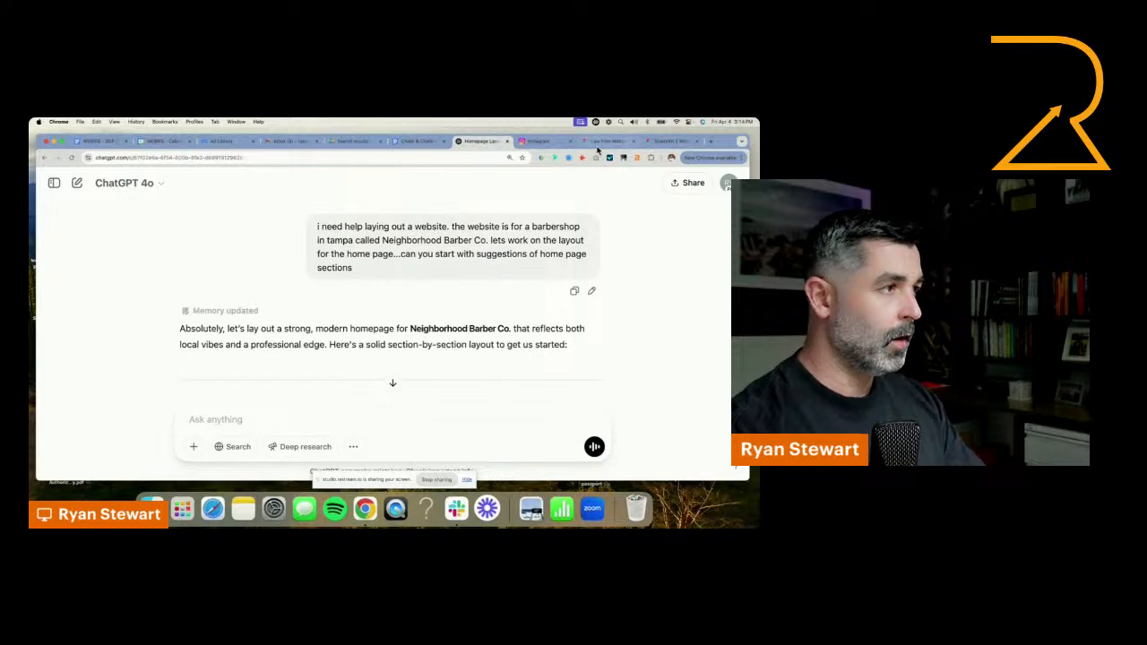
Switch to the Law Firm Website Templates file in Figma and look over the landing-page designs on the PPC Landers page
click(602, 142)
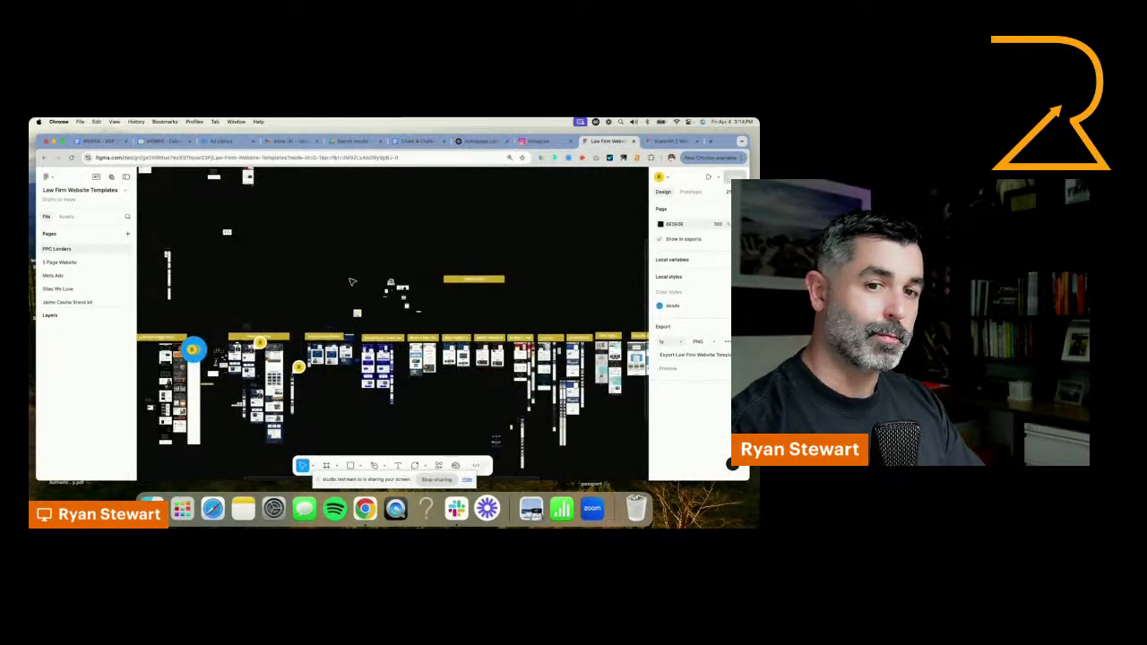
scroll(426, 390, up, 3)
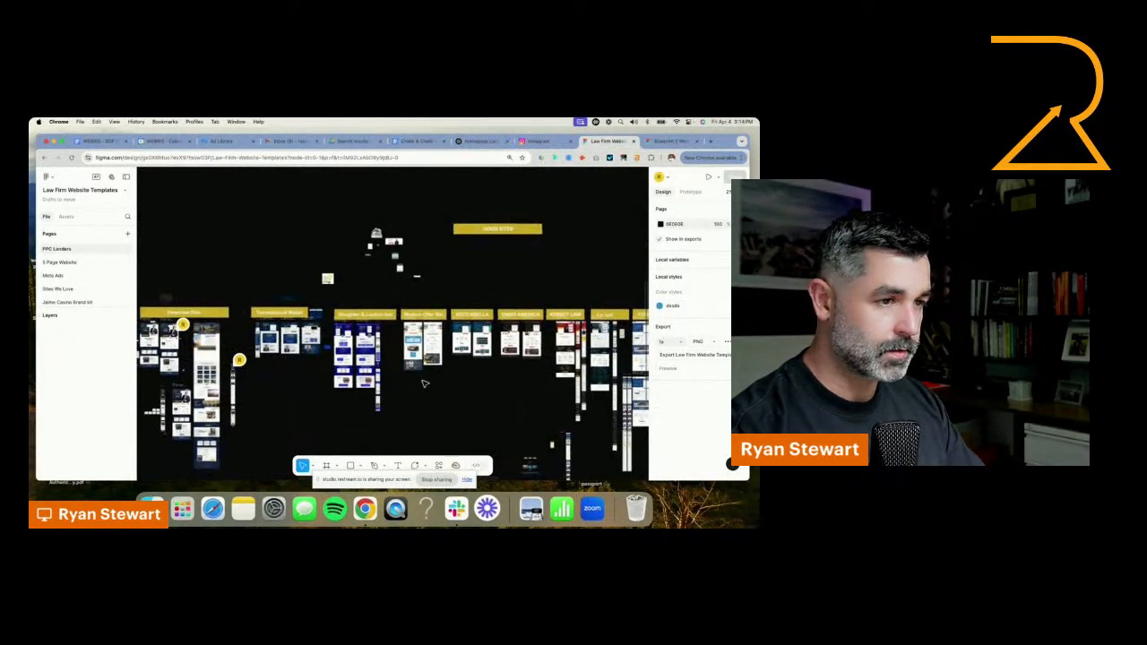
scroll(423, 382, down, 3)
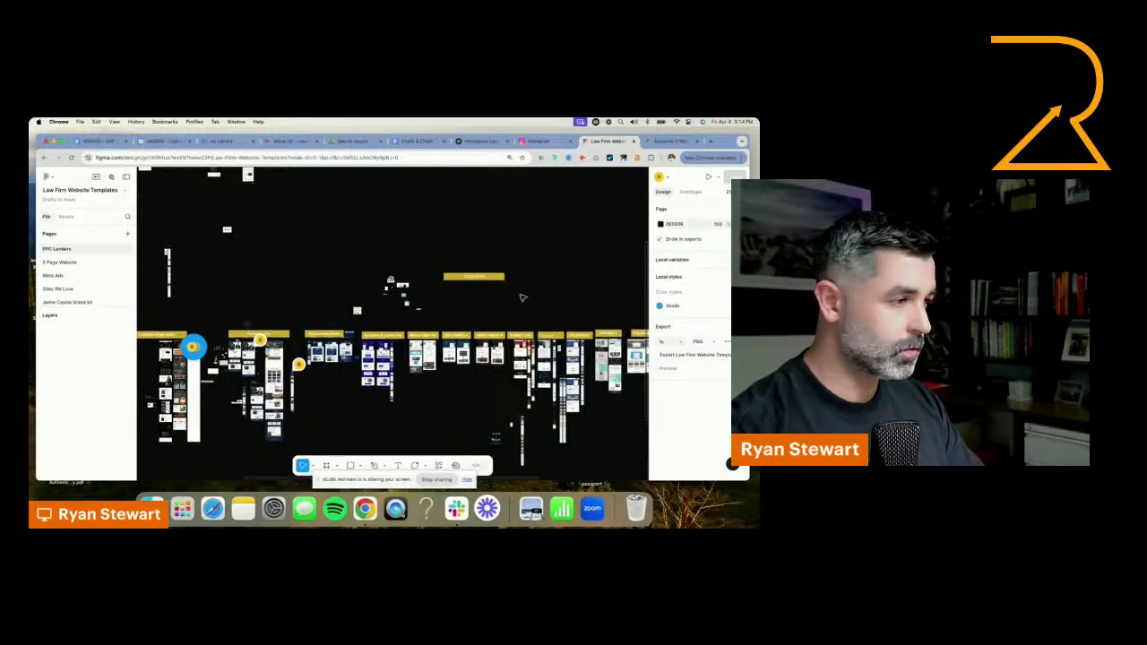
scroll(417, 266, right, 5)
scroll(491, 343, up, 10)
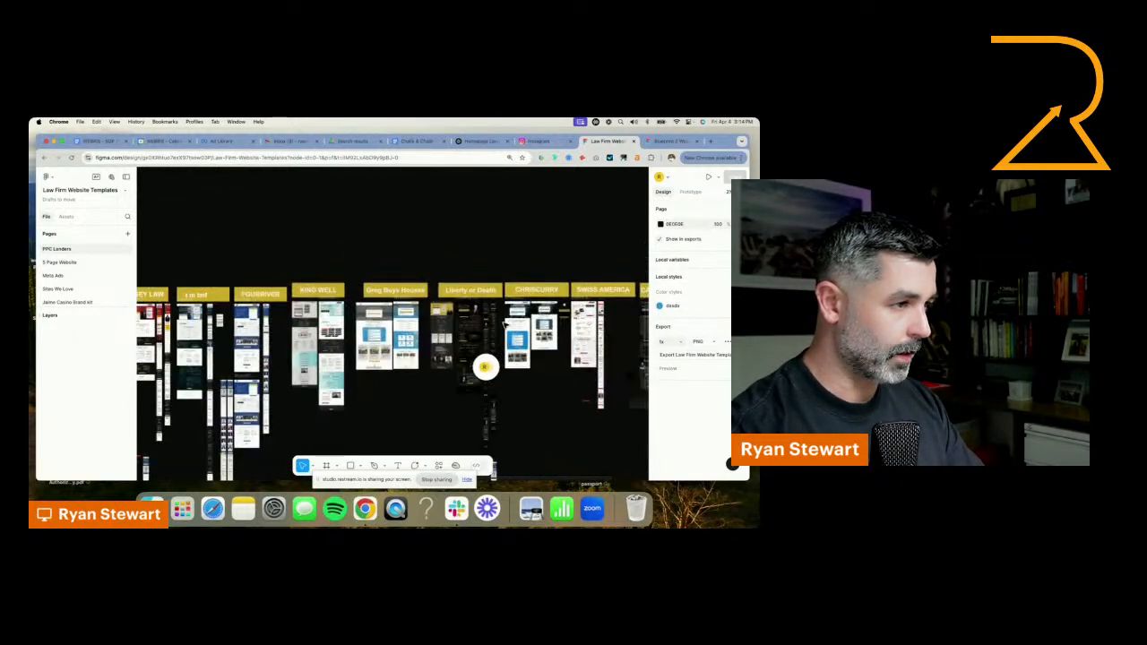
scroll(491, 329, down, 6)
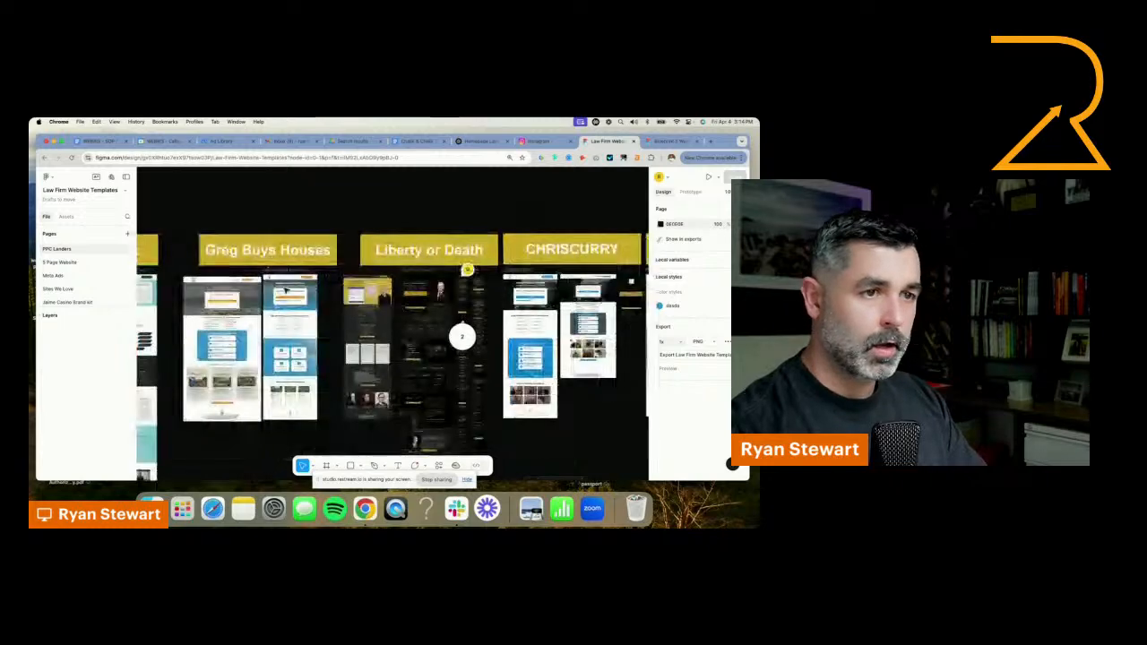
Open the 5 Page Website page and duplicate it to get a working copy of its wireframes
click(115, 259)
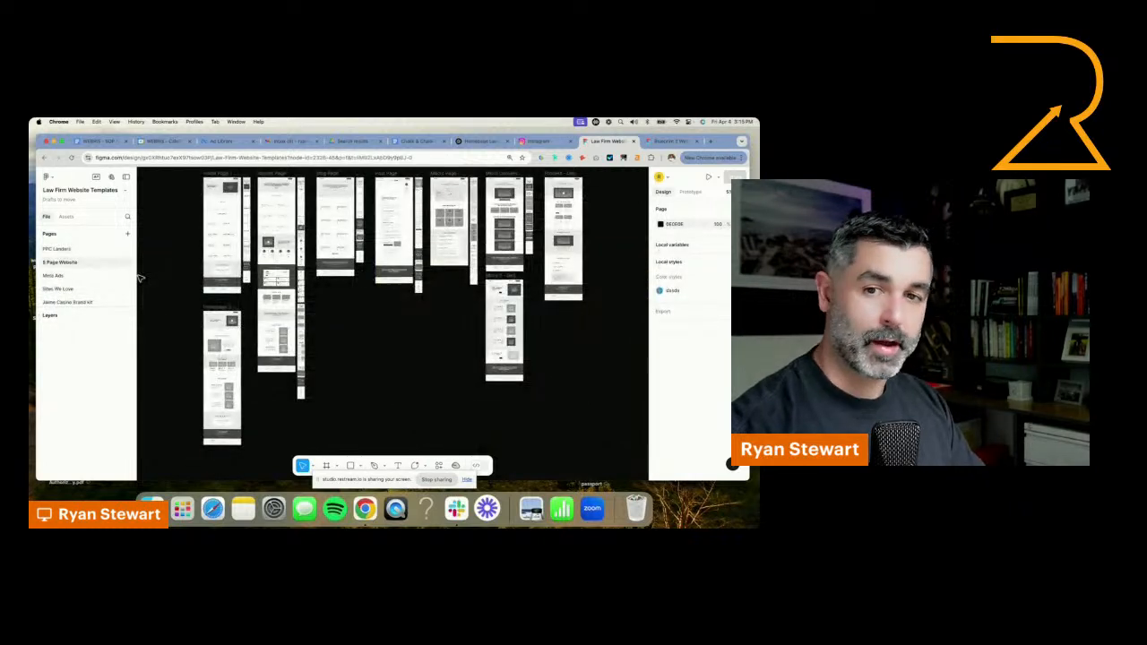
scroll(329, 271, up, 1)
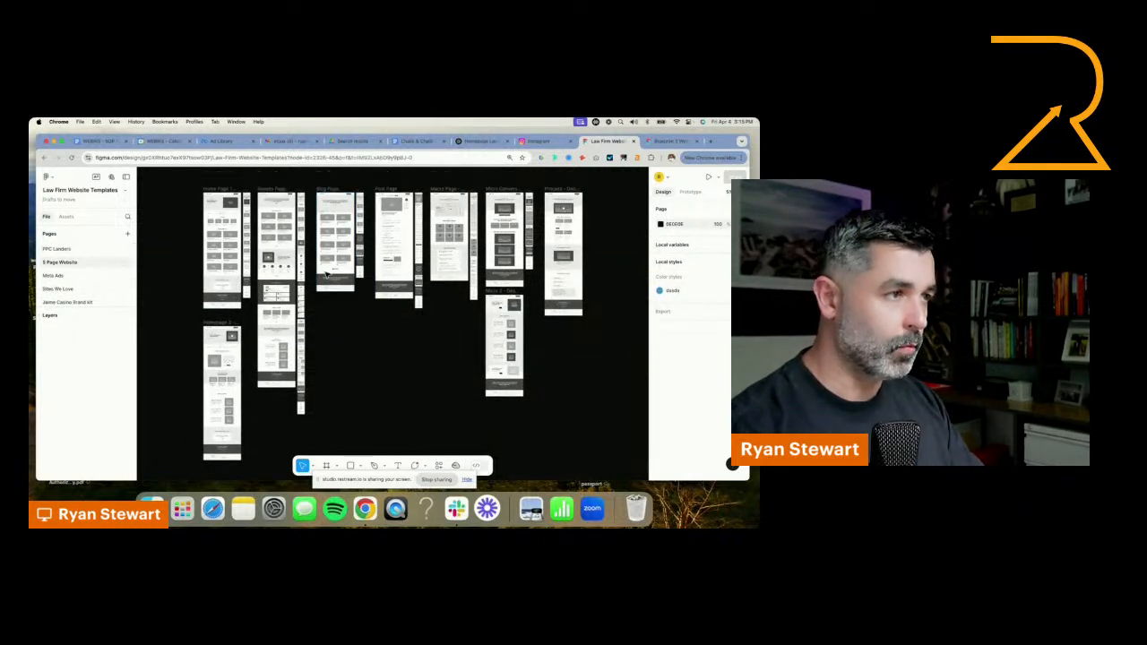
scroll(450, 246, up, 2)
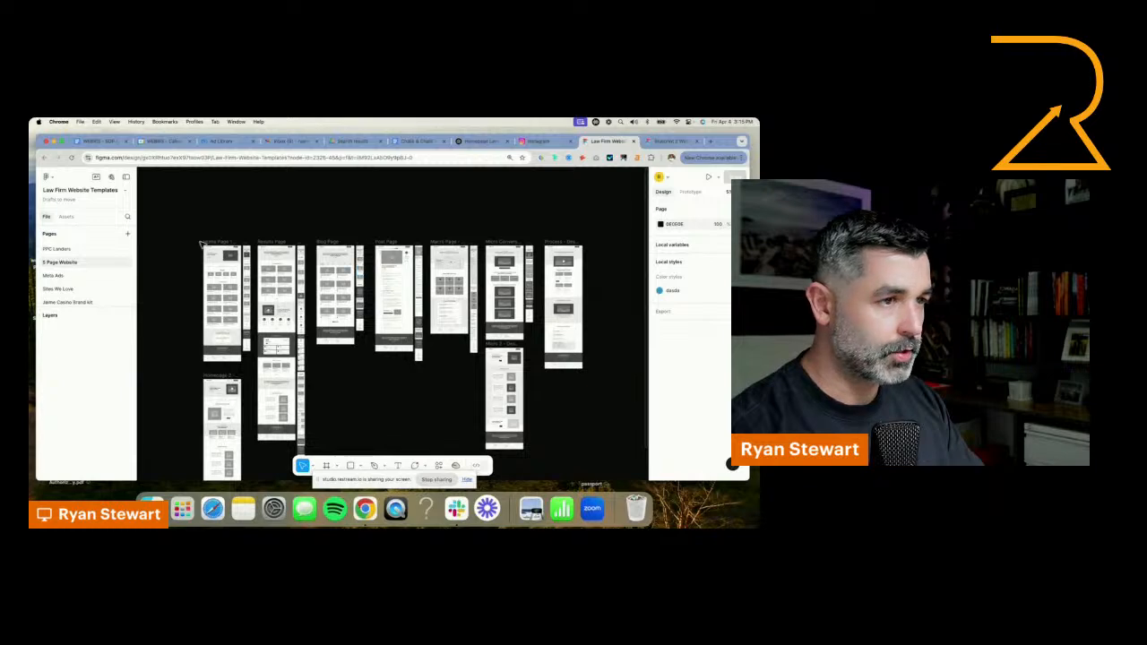
scroll(202, 245, up, 5)
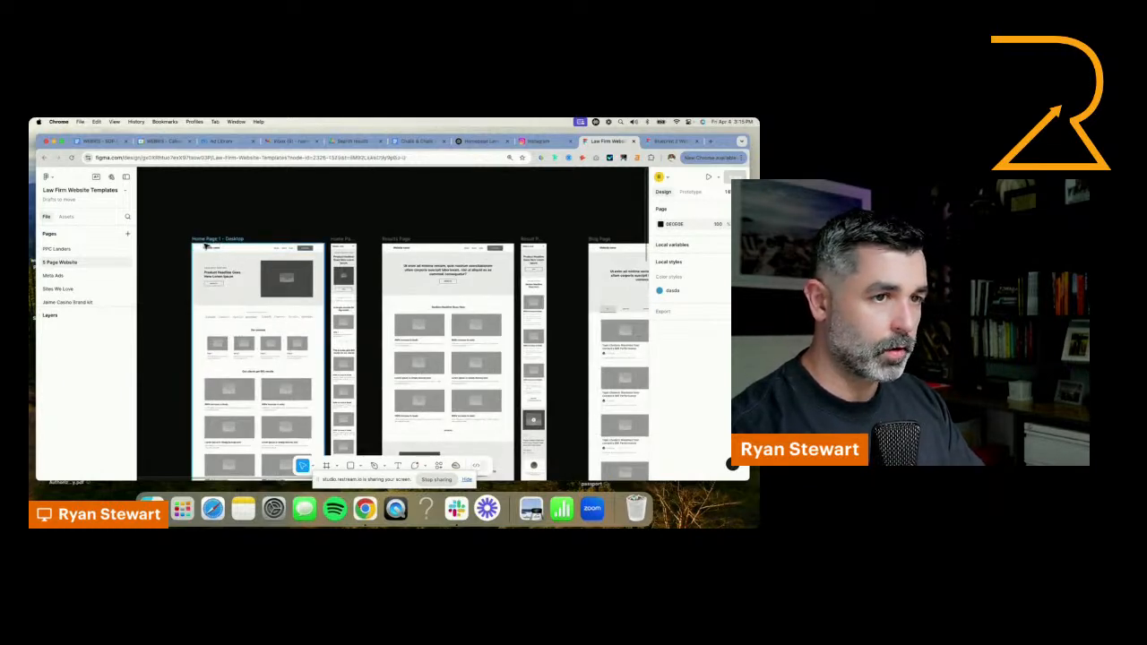
click(204, 245)
right_click(79, 262)
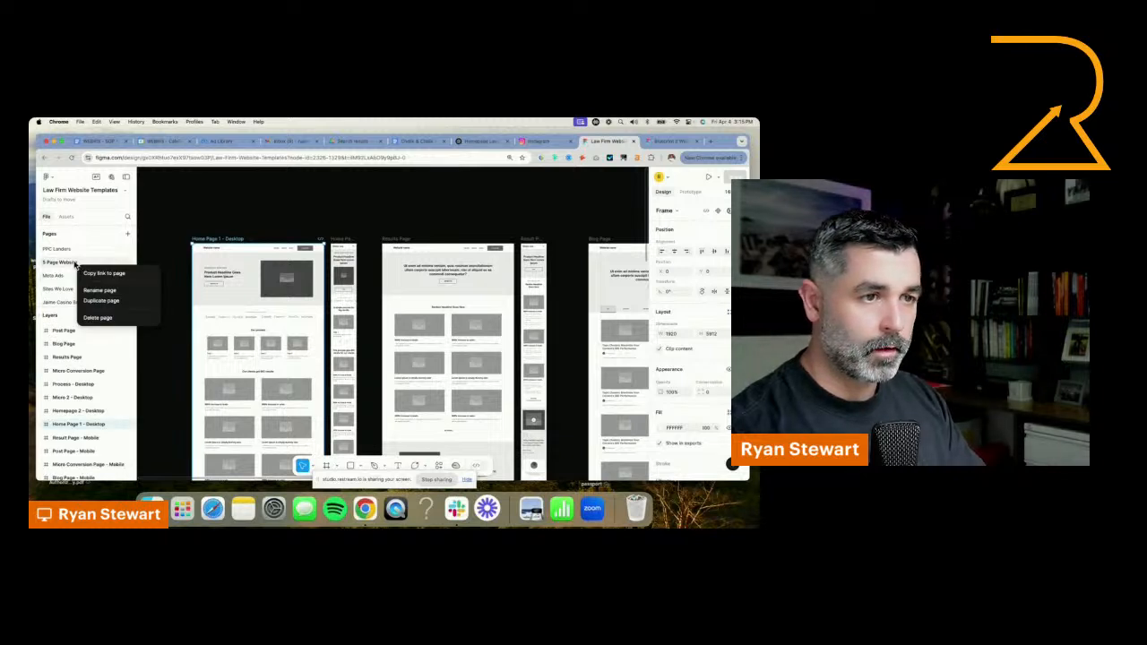
right_click(75, 260)
click(101, 301)
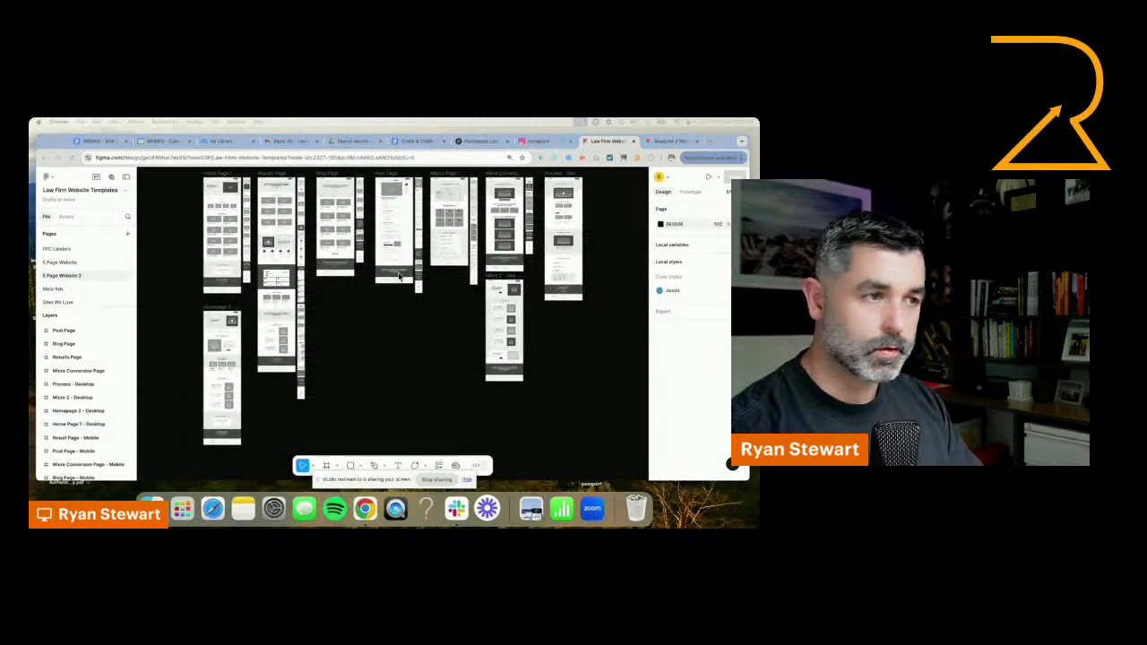
Rename the duplicated page to Neighborhood Barber Co
scroll(215, 332, up, 8)
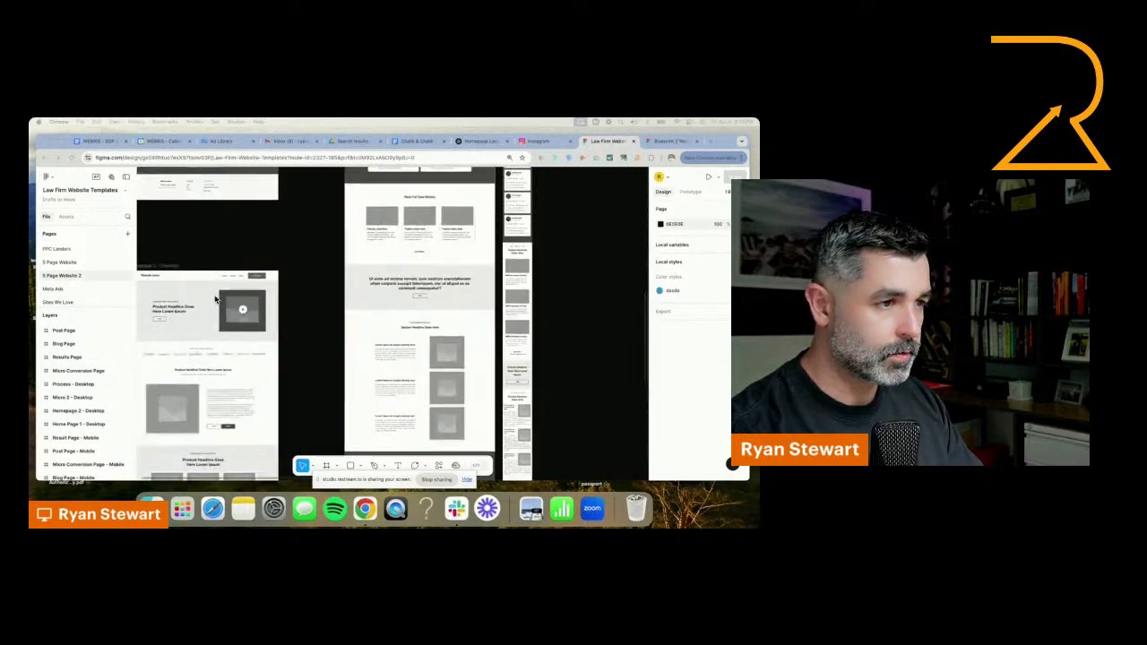
click(354, 197)
drag(247, 233, 359, 203)
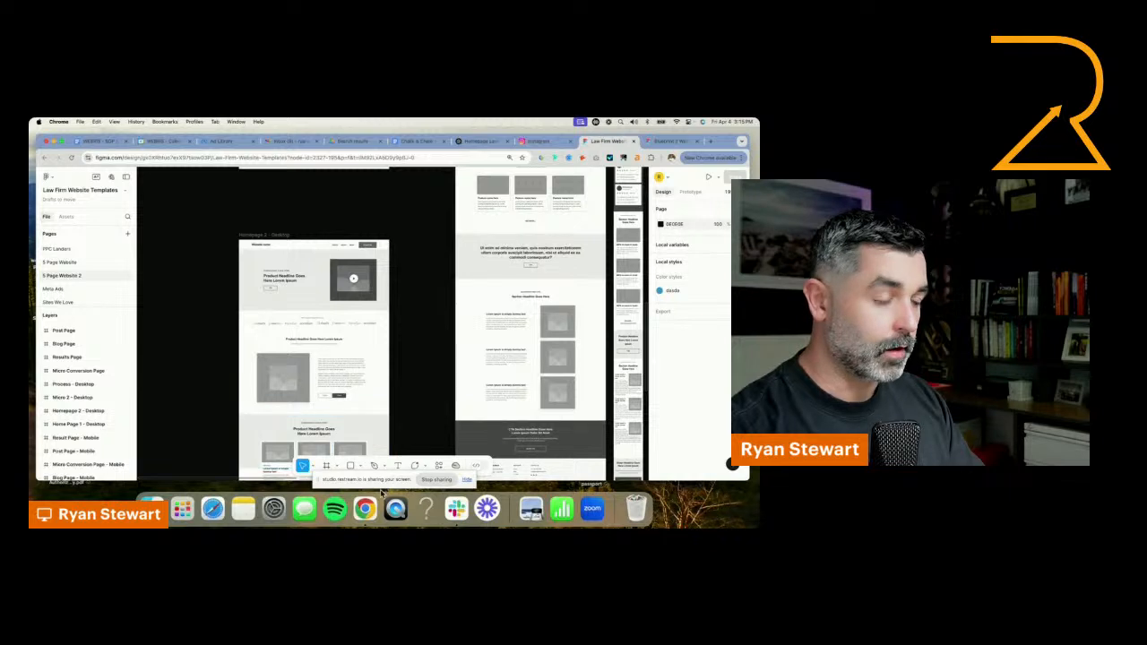
drag(379, 477, 30, 469)
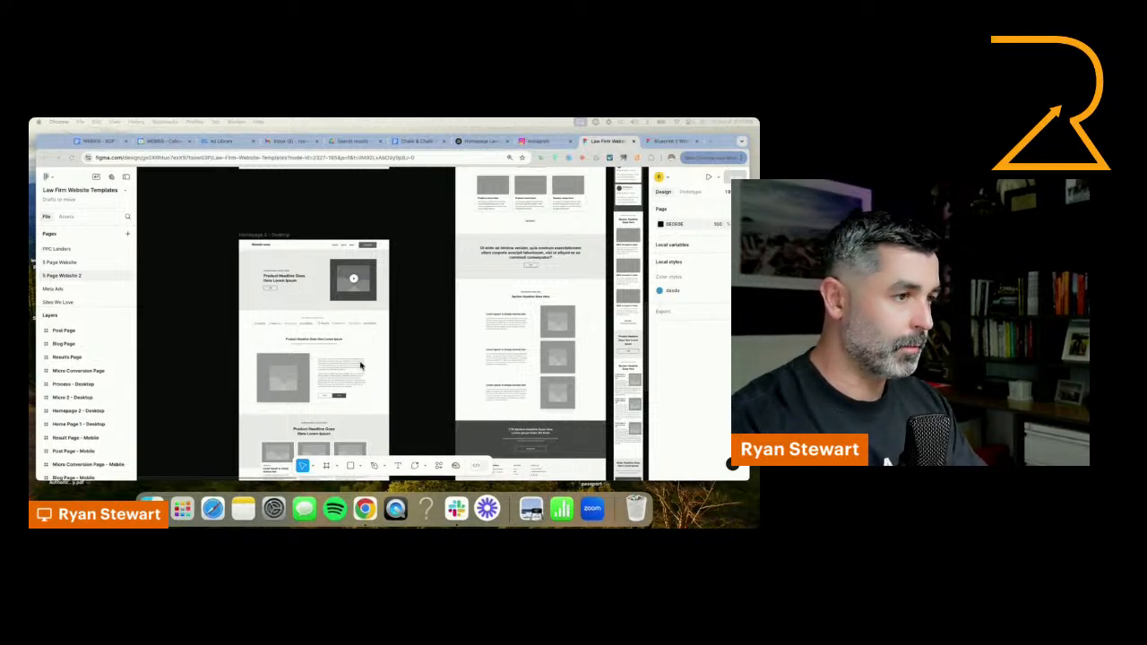
click(60, 251)
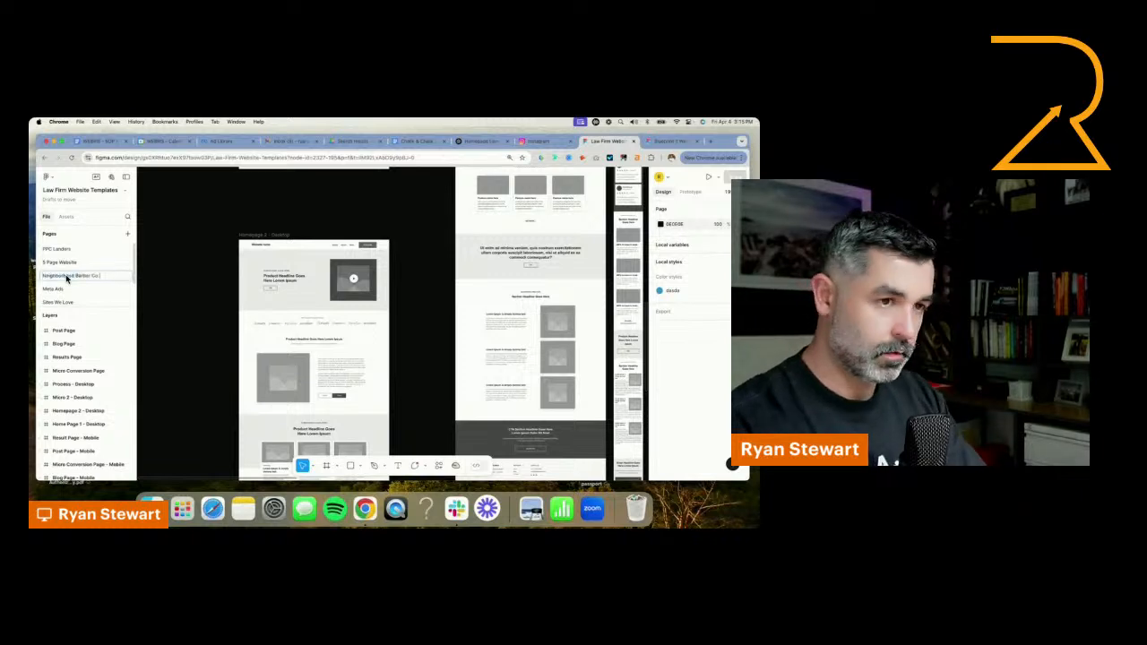
Move the Homepage 2 - Desktop frame down into empty canvas space, well clear of the other wireframes
scroll(278, 234, down, 5)
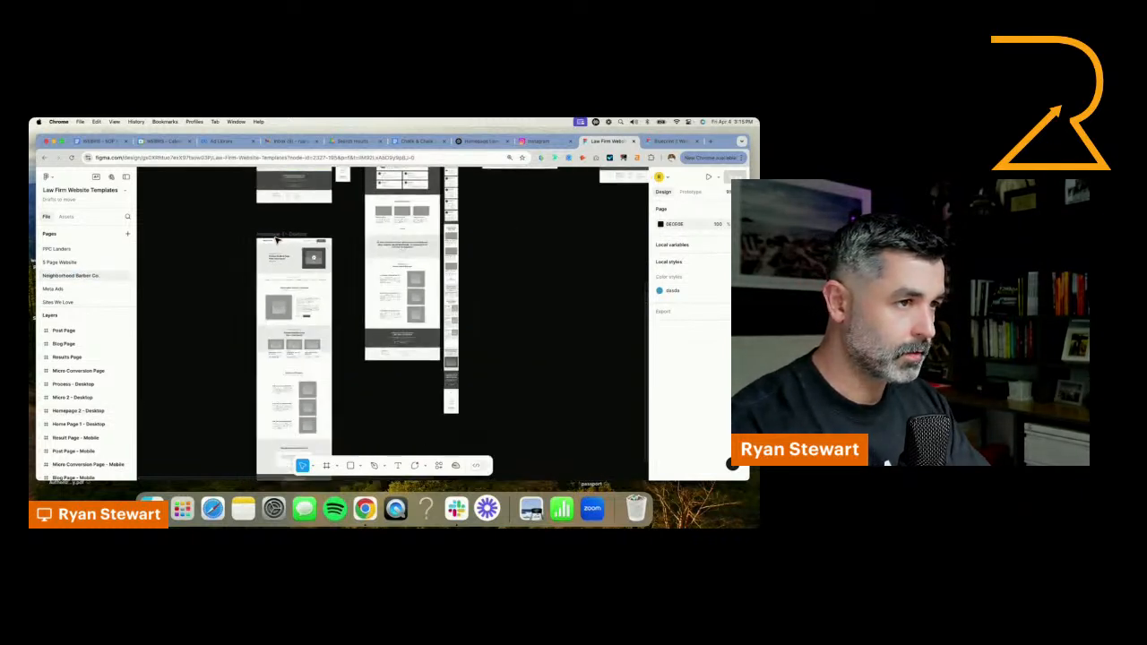
click(287, 238)
drag(274, 255, 237, 452)
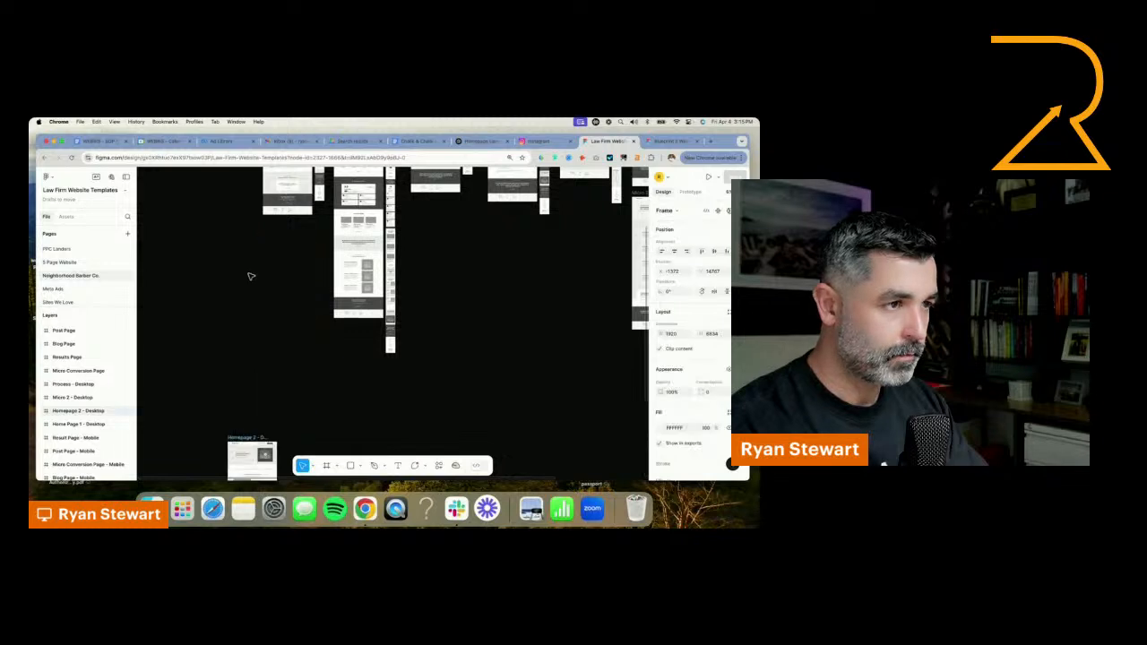
scroll(254, 395, down, 2)
scroll(253, 372, down, 4)
scroll(254, 372, down, 3)
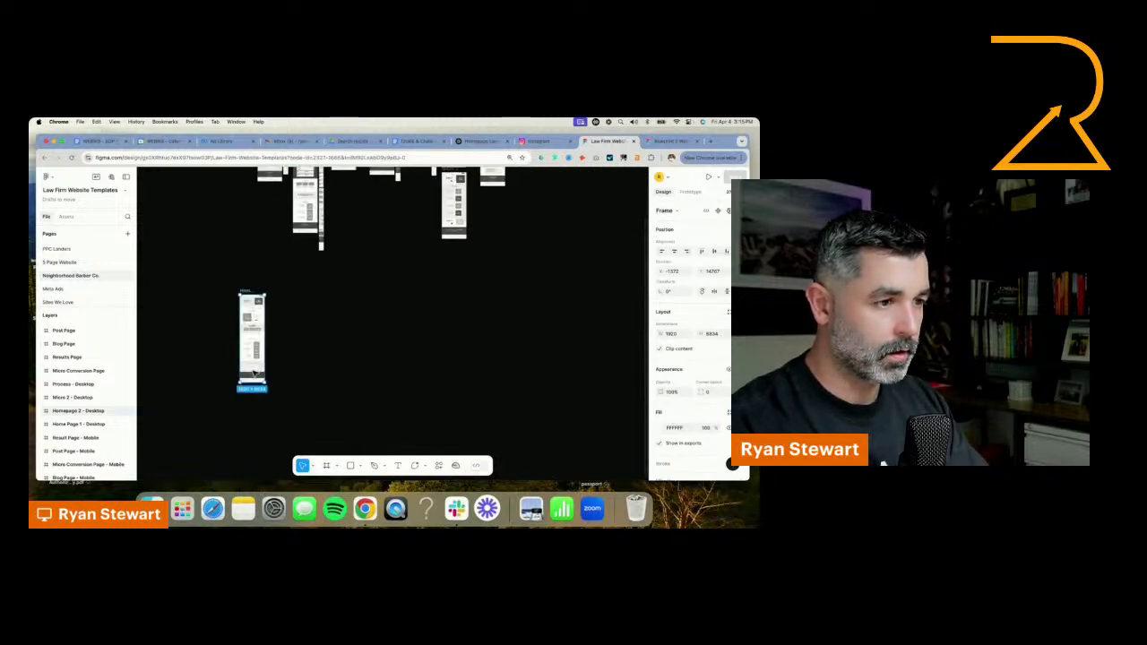
scroll(247, 233, up, 5)
scroll(251, 237, up, 5)
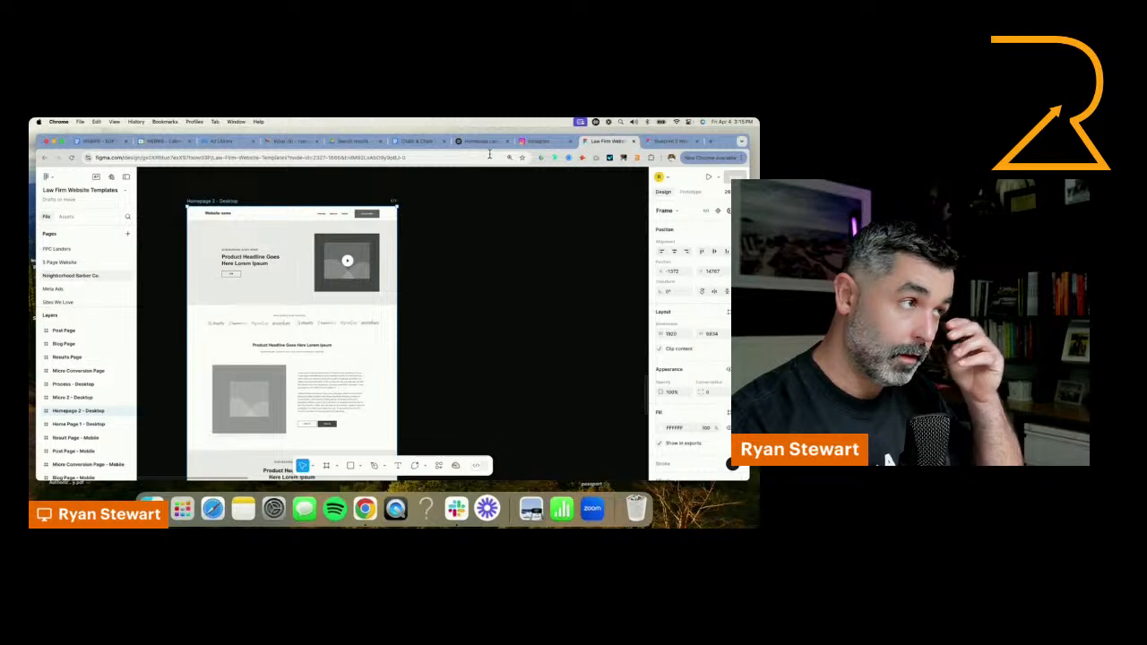
Import the two newest screenshots from Finder's recent files, the barbershop logo and the green sample, onto the canvas beside the homepage frame
click(152, 507)
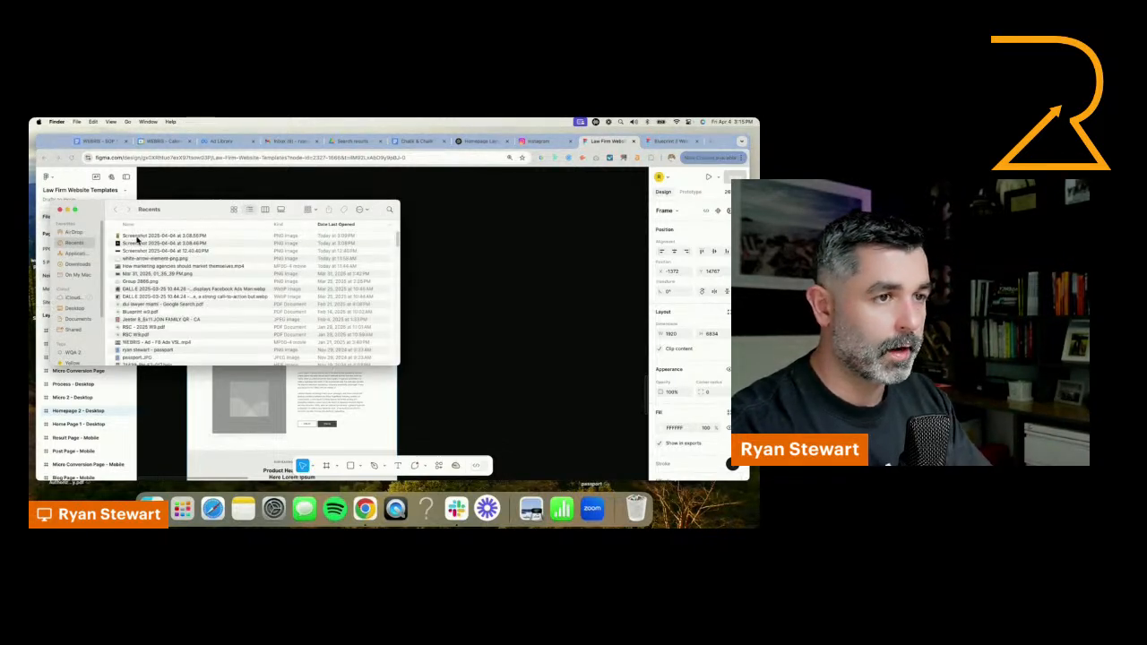
drag(137, 240, 504, 273)
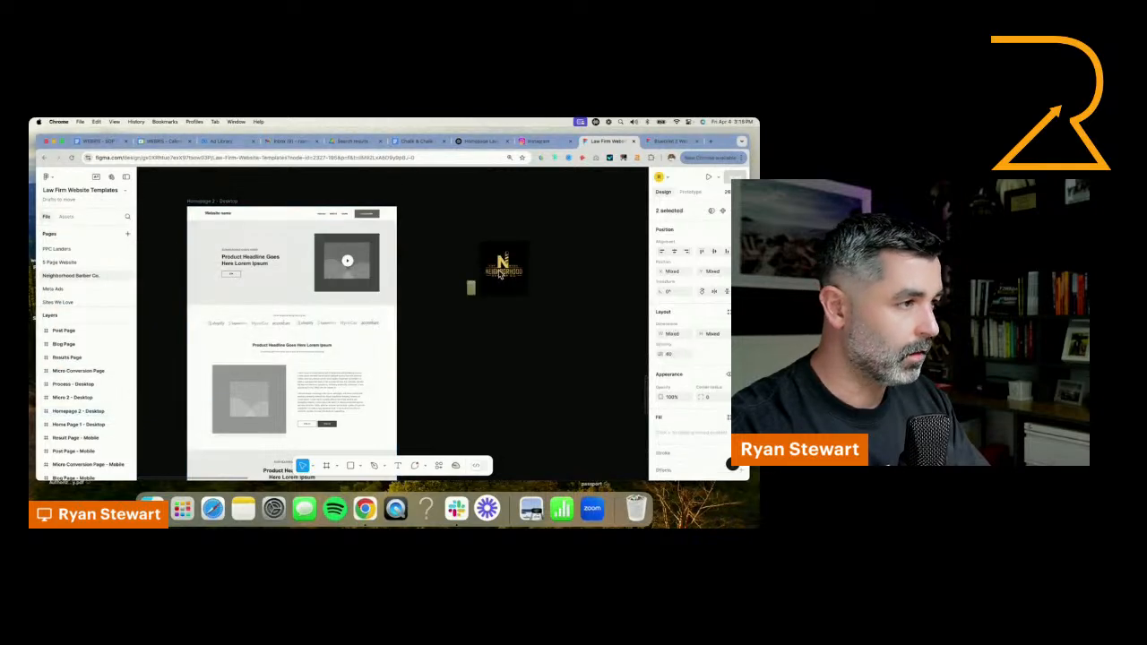
scroll(500, 274, up, 5)
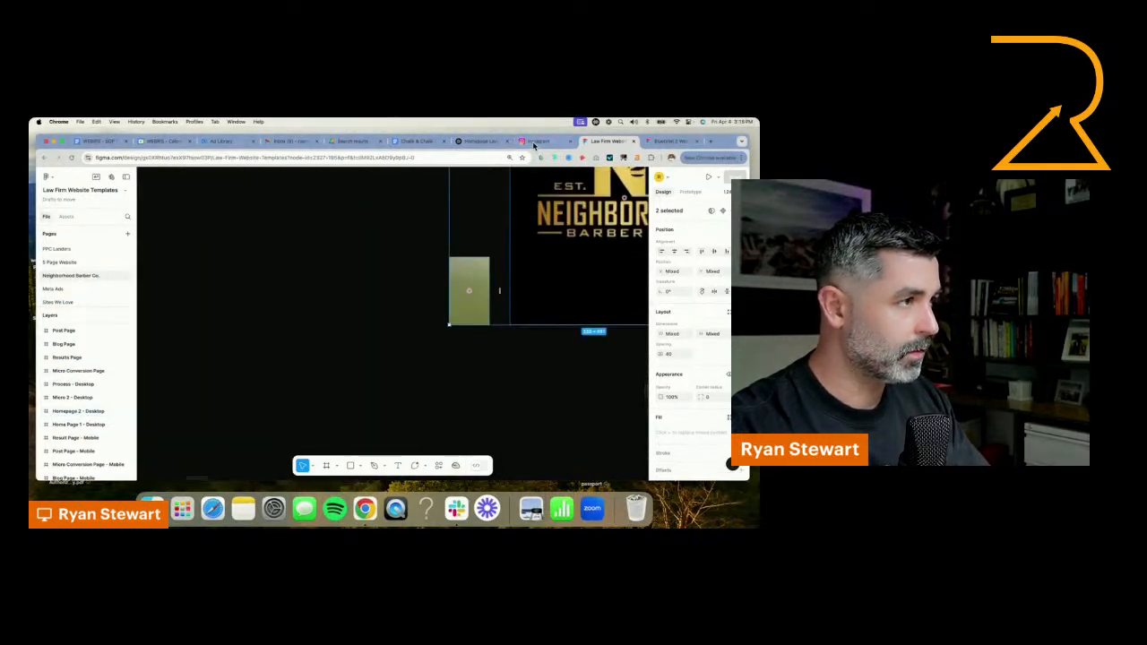
Look through the barbershop's Instagram posts for its brand look, and return to the Figma design file
click(537, 141)
scroll(481, 417, down, 5)
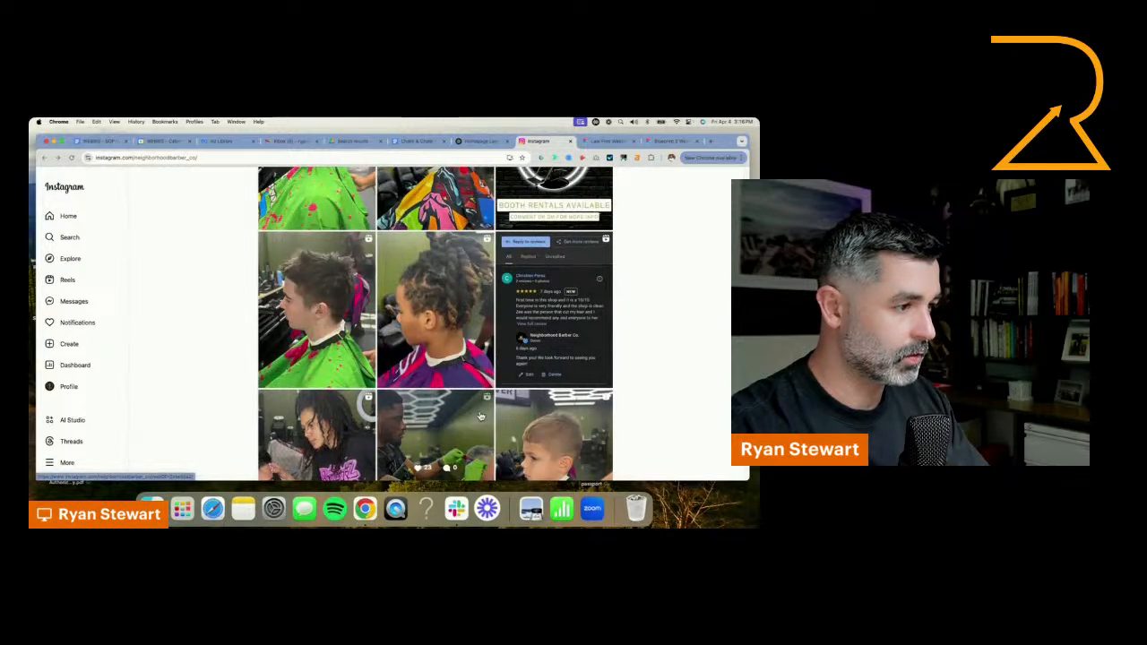
scroll(430, 358, up, 5)
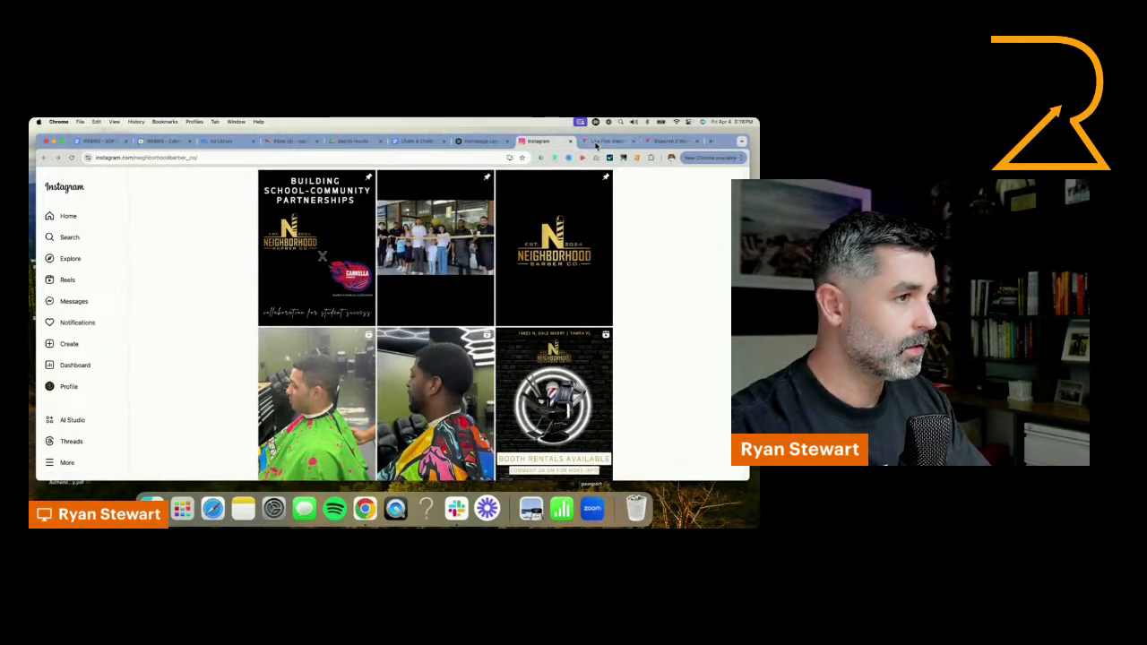
click(600, 141)
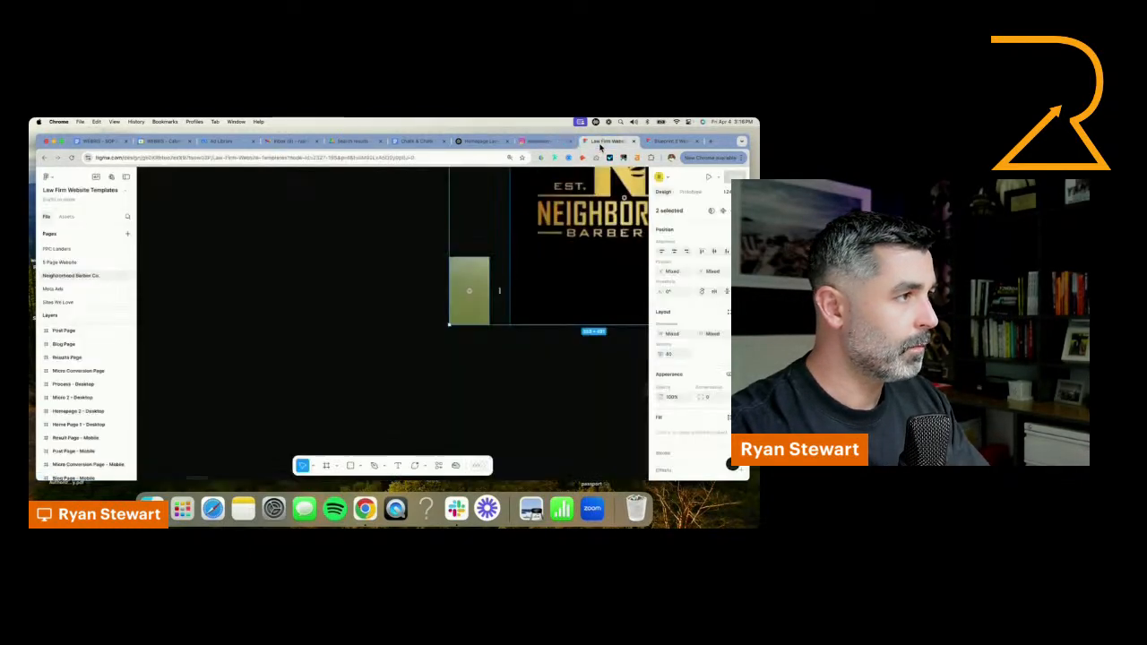
Place the Neighborhood Barber Co. logo and the green sample side by side above the Homepage 2 - Desktop frame
drag(557, 212, 363, 316)
scroll(462, 250, down, 3)
click(446, 357)
scroll(446, 358, up, 5)
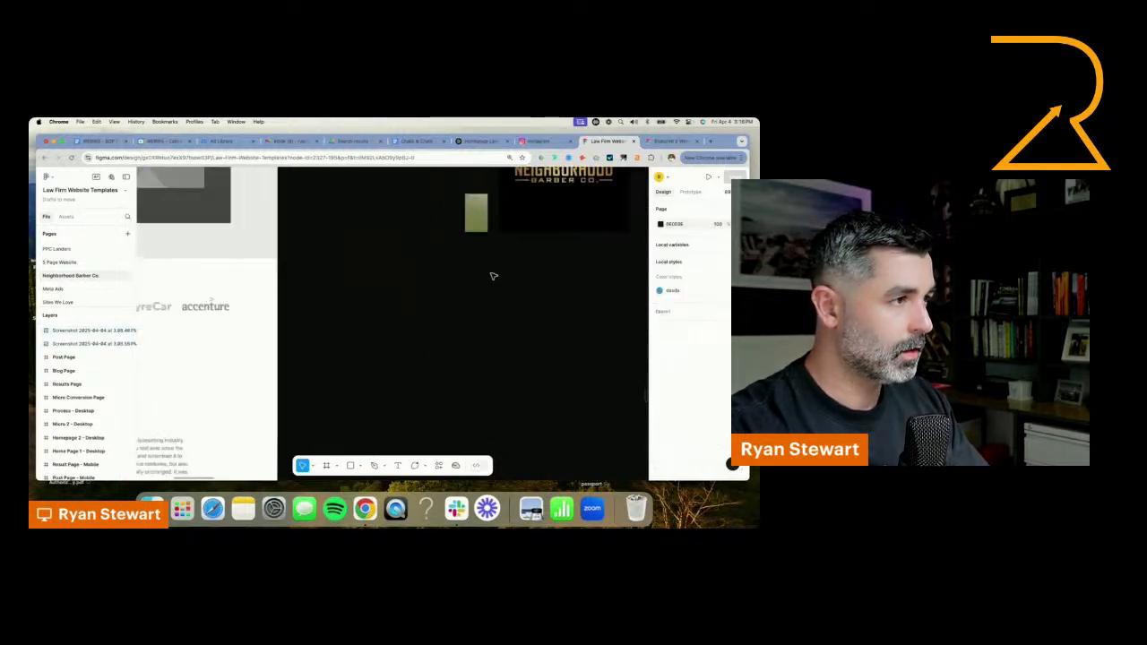
scroll(274, 266, down, 5)
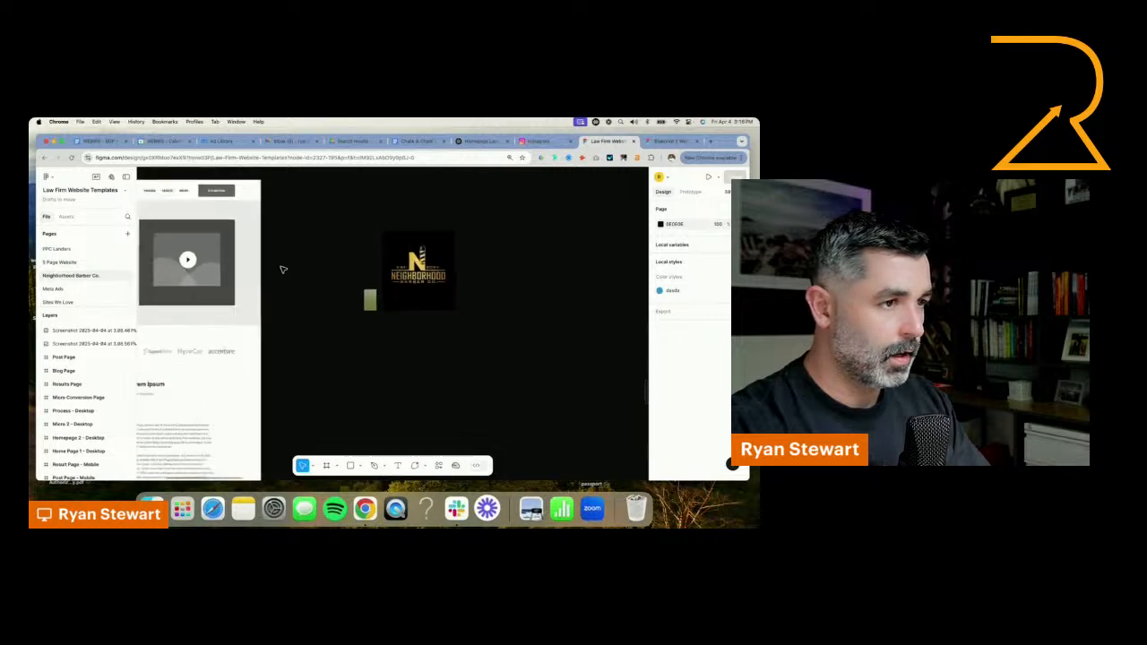
drag(277, 257, 422, 272)
drag(541, 289, 186, 188)
scroll(502, 318, up, 1)
drag(496, 318, 258, 188)
scroll(238, 189, up, 4)
scroll(282, 223, down, 2)
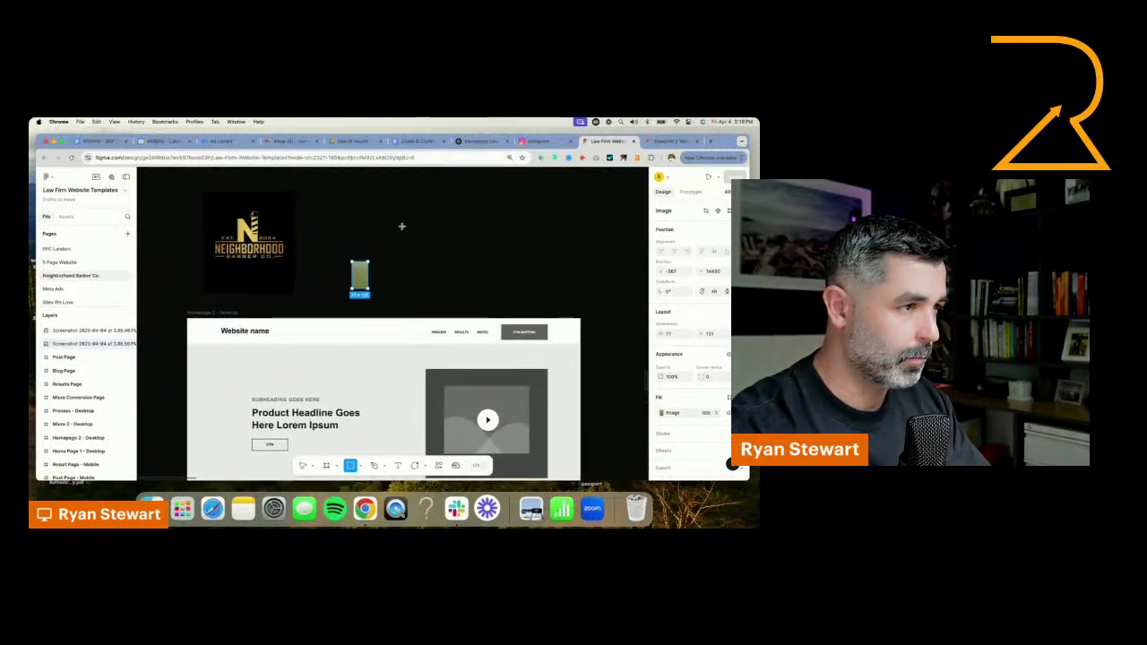
Draw a rectangle beside the green sample, fill it with black sampled from the logo background, and resize it to about 141 × 149
drag(401, 235, 456, 305)
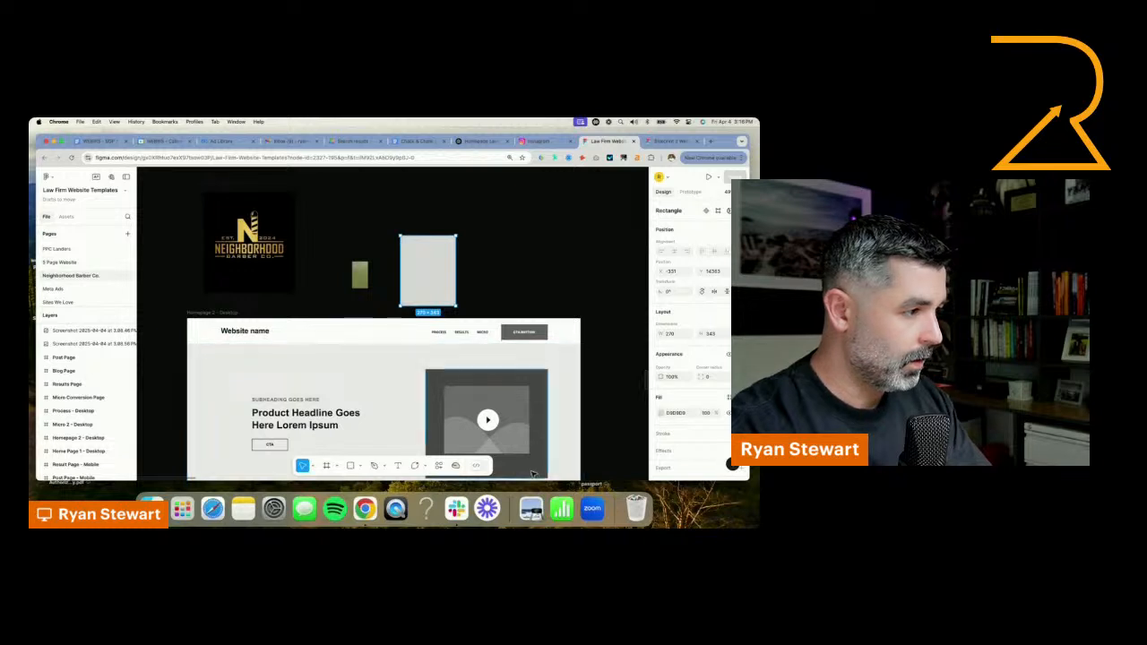
click(660, 413)
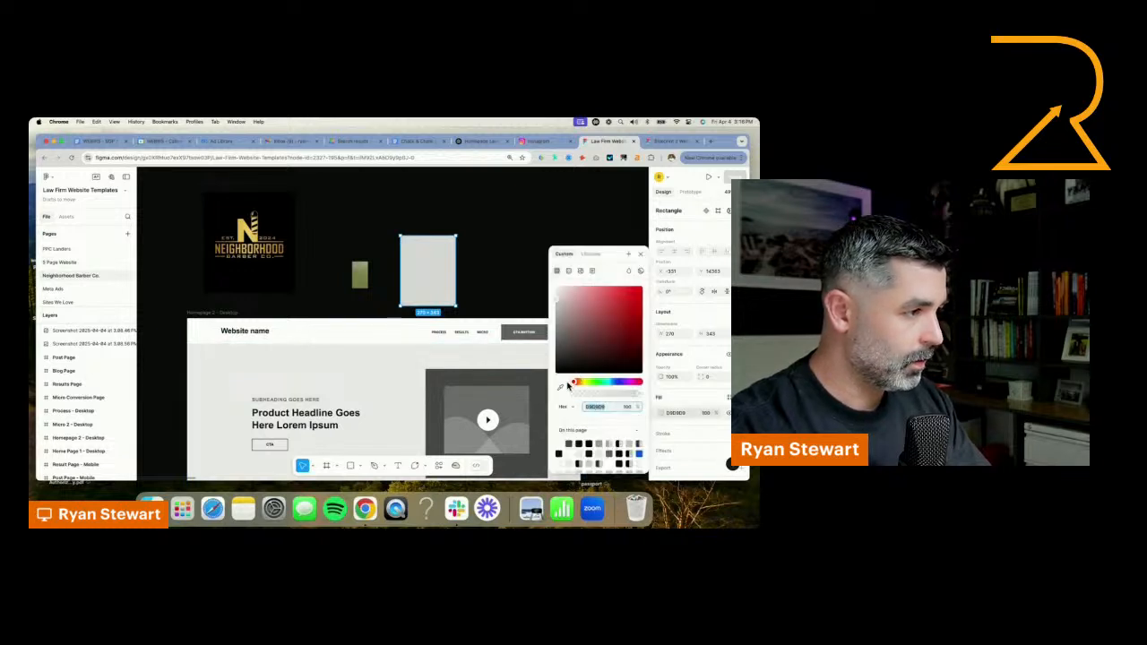
click(560, 387)
click(269, 279)
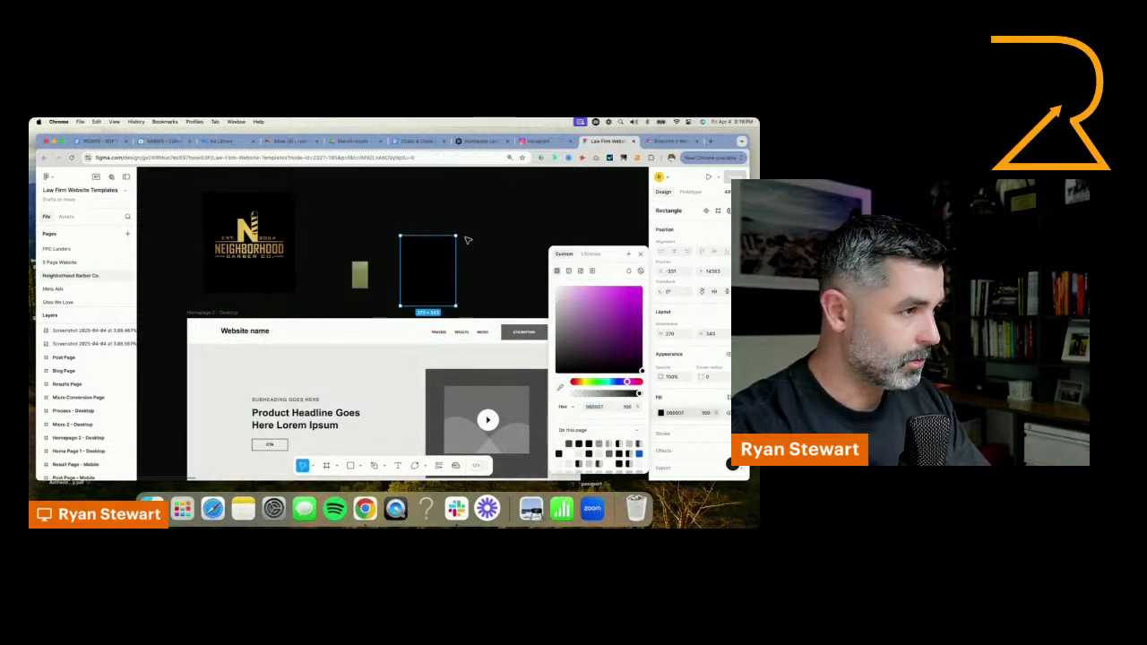
drag(457, 307, 458, 262)
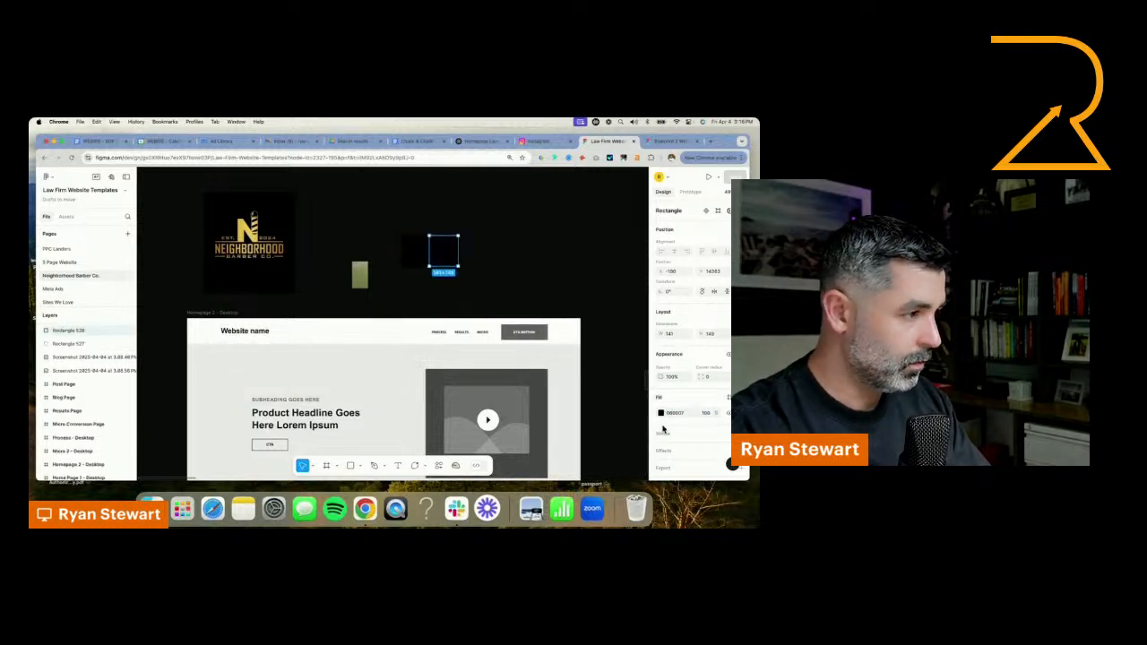
Duplicate the black swatch alongside it and fill the copy with gold sampled from the letter N in the logo
click(660, 412)
click(559, 388)
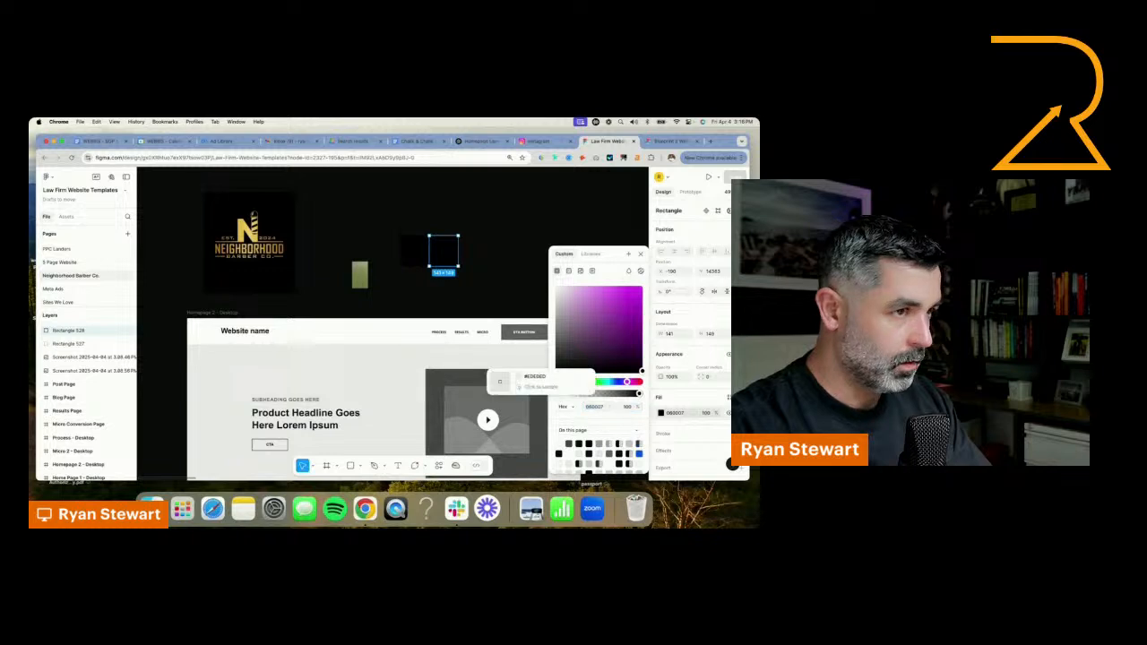
scroll(255, 246, up, 5)
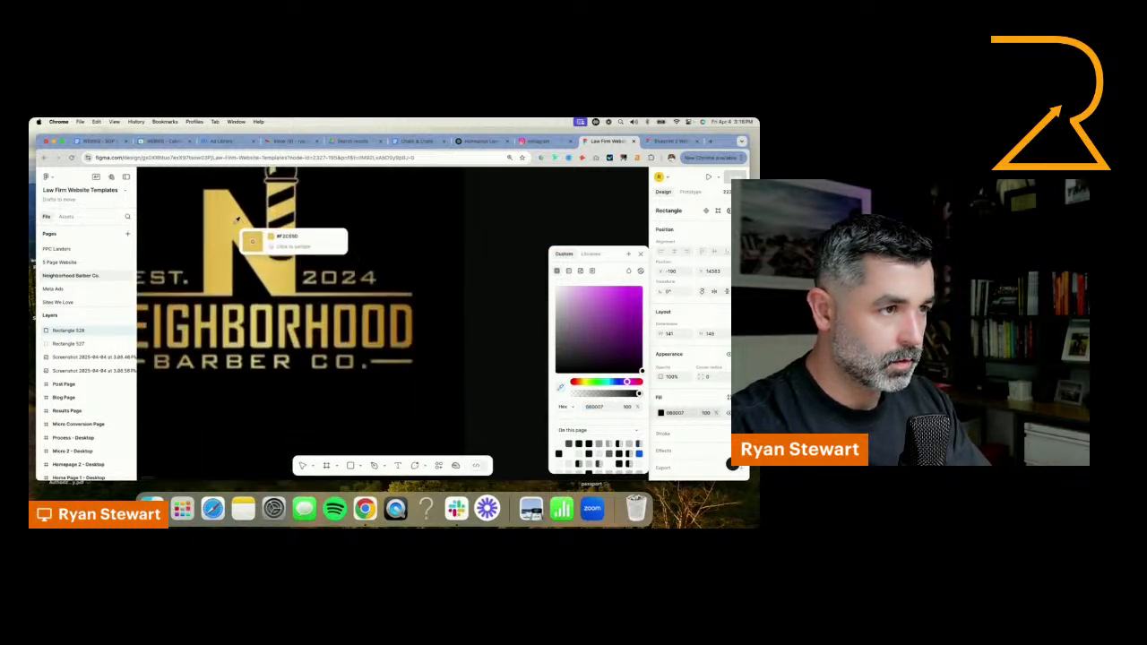
click(240, 228)
scroll(298, 252, down, 5)
scroll(299, 253, down, 4)
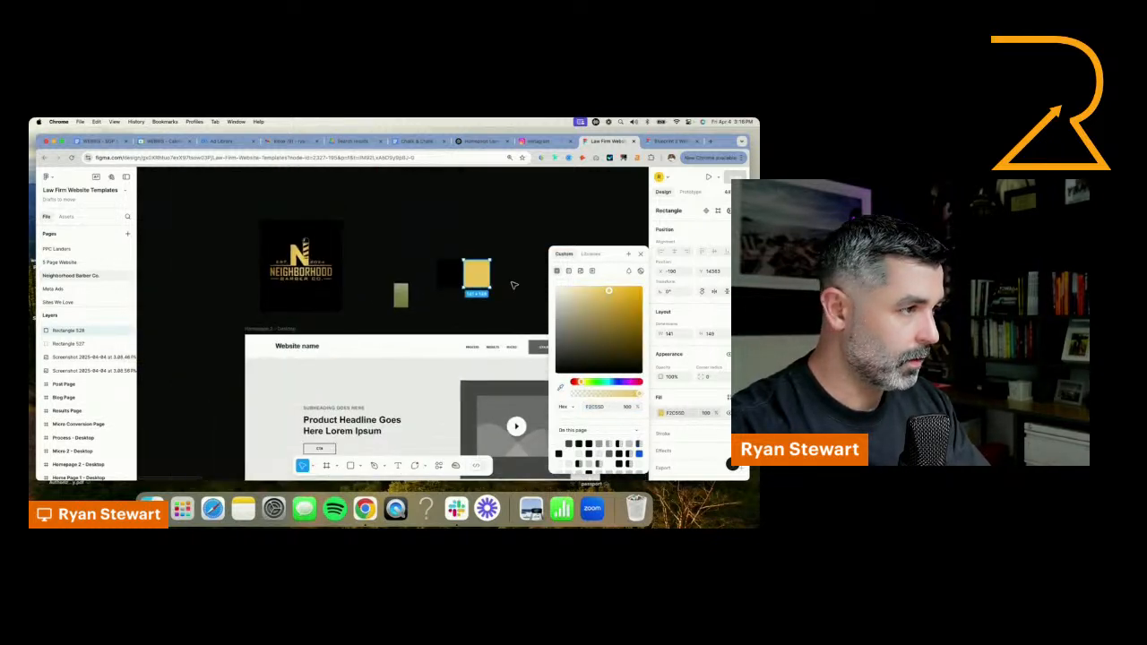
Duplicate the black swatch on its side nearest the logo and fill the copy with green sampled from the green sample image
click(512, 284)
click(458, 280)
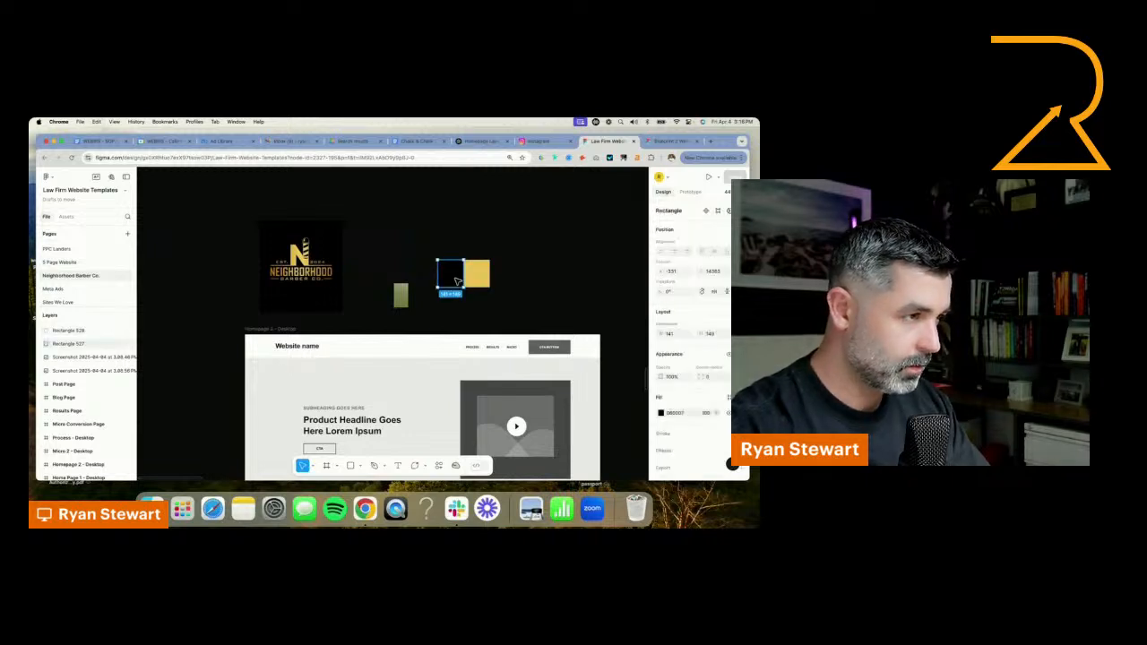
drag(459, 280, 438, 279)
scroll(422, 280, up, 5)
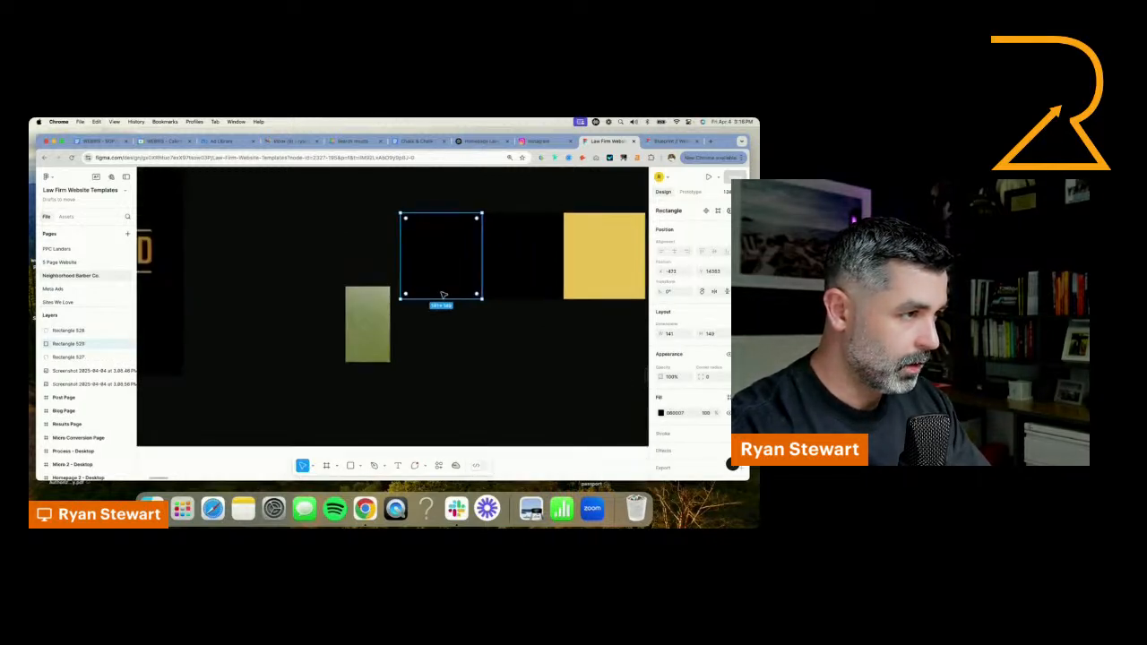
click(661, 413)
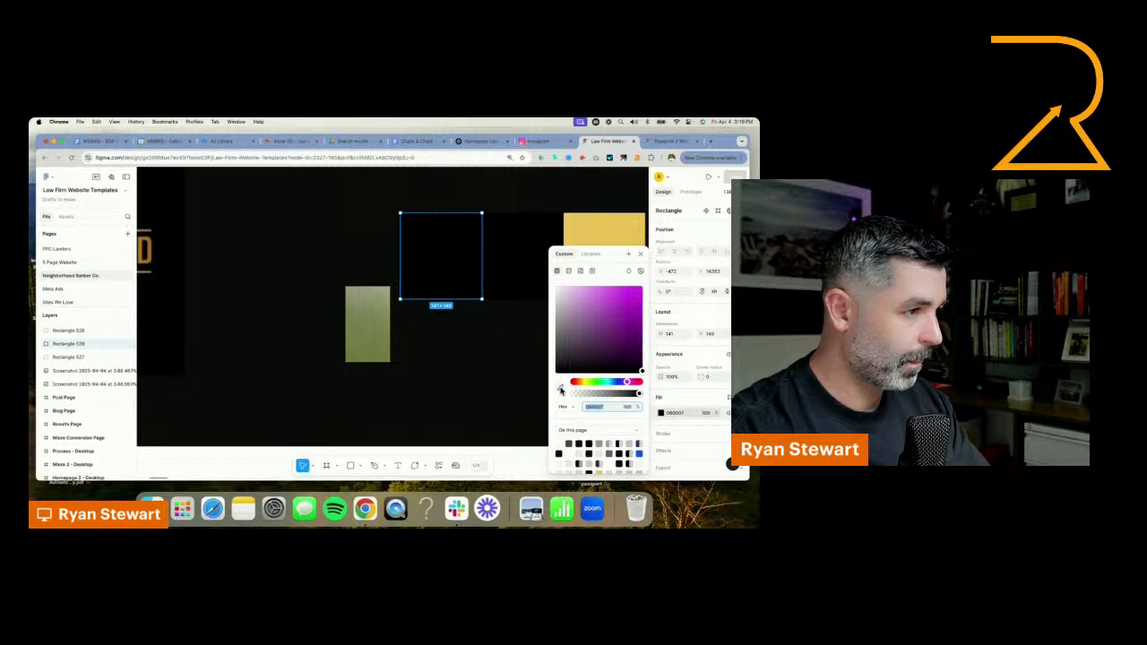
click(561, 390)
click(383, 346)
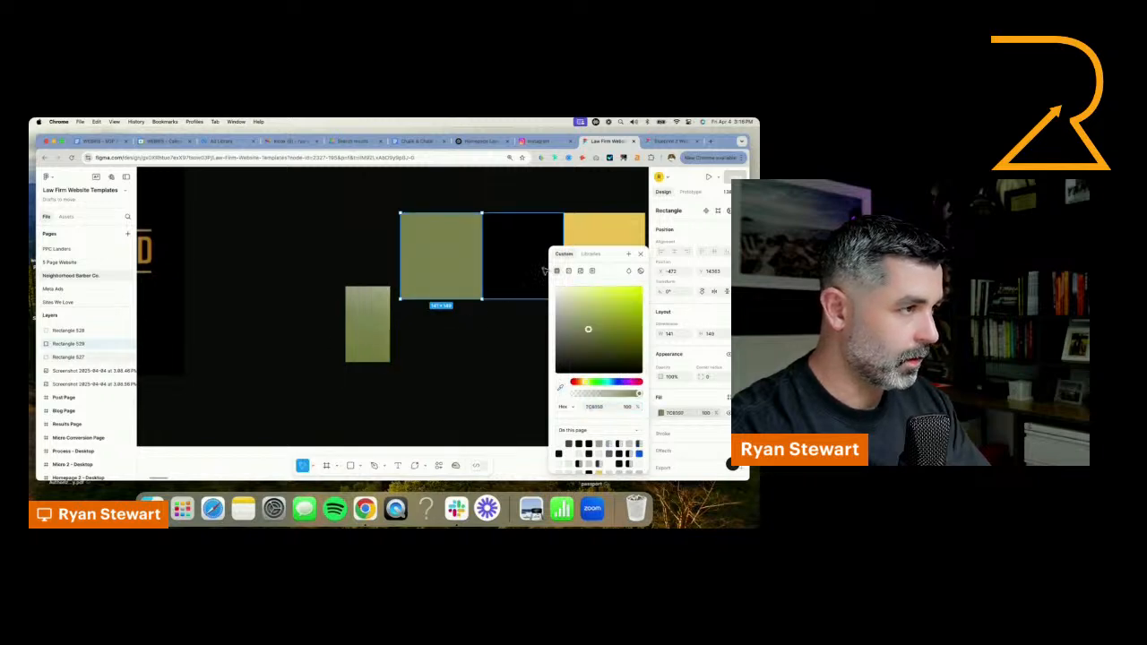
click(641, 255)
click(478, 352)
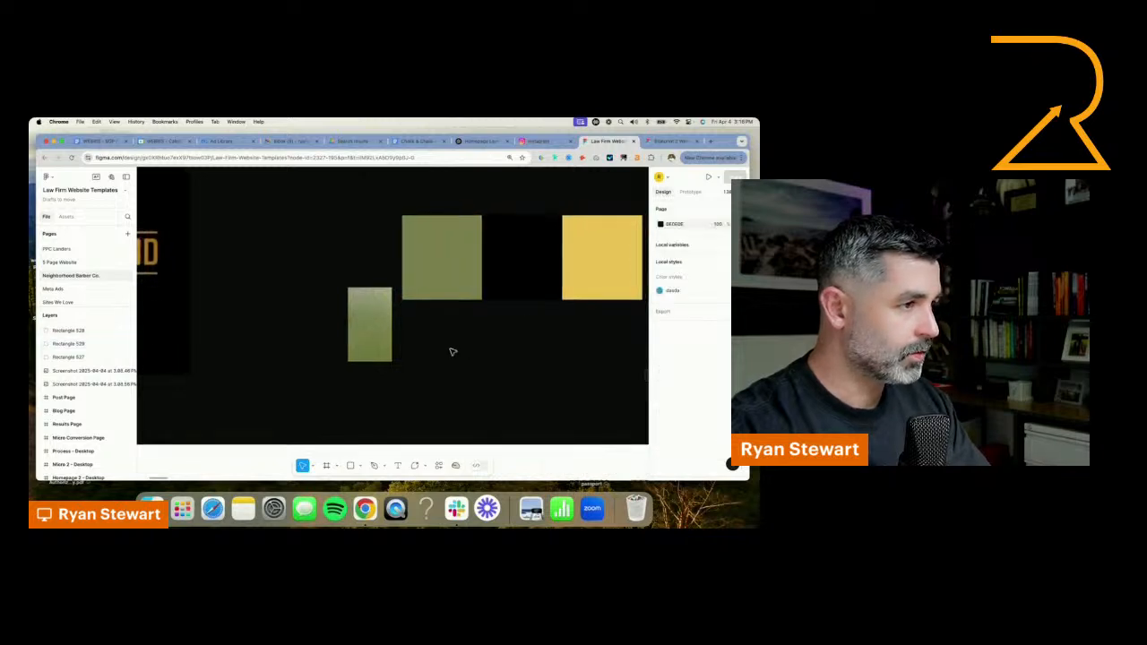
Delete the green sample image and arrange the swatches side by side in the order black, gold, green
click(388, 332)
key(Delete)
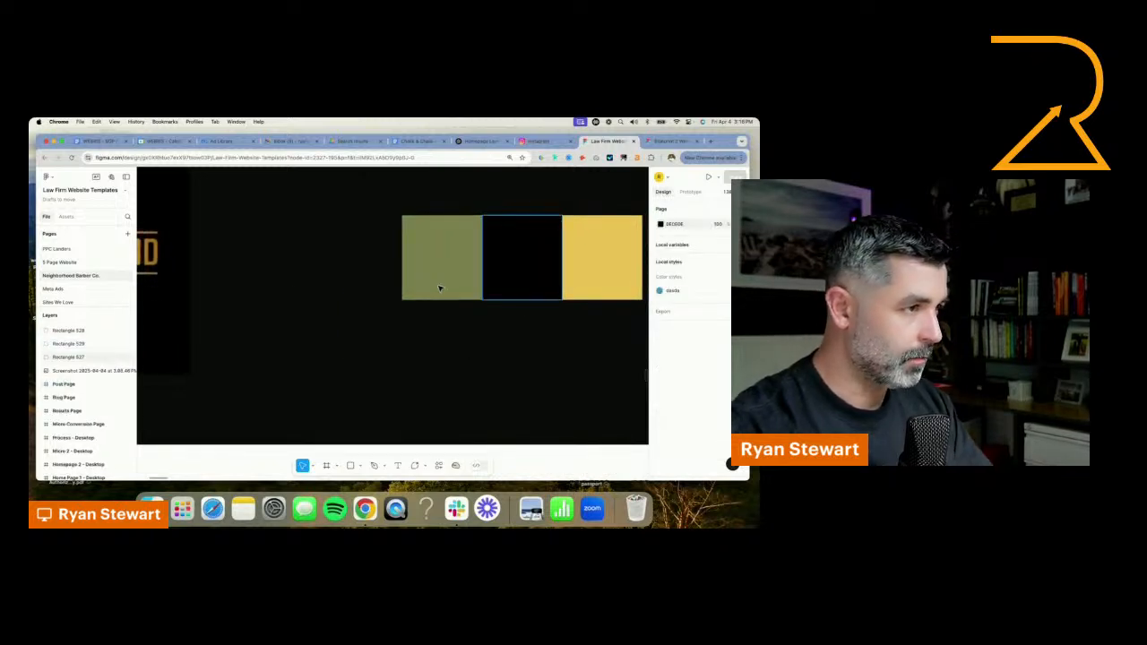
drag(515, 287, 309, 287)
drag(622, 264, 403, 274)
drag(492, 260, 476, 258)
scroll(476, 258, down, 5)
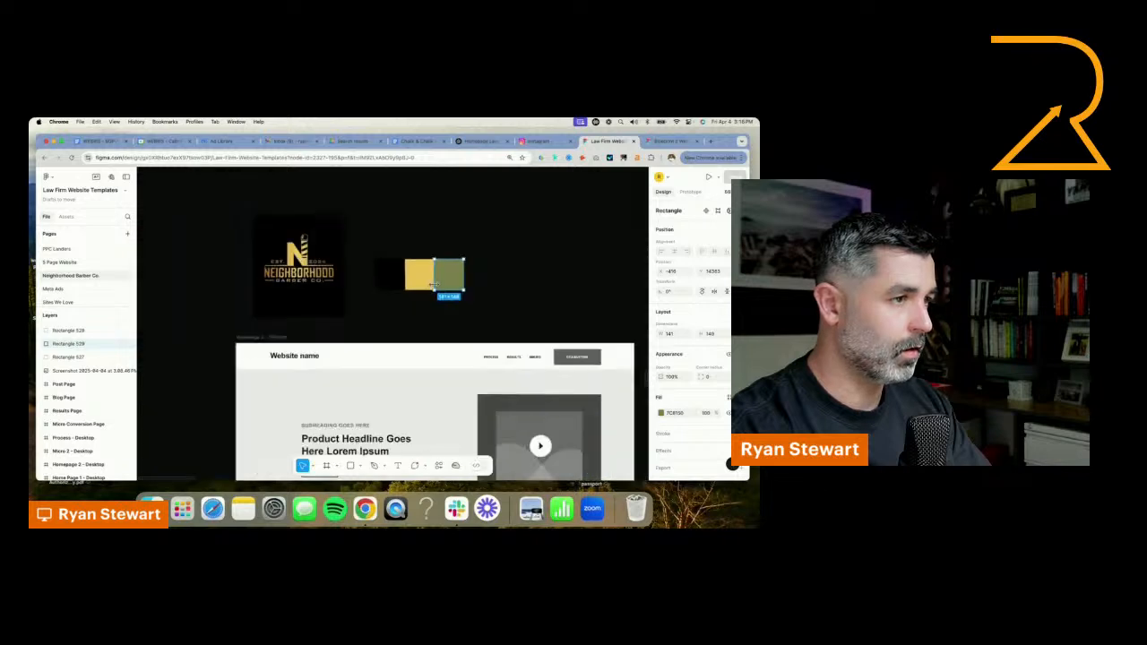
click(528, 282)
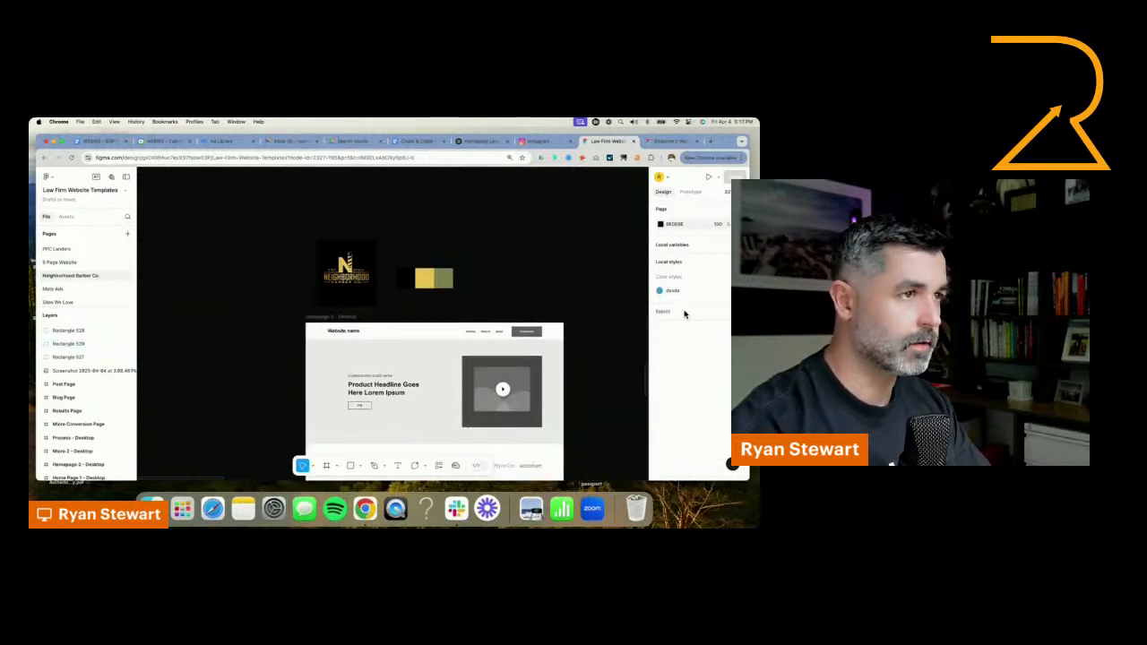
Replace the "Website name" text in the Homepage 2 - Desktop header with "Logo Here"
double_click(356, 330)
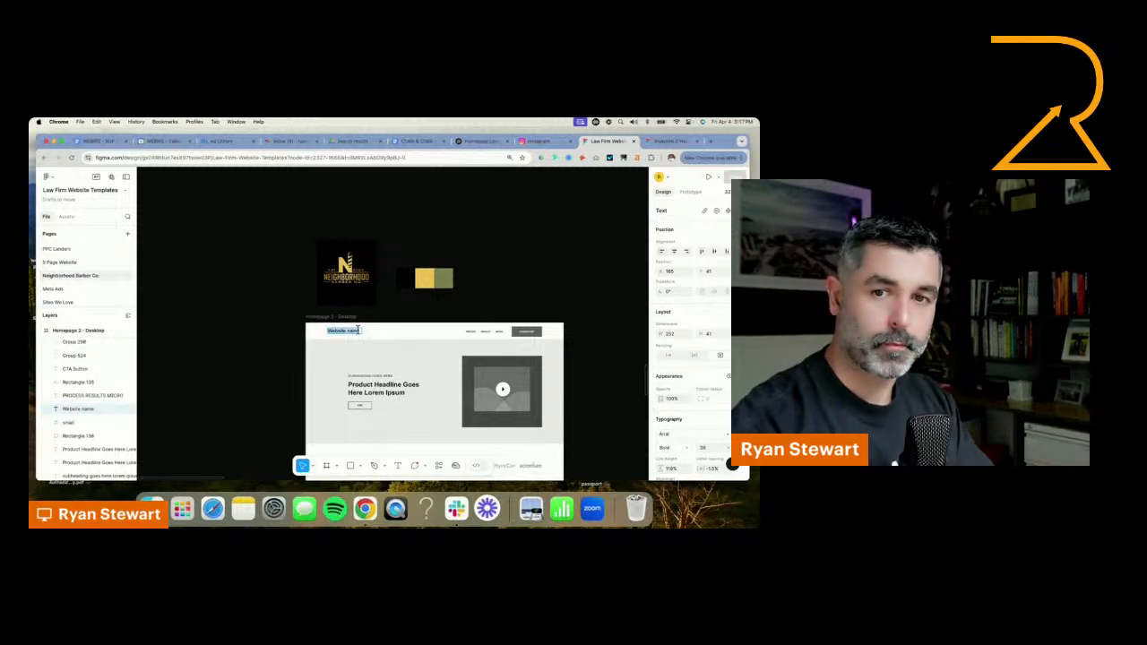
text(Logo He)
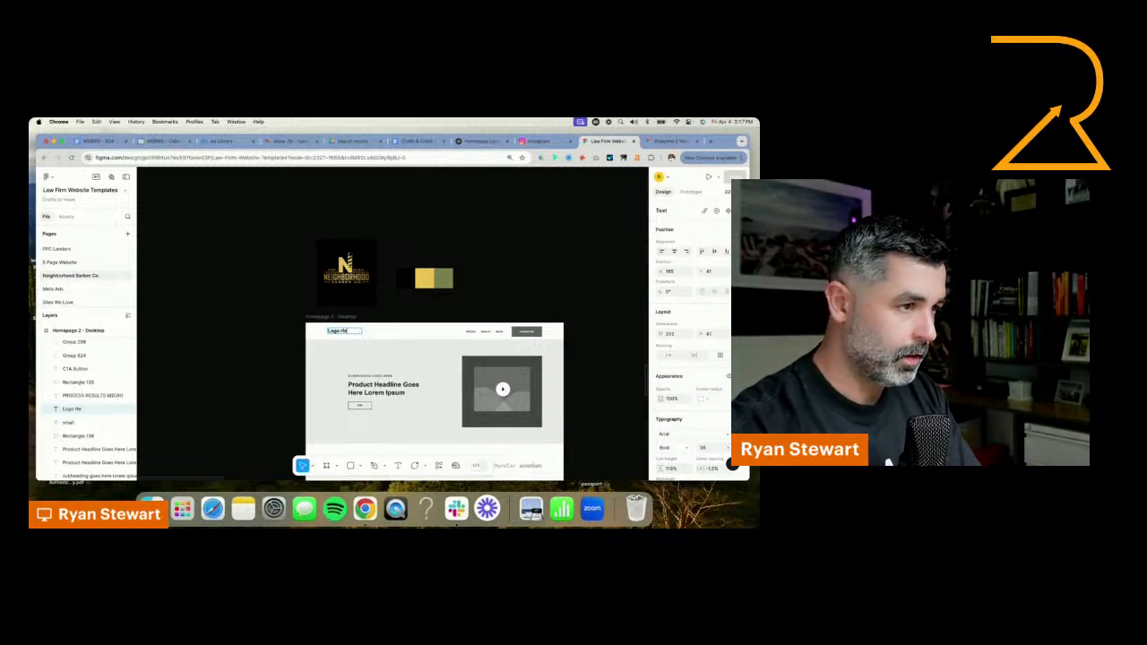
text(re)
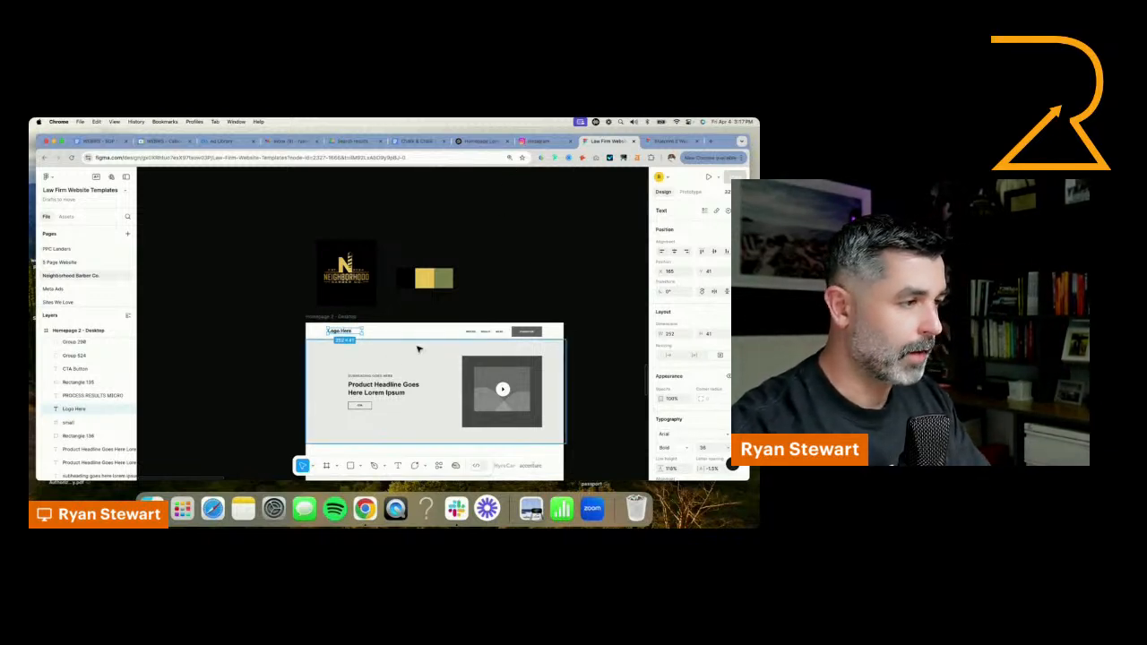
click(457, 290)
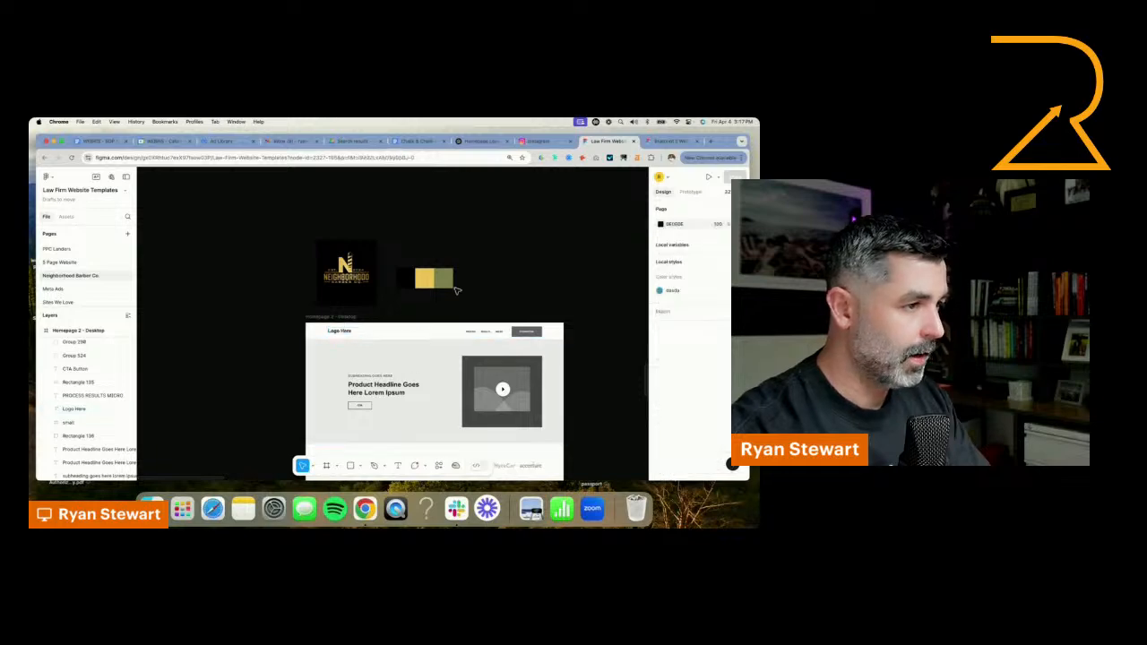
Switch to the ChatGPT conversation and read the suggested homepage sections, especially the hero section's headline, subheadline, call-to-action and background ideas
click(478, 142)
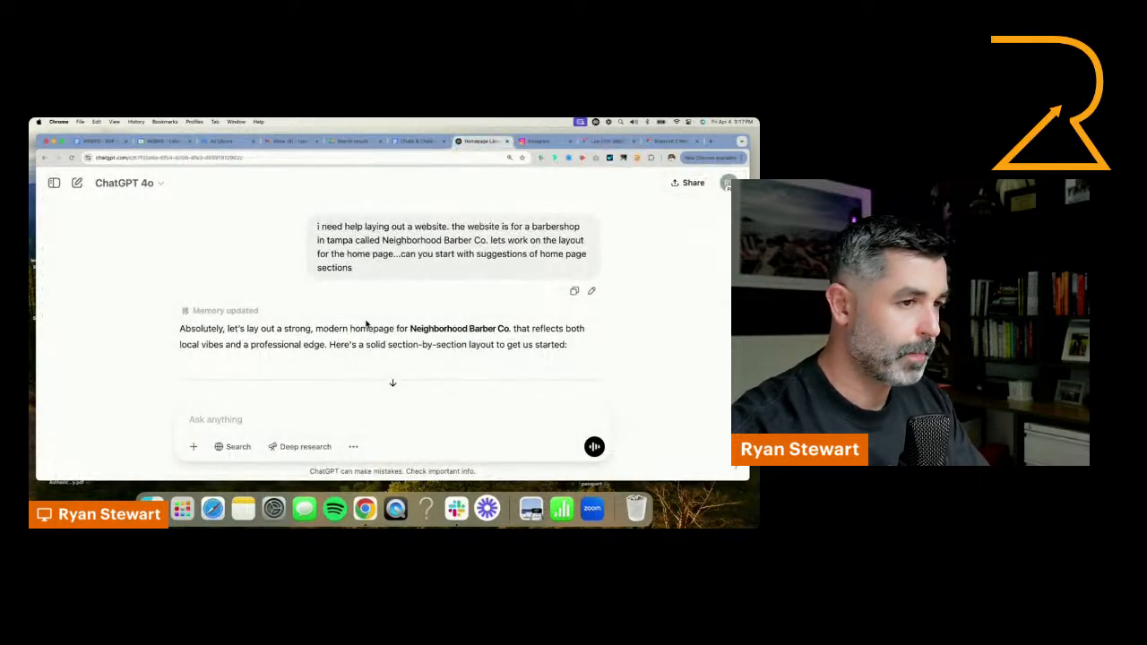
scroll(366, 324, down, 5)
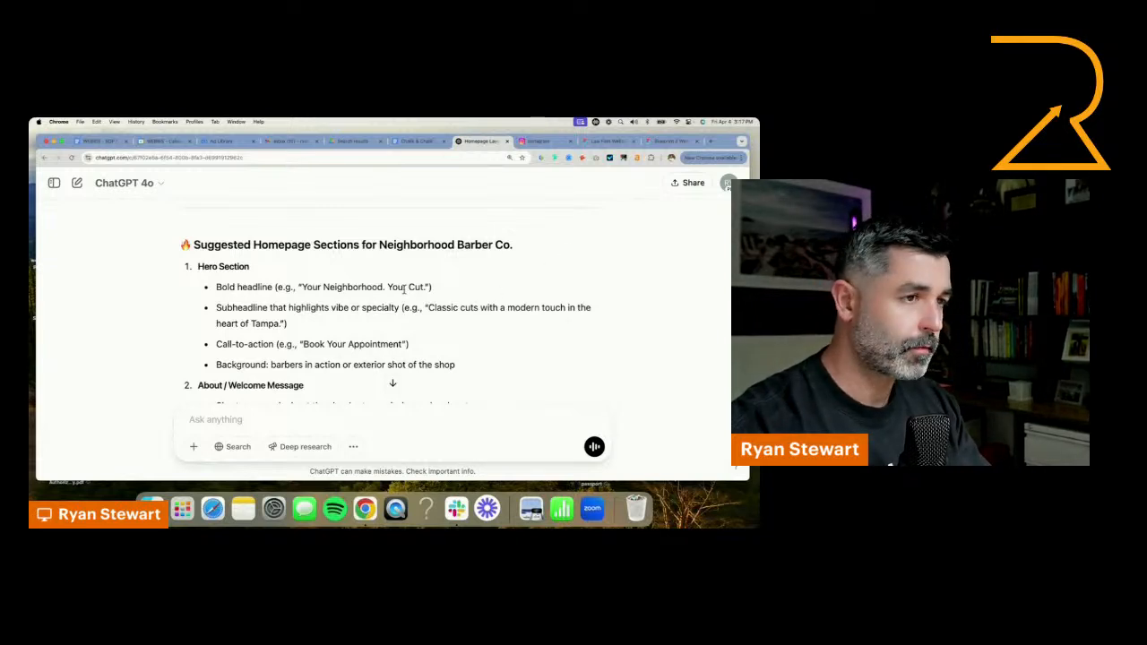
scroll(403, 282, down, 1)
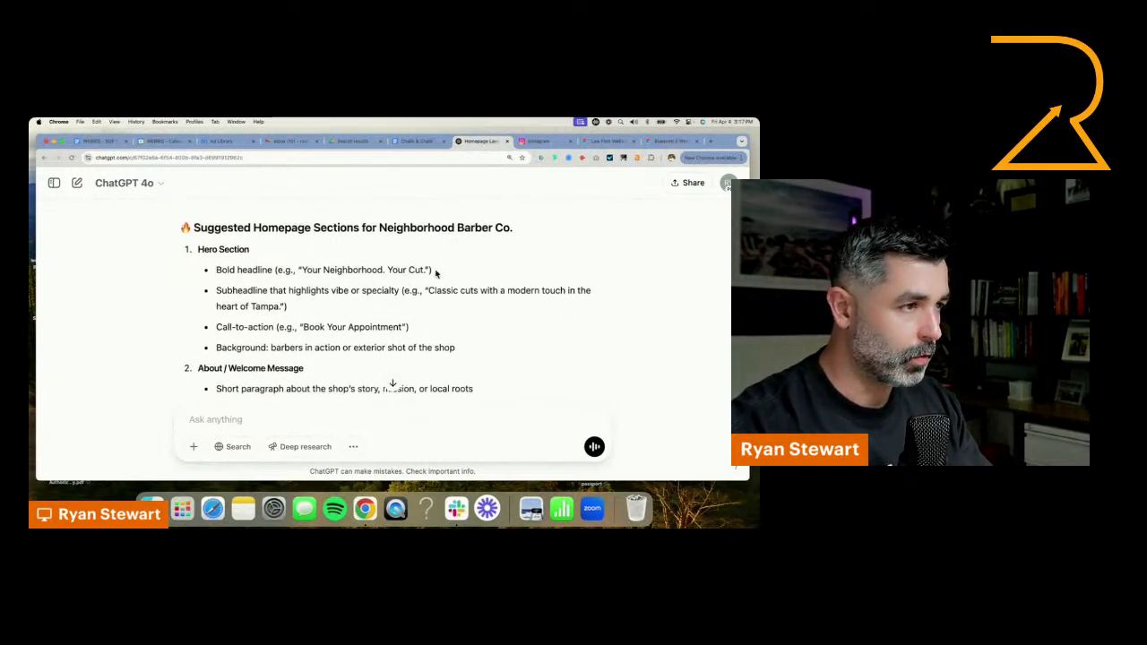
drag(429, 270, 306, 279)
click(236, 270)
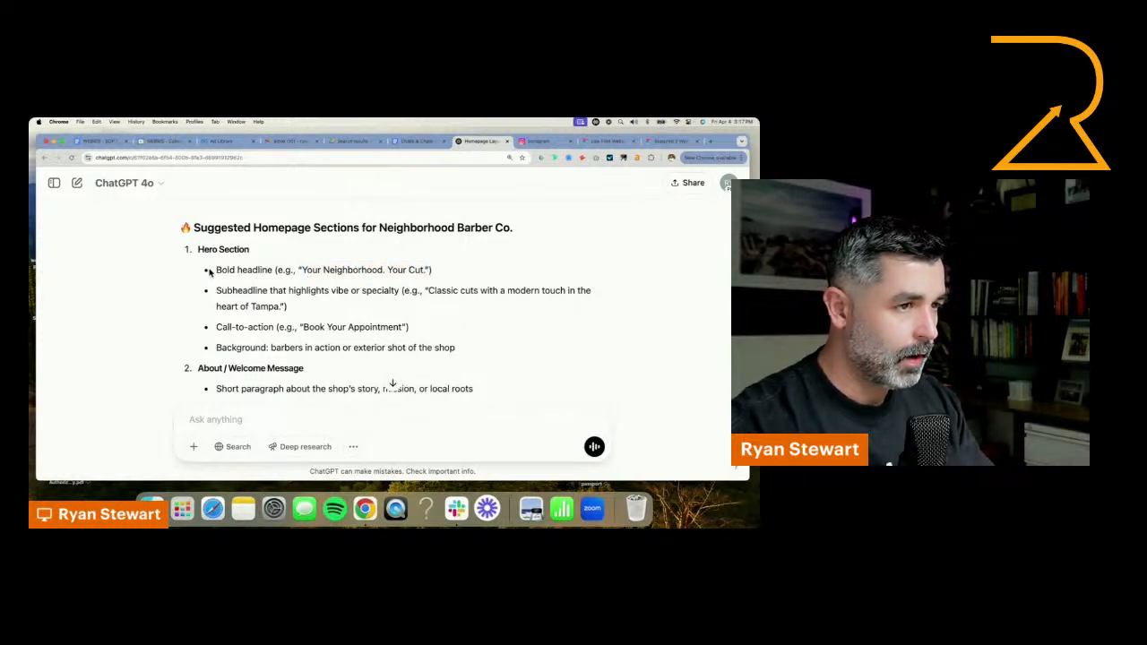
drag(215, 270, 452, 352)
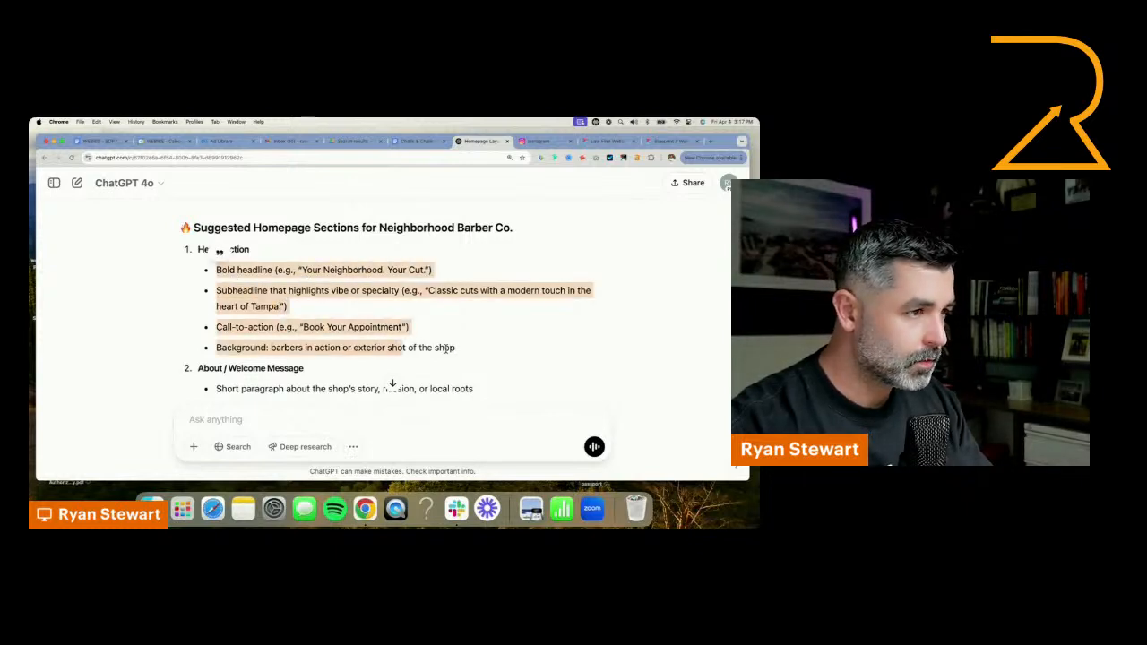
click(358, 304)
Ask to start with the headline and hero section for a family-owned, family-friendly business serving kids and adults, leaning into a neighborhood feel
click(301, 424)
text(let)
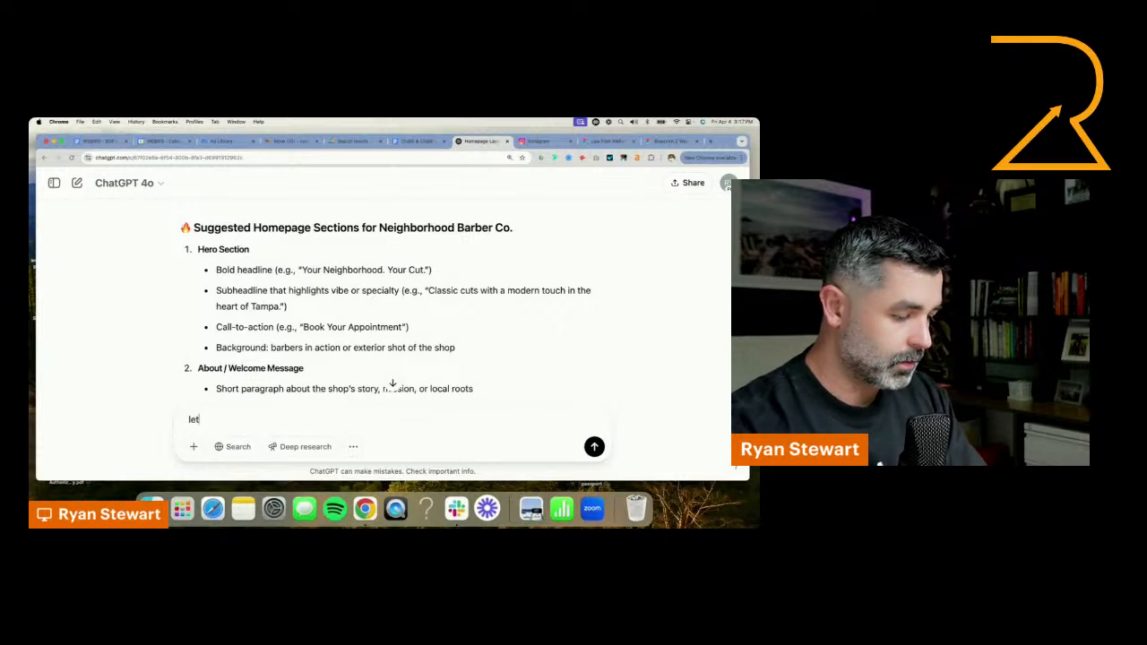
text(s start with the)
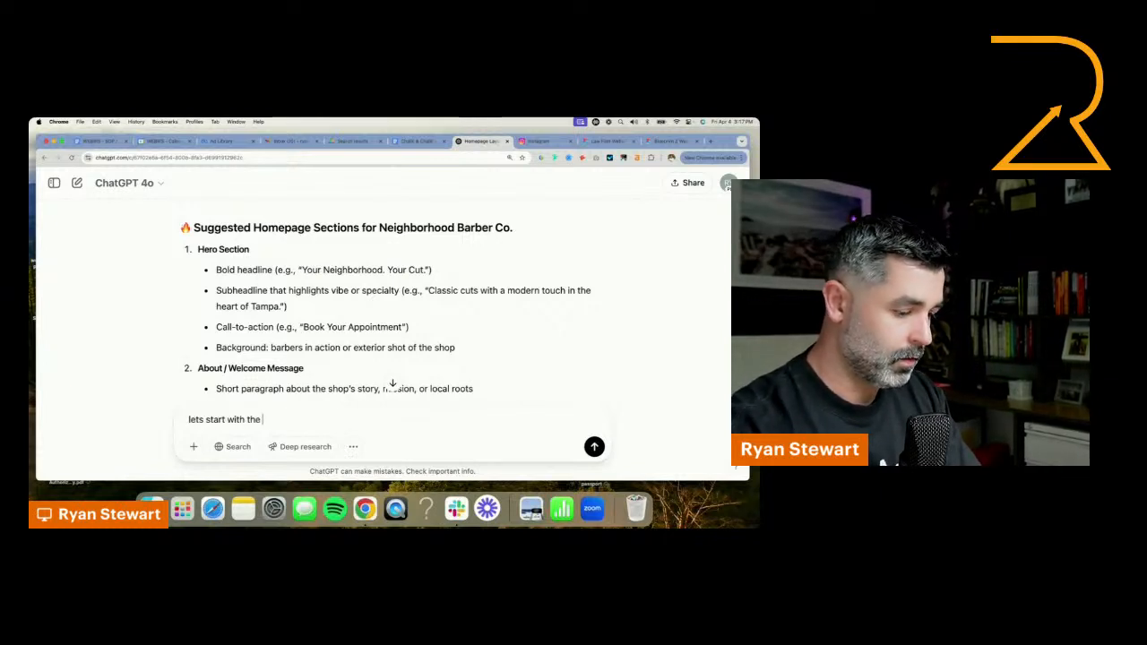
text( headline and hero s)
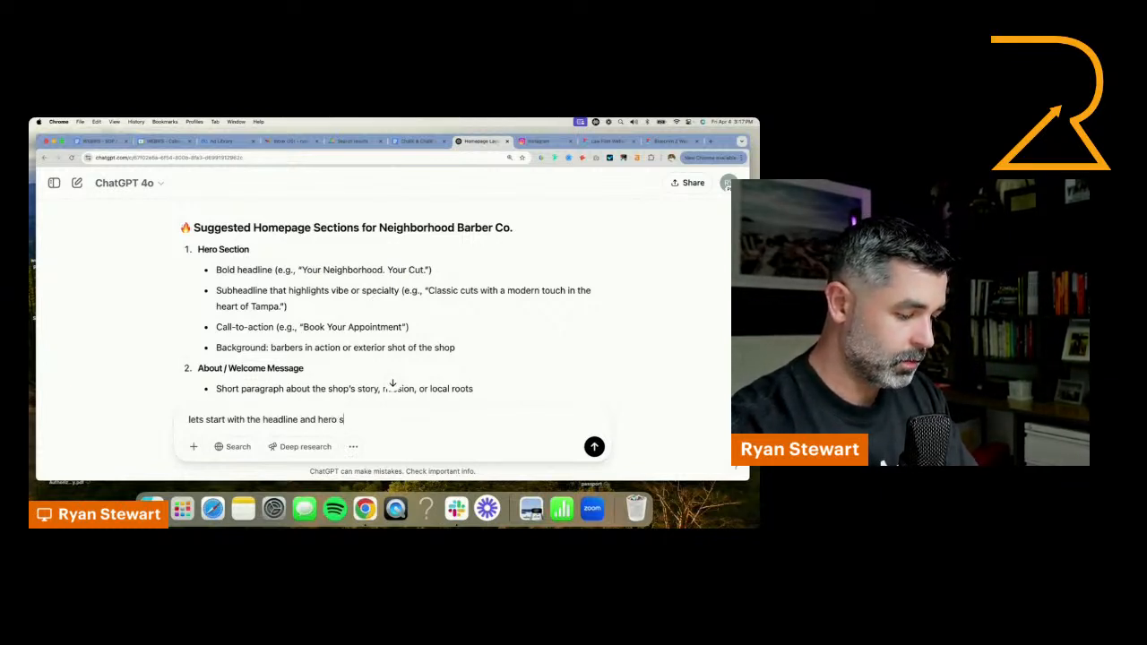
text(ec)
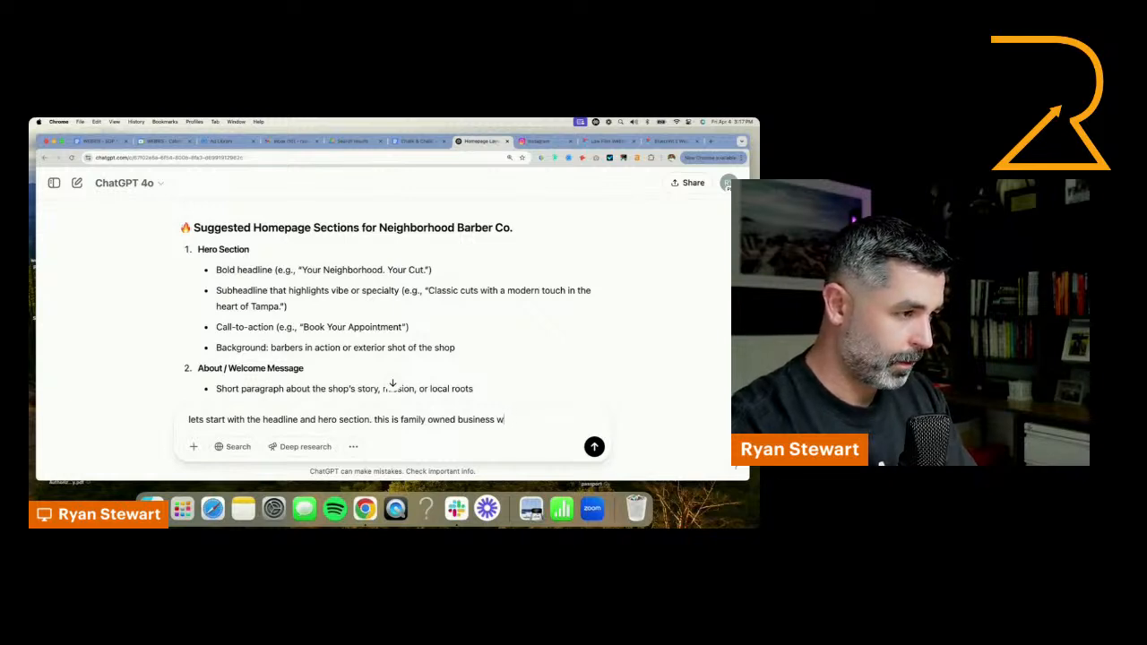
key(BackSpace)
text(and a family fri)
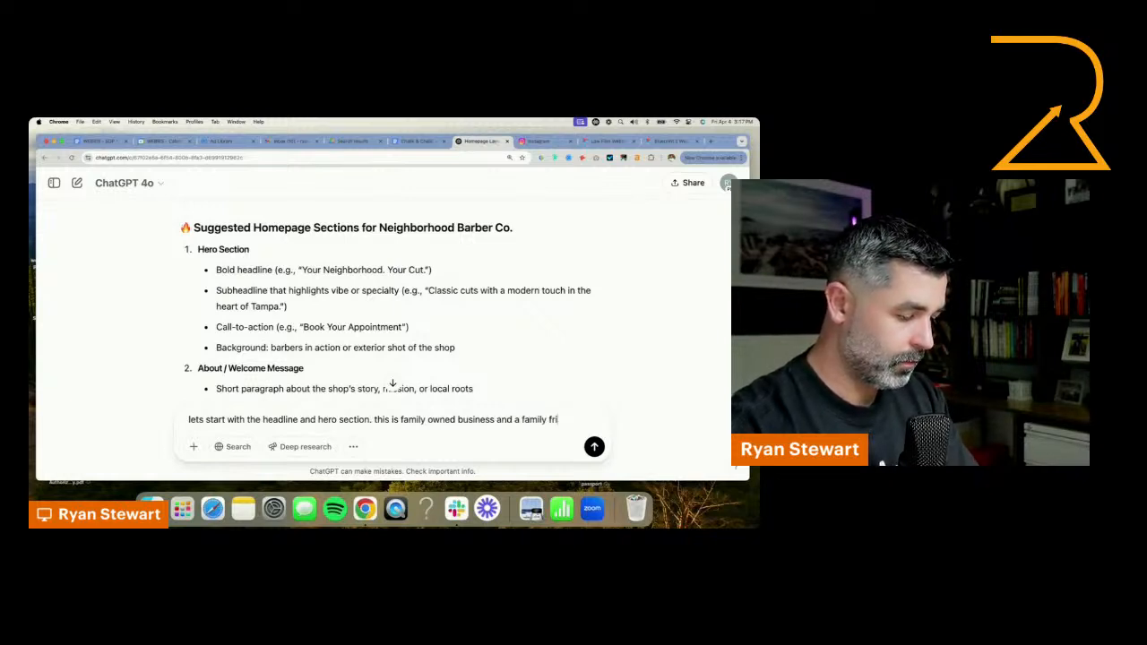
text(dnly business)
text( a lot of )
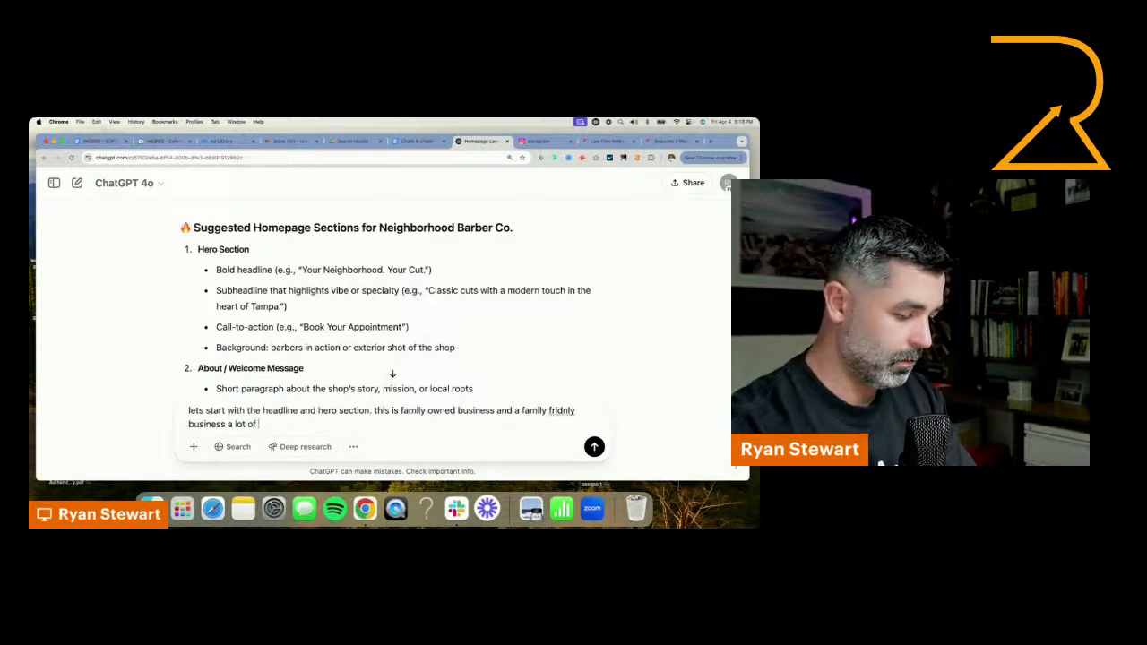
text(kids get their hai)
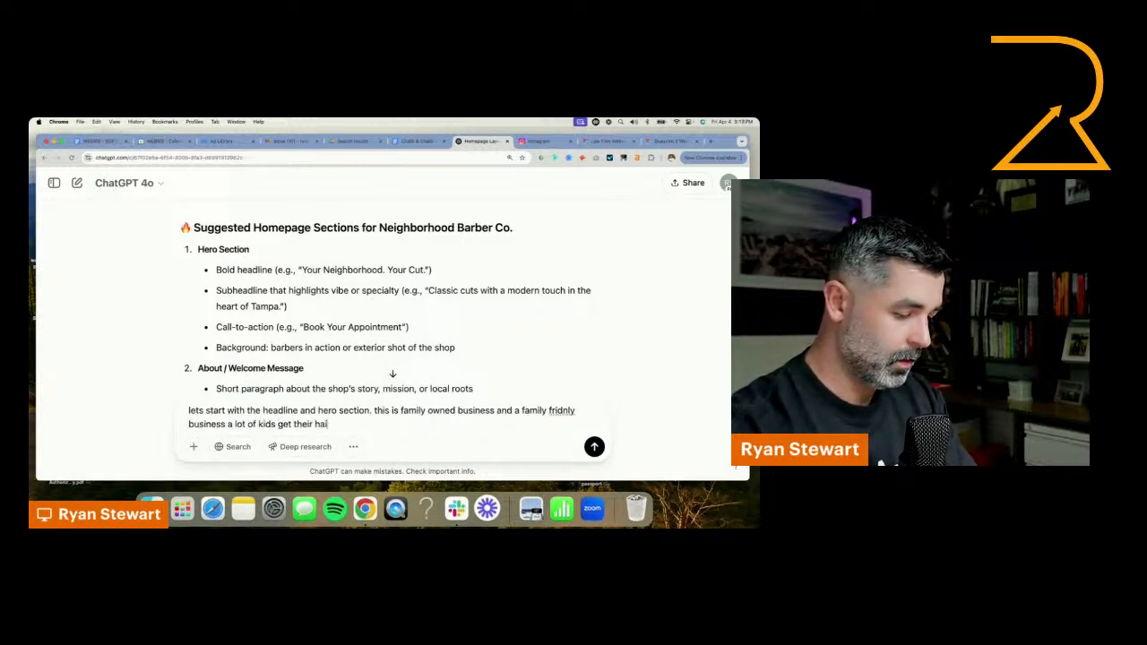
text(rcuts here too (adults as)
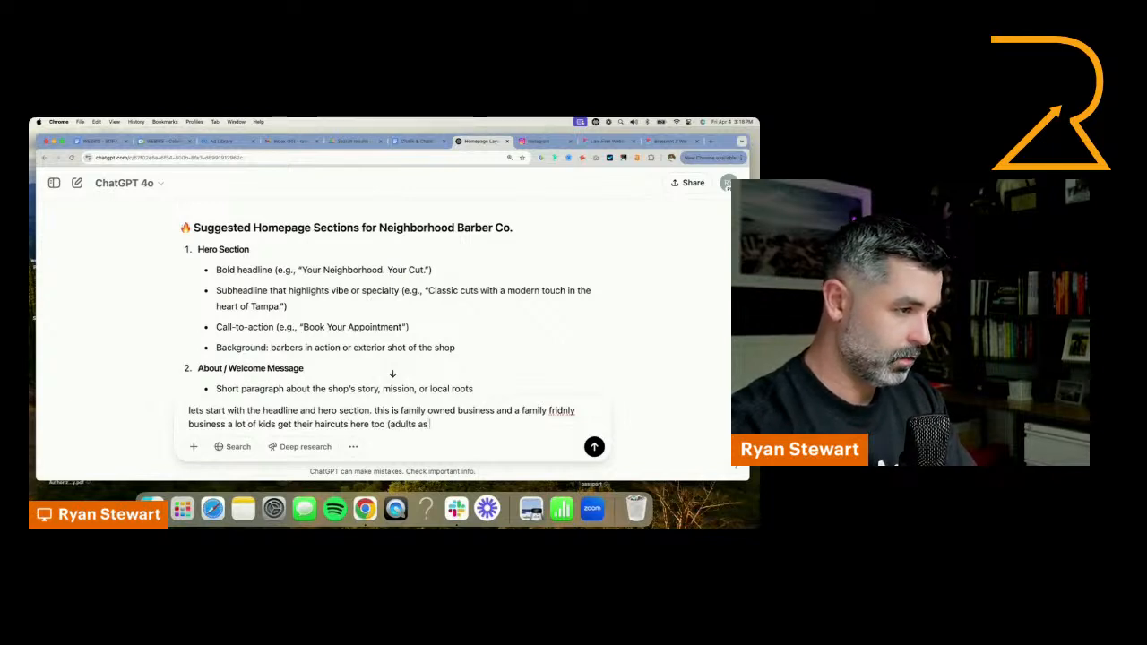
text(well), llet)
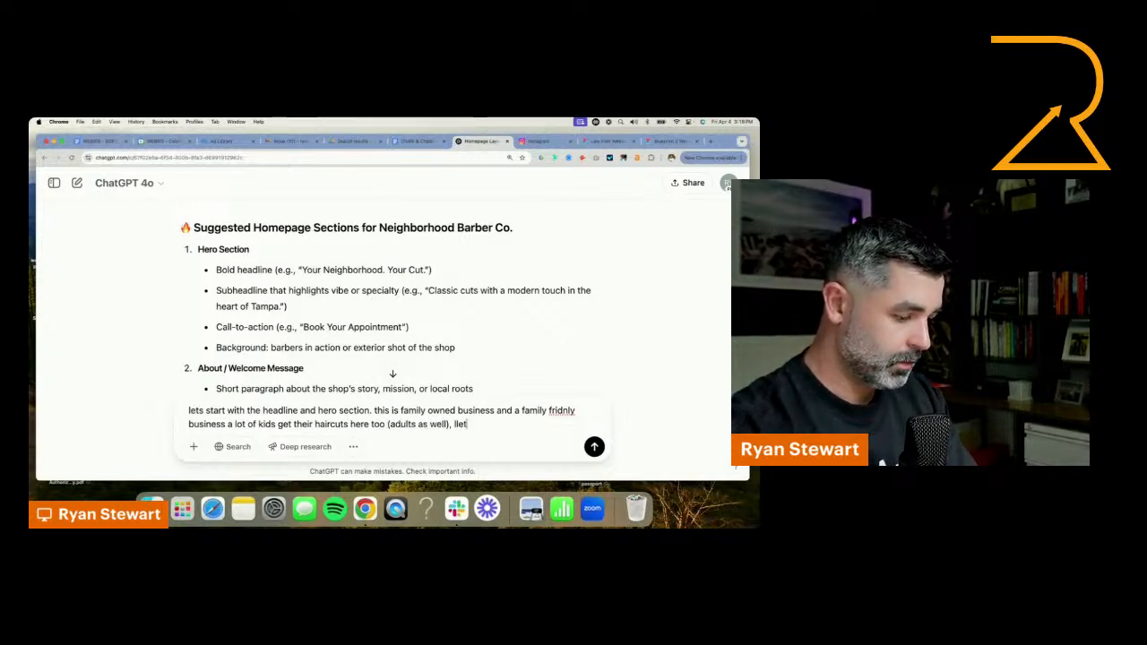
text(s lean )
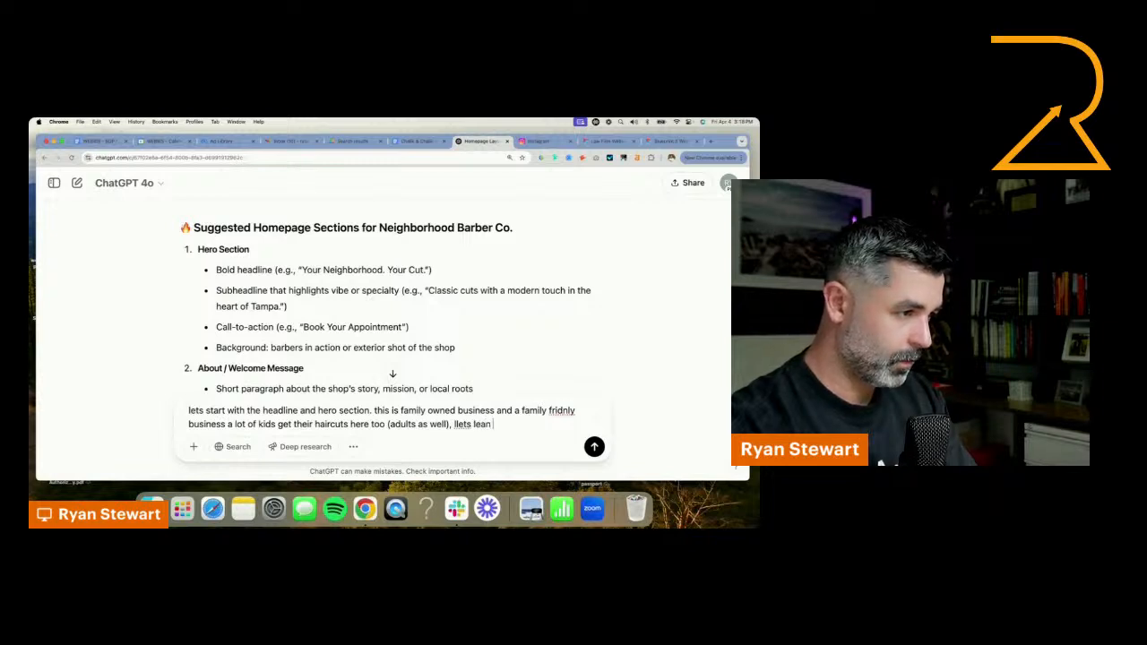
text(into a headline about the)
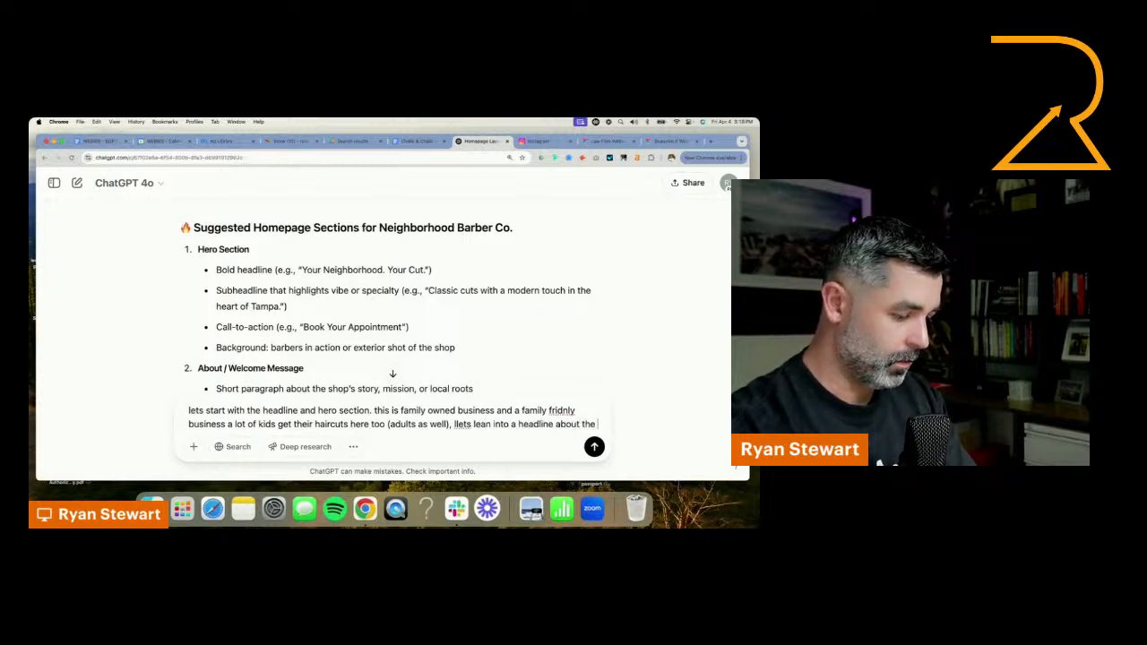
text( neig)
text(hbho)
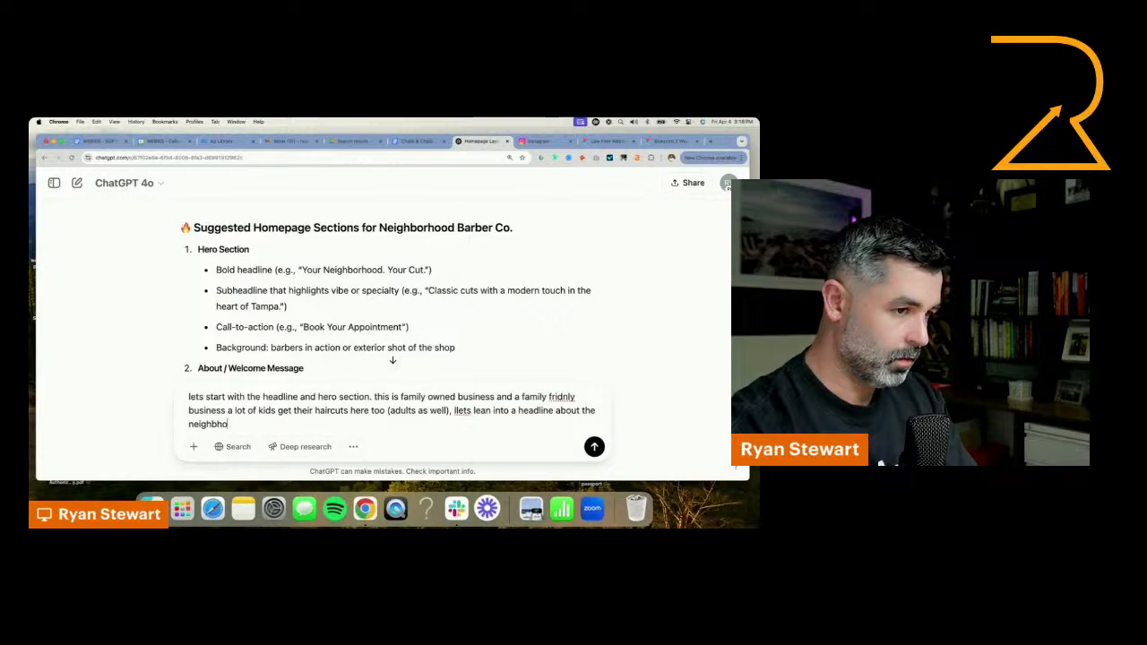
text(rd feel a)
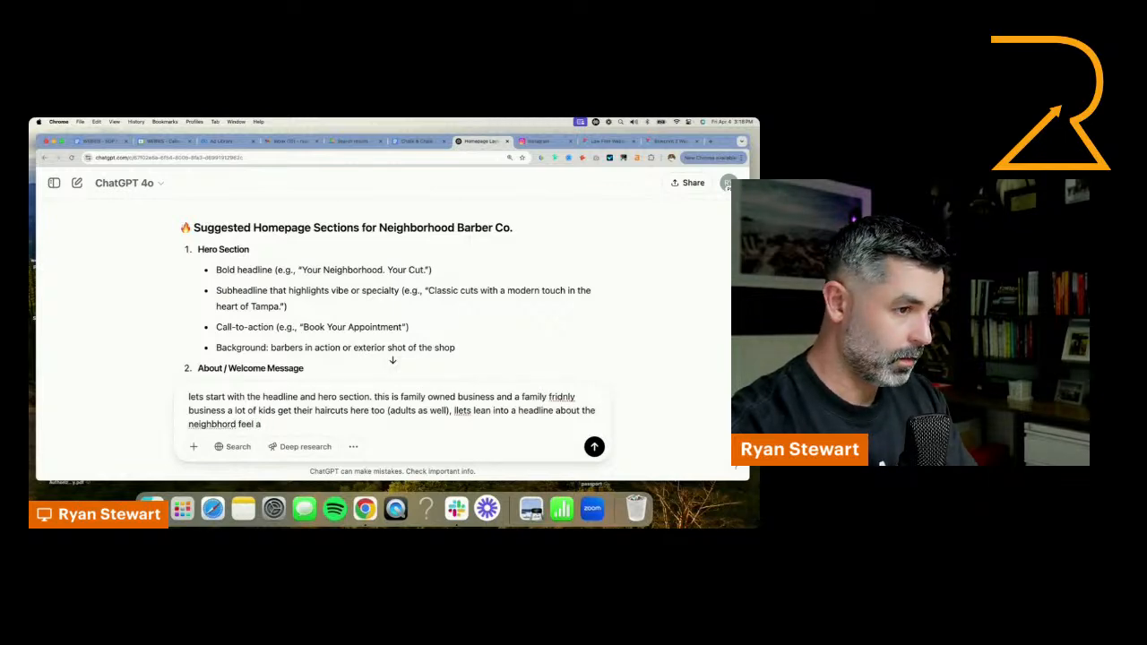
key(BackSpace)
key(Return)
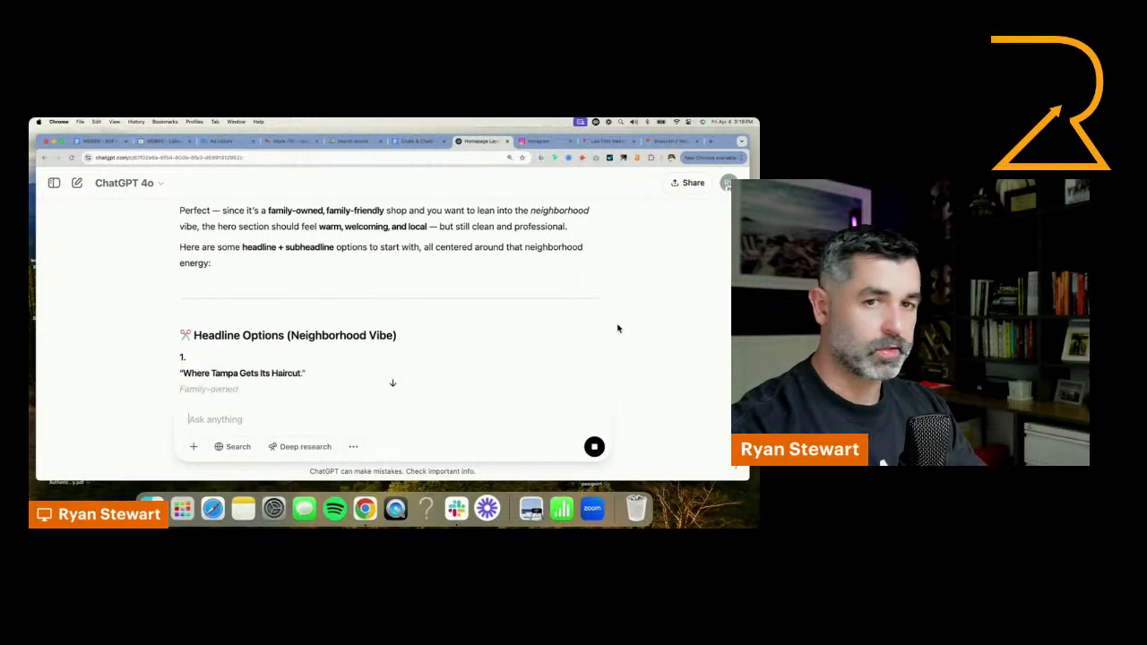
Read through the suggested headline options and copy the first option's subheadline, "Family-owned. Neighborhood-loved."
scroll(617, 329, down, 3)
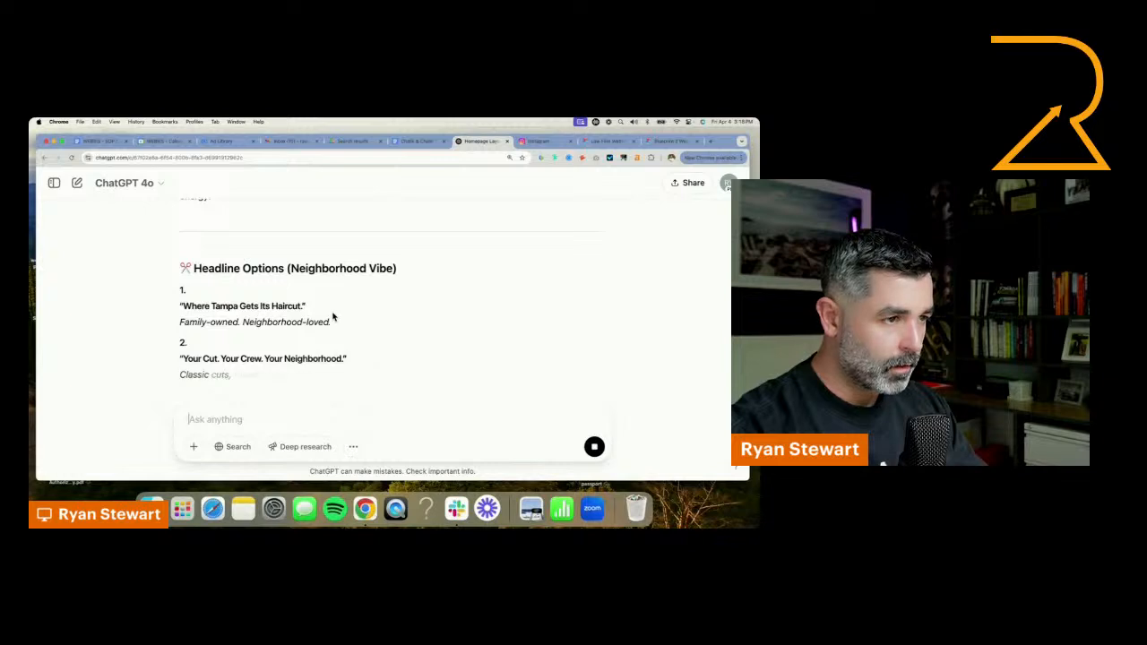
drag(332, 312, 193, 322)
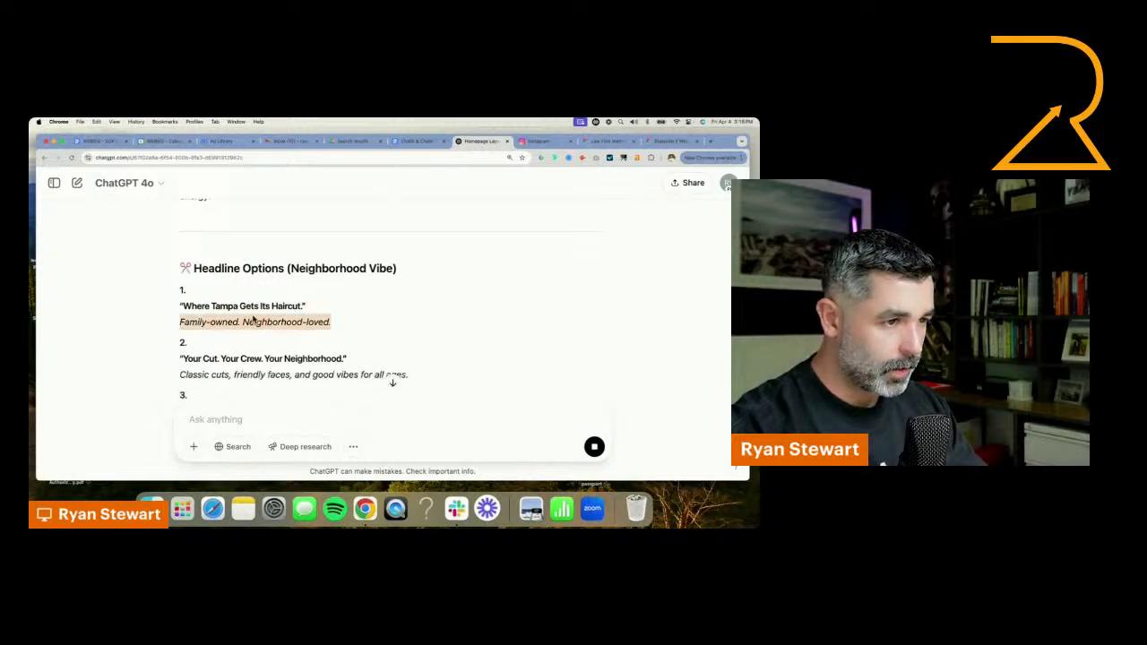
scroll(294, 328, down, 3)
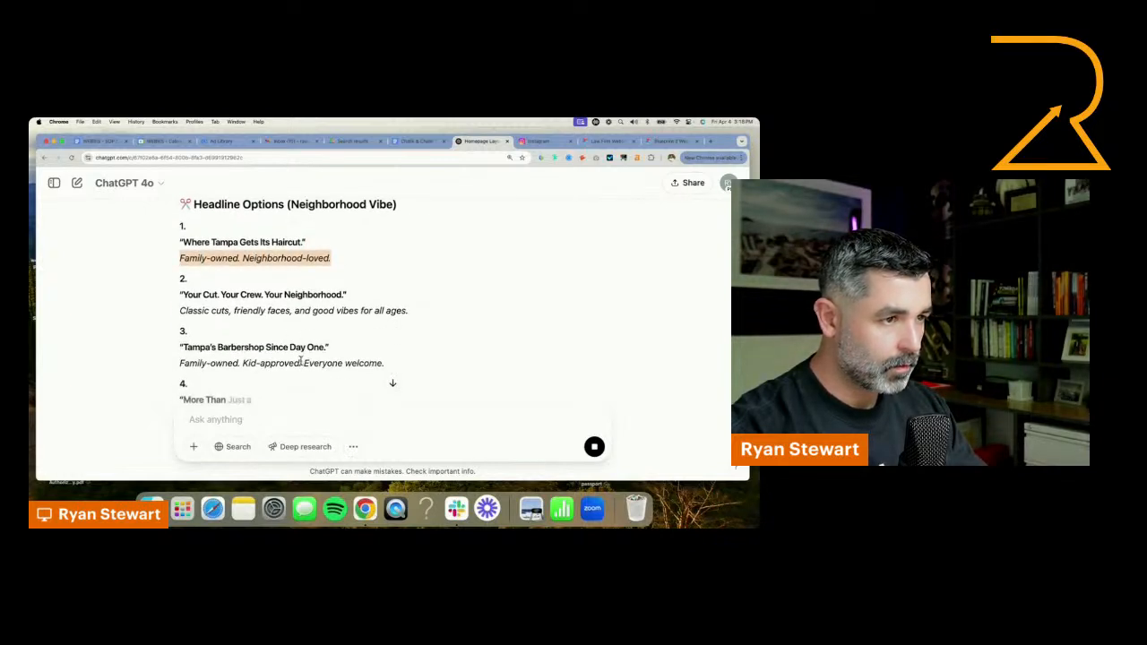
scroll(301, 361, down, 2)
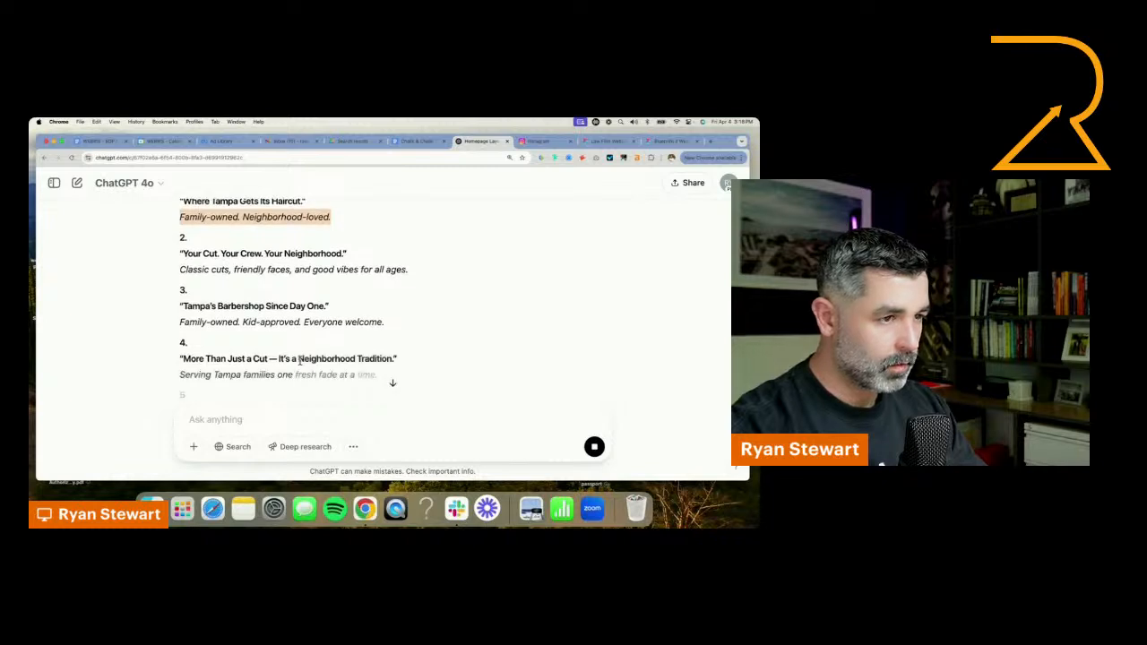
scroll(291, 358, down, 7)
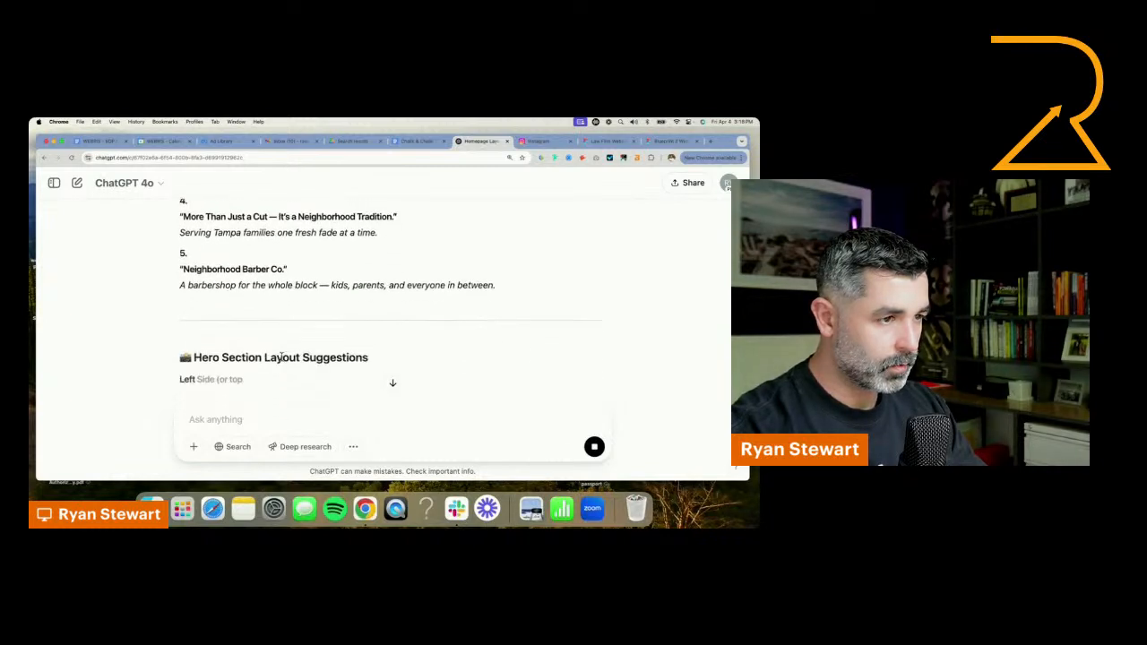
scroll(279, 355, up, 1)
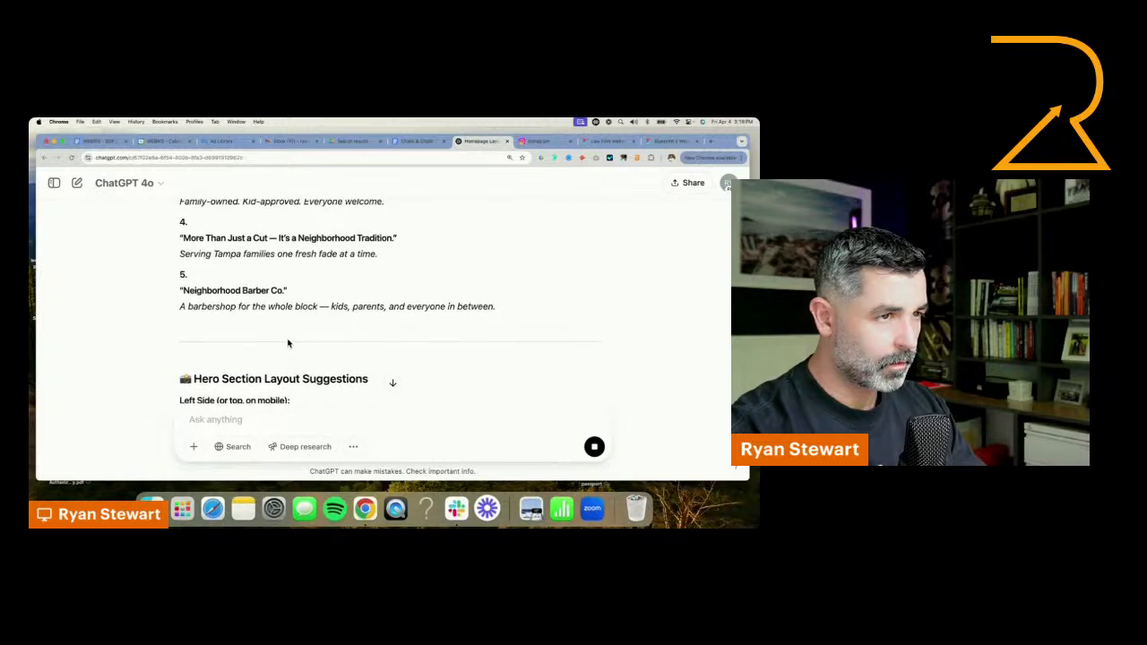
scroll(288, 343, up, 8)
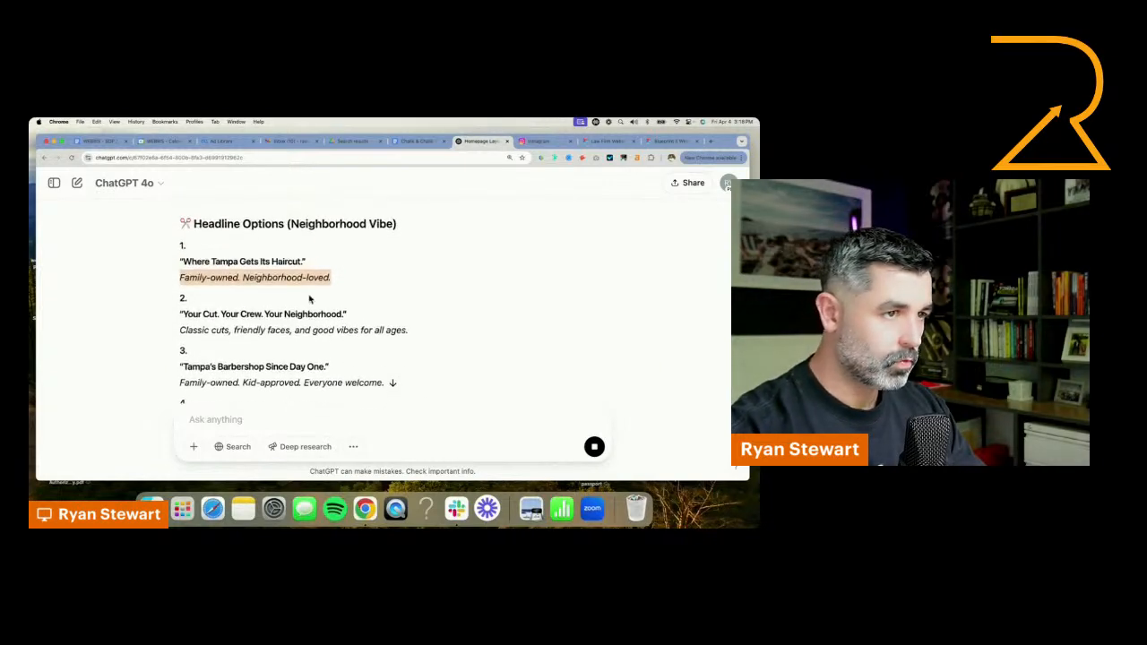
click(332, 278)
drag(106, 301, 147, 277)
key(ctrl+c)
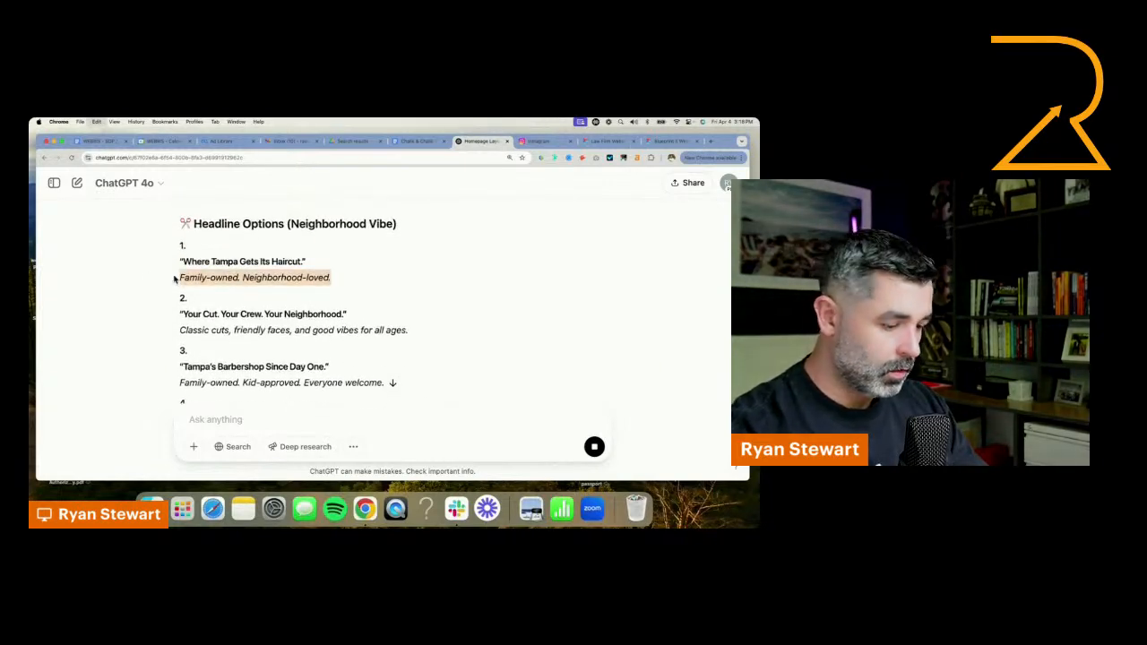
Switch to the Figma design, duplicate the hero subheading below the product headline and replace the copy's text with "Family-owned. Neighborhood-loved."
click(692, 142)
click(697, 142)
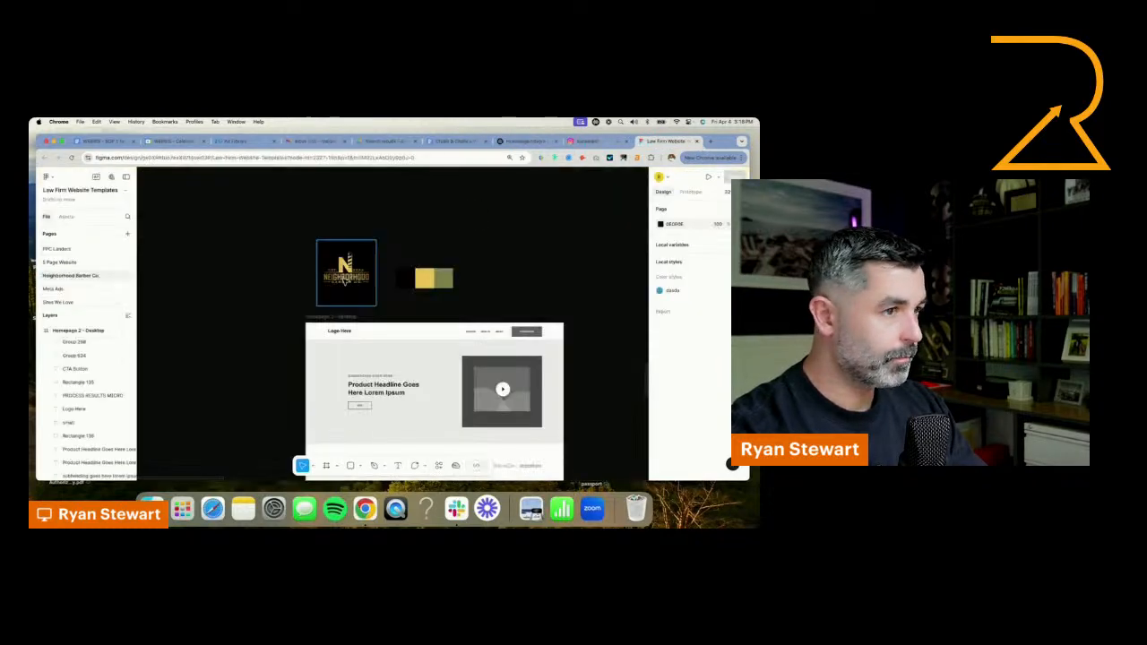
drag(364, 404, 364, 420)
click(375, 356)
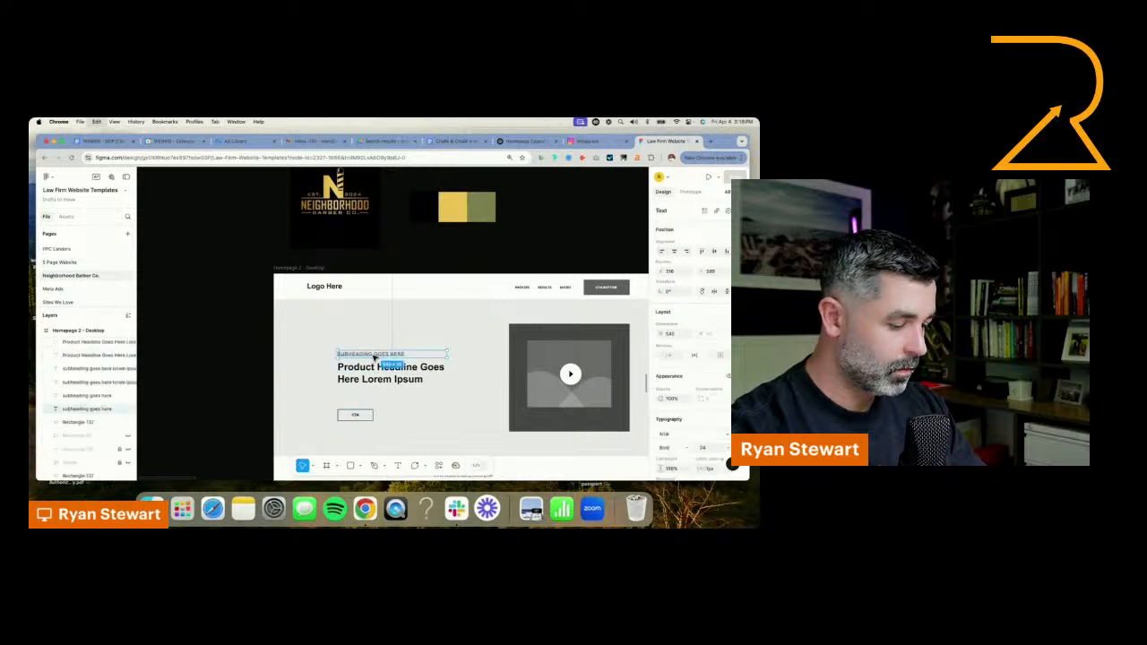
drag(374, 357, 374, 396)
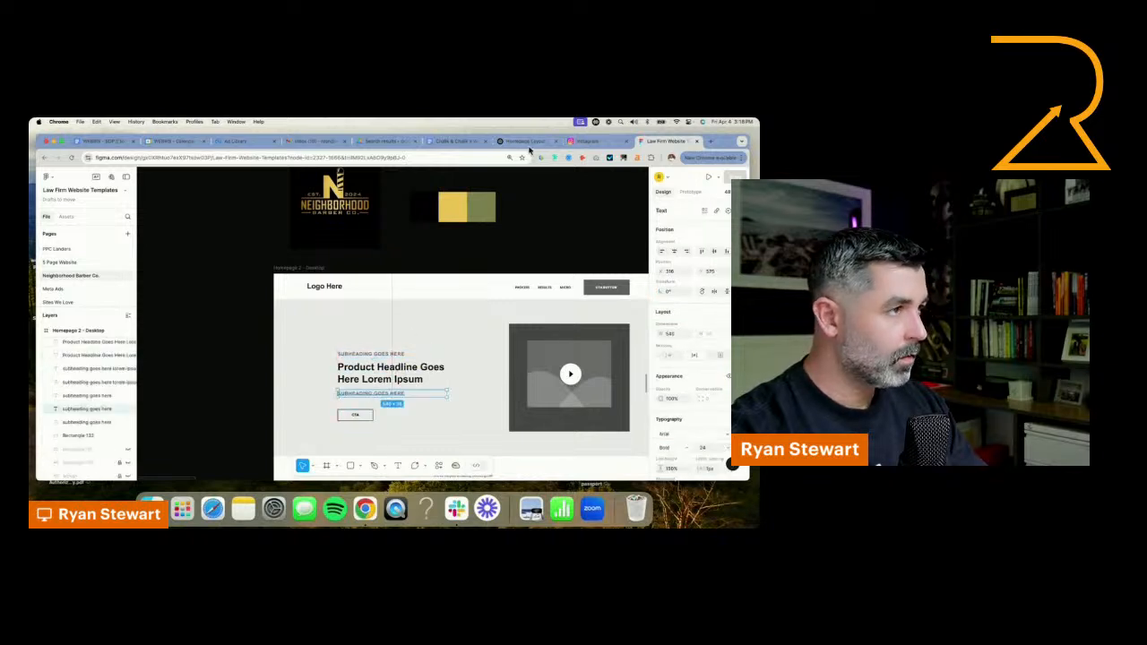
click(527, 142)
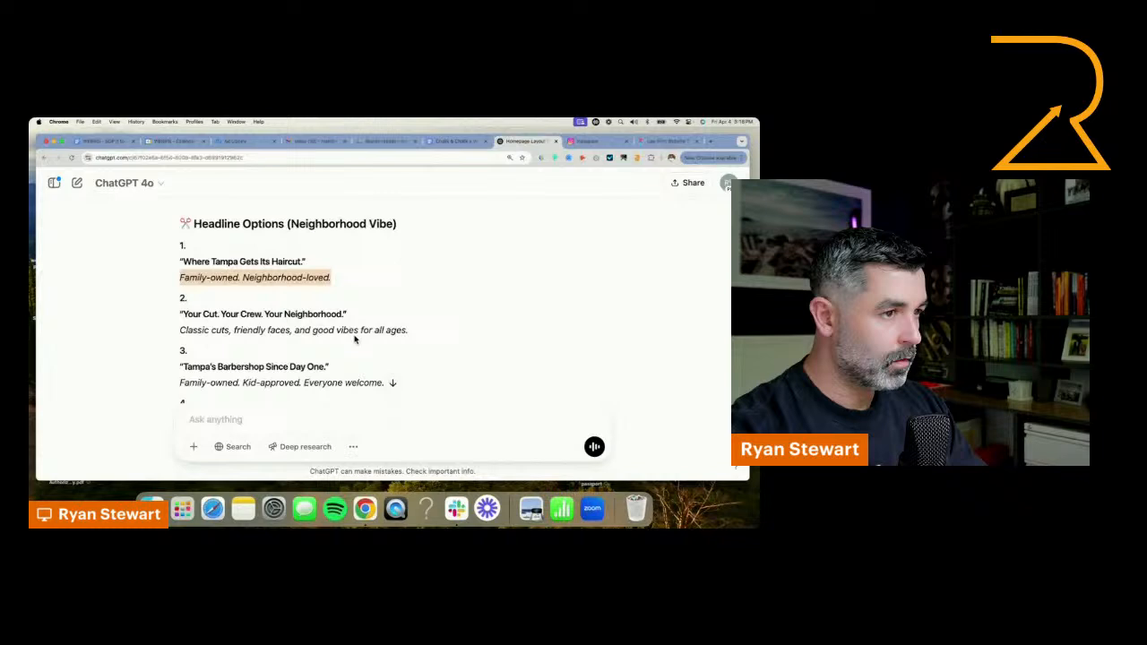
click(661, 142)
key(ctrl+v)
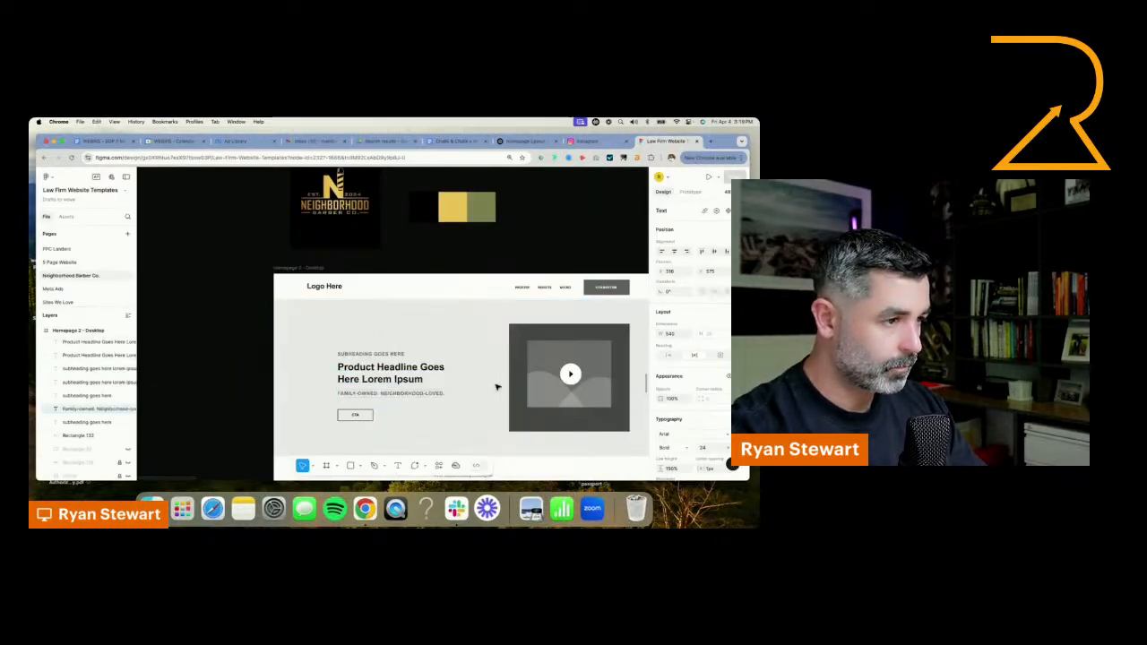
Delete the original "Subheading goes here" text above the hero headline
click(473, 383)
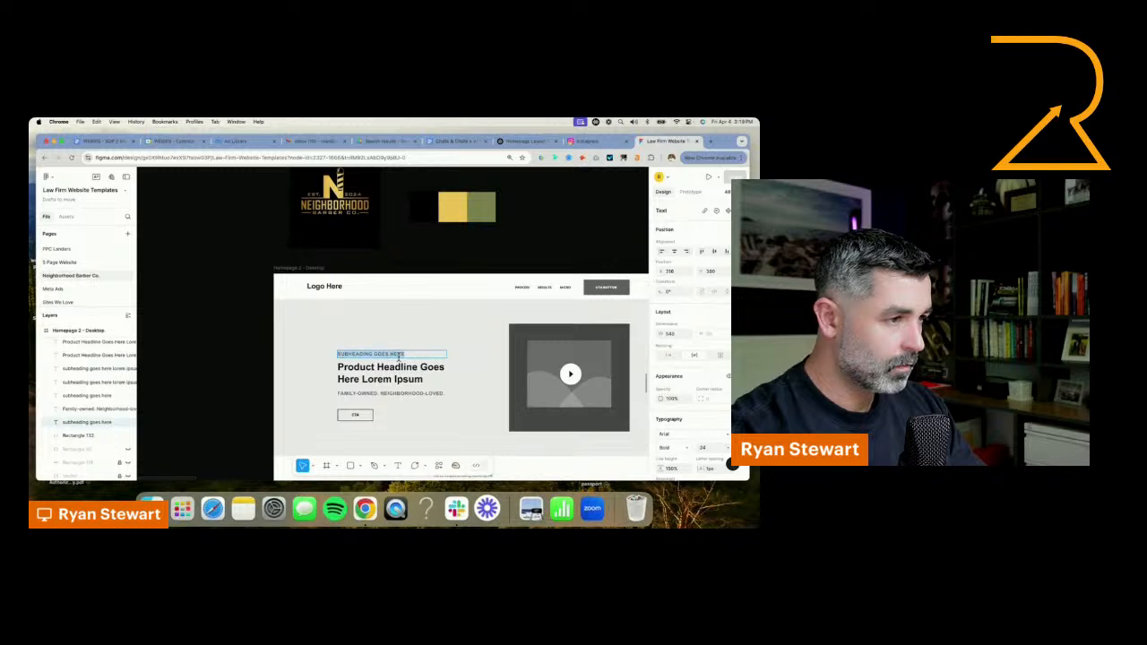
scroll(528, 233, right, 3)
key(BackSpace)
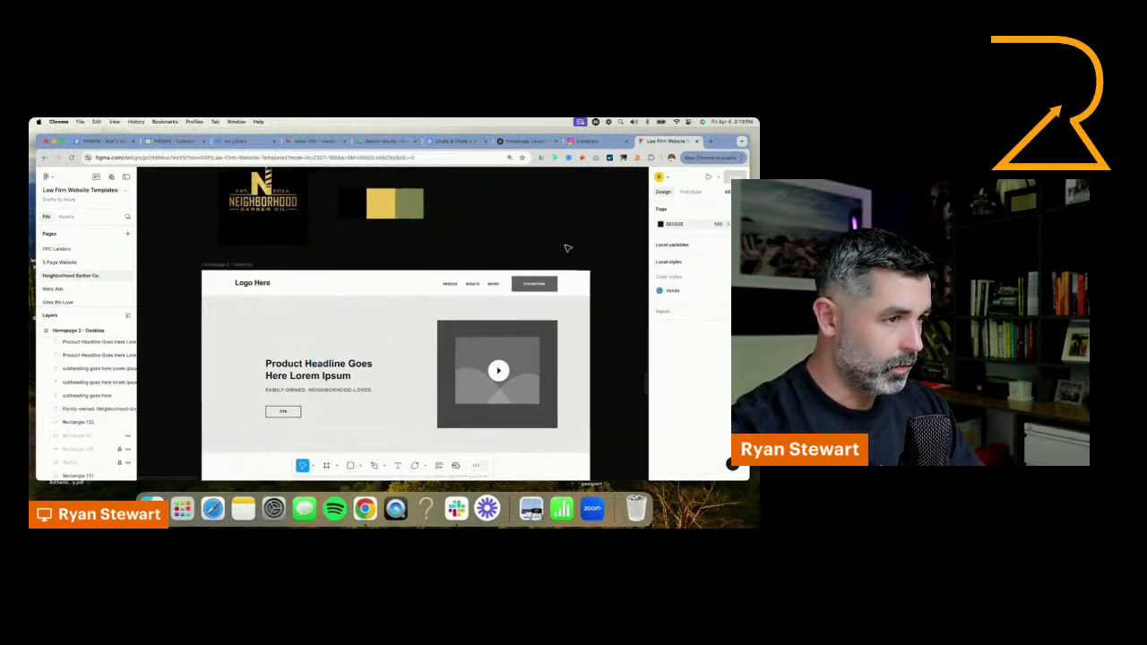
Move the hero headline and its subheading together up and left, to X 194
click(319, 375)
shift+click(305, 391)
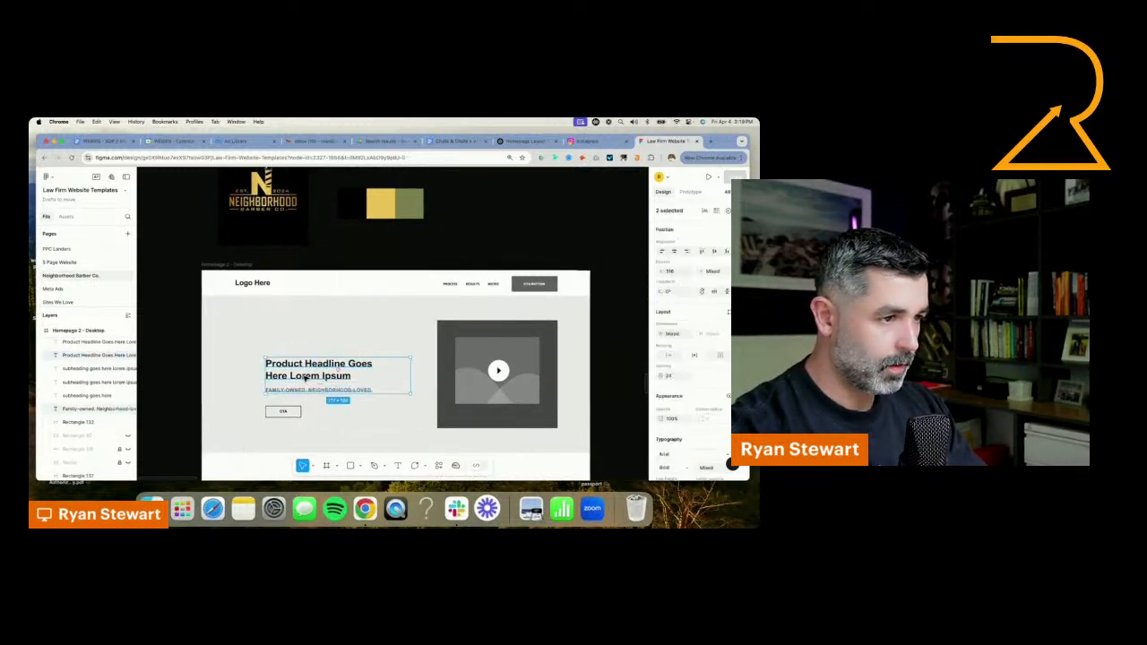
drag(305, 377, 280, 354)
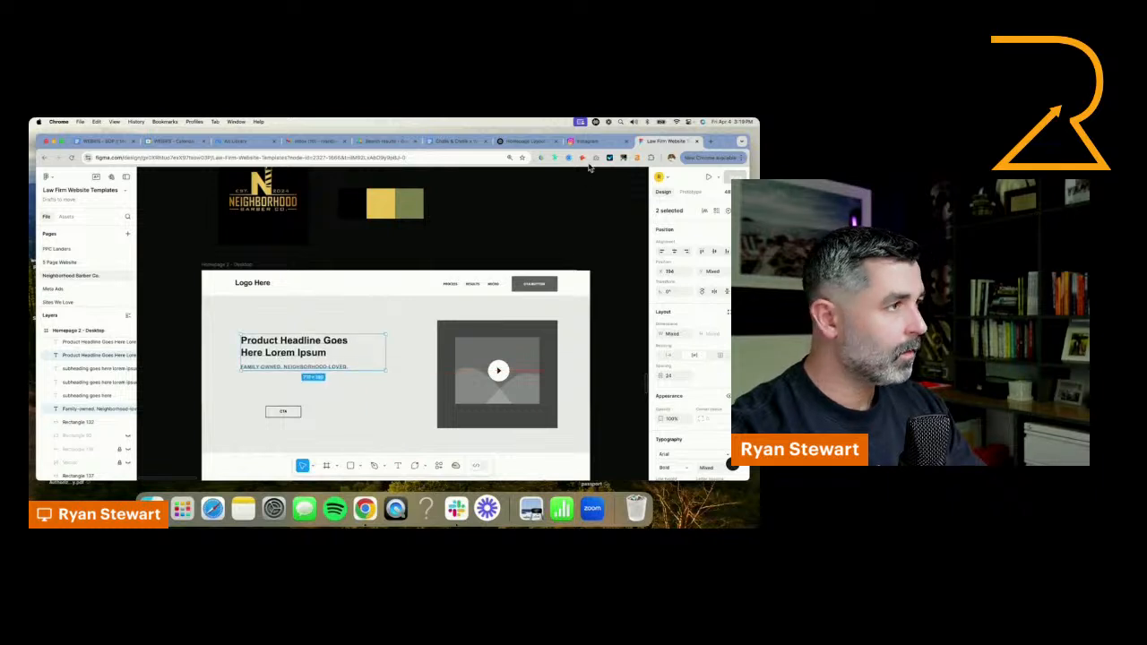
Switch to the ChatGPT conversation and ask for more headline options, saying the current ones are not loved
click(519, 143)
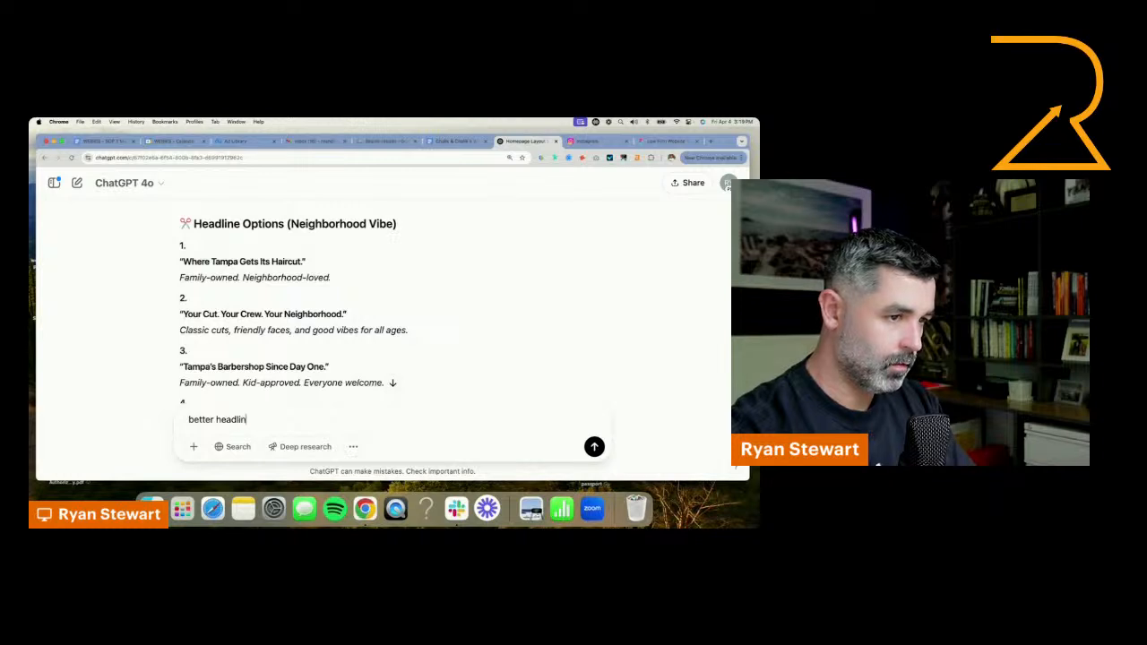
text(e op)
key(super+a)
text(more j)
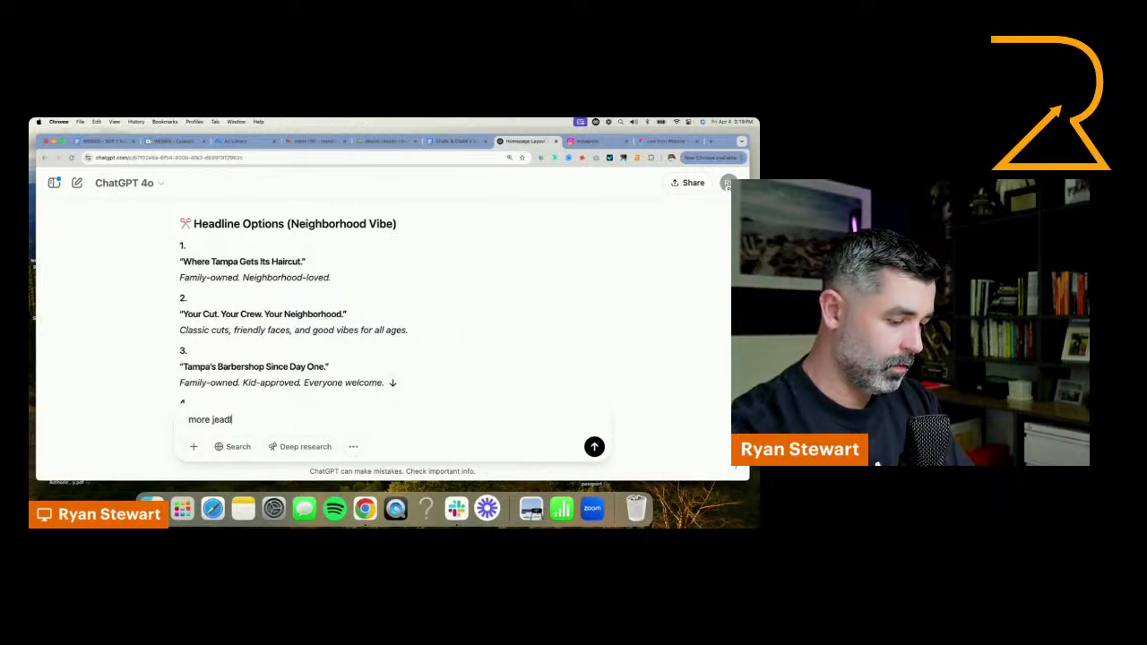
text(eadline ipt)
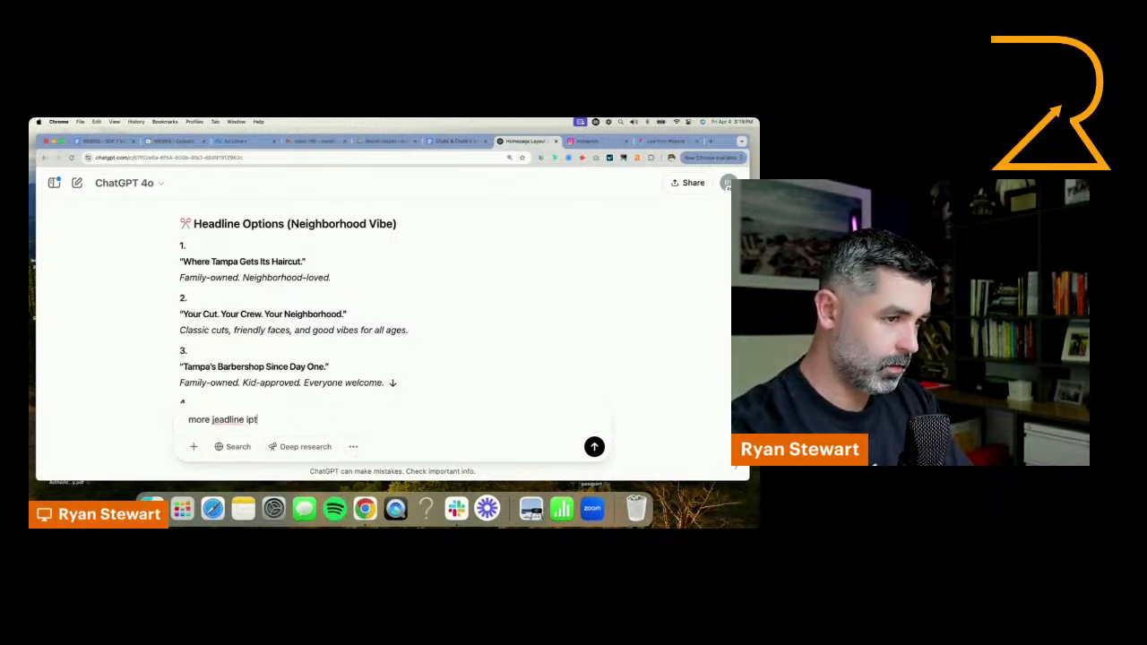
key(BackSpace)
text(o)
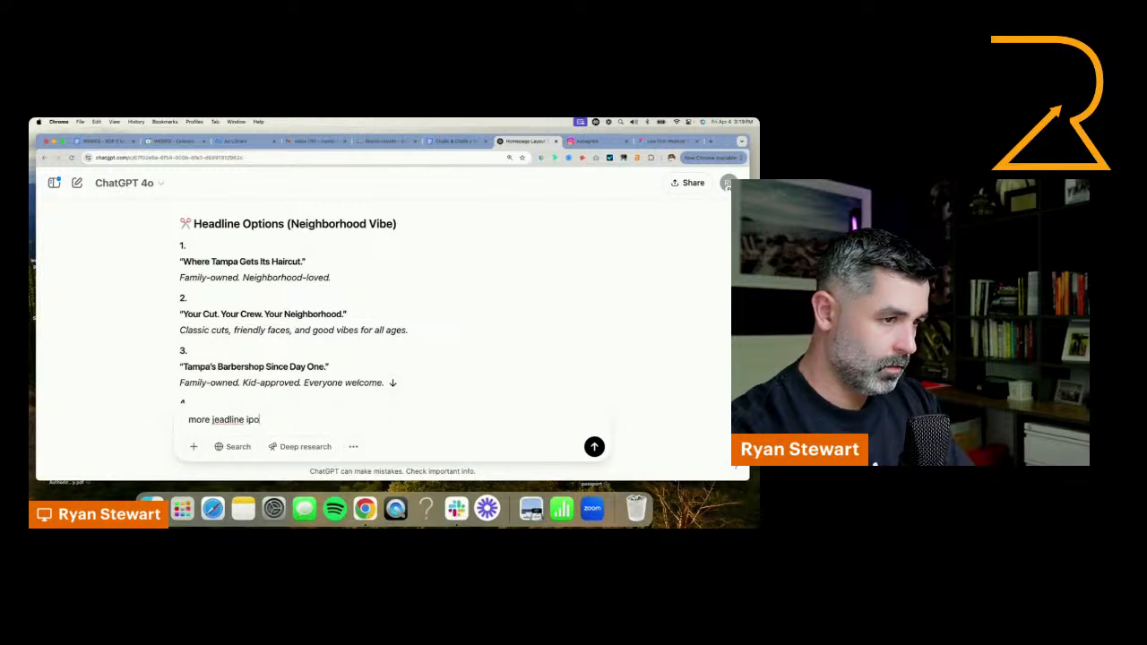
key(BackSpace)
key(BackSpace)
key(BackSpace)
text(options i)
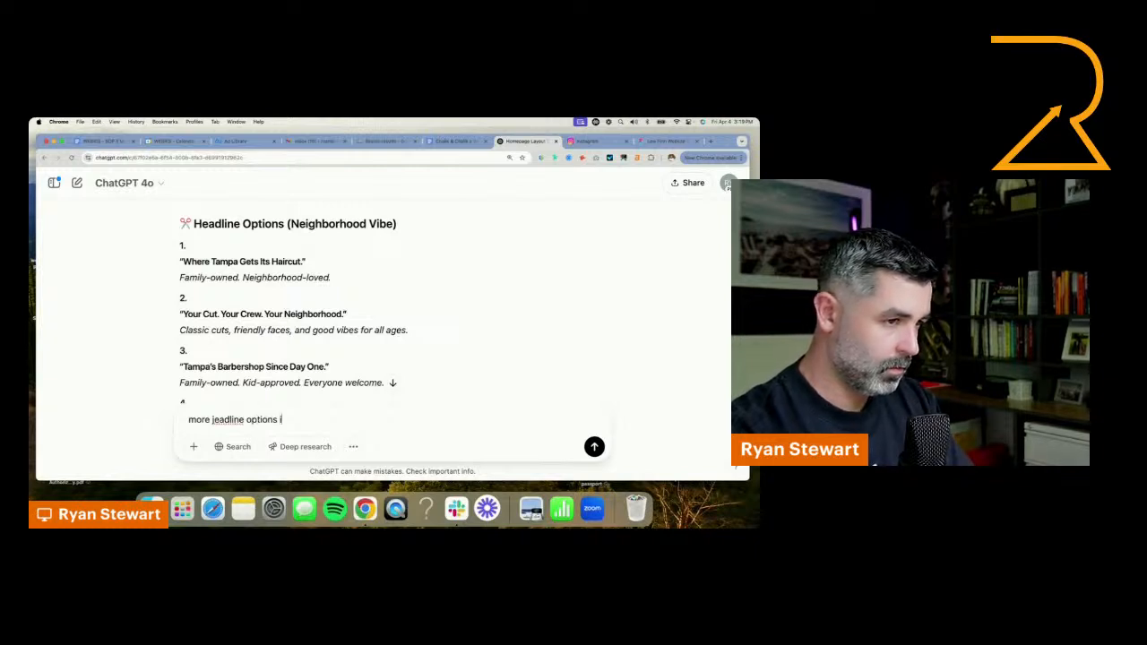
text( dont love these)
key(Return)
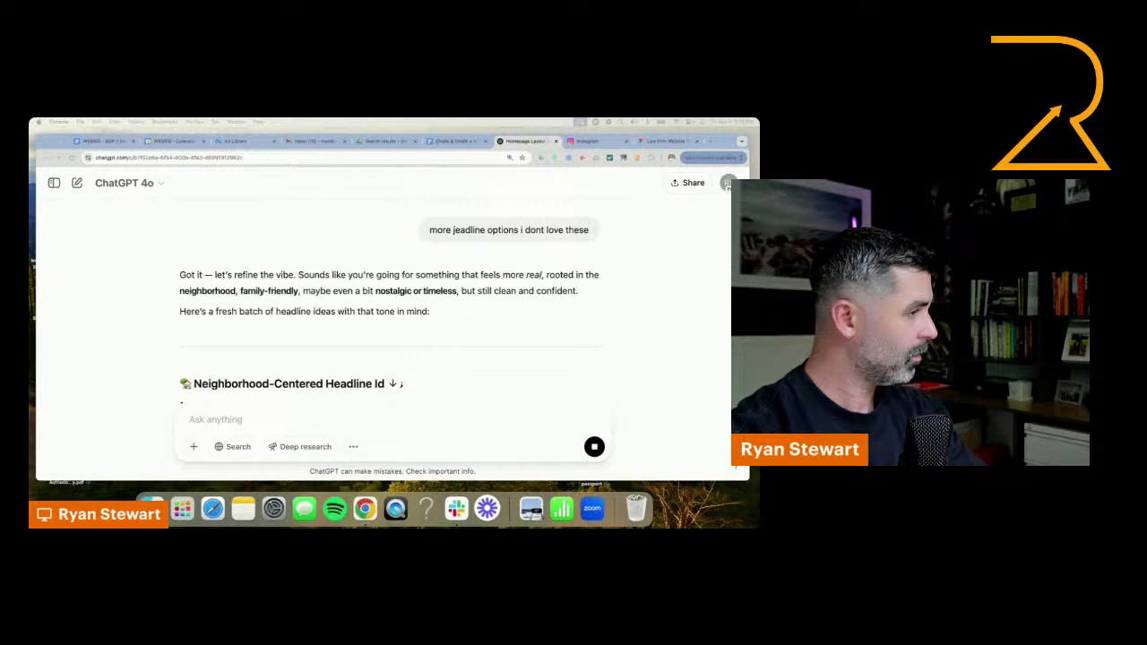
Read the new neighborhood-centered headline ideas and copy "Cuts You Can Count On. People You Know."
scroll(443, 343, down, 2)
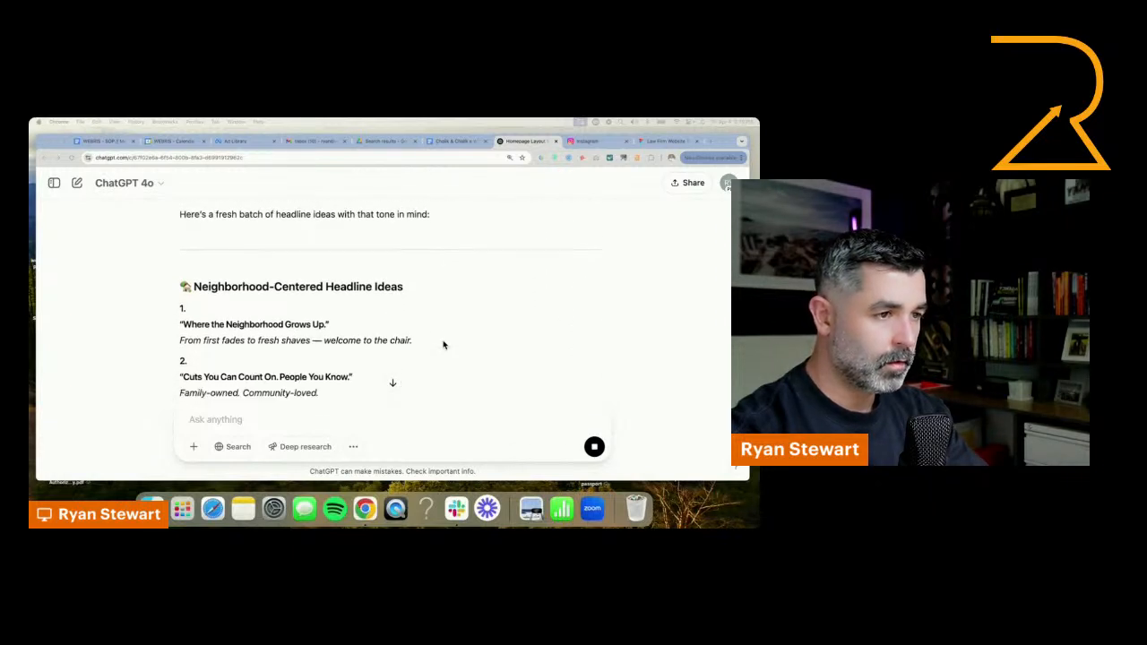
scroll(336, 332, down, 1)
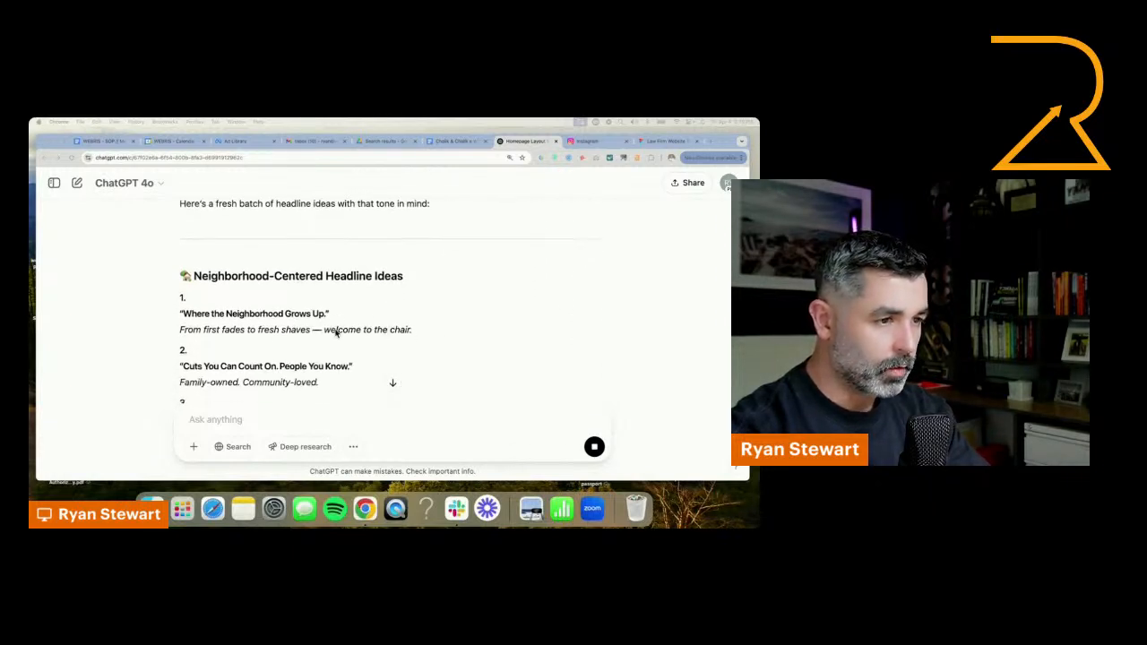
scroll(422, 336, down, 2)
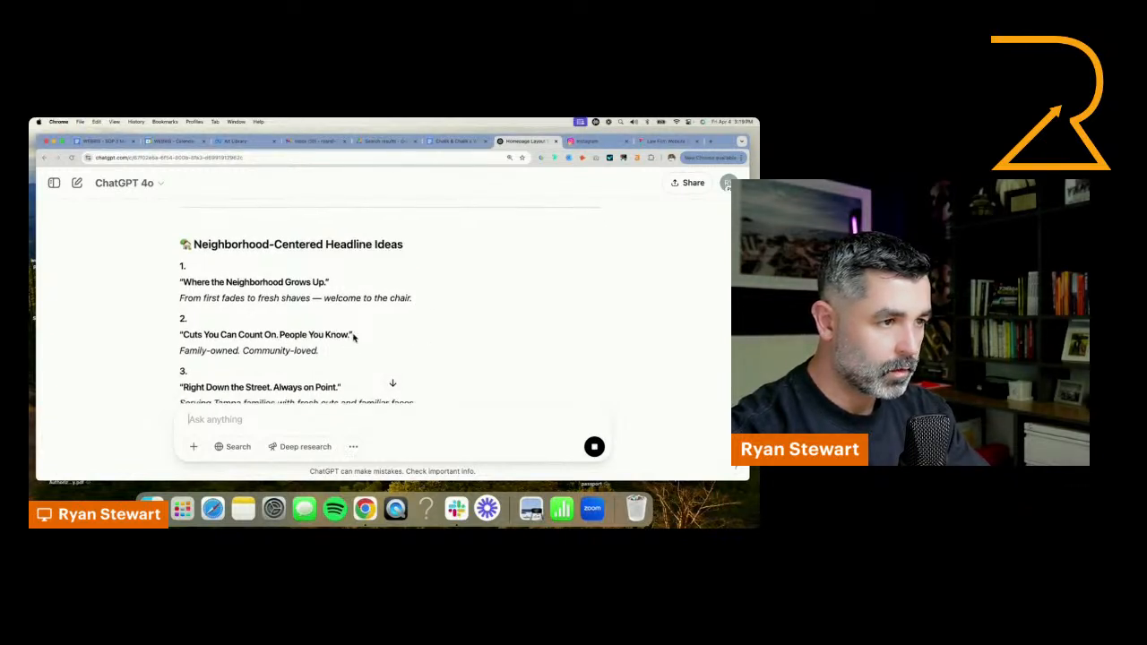
drag(183, 337, 351, 339)
key(super+c)
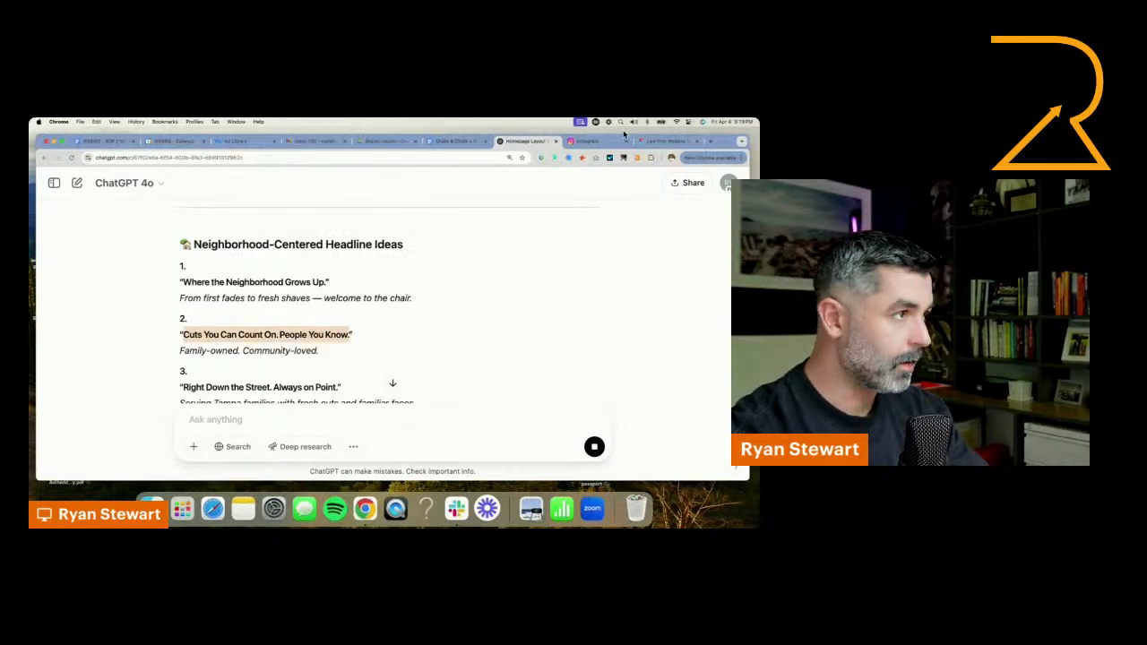
Switch to the Figma design and replace the hero's product headline with "Haircuts You Can Count On. People You Know."
click(668, 141)
click(322, 355)
double_click(322, 355)
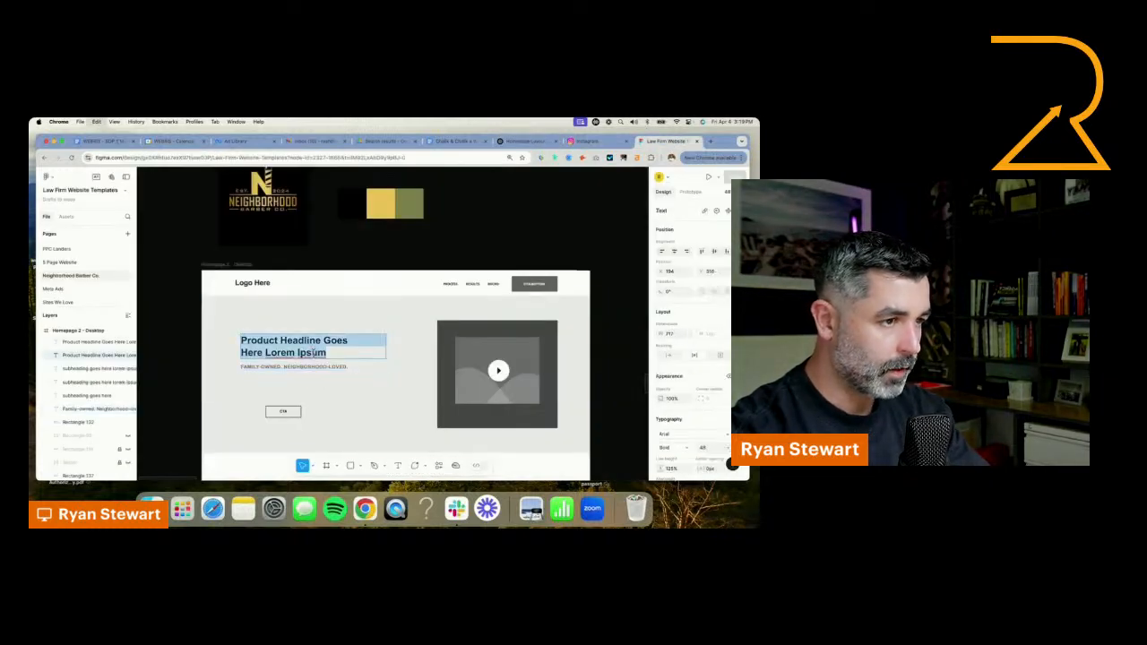
key(super+v)
click(241, 340)
text(Hair)
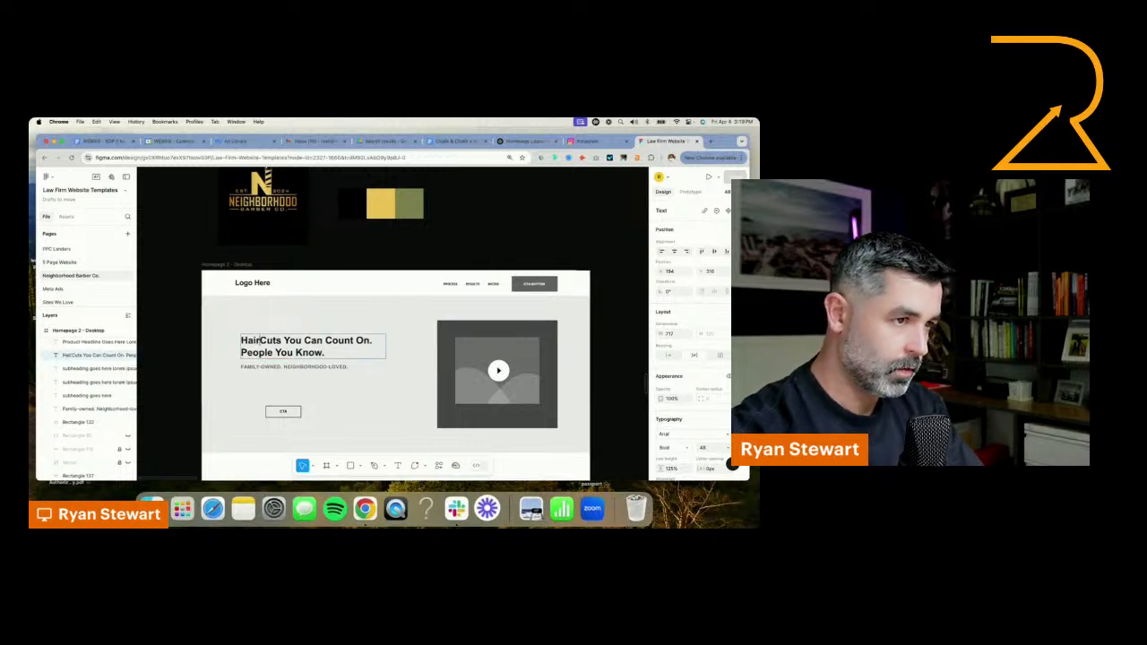
key(Right)
key(BackSpace)
text(c)
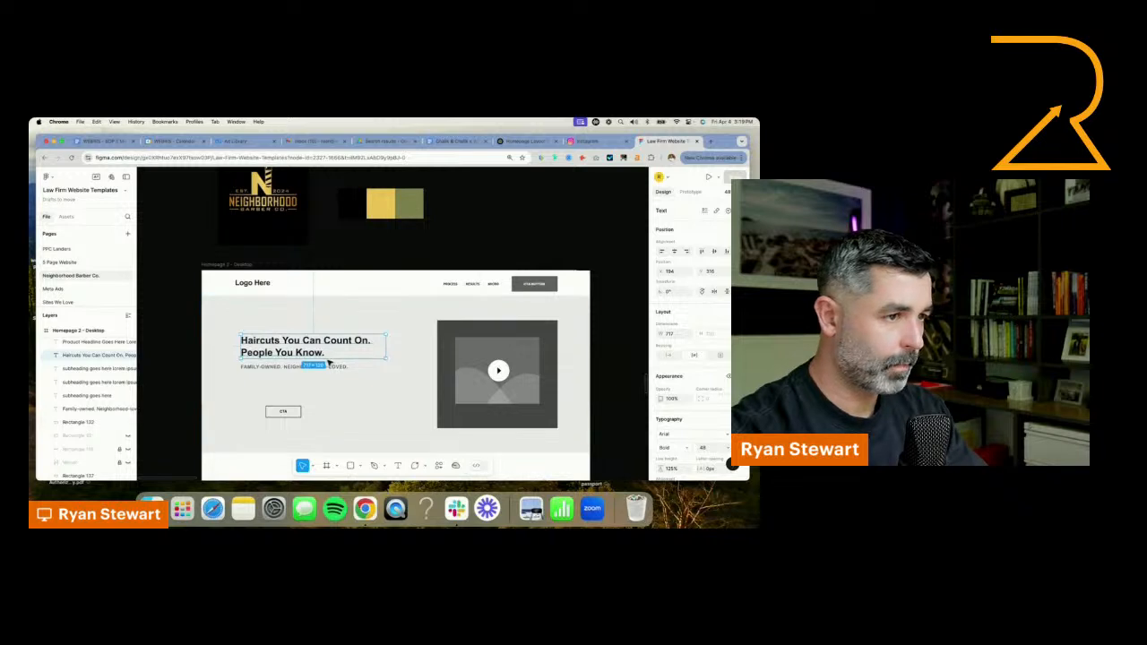
Switch to the ChatGPT conversation and review the suggested homepage sections, focusing on the About / Welcome Message outline
click(295, 367)
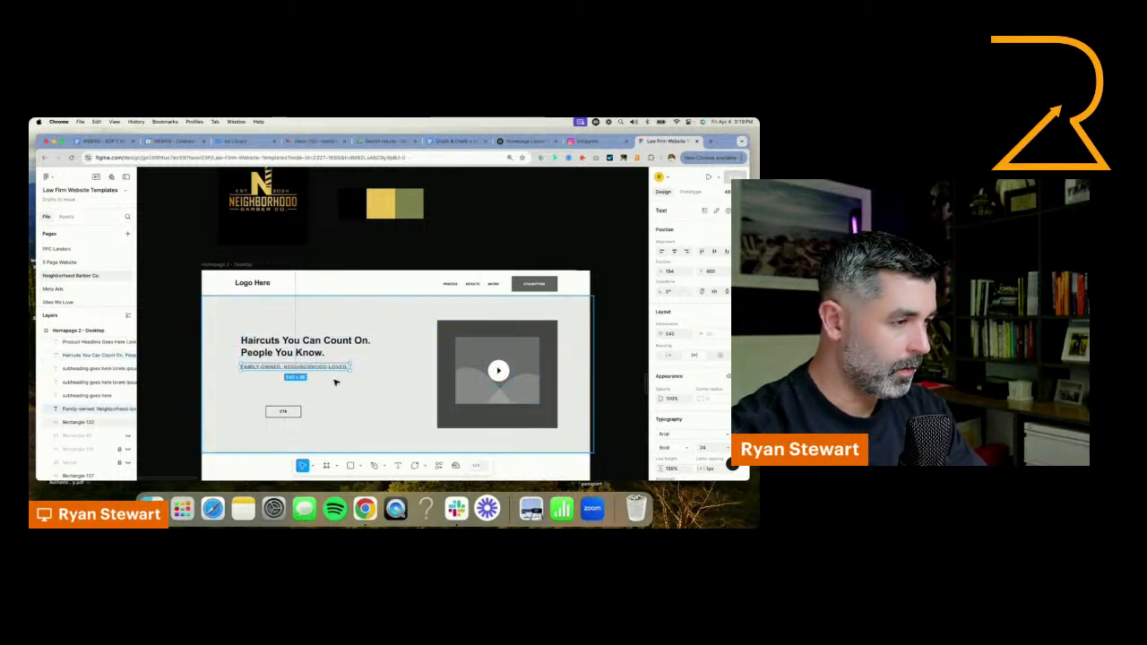
click(524, 141)
scroll(490, 323, down, 5)
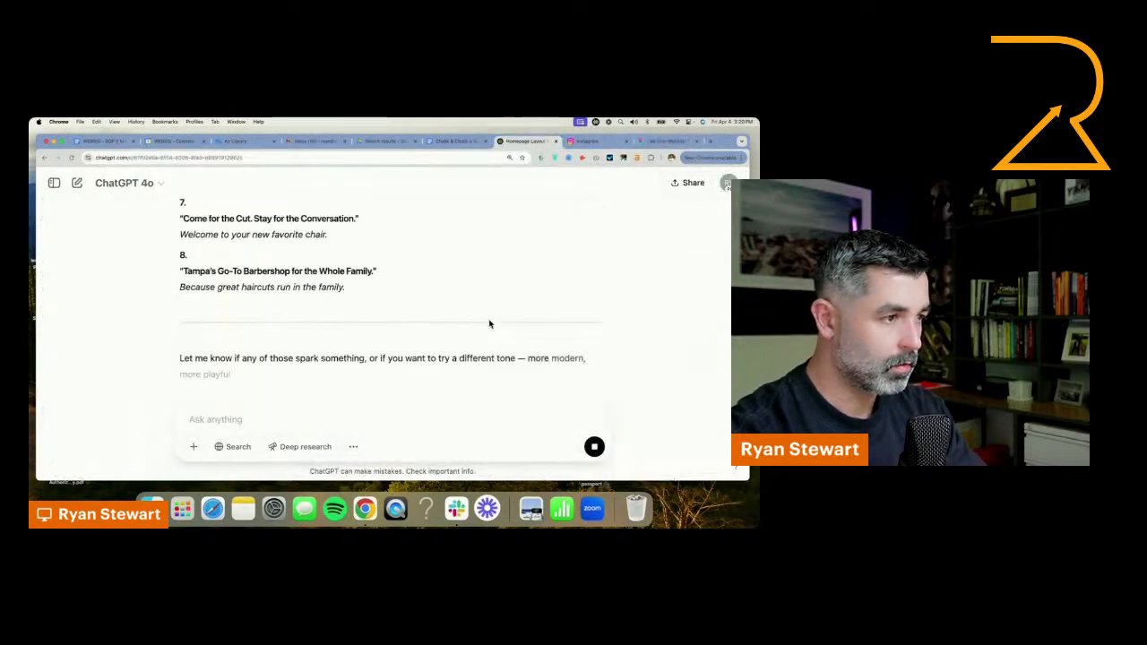
scroll(456, 297, up, 5)
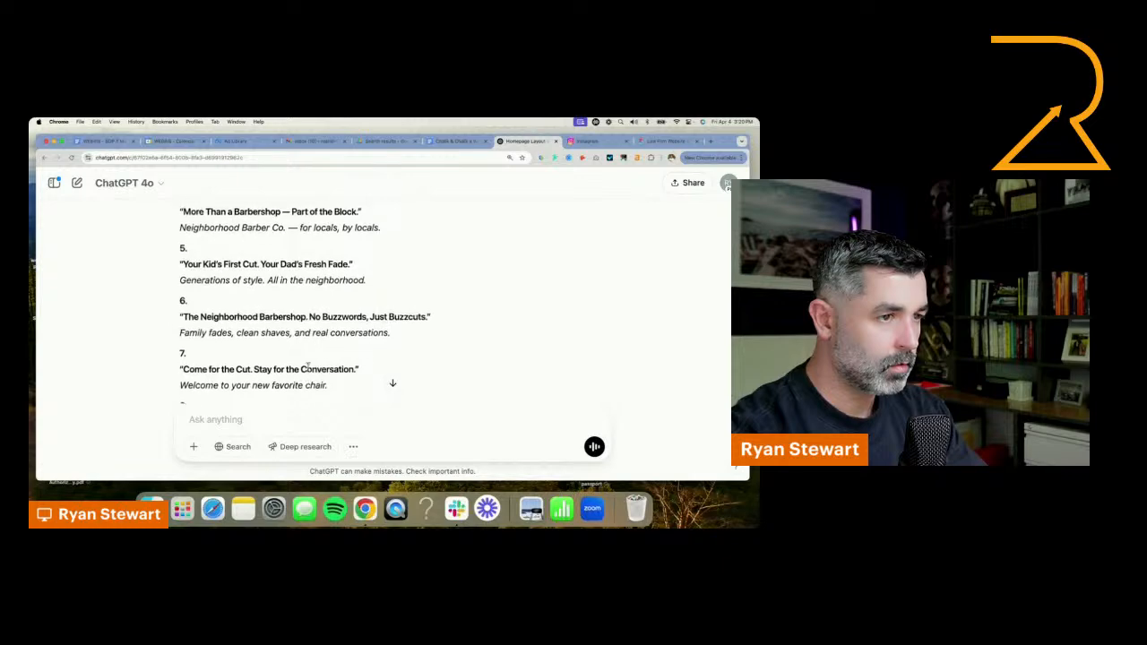
scroll(308, 366, up, 10)
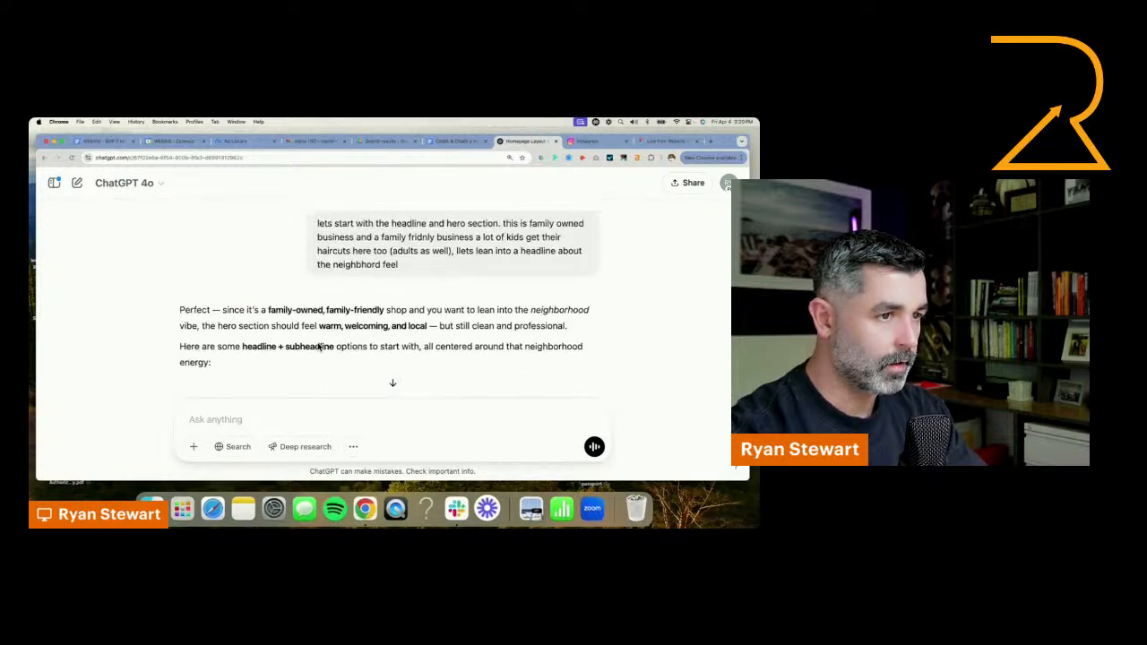
scroll(318, 347, down, 2)
scroll(318, 347, up, 15)
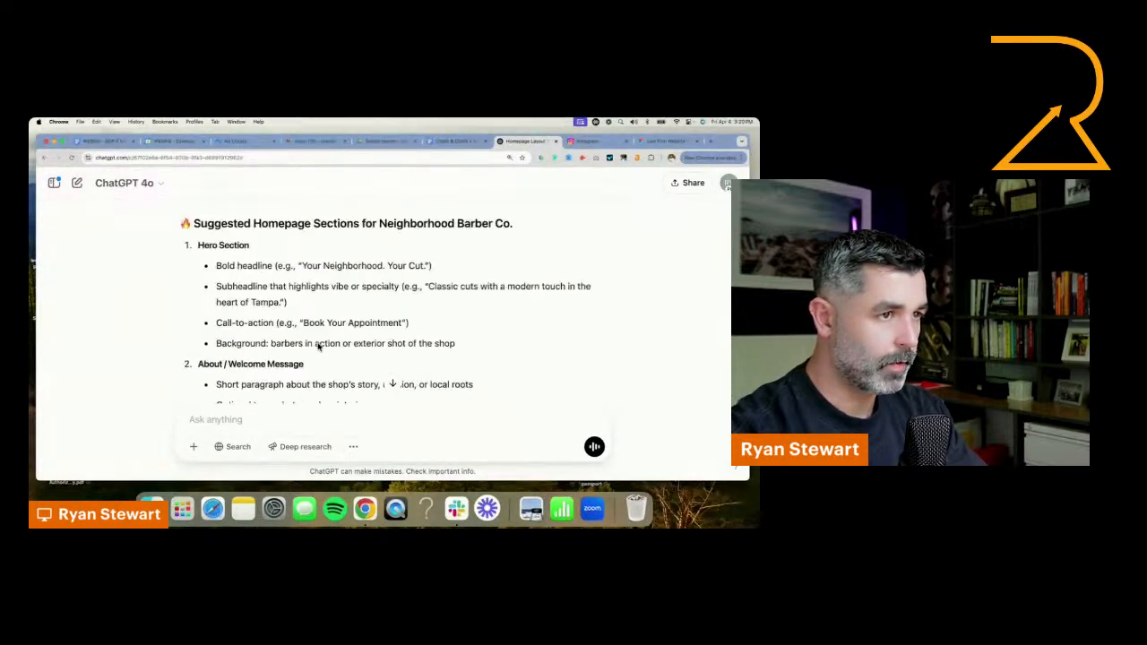
scroll(318, 347, down, 3)
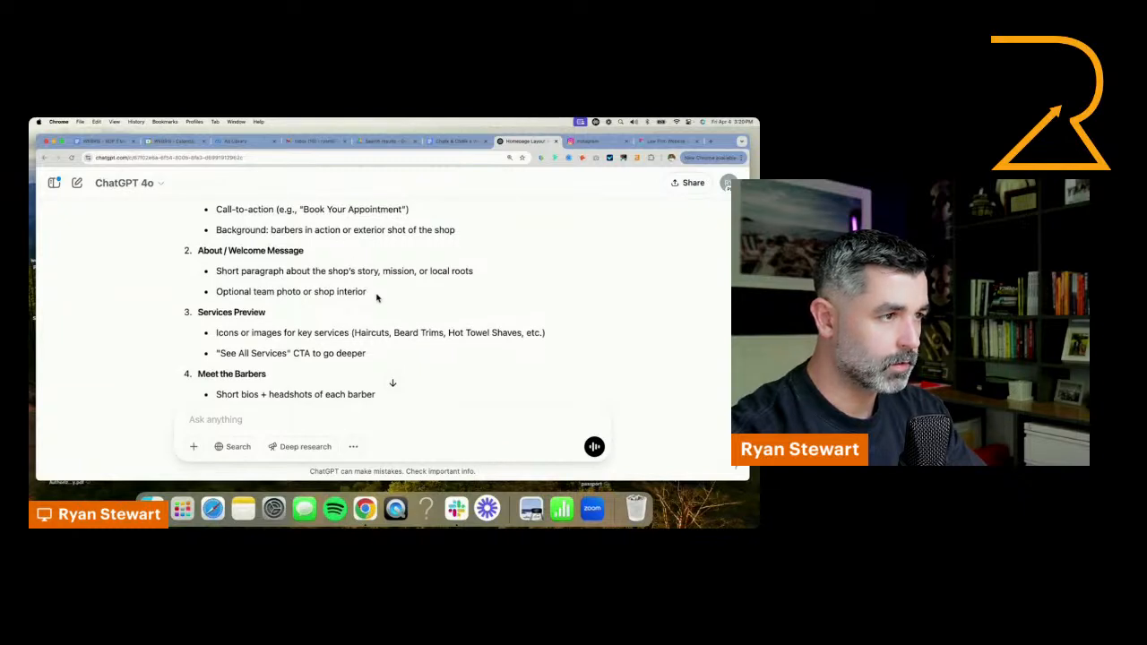
drag(377, 297, 182, 255)
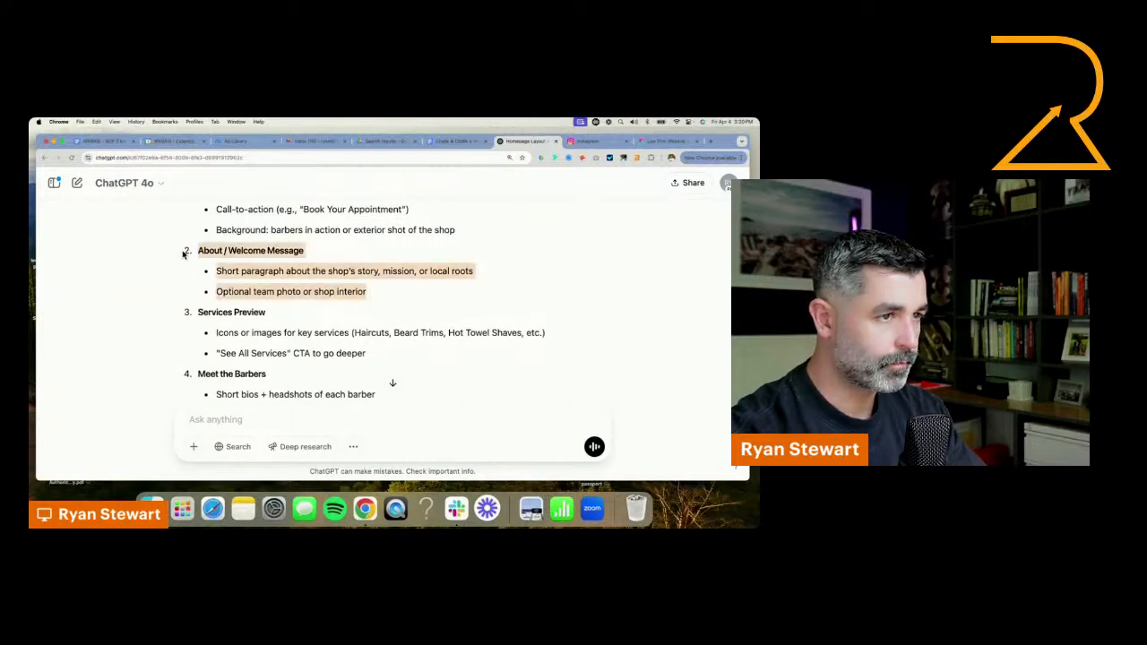
Ask ChatGPT to write the about welcome message, focused on the neighborhood feel and vibe and on creating a family-friendly community place
click(373, 415)
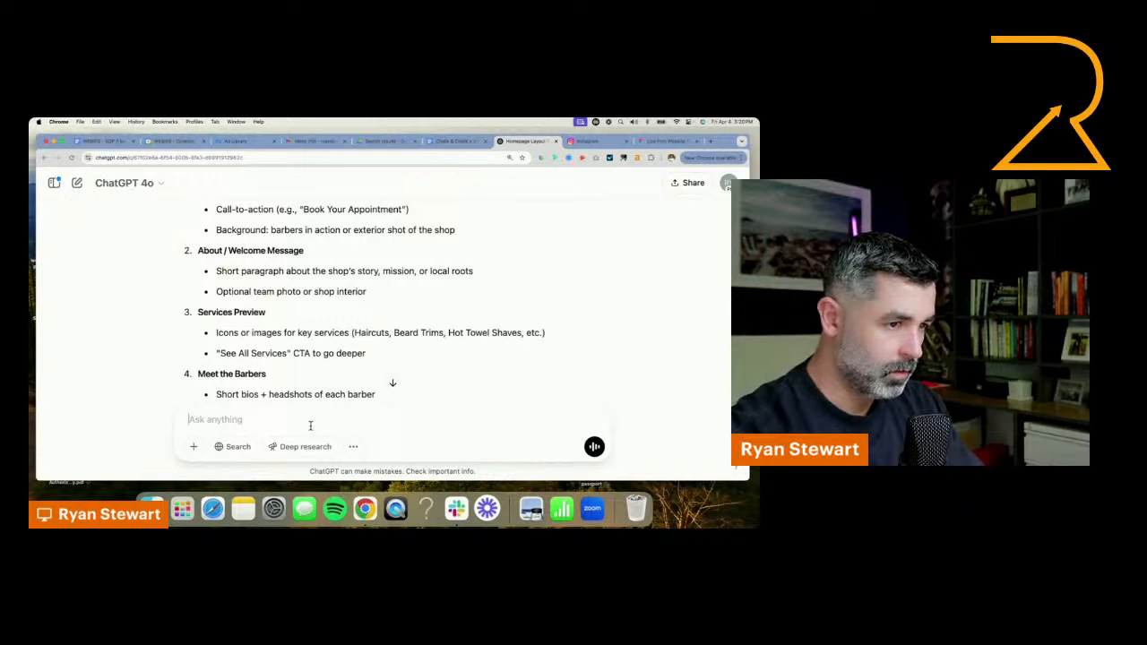
text(now lets write th)
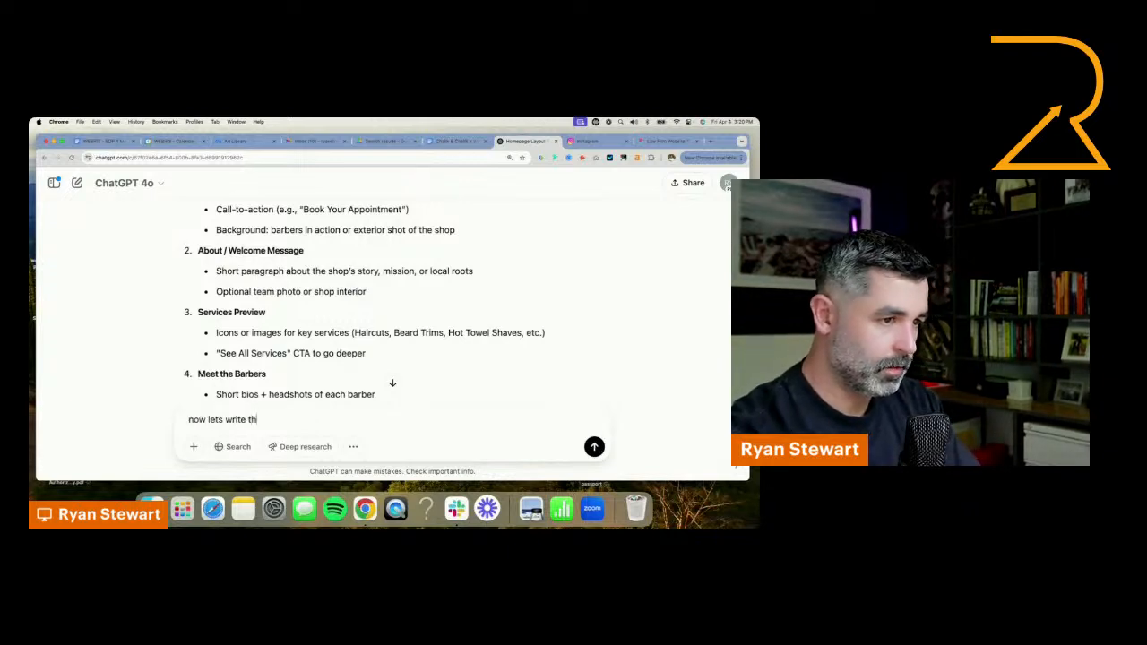
text(e )
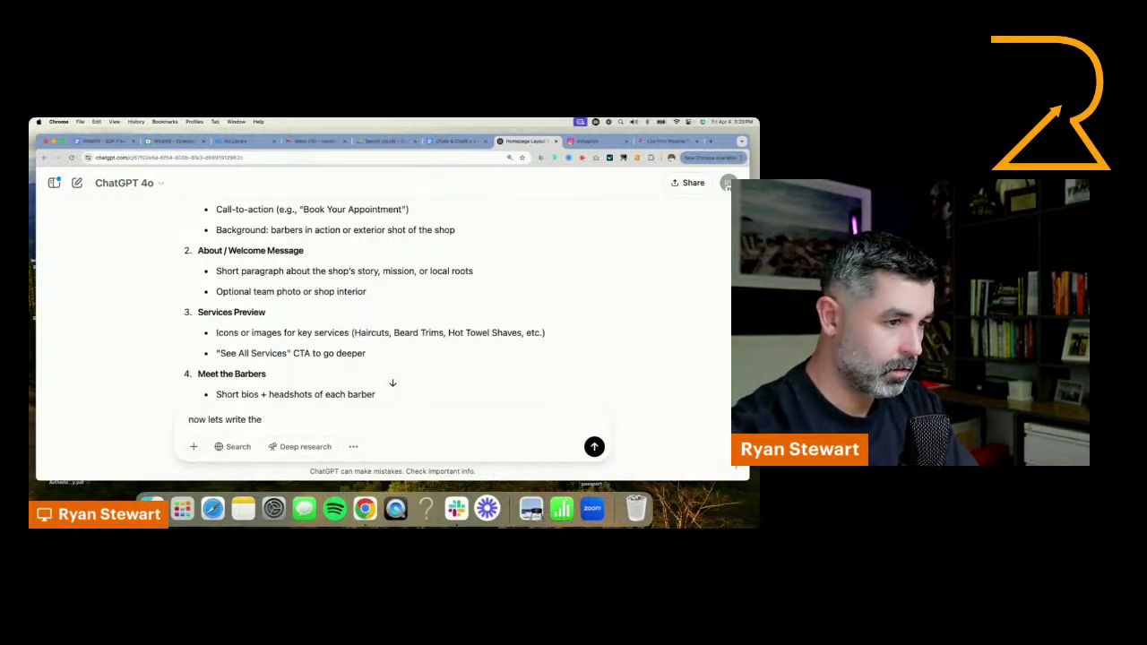
text(about welcome messa)
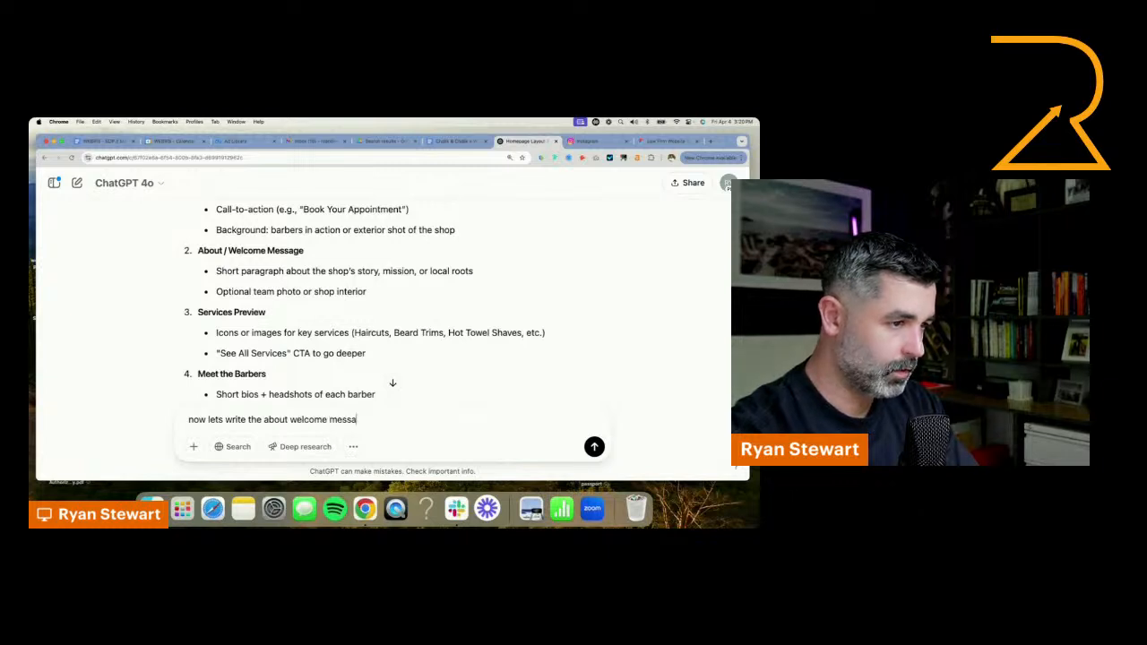
text(ge, aga)
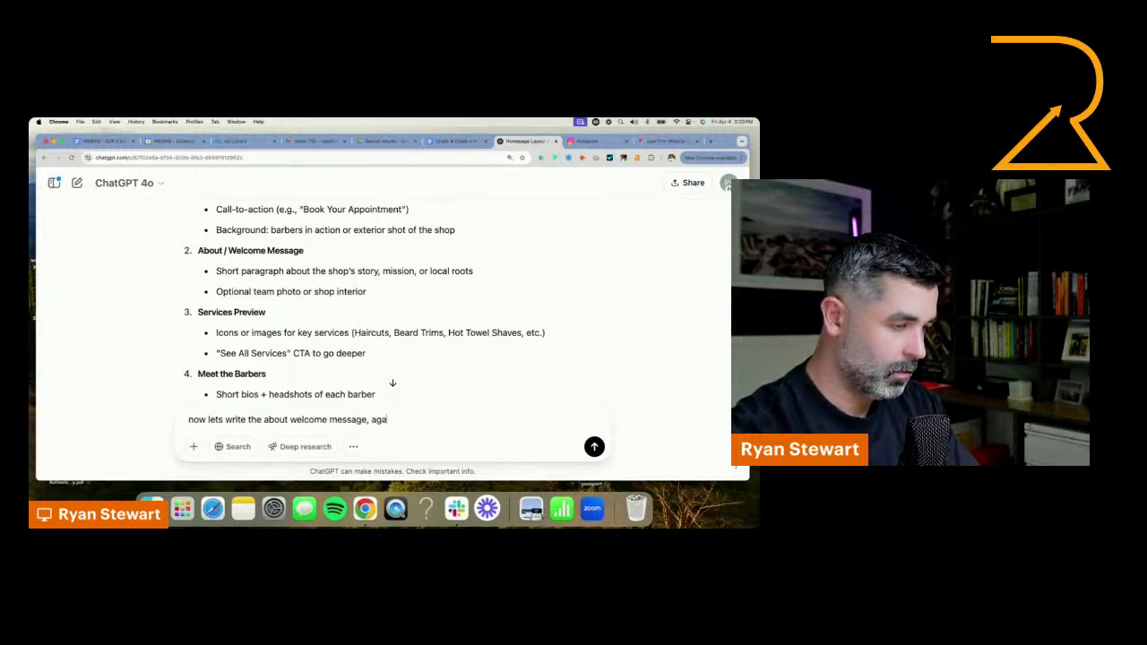
text(in t)
text(ocus it)
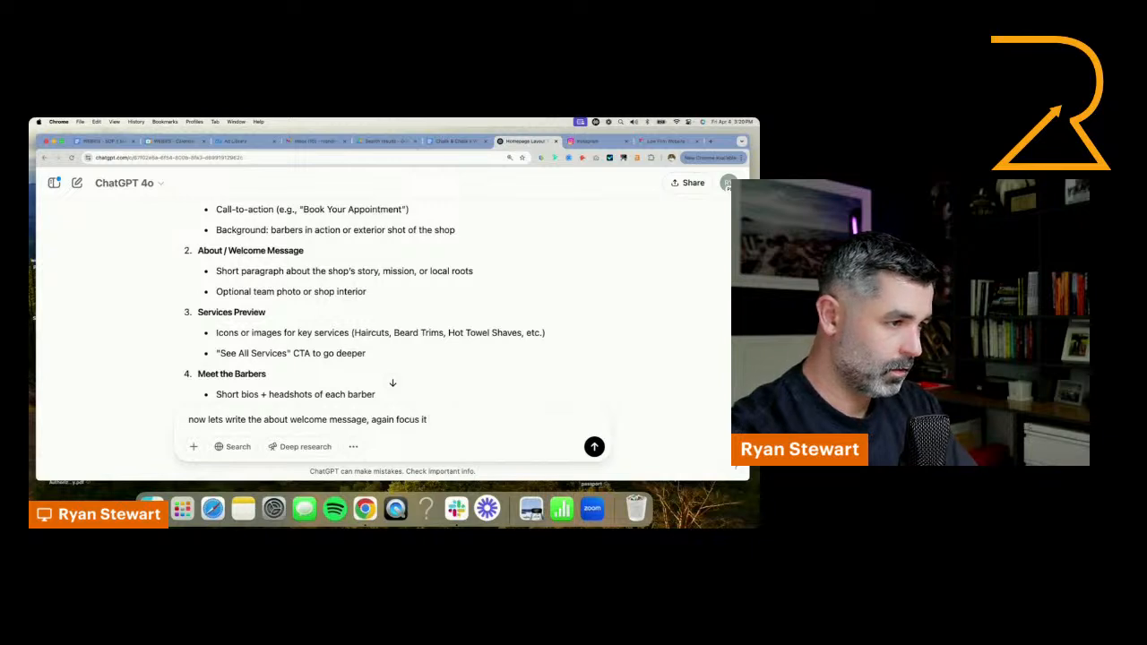
text( on the neighborhood feel and)
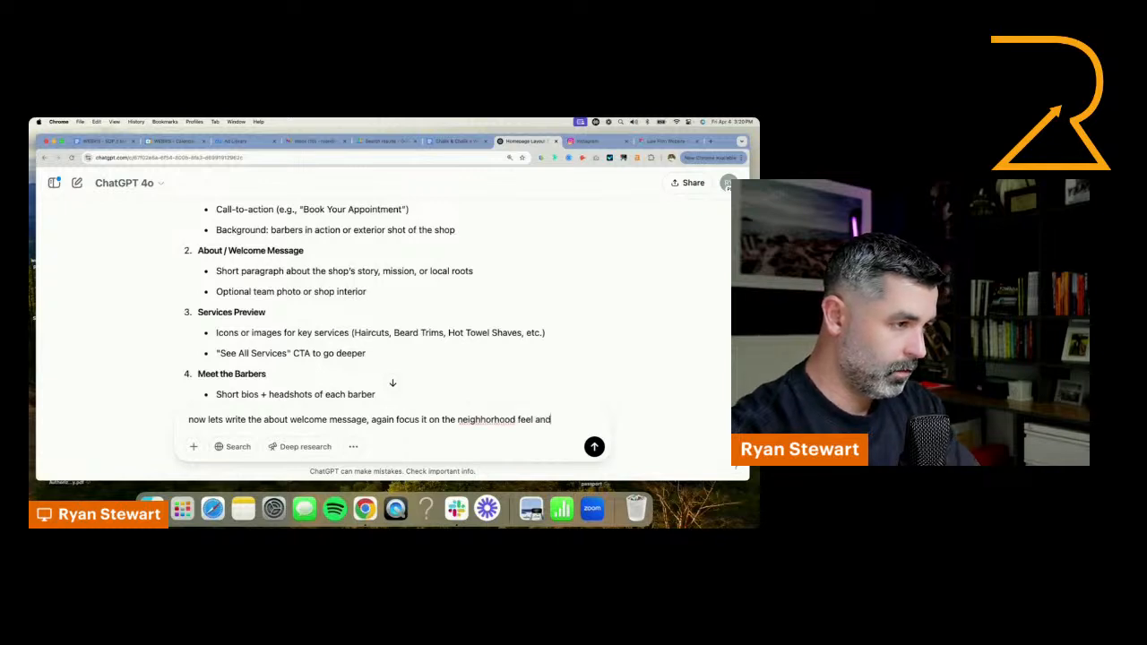
text(vin)
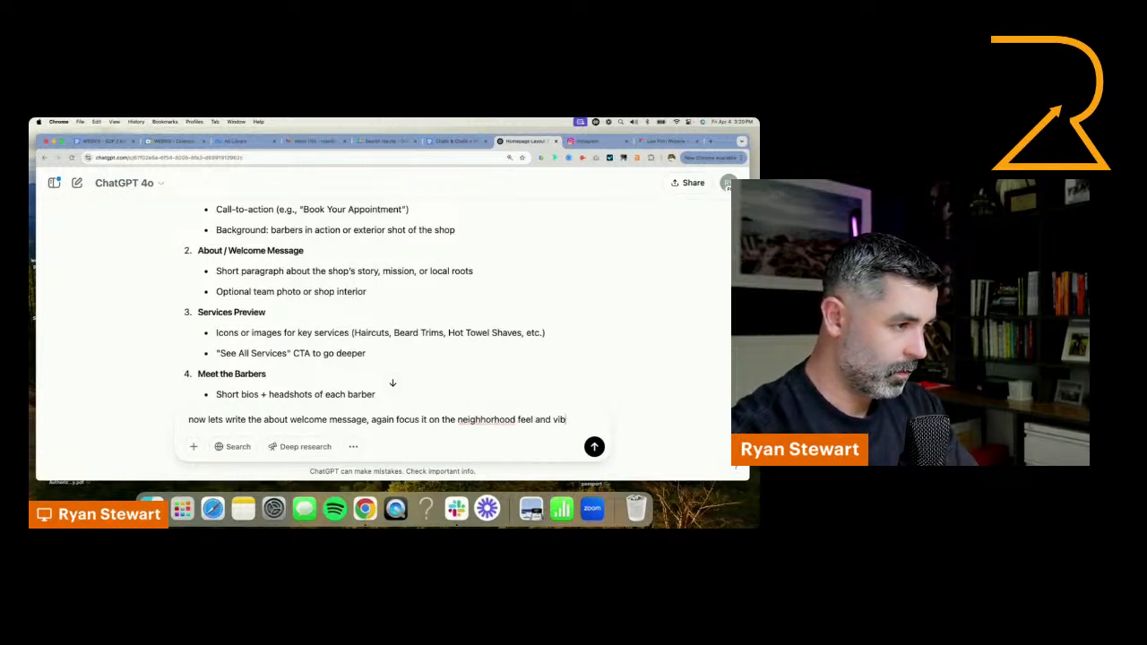
text(e and wanting to create a)
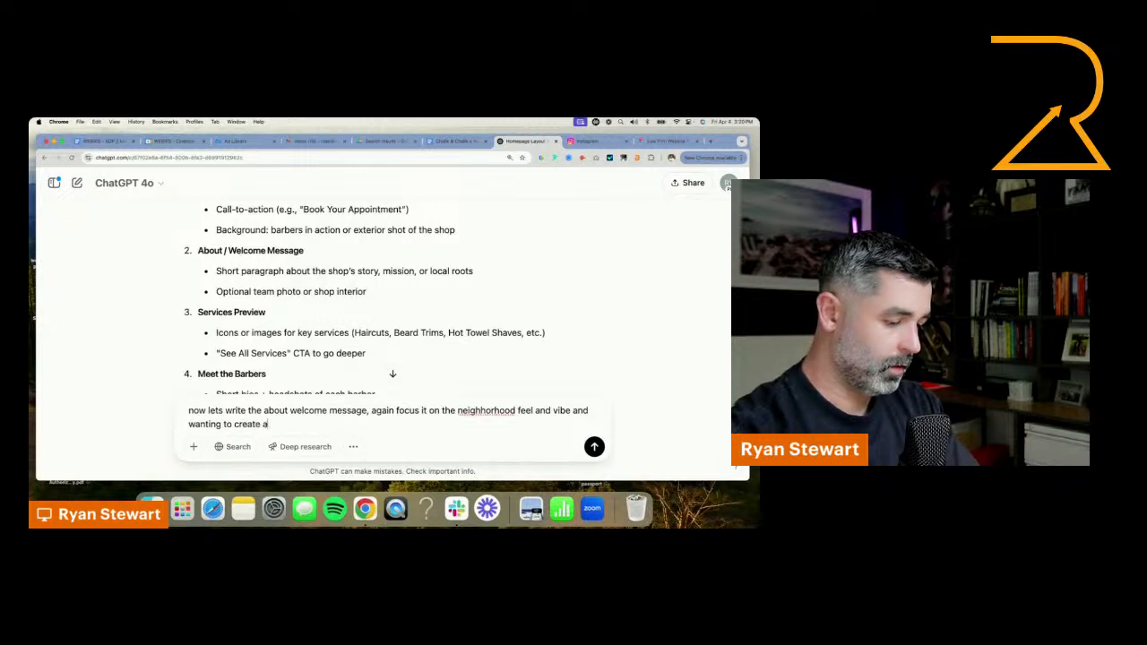
text( family frinky )
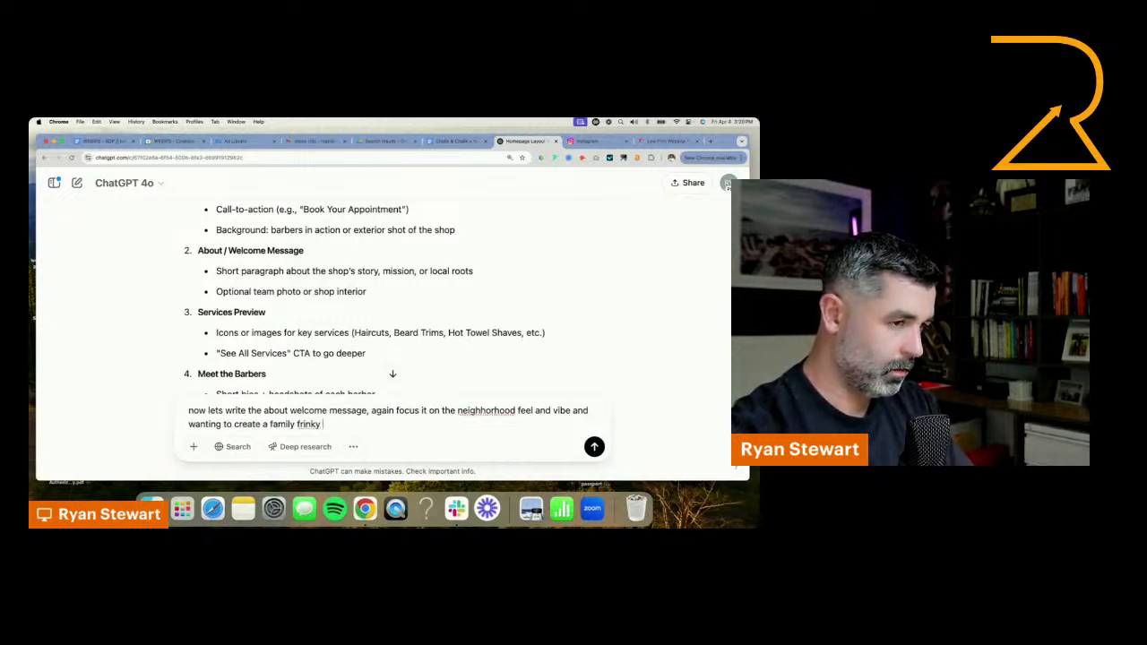
text(com)
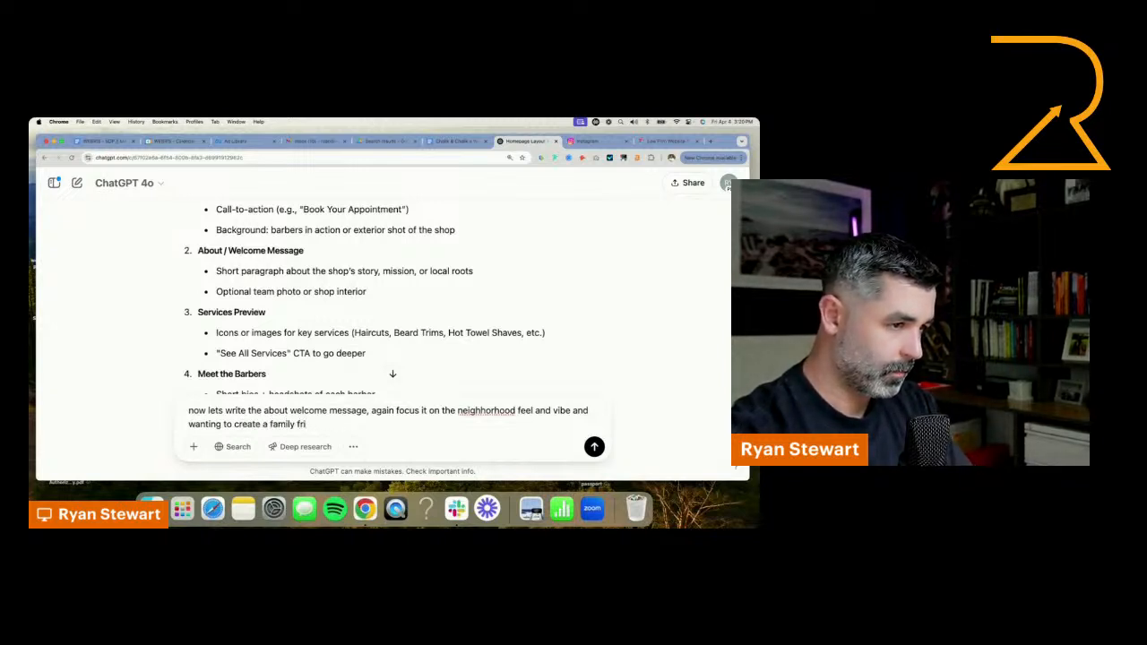
text(endl community c)
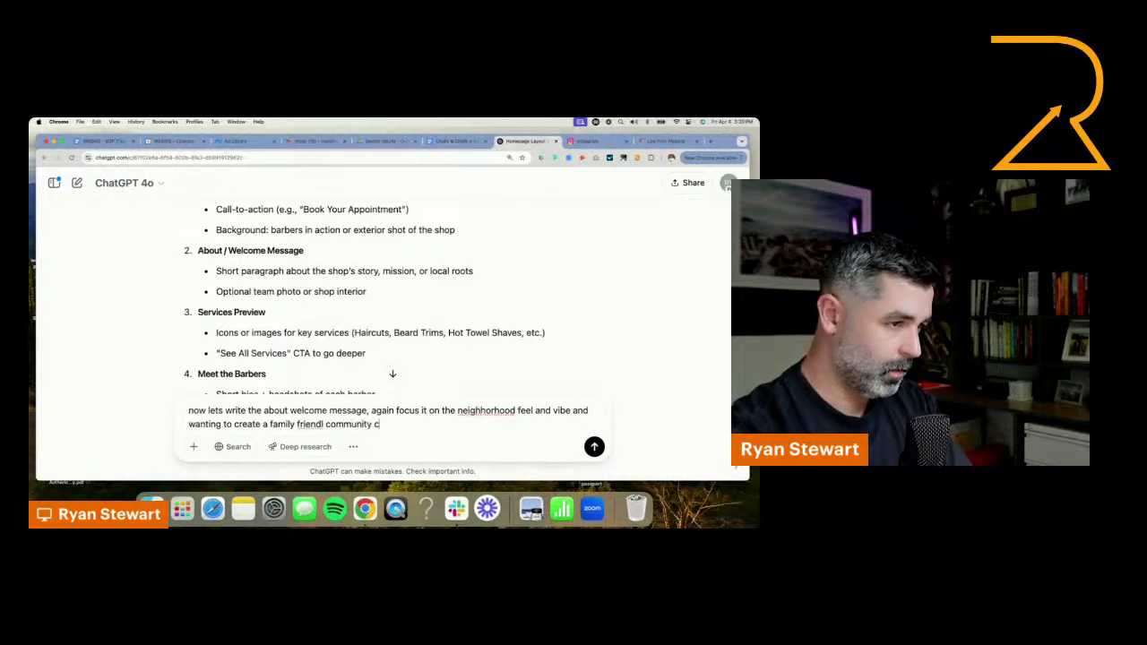
key(BackSpace)
key(Return)
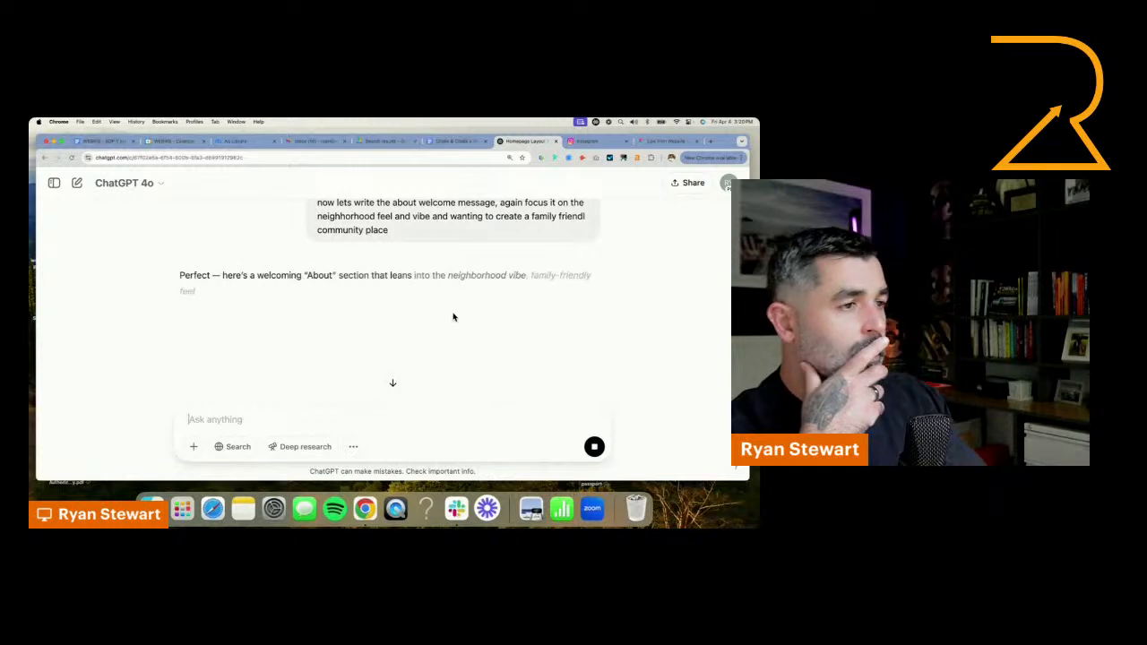
Switch to the Figma design and move the hero's CTA button directly under the subheading, aligned with the text's left edge
click(645, 140)
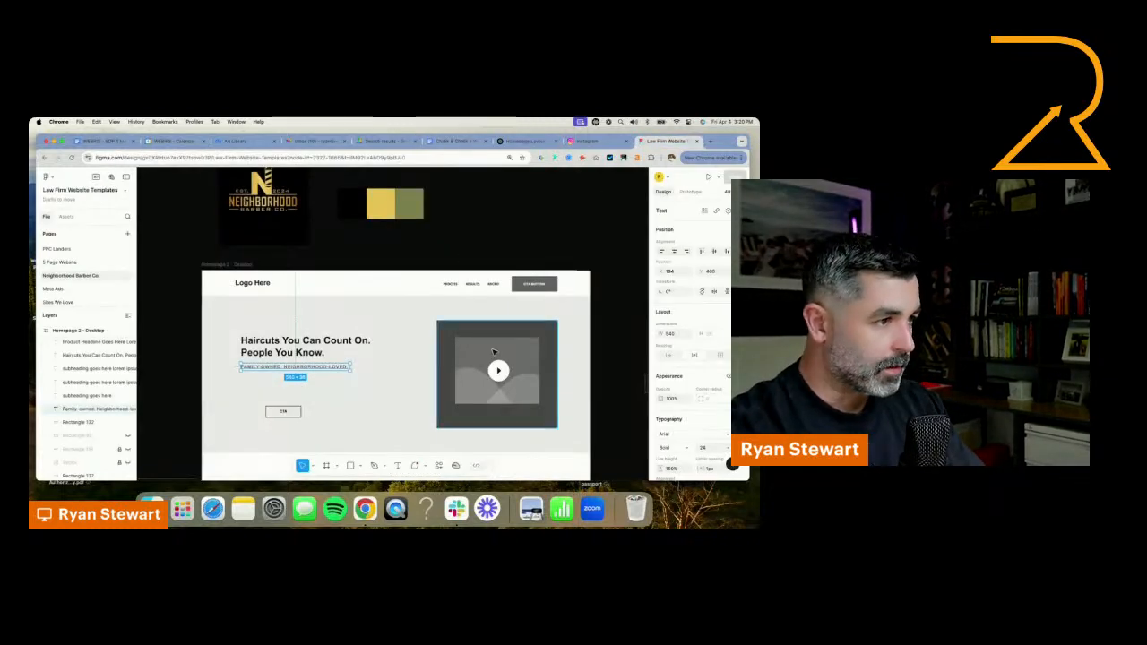
click(283, 411)
scroll(283, 411, up, 3)
drag(283, 410, 241, 357)
Label the hero button SCHEDULE HAIRCUT and widen the button so the text fits on one line
double_click(238, 356)
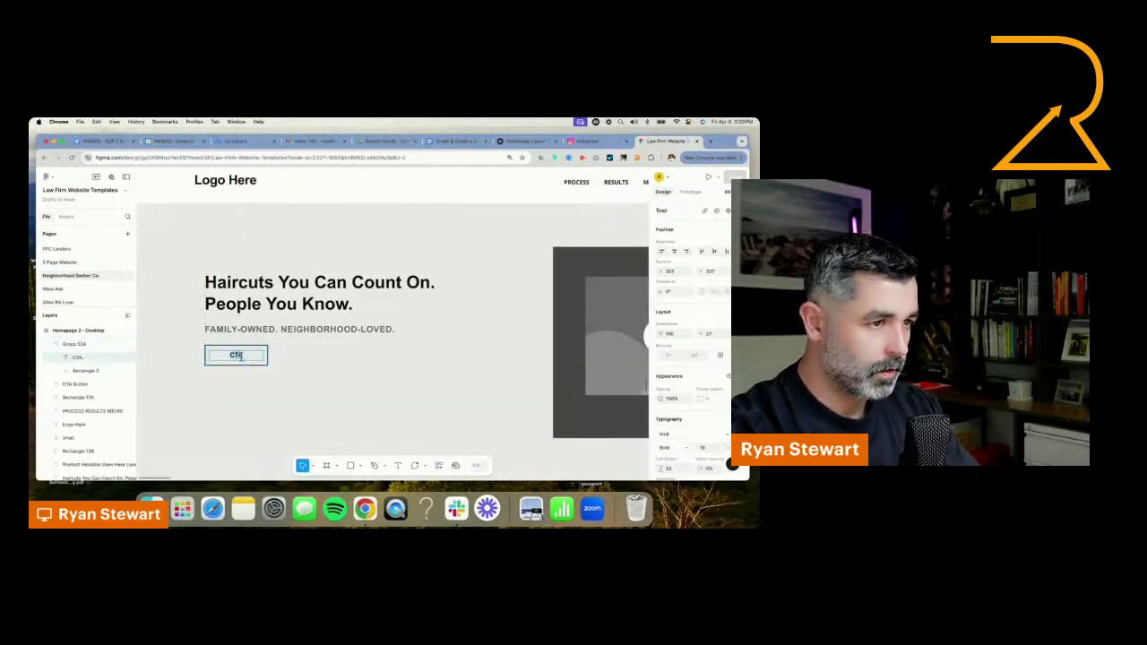
text(SCHEDULE)
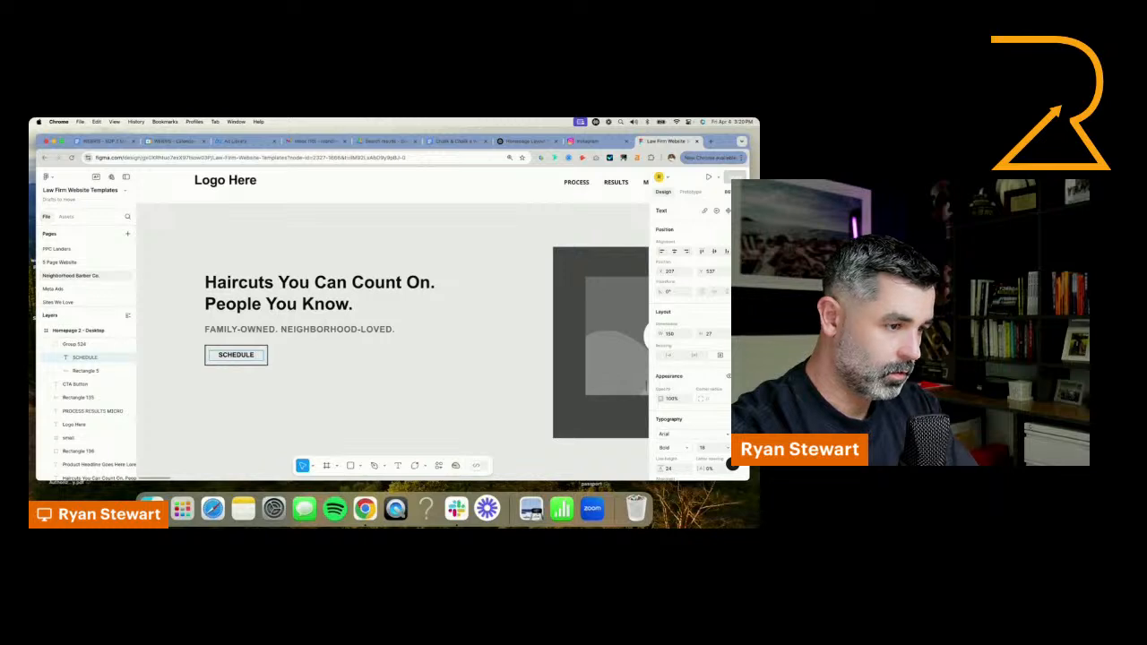
text( HAIRCUT)
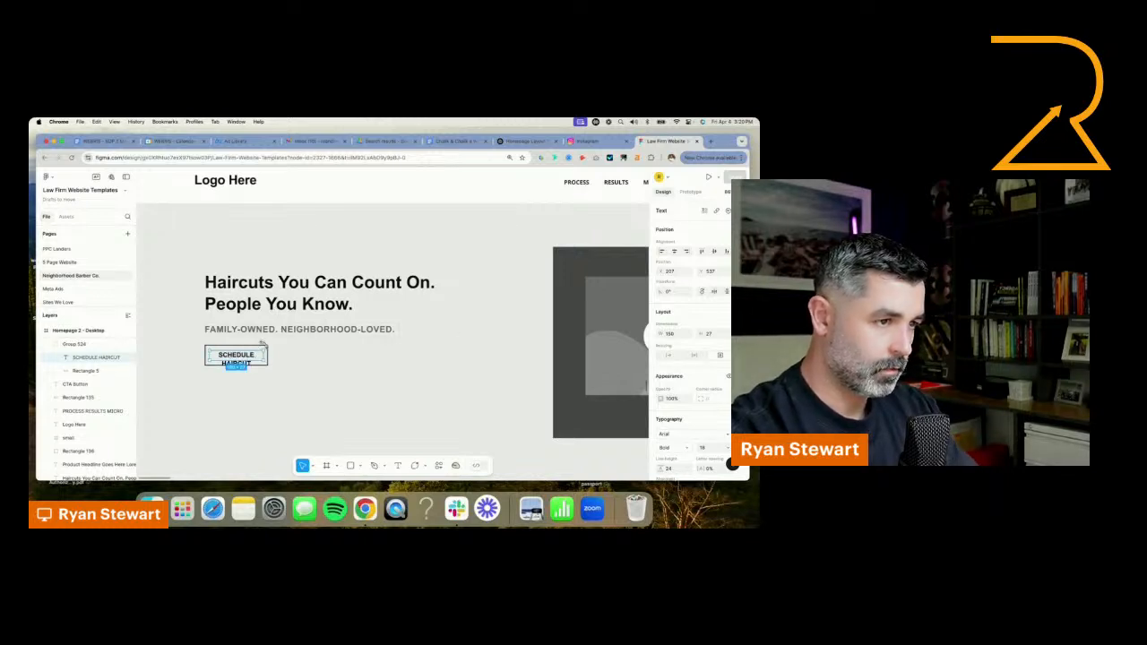
drag(268, 355, 338, 355)
Replace the hero button's label with BOOK APPOINTMENT
double_click(297, 359)
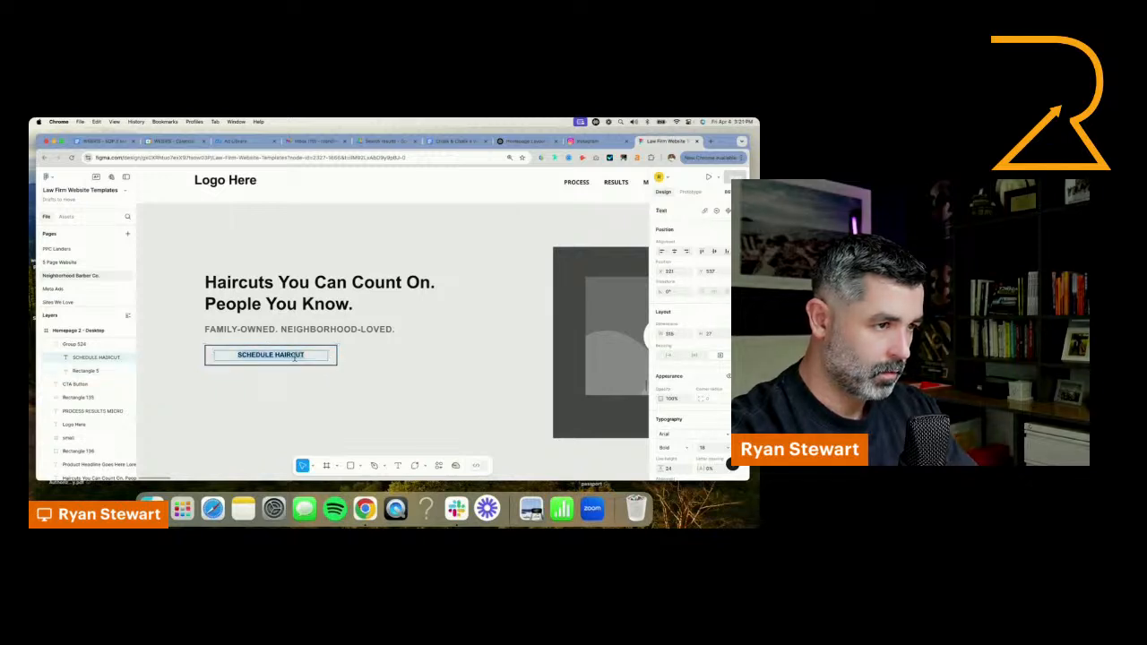
text(BOOK APPO)
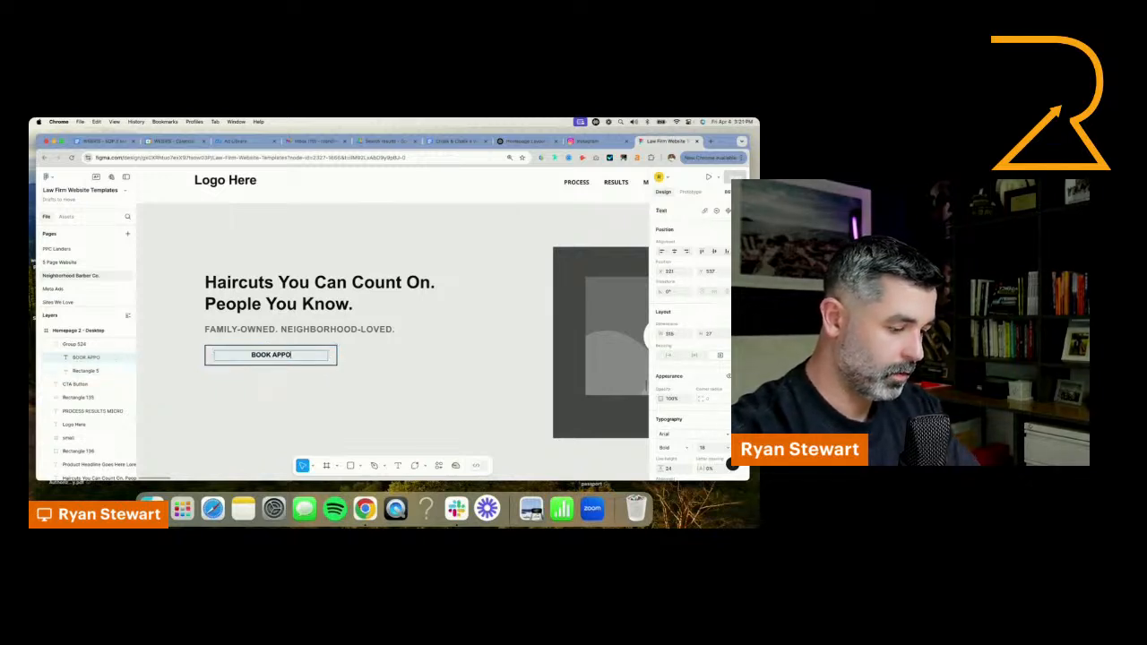
text(INTMENT)
key(Escape)
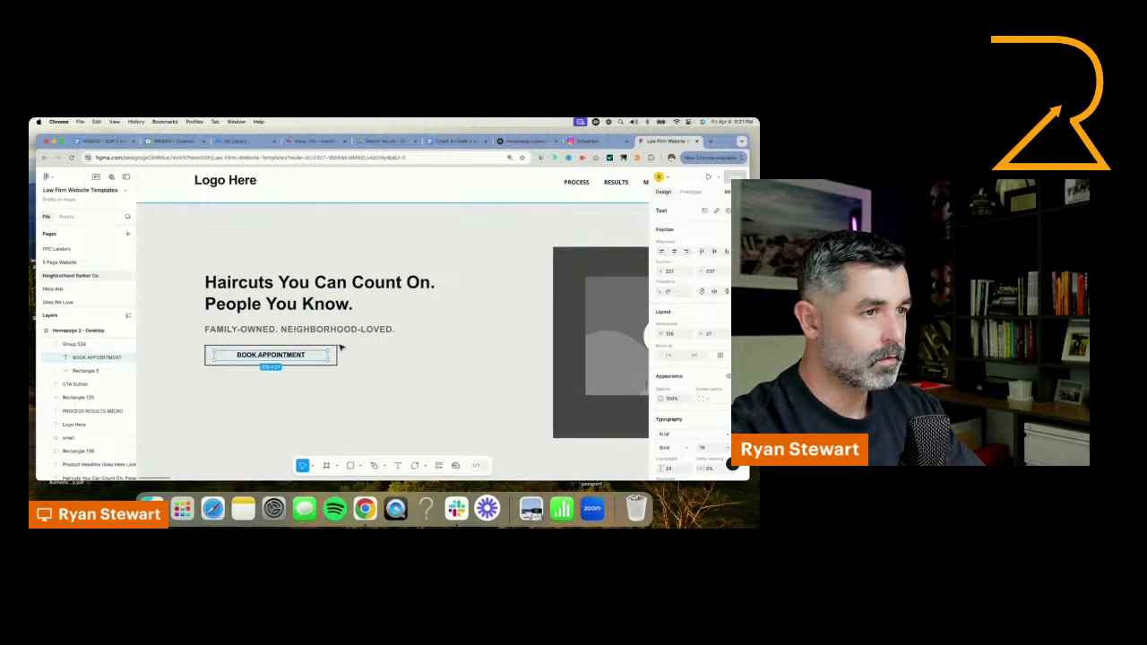
Move the hero headline, subheading and button together slightly left and down, to X 185
scroll(293, 317, down, 3)
click(291, 312)
shift+click(290, 326)
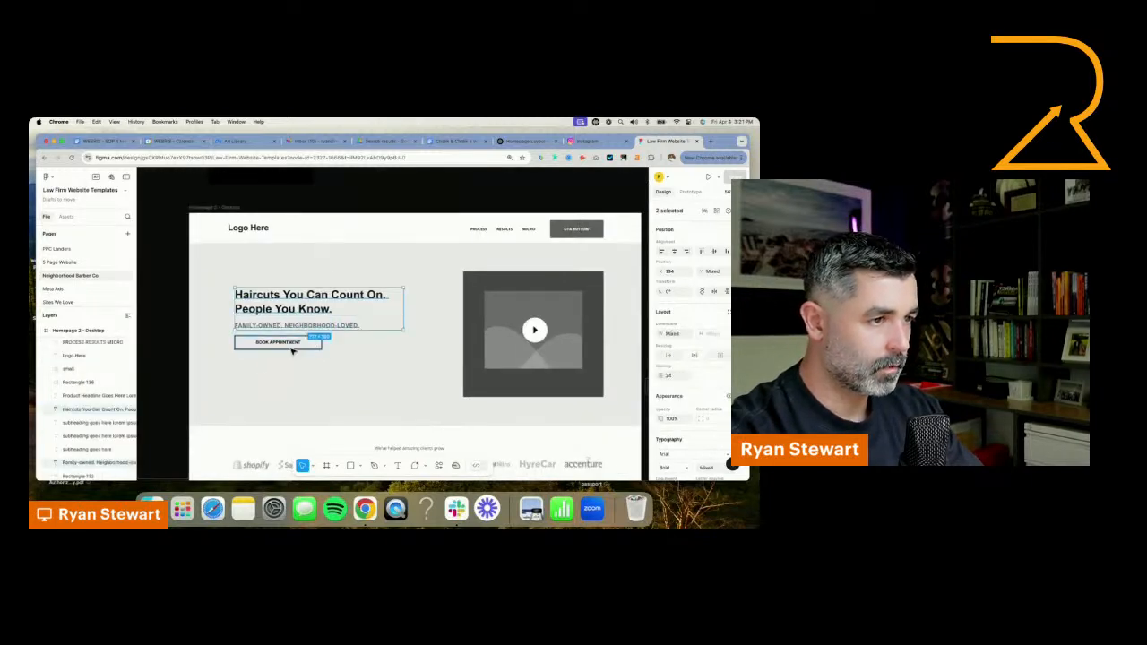
shift+click(292, 344)
drag(291, 330, 303, 328)
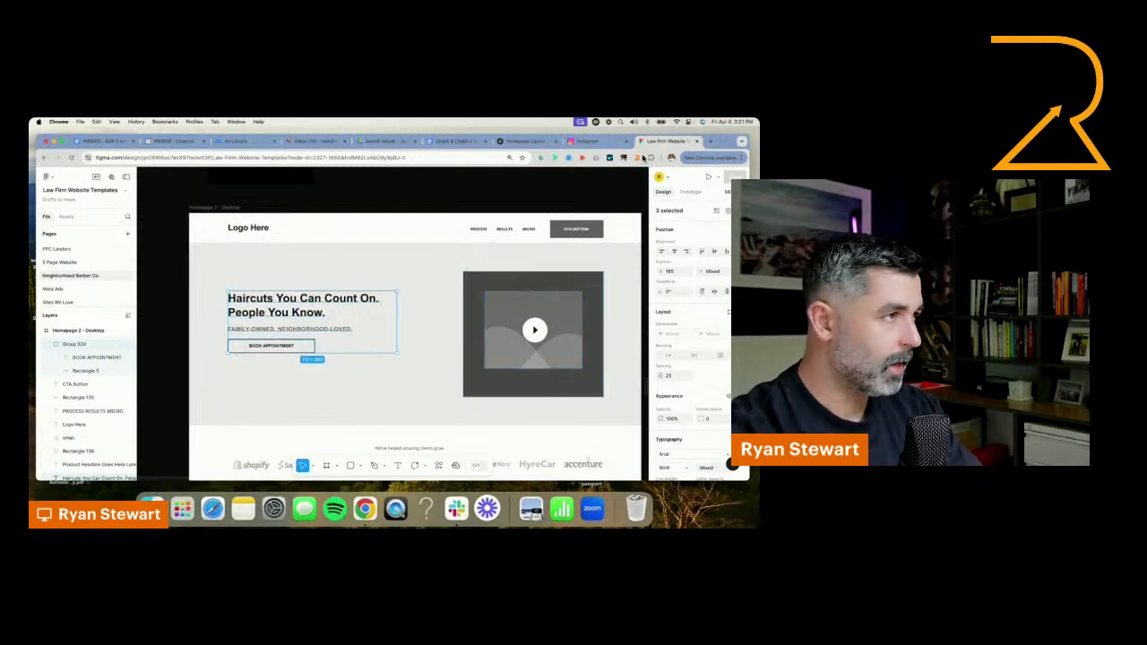
Switch to the barbershop's Instagram profile and look through its posts and profile details
click(606, 145)
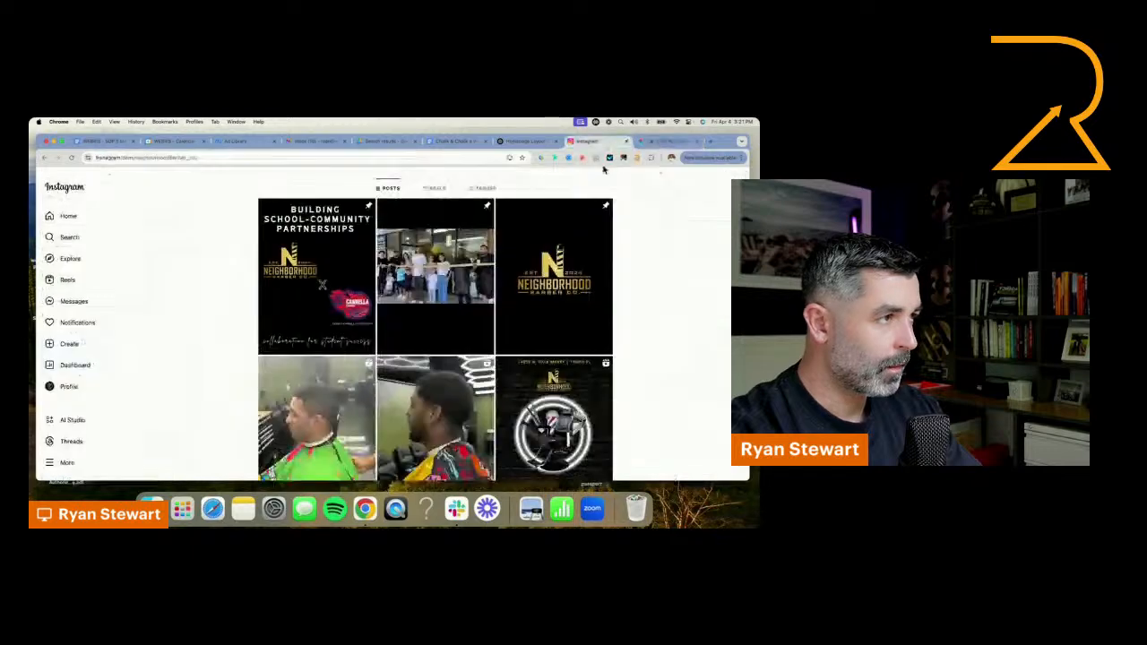
scroll(633, 337, down, 10)
scroll(631, 339, down, 8)
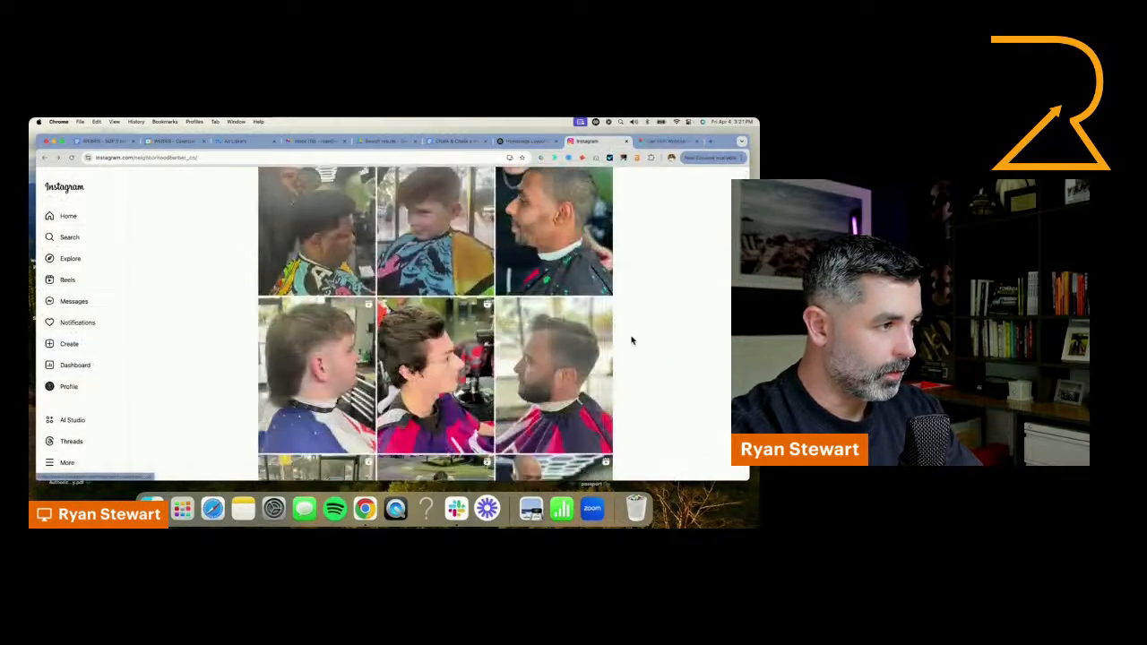
scroll(632, 340, up, 15)
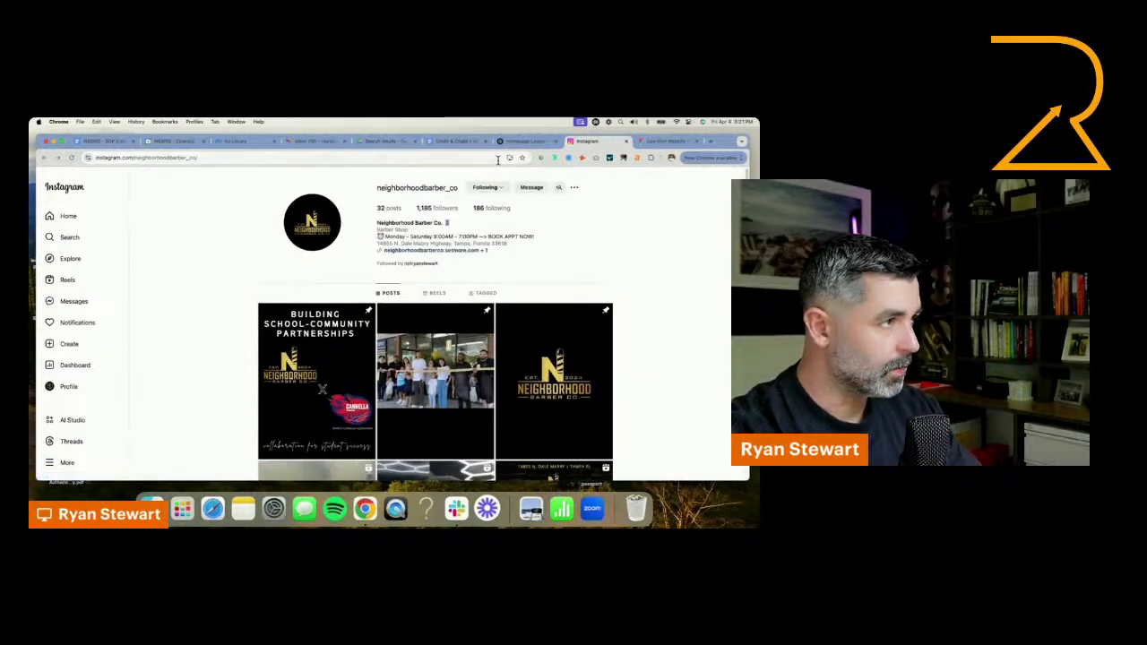
Switch to the ChatGPT conversation, read the generated About section copy, and return to the Figma design
click(534, 142)
scroll(429, 340, down, 10)
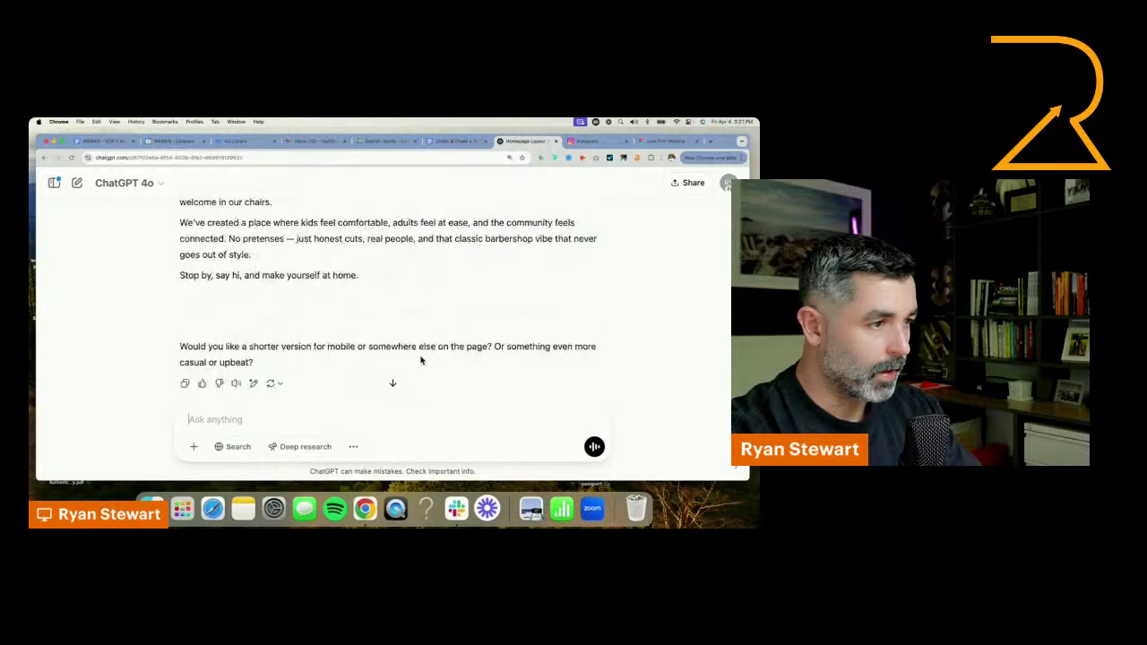
scroll(658, 223, up, 10)
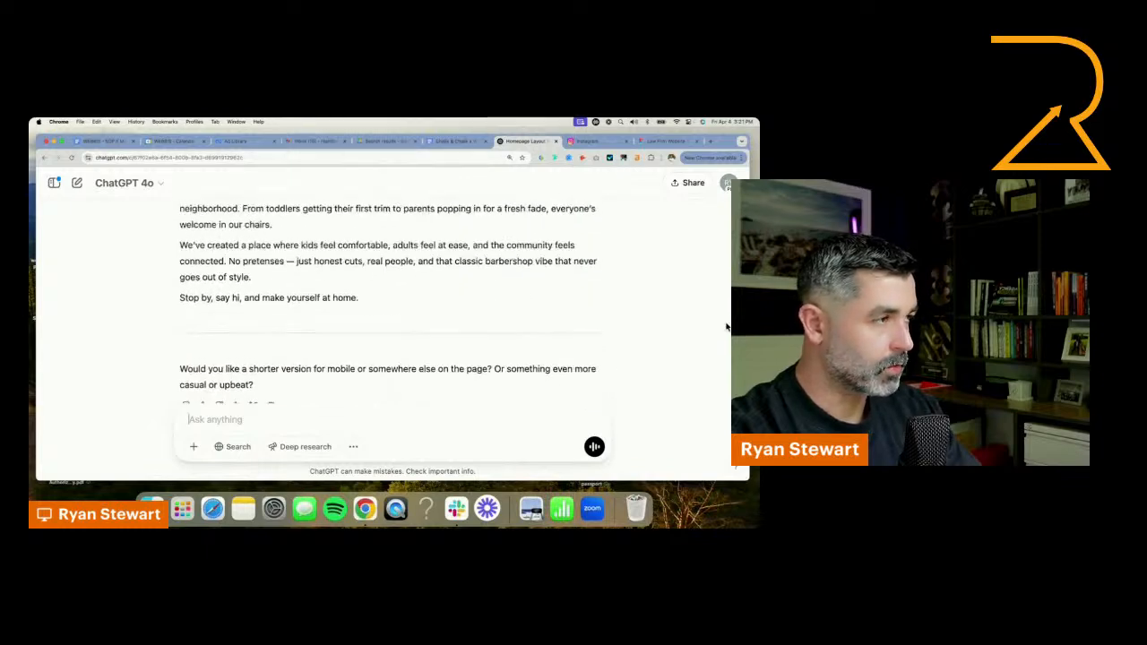
click(665, 143)
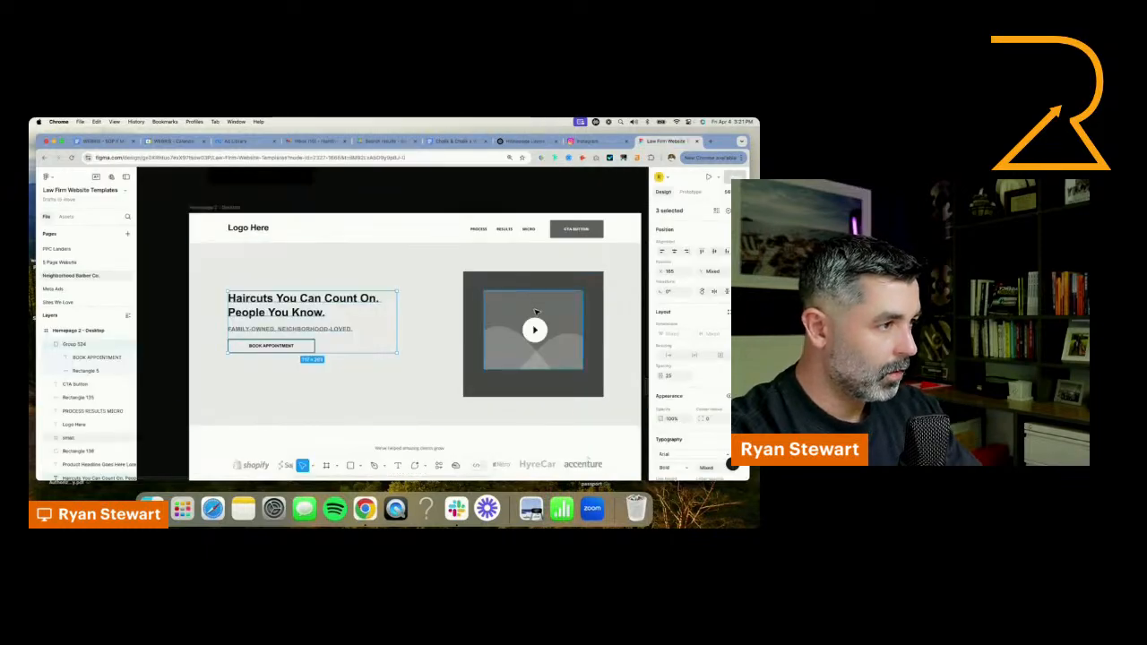
Reshape the hero's video placeholder into a tall portrait rectangle and centre the play button inside it
click(549, 287)
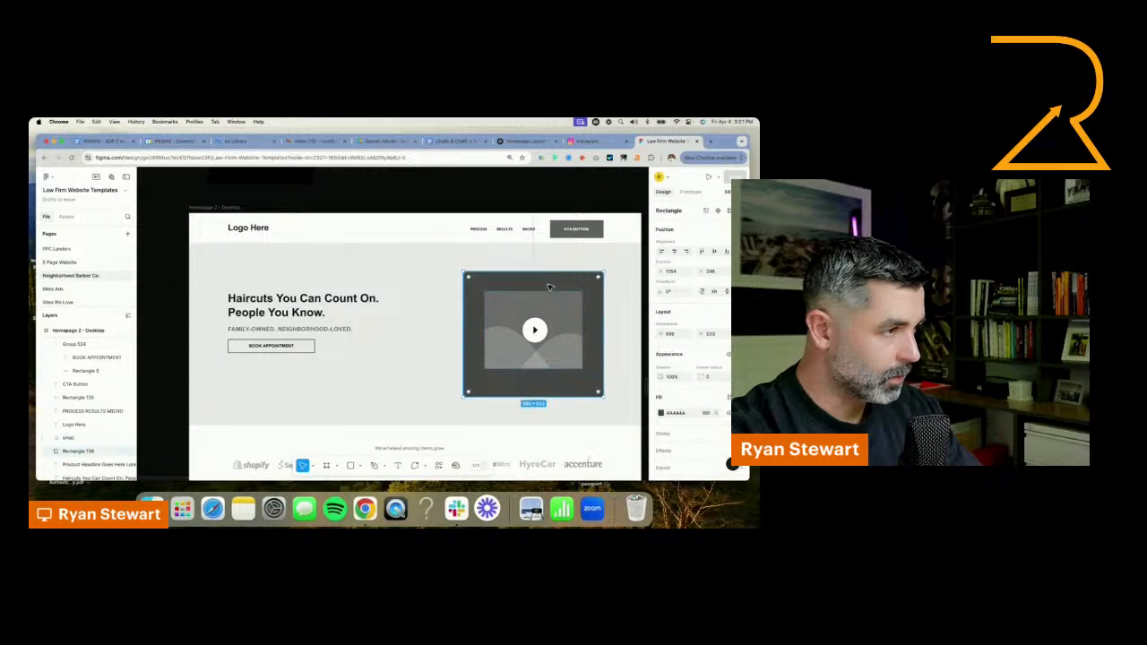
shift+click(557, 330)
drag(603, 333, 548, 333)
drag(518, 396, 518, 408)
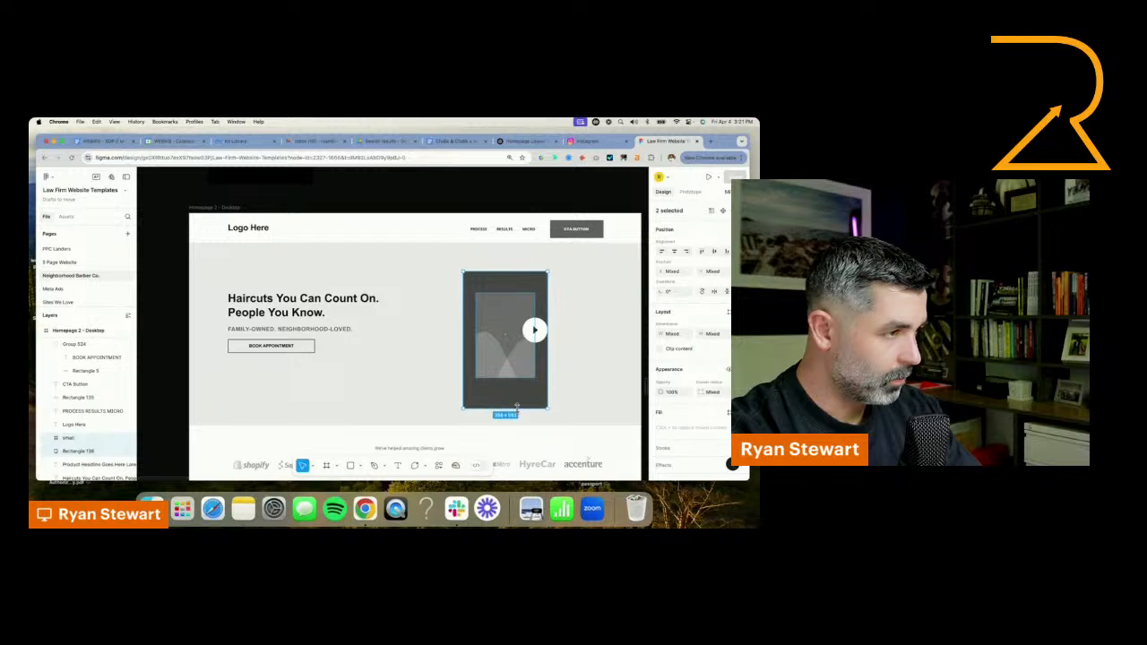
drag(530, 273, 530, 259)
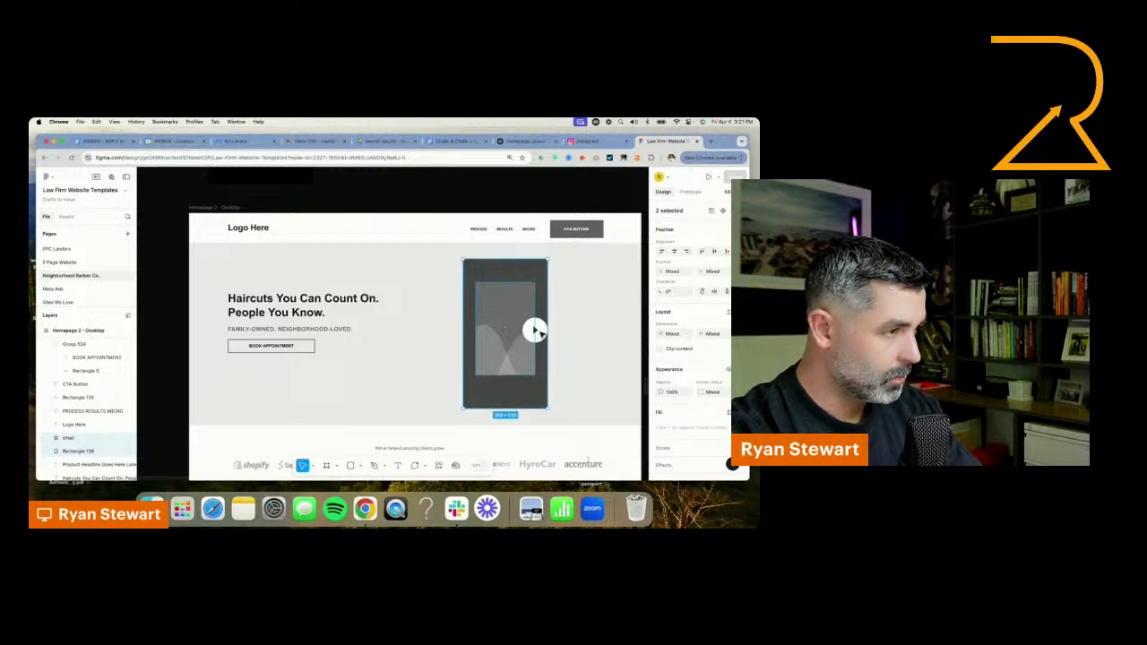
drag(540, 332, 511, 334)
shift+click(540, 387)
shift+click(532, 352)
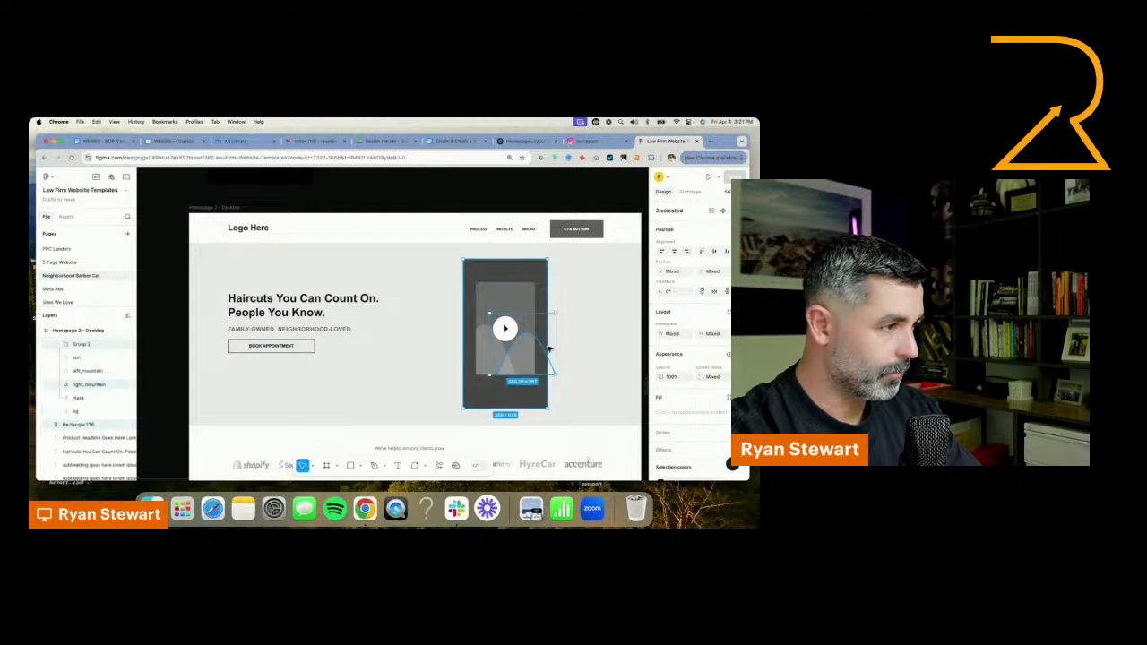
click(529, 285)
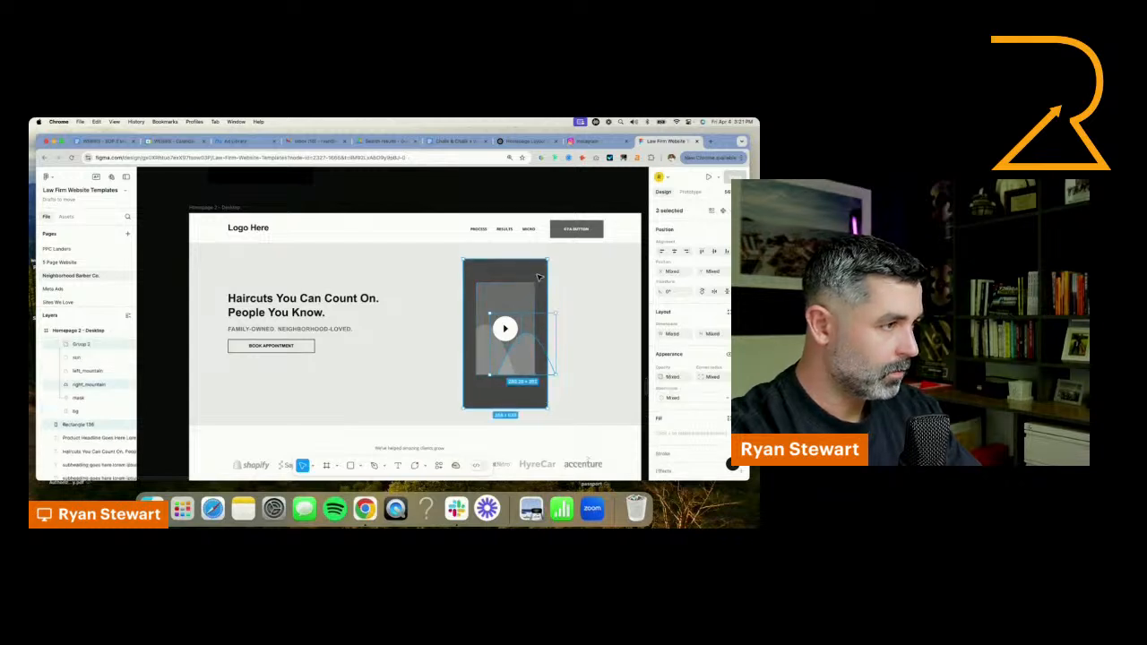
Move the portrait placeholder left, scale it down, and add two copies beside it in a staggered row of three
shift+click(507, 333)
mouse_move(523, 354)
mouse_down()
mouse_move(569, 358)
mouse_move(503, 355)
mouse_up()
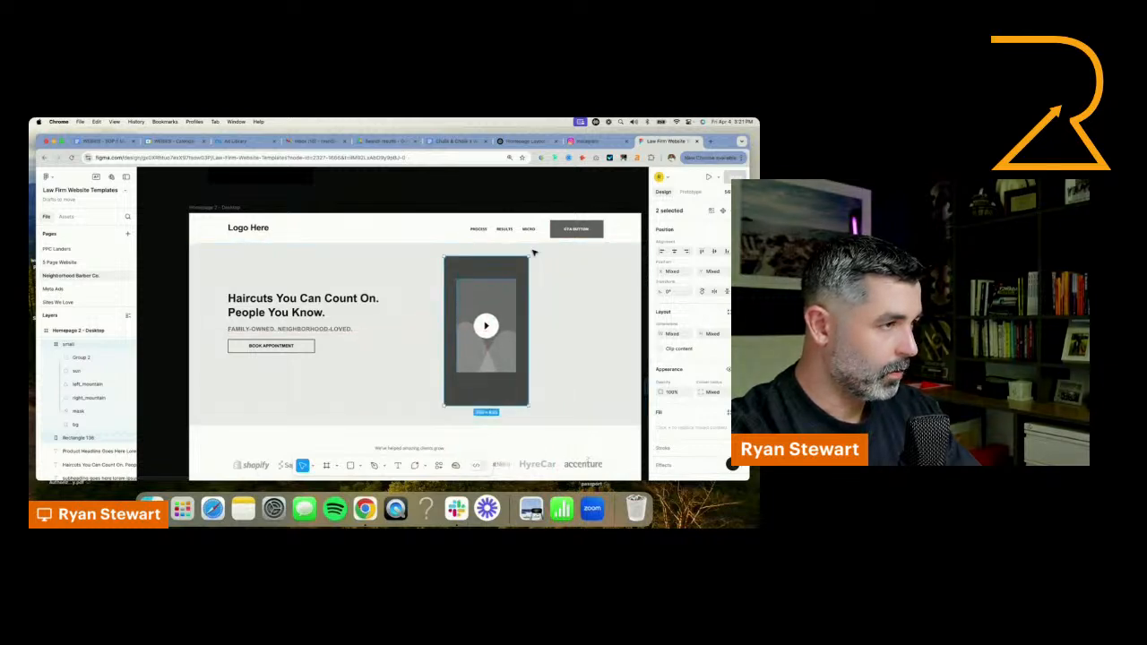
drag(529, 257, 513, 285)
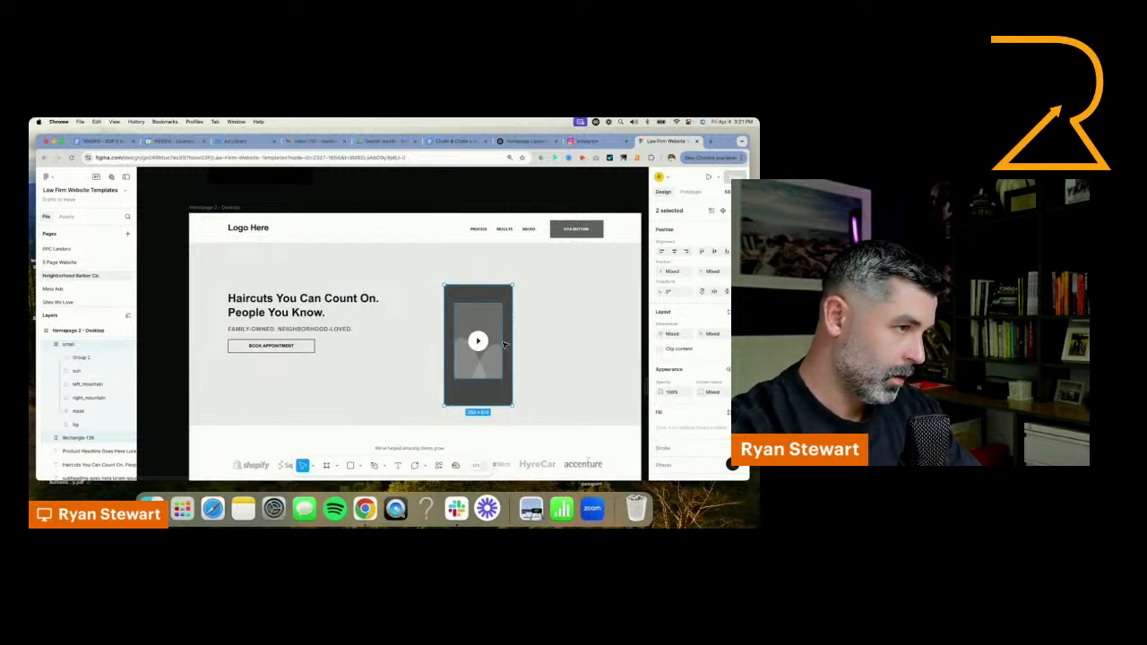
drag(505, 345, 626, 336)
key(super+z)
drag(626, 336, 627, 336)
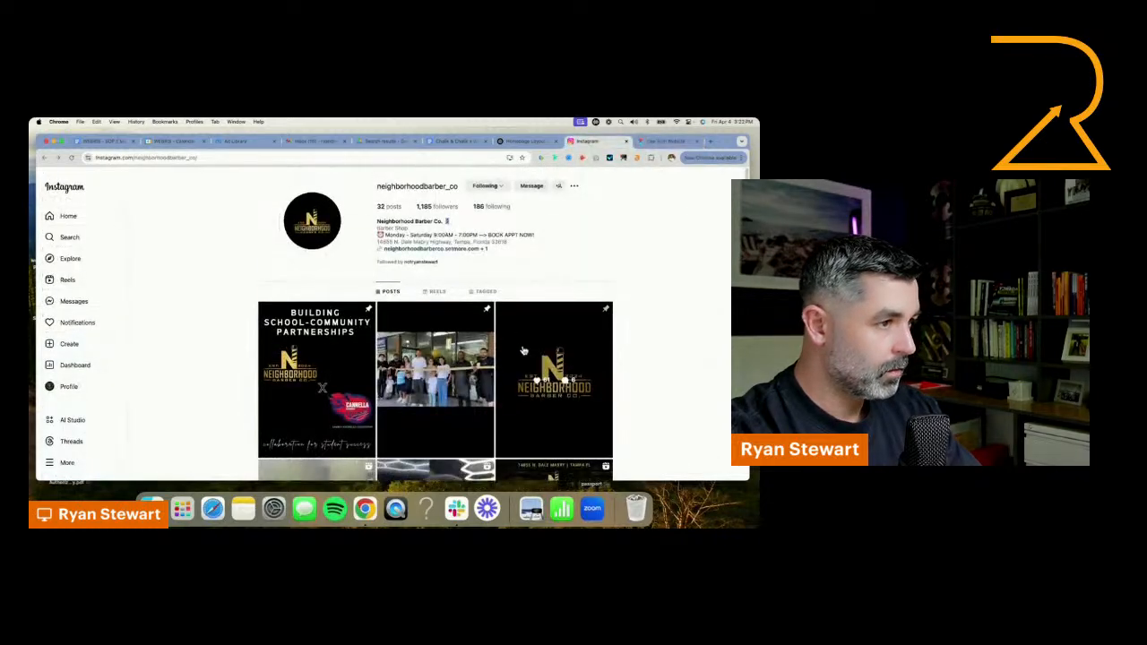
Open the boy's burst fade post on the barbershop's Instagram profile, capture its photo as a screenshot, and return to the Figma design
scroll(454, 268, down, 5)
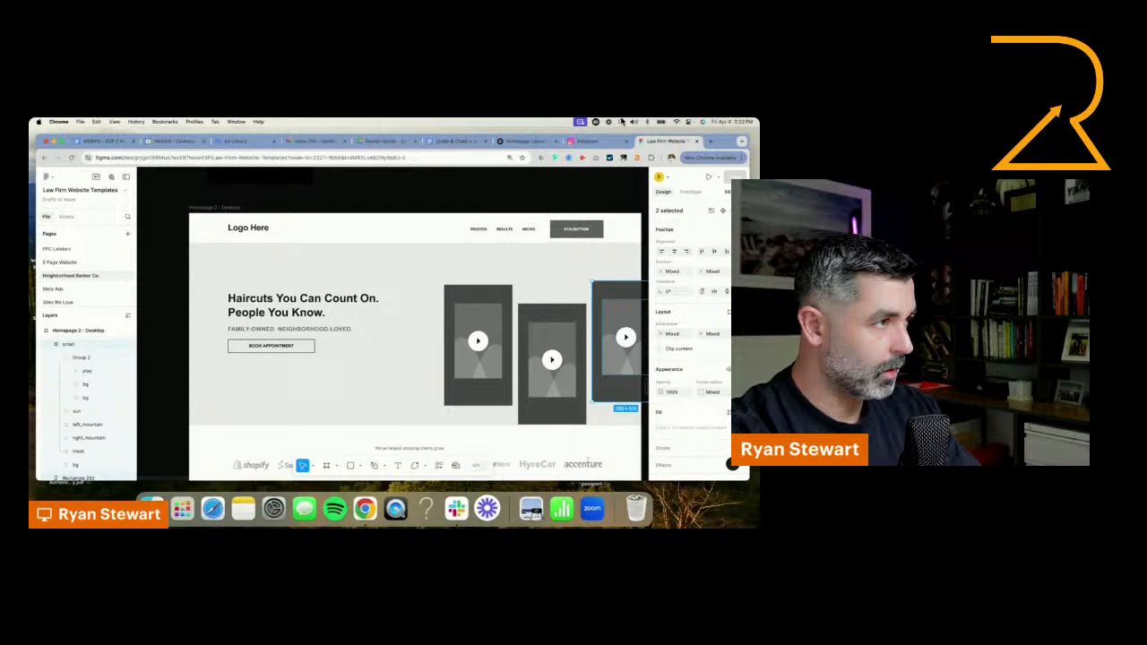
click(587, 141)
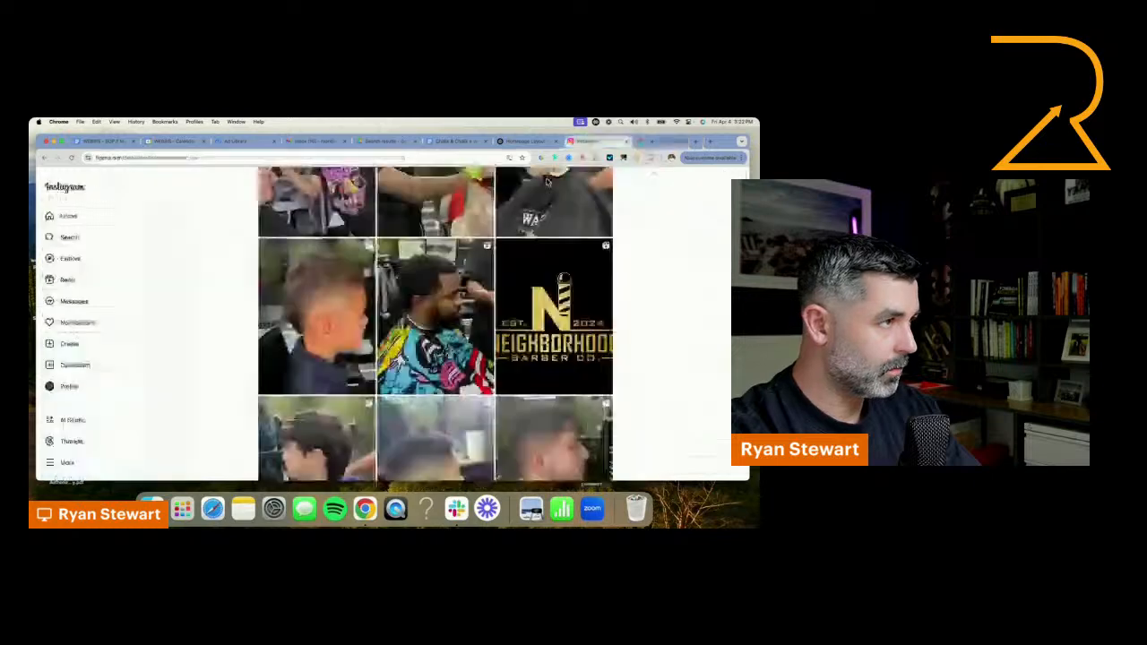
click(374, 349)
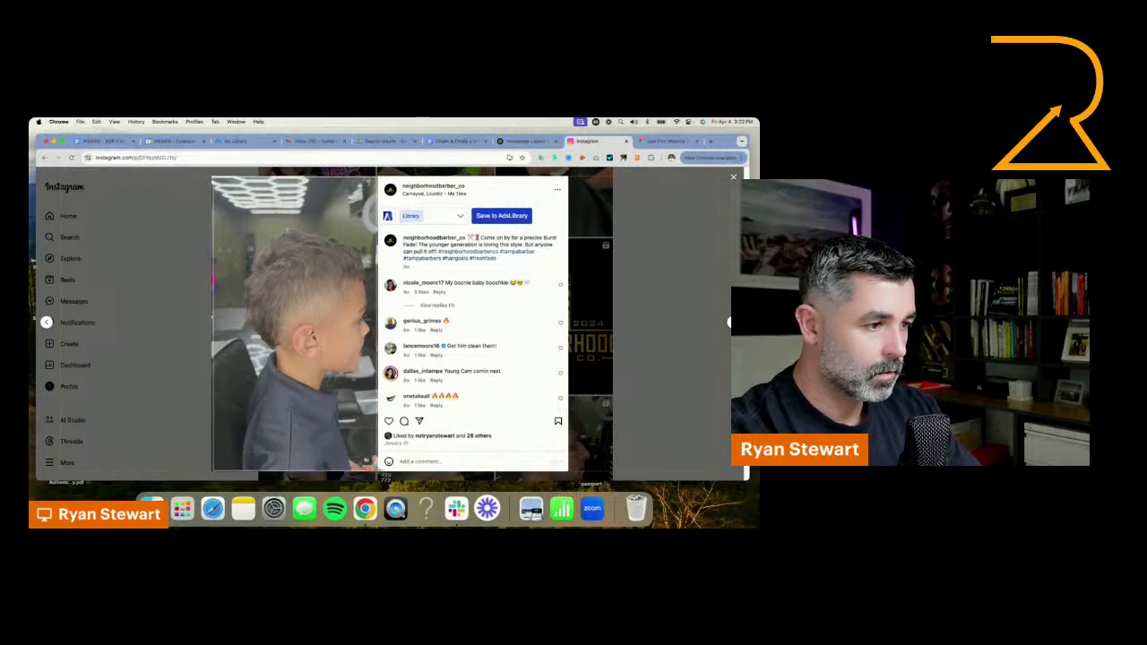
click(653, 145)
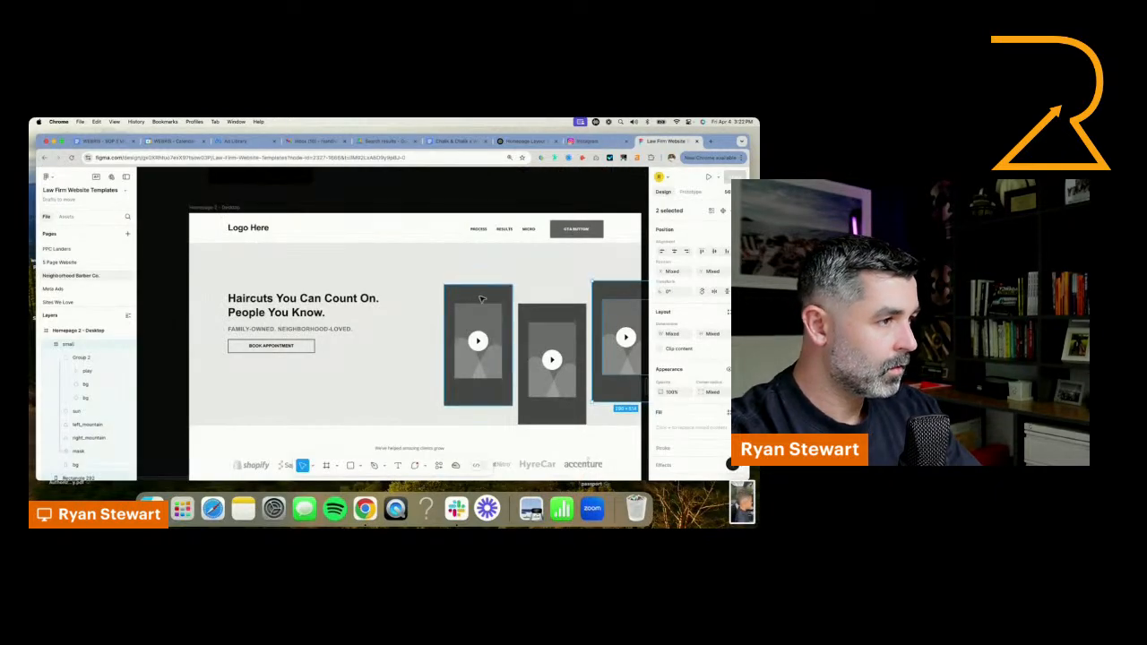
Place the new haircut screenshot from the Desktop folder into the hero and scale it down to about the placeholders' size
click(151, 507)
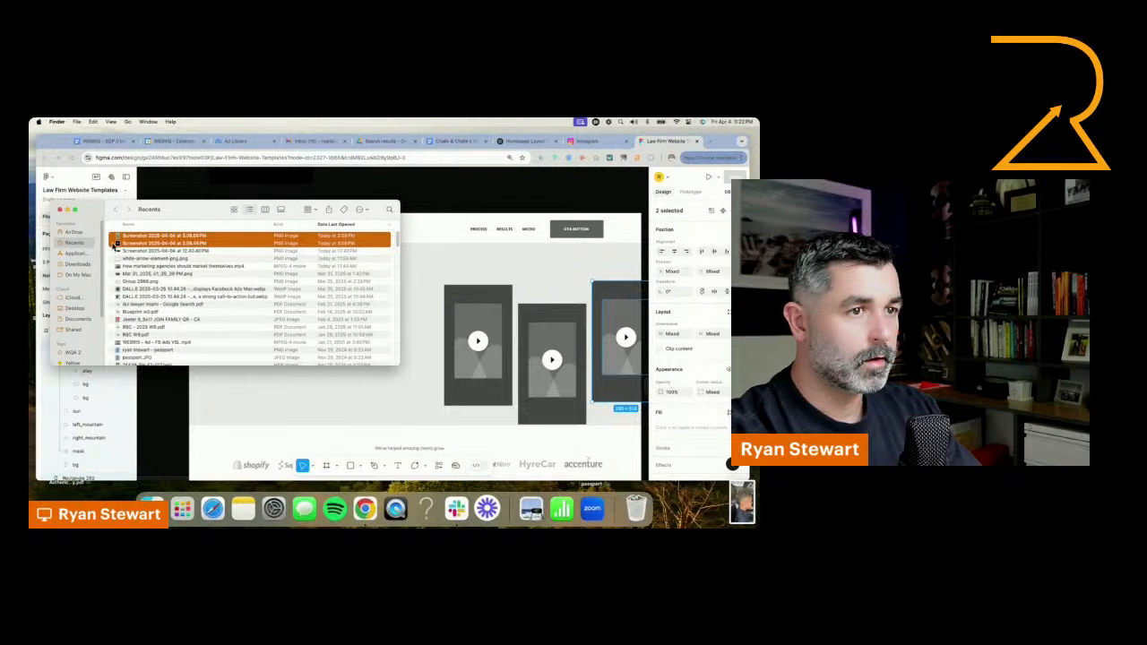
click(74, 309)
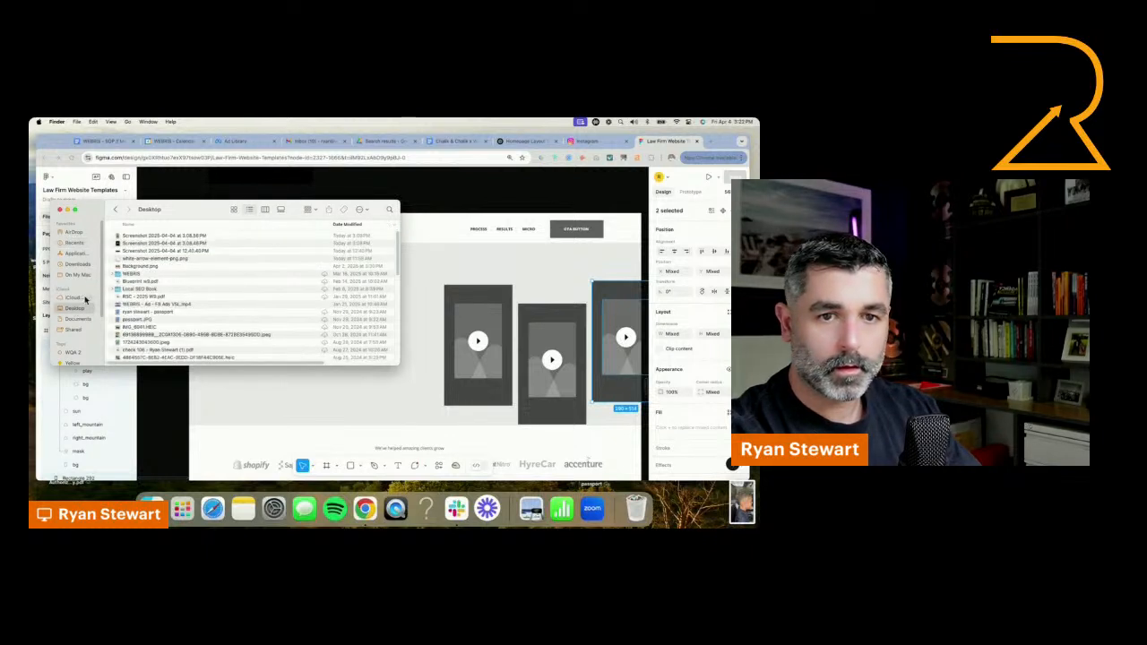
drag(142, 238, 541, 344)
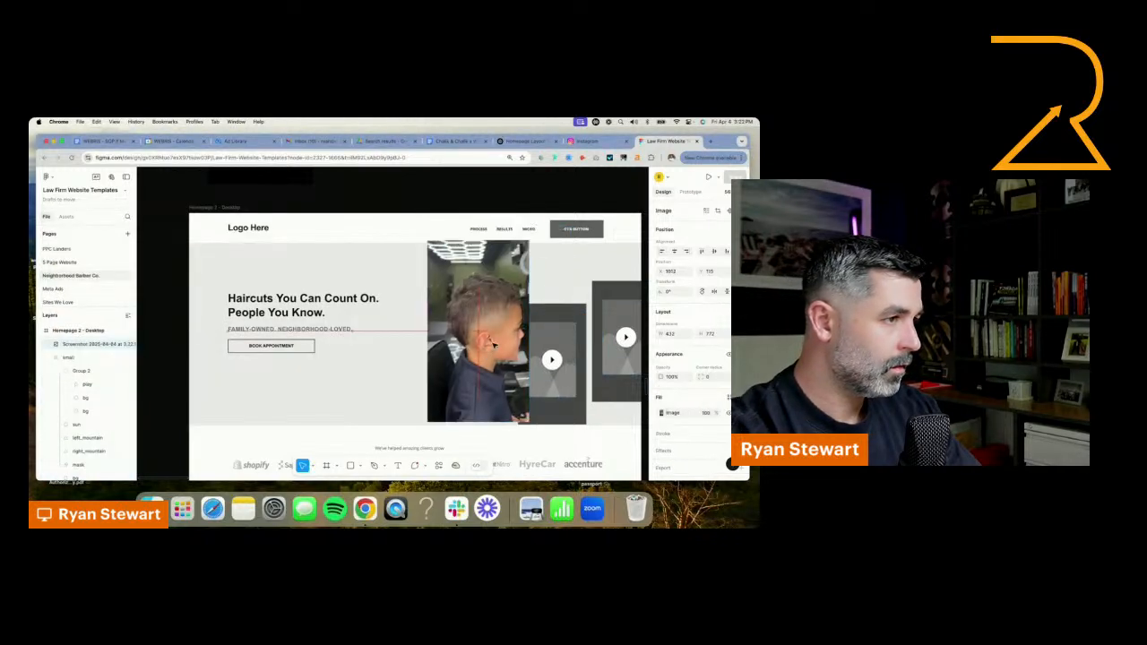
drag(527, 241, 504, 303)
Delete all the video placeholders from the hero, including their dark rectangles, leaving only the haircut photo
click(504, 303)
key(BackSpace)
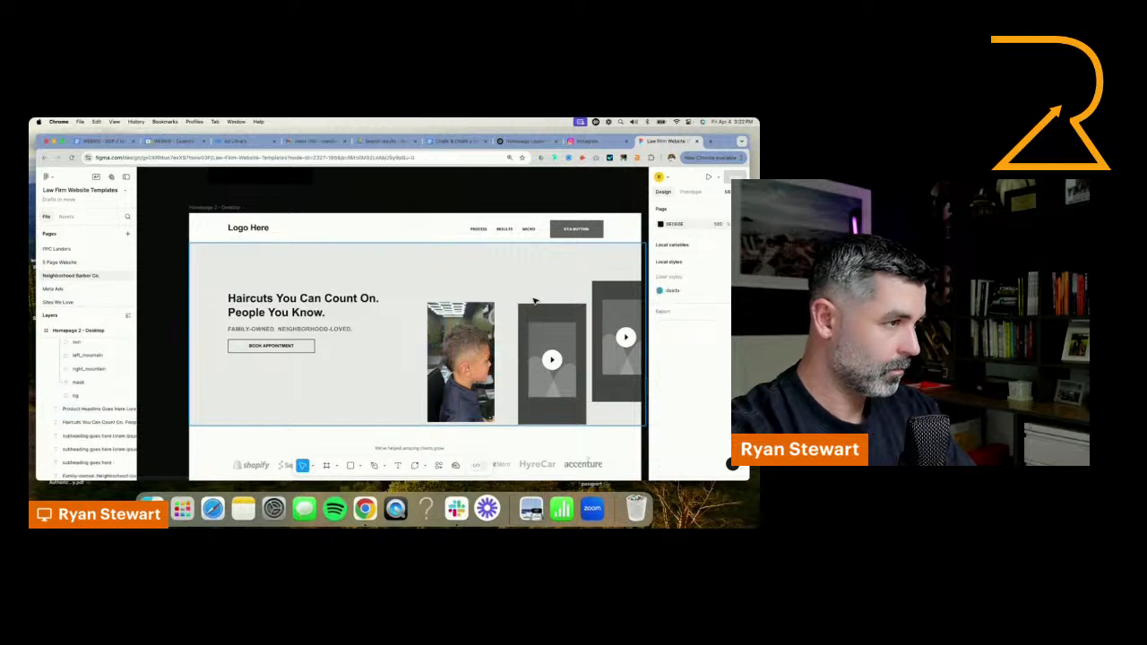
click(540, 359)
key(BackSpace)
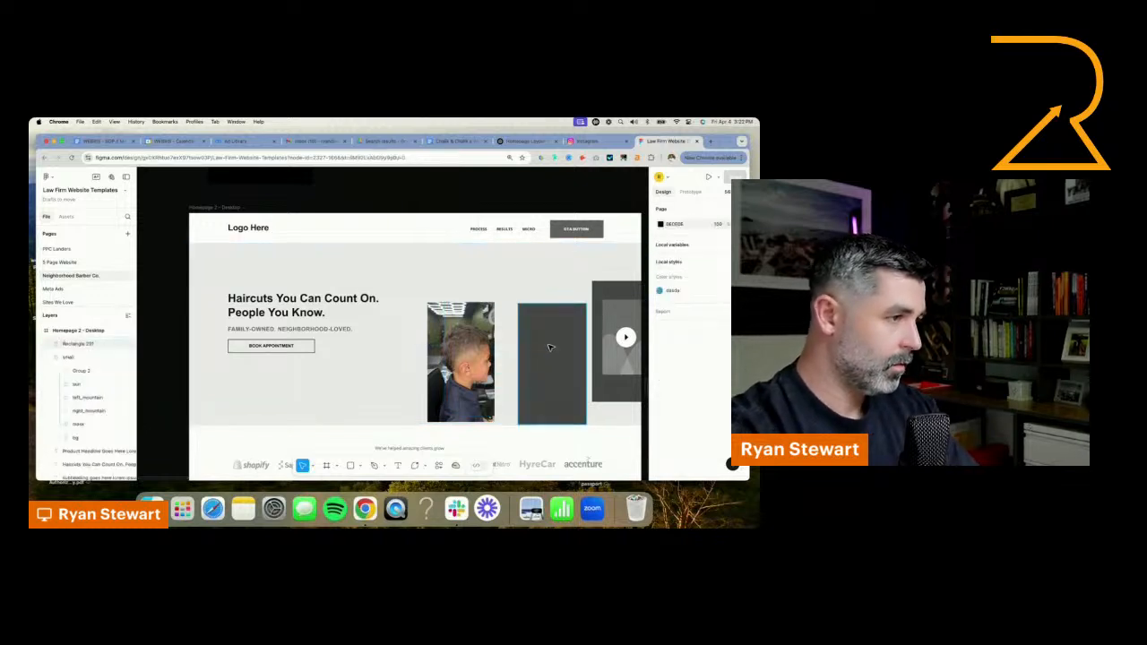
click(551, 348)
key(BackSpace)
click(625, 338)
key(BackSpace)
click(622, 301)
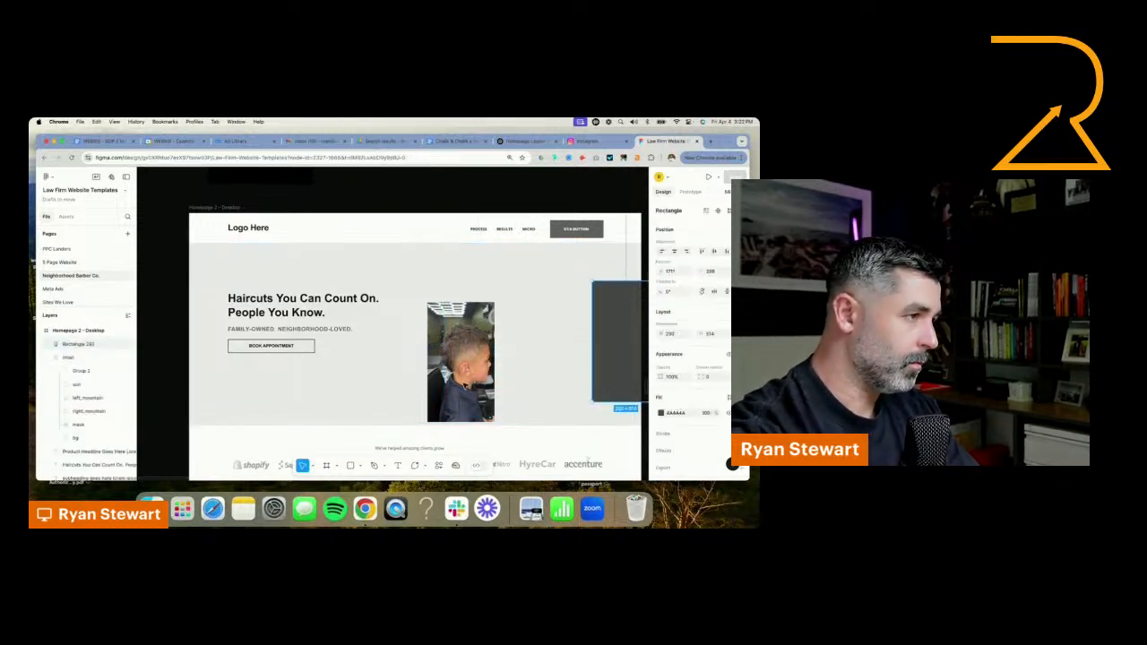
key(BackSpace)
Duplicate the haircut photo into a staggered three-column grid, with one copy extending above the first column
drag(465, 385, 594, 400)
alt+drag(587, 337, 459, 223)
Set the first column's upper photo to Crop and trim its top to the hero section's upper edge
double_click(493, 238)
click(575, 276)
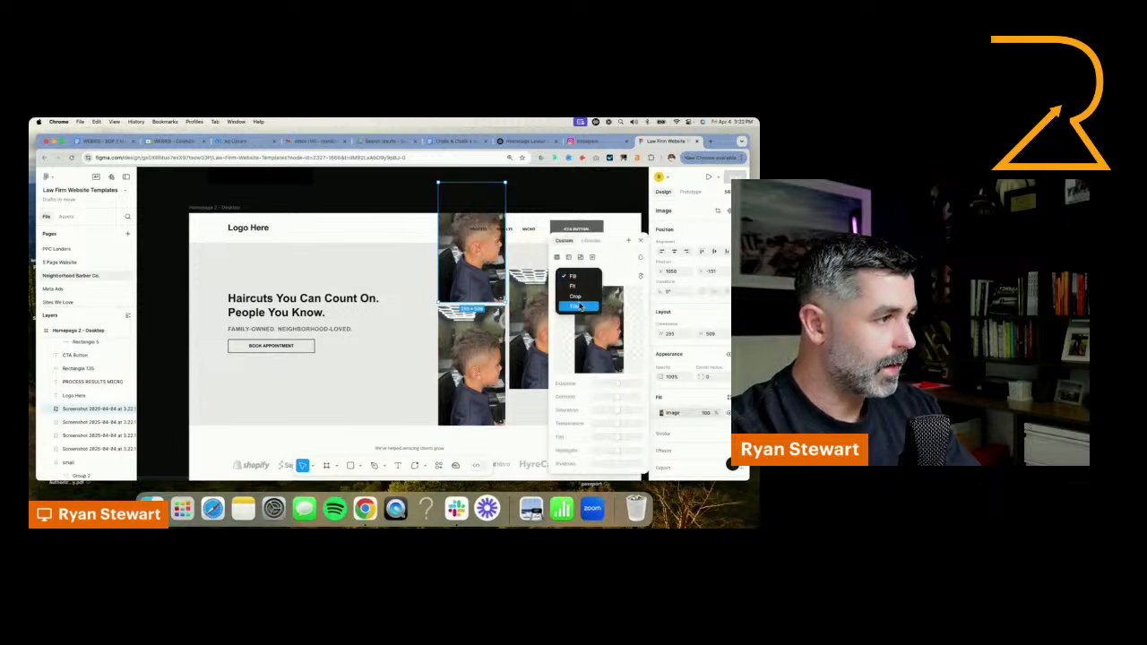
click(578, 292)
drag(475, 182, 471, 239)
click(544, 196)
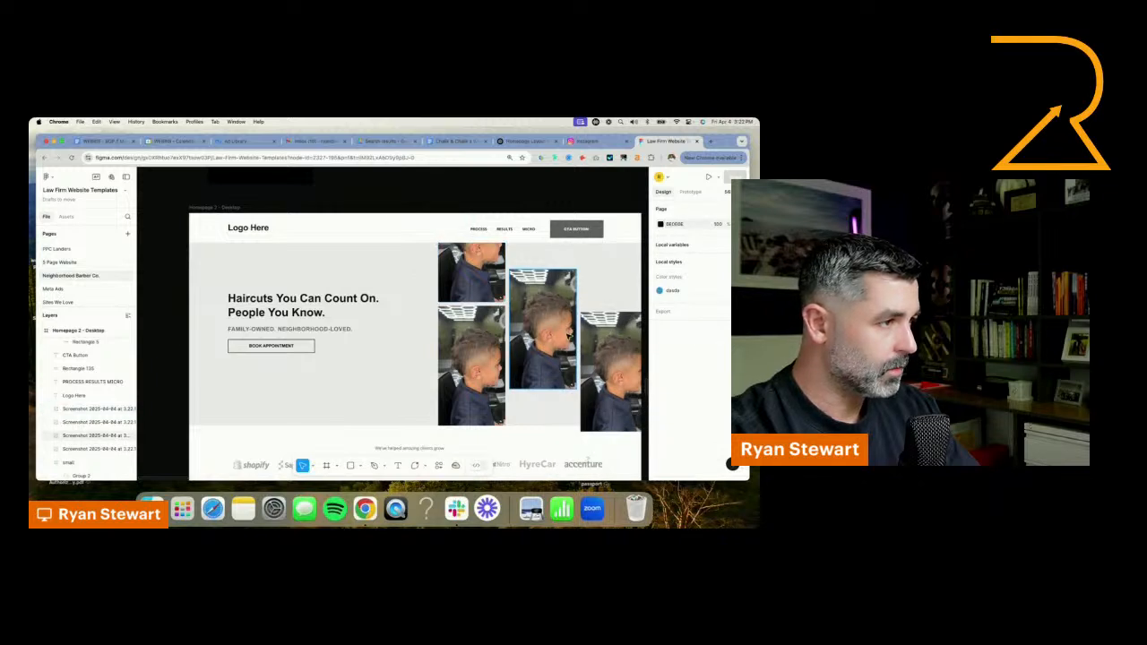
Duplicate the middle column's photo below itself and crop the copy's bottom to about 154 px high, near the hero's lower edge
click(491, 398)
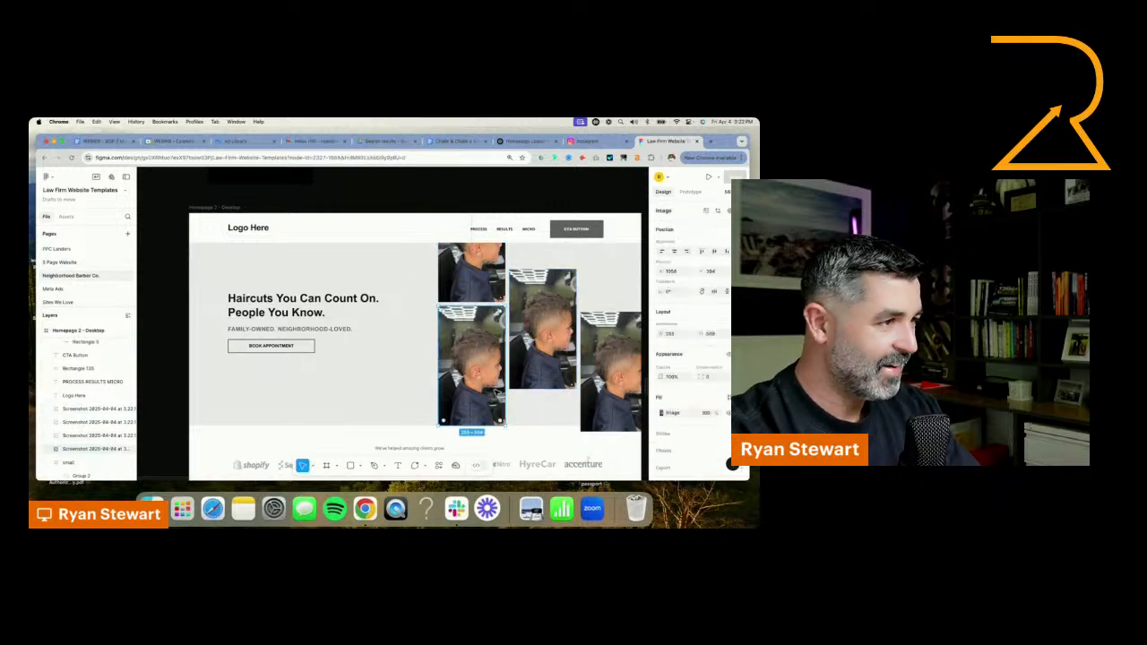
click(549, 349)
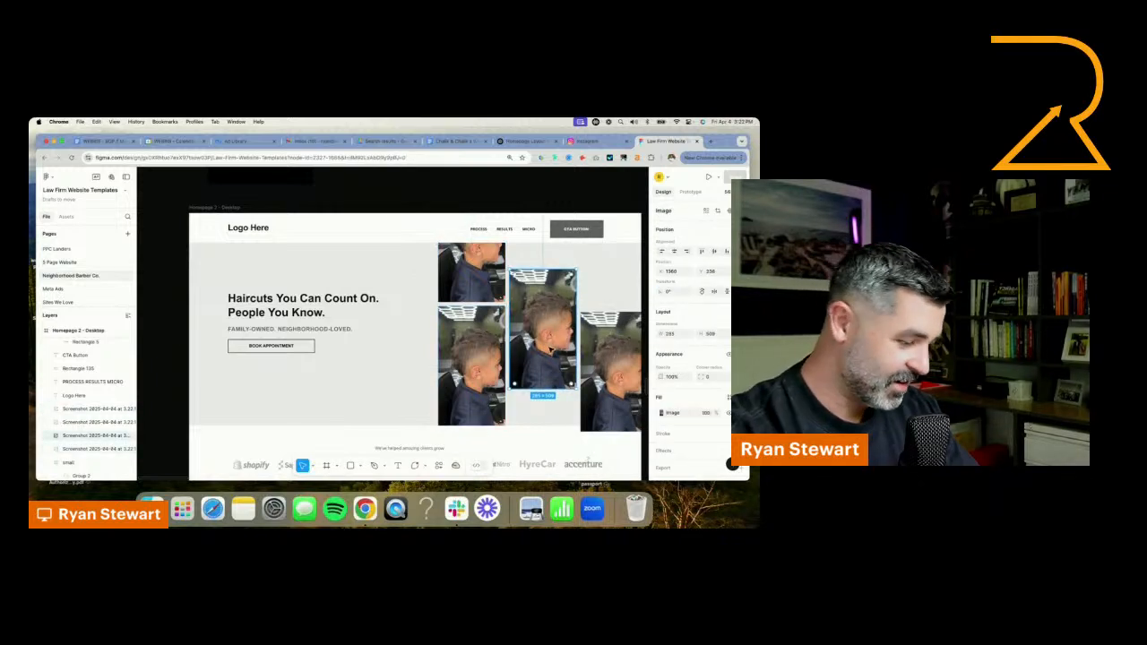
drag(553, 337, 551, 462)
scroll(552, 462, down, 3)
click(661, 412)
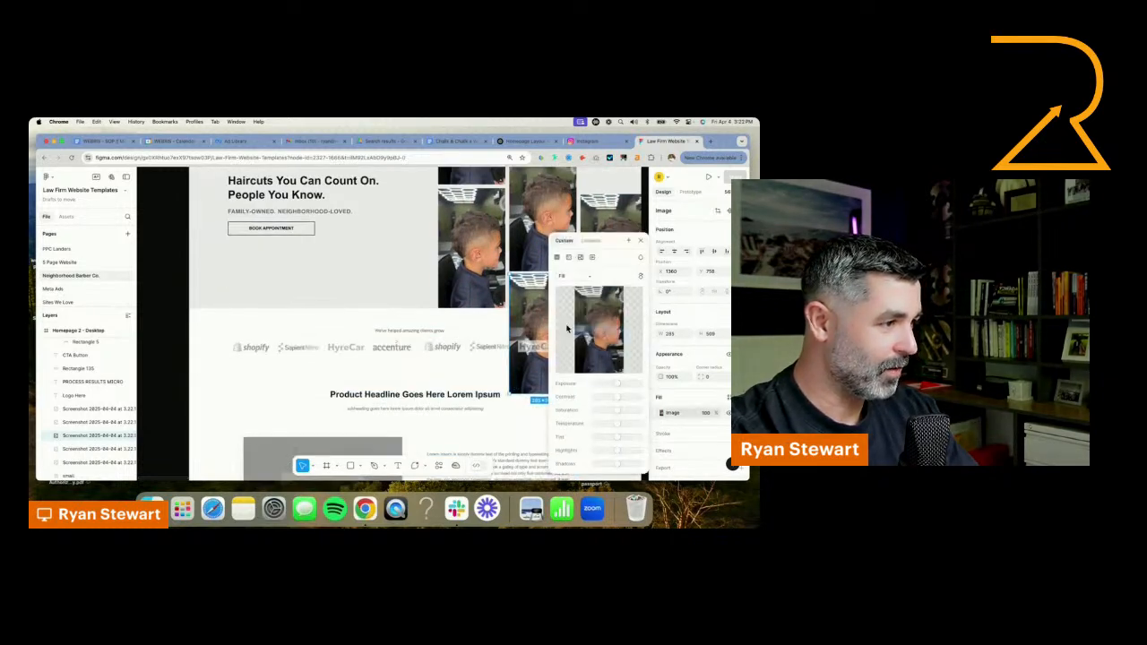
drag(616, 251, 362, 284)
click(310, 310)
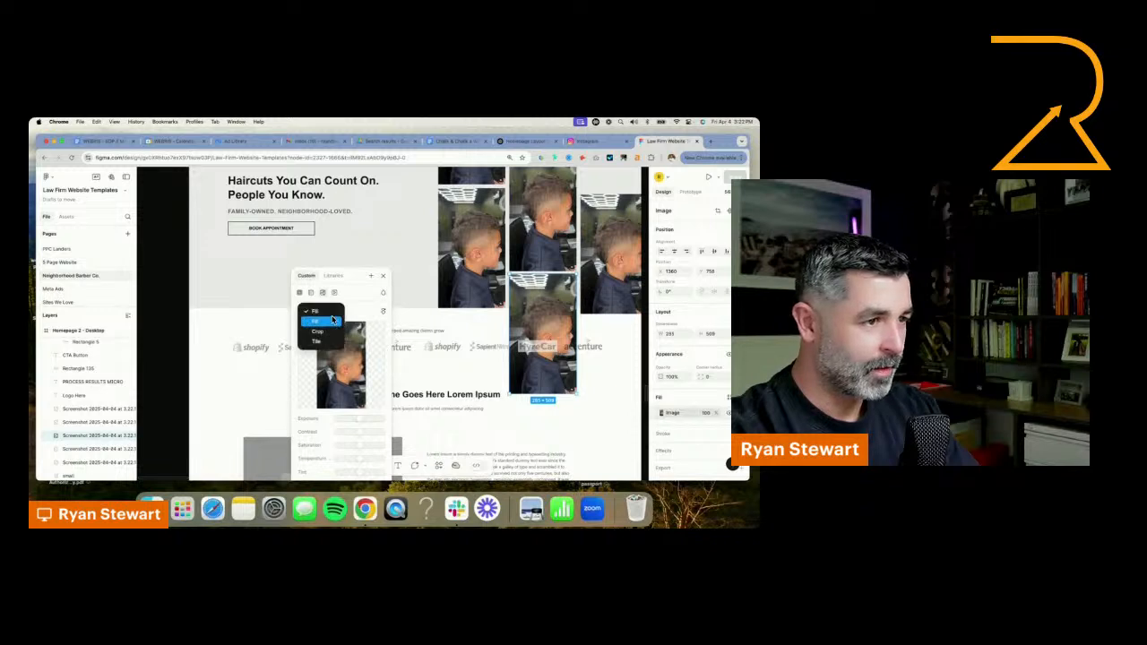
click(333, 334)
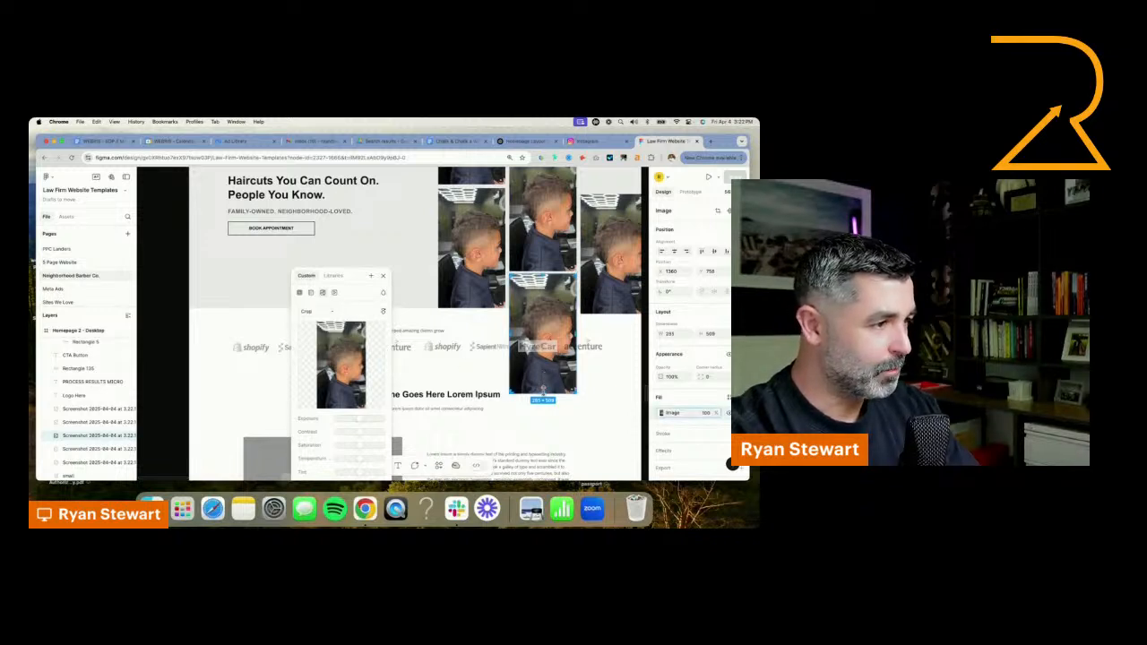
drag(543, 392, 548, 308)
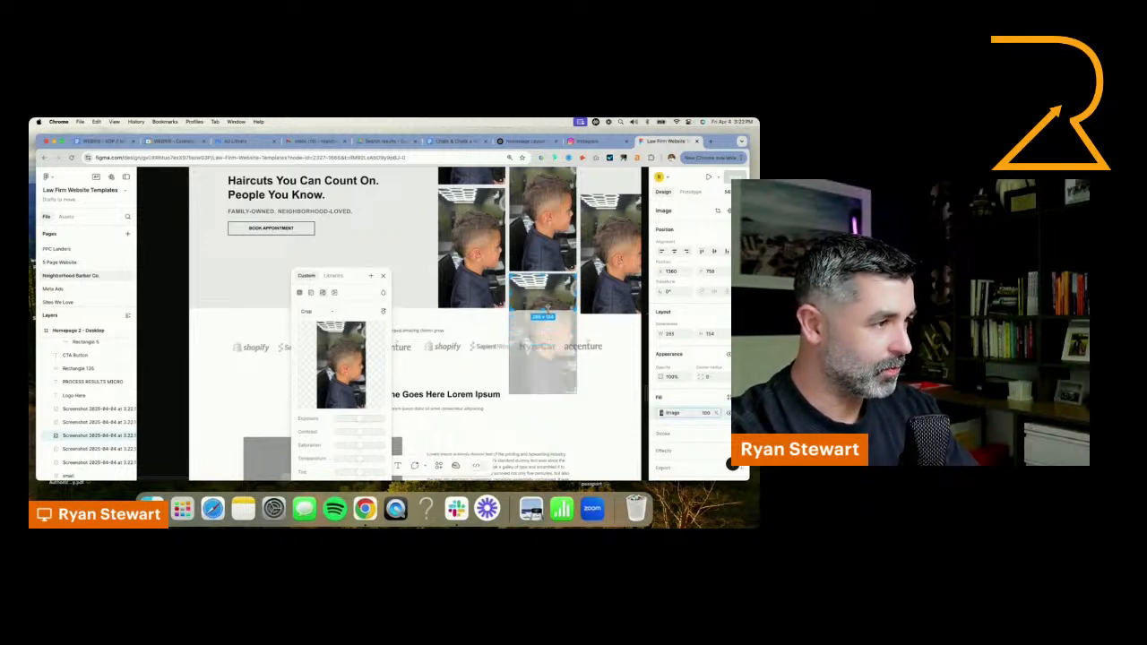
click(184, 276)
click(183, 275)
Crop the third column's photo to about 258 by 493 px, trimming it to the page's outer edge and near the hero's lower edge
drag(523, 254, 335, 310)
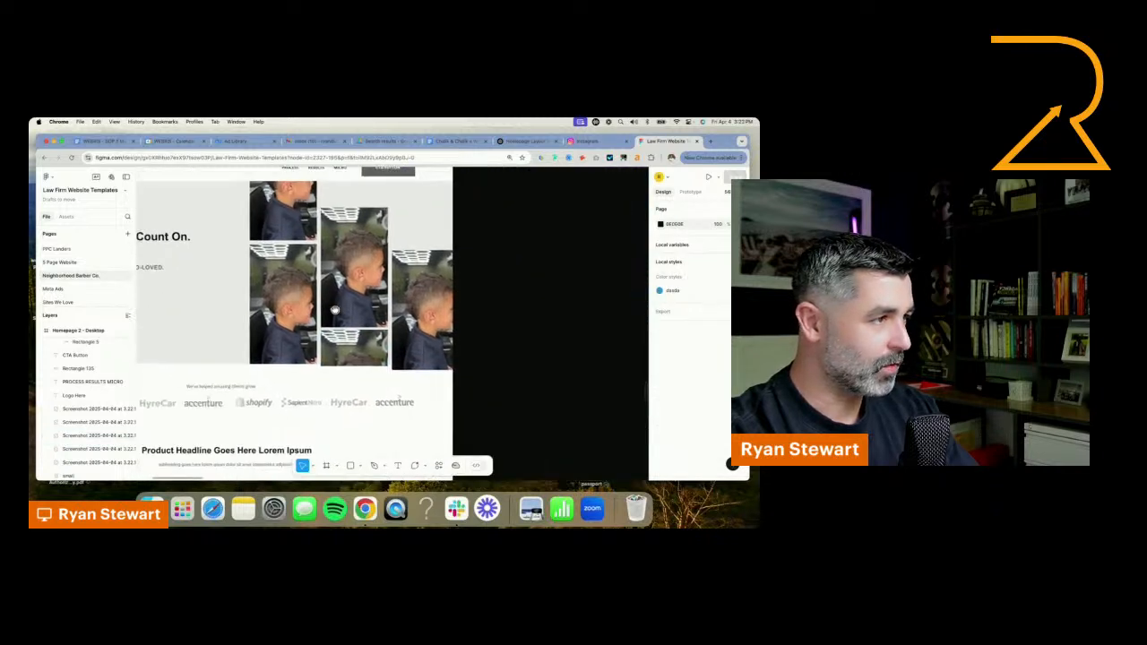
click(372, 359)
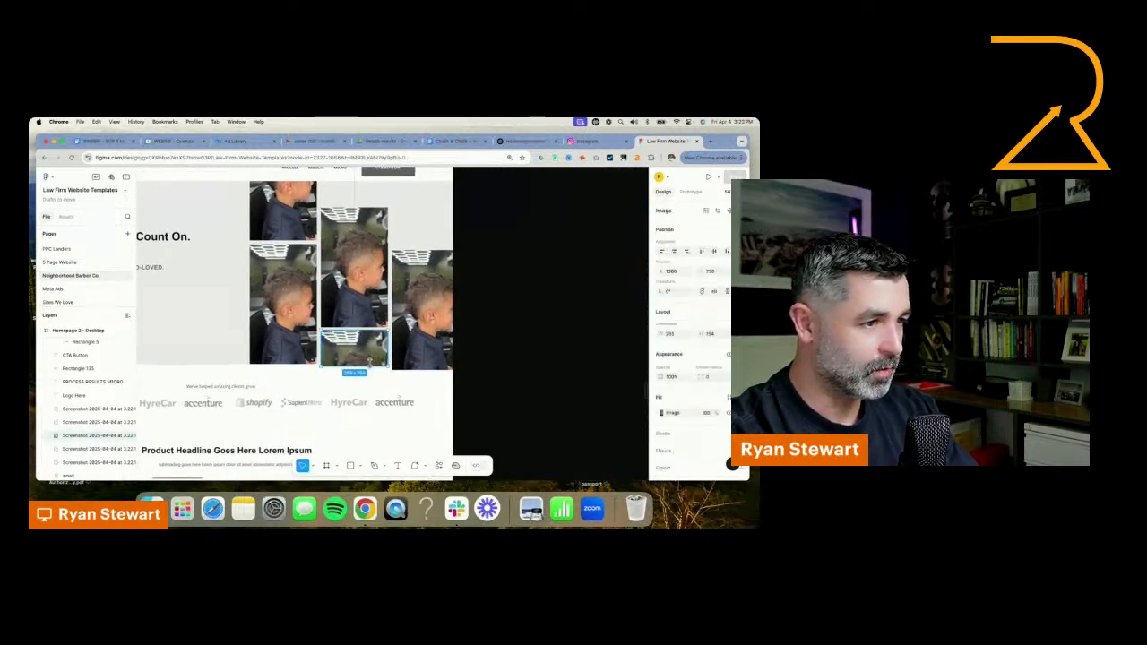
click(414, 333)
click(662, 412)
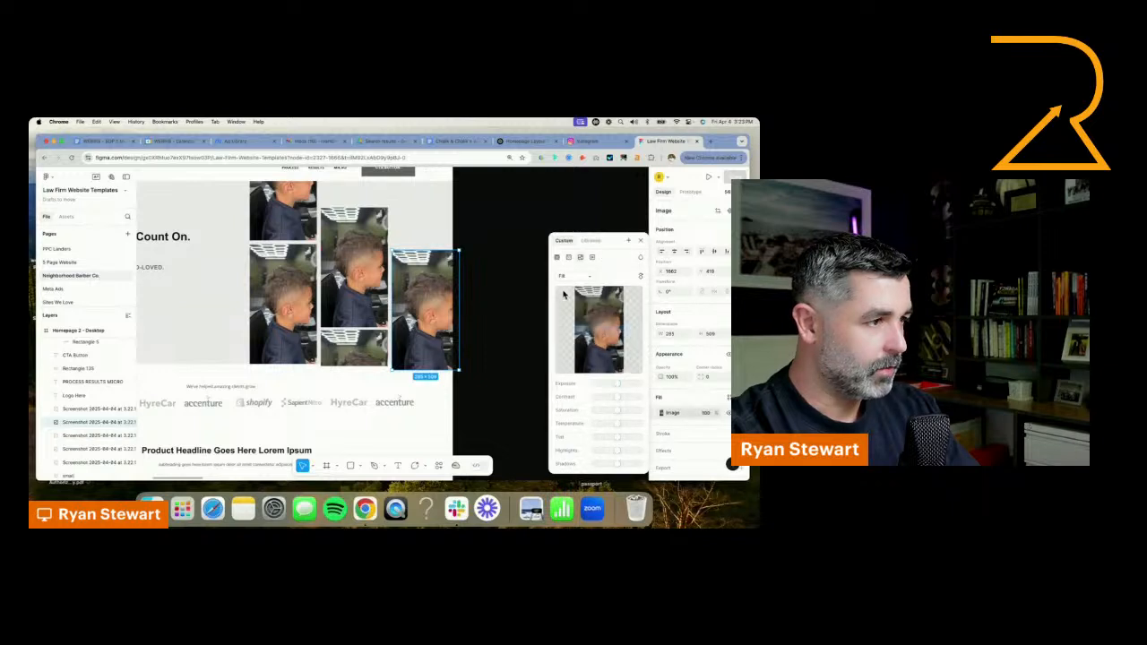
click(573, 276)
click(577, 296)
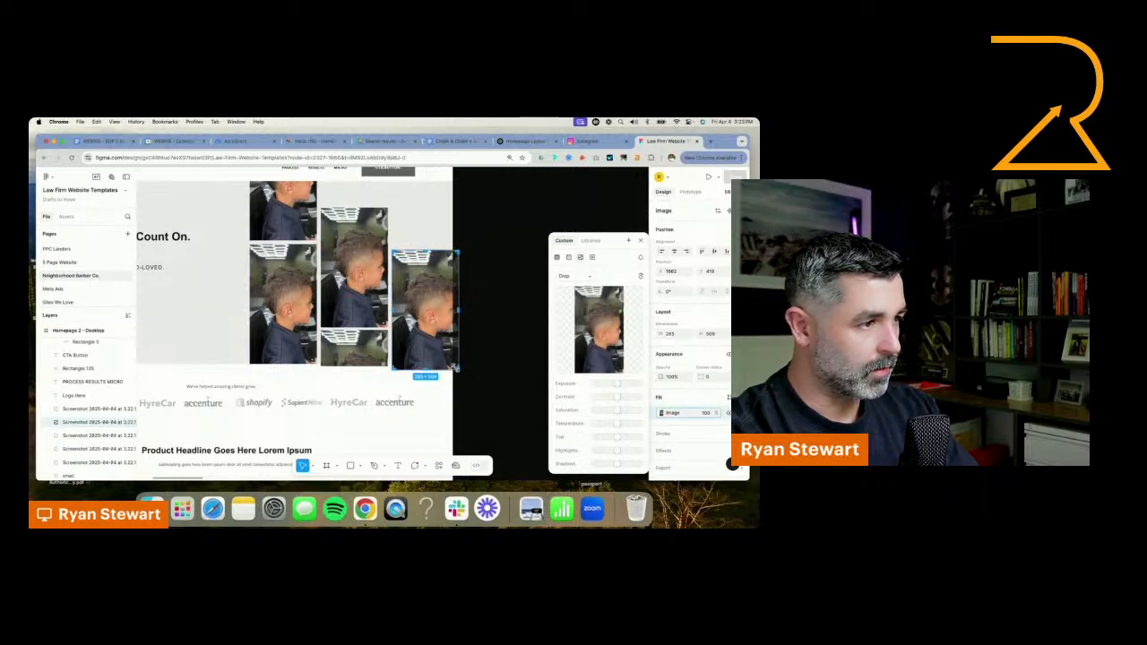
drag(457, 367, 453, 364)
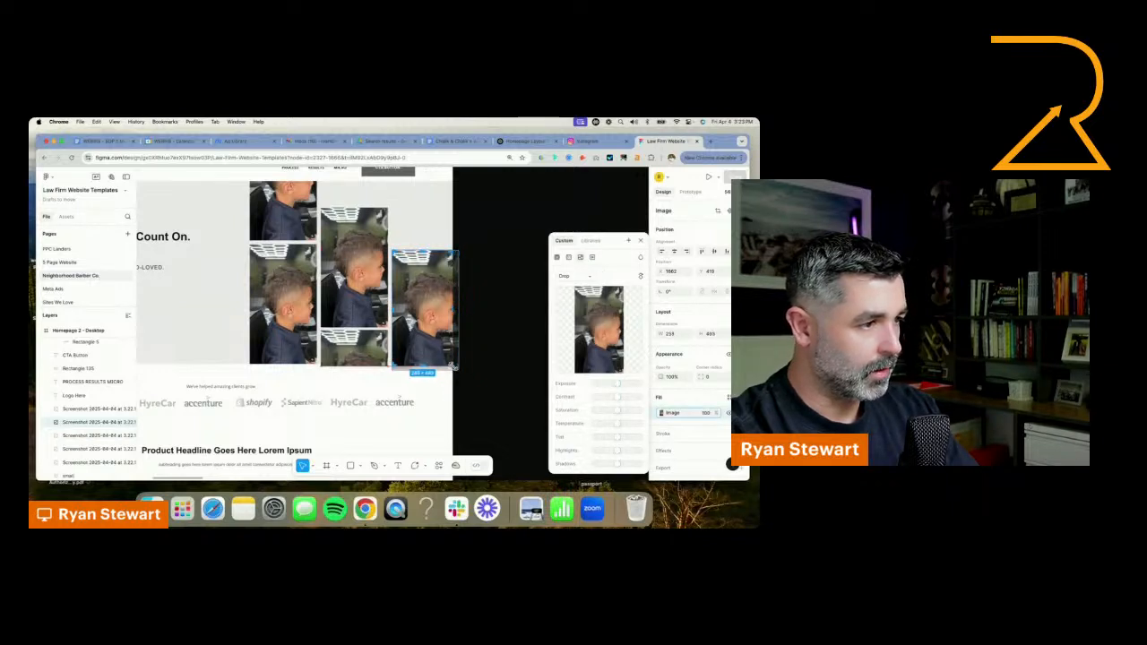
click(520, 316)
Duplicate the third column's photo above itself and crop the copy to about 258 by 277 px, starting at the hero's upper edge
click(439, 289)
scroll(538, 256, up, 5)
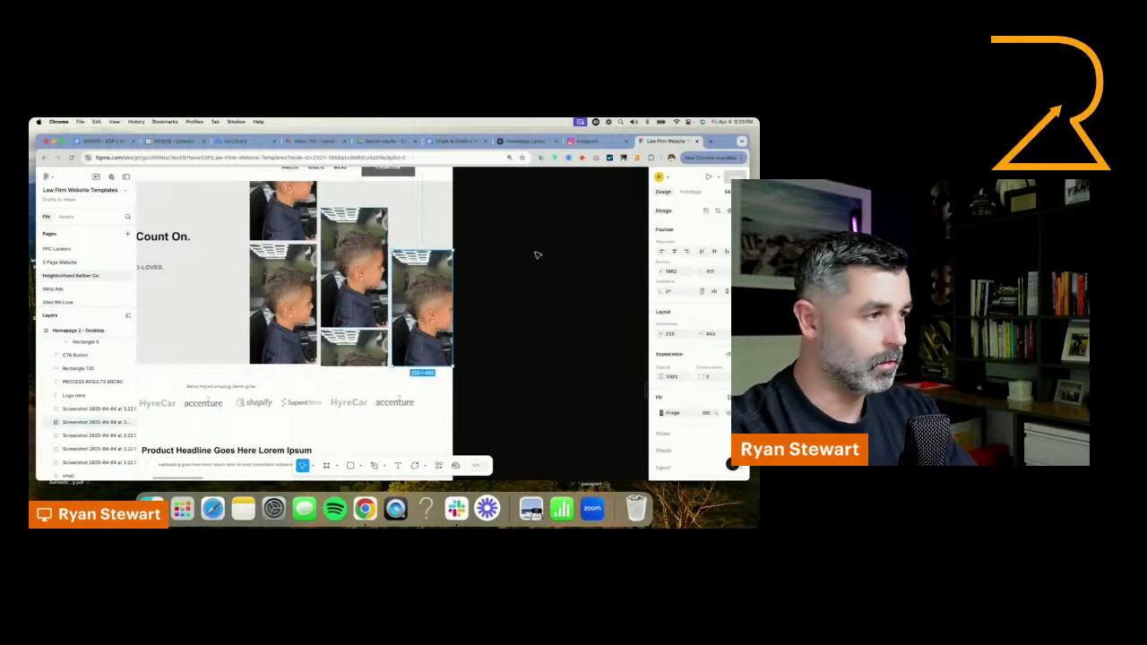
drag(414, 455, 413, 333)
double_click(414, 331)
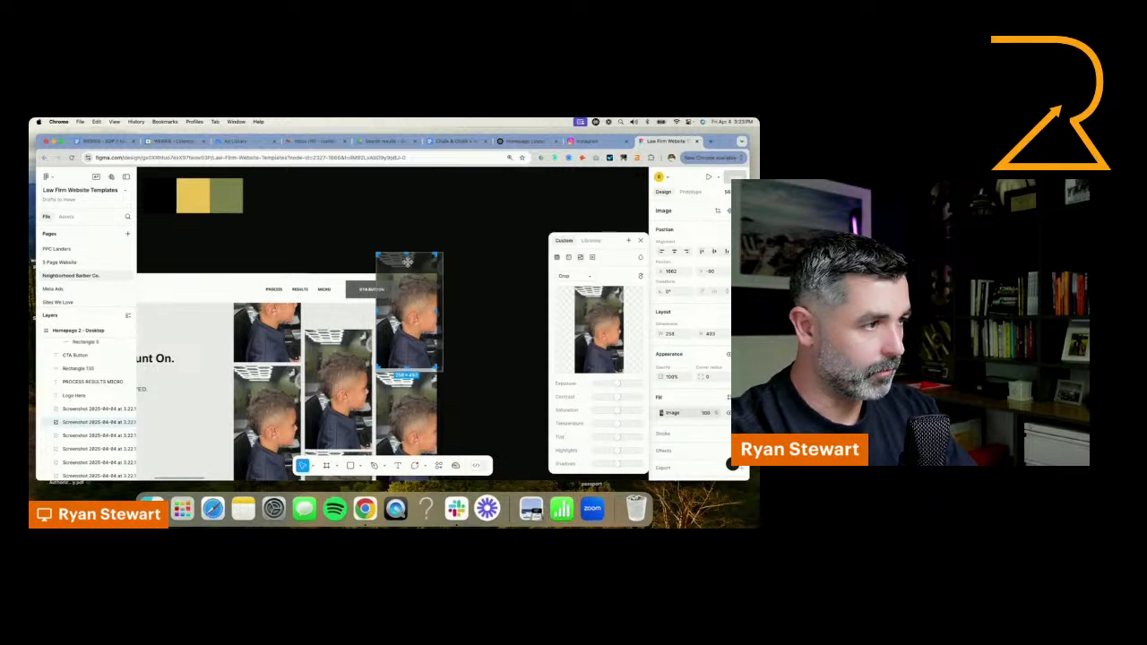
drag(407, 260, 407, 281)
key(super+z)
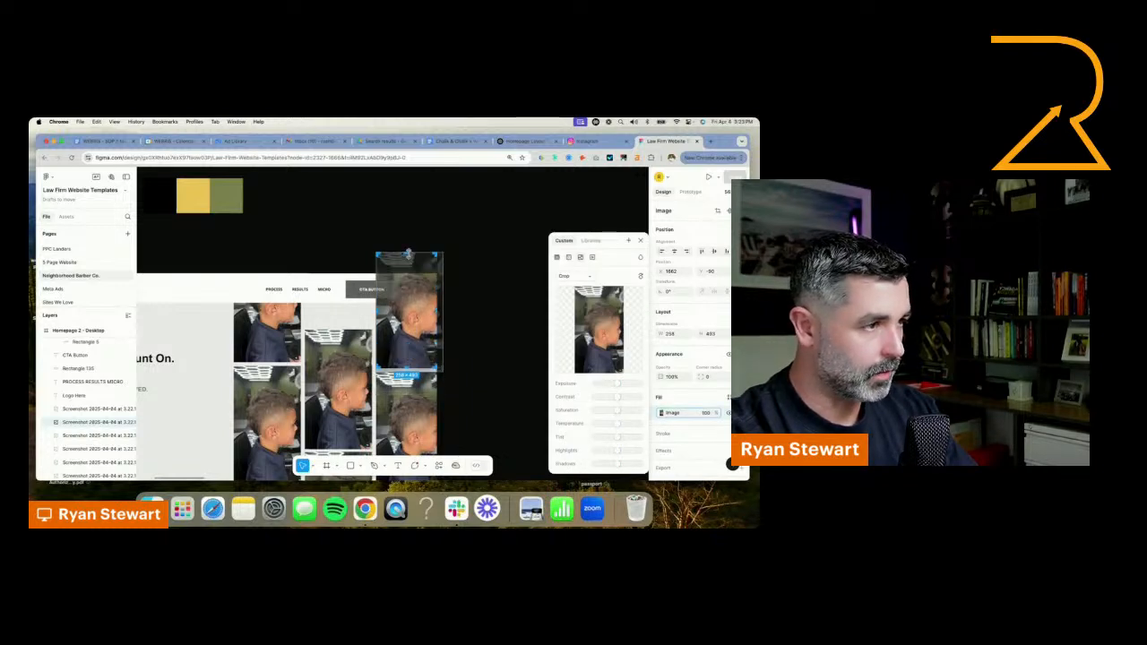
click(498, 305)
scroll(457, 354, down, 5)
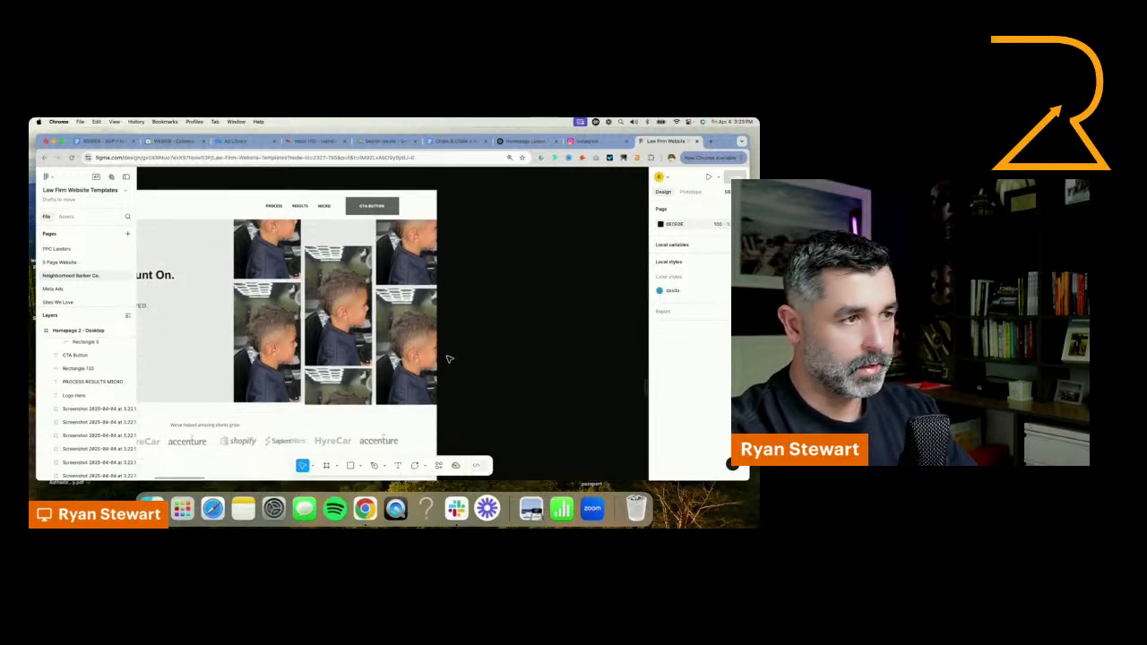
Enlarge the font size of the hero headline "Haircuts You Can Count On. People You Know."
scroll(452, 356, down, 3)
scroll(456, 356, down, 2)
drag(470, 290, 542, 365)
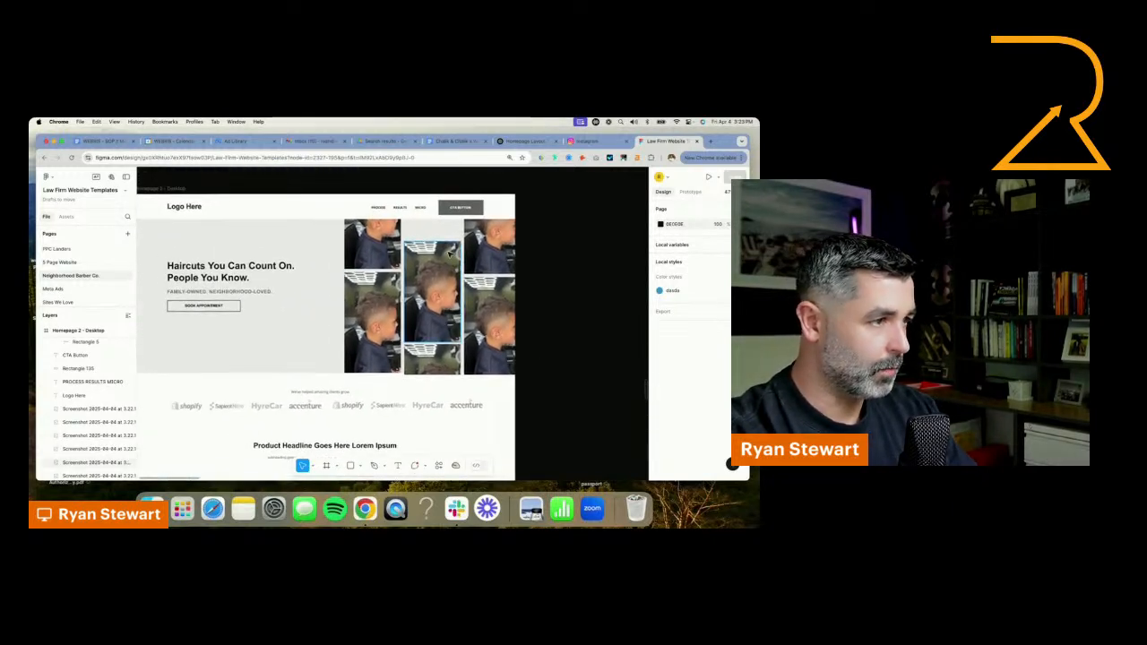
scroll(484, 273, down, 3)
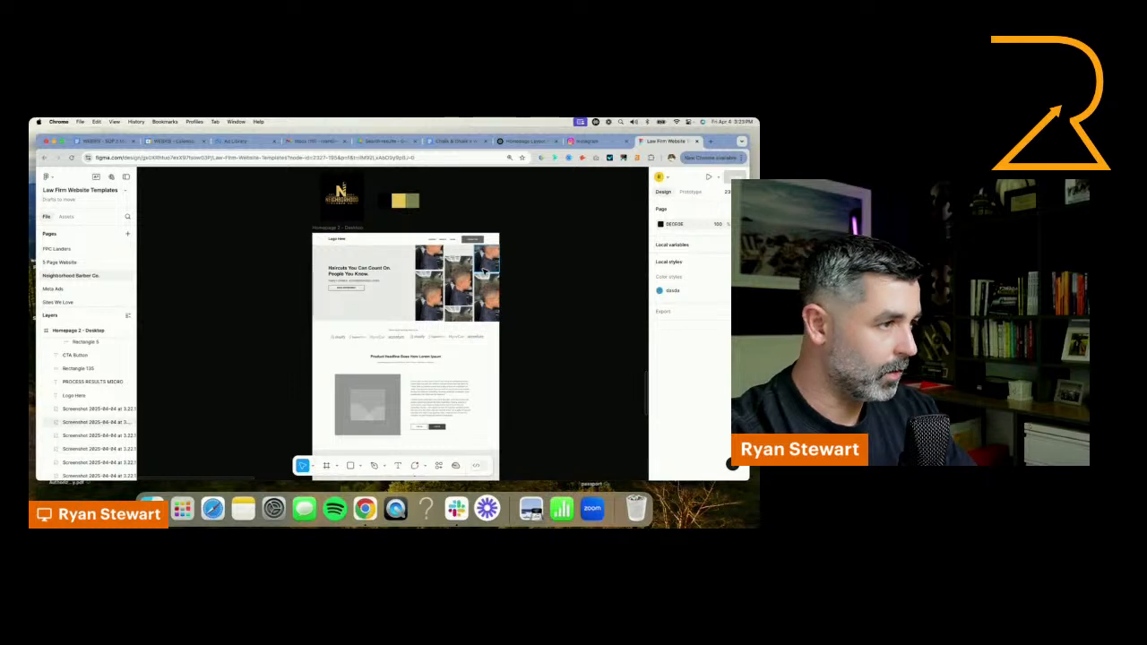
drag(532, 212, 468, 274)
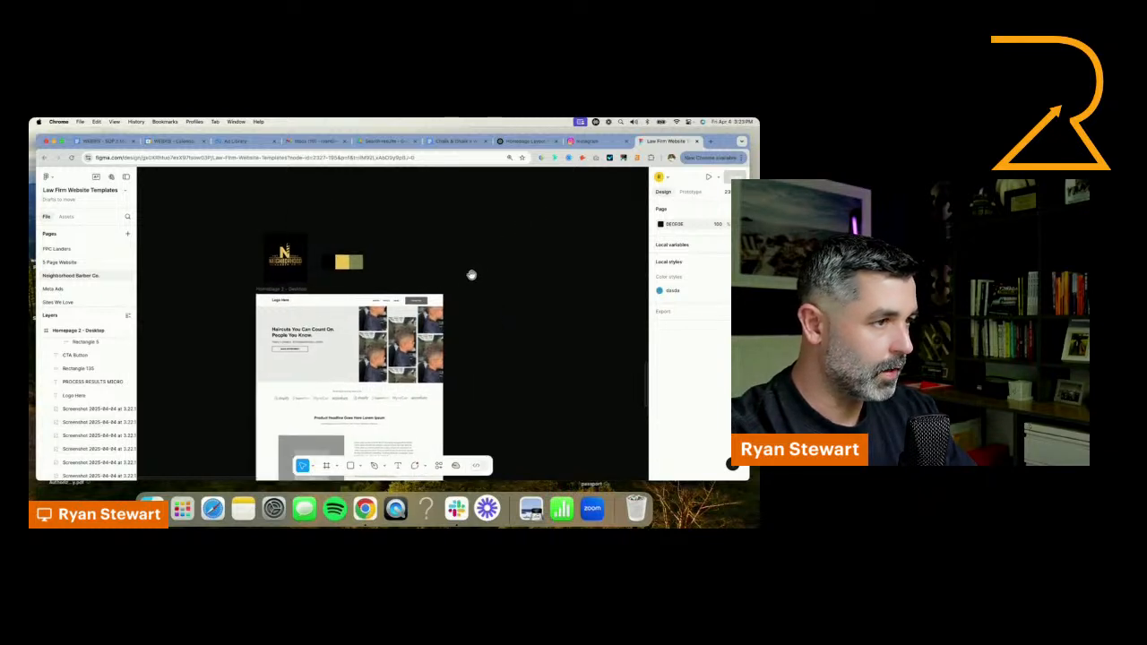
click(310, 334)
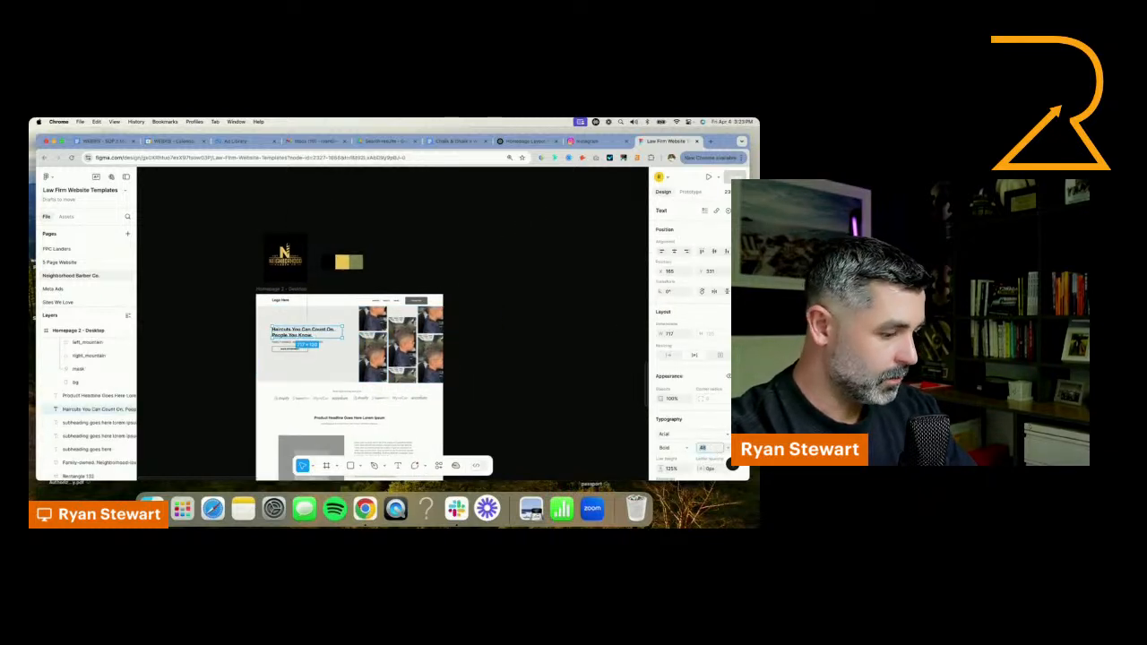
key(Return)
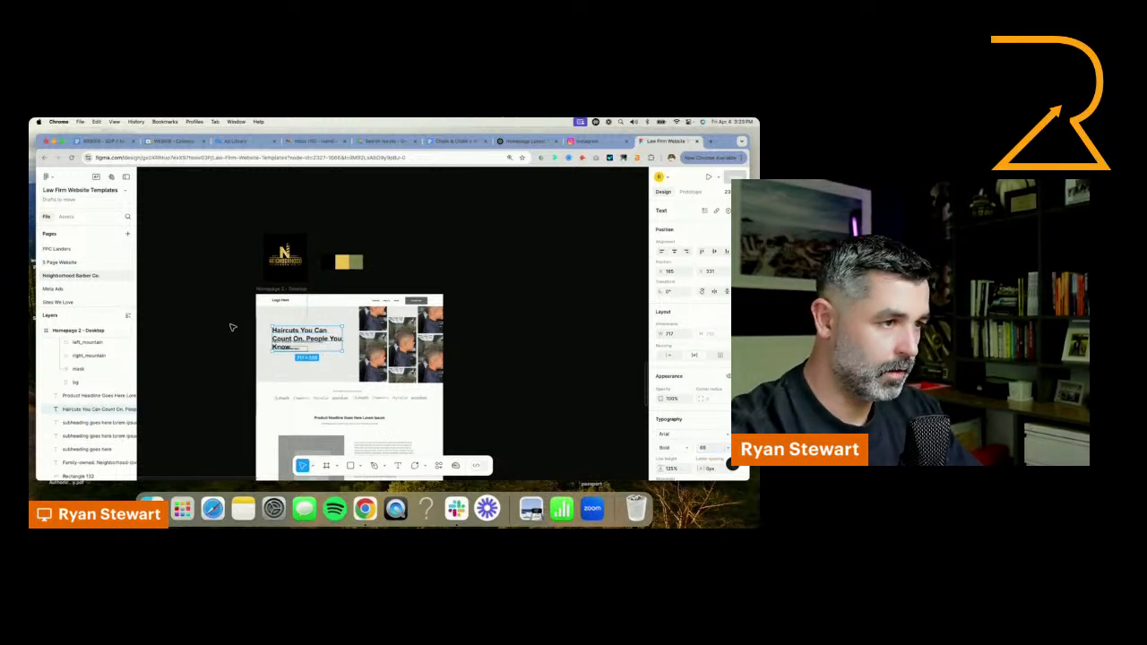
Widen the hero headline so it wraps onto two lines and align it with the subheading and button beneath it
scroll(320, 344, up, 1)
scroll(319, 346, up, 2)
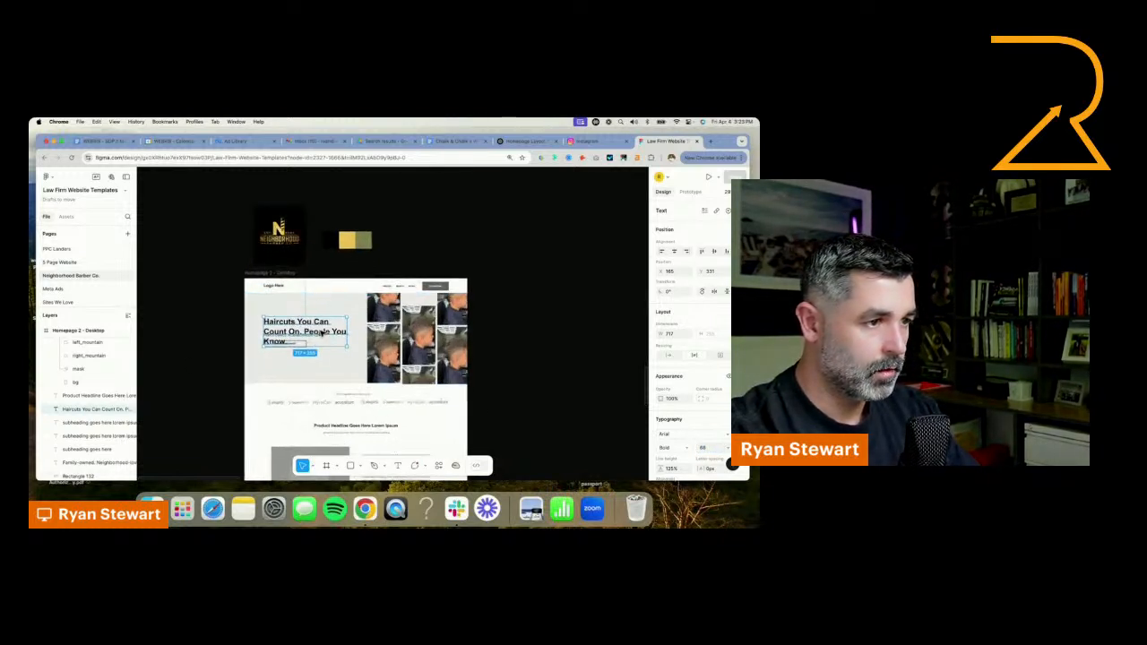
mouse_move(322, 334)
mouse_down()
mouse_move(362, 320)
mouse_move(310, 325)
mouse_move(302, 341)
mouse_up()
shift+click(308, 336)
shift+click(300, 344)
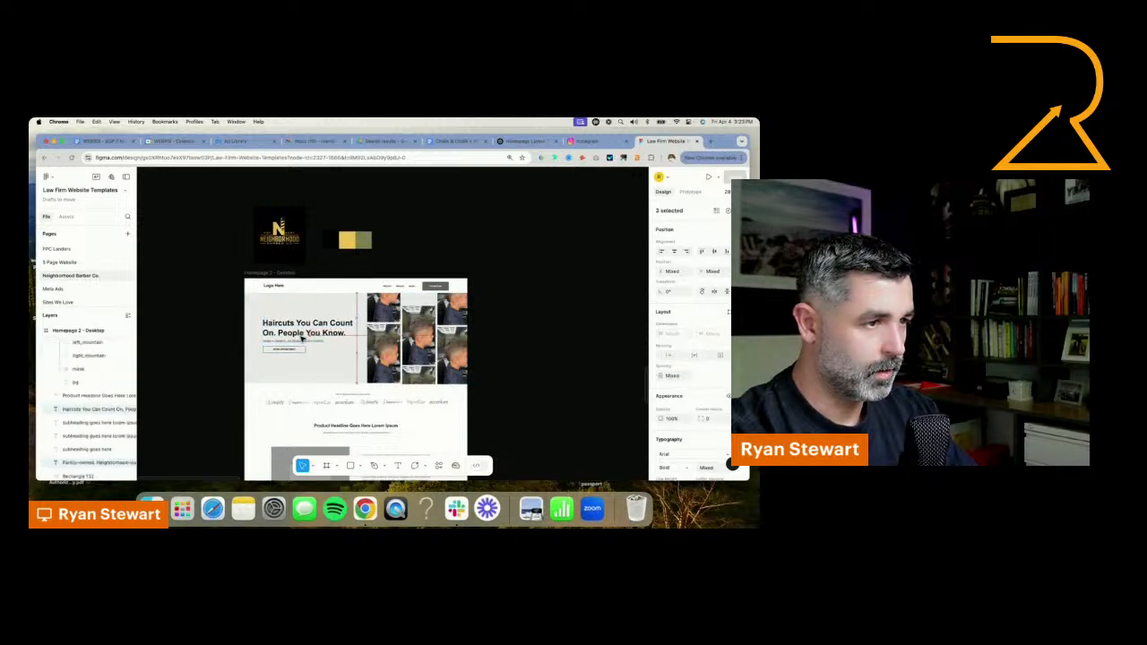
click(579, 294)
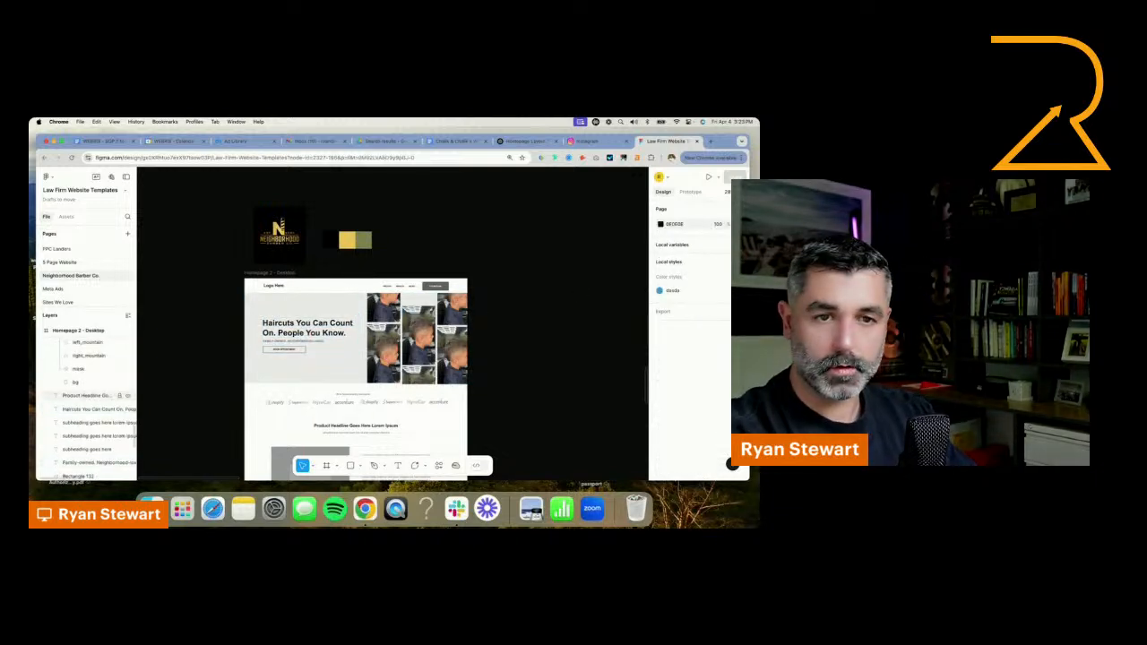
Delete the client logo strip and its caption below the hero section
scroll(568, 305, down, 3)
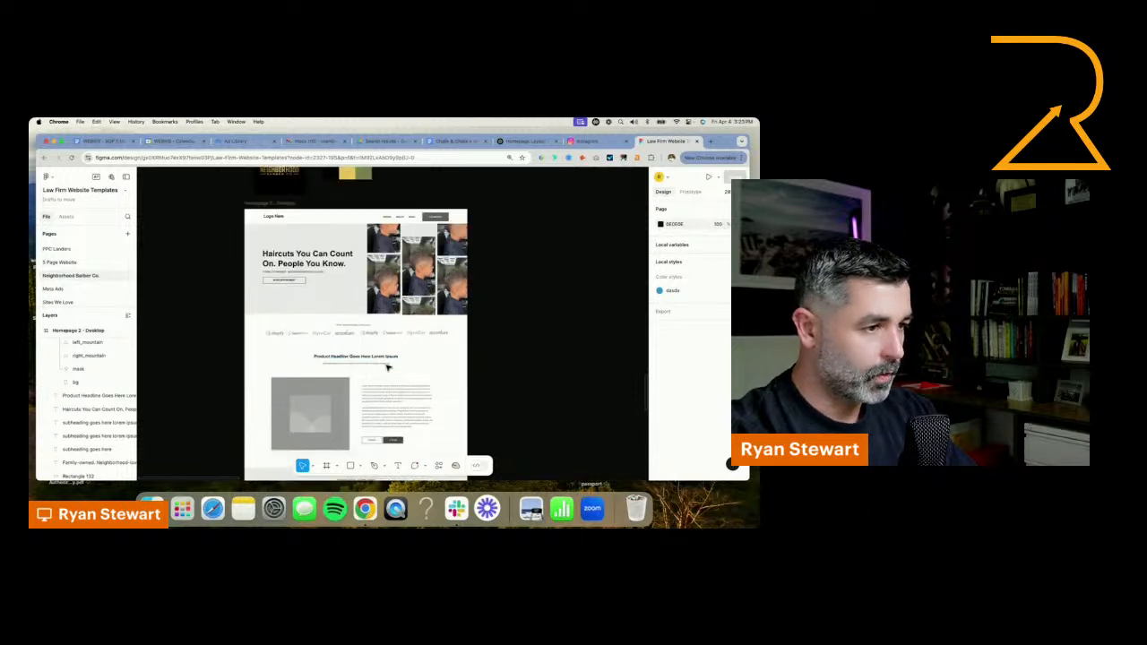
click(345, 337)
key(Delete)
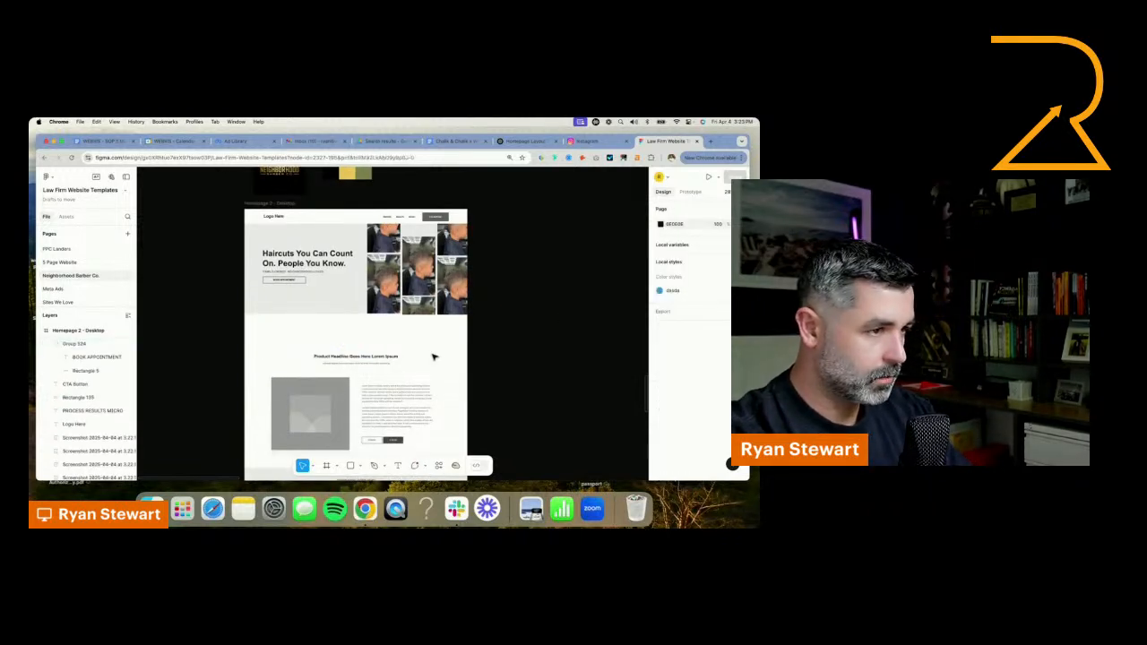
Move the product section's headline, subheading, image placeholder and text group off the page onto the canvas beside the frame
click(388, 360)
shift+click(387, 366)
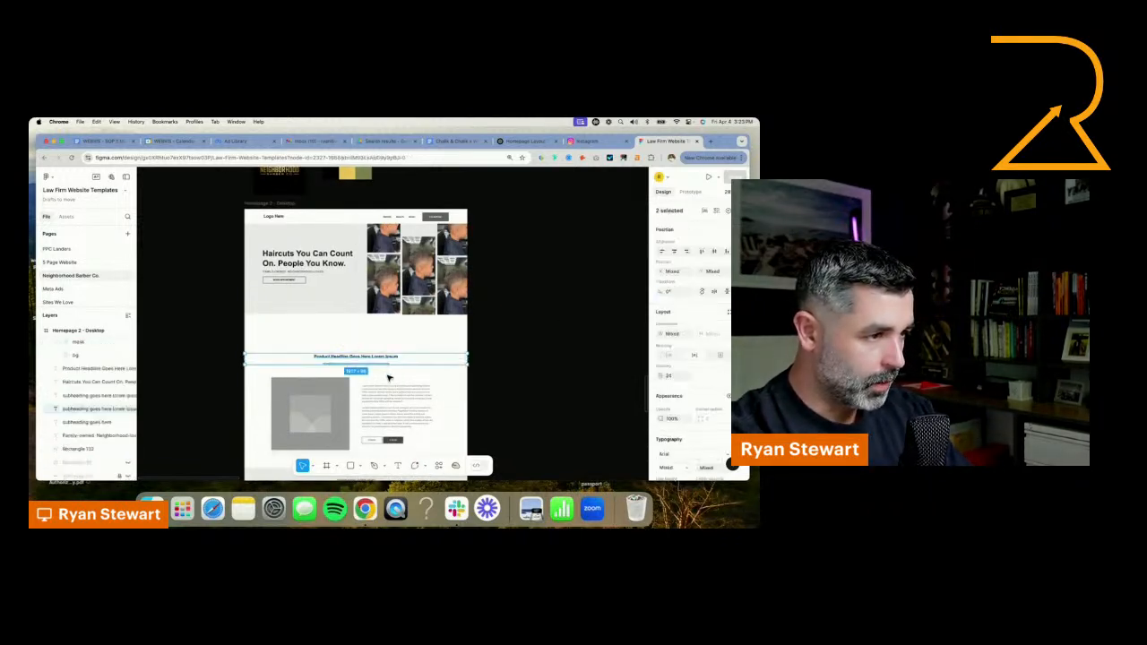
shift+click(389, 409)
shift+click(314, 417)
shift+click(348, 390)
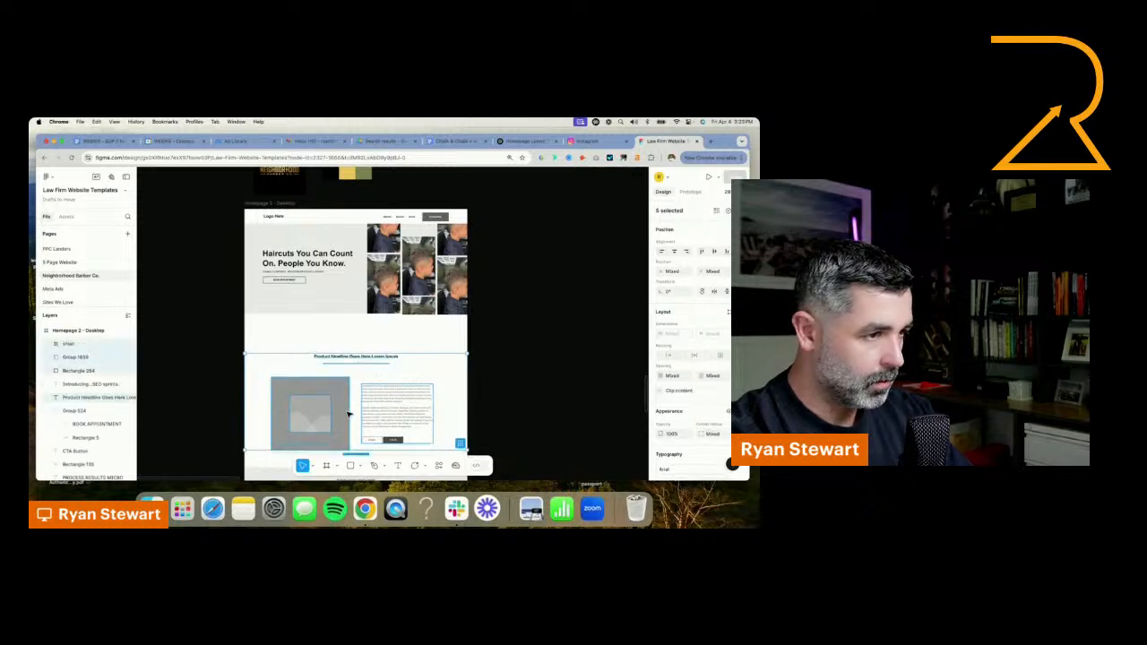
drag(348, 411, 415, 383)
scroll(318, 387, down, 5)
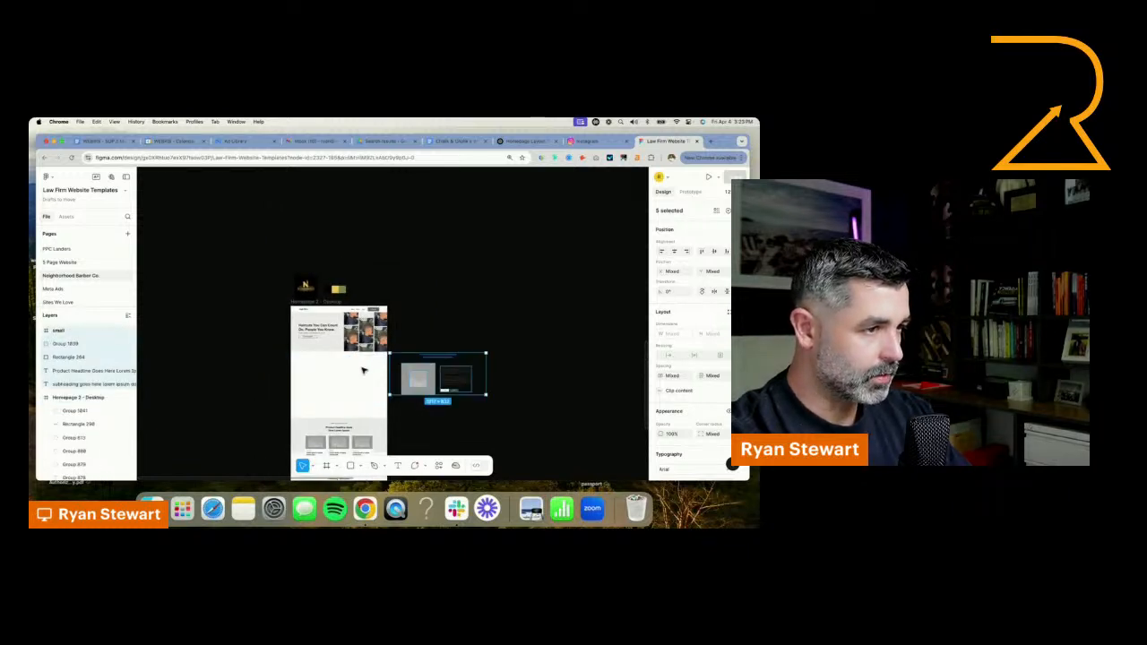
scroll(358, 366, up, 5)
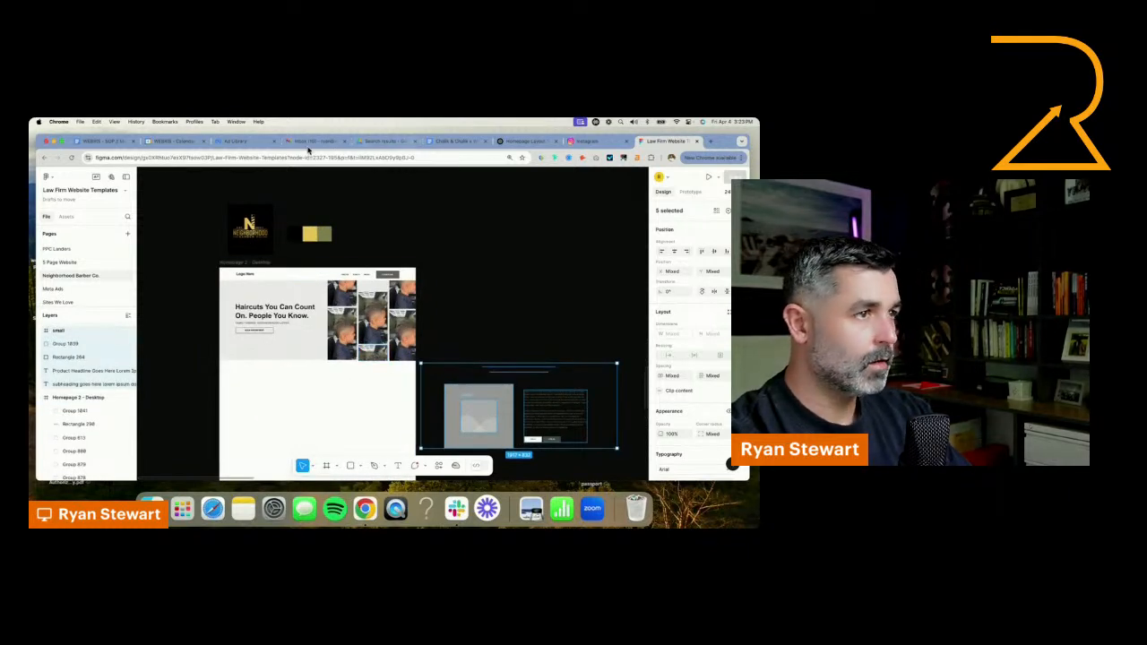
Switch to ChatGPT and copy the Welcome Message / About section copy, starting from "Welcome to Neighborhood Barber Co."
click(502, 141)
scroll(403, 383, down, 3)
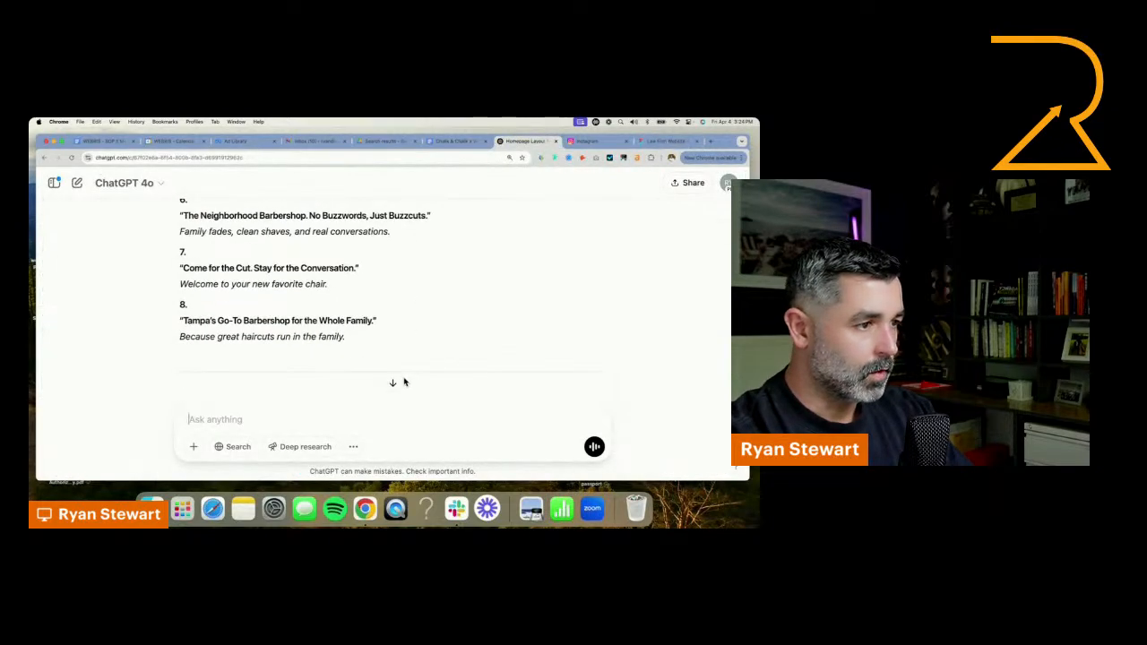
scroll(394, 384, down, 10)
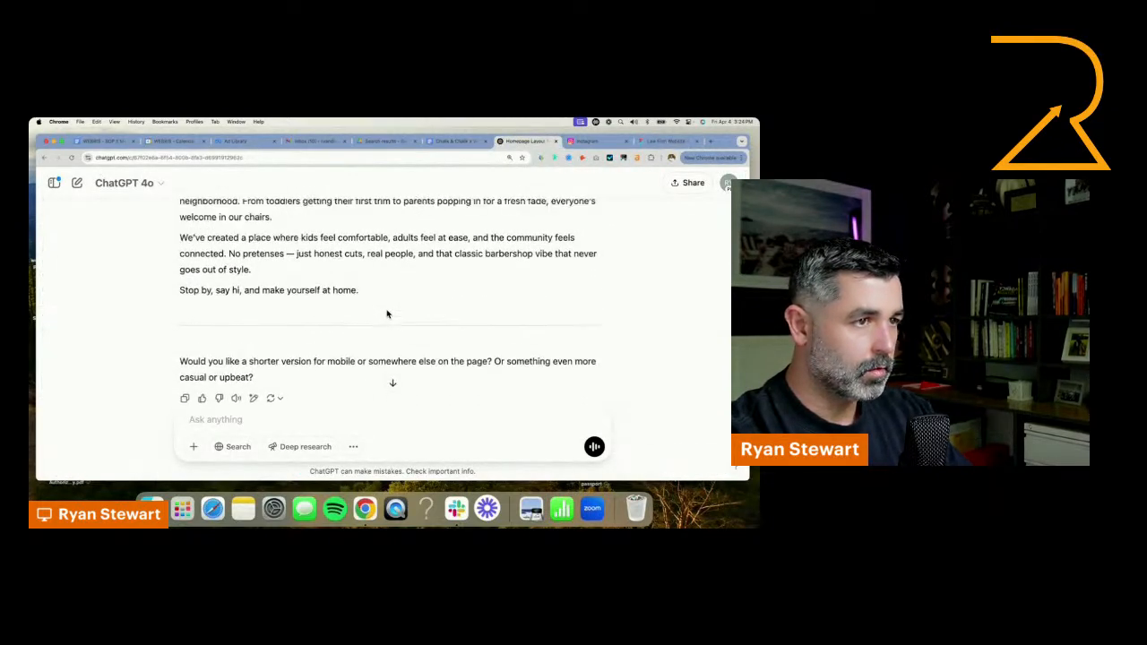
scroll(389, 340, up, 5)
scroll(391, 376, down, 3)
drag(376, 360, 165, 388)
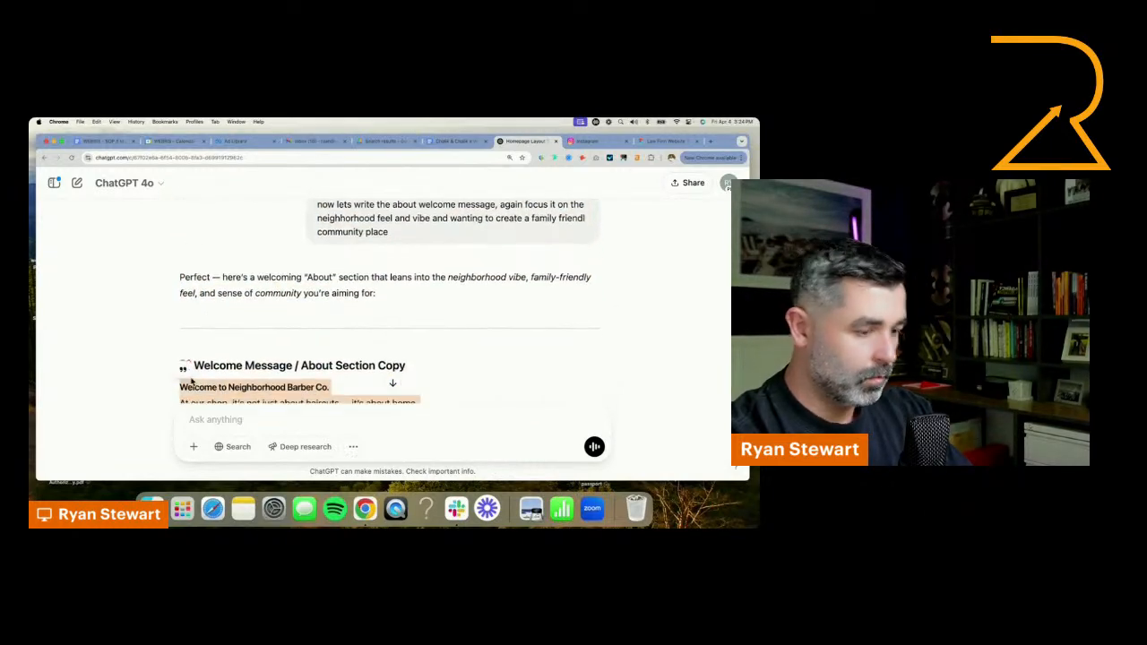
Back in Figma, place the product section directly below the hero and replace its lorem ipsum body with the copied welcome message
click(659, 141)
drag(467, 398, 269, 401)
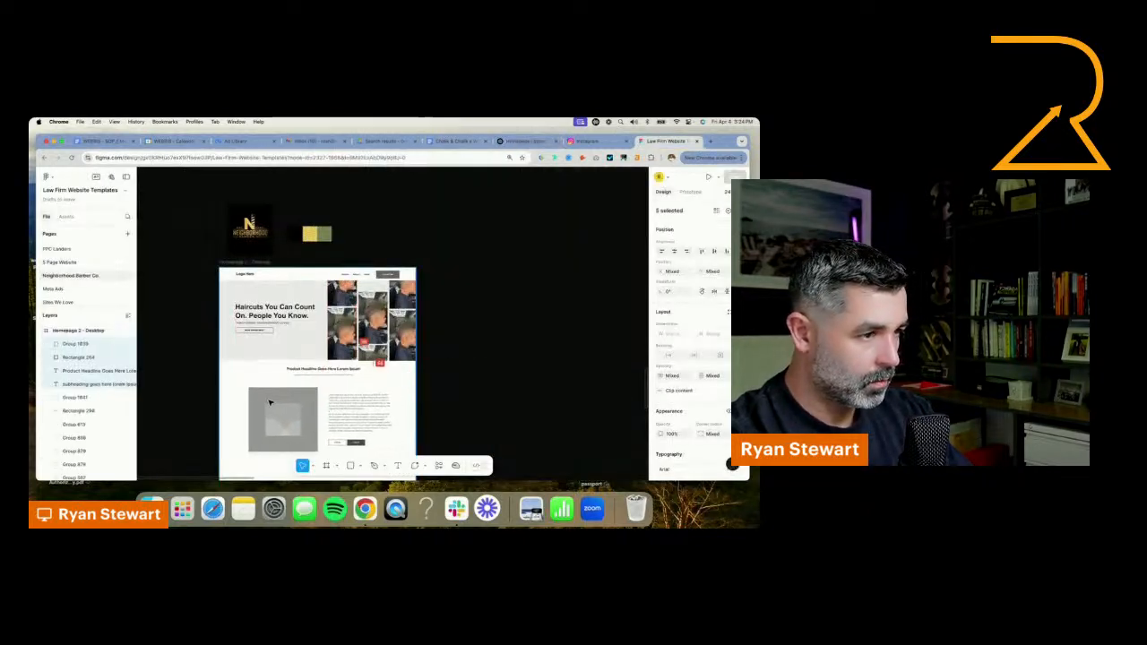
click(369, 403)
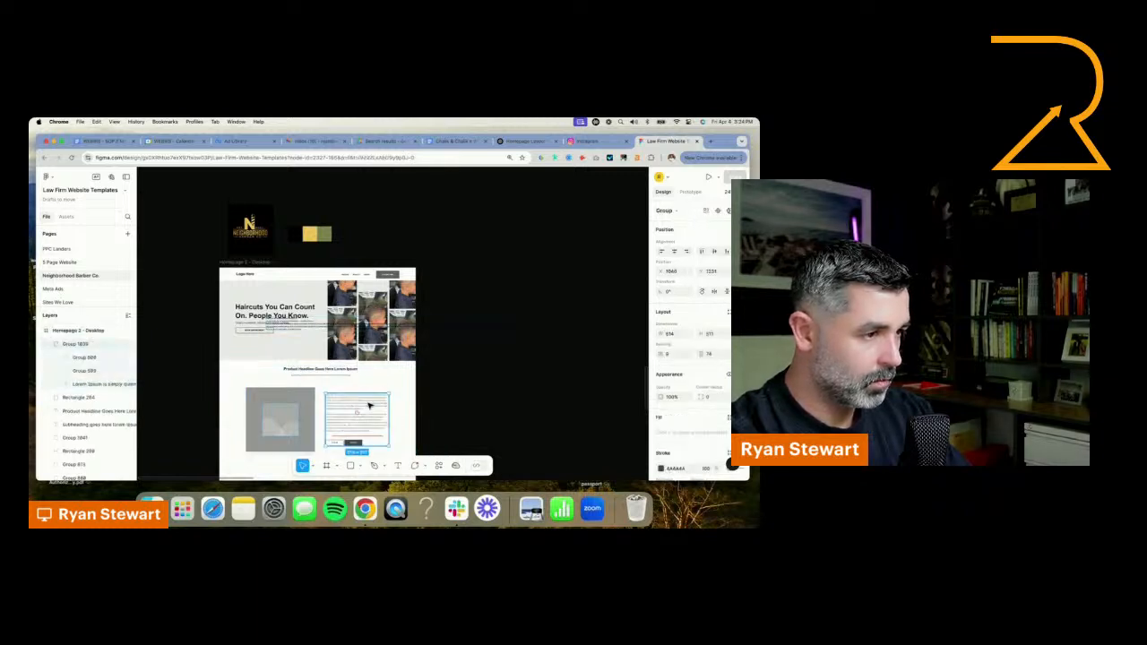
scroll(318, 427, up, 5)
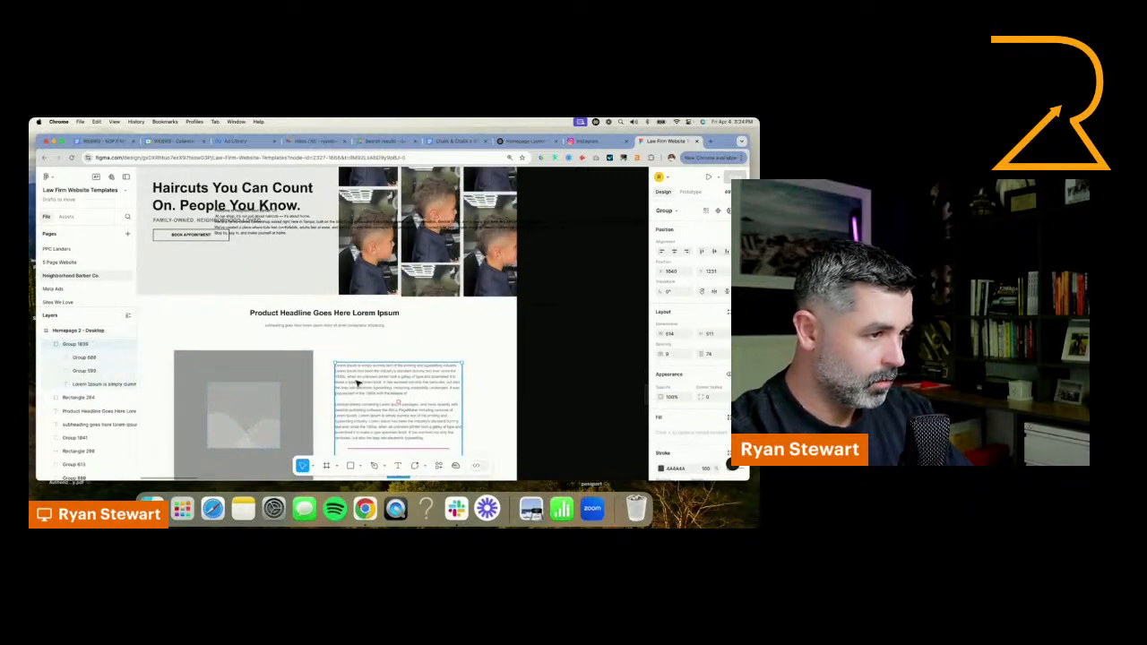
double_click(357, 383)
key(super+v)
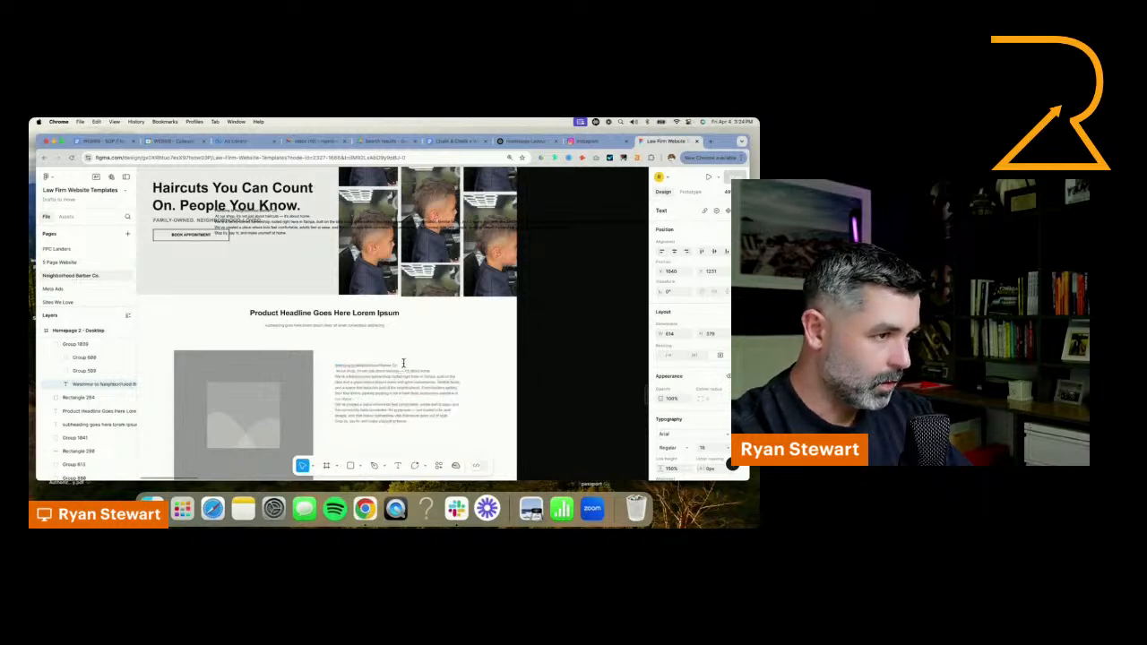
Move the line "Welcome to Neighborhood Barber Co." from the body text into the section headline and delete the placeholder subheading
drag(404, 363, 238, 369)
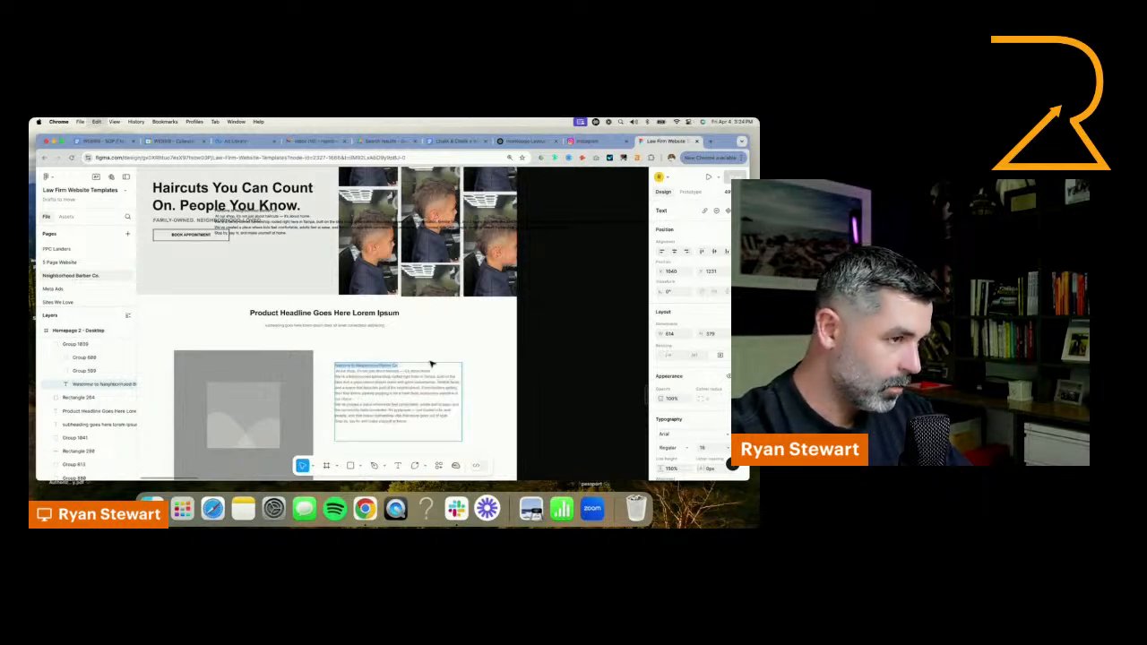
key(super+x)
click(371, 314)
key(super+v)
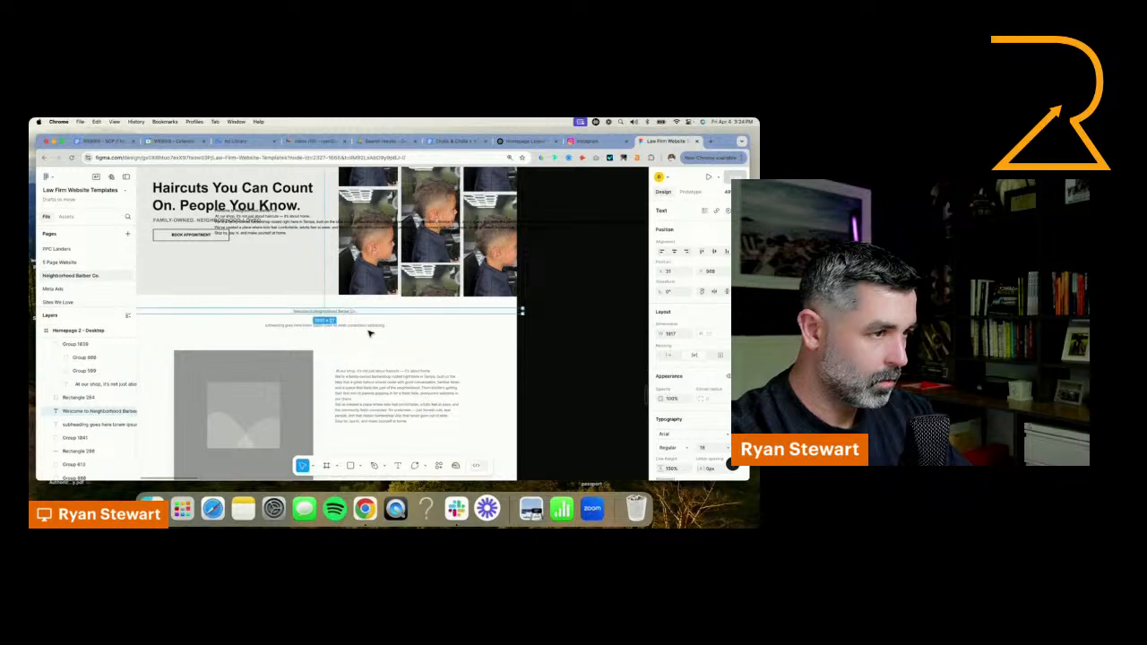
click(370, 328)
key(BackSpace)
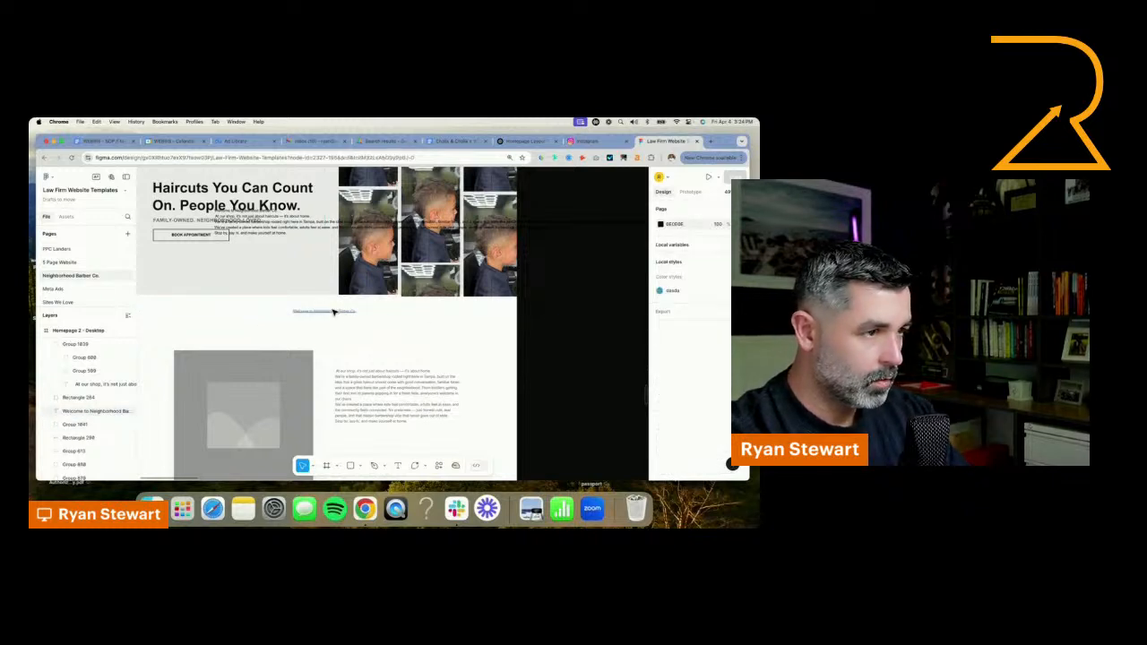
Narrow the welcome headline to about 579 px, left-align its text and place it just above the body text
click(333, 311)
drag(506, 311, 245, 311)
drag(172, 312, 394, 355)
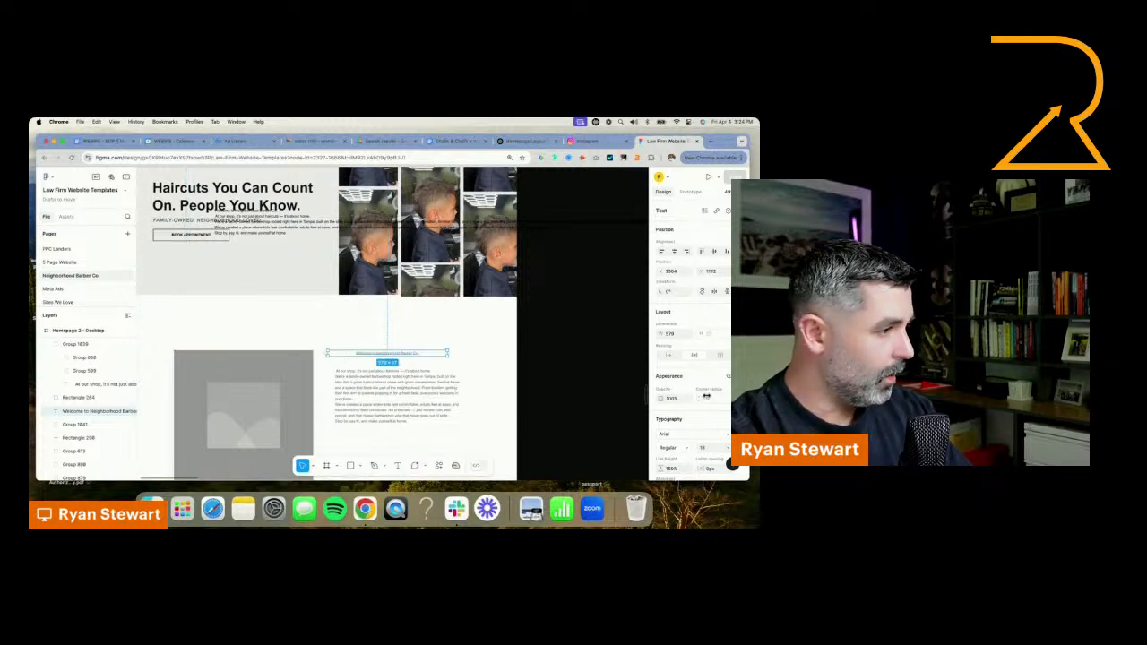
scroll(707, 412, down, 2)
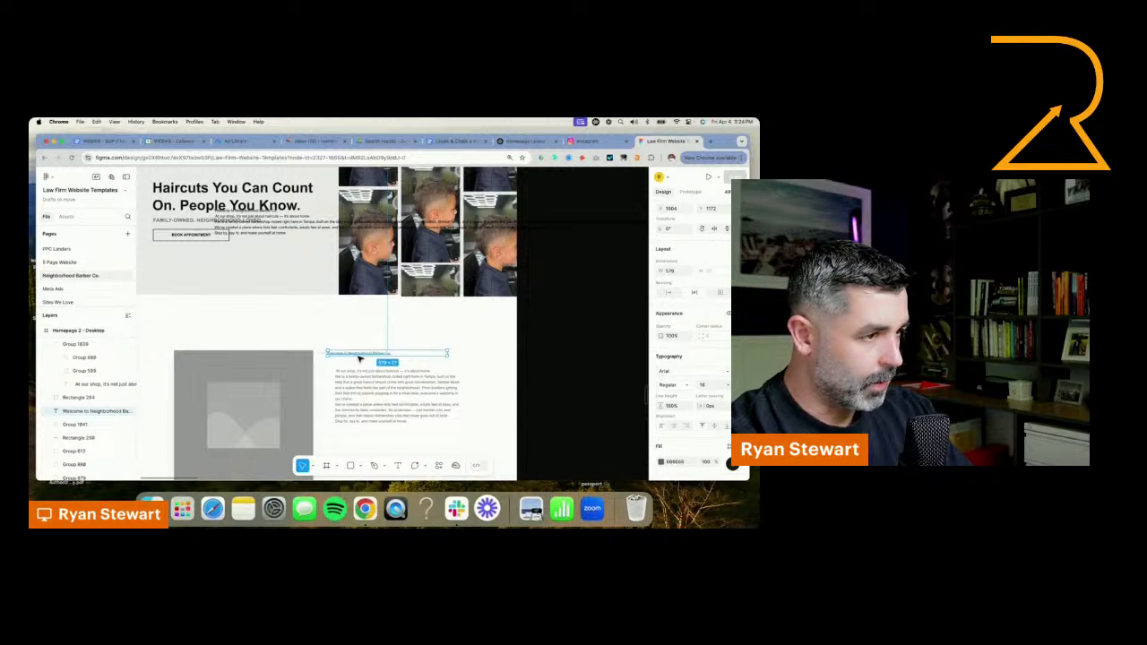
drag(359, 358, 367, 364)
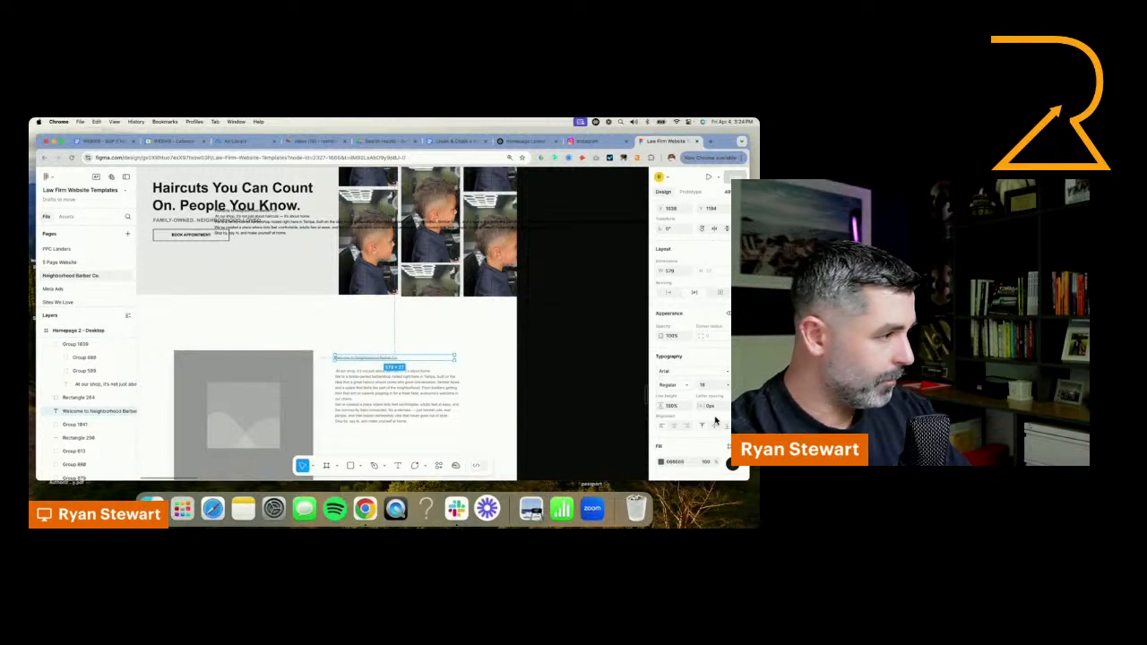
Make the welcome headline bold at size 36 and lower the body text box's top edge to about 323 px high beneath it
click(727, 387)
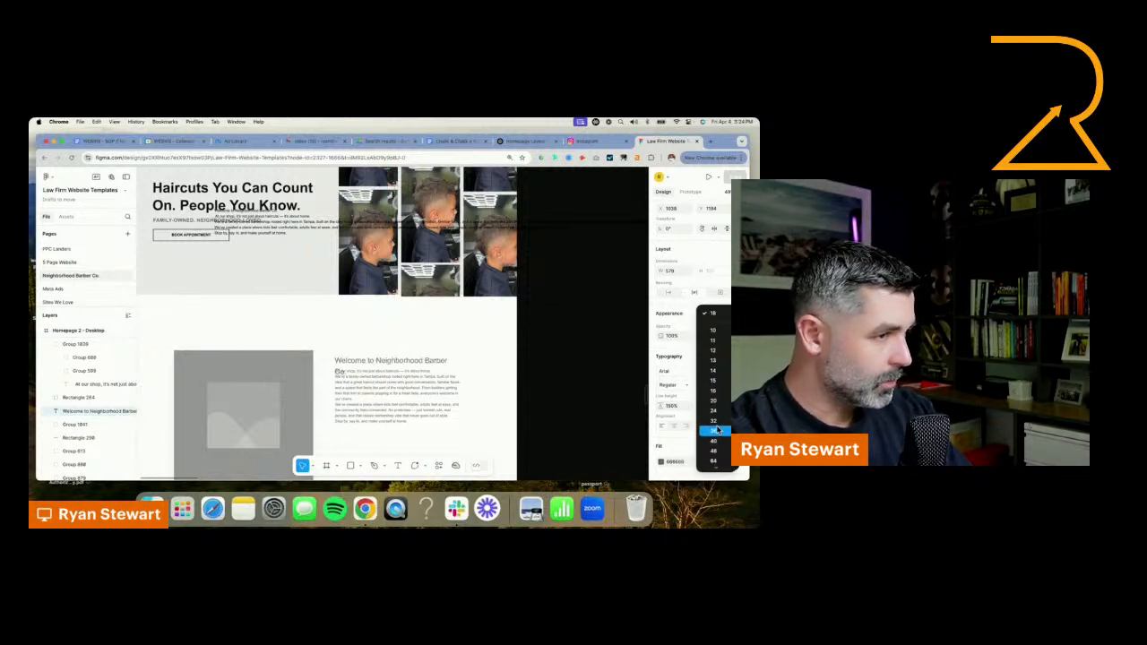
click(713, 437)
key(super+b)
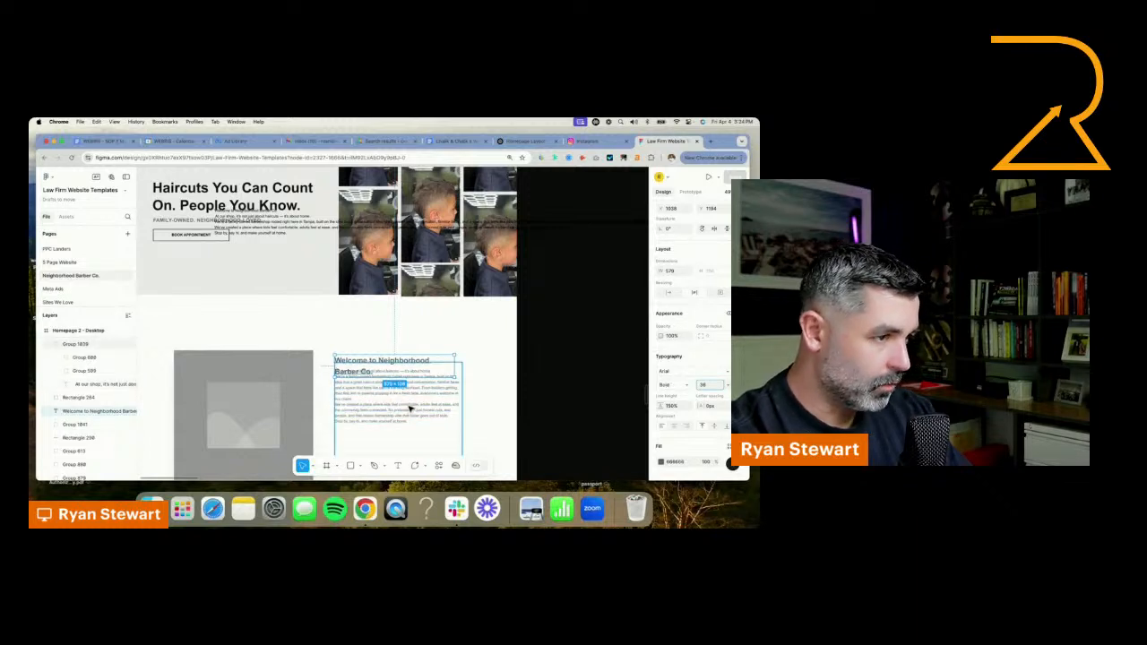
click(405, 392)
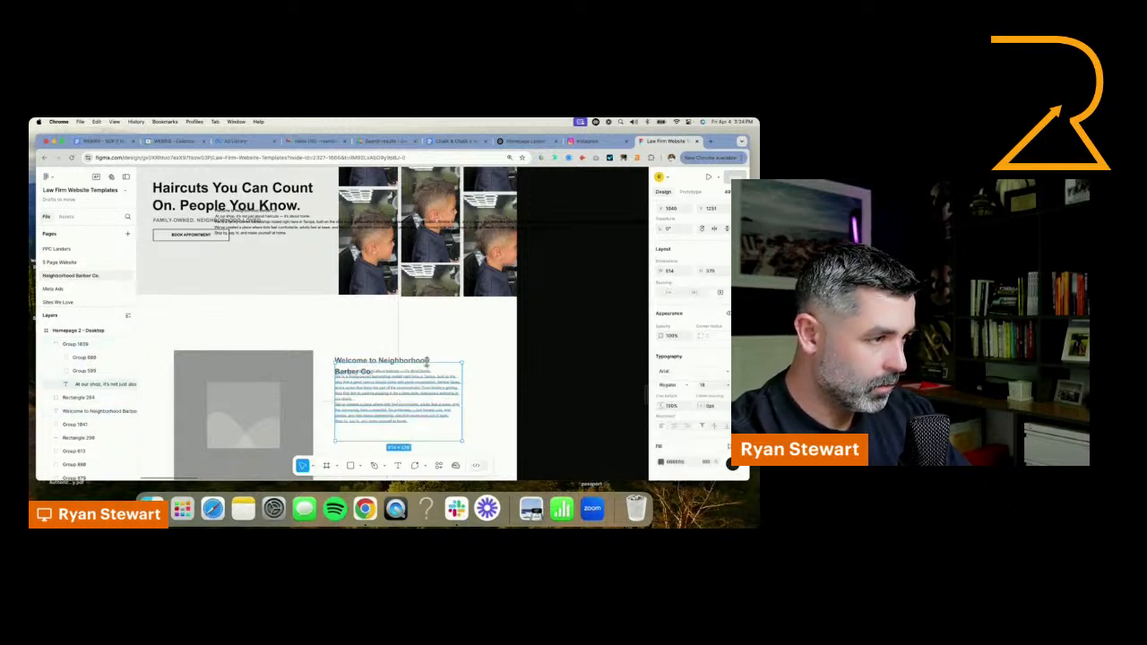
drag(427, 363, 428, 373)
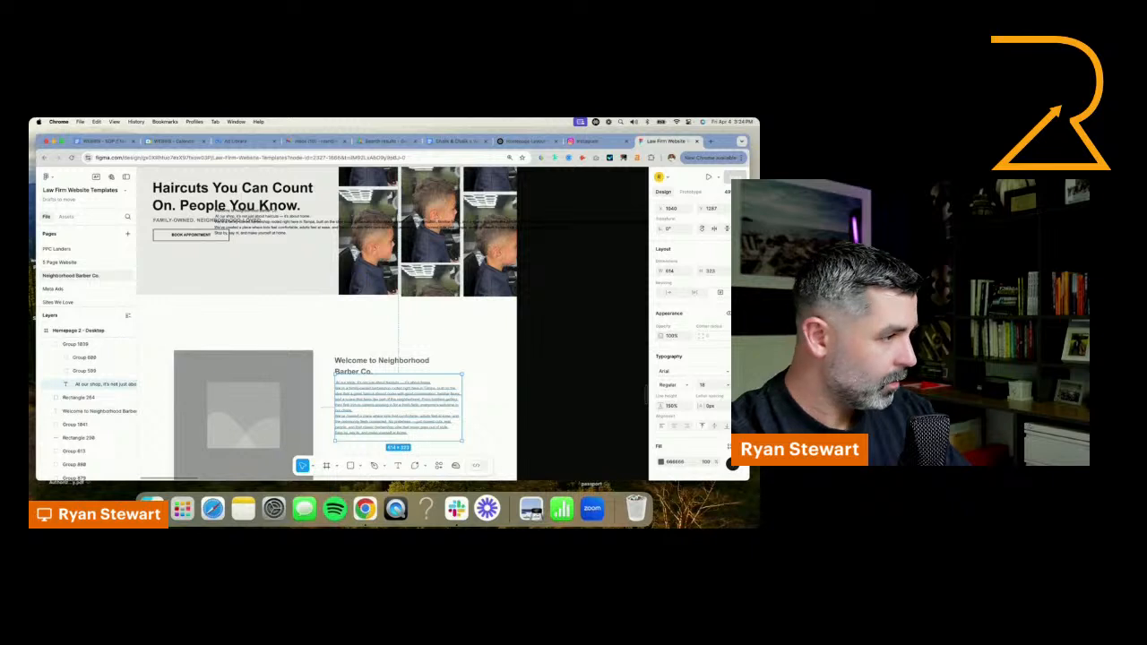
Remove the empty lead-in before "At our shop, it's not just about haircuts" so the welcome body text starts directly with that line
scroll(380, 382, up, 5)
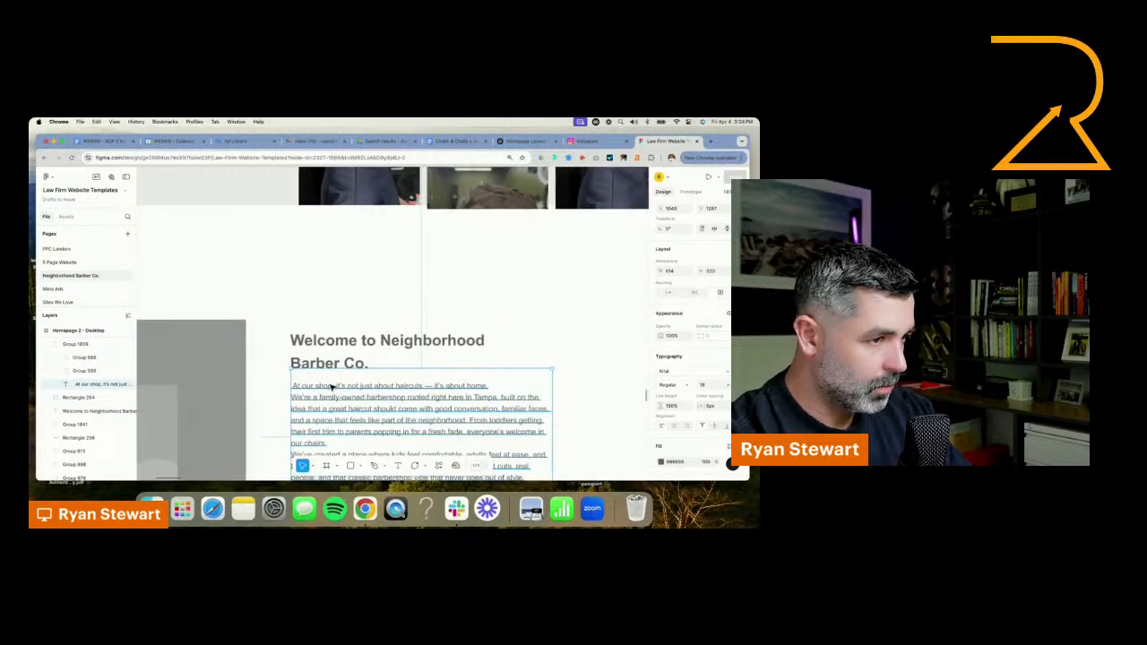
double_click(331, 385)
click(292, 386)
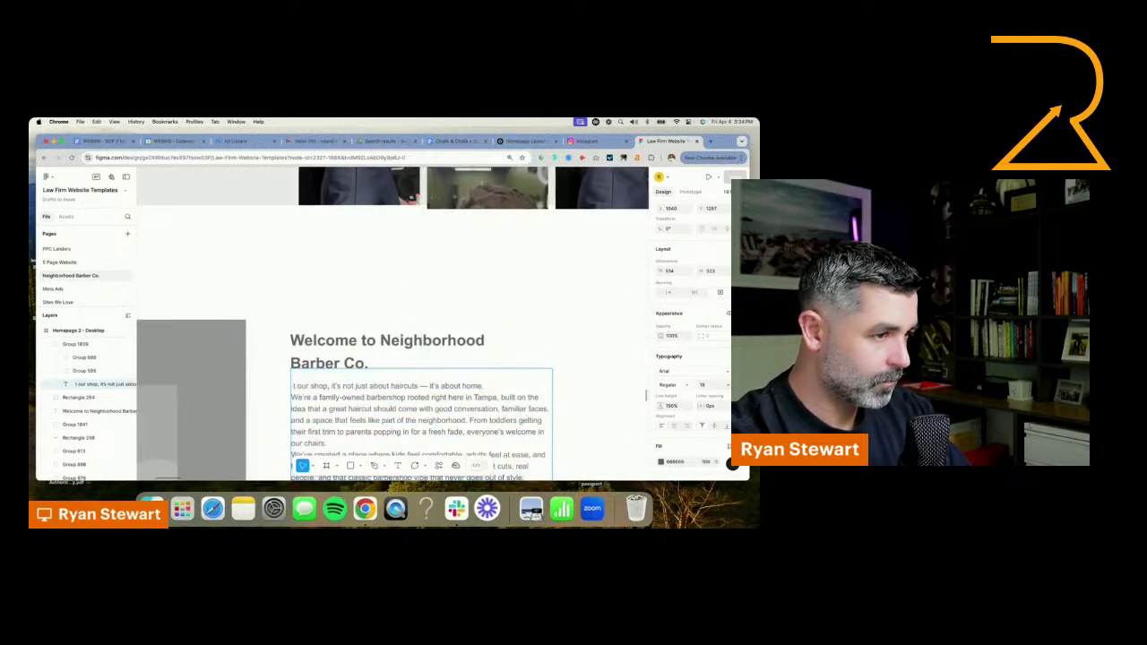
key(BackSpace)
text(A)
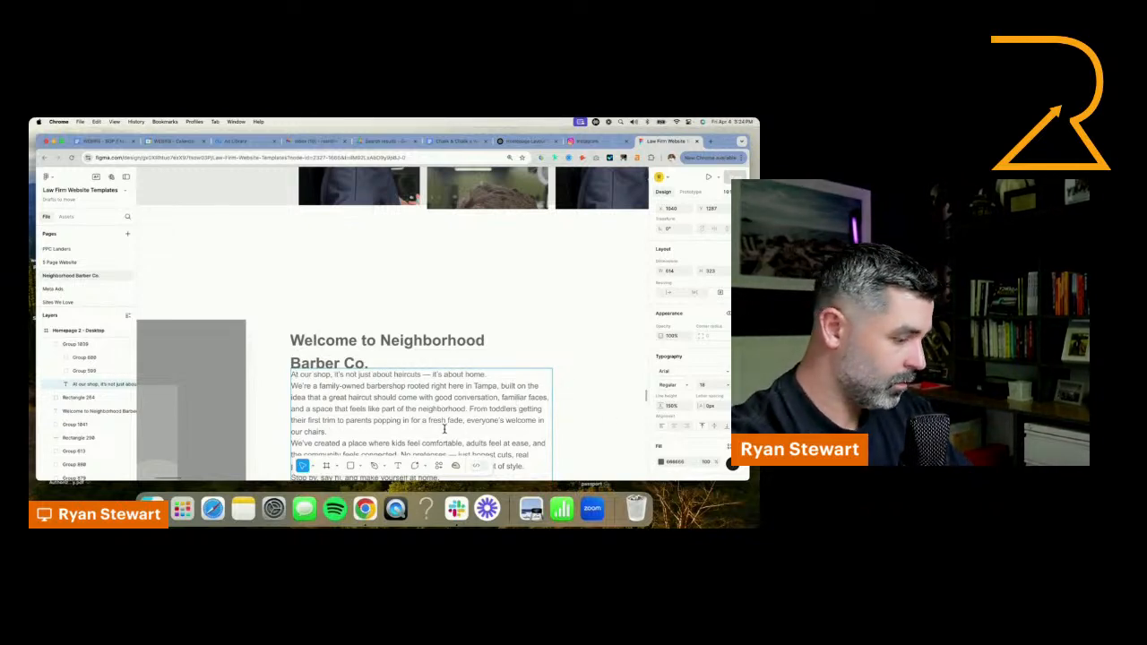
Separate the three main welcome paragraphs with blank lines and lower the body text box to clear the headline
key(Return)
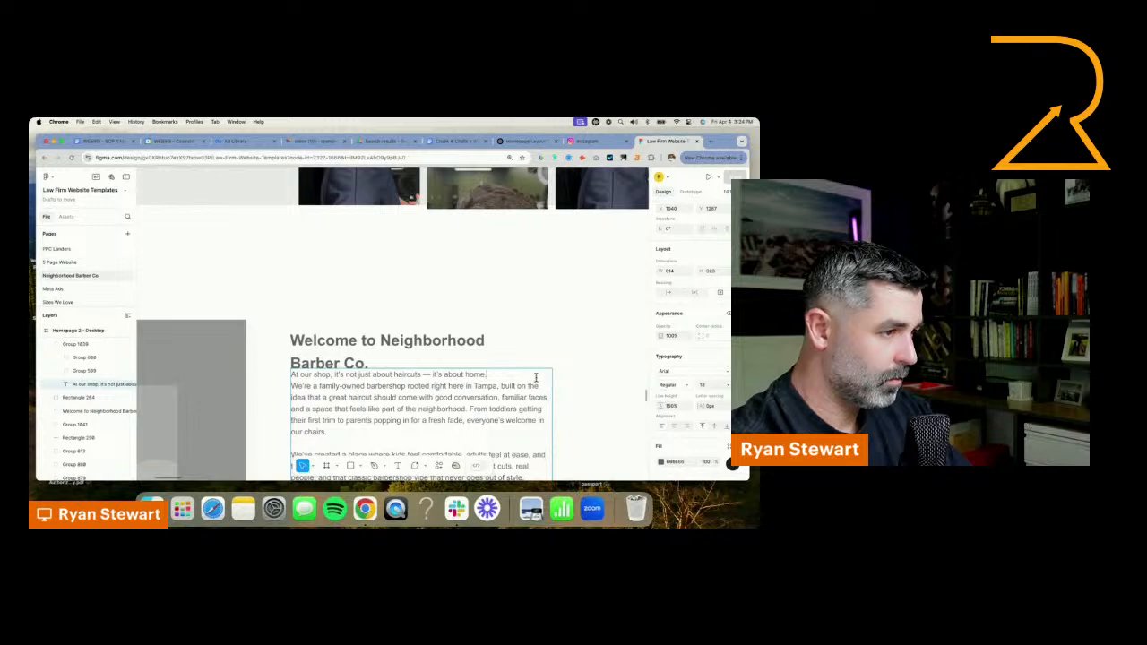
key(Return)
scroll(505, 398, down, 2)
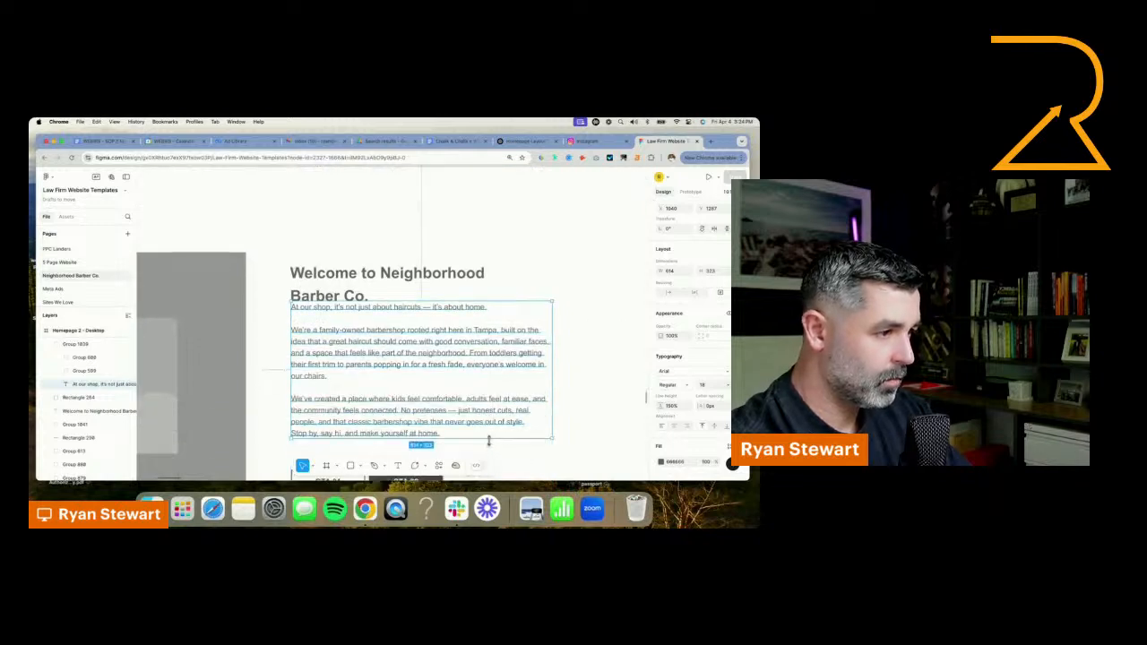
drag(488, 441, 489, 472)
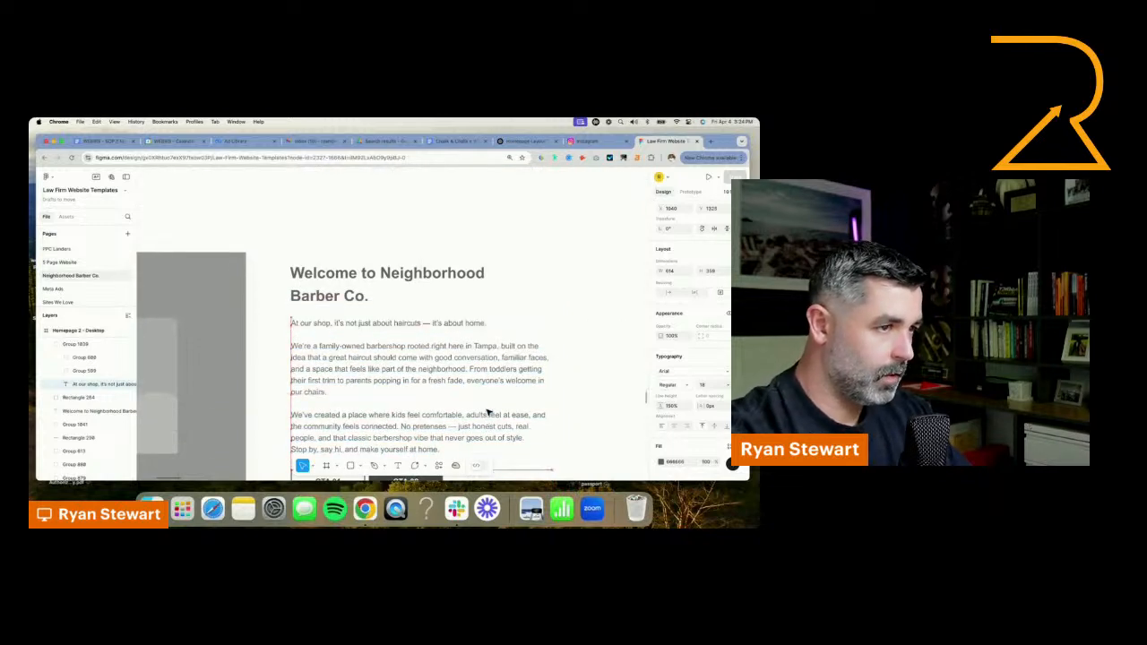
scroll(484, 390, down, 5)
shift+click(387, 370)
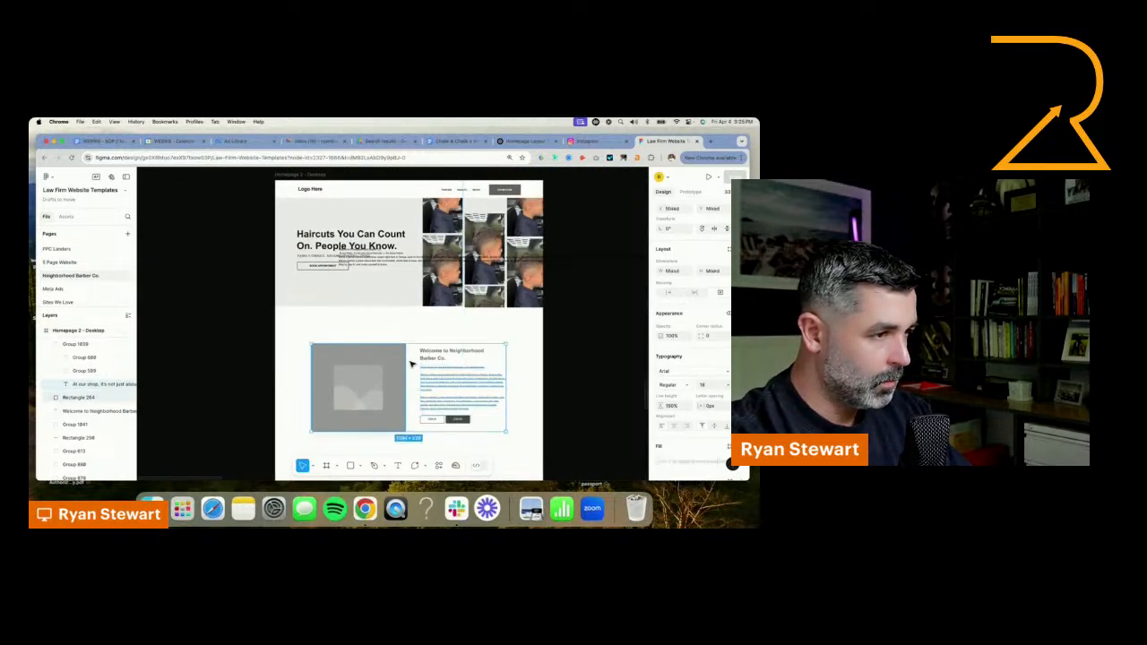
shift+click(435, 356)
right_click(433, 357)
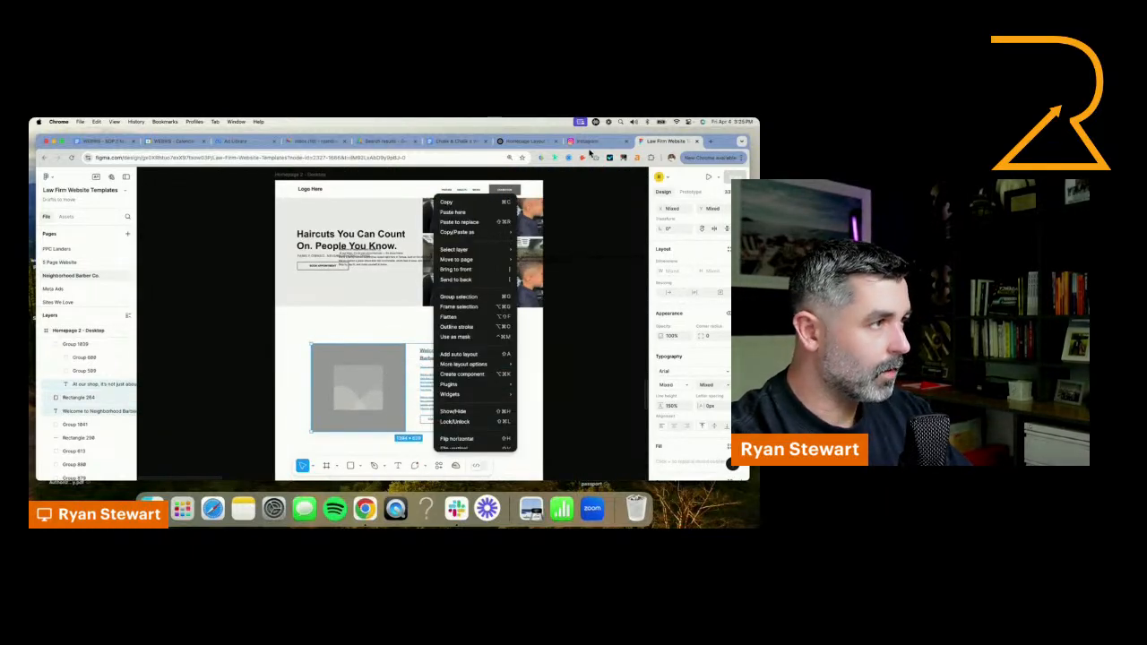
Switch to the barbershop's Instagram profile, open the pinned grand-opening post and capture a screenshot of its ribbon-cutting group photo
click(586, 141)
click(690, 259)
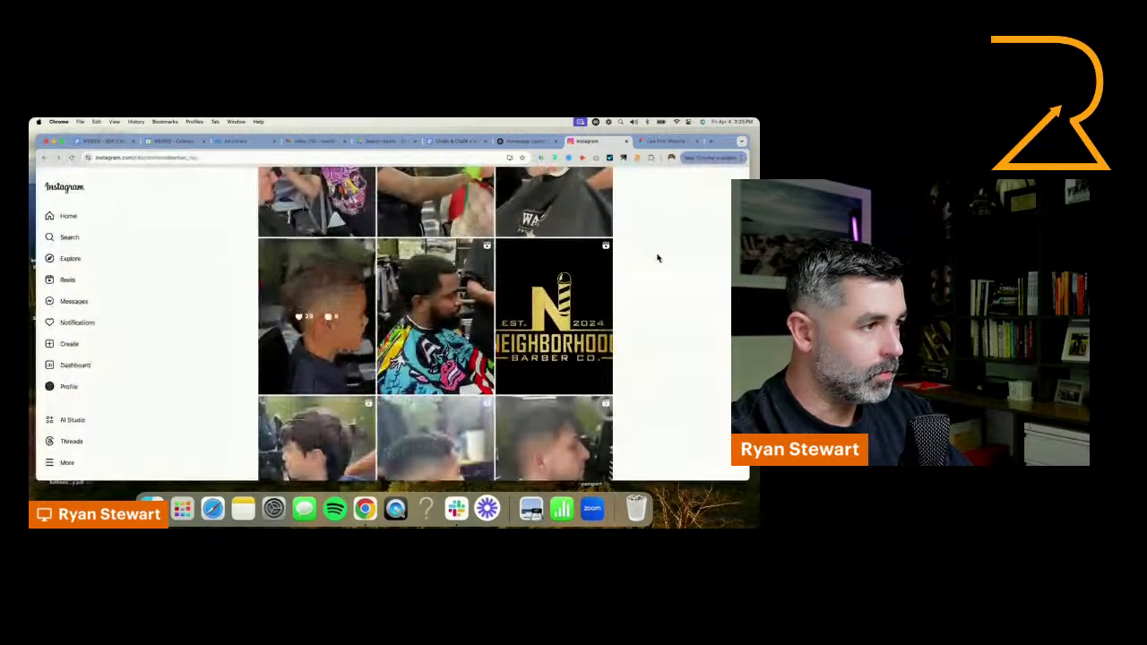
scroll(645, 295, up, 10)
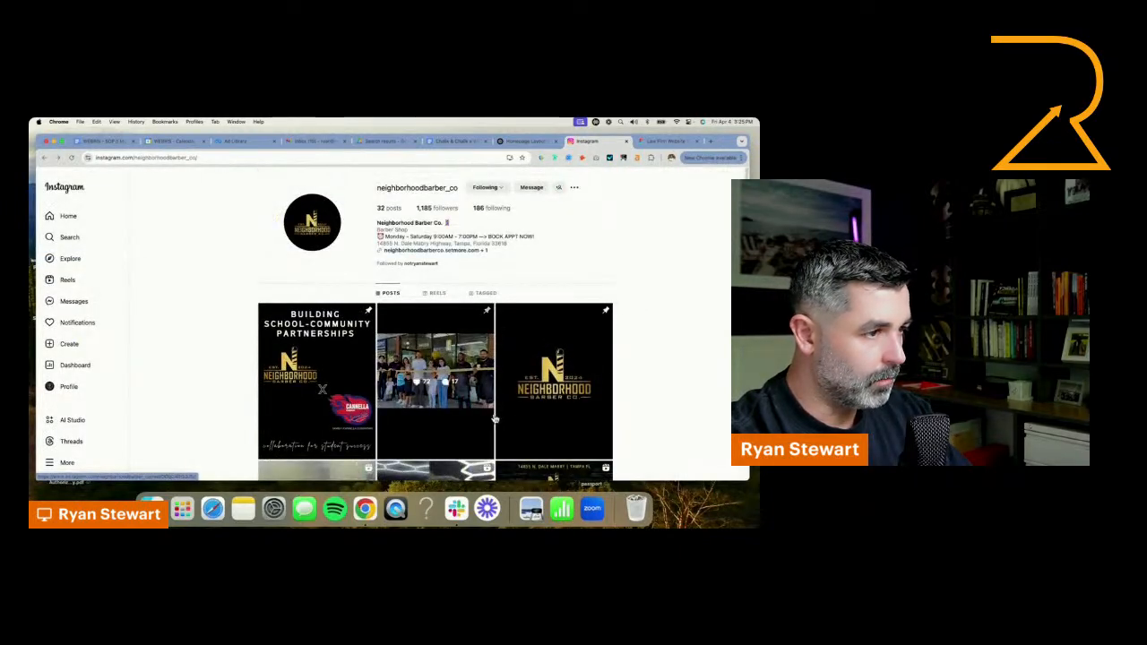
click(408, 358)
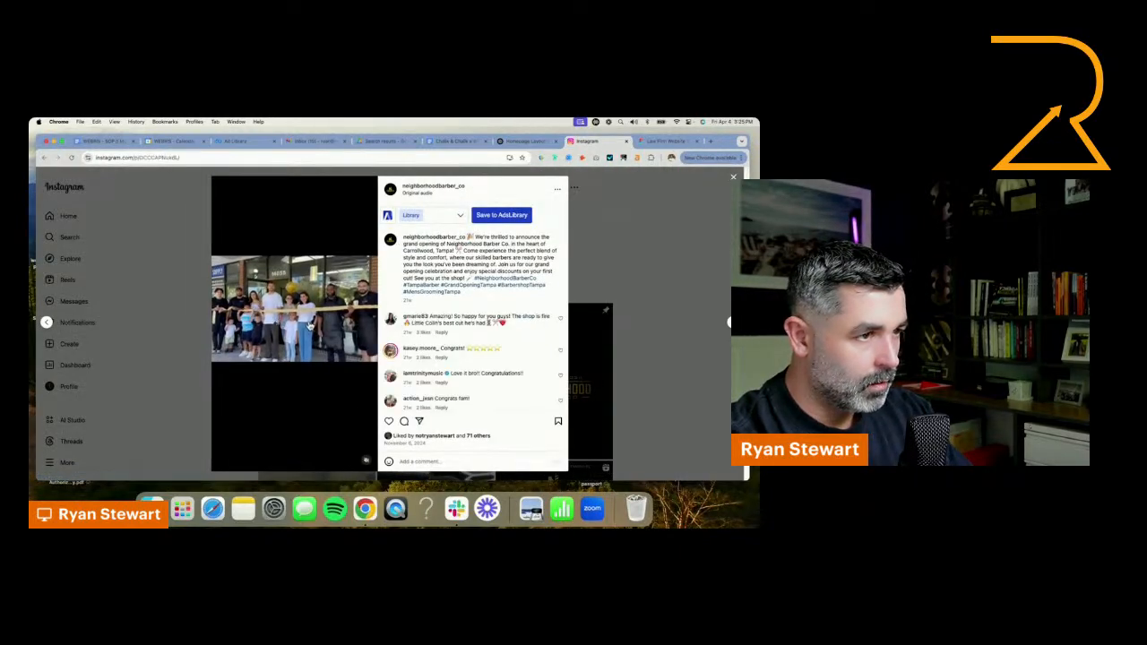
key(super+equal)
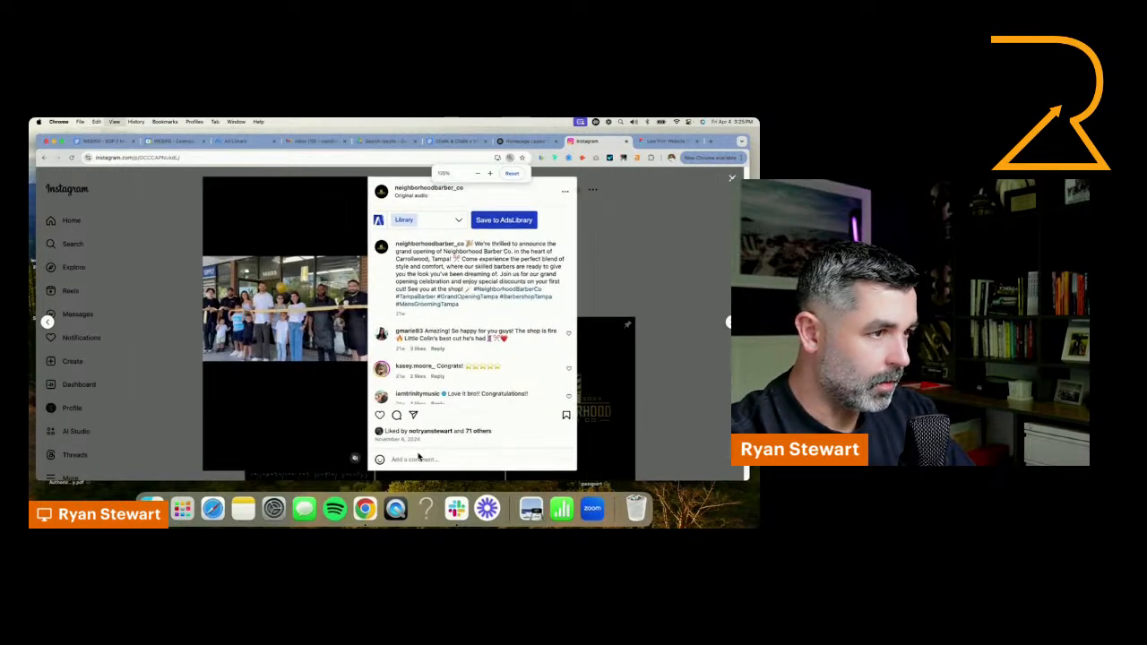
key(super+minus)
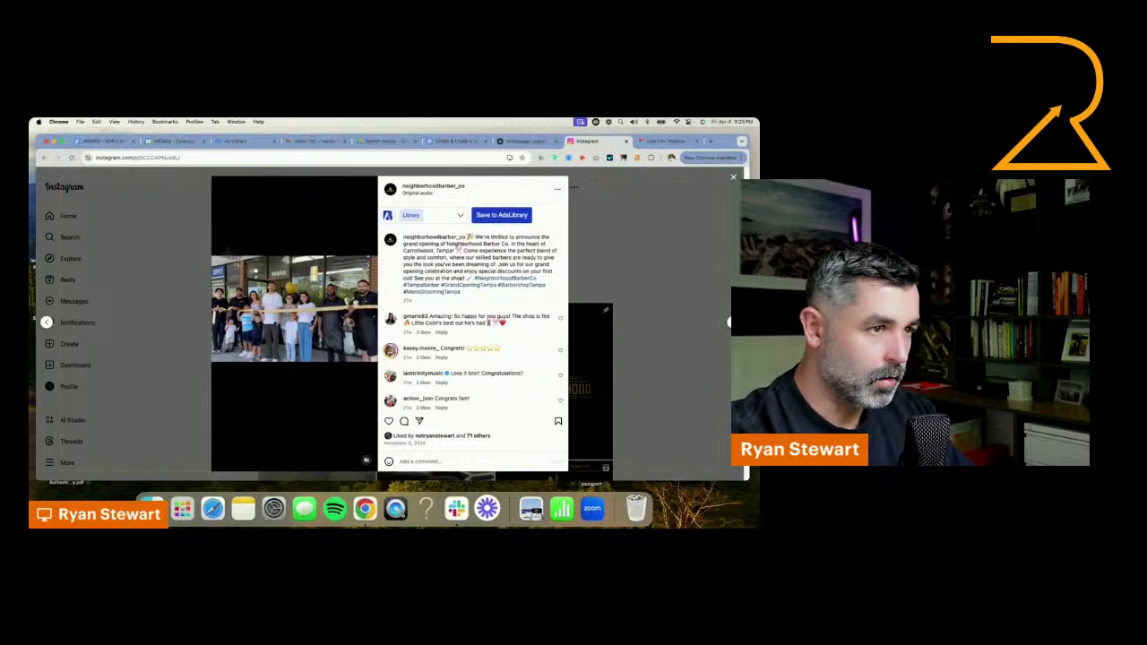
drag(229, 255, 351, 362)
click(704, 239)
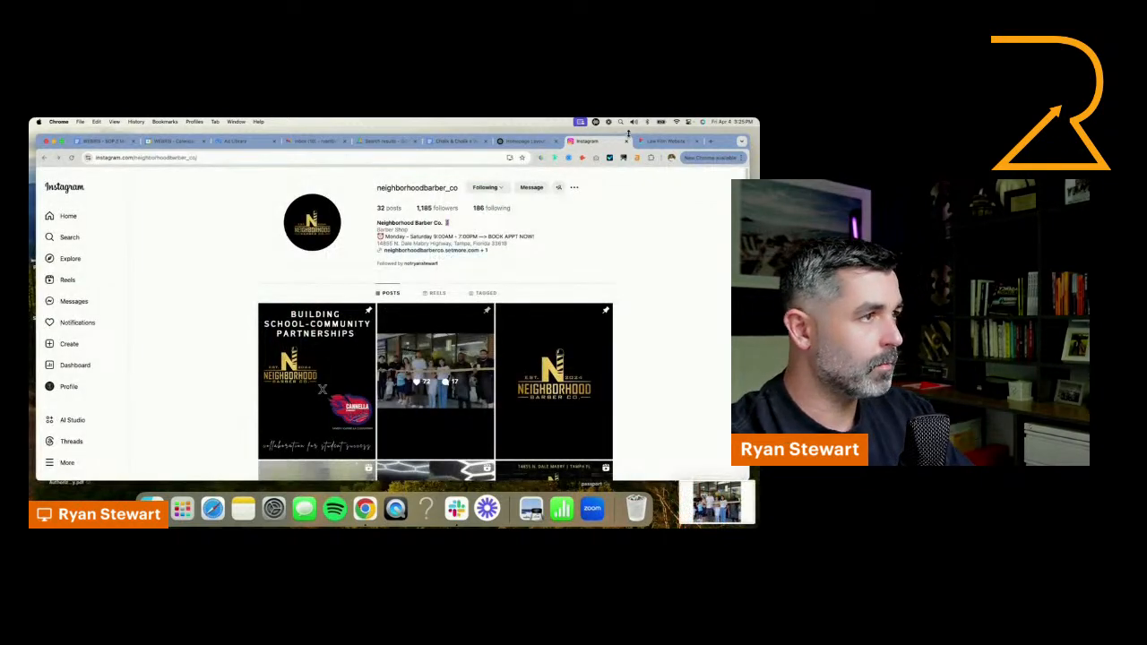
Back in Figma, fill the grey image placeholder beside the welcome text with the newest screenshot from the Desktop folder
click(664, 140)
click(391, 388)
click(391, 370)
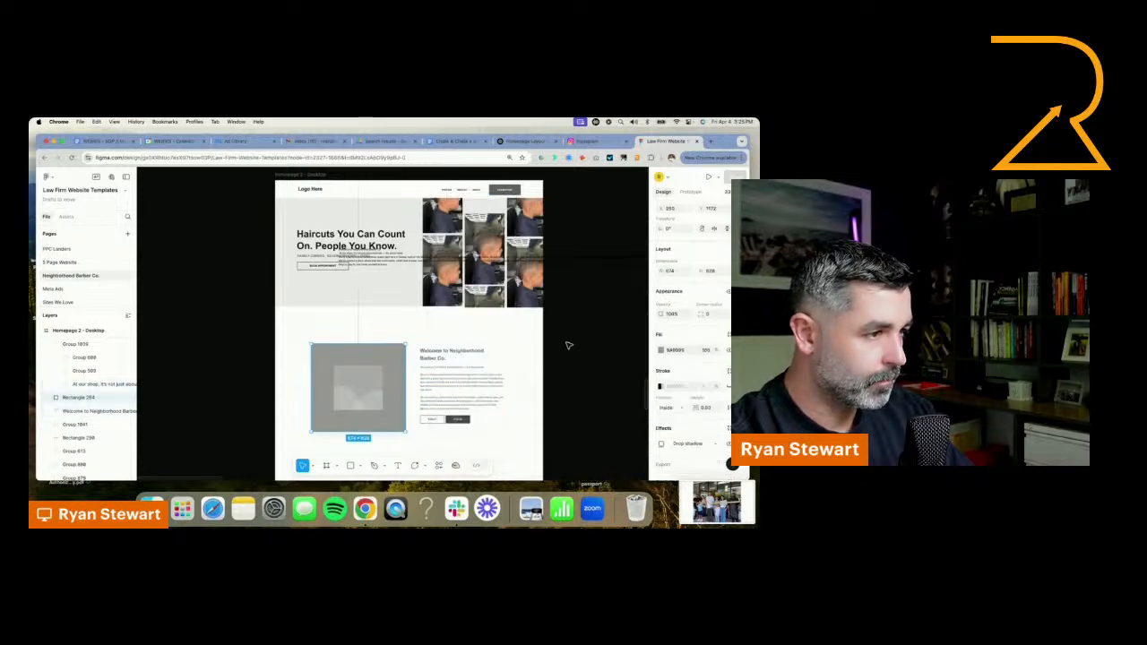
click(660, 351)
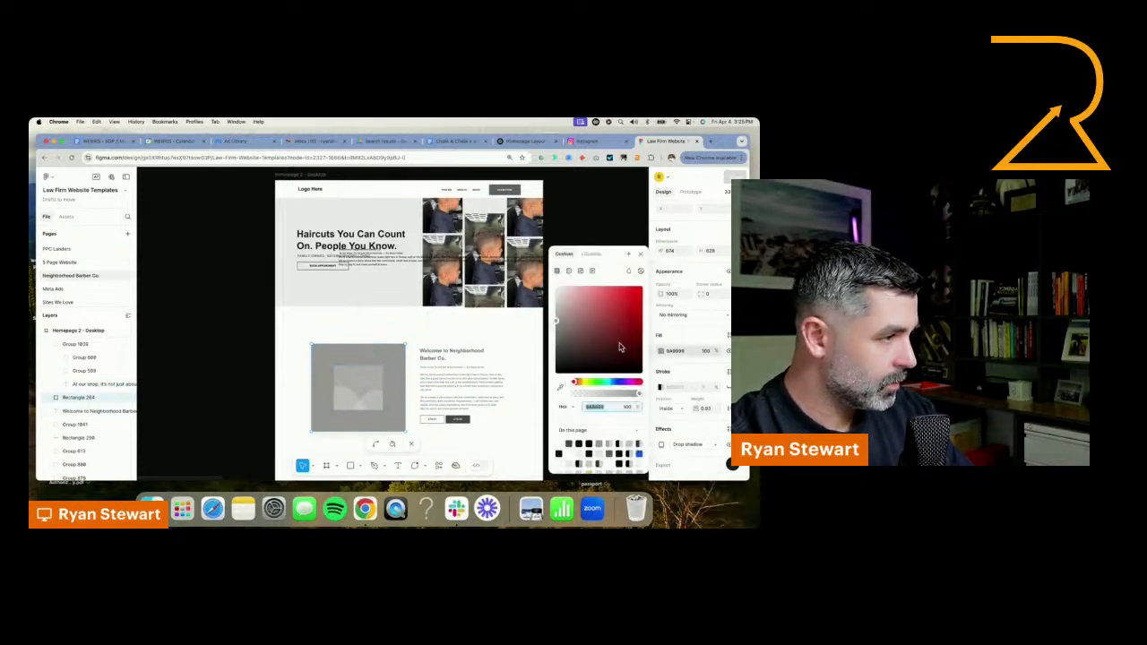
click(580, 272)
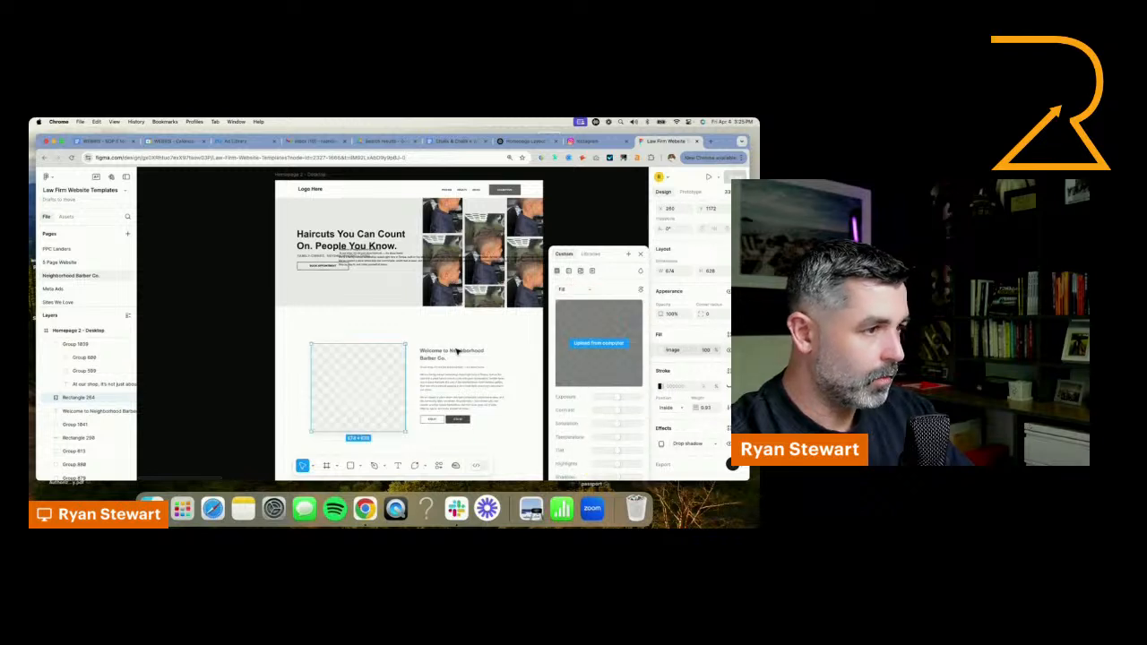
click(597, 344)
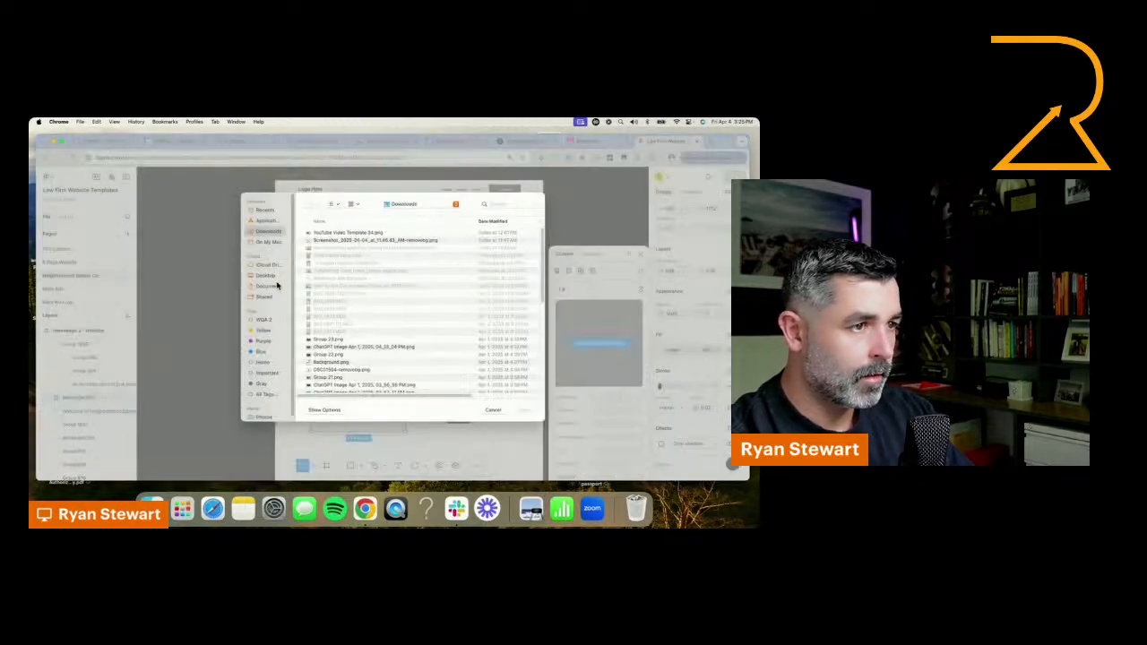
click(267, 276)
click(334, 234)
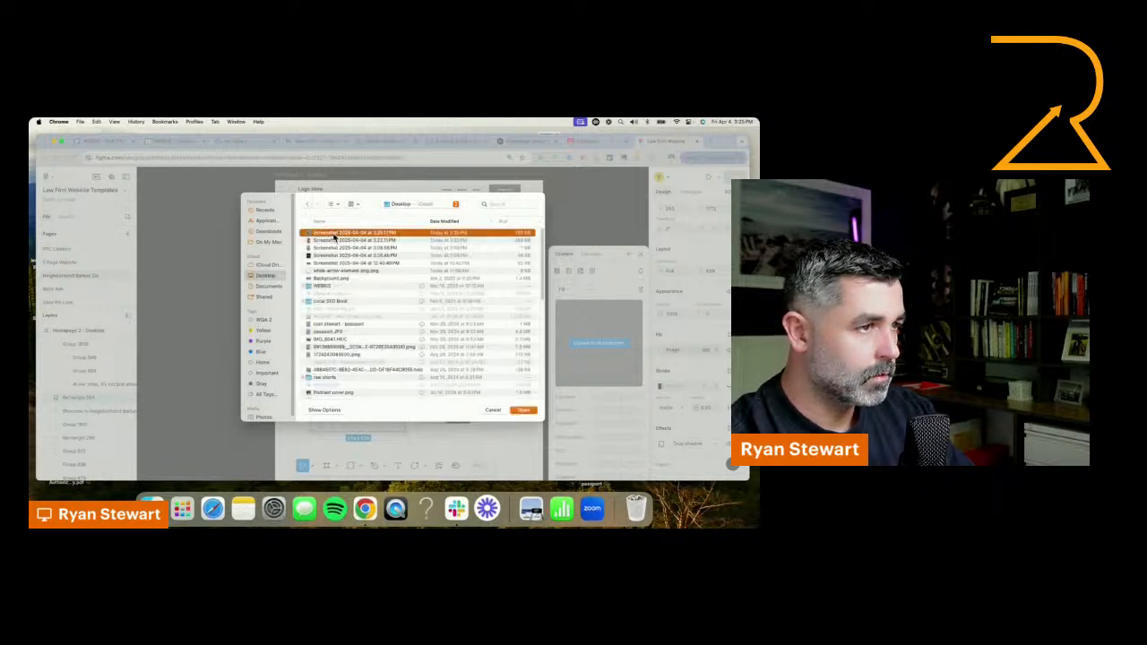
double_click(334, 234)
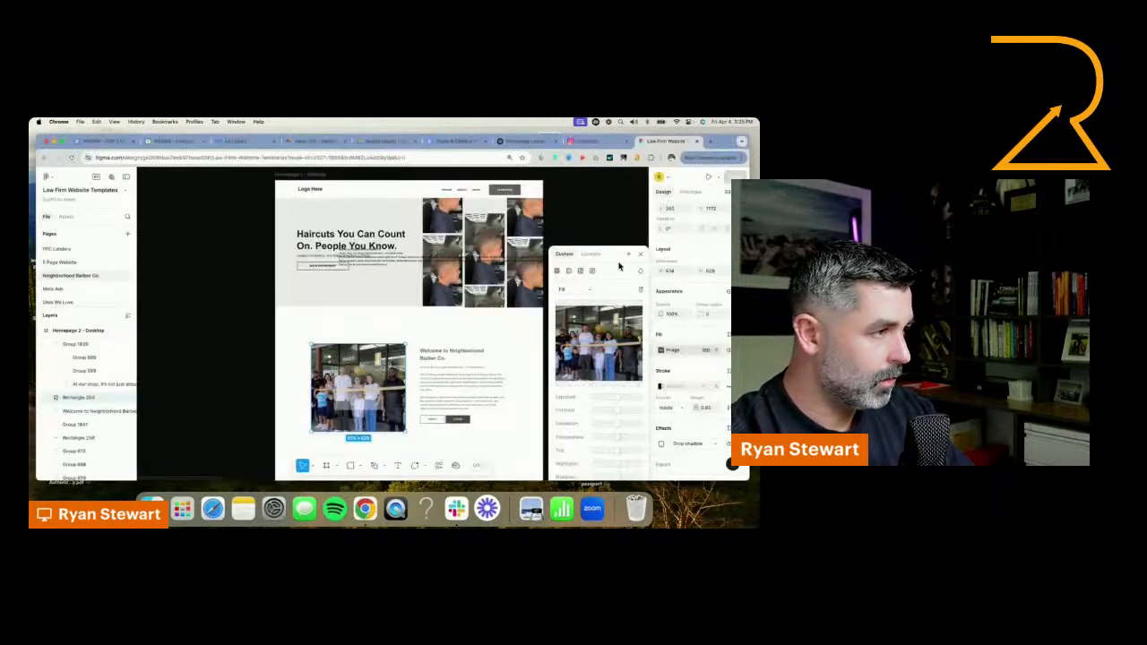
key(Escape)
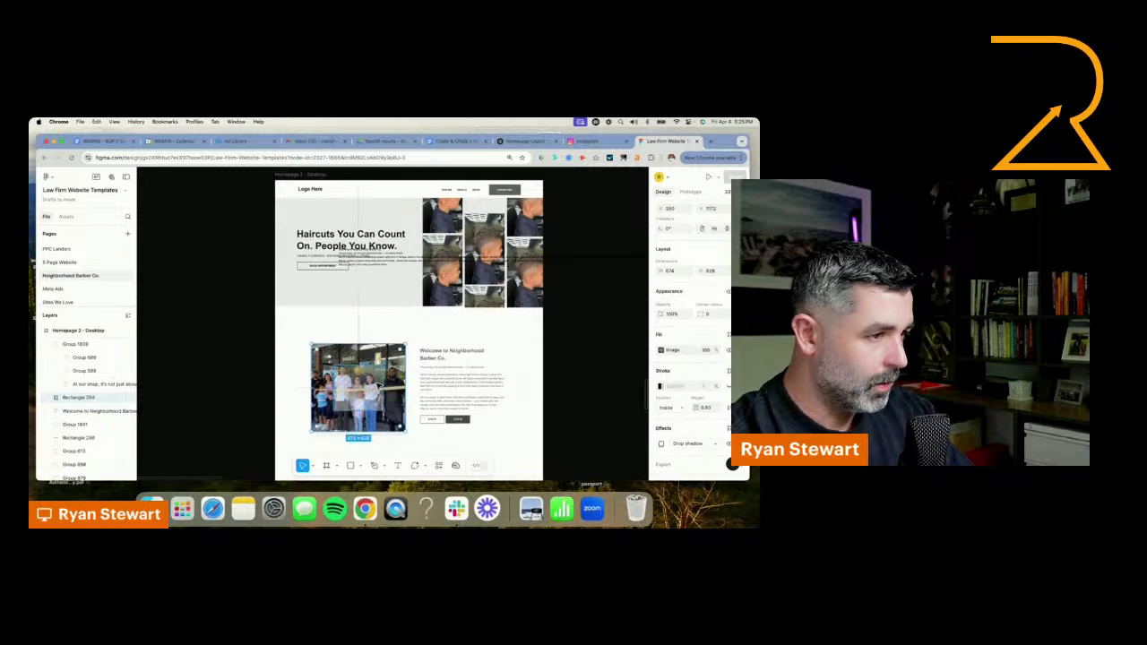
Delete the leftover placeholder icon on top of the grand-opening photo, keeping the photo in its original position
key(super+v)
scroll(377, 386, up, 5)
scroll(377, 386, down, 4)
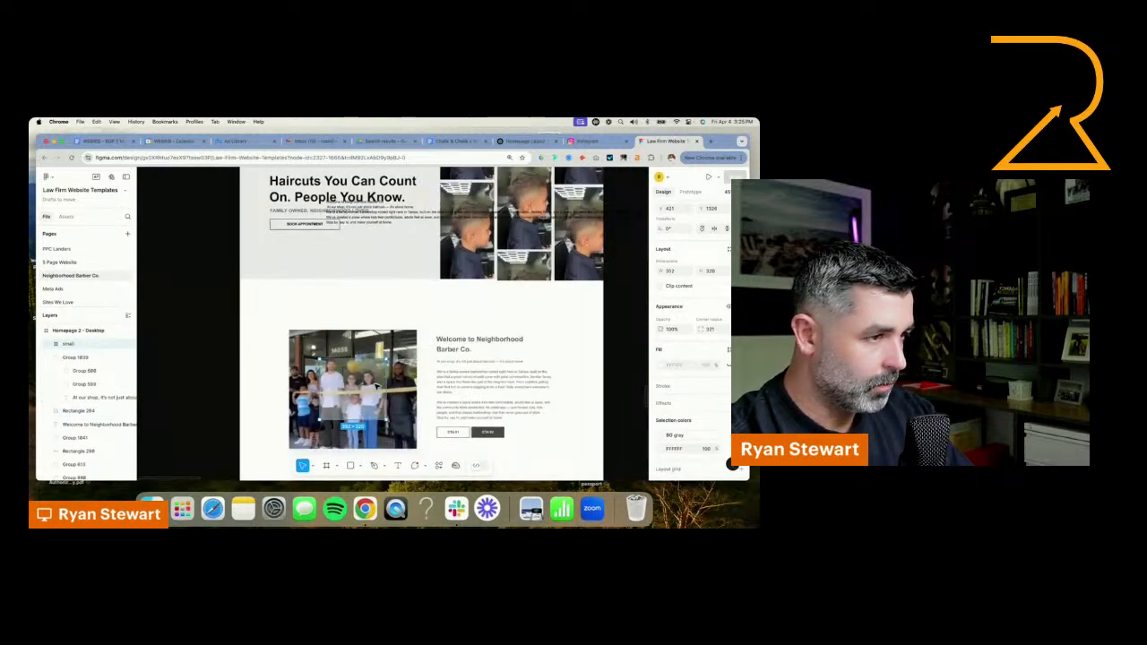
key(Delete)
drag(377, 387, 363, 385)
key(super+z)
Delete the stray copy of the welcome text that overlaps the hero section
shift+click(463, 350)
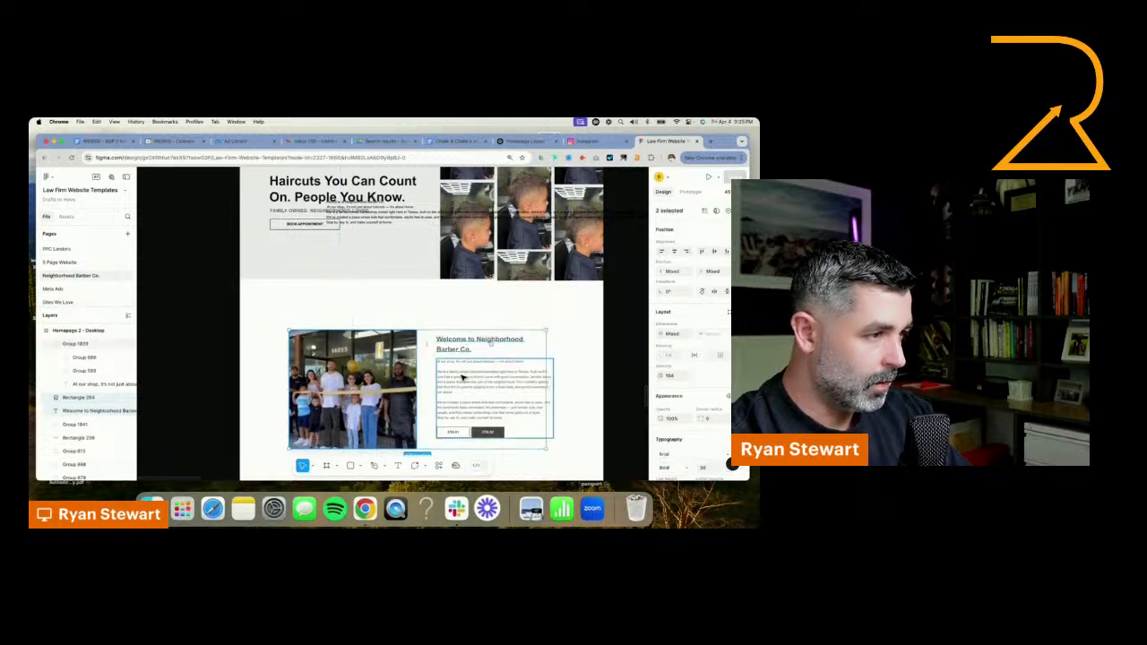
shift+click(464, 378)
click(423, 318)
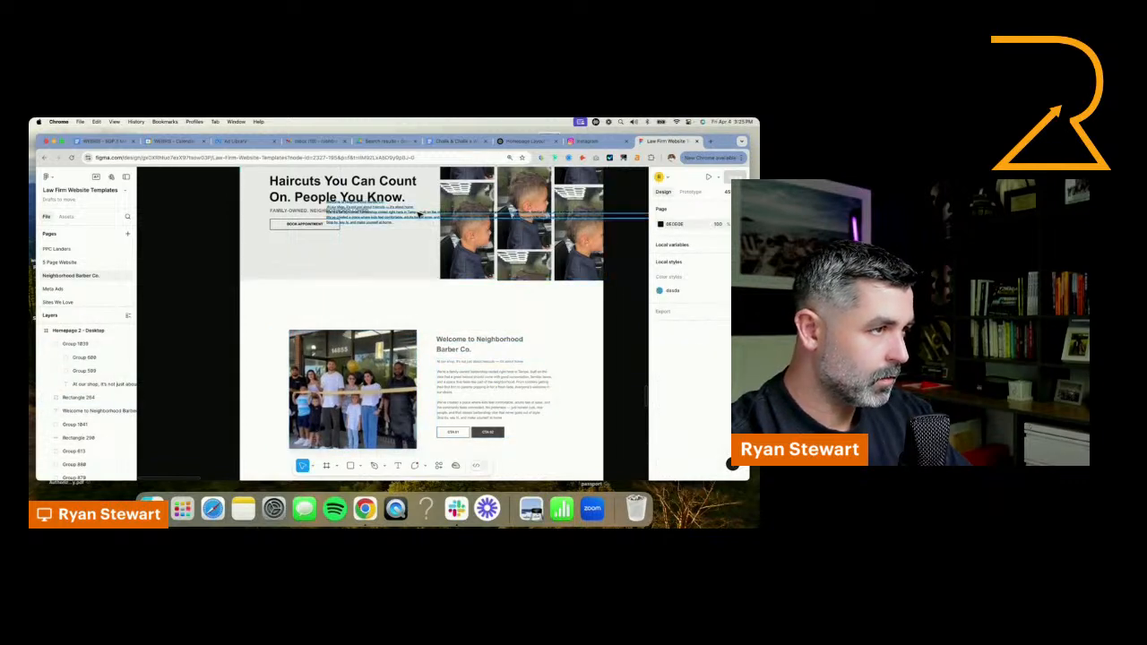
Group the grand-opening photo, welcome headline and body text with its buttons, and move the group onto the canvas beside the homepage frame
click(504, 383)
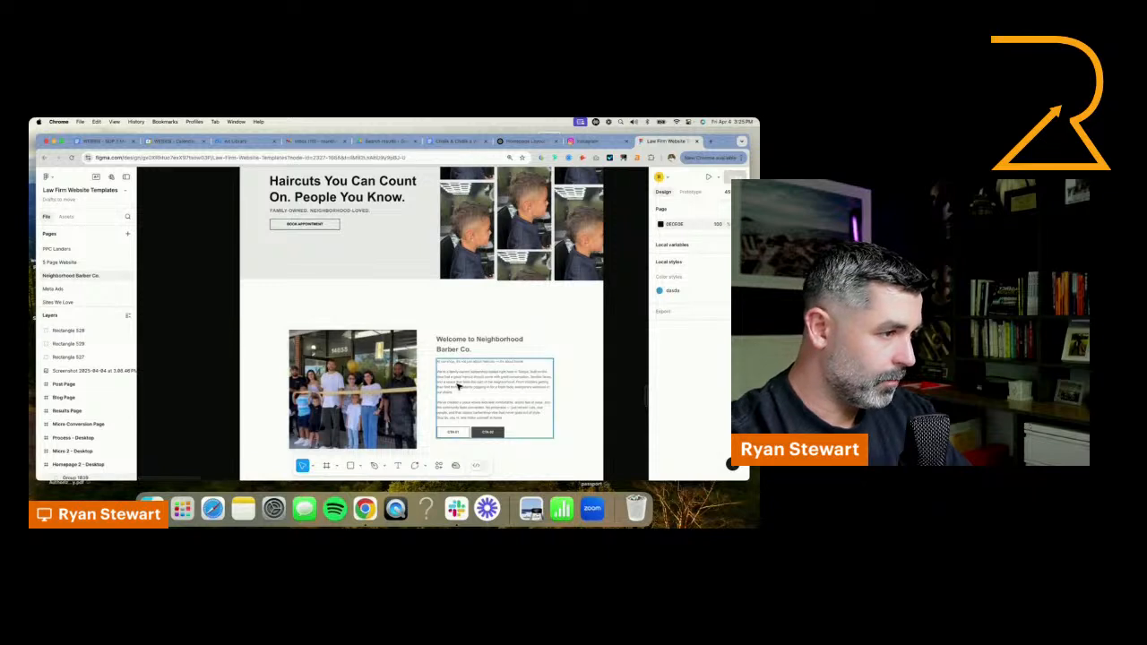
shift+click(439, 348)
shift+click(393, 359)
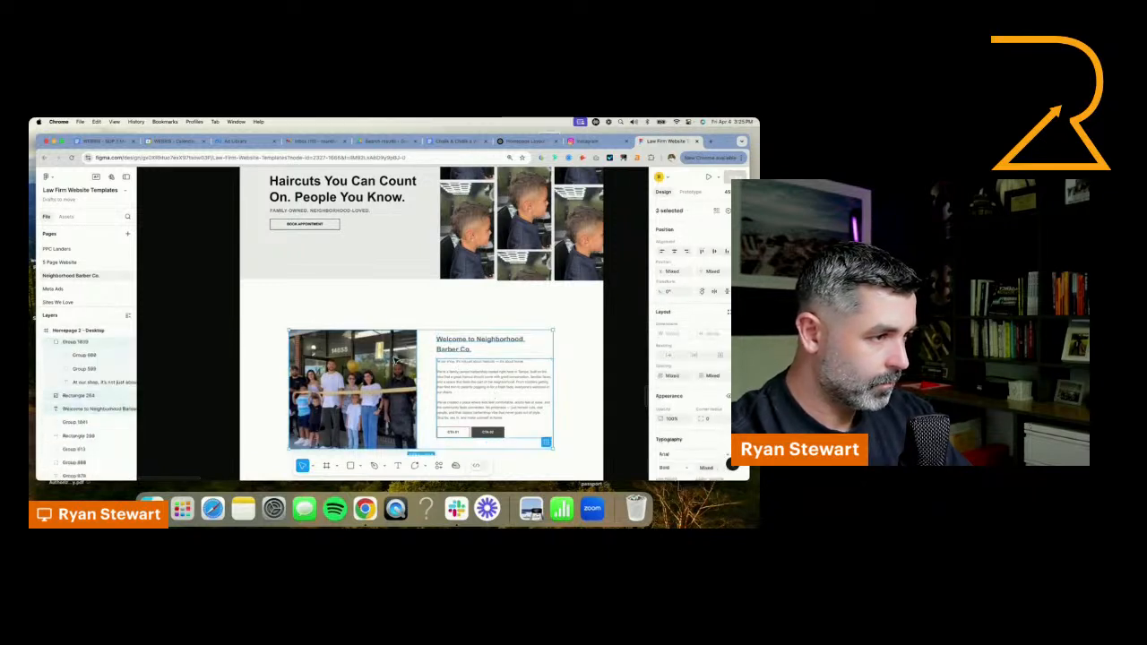
right_click(393, 360)
click(427, 301)
scroll(426, 301, down, 5)
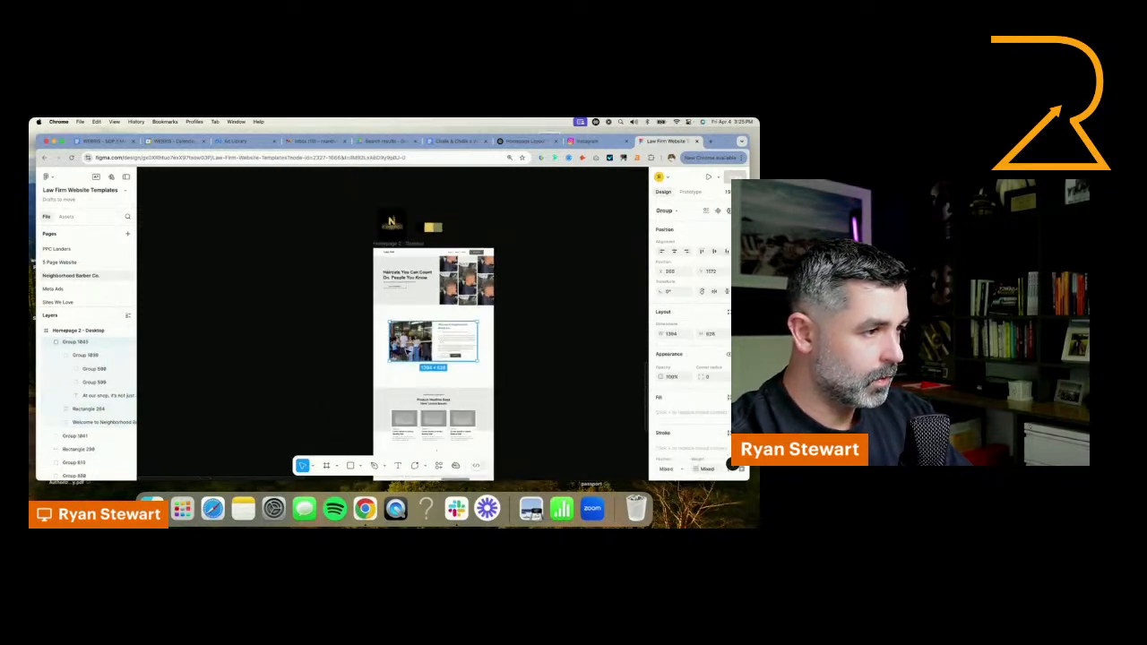
drag(428, 344, 300, 353)
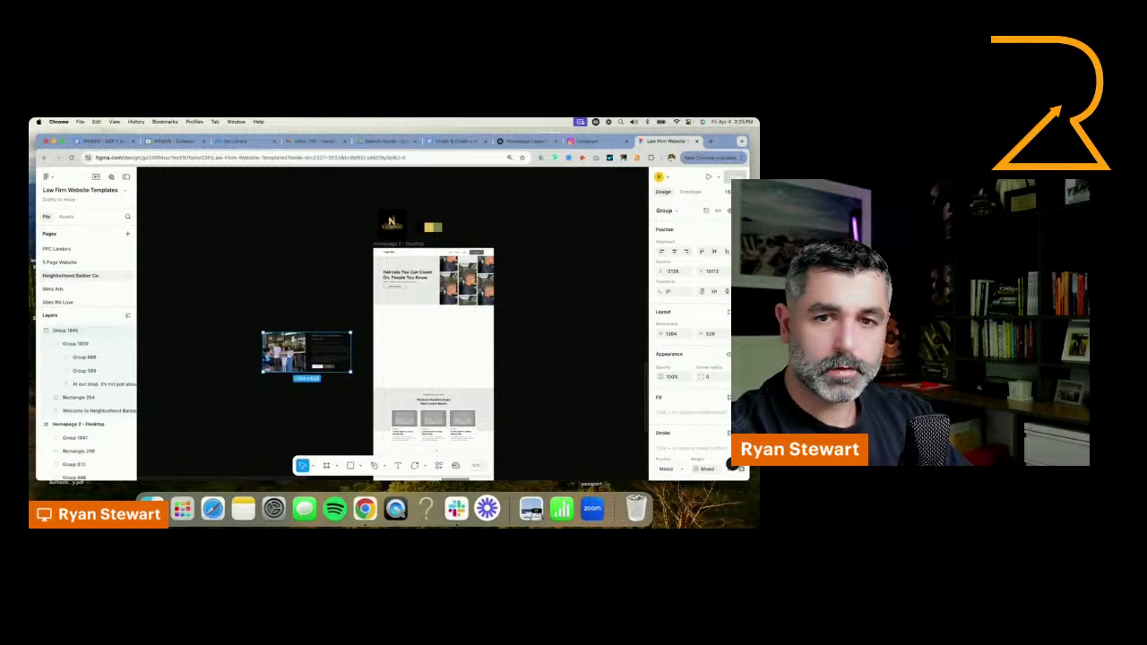
Move the three-column "Product Headline Goes Here" section up so it sits directly below the hero
scroll(550, 319, down, 2)
scroll(438, 358, up, 3)
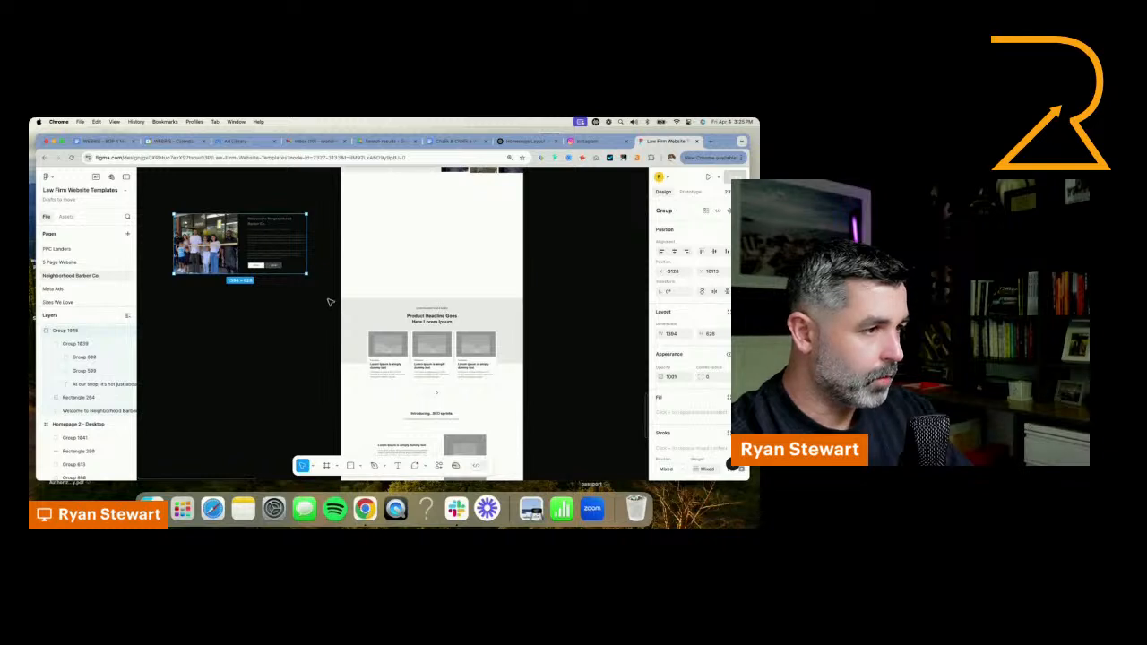
drag(329, 303, 525, 387)
scroll(476, 352, up, 2)
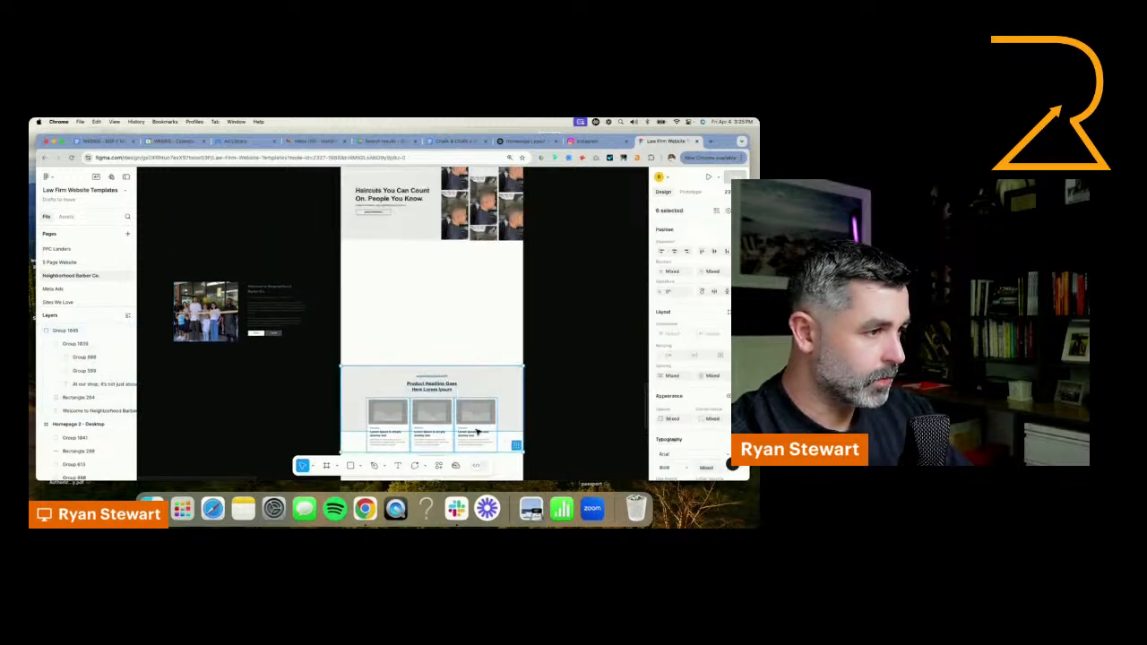
drag(476, 432, 475, 314)
drag(514, 254, 514, 253)
scroll(515, 253, up, 3)
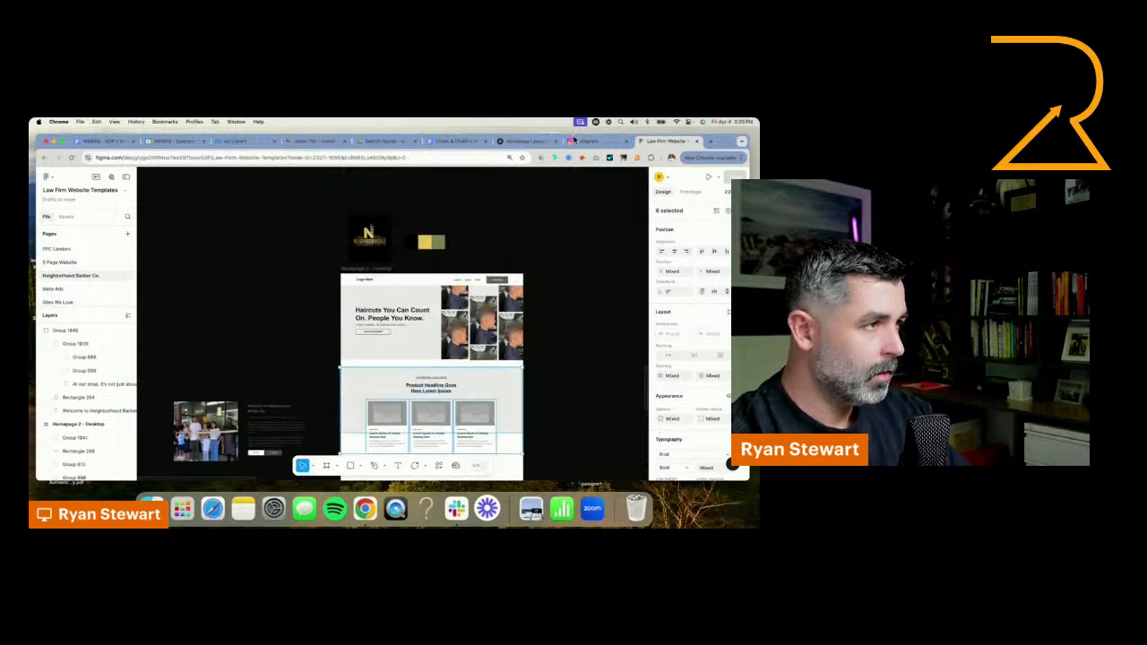
Switch to the ChatGPT conversation and go back to the suggested homepage outline to review its recommended sections
click(520, 141)
scroll(379, 361, down, 5)
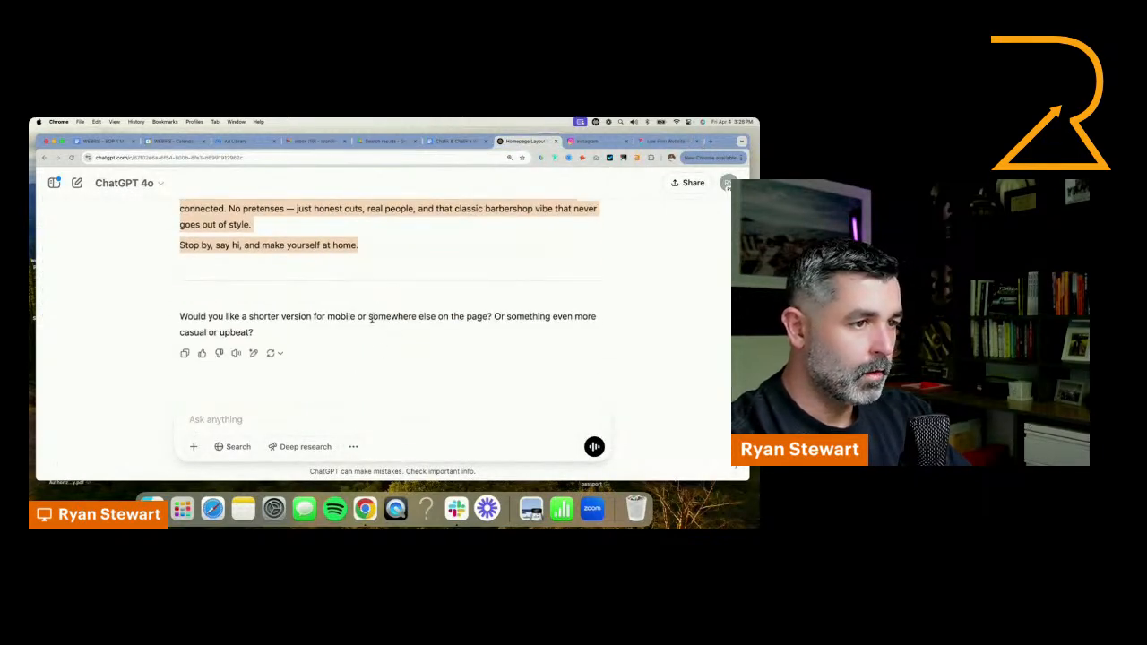
scroll(349, 329, up, 5)
scroll(350, 331, down, 10)
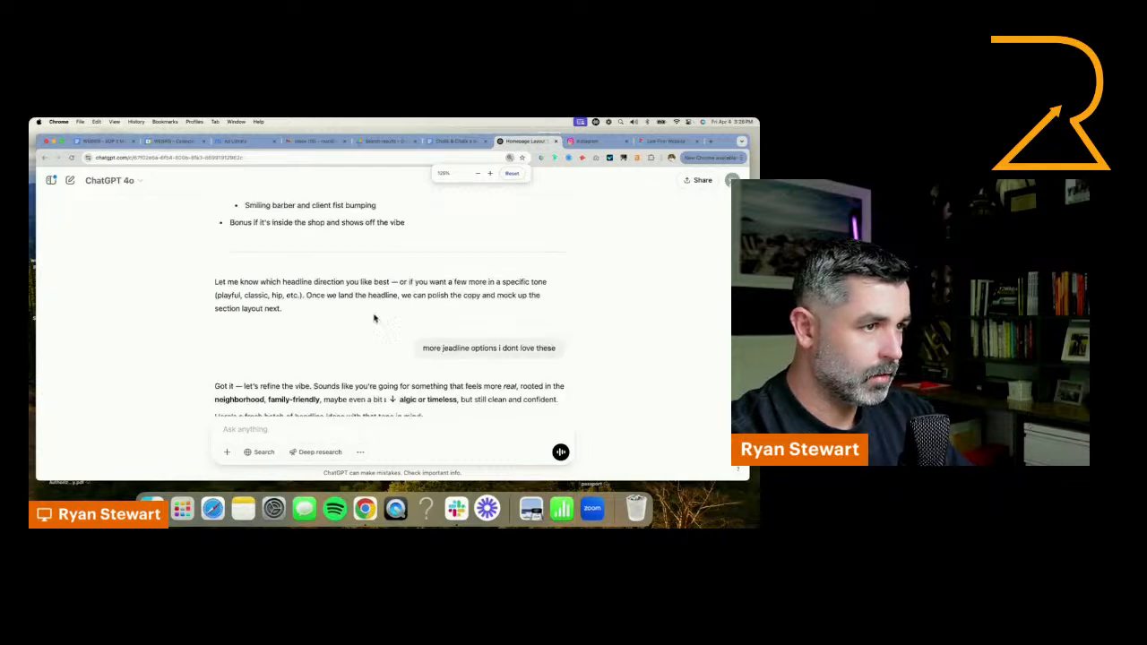
scroll(378, 315, up, 3)
scroll(378, 314, up, 10)
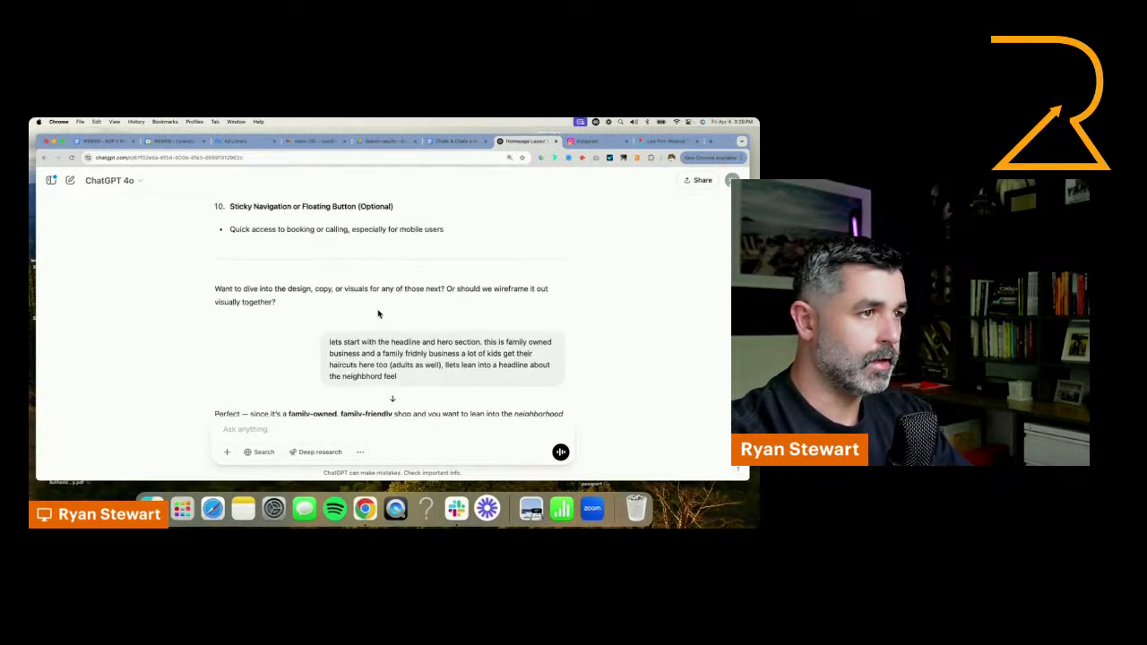
scroll(378, 315, up, 4)
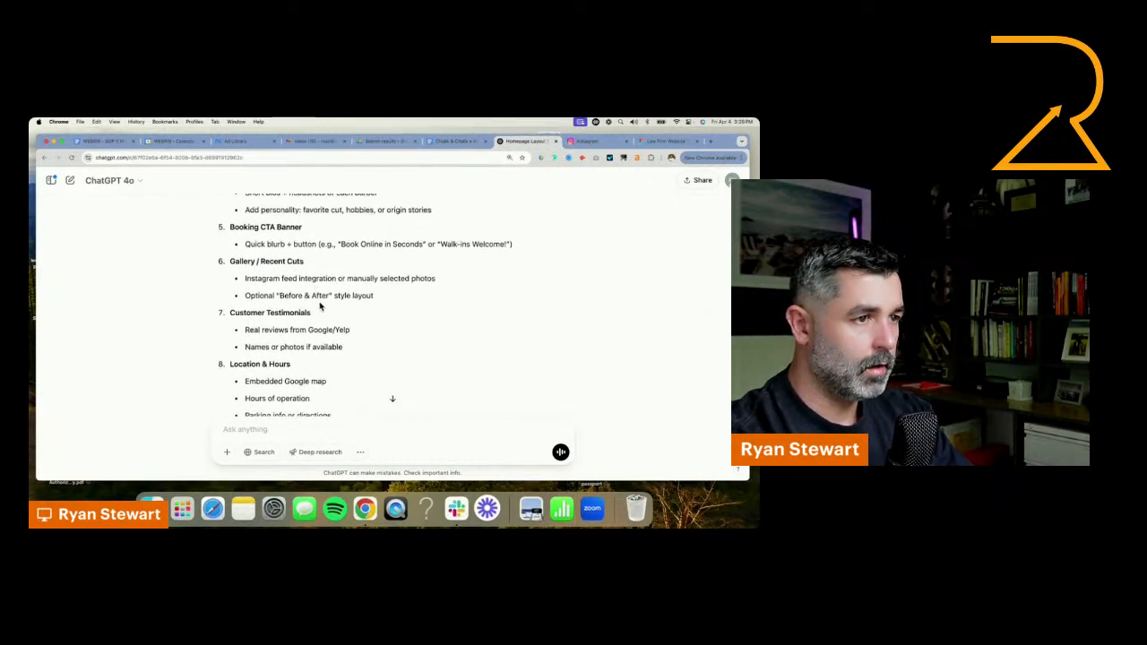
Find the Services Preview section in the outline and send ChatGPT the prompt "lets get a list of all the services they might offer"
scroll(290, 283, up, 2)
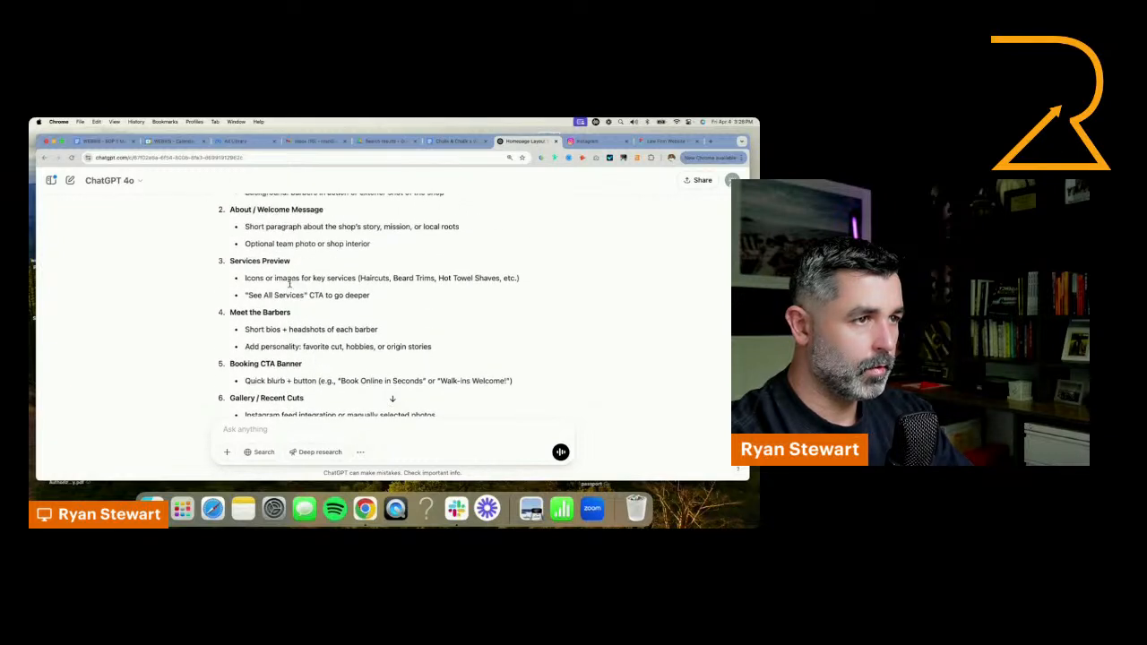
drag(421, 297, 231, 260)
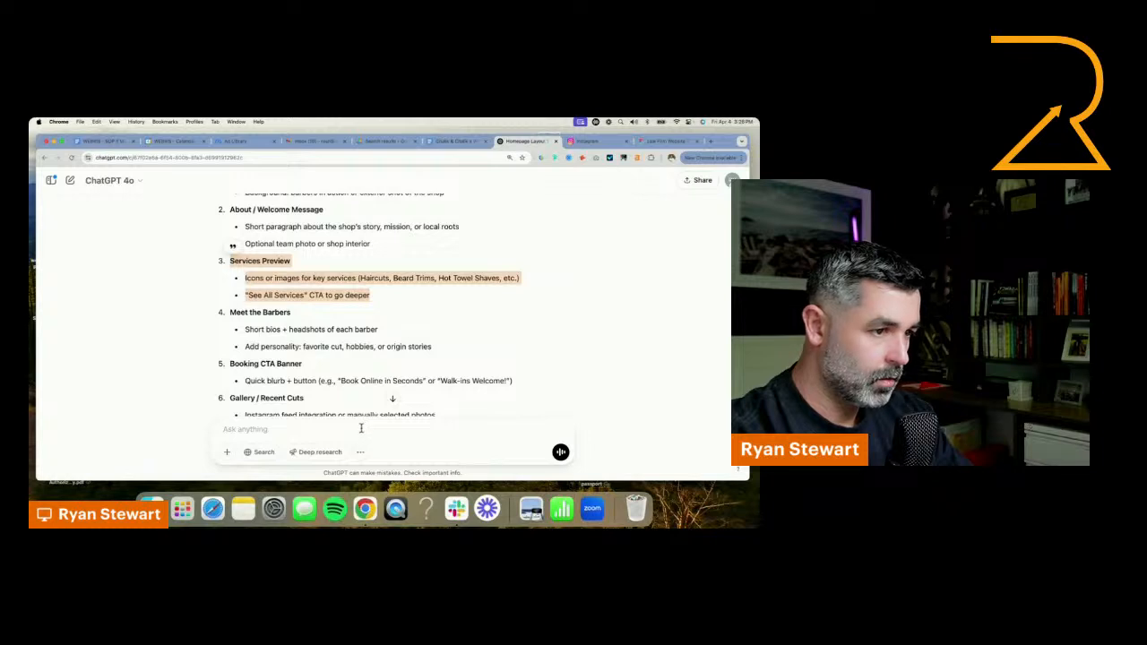
click(366, 429)
text(lets get a )
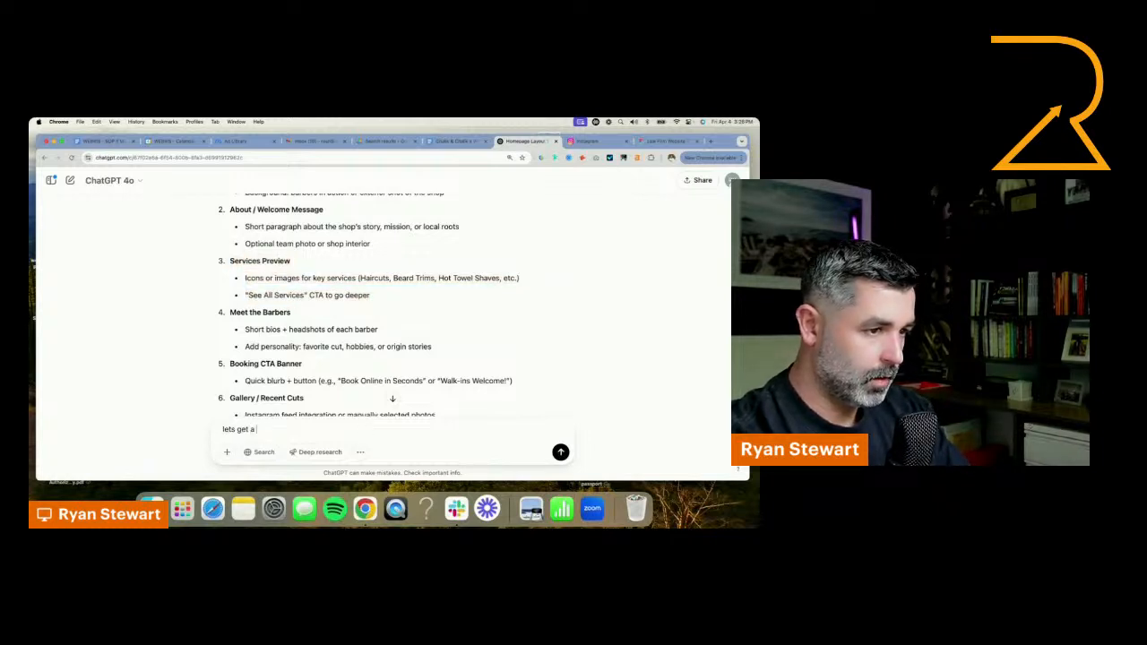
text(list of all the serv)
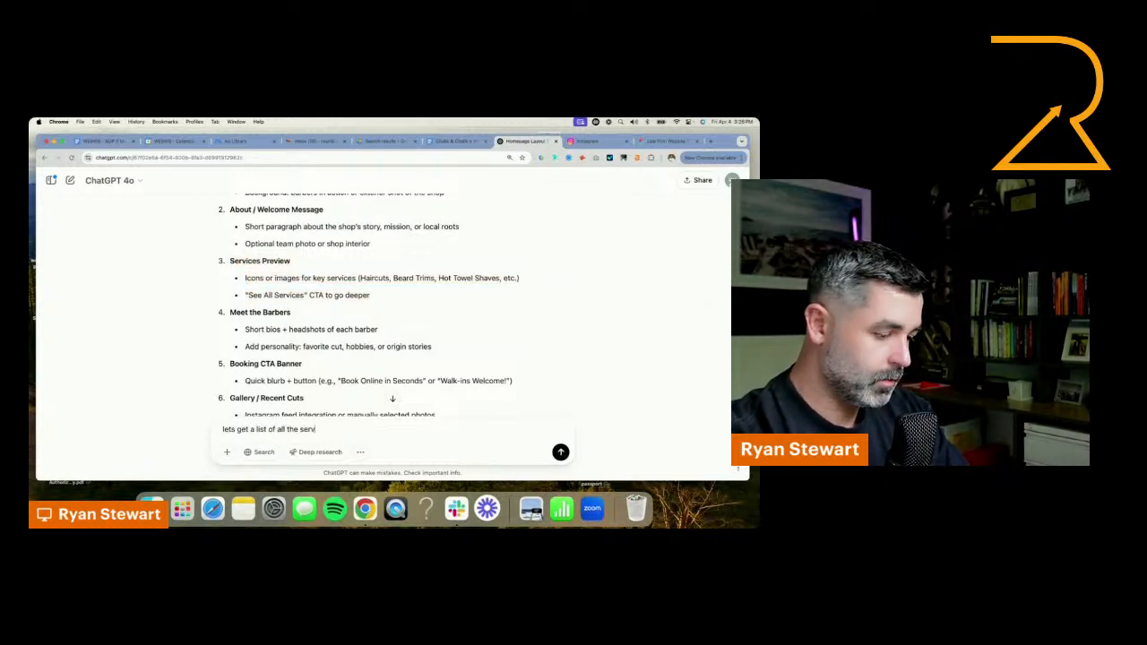
text(ices t)
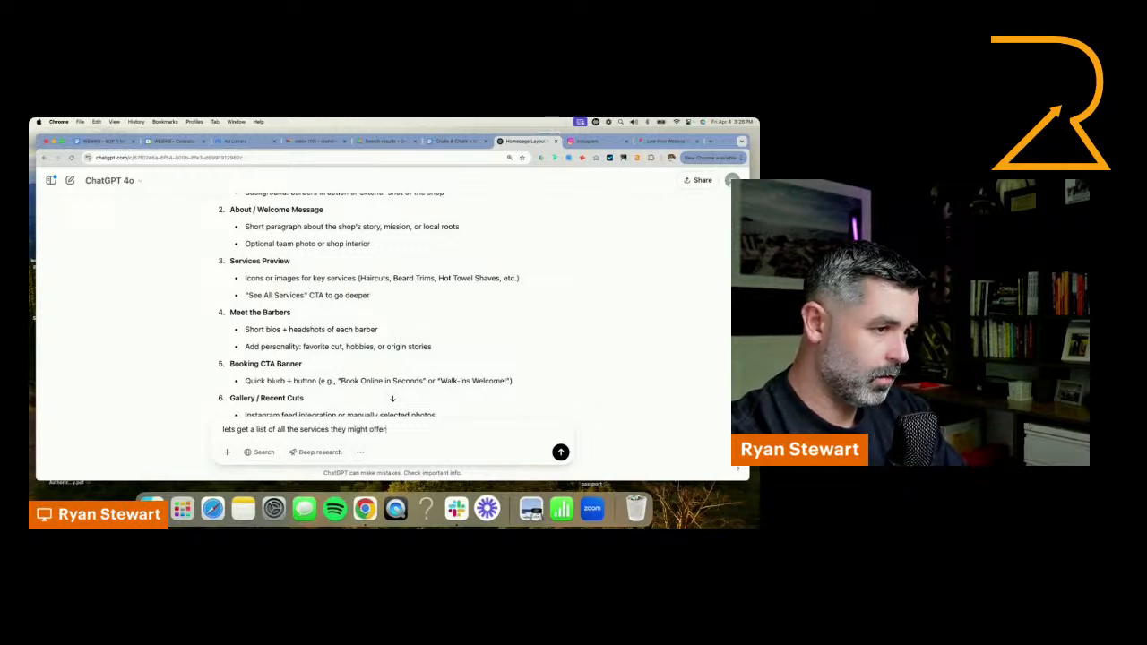
text(hey might offer)
key(Return)
Switch to the Figma homepage design and remove the light gray background behind the three-column section below the hero
click(668, 140)
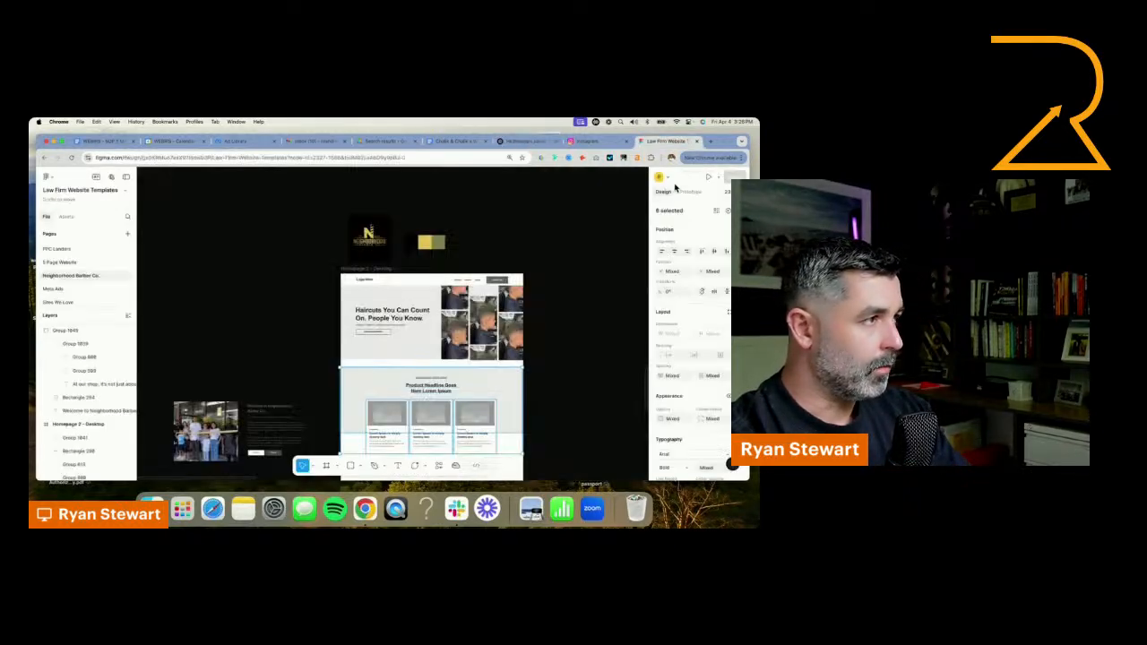
scroll(538, 408, up, 3)
click(535, 393)
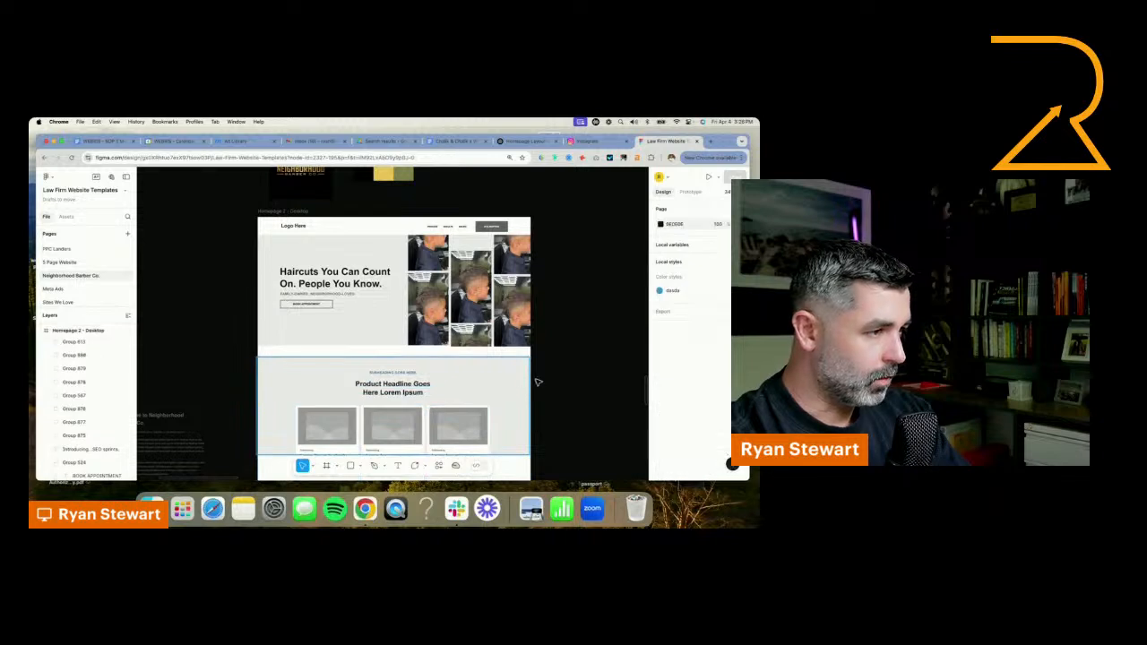
click(518, 385)
click(583, 382)
click(515, 394)
click(599, 400)
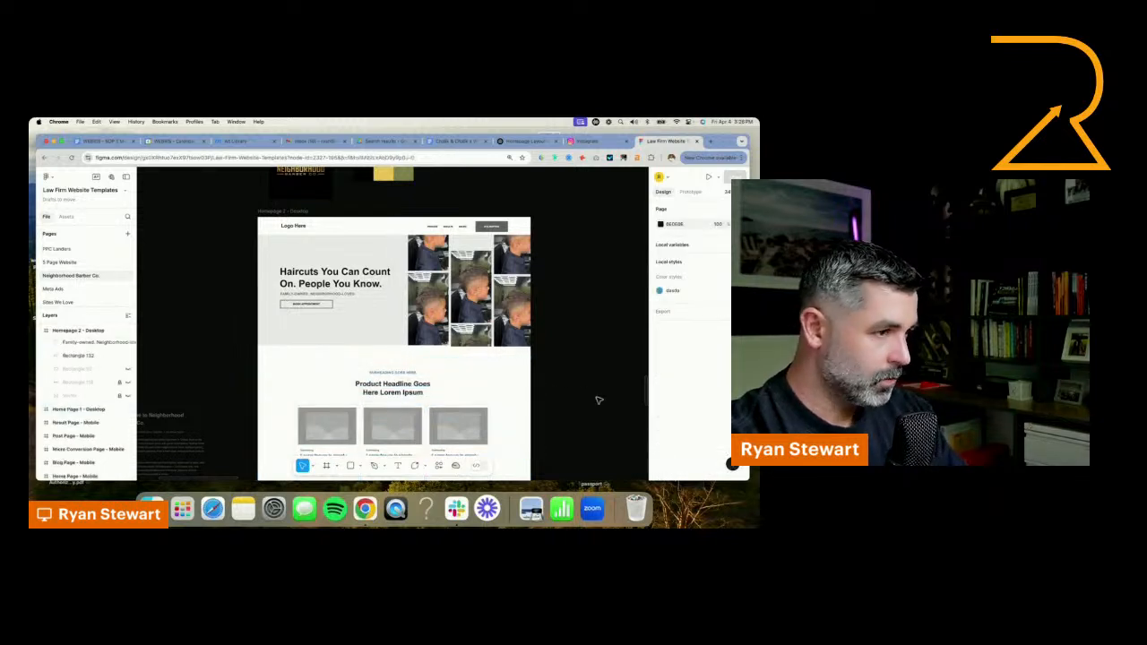
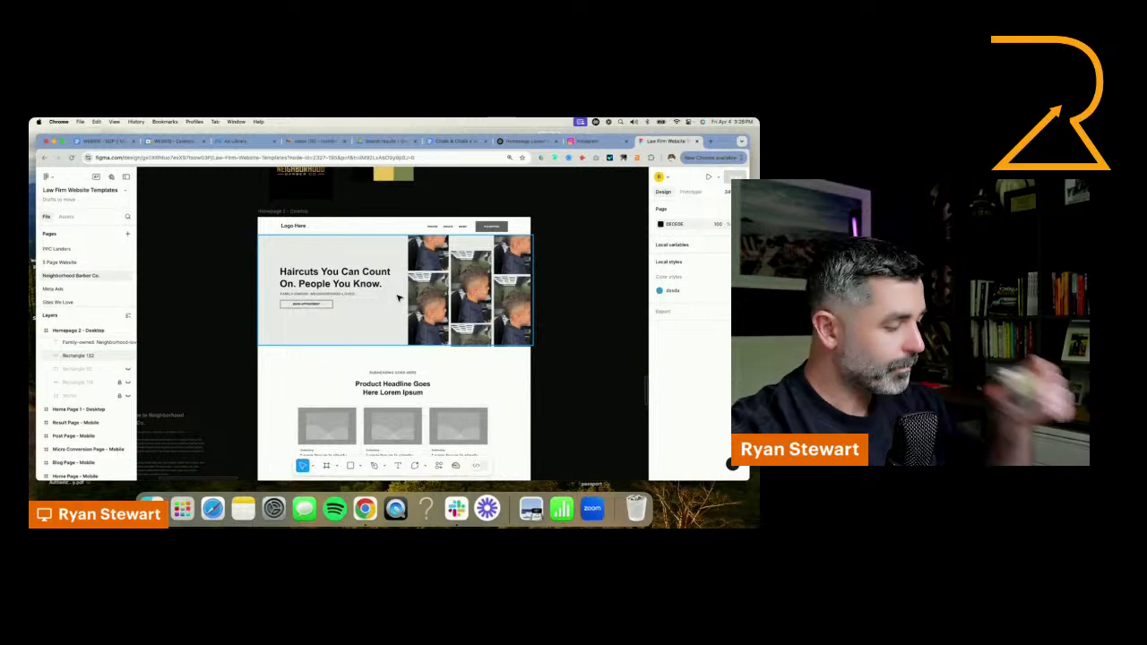
Search Google for "tampa barber shop" in a new browser tab
click(710, 142)
text(tamp)
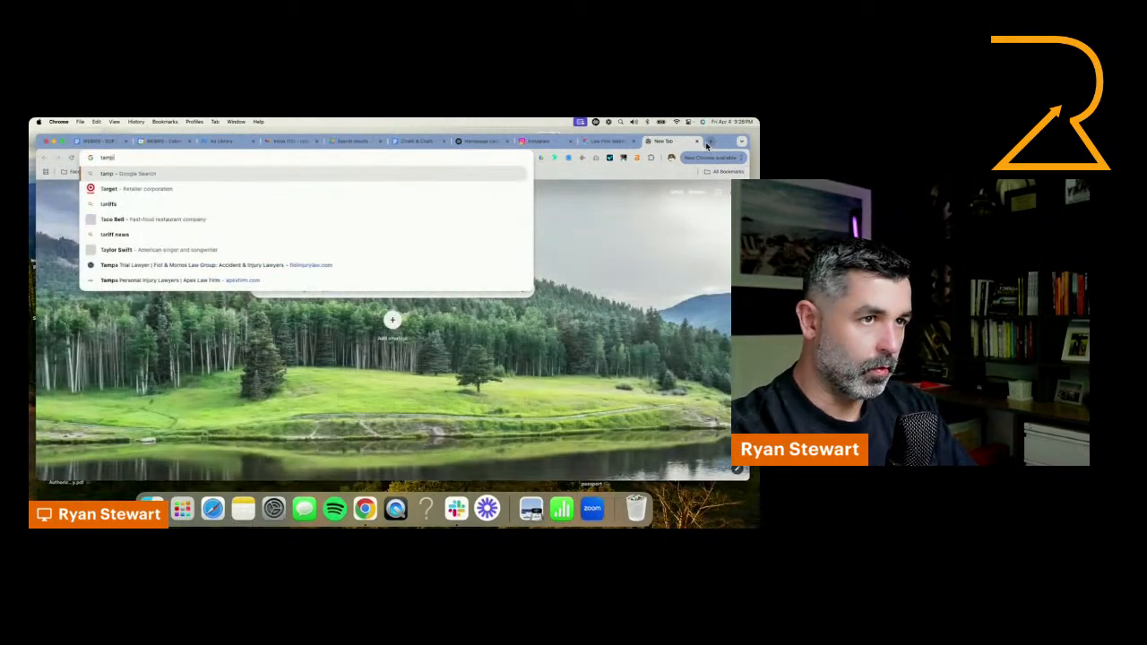
text(a barber shop)
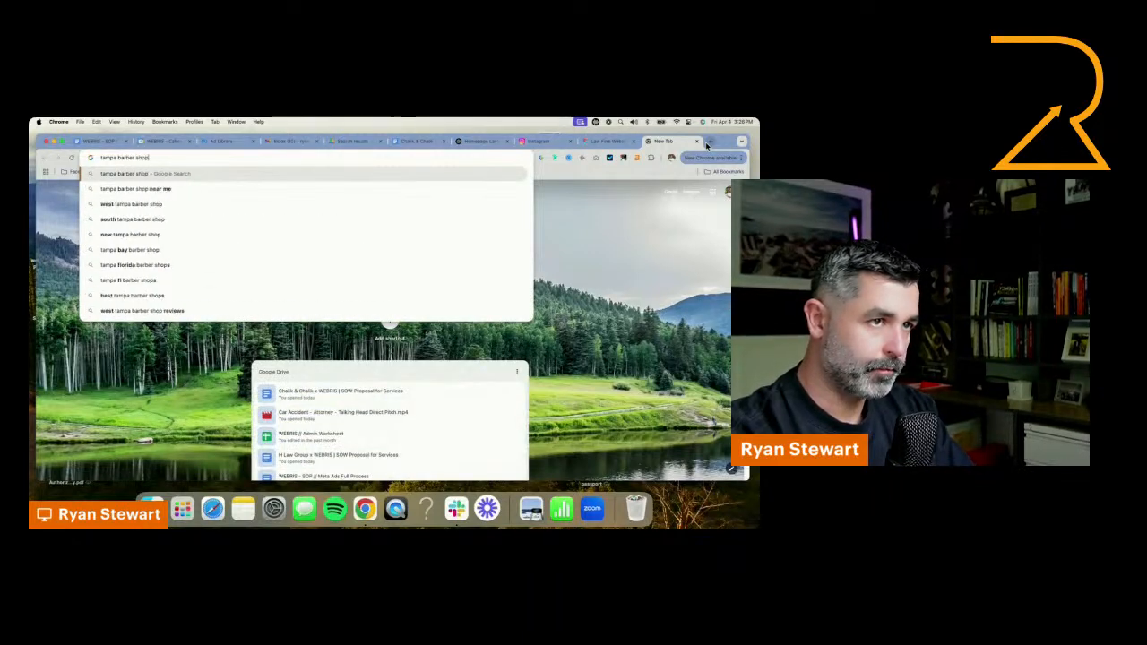
key(Return)
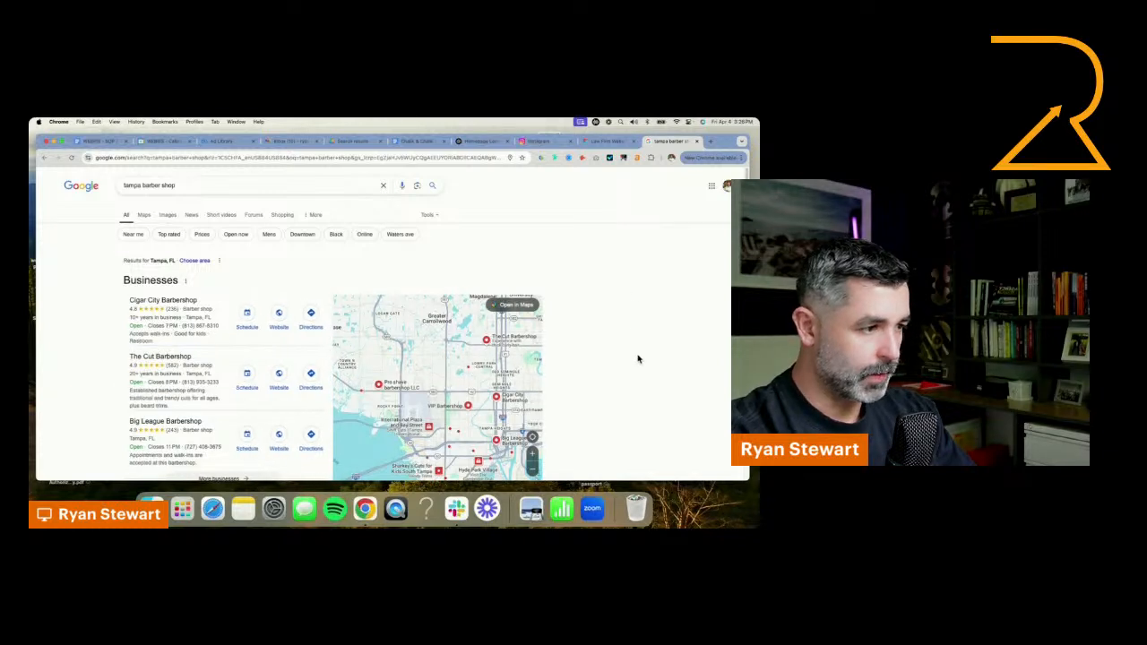
Search Google for "low fades in tampa" and open The Cut Barbershop's Best Fade Haircut result
triple_click(142, 190)
text(low)
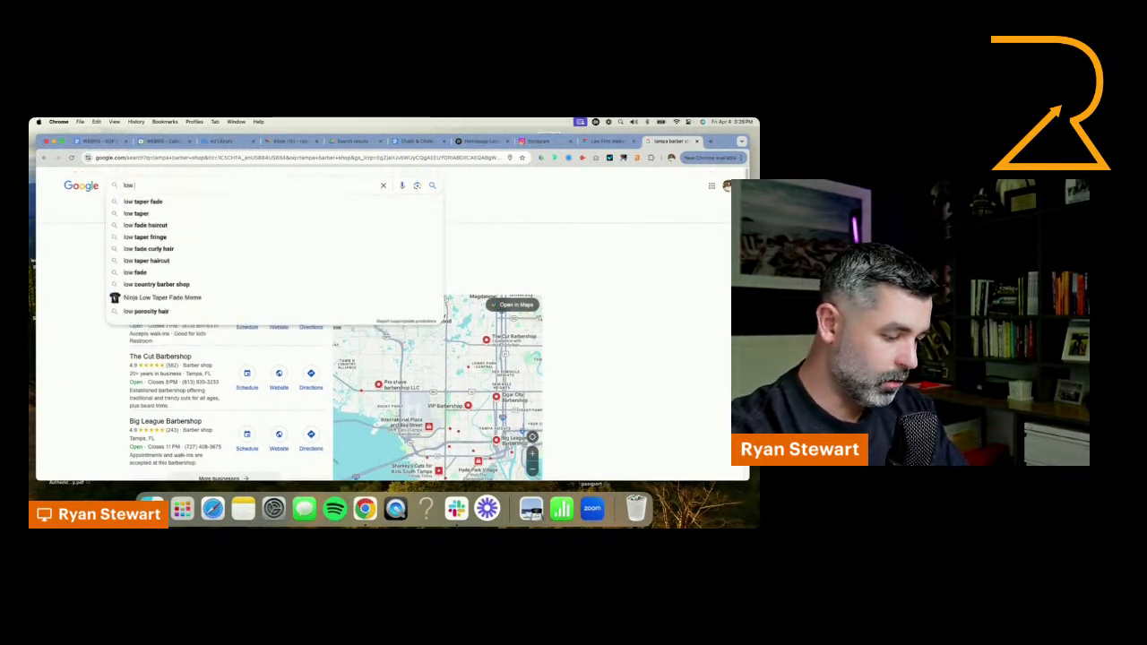
text( fades in tampa)
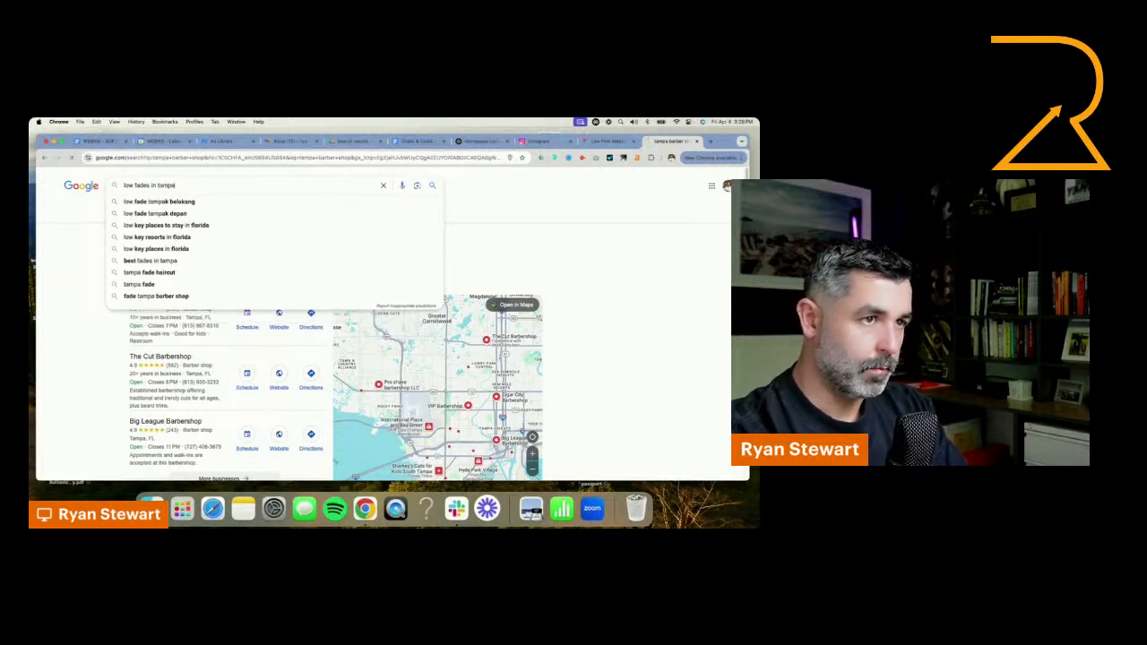
key(Return)
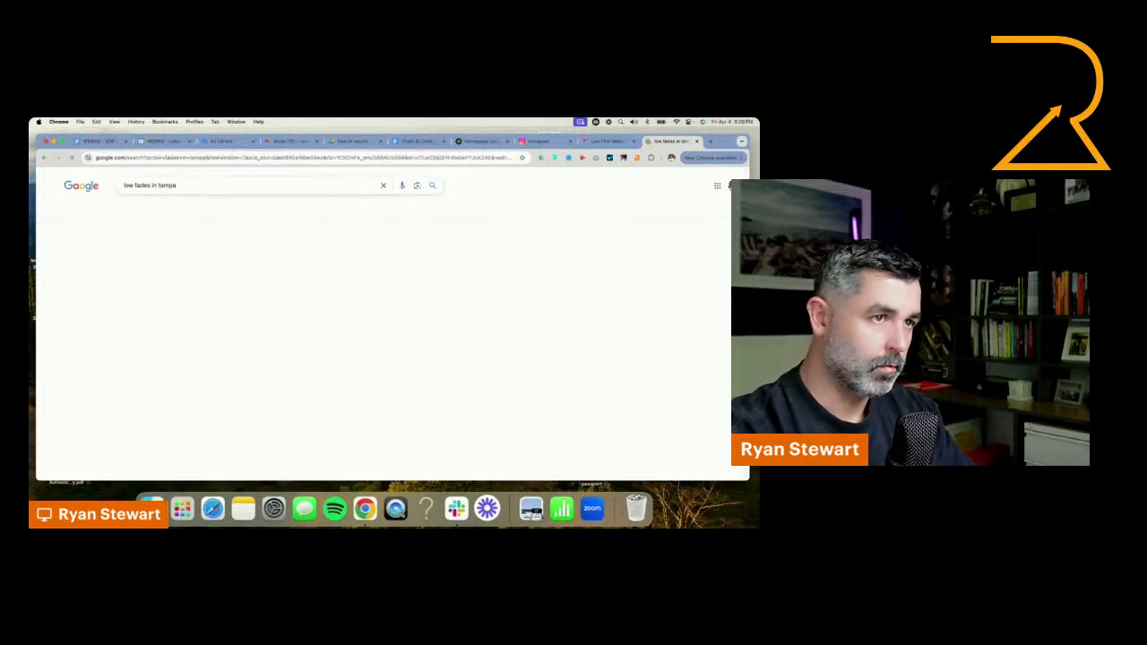
scroll(583, 310, down, 4)
scroll(587, 310, down, 3)
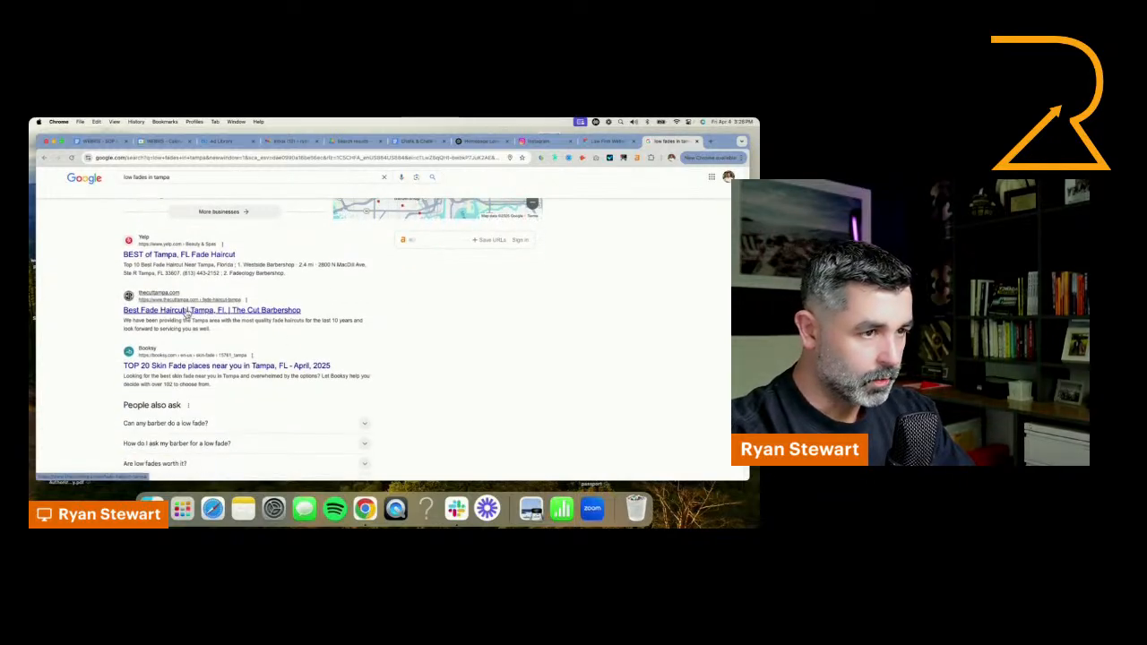
click(186, 311)
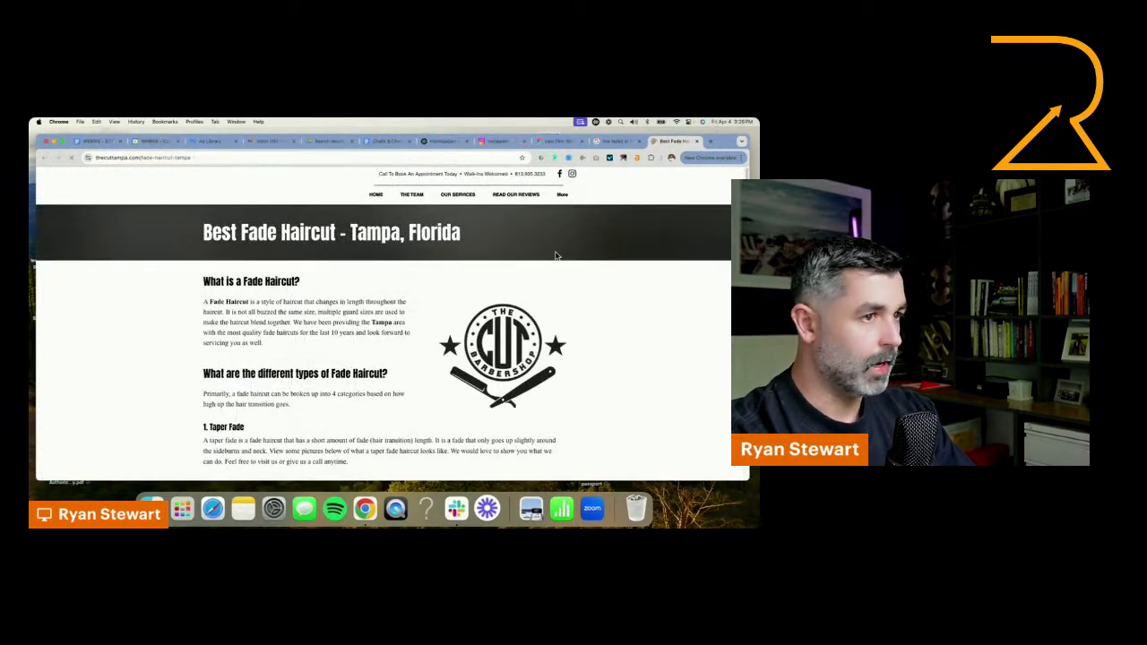
Review the fade haircut types and photos on The Cut Barbershop's page, and go back to the Google results for low fades
scroll(357, 324, down, 8)
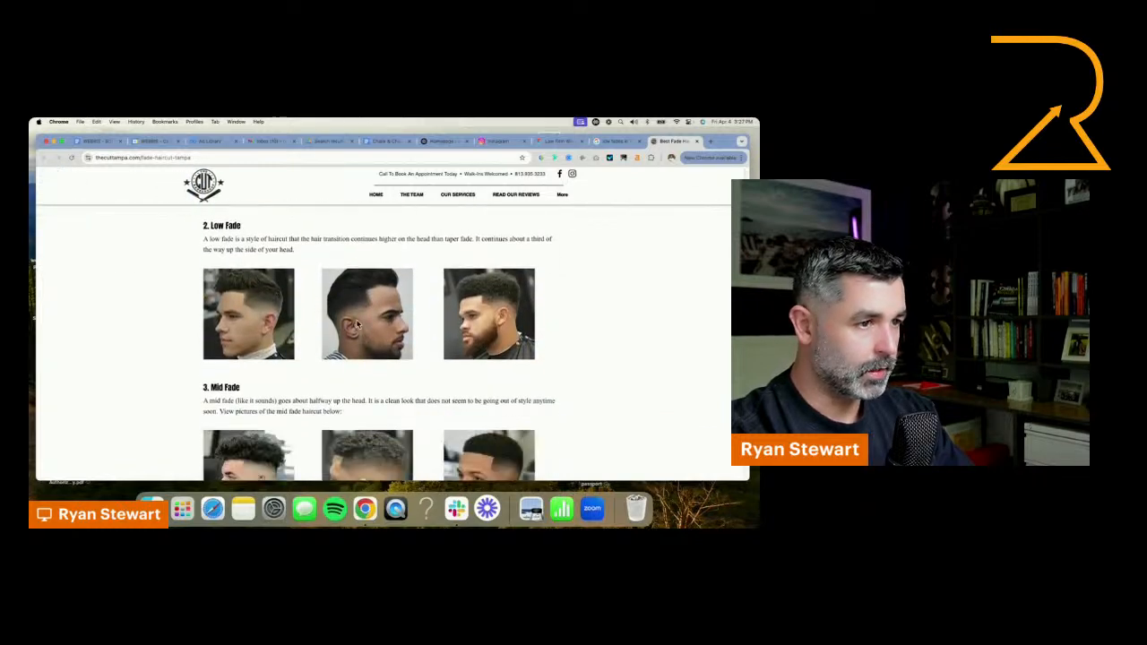
scroll(356, 324, down, 6)
scroll(357, 324, up, 10)
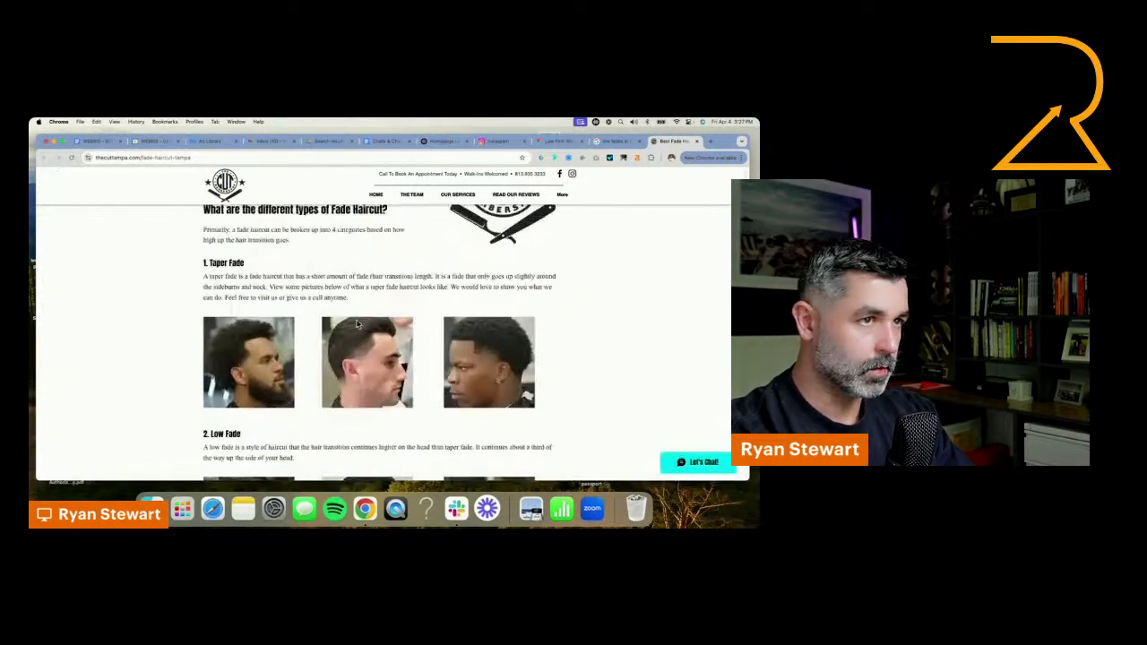
scroll(356, 324, up, 4)
click(613, 142)
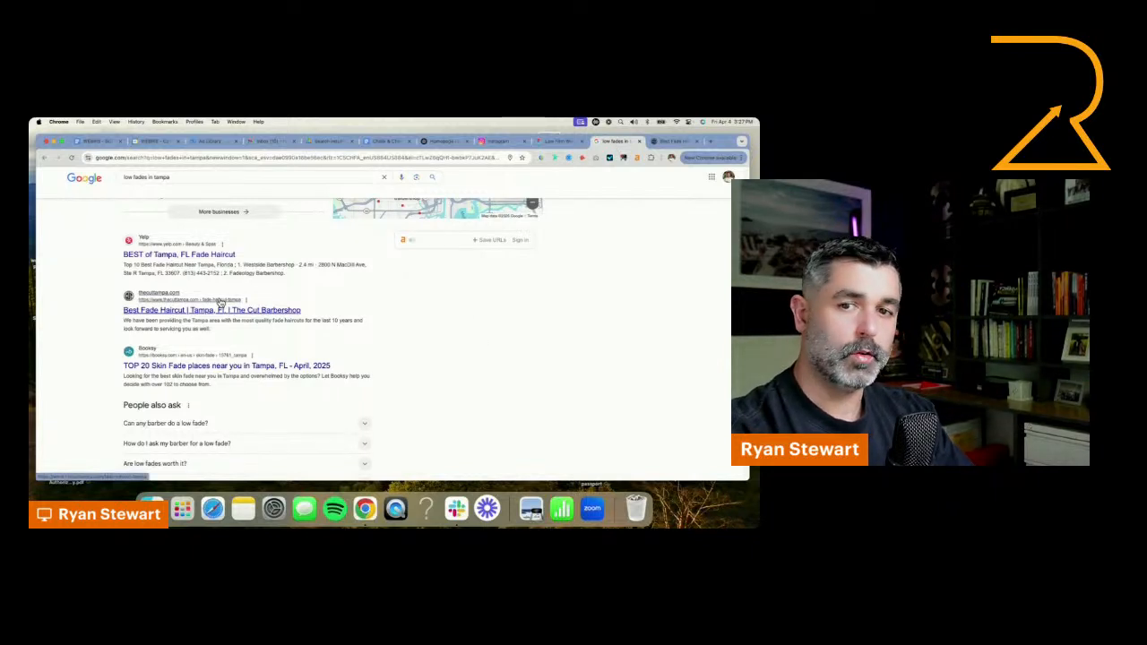
scroll(220, 298, up, 5)
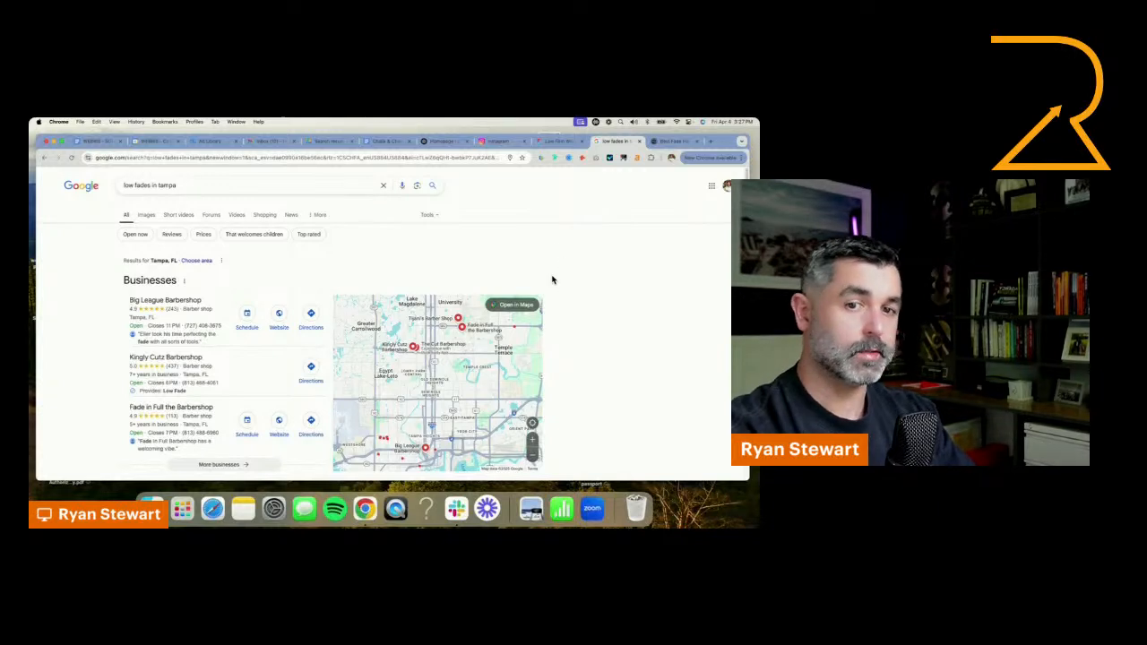
Switch to the Figma homepage design, delete the subheading above "Product Headline Goes Here Lorem Ipsum", and open that headline for editing
click(556, 140)
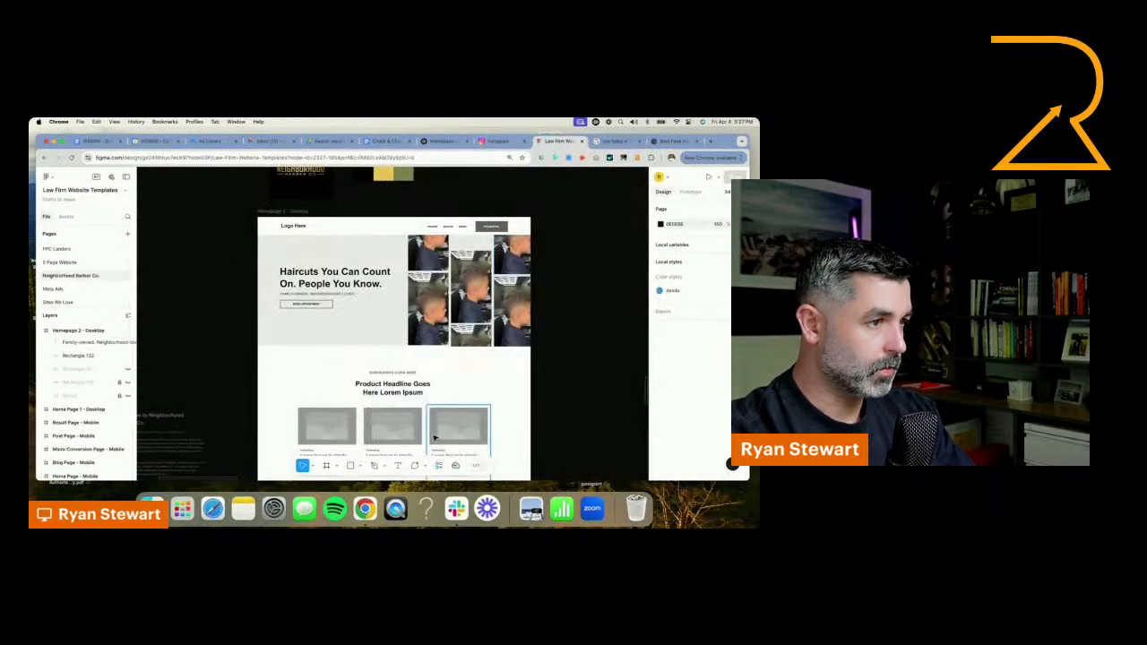
click(401, 374)
key(BackSpace)
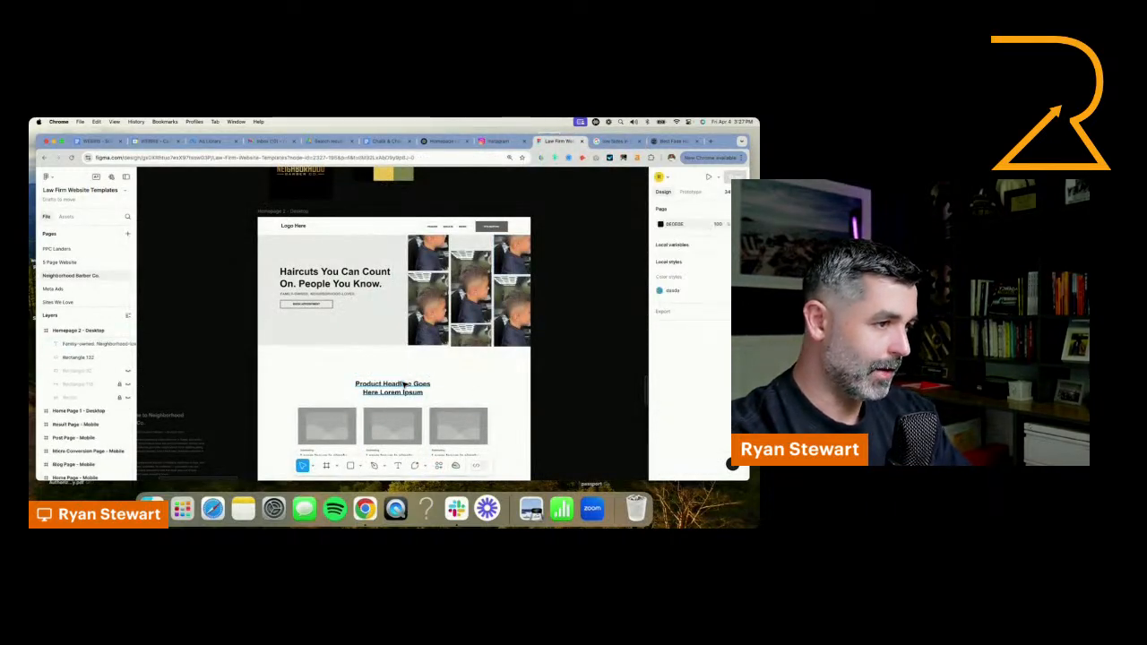
double_click(402, 385)
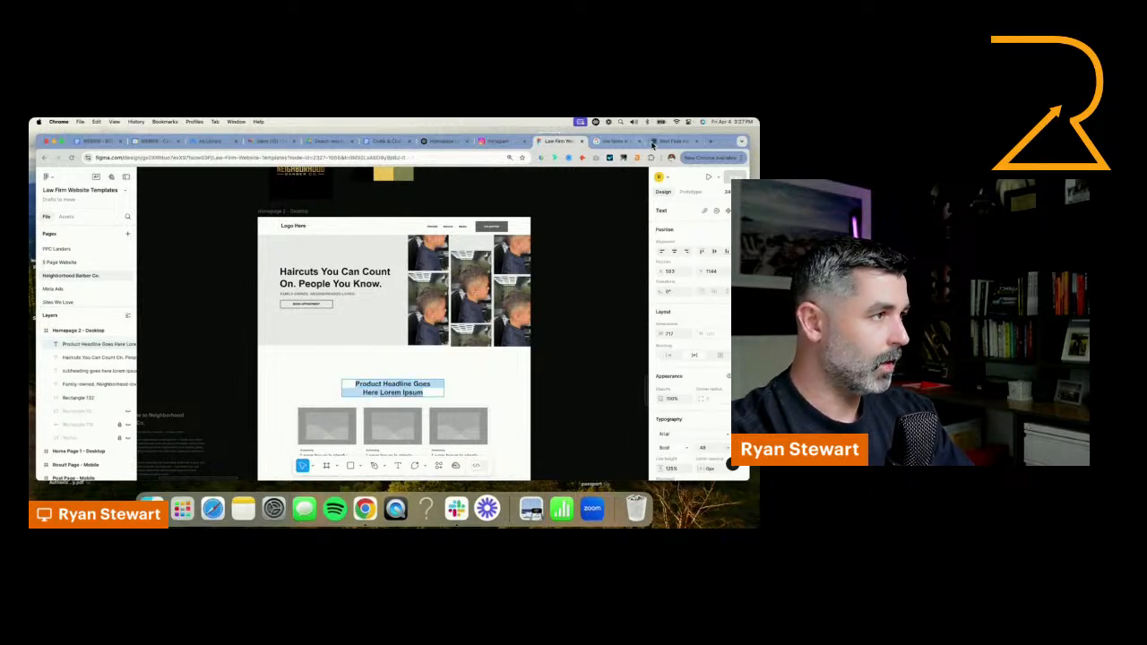
Switch to the ChatGPT conversation and copy the Core Haircut Services heading with its full list of haircuts
click(438, 142)
scroll(468, 340, down, 2)
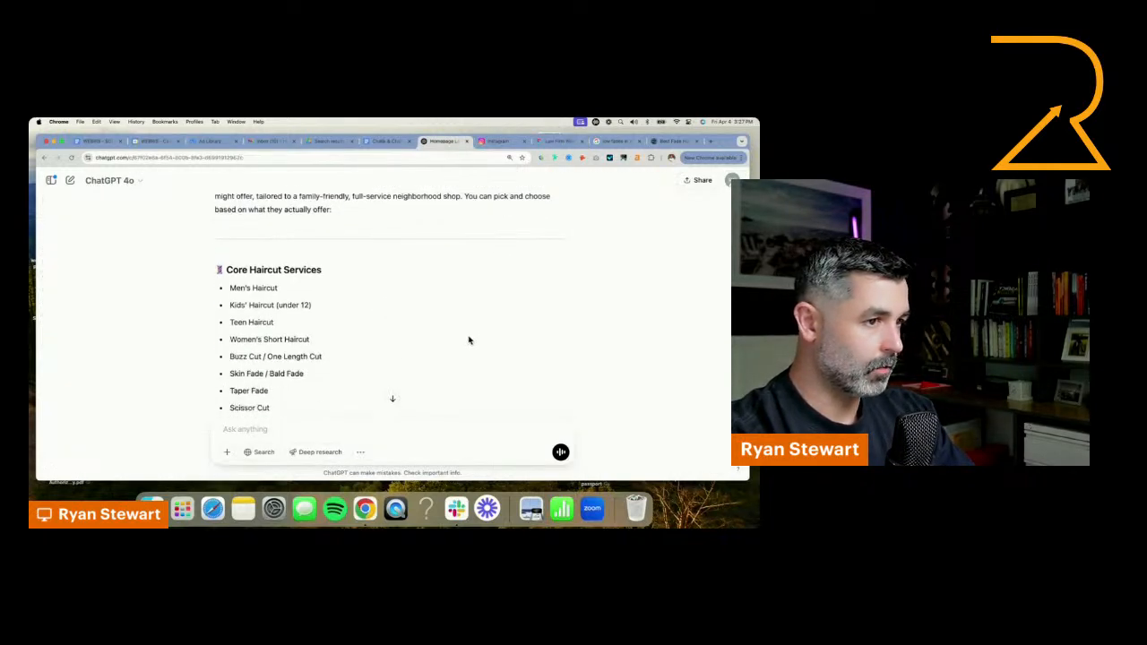
scroll(272, 248, down, 2)
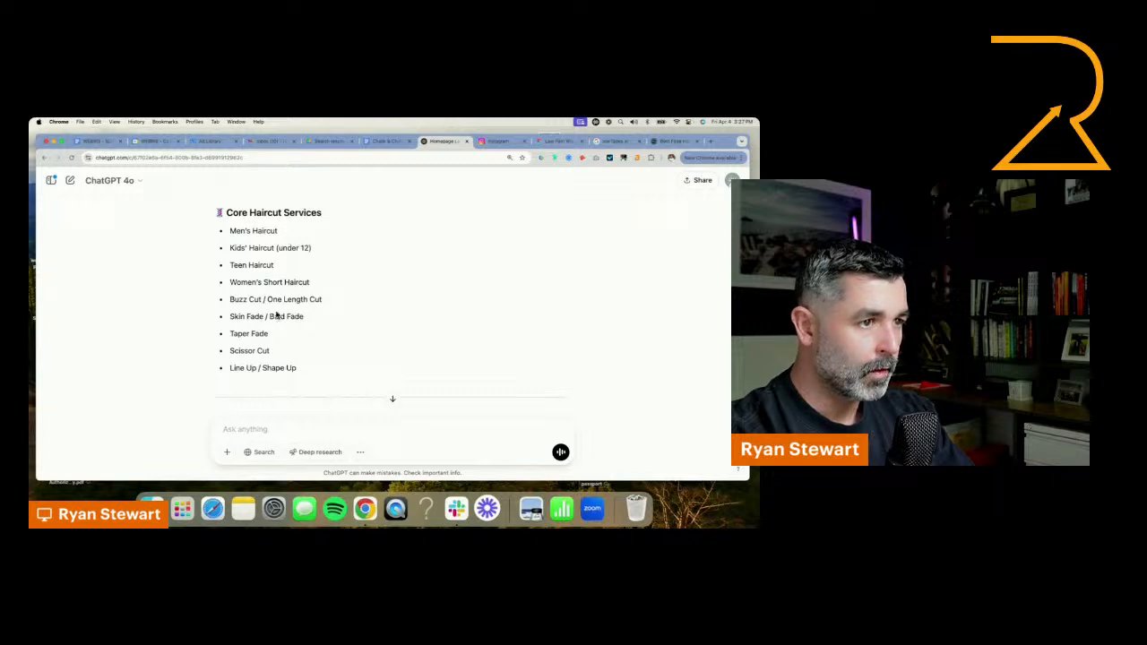
click(281, 394)
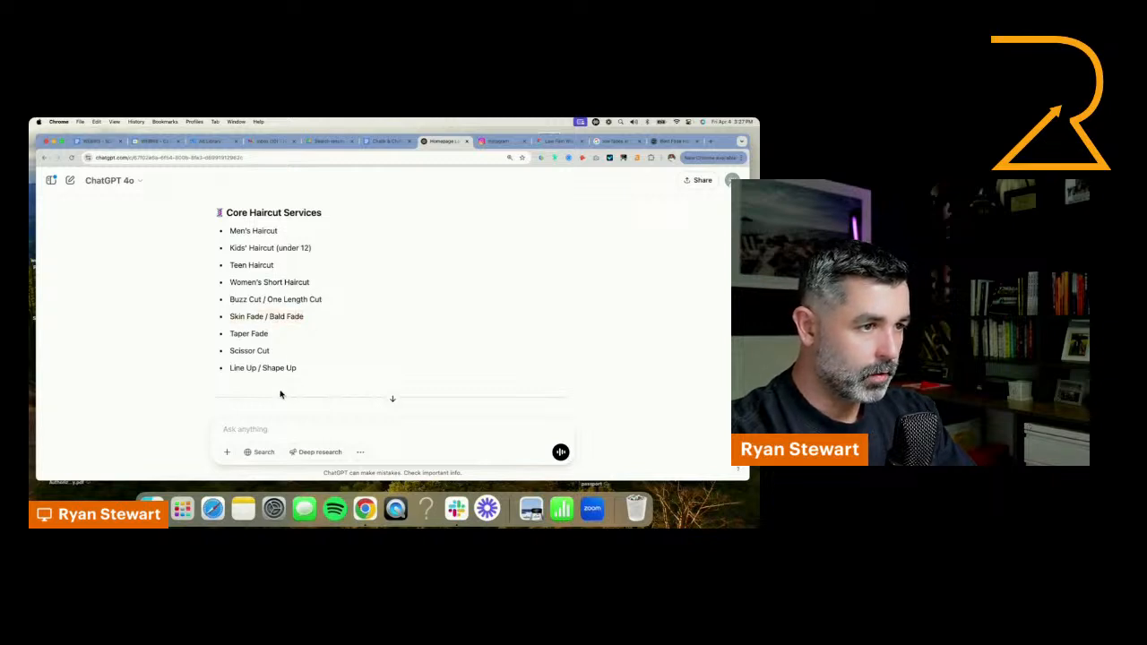
drag(296, 377, 226, 229)
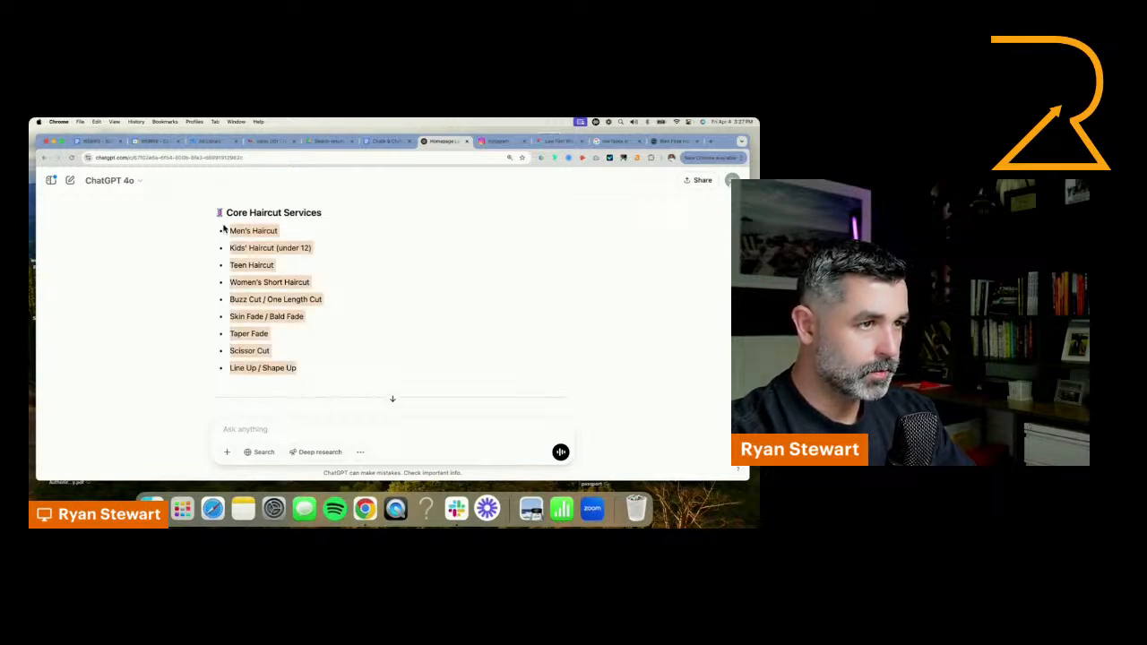
click(247, 244)
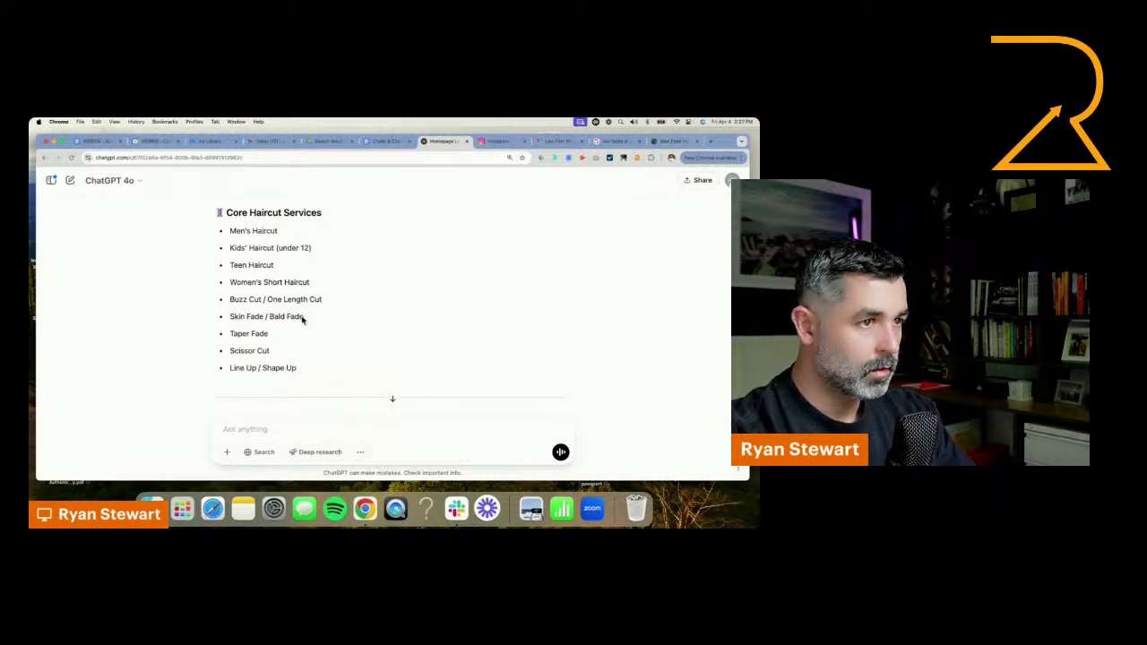
drag(301, 374, 213, 215)
Paste the Core Haircut Services list into the Figma design and place it on the dark canvas beside the homepage hero
click(558, 141)
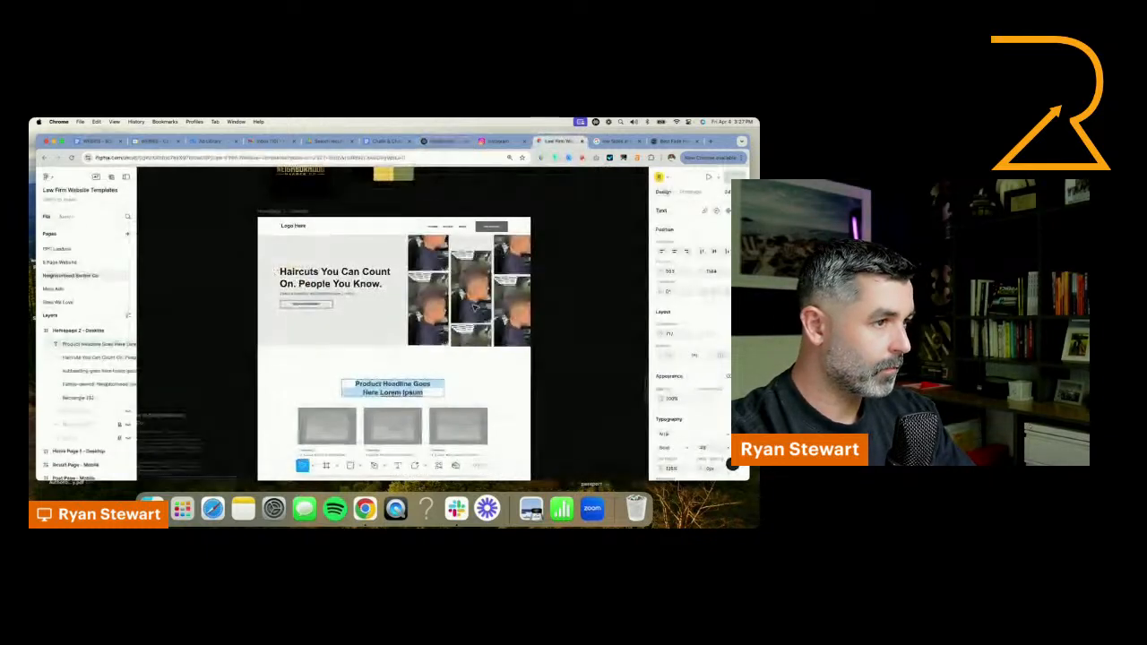
scroll(313, 362, down, 2)
key(super+v)
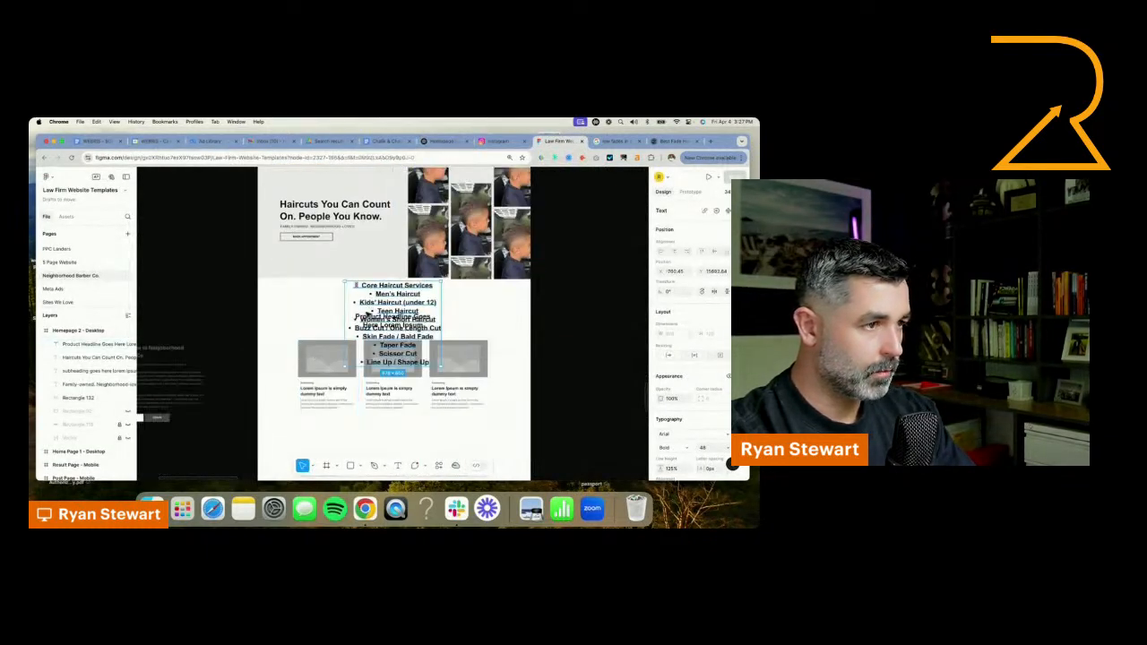
drag(395, 296, 195, 223)
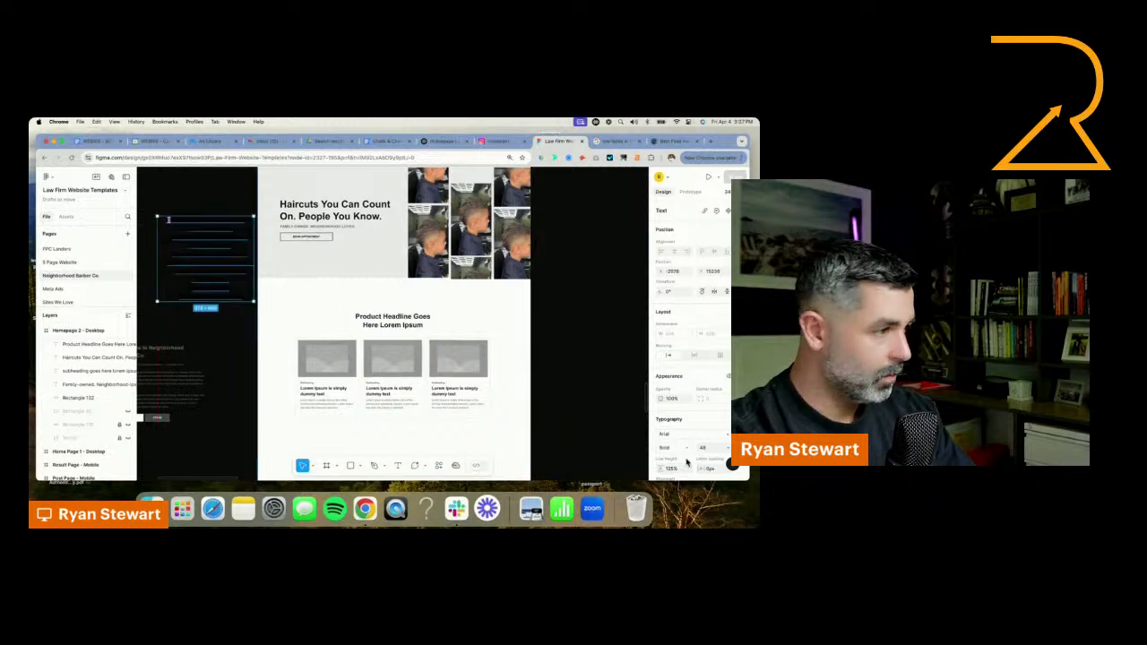
Change the pasted services list's text fill to white so it reads against the dark canvas
scroll(670, 459, down, 3)
click(661, 443)
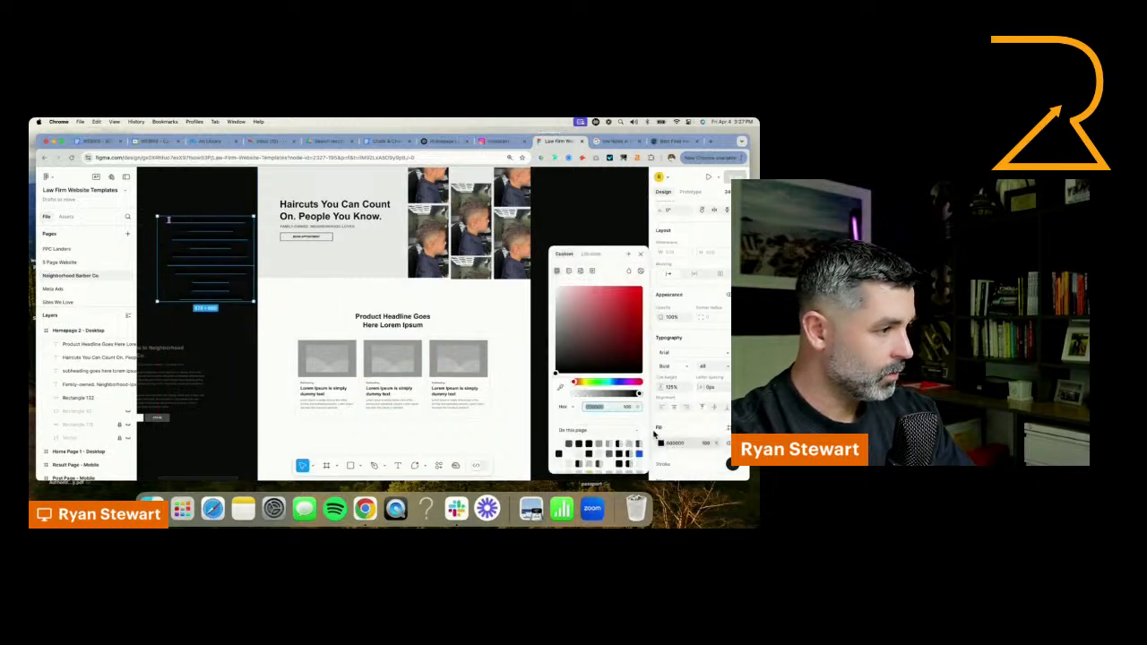
drag(576, 328, 400, 231)
click(444, 320)
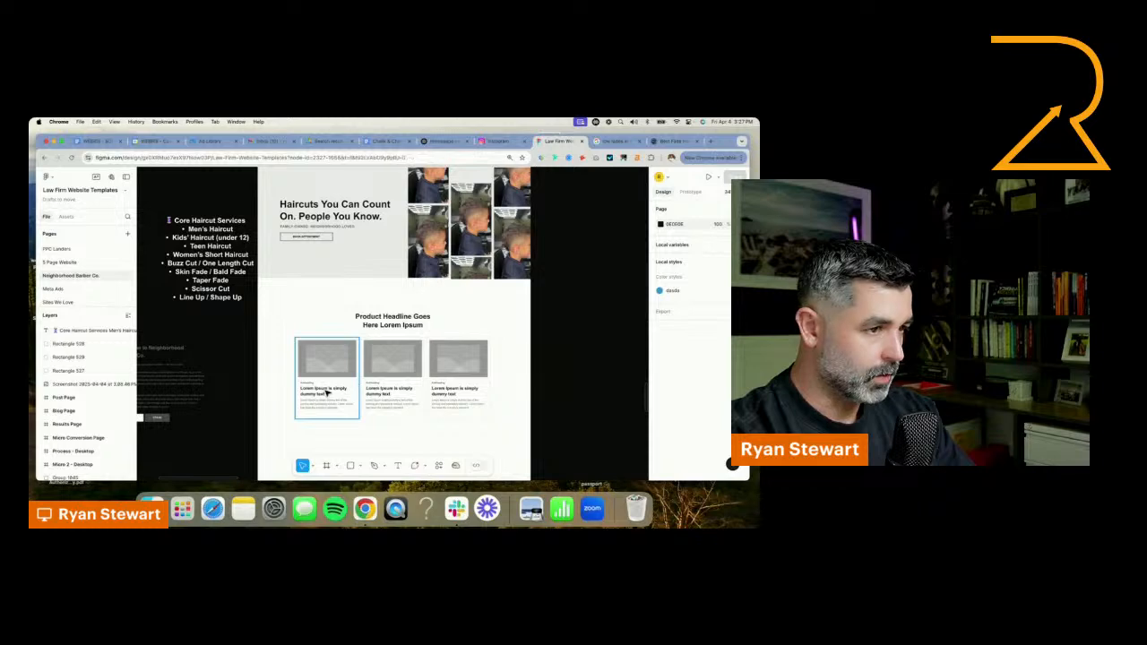
Delete the lorem ipsum description paragraph from the first card below the product headline
click(326, 392)
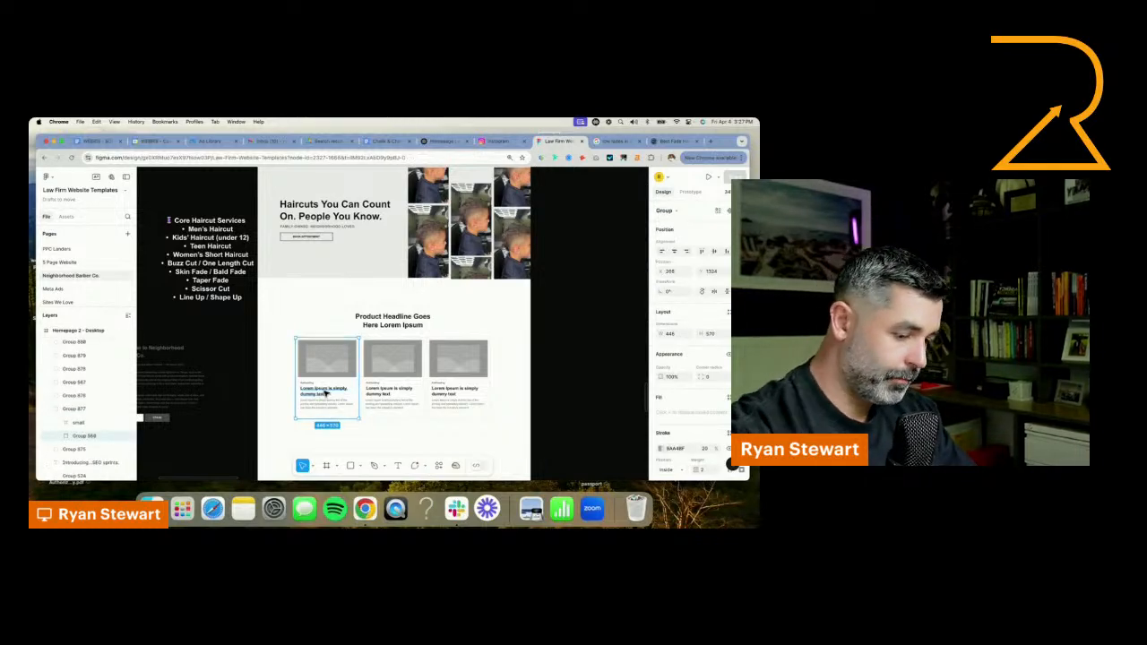
scroll(326, 392, up, 3)
scroll(304, 383, up, 3)
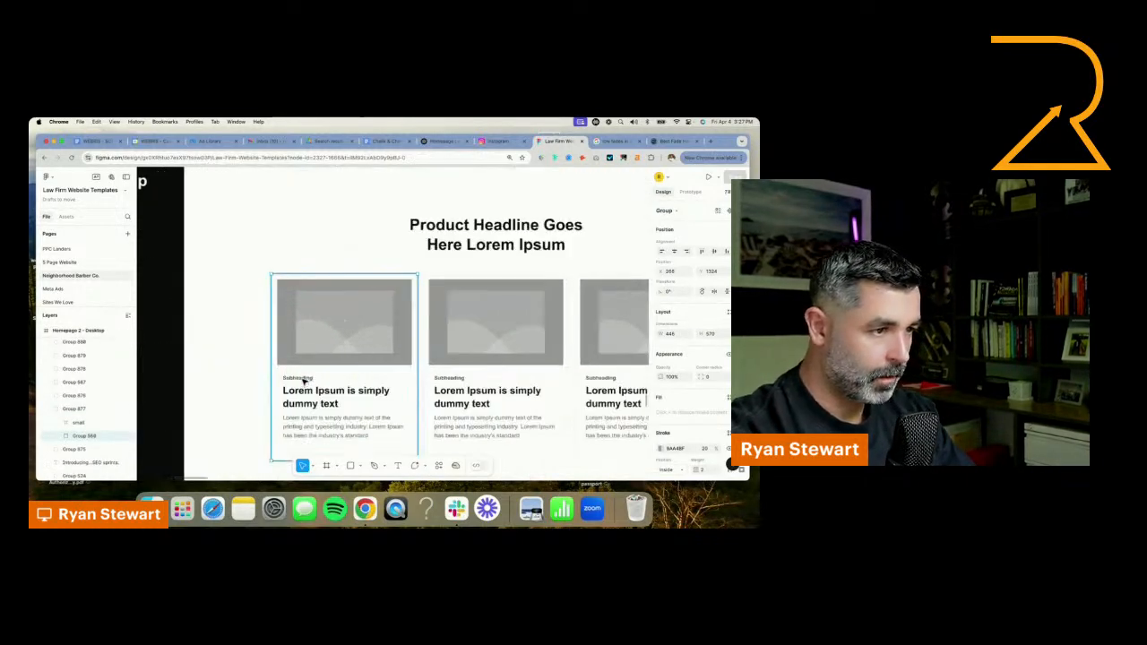
double_click(309, 430)
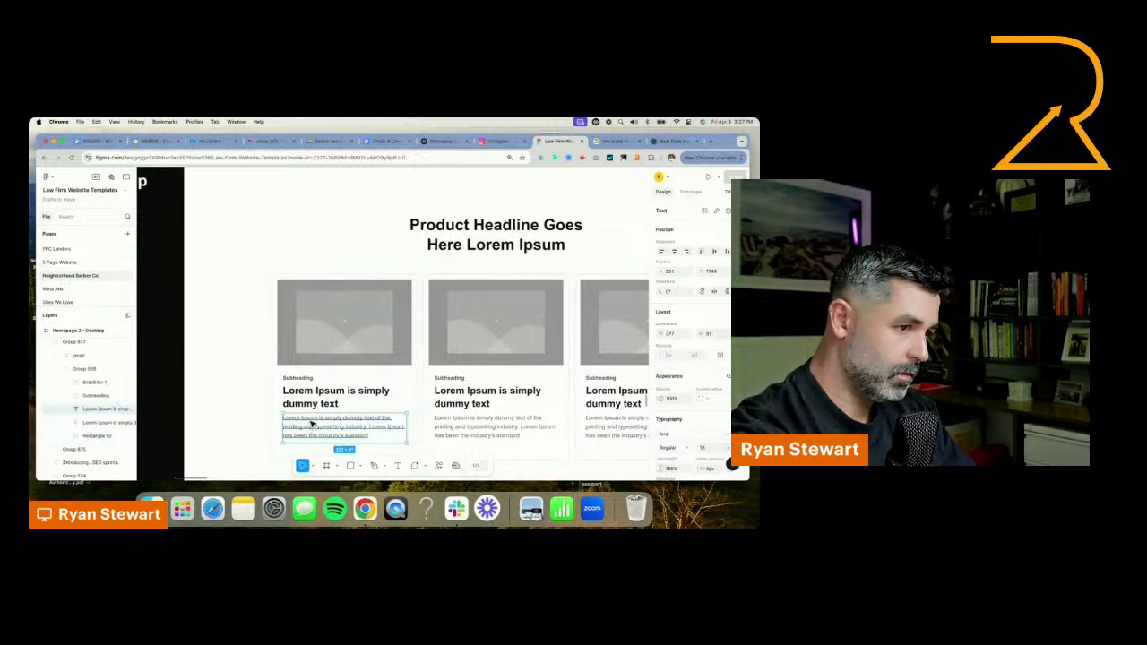
key(Delete)
Move the first card's subheading below its "Lorem Ipsum is simply dummy text" title and change its text to "LEARN MORE"
click(303, 380)
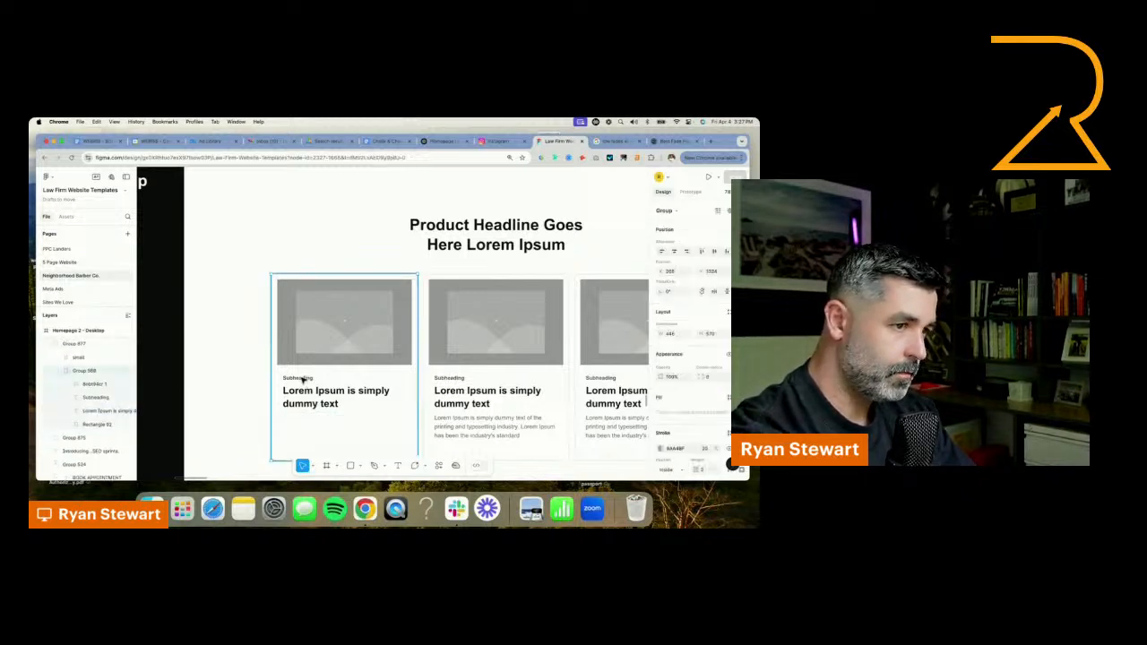
click(303, 380)
drag(302, 380, 305, 425)
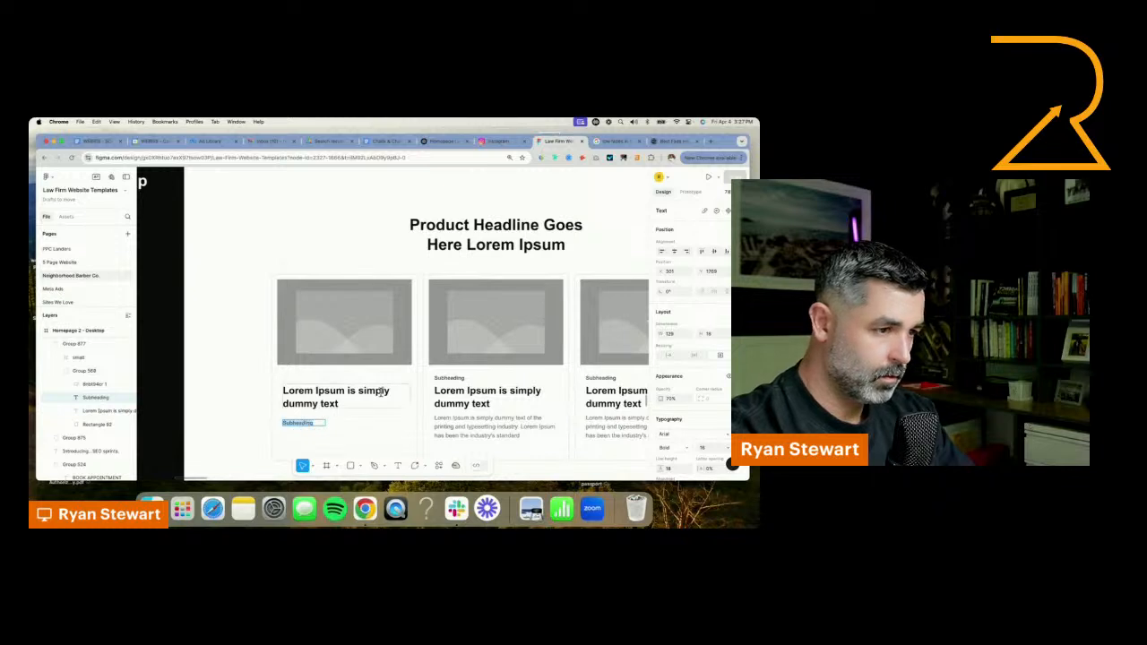
text(LEARN M)
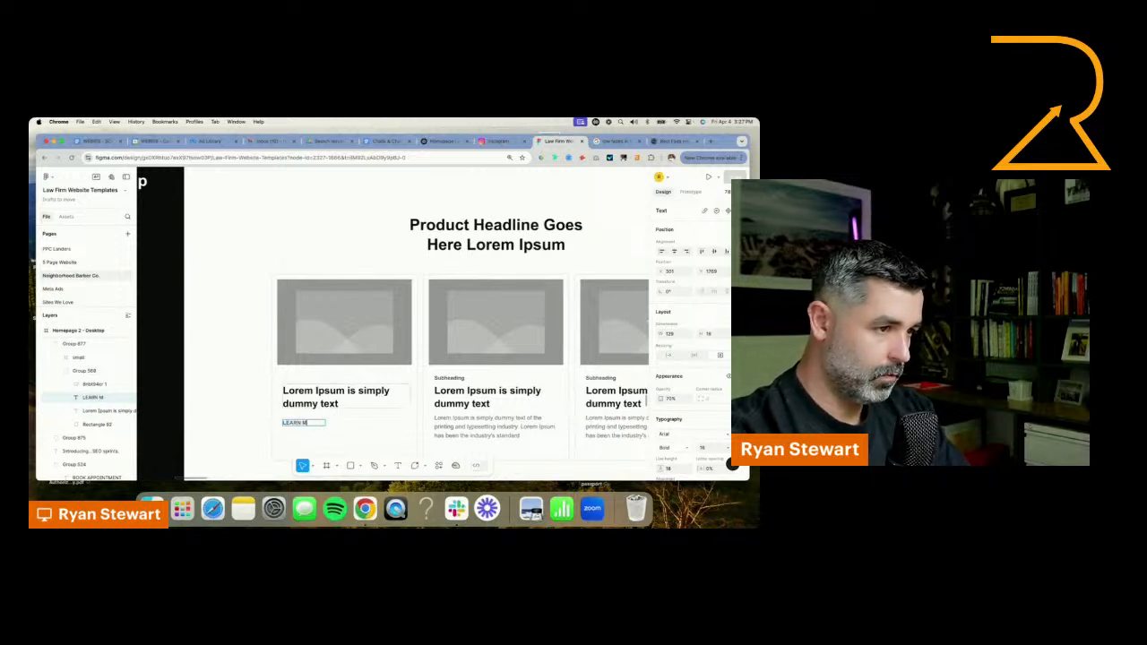
text(ORE)
key(Escape)
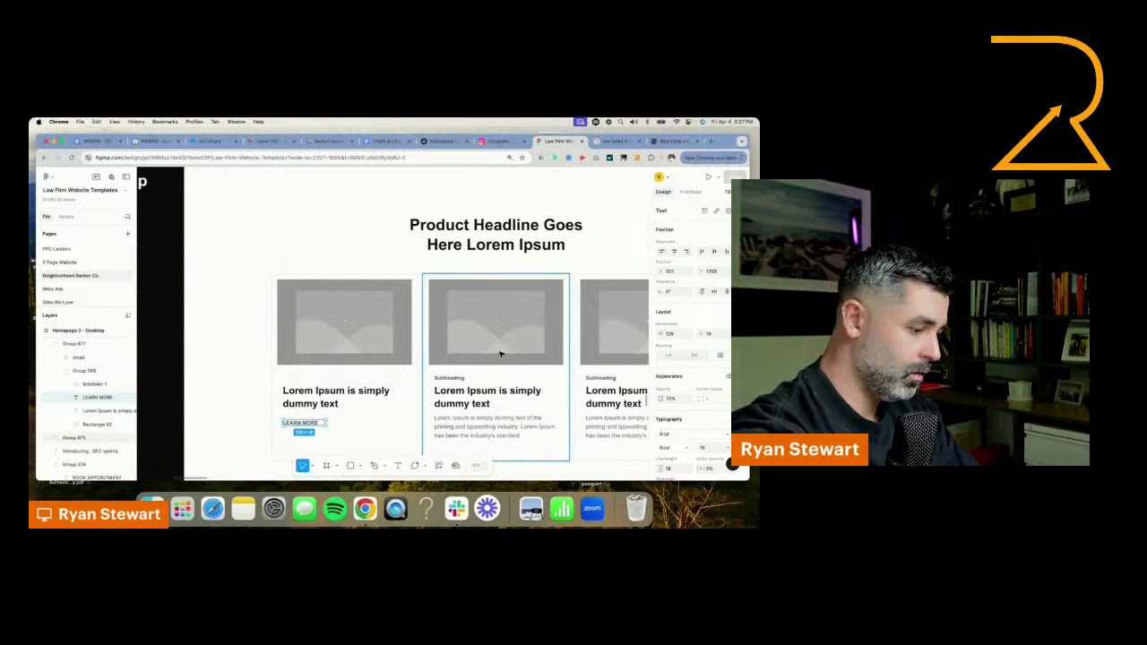
Delete the second and third cards, keeping only the edited first card
click(502, 354)
key(Delete)
click(622, 350)
key(Delete)
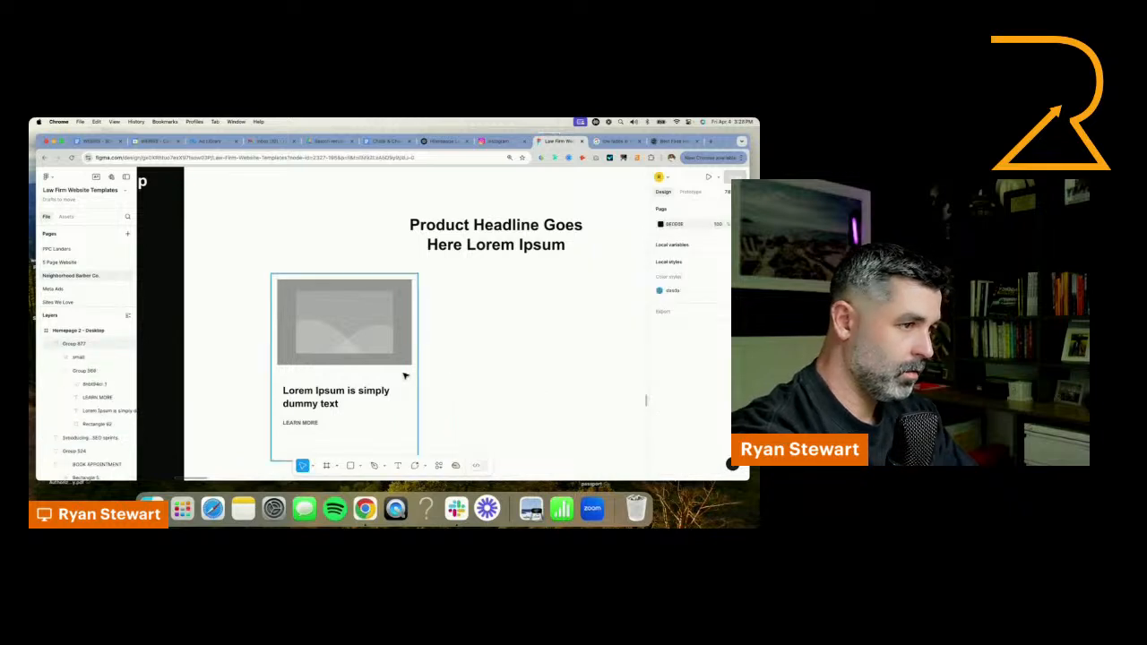
Move the card's title and LEARN MORE text up closer to the image and shorten the card's background rectangle to fit
click(404, 376)
scroll(395, 405, down, 1)
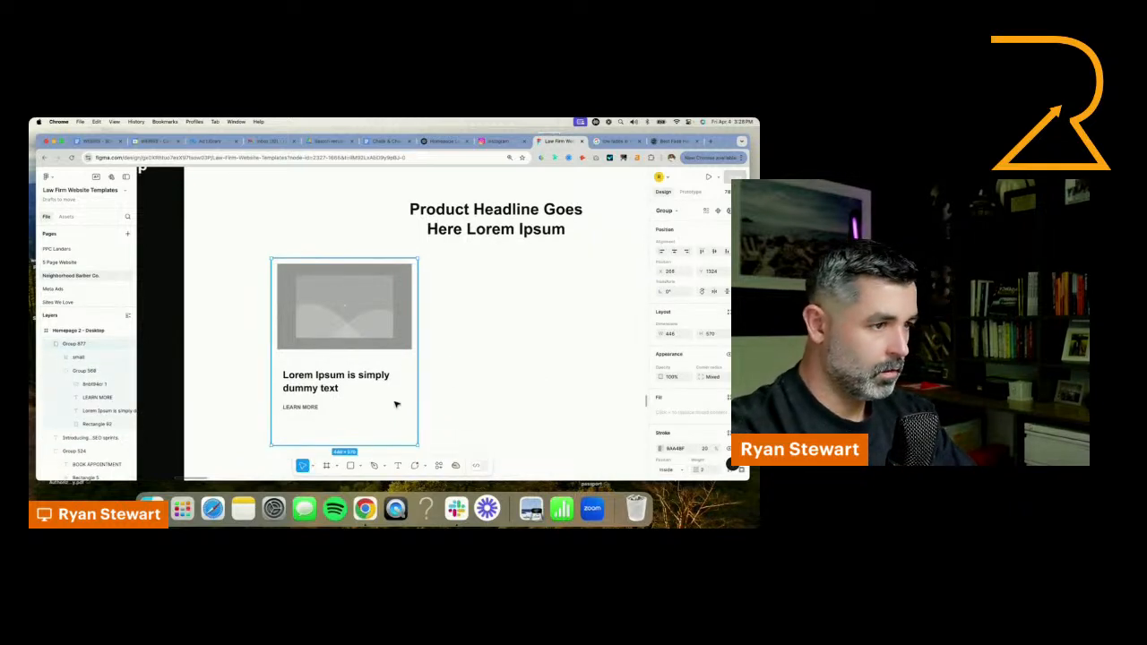
click(323, 383)
click(300, 412)
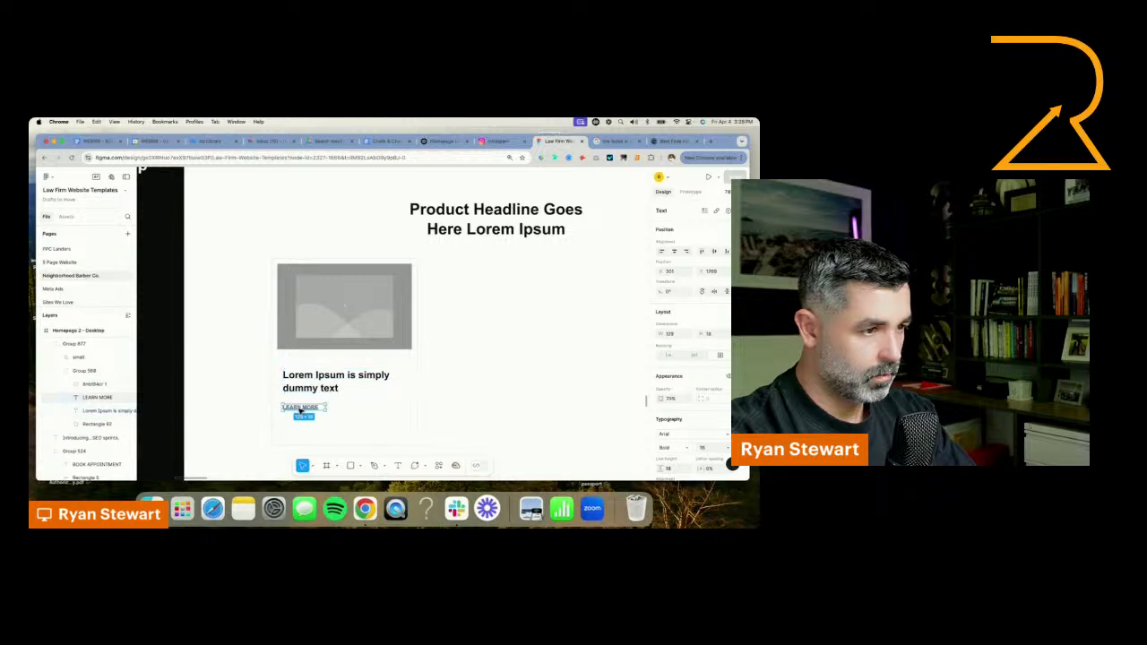
drag(302, 412, 309, 377)
shift+click(310, 389)
click(328, 445)
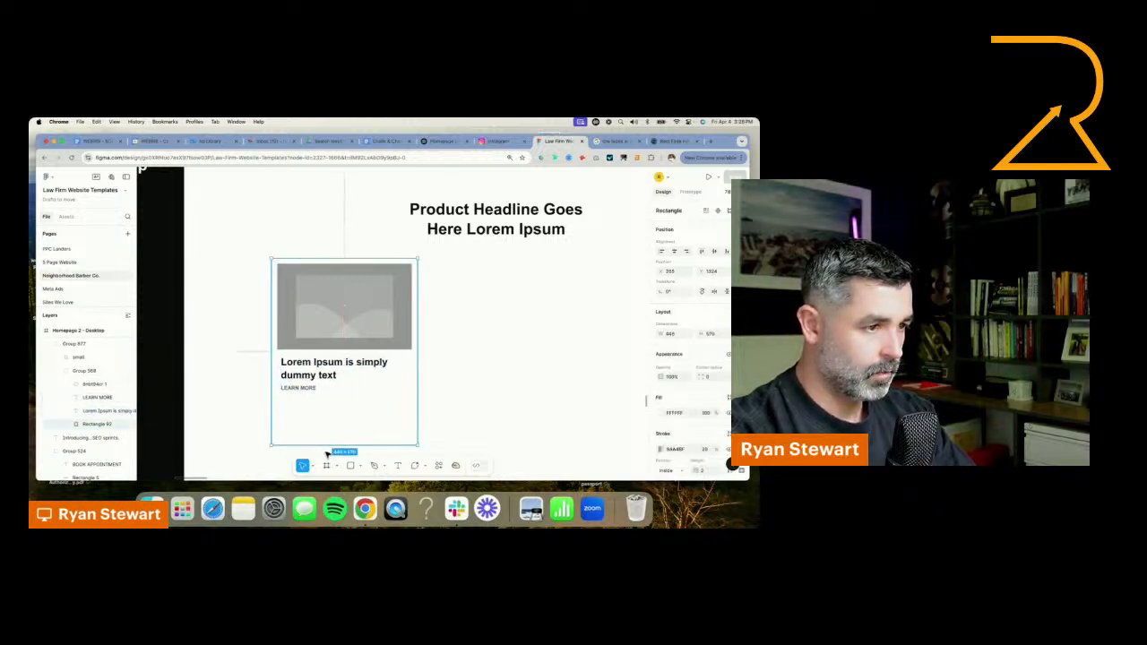
drag(328, 446, 332, 399)
Resize the whole card group, including its image placeholder, to about 374 by 447 px
click(377, 320)
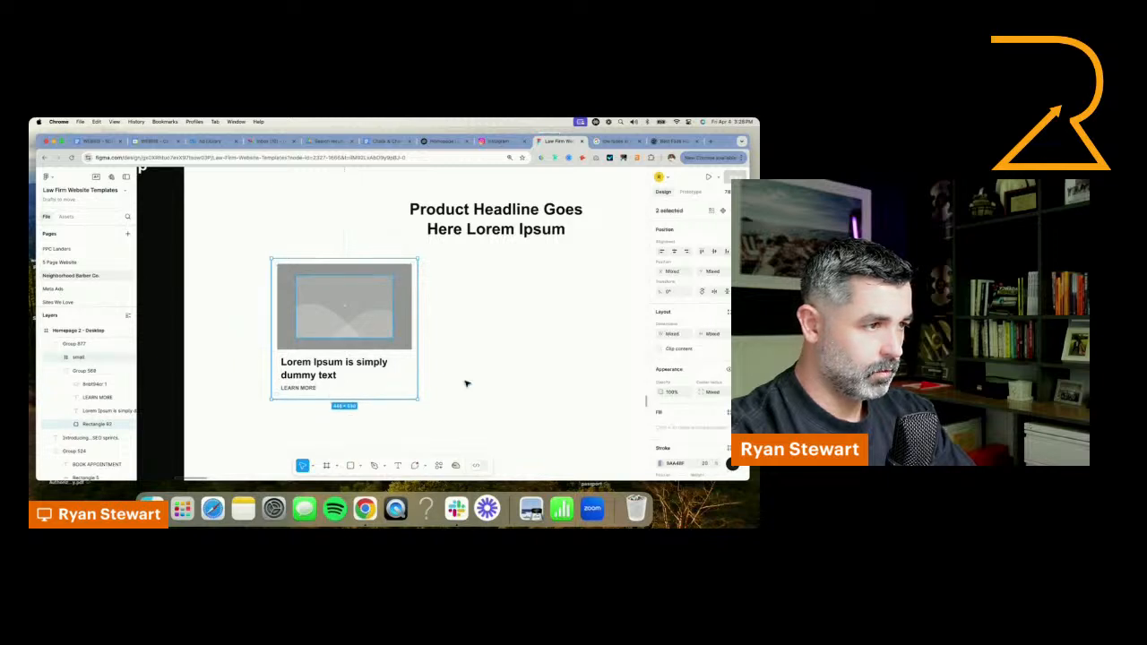
click(425, 412)
click(389, 320)
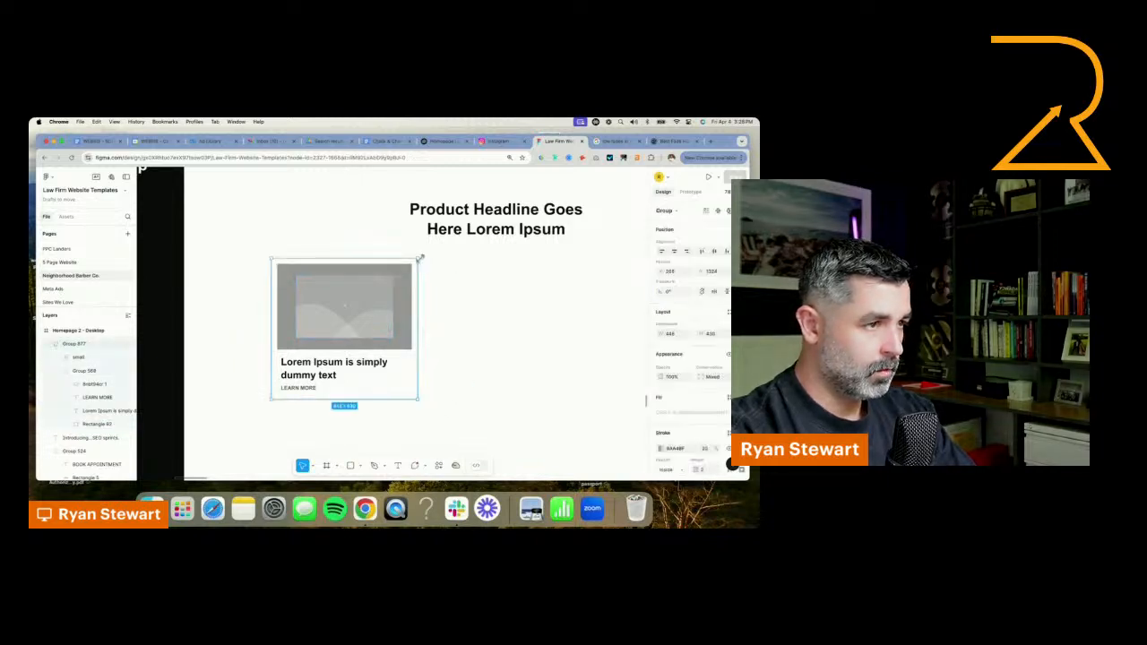
drag(412, 263, 394, 280)
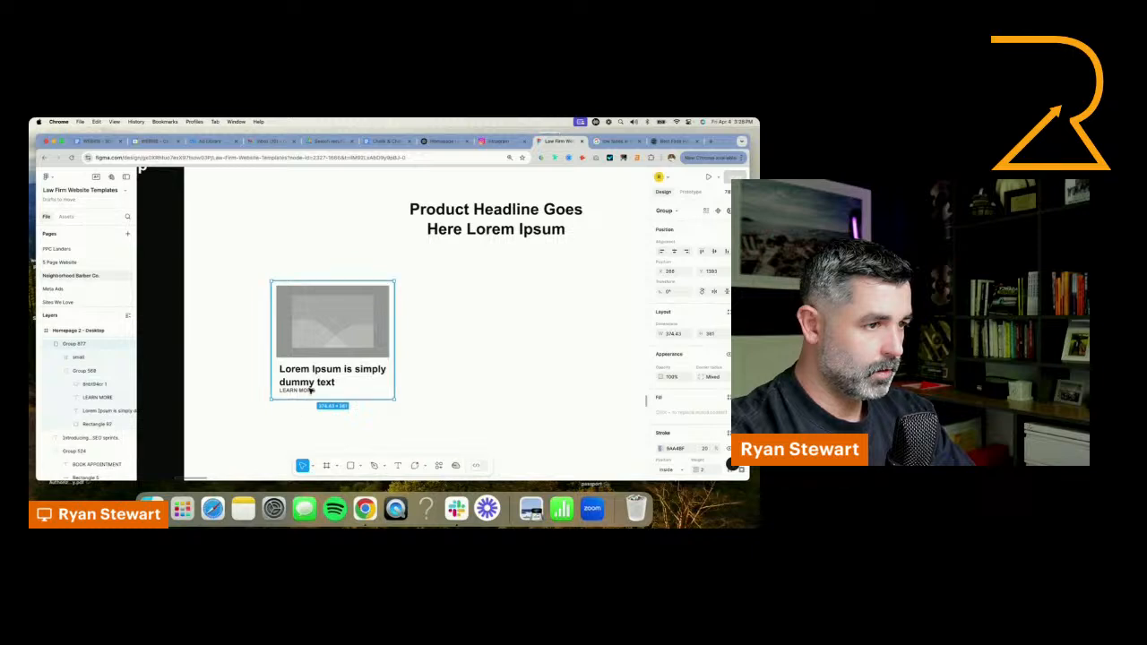
drag(385, 402, 341, 427)
click(97, 425)
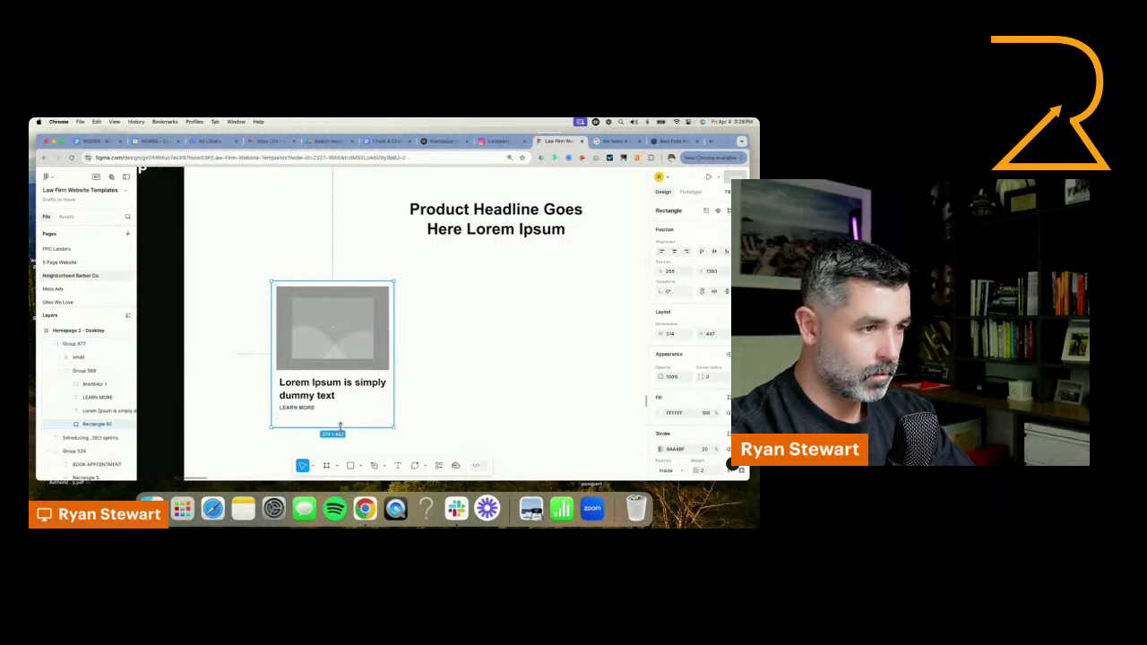
Move LEARN MORE slightly down from the card's title and nudge the title left to line up with it
click(292, 414)
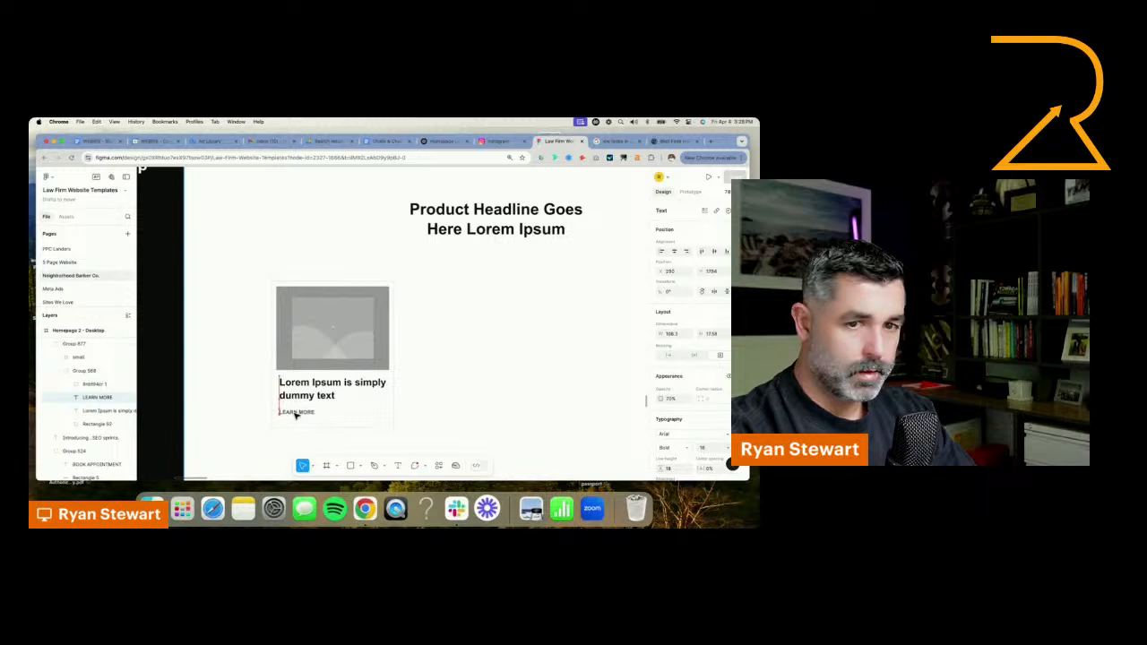
click(302, 397)
key(Left)
key(Left)
key(Left)
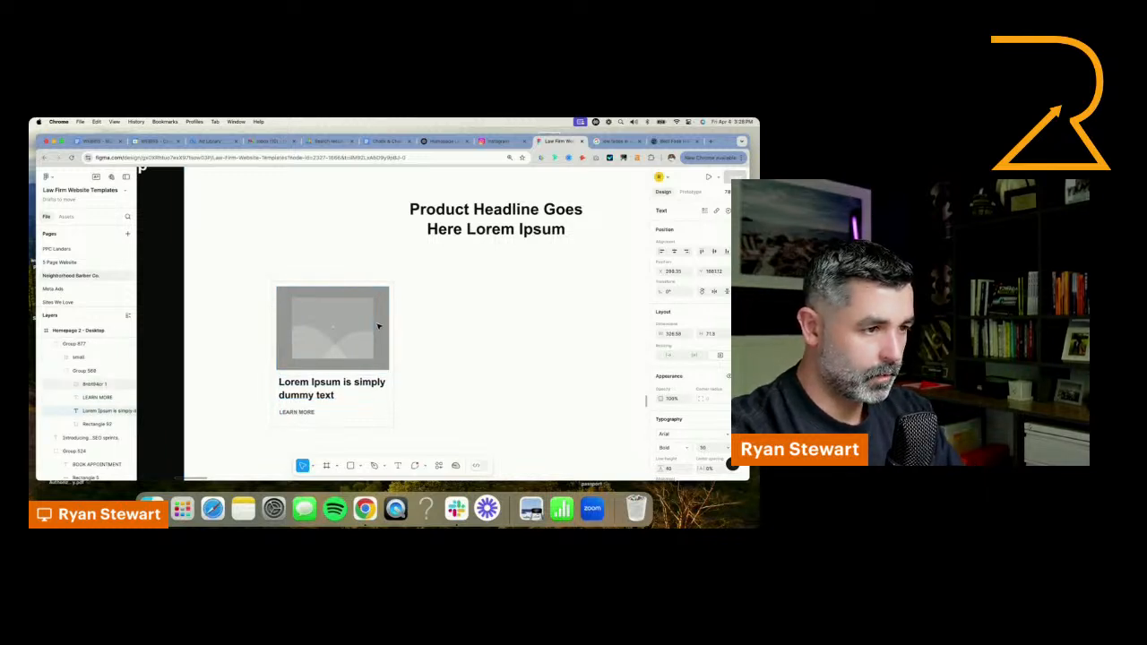
Review the Core Haircut Services list in ChatGPT and return to the Figma design
click(440, 143)
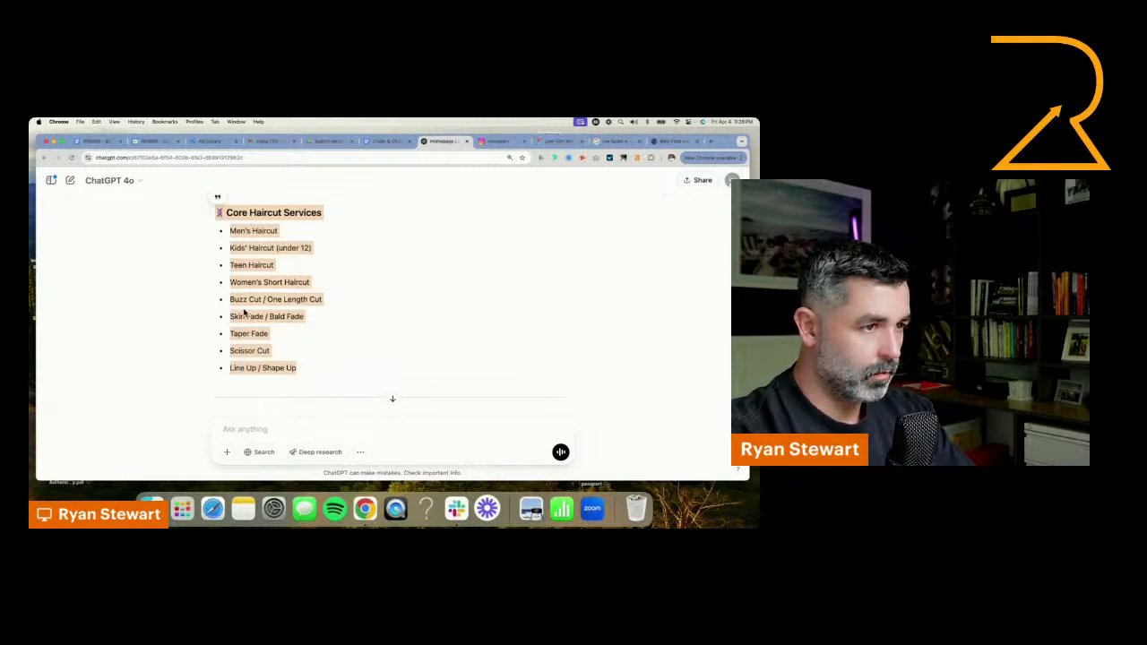
click(253, 250)
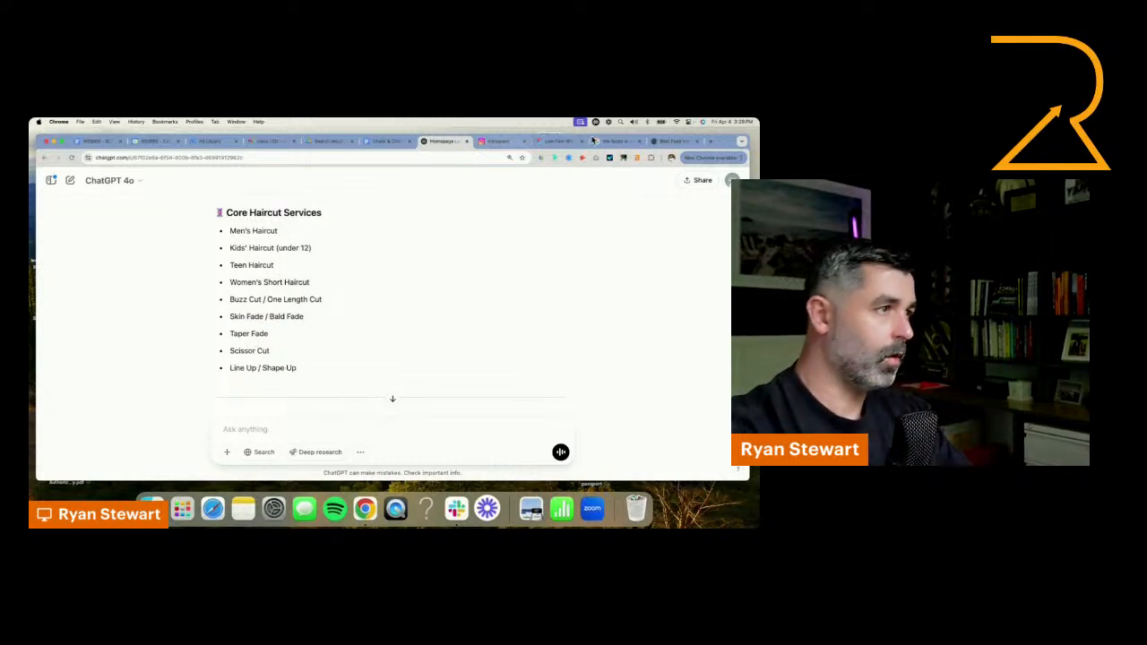
click(561, 141)
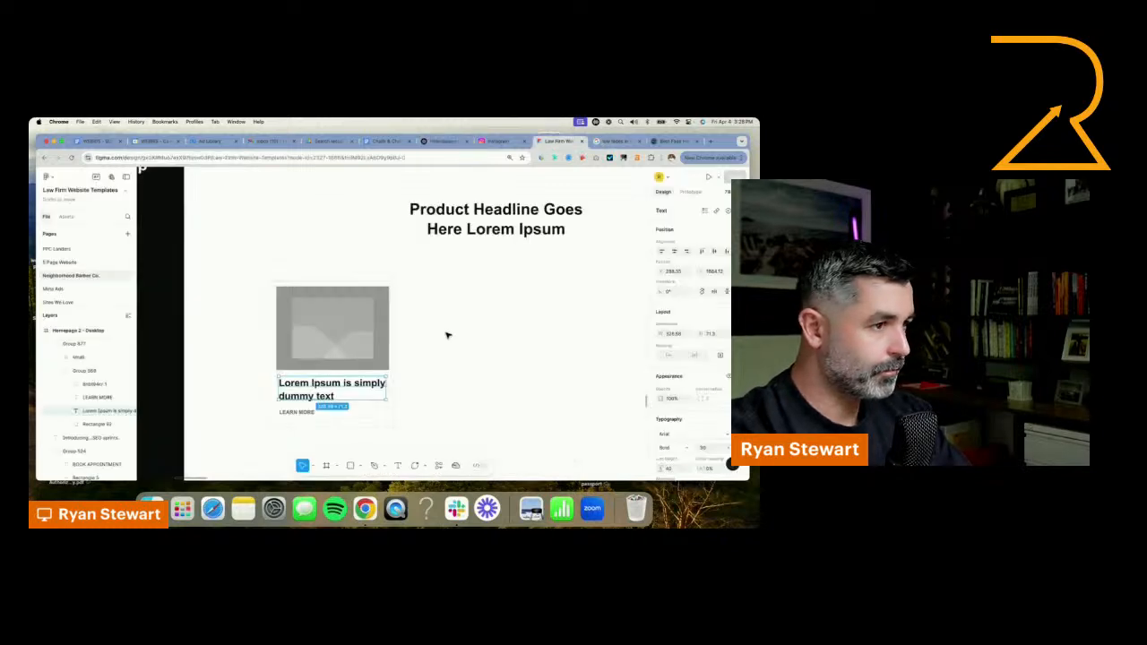
Duplicate the card below the product headline into a grid of two rows with four cards each
click(398, 398)
scroll(407, 397, down, 3)
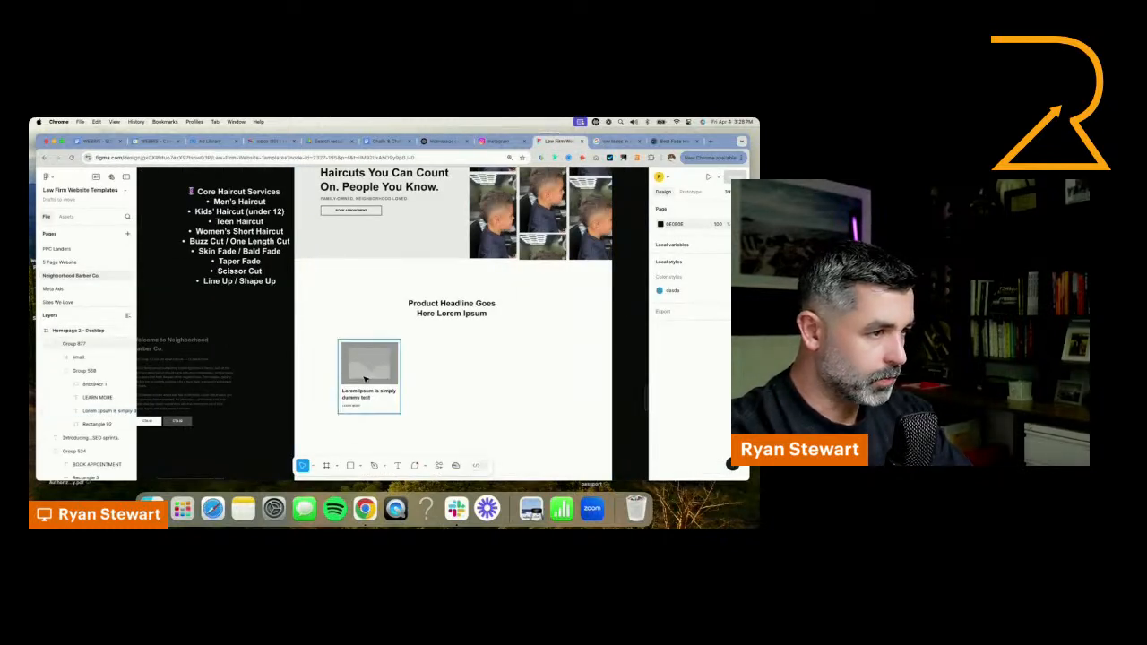
drag(365, 380, 430, 365)
shift+click(349, 372)
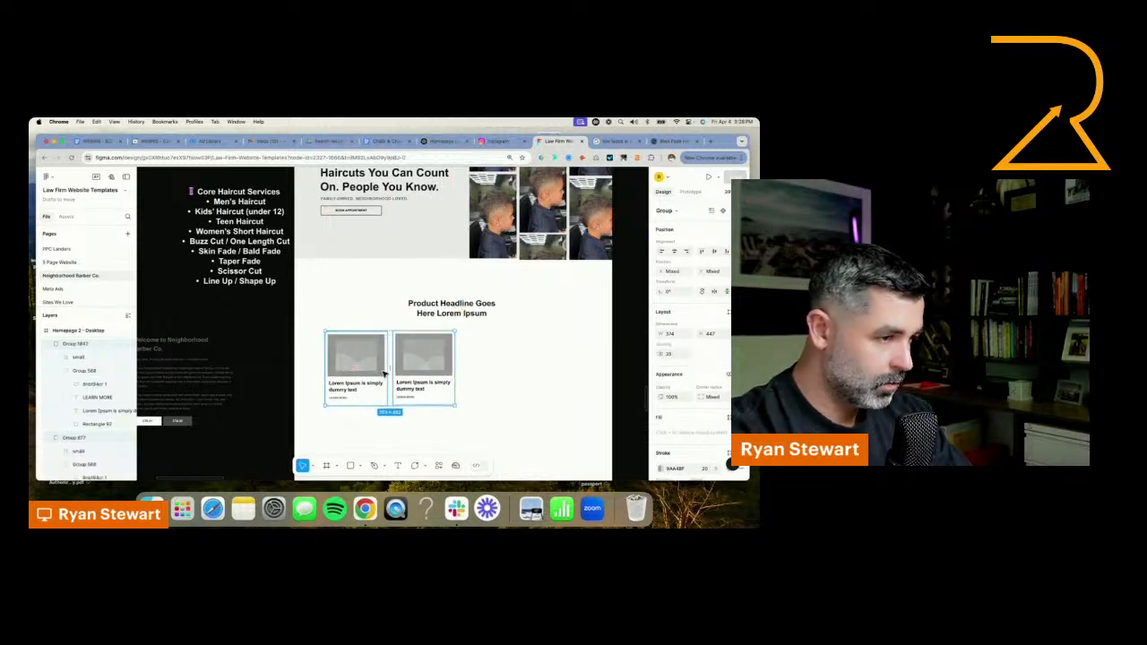
drag(384, 371, 516, 371)
shift+click(435, 383)
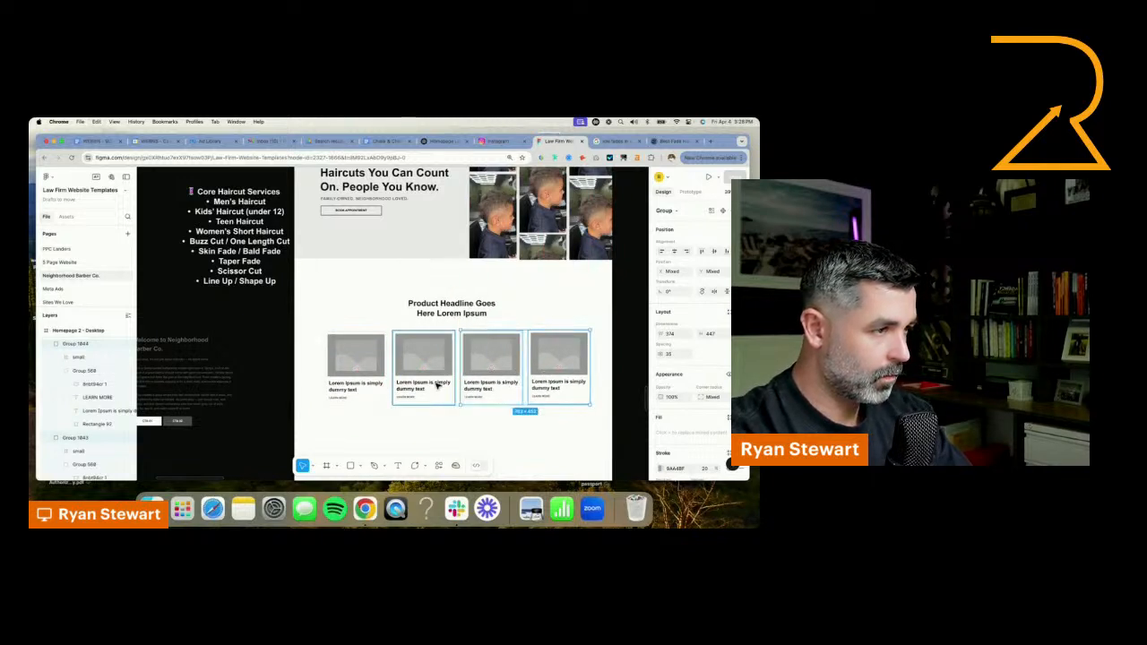
shift+click(369, 381)
drag(369, 381, 375, 445)
Examine the Our Services section on The Cut Barber Shop website's homepage and return to the Figma design
click(663, 142)
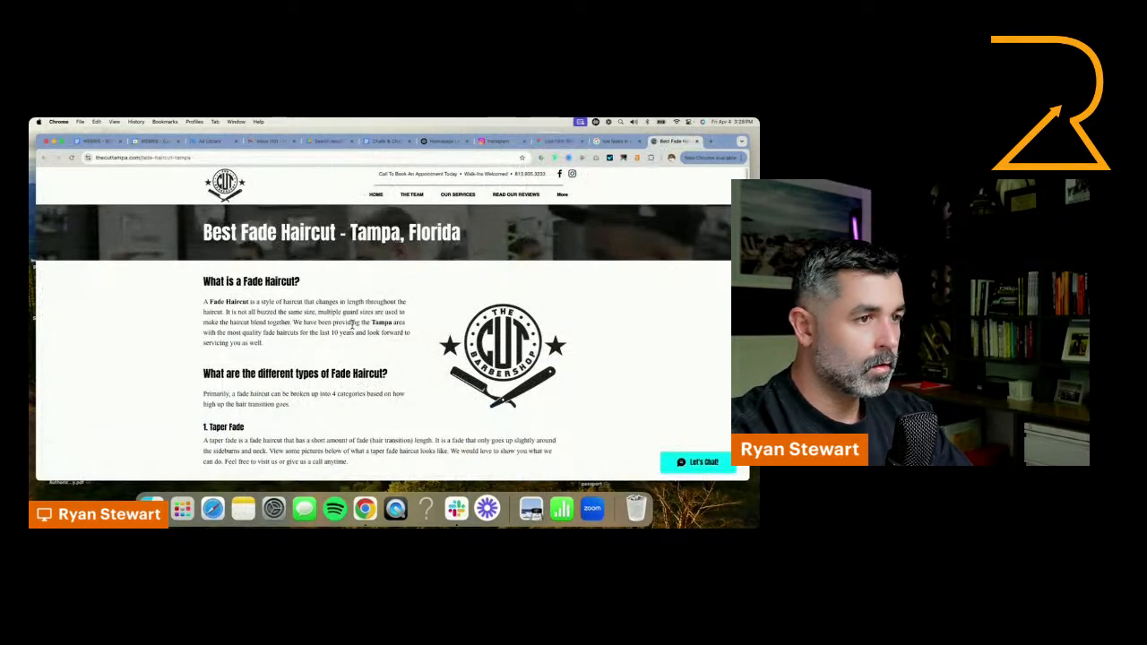
click(456, 193)
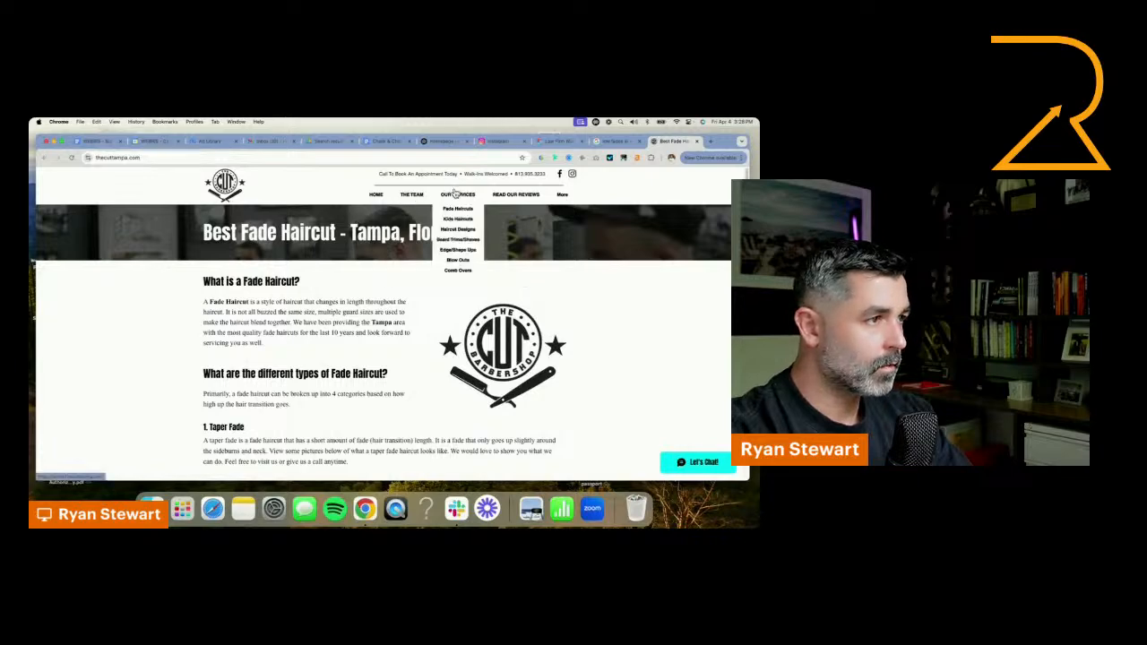
click(226, 186)
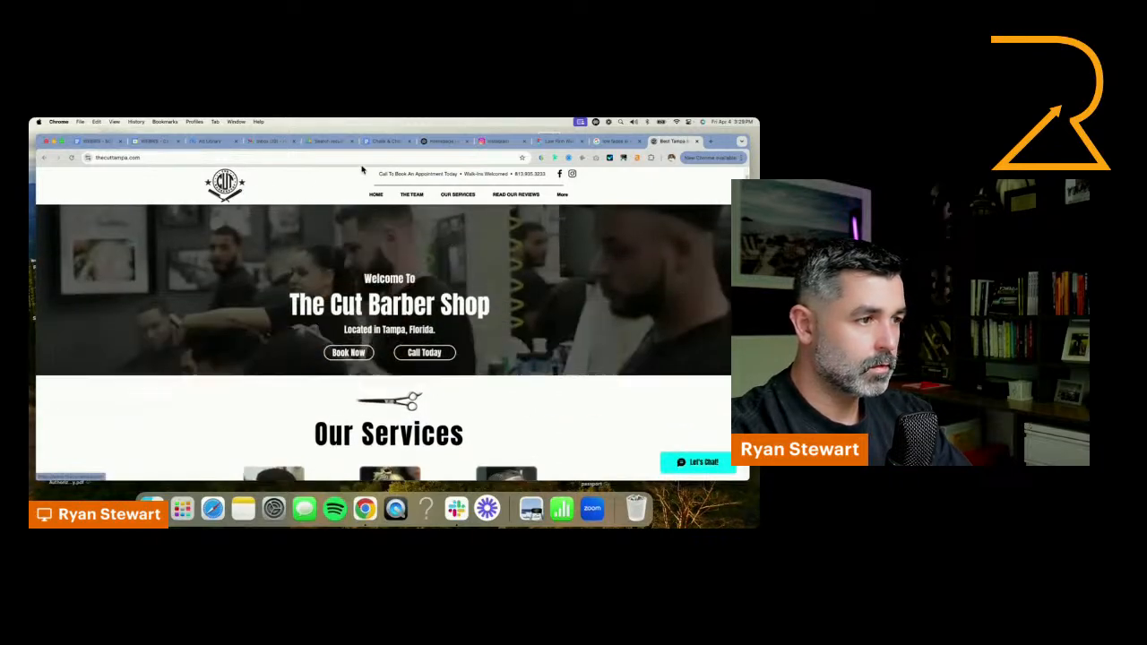
scroll(604, 296, down, 15)
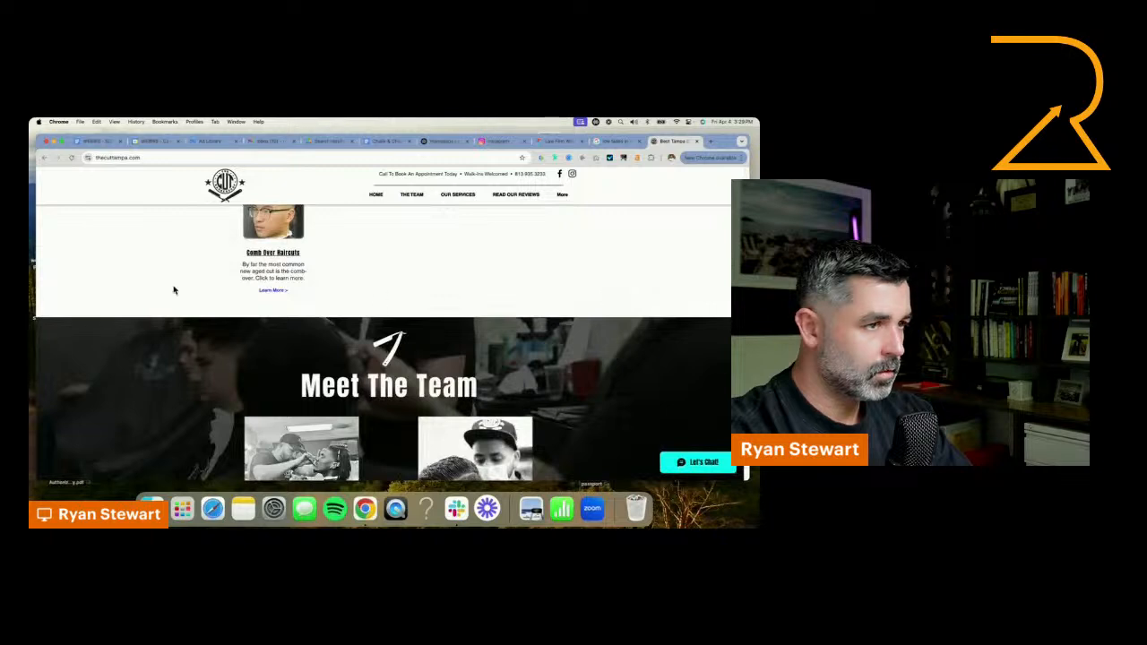
scroll(317, 287, up, 3)
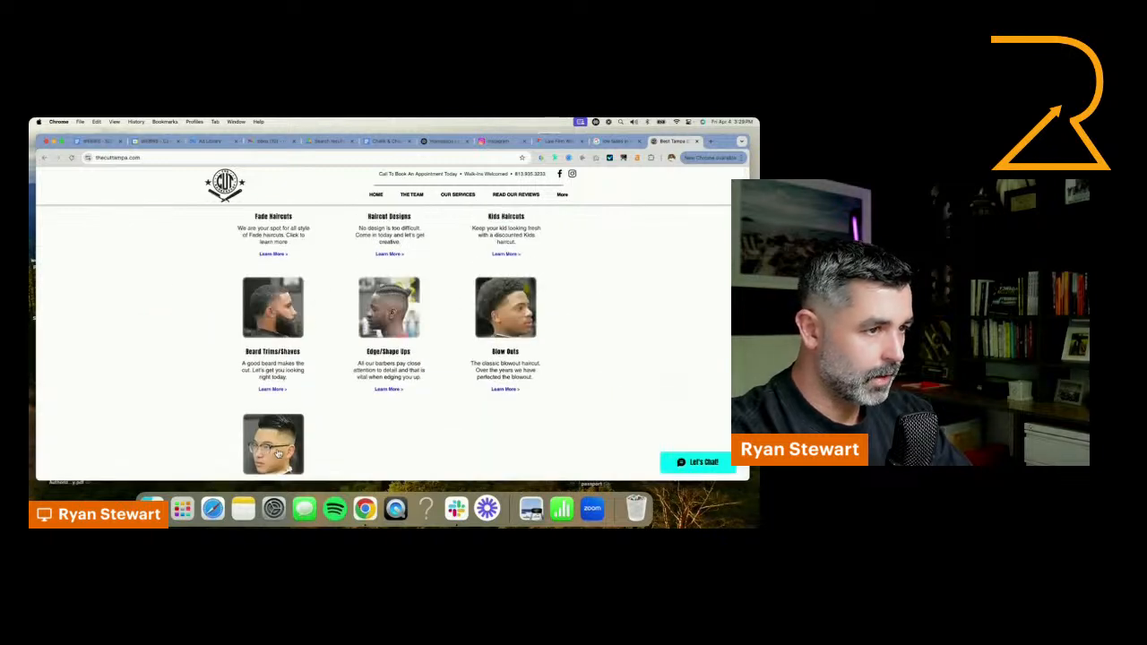
scroll(498, 293, up, 3)
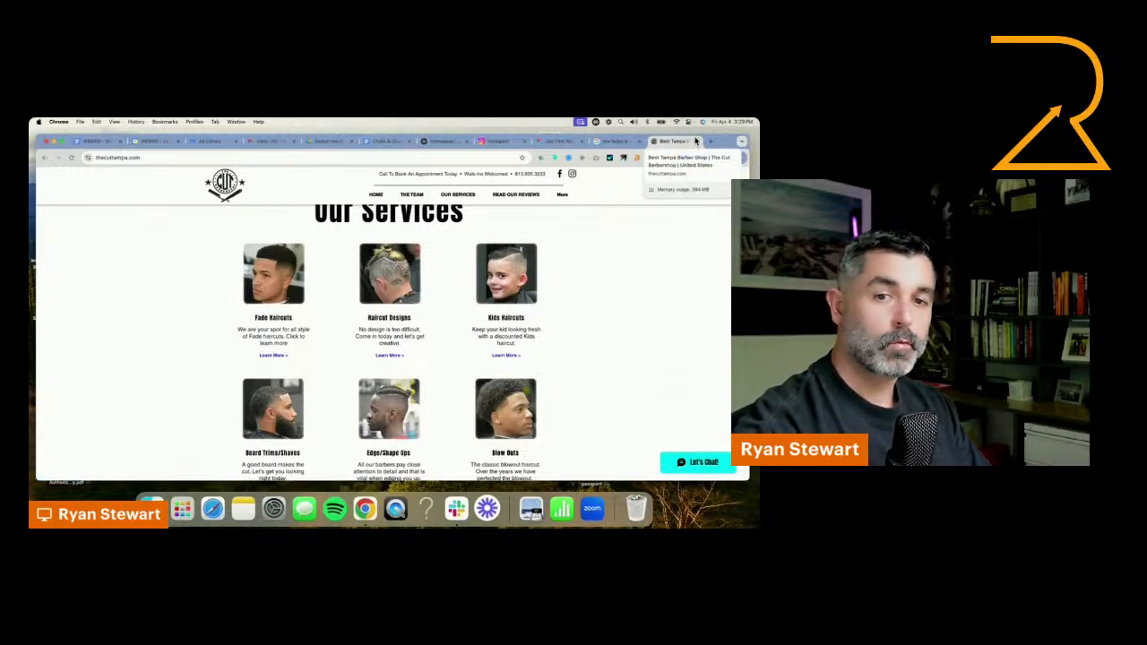
click(550, 144)
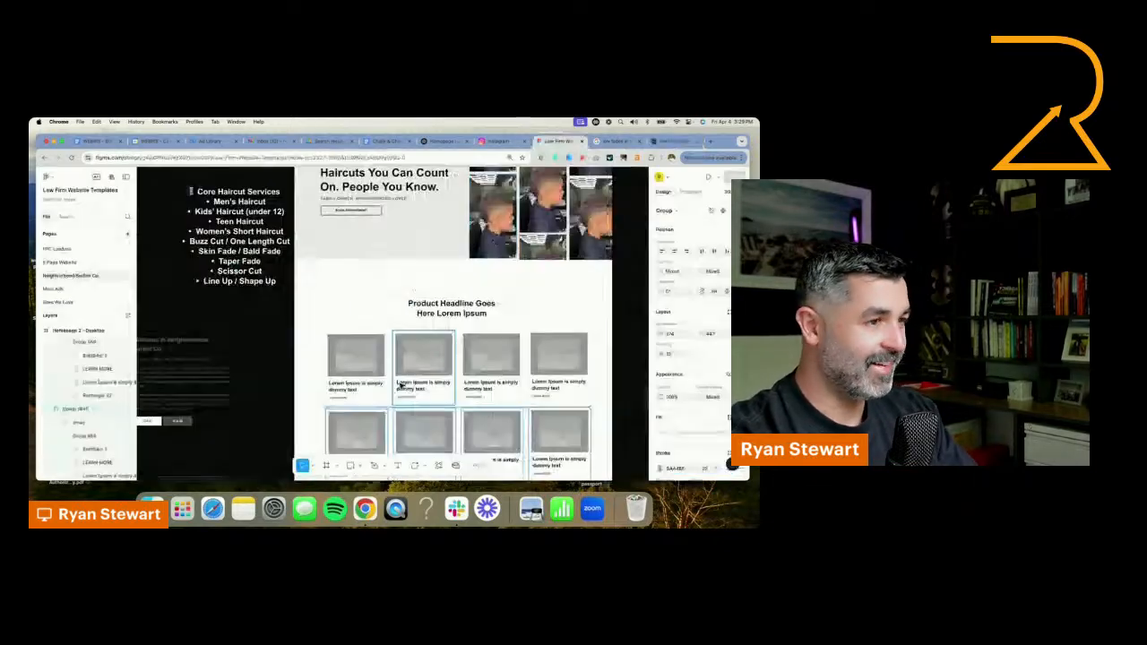
Change the title of the first card in the upper row to "Men's Haircut"
click(352, 392)
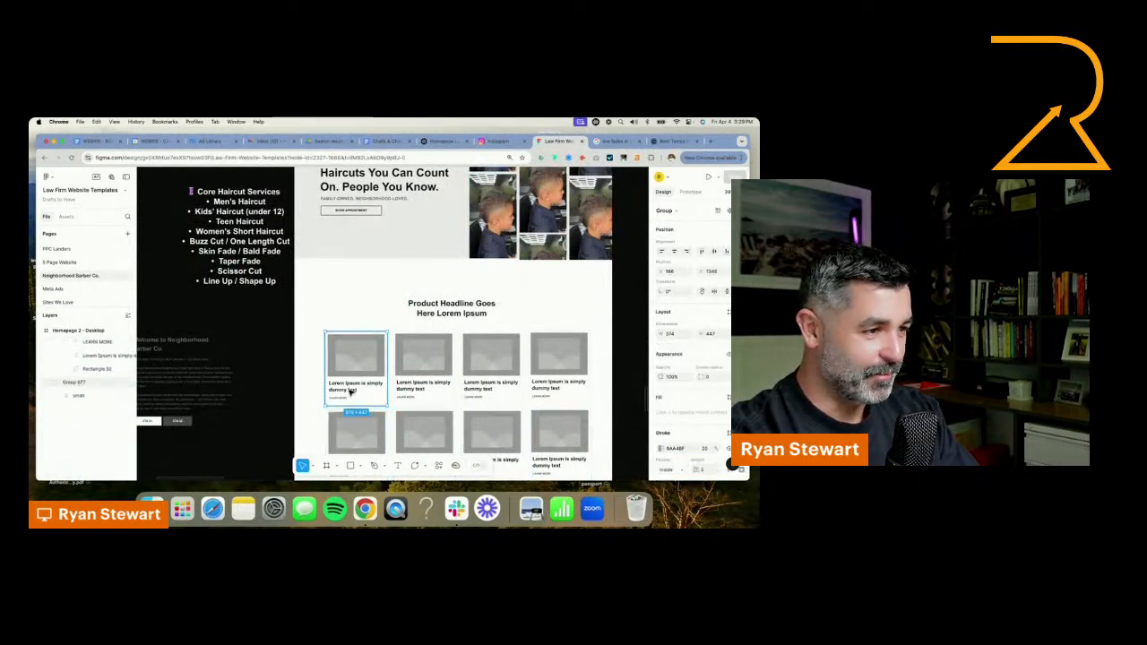
double_click(351, 392)
double_click(351, 392)
text(Men's)
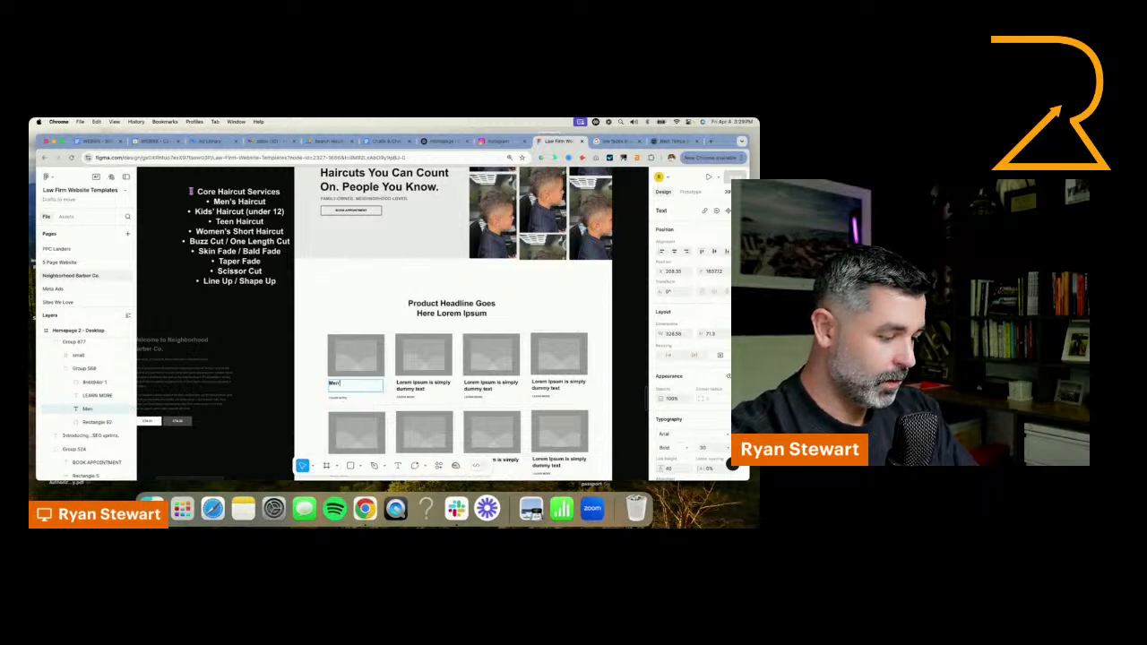
text( Hair)
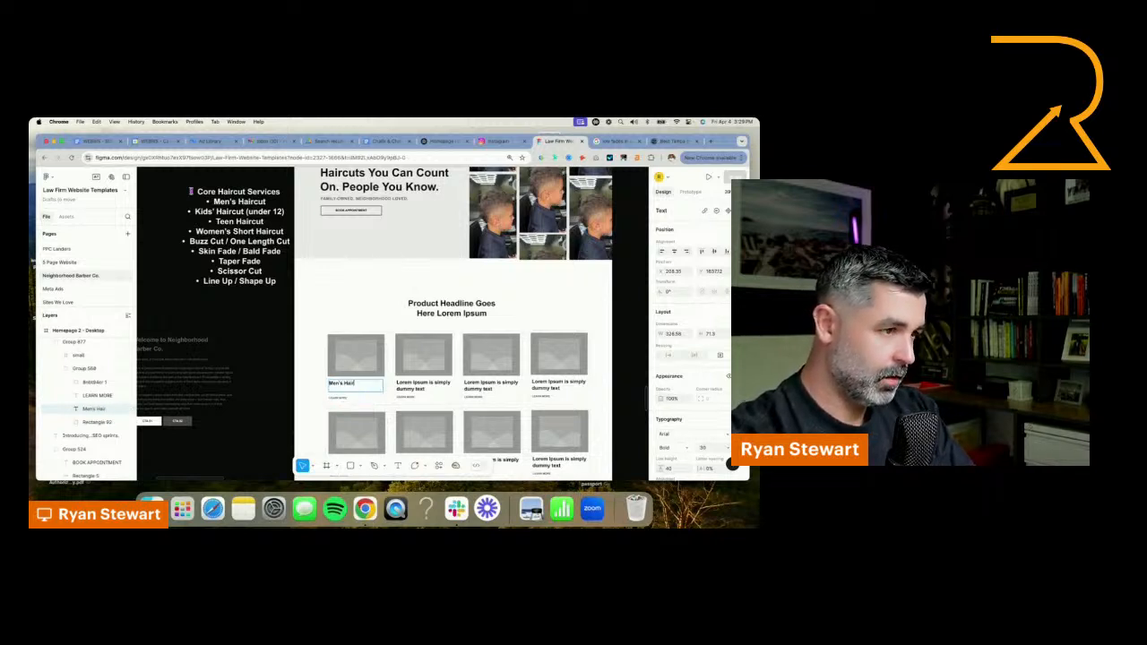
text(cut)
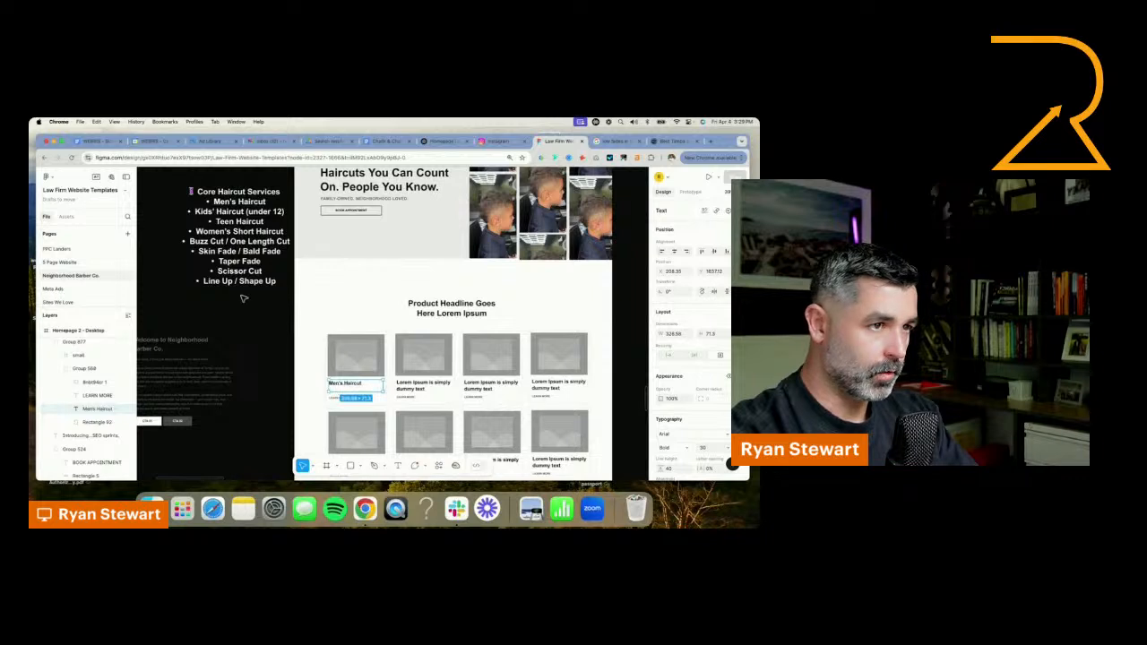
Remove the "Women's Short Haircut" bullet from the Core Haircut Services list on the dark canvas
click(223, 233)
double_click(223, 233)
triple_click(223, 233)
key(super+x)
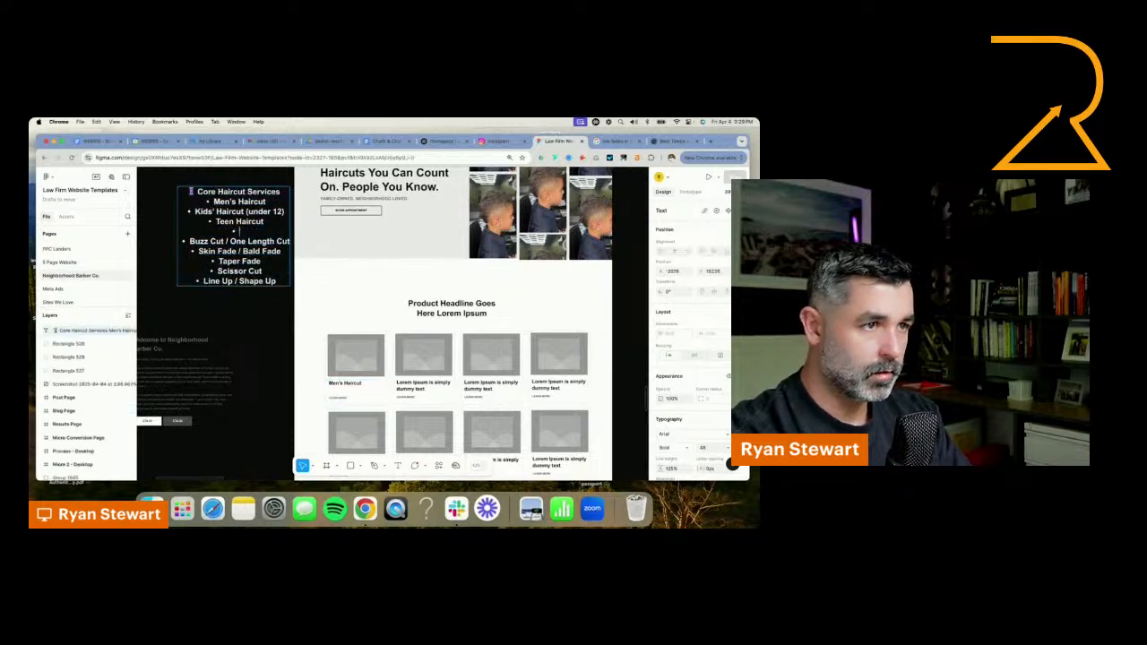
key(BackSpace)
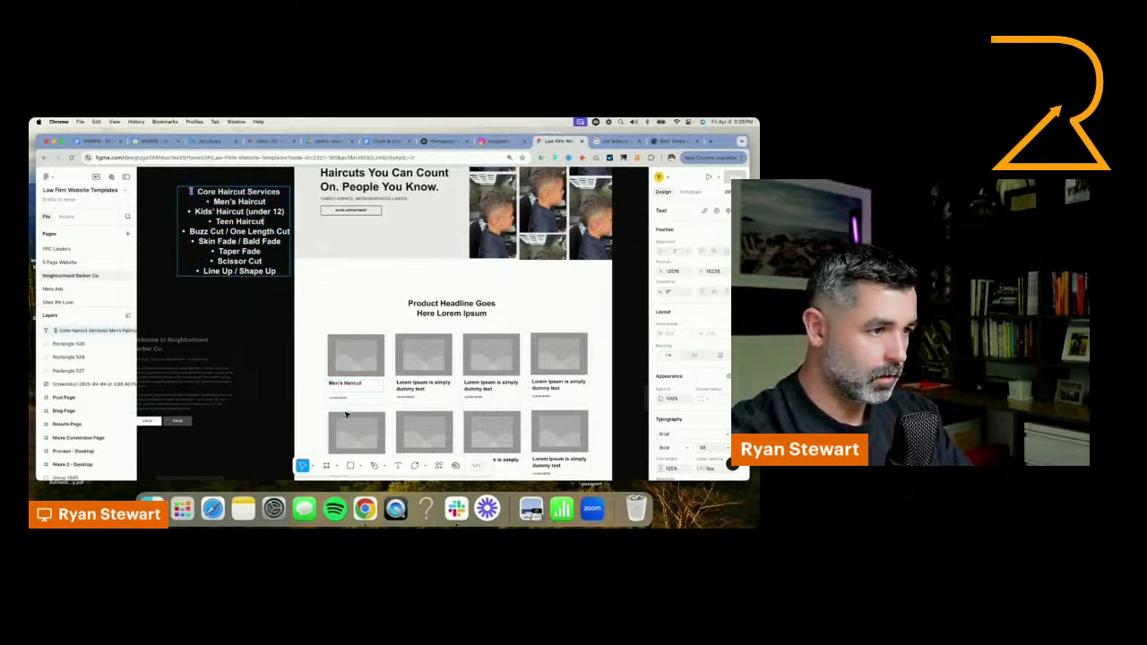
Move LEARN MORE up beneath the "Men's Haircut" title and shorten that card's background rectangle to about 404 px high
click(344, 397)
scroll(346, 396, up, 3)
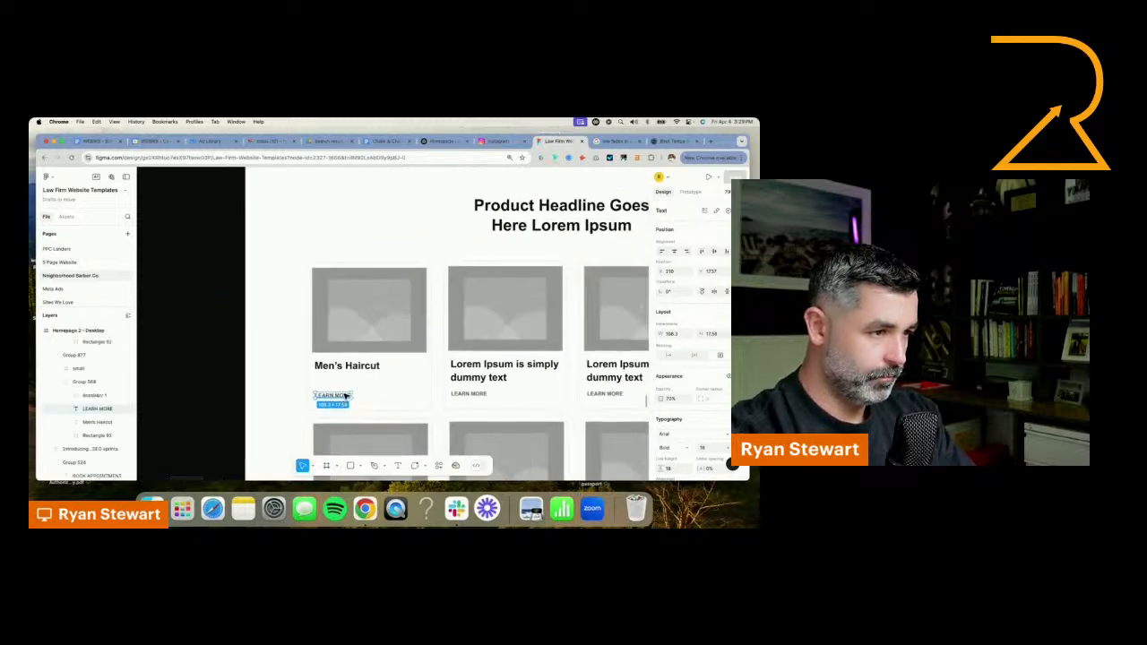
mouse_move(345, 395)
mouse_down()
mouse_move(350, 378)
mouse_move(345, 387)
mouse_up()
click(346, 405)
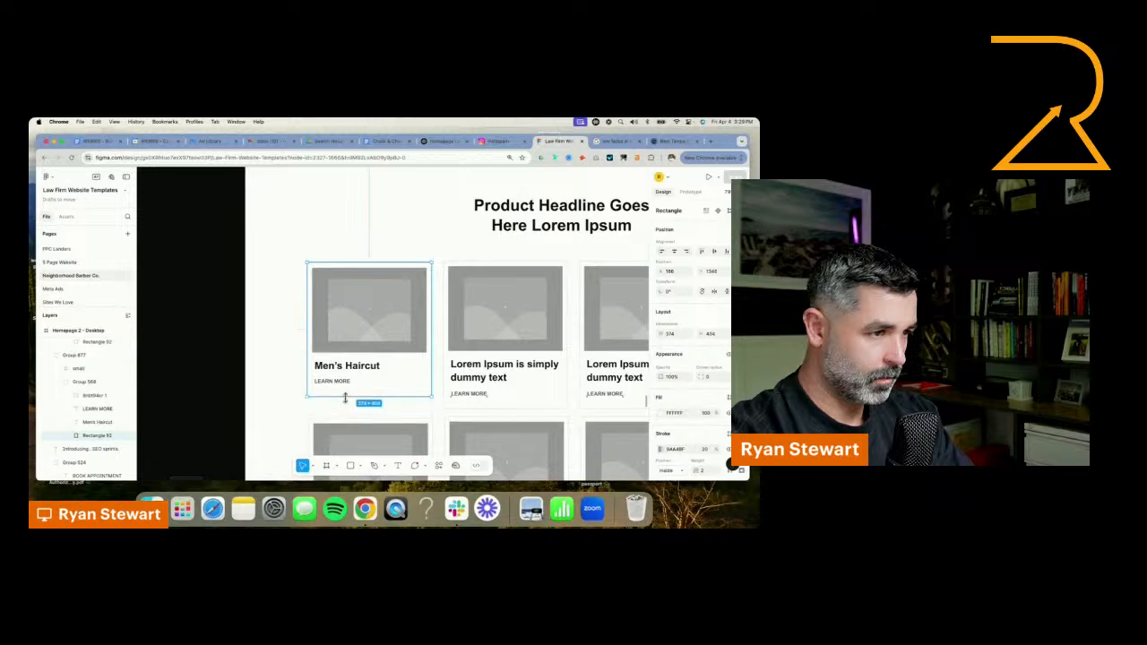
Post the comment "services to add to cards" beside the Core Haircut Services list
scroll(349, 386, down, 5)
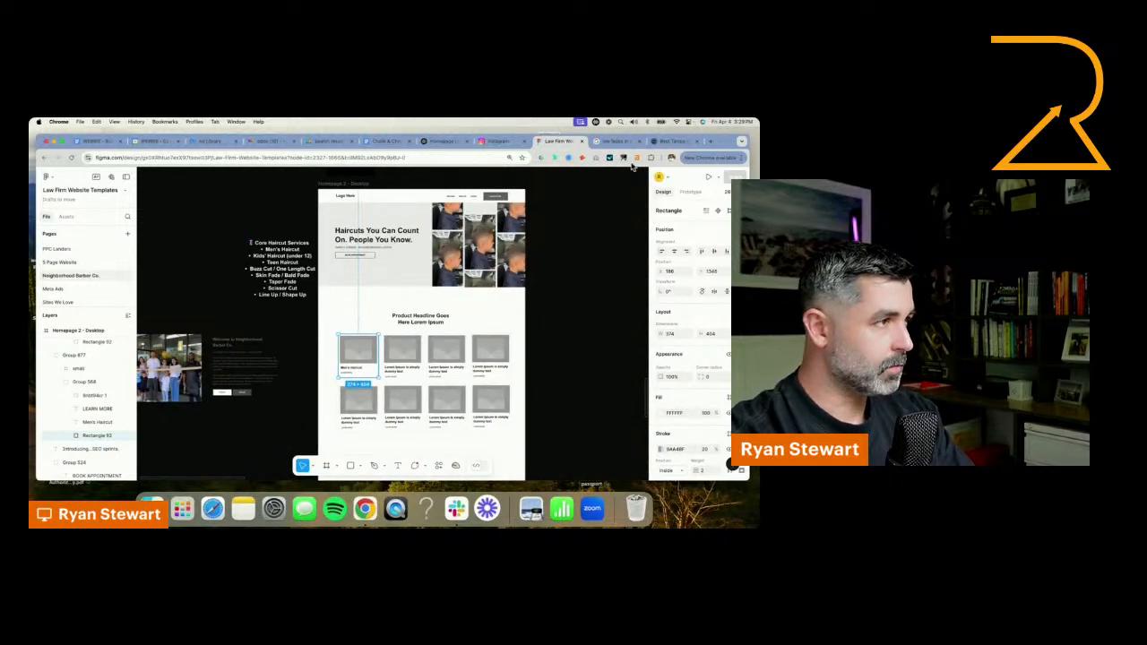
click(207, 453)
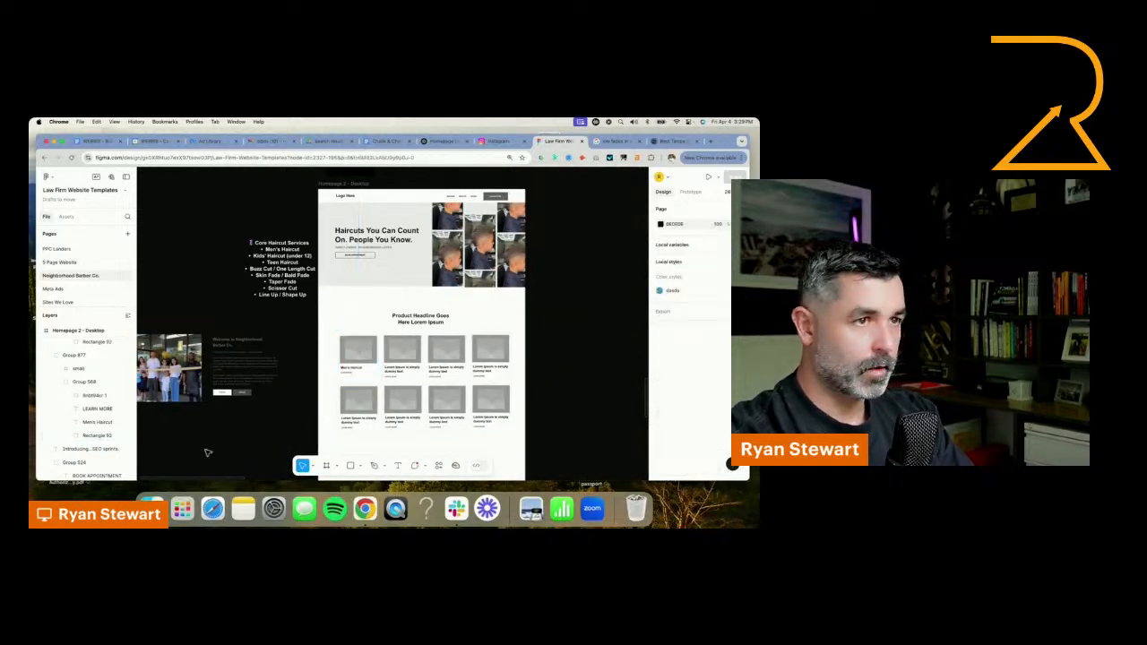
click(415, 465)
click(307, 285)
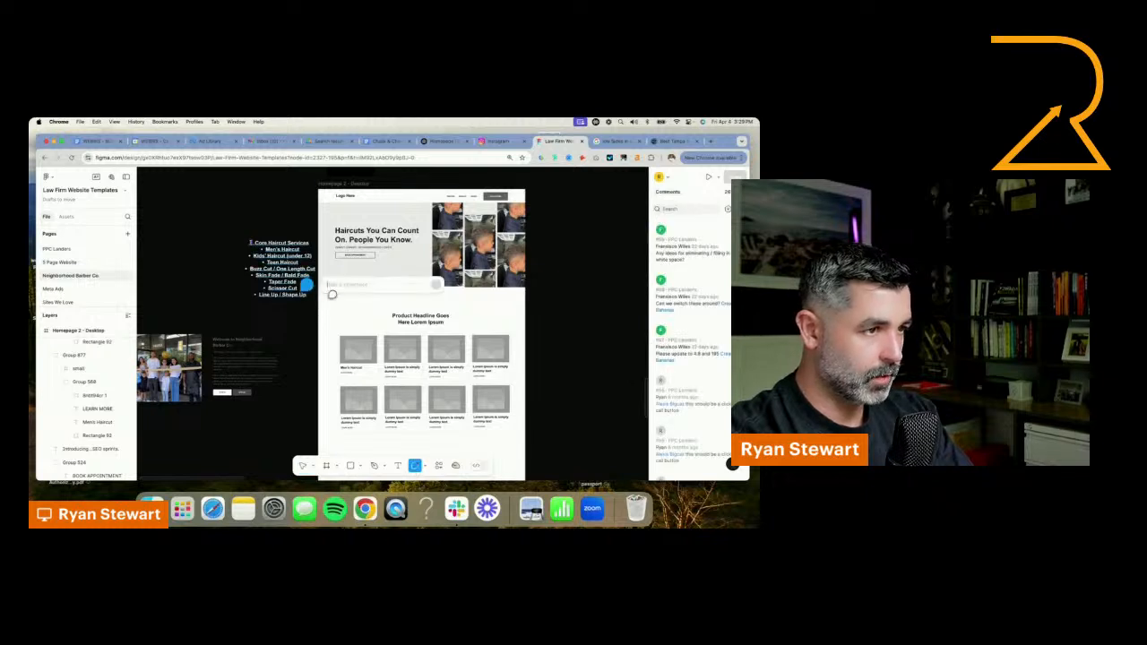
text(services to add)
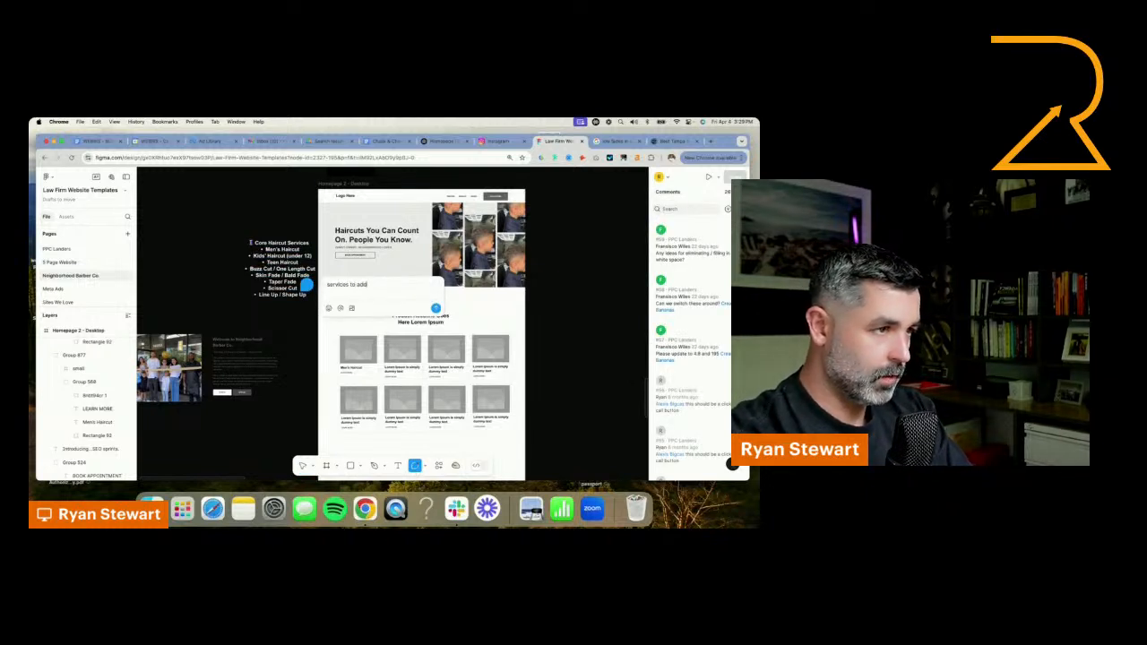
text( to cards)
key(Return)
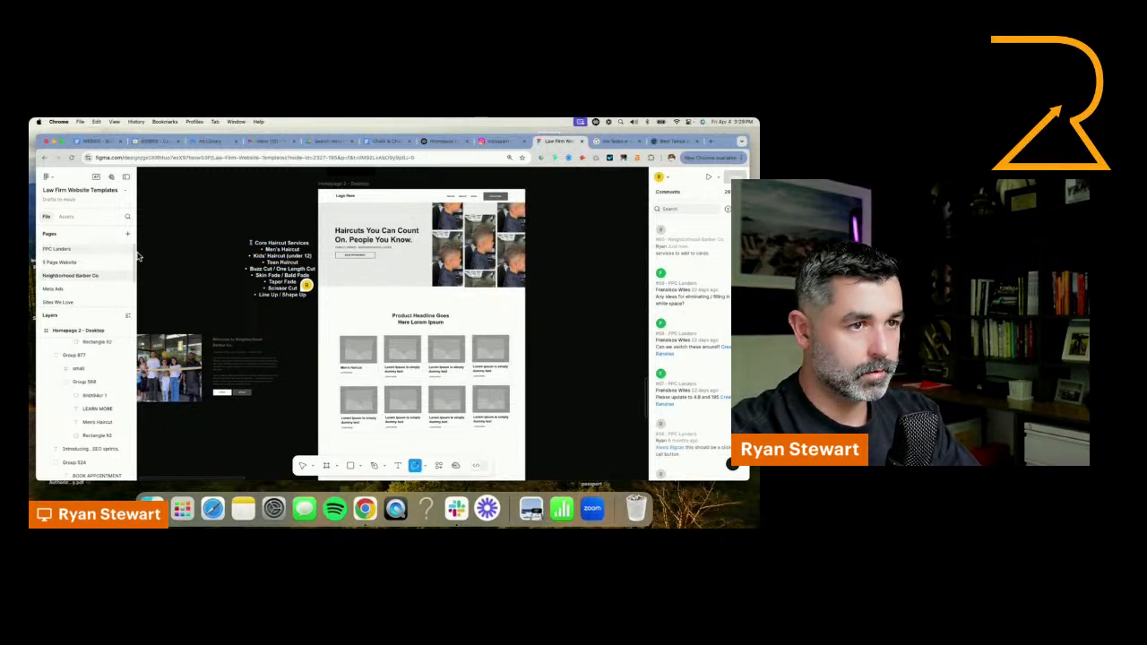
click(671, 141)
click(444, 141)
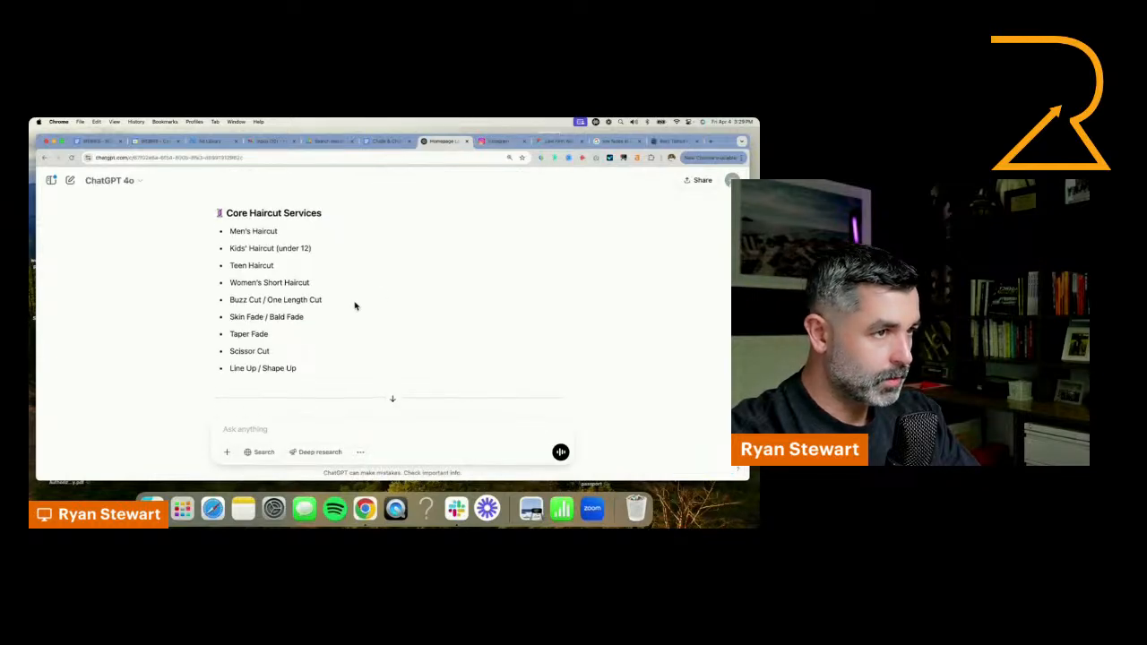
click(615, 143)
click(557, 143)
click(496, 140)
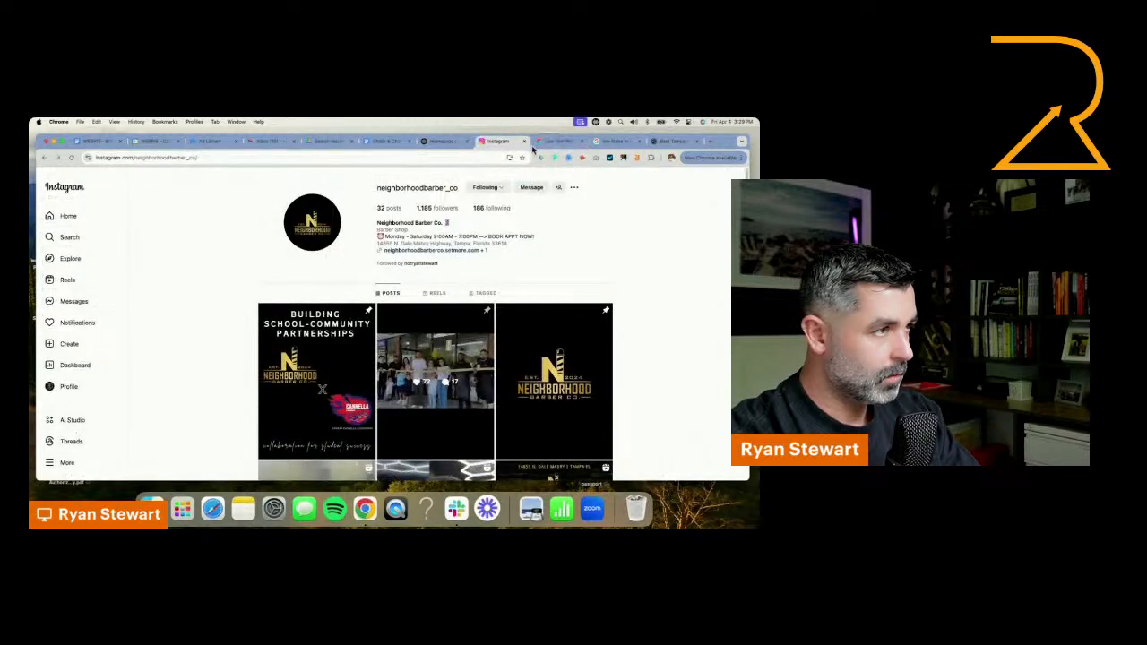
click(558, 140)
Replace the placeholder headline above the service cards with "Haircut Services"
key(Escape)
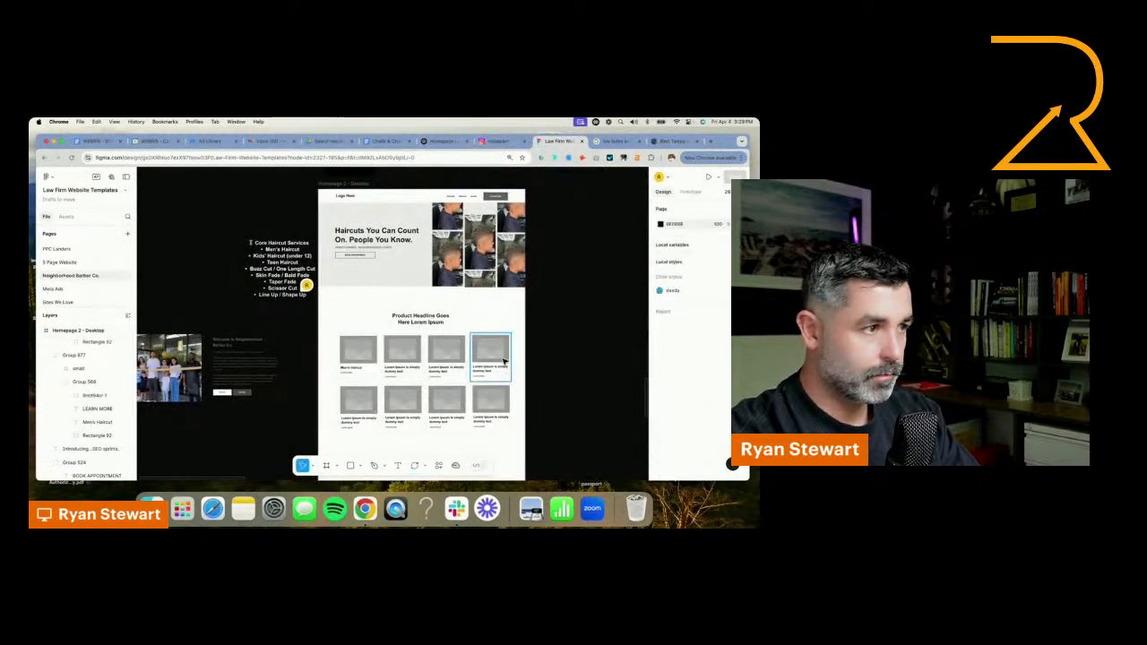
click(419, 319)
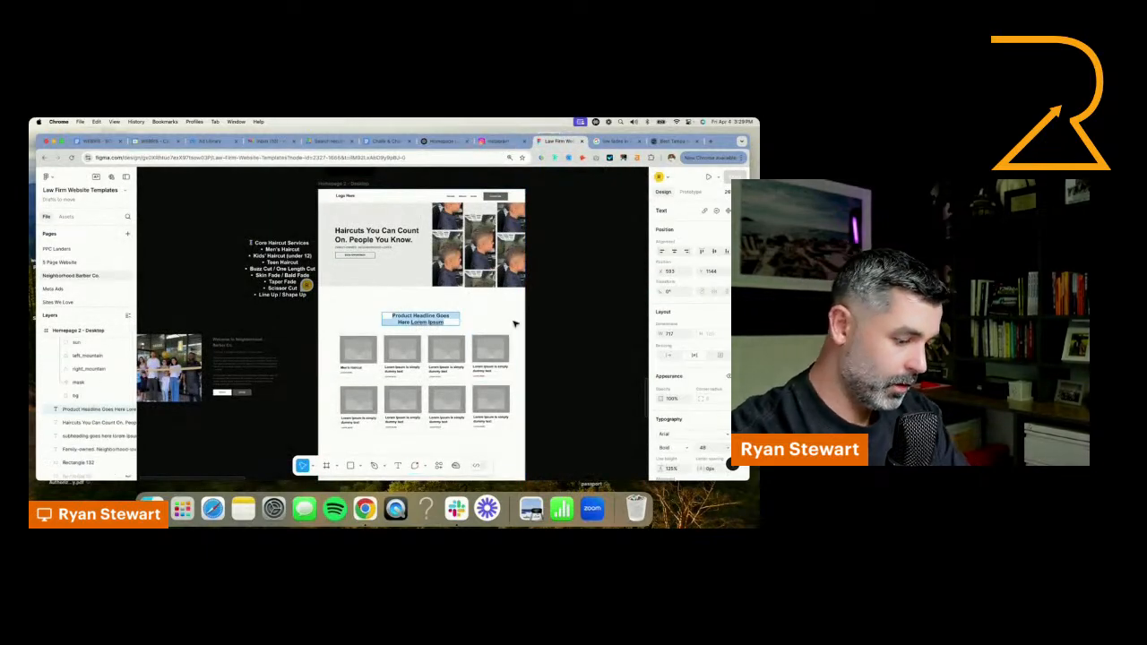
text(Hair)
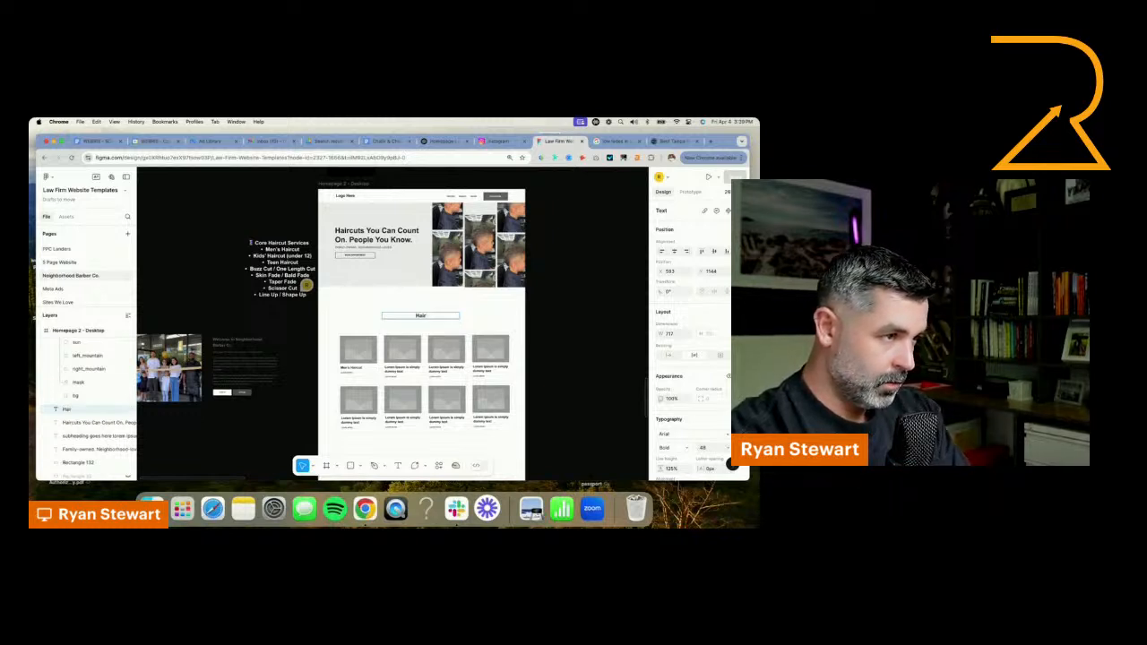
text(Se)
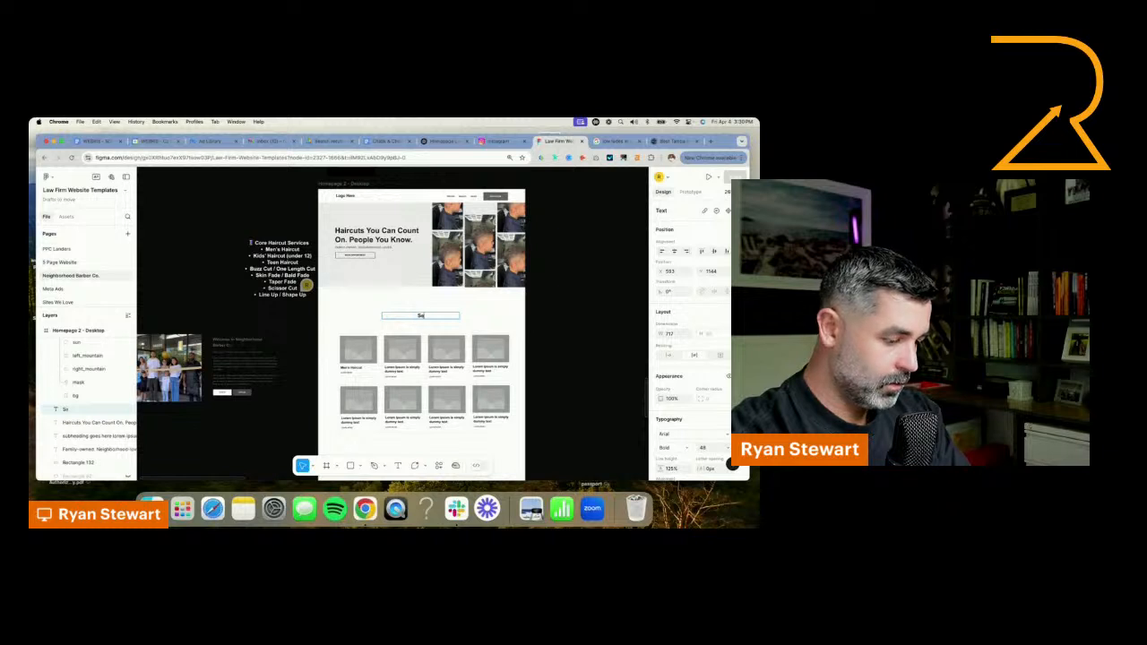
text(rvices)
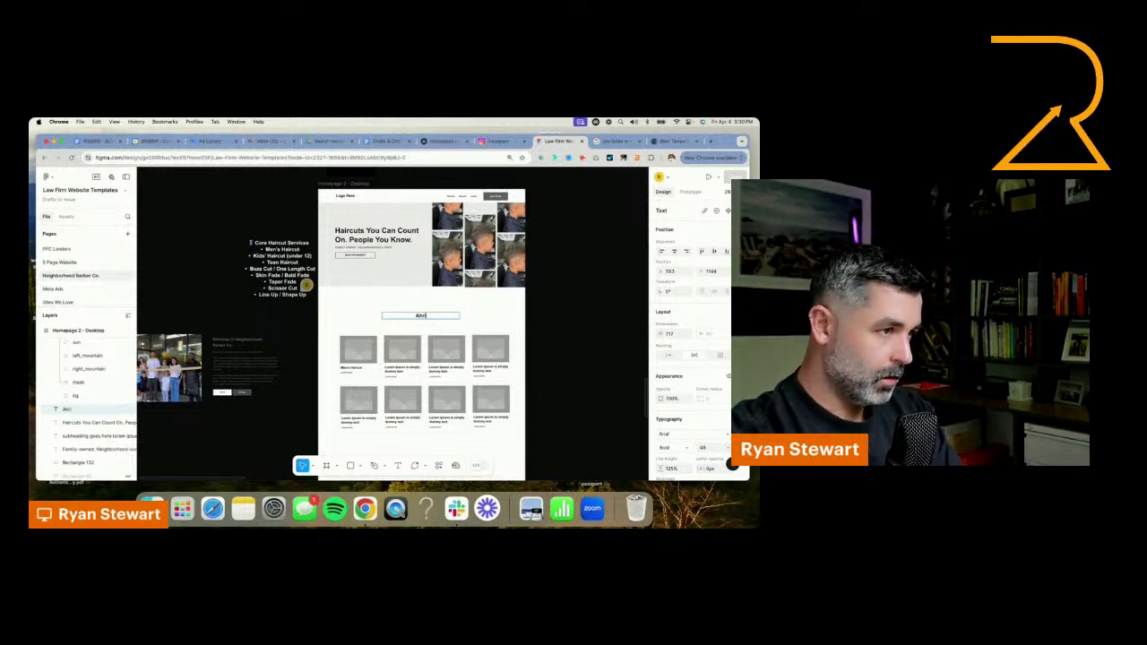
key(BackSpace)
key(BackSpace)
key(BackSpace)
key(BackSpace)
text(Hair)
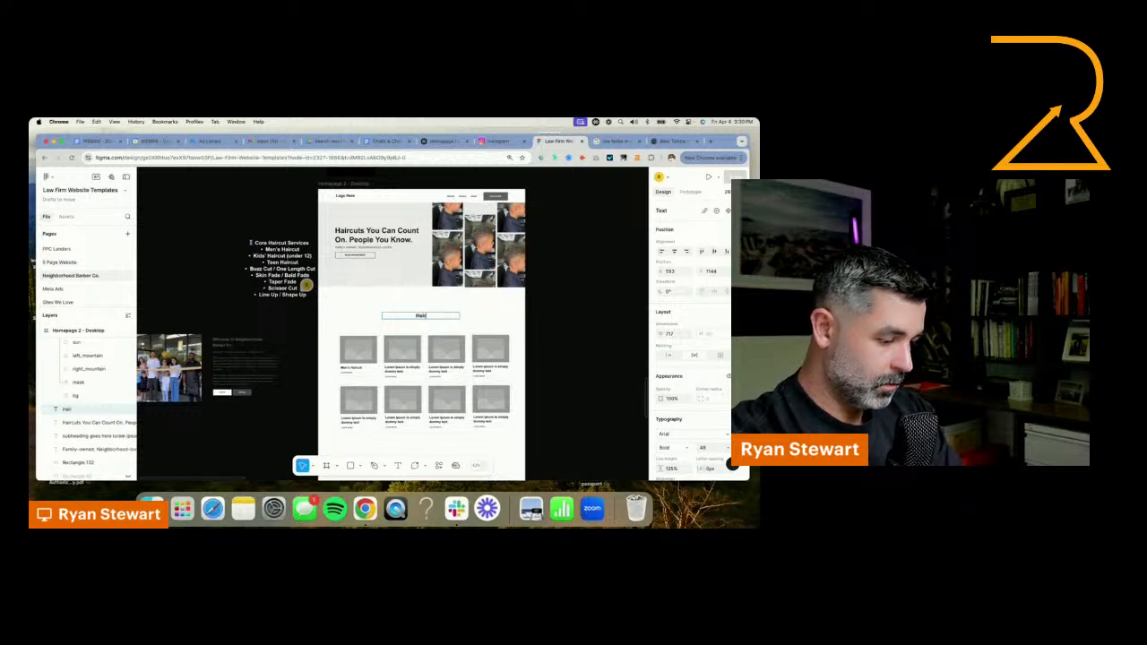
text(cut Services)
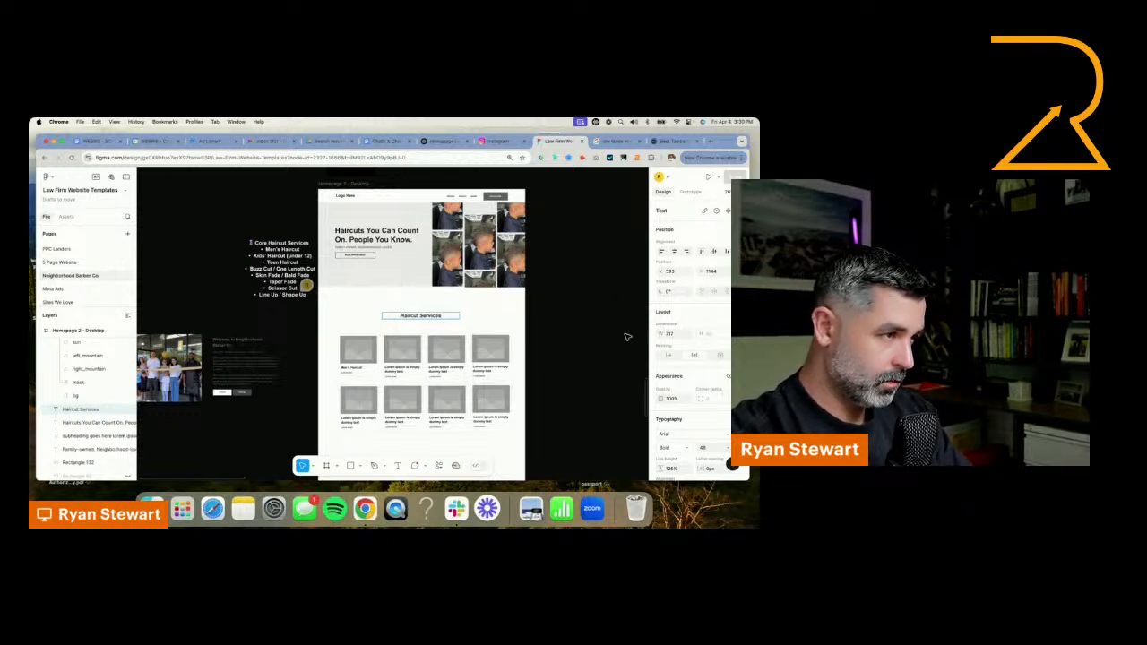
click(627, 337)
Move the service cards up closer to the "Haircut Services" heading, and shift heading and cards together up toward the hero section
drag(318, 339, 497, 403)
click(433, 316)
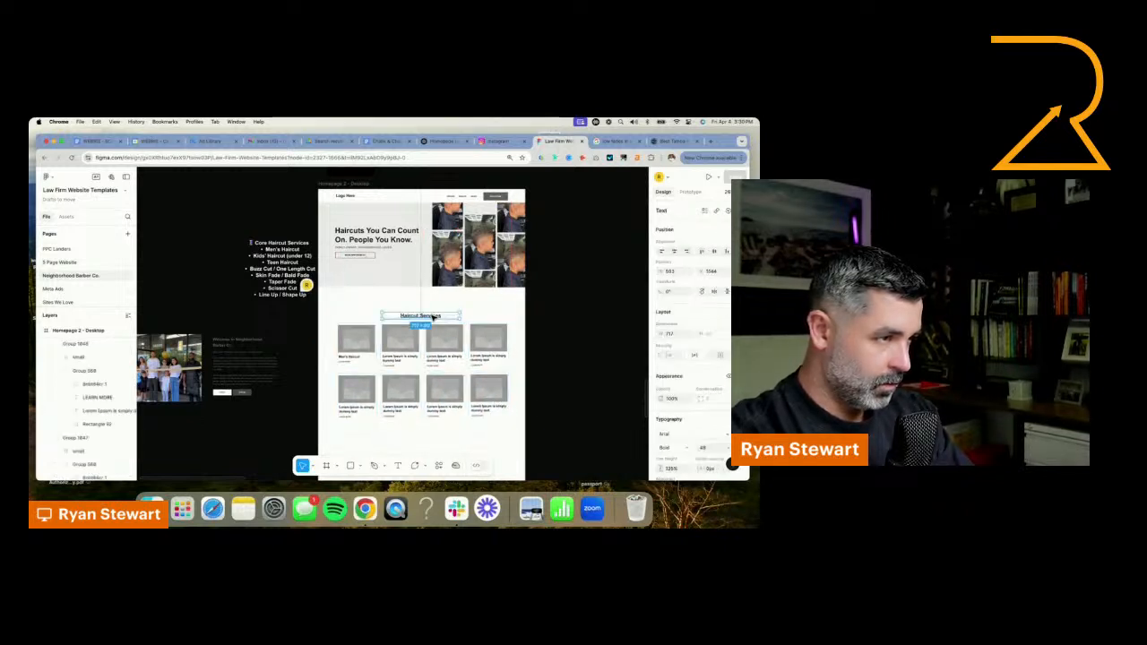
drag(433, 315, 432, 314)
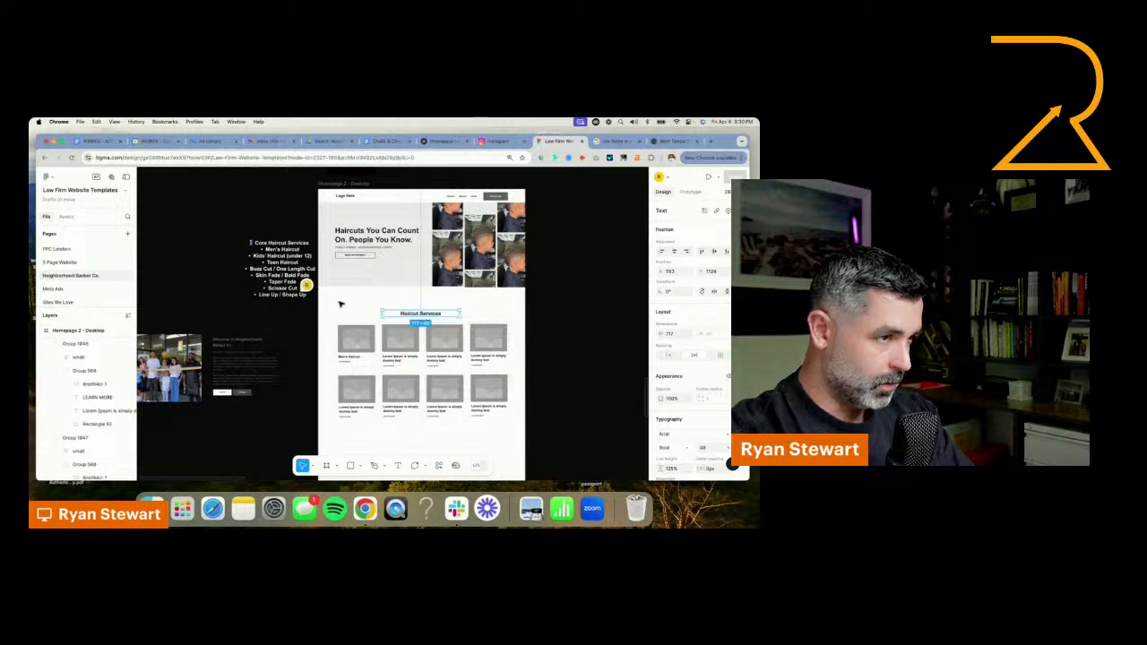
drag(340, 304, 506, 391)
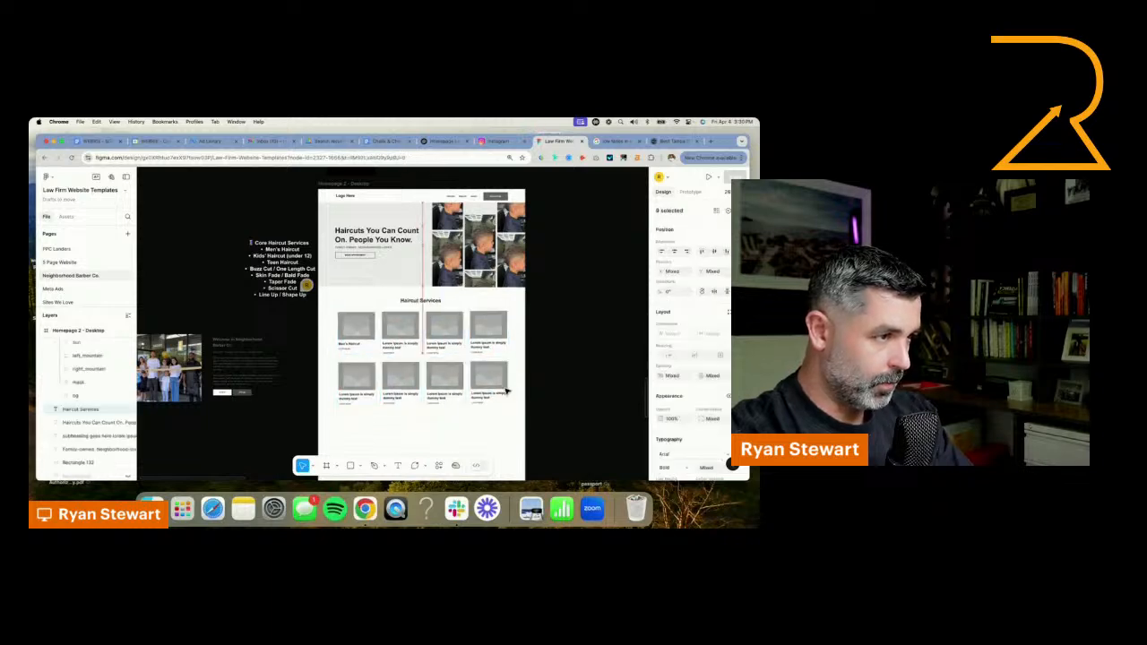
Duplicate the hero's BOOK APPOINTMENT button and place the copy centred below the two rows of service cards
scroll(365, 259, up, 5)
click(372, 244)
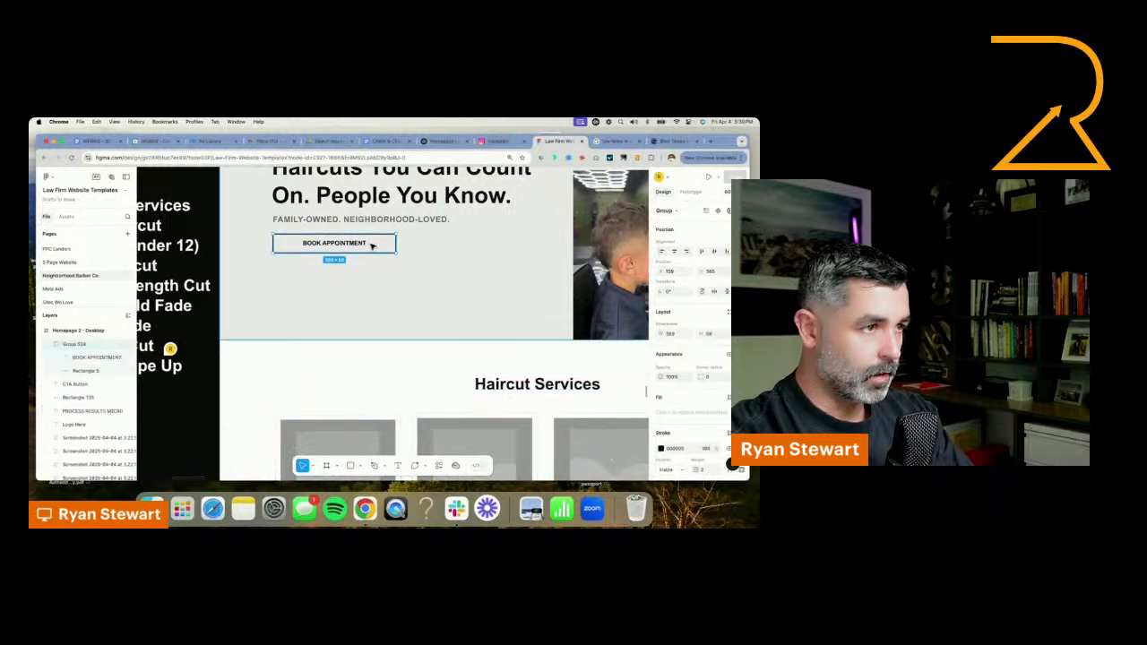
drag(359, 251, 367, 399)
scroll(373, 400, down, 4)
scroll(372, 400, down, 3)
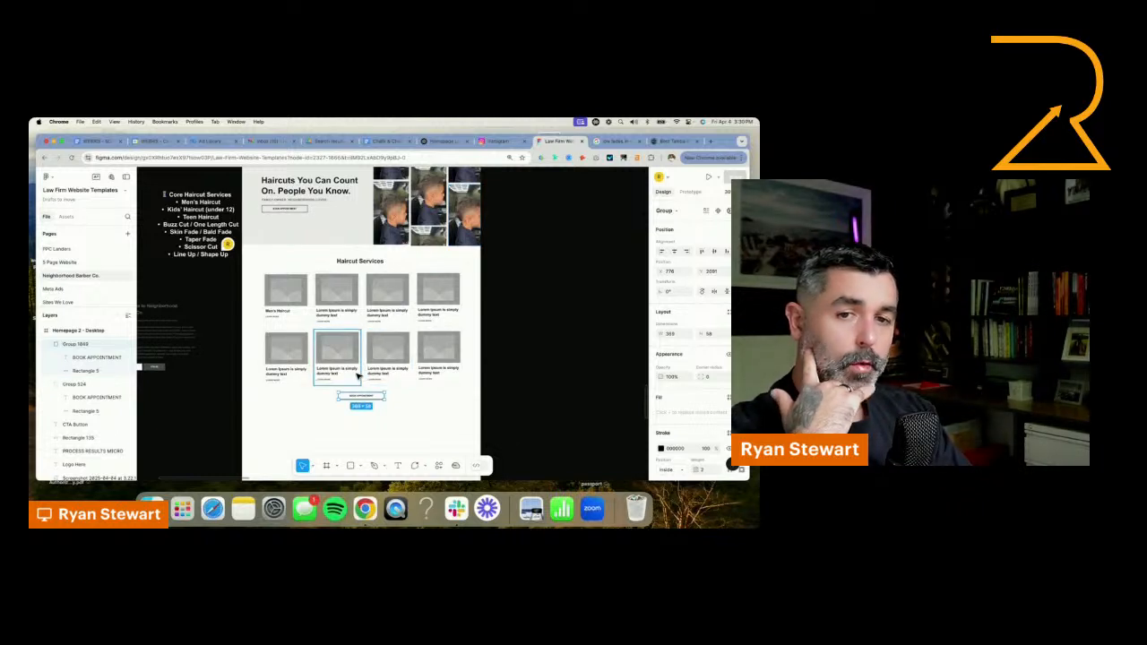
scroll(490, 356, down, 1)
click(506, 336)
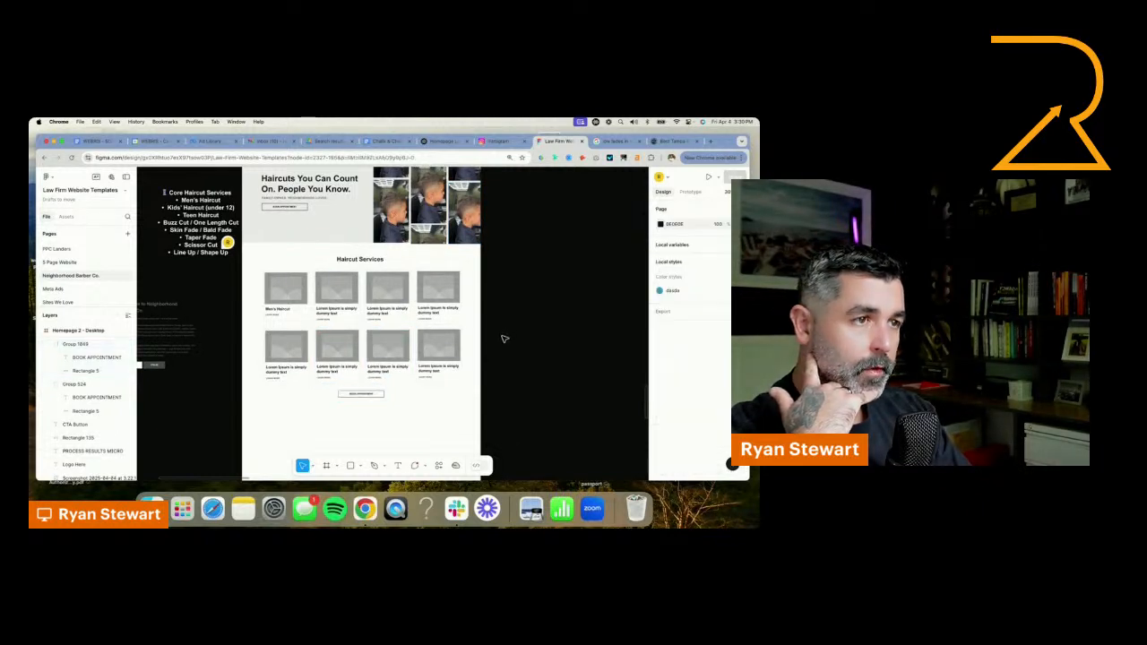
Move the "Welcome to Neighborhood Barber Co." group from the left of the homepage frame to the empty canvas on its right
scroll(484, 332, down, 3)
scroll(377, 323, up, 5)
scroll(275, 315, down, 3)
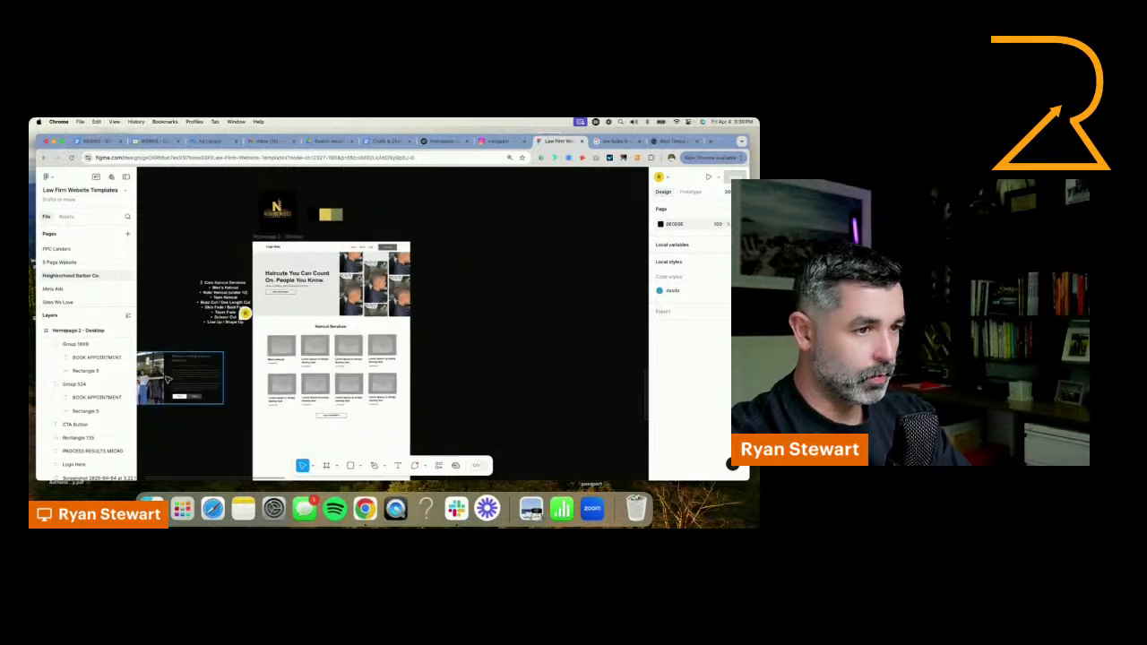
drag(179, 376, 532, 365)
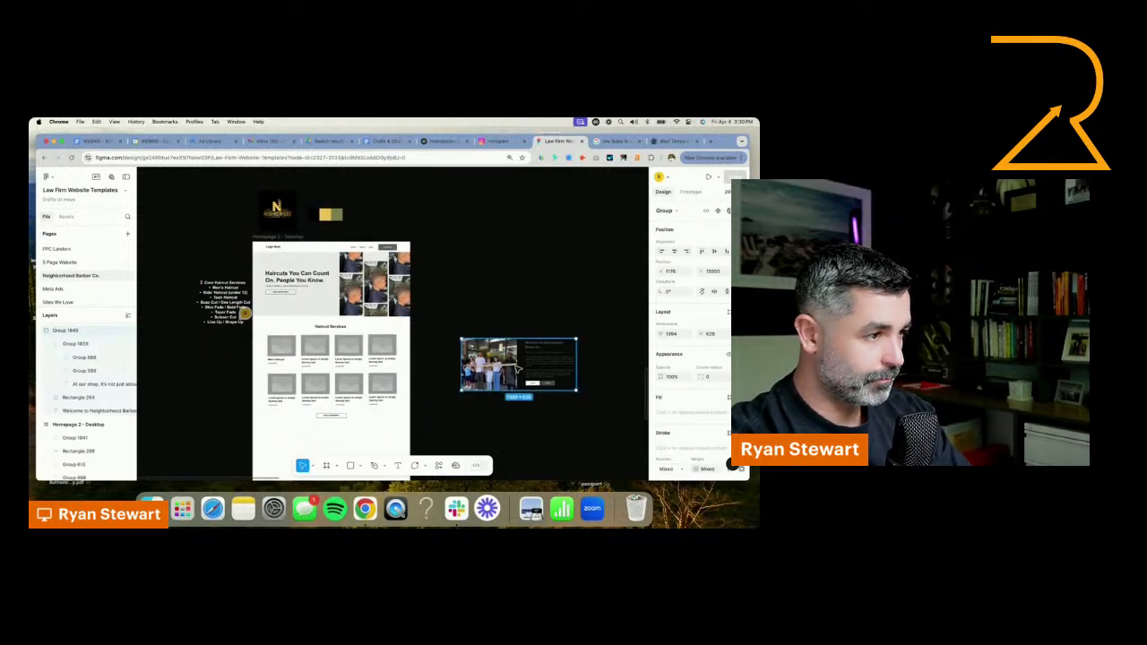
Delete the leftover template sections below the service cards, from the three image-and-text rows through the dark headline band
scroll(512, 313, down, 5)
scroll(264, 324, down, 3)
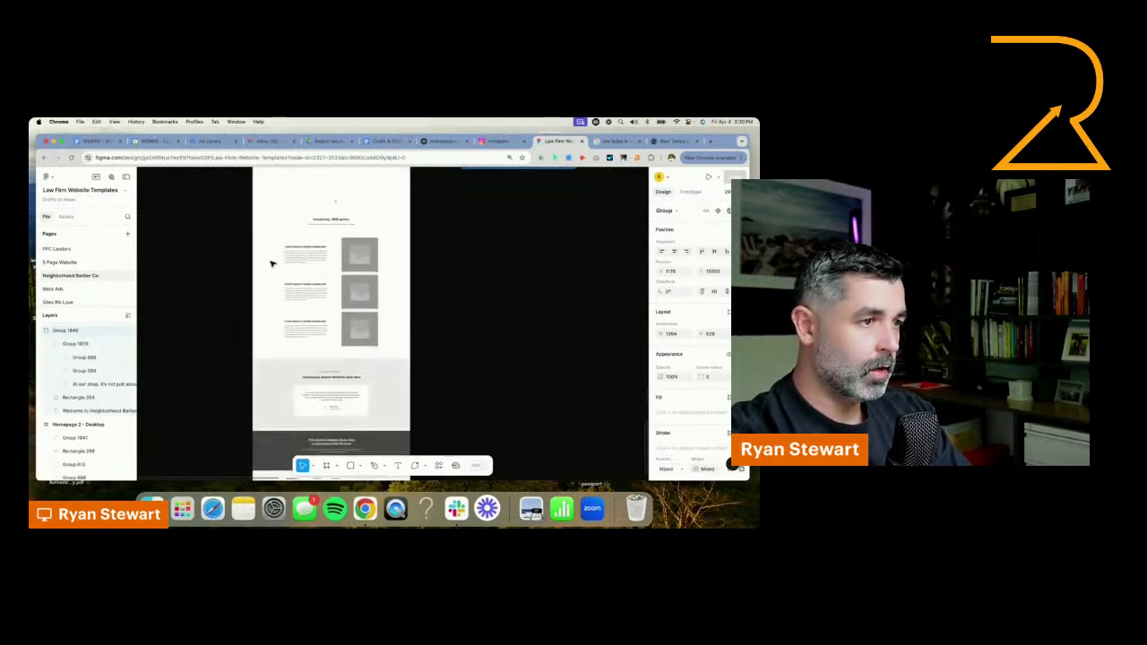
drag(262, 215, 374, 321)
drag(253, 179, 412, 412)
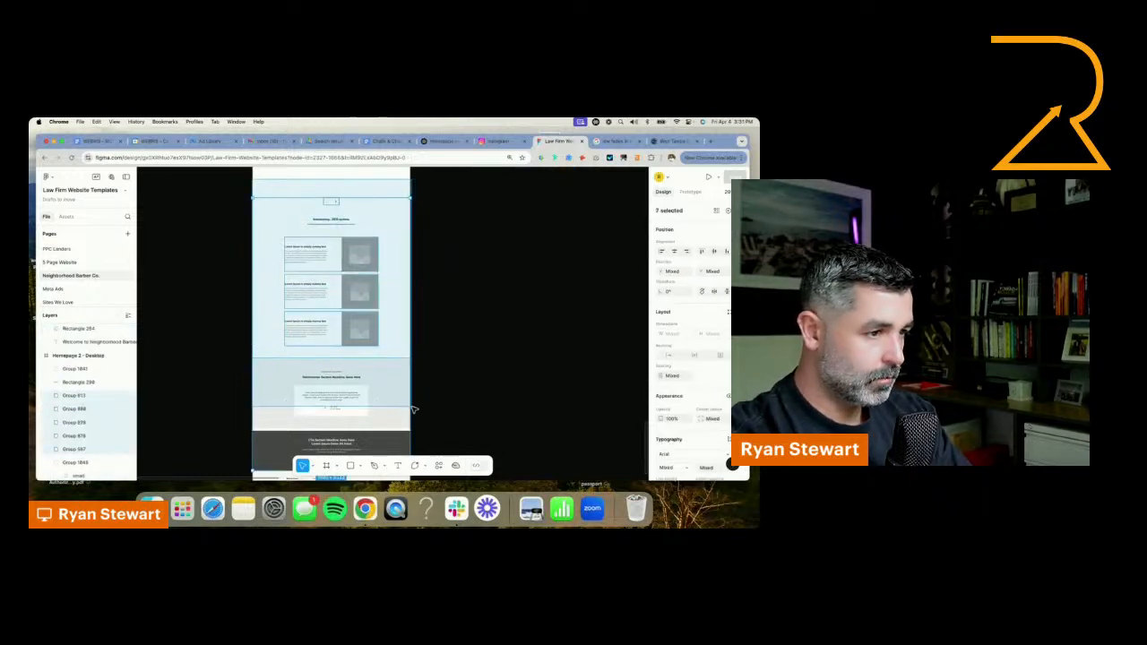
key(Delete)
Move the "Welcome to Neighborhood Barber Co." group onto the homepage frame, in the blank area beneath the service cards
scroll(439, 376, down, 3)
scroll(454, 329, up, 3)
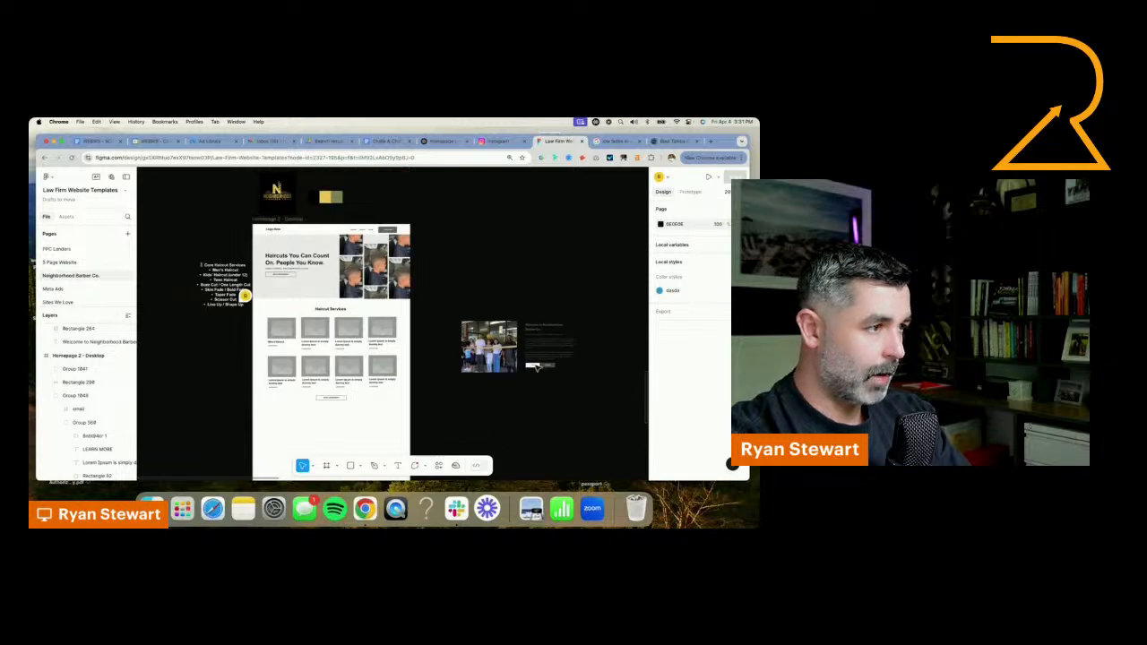
drag(534, 364, 375, 405)
Change the label of the welcome section's white button to "READ MORE"
scroll(430, 408, up, 5)
double_click(406, 382)
double_click(408, 380)
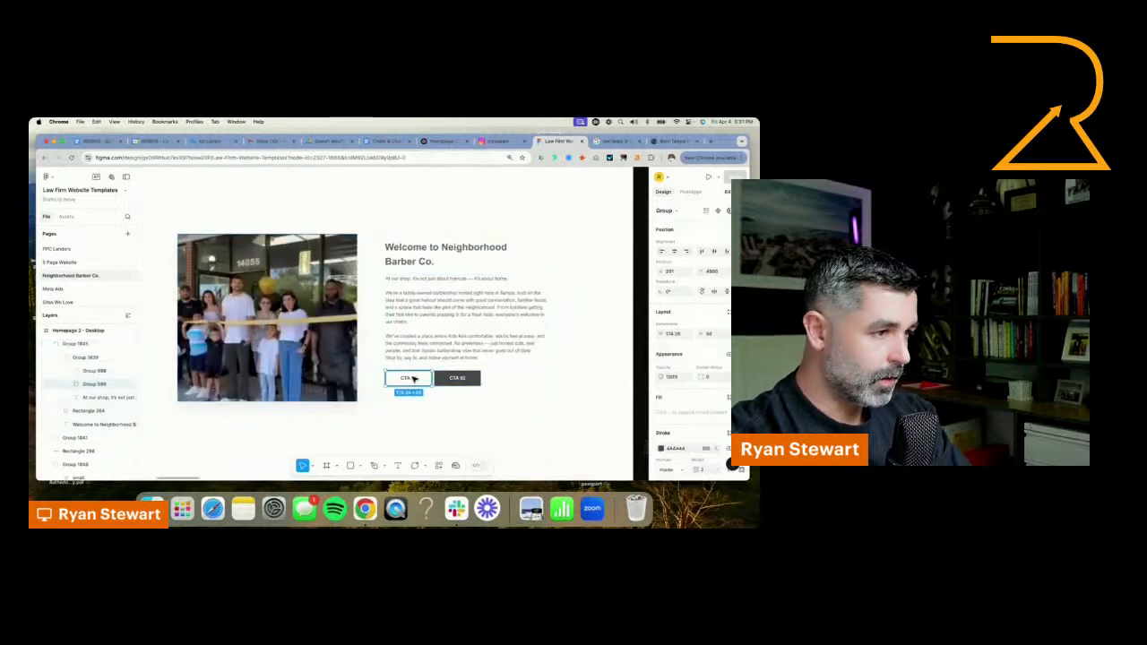
double_click(409, 381)
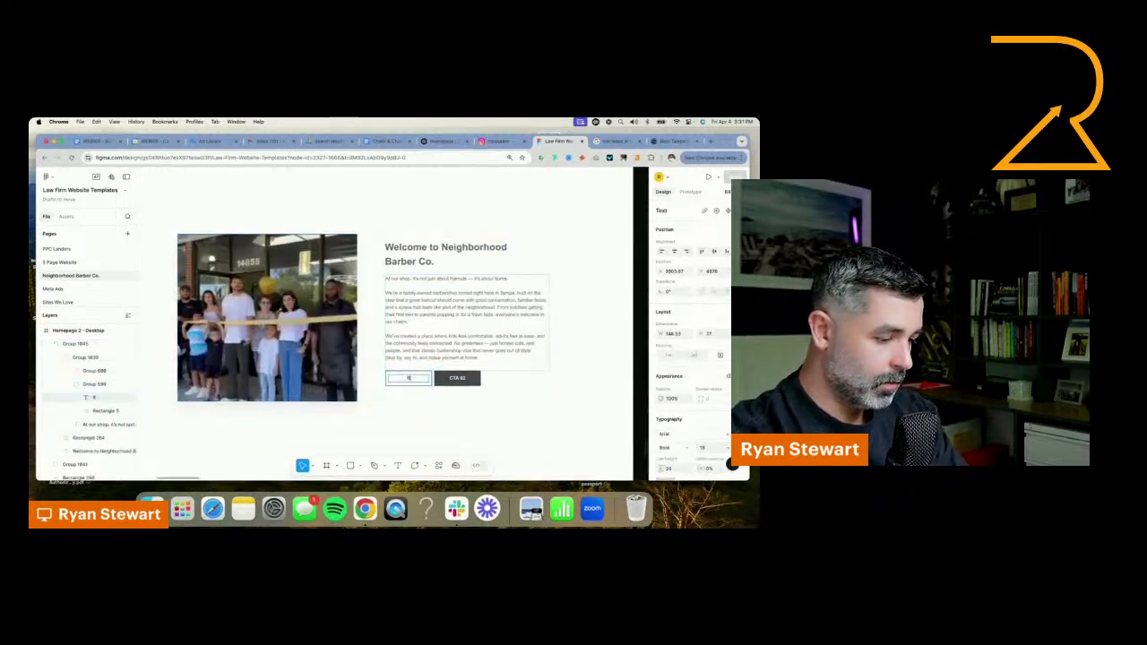
text(README)
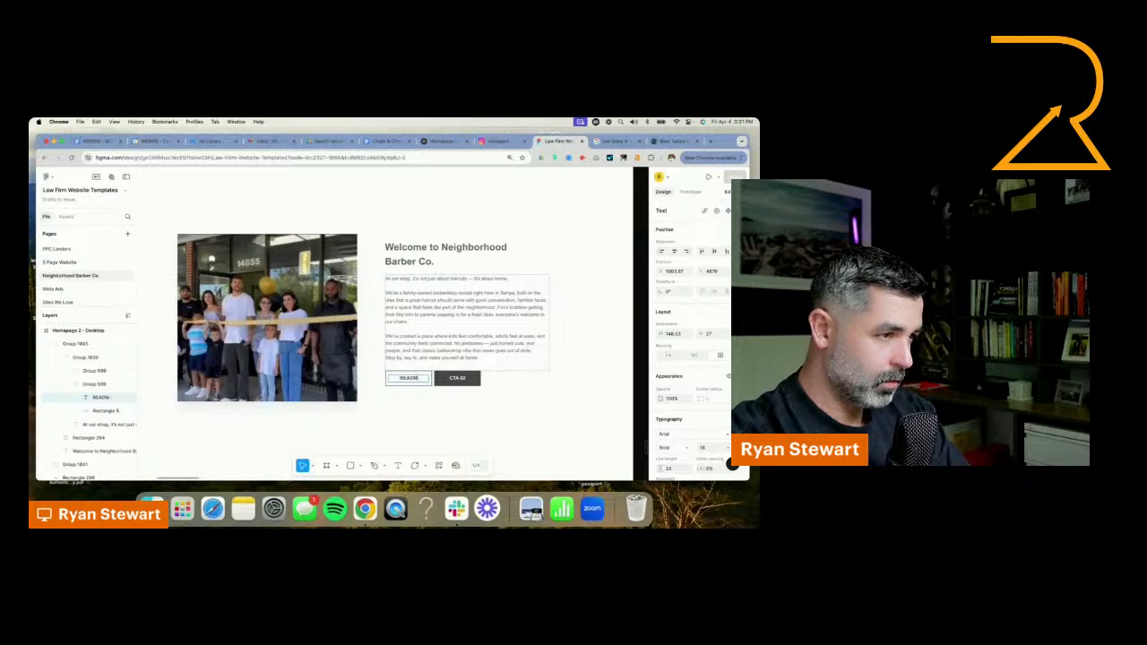
key(BackSpace)
text(MORE)
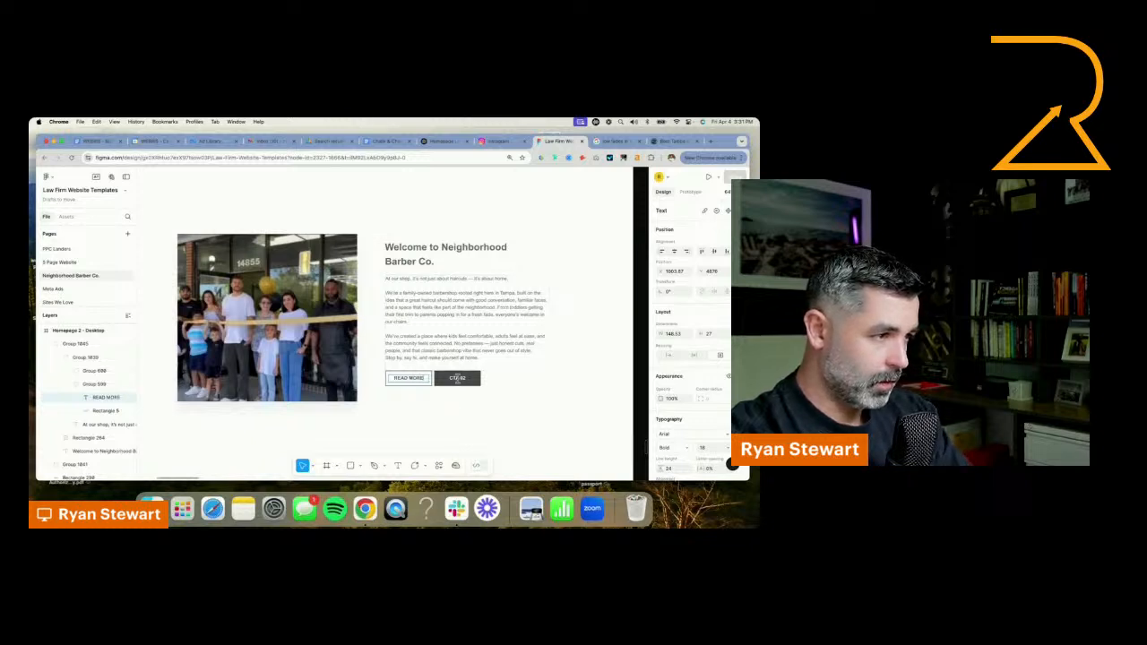
Change the label of the welcome section's dark button to "BOOK SERVICE"
click(457, 377)
text(BOOK SERVI)
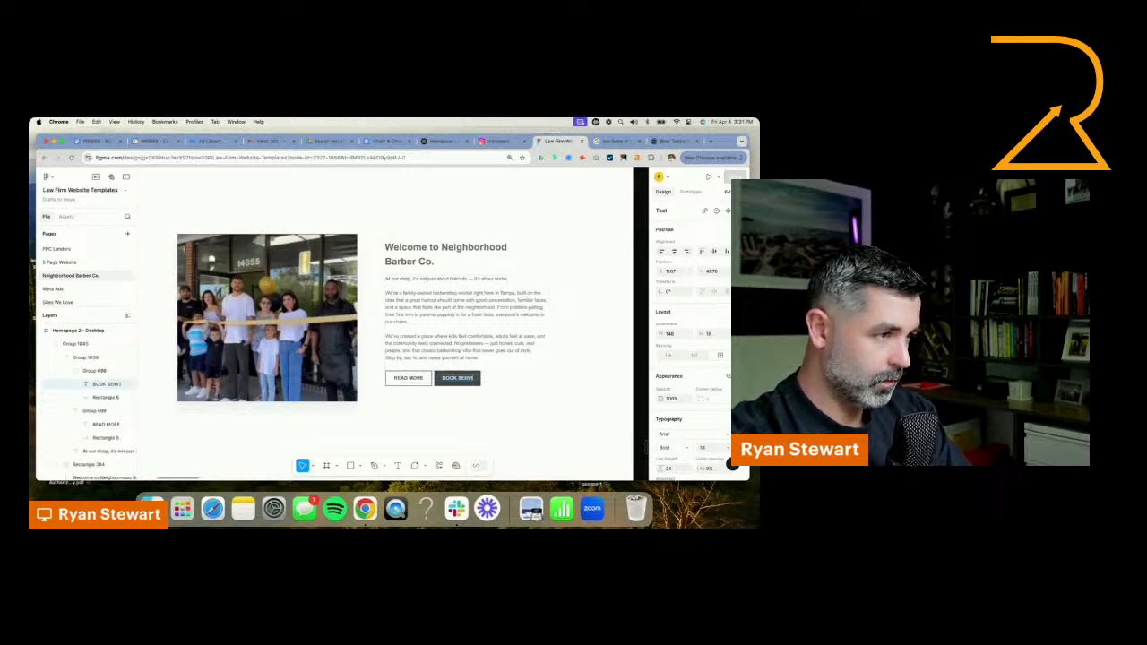
text(CE)
scroll(218, 327, up, 3)
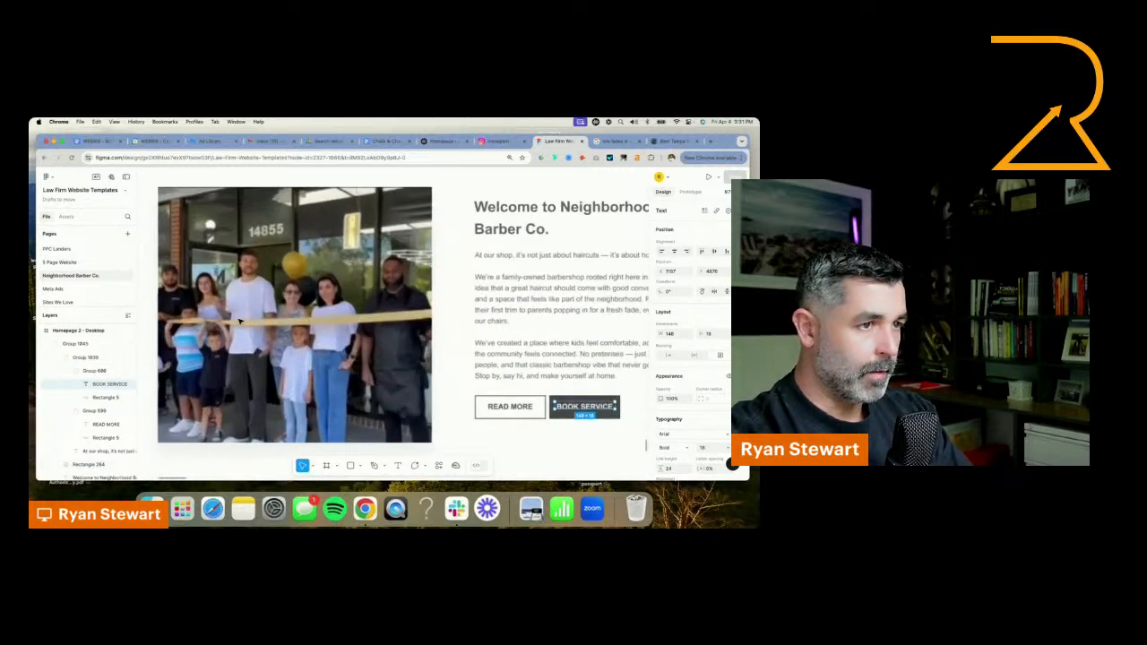
scroll(218, 326, down, 8)
click(376, 270)
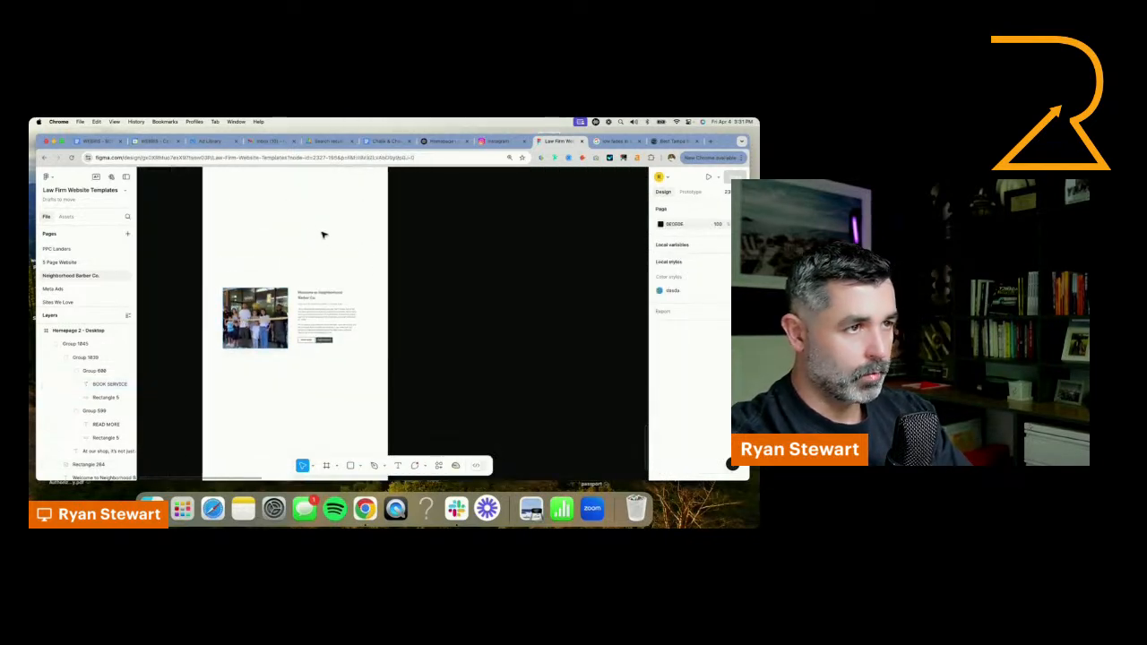
Move the Core Haircut Services list down on the canvas so it sits beside the service cards
drag(323, 236, 346, 366)
scroll(361, 284, up, 3)
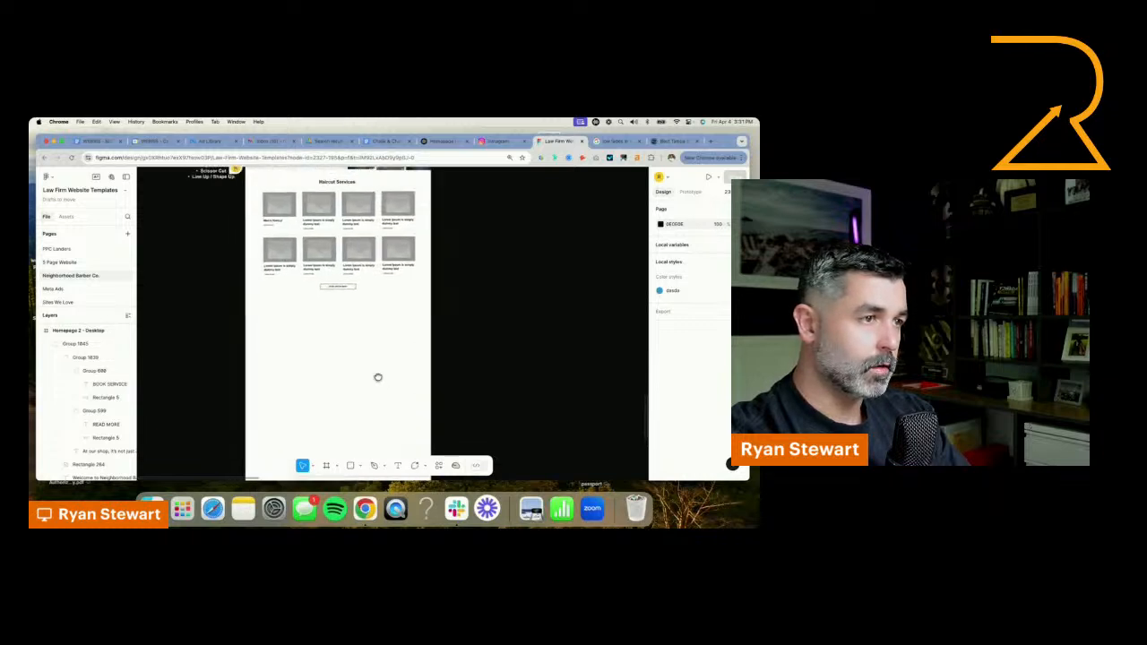
scroll(350, 323, up, 4)
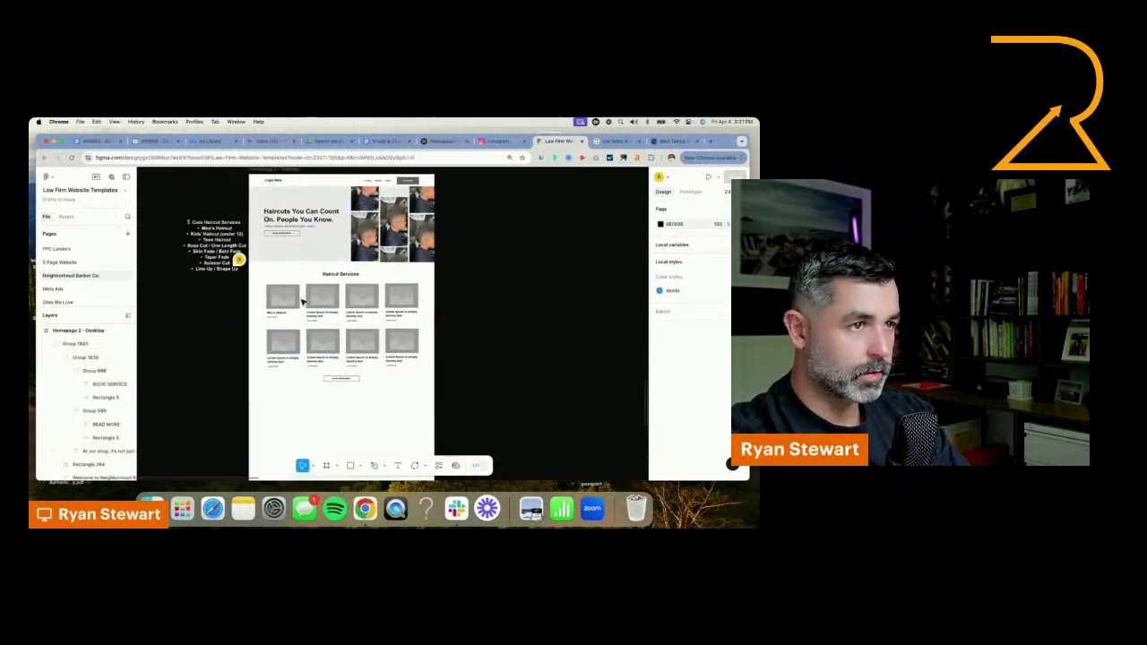
drag(210, 261, 206, 335)
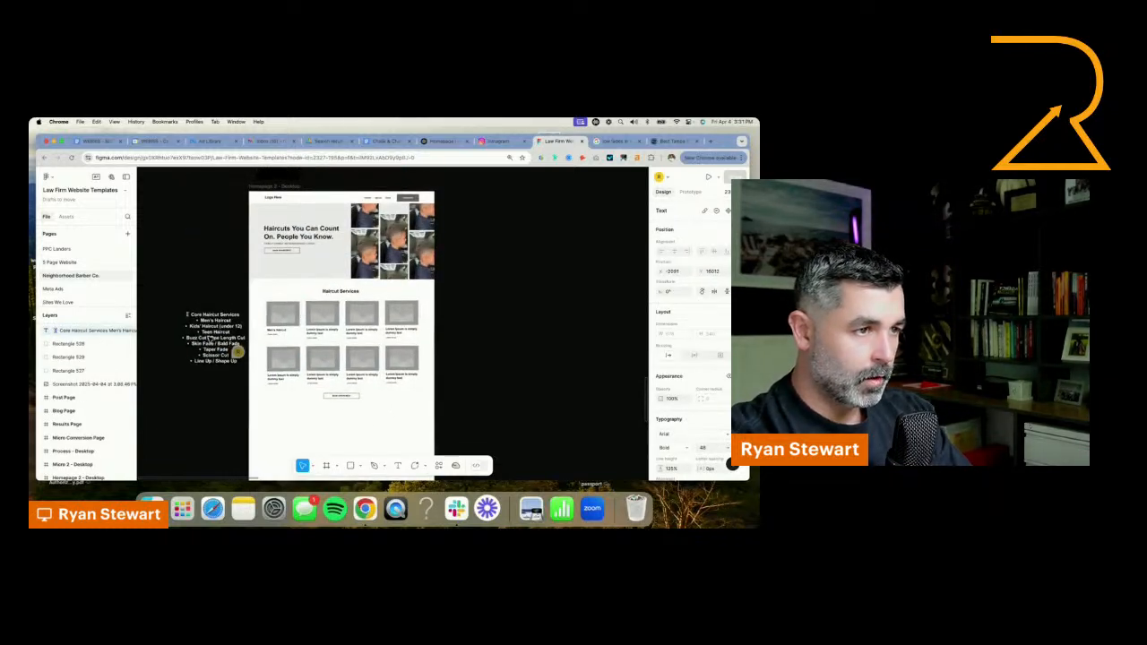
scroll(383, 286, down, 3)
scroll(312, 279, left, 2)
scroll(291, 287, up, 1)
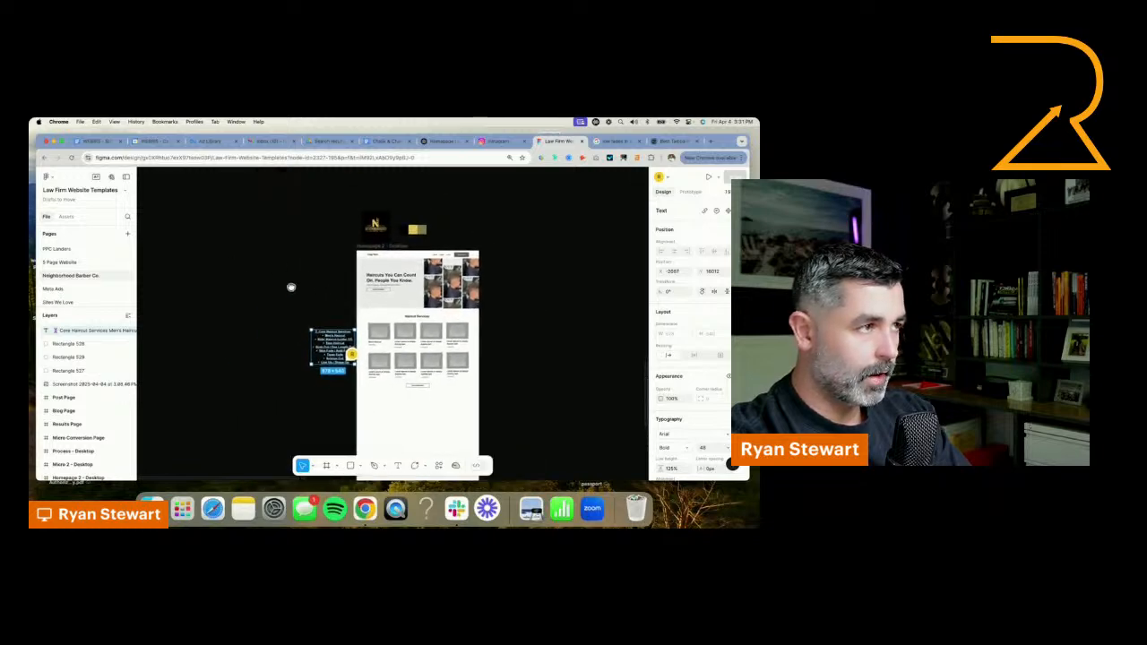
scroll(291, 287, down, 3)
Switch to ChatGPT and review the suggested homepage section outline for the sections that follow Services Preview
click(433, 143)
scroll(426, 278, up, 10)
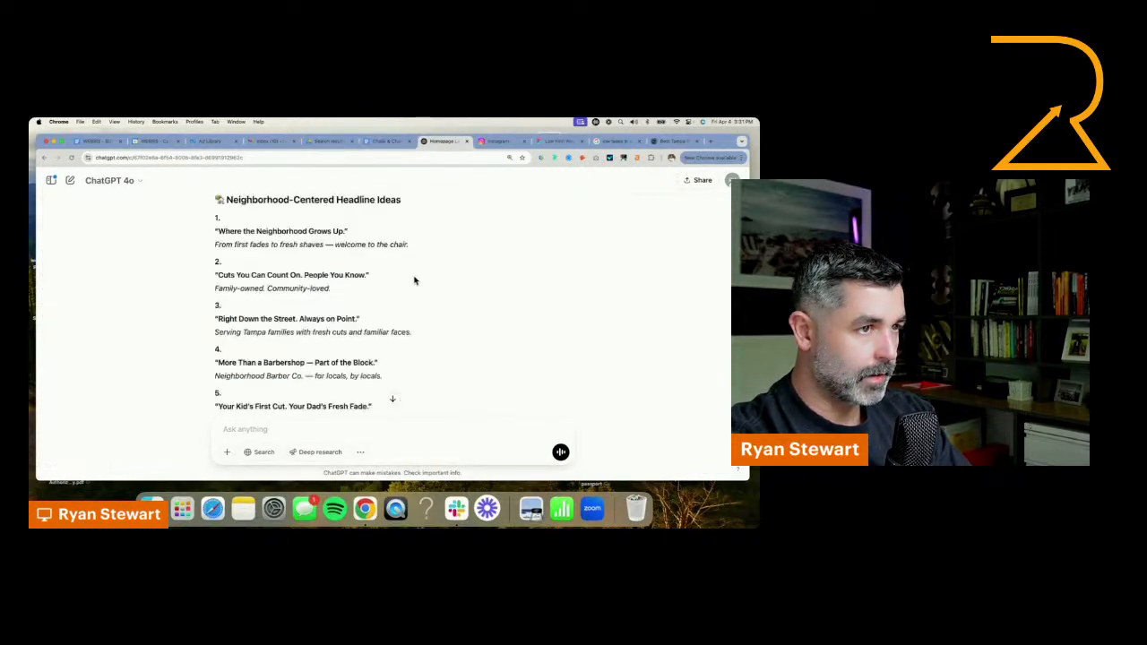
scroll(414, 279, up, 10)
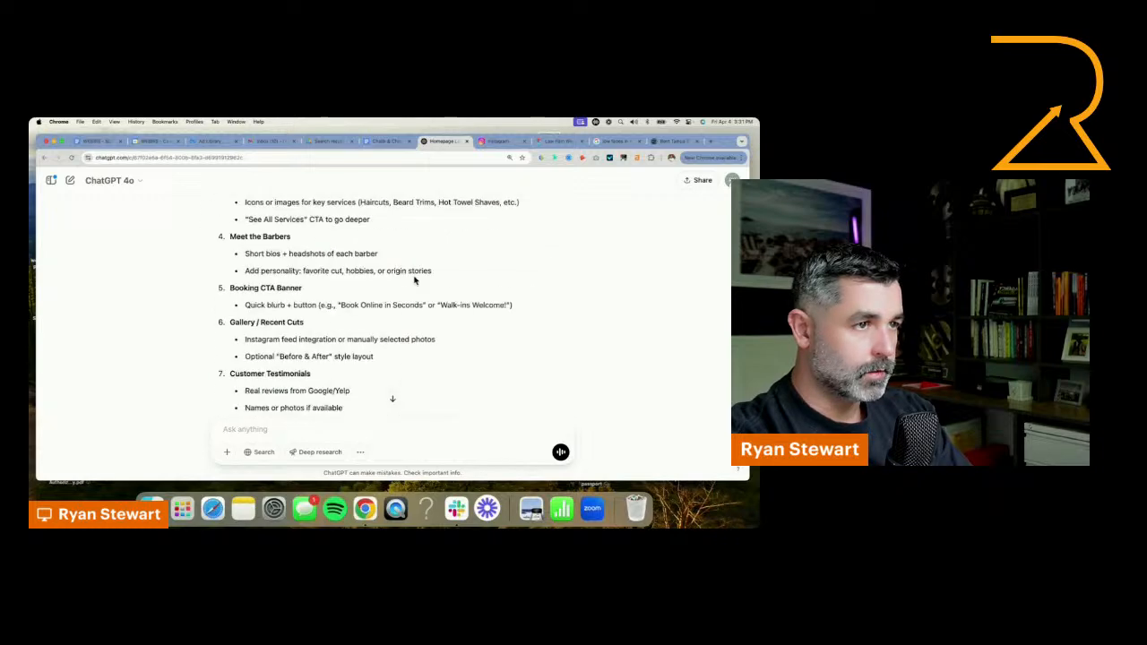
scroll(414, 281, down, 2)
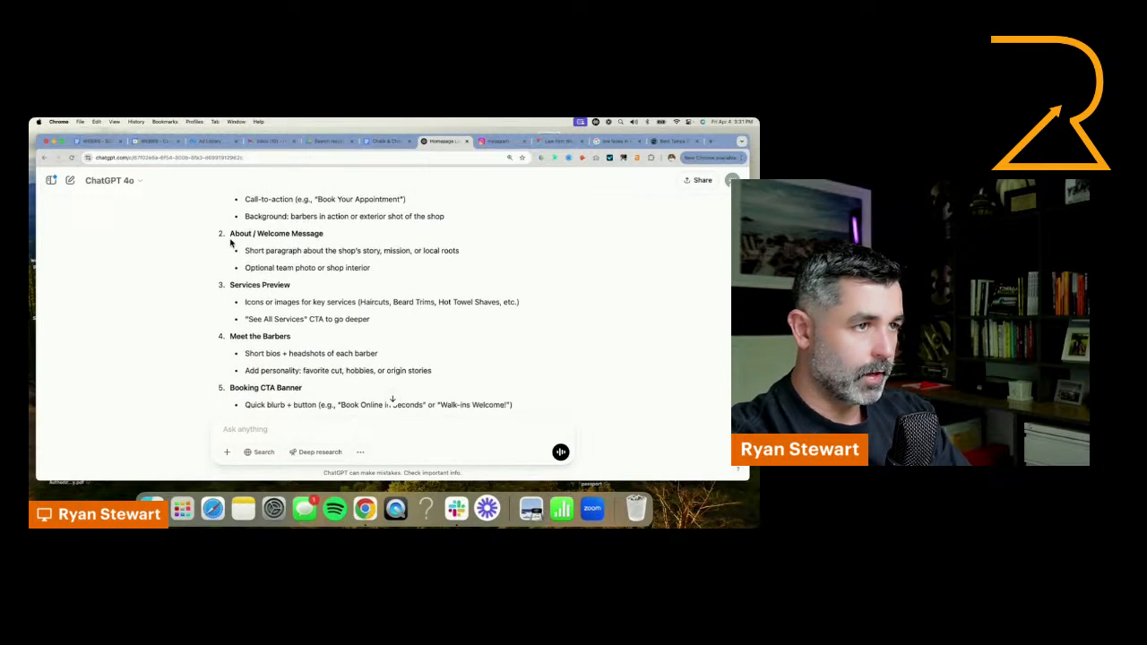
scroll(240, 296, down, 4)
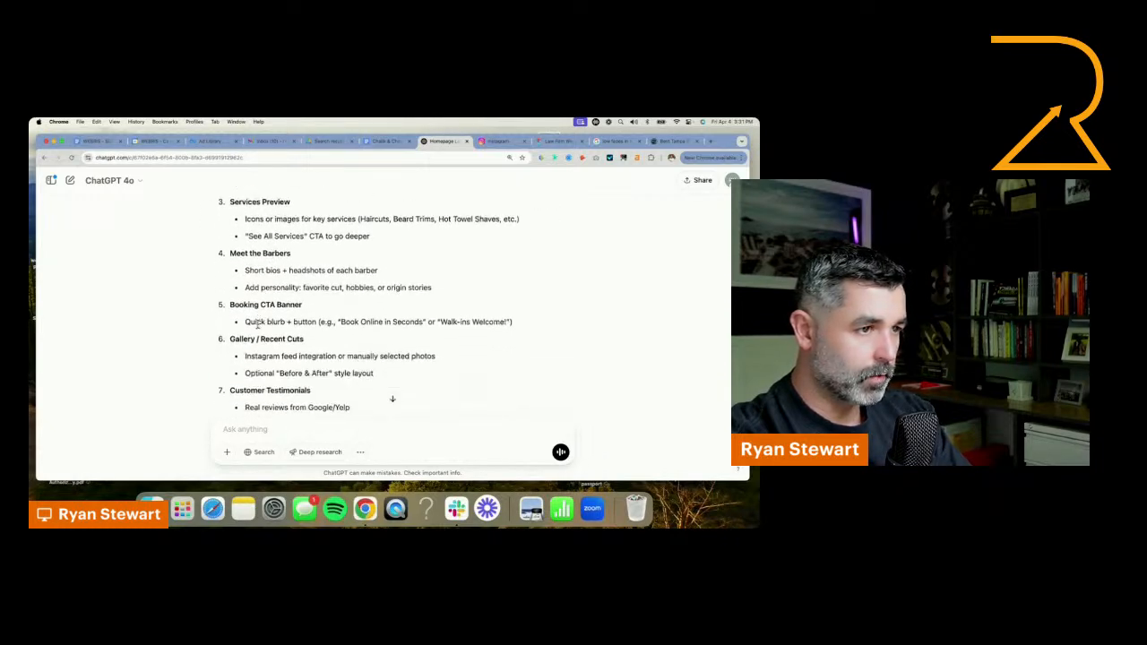
Copy the outline from Meet the Barbers through Sticky Navigation in ChatGPT, paste it into the Figma design and place it beside the homepage
drag(232, 253, 422, 376)
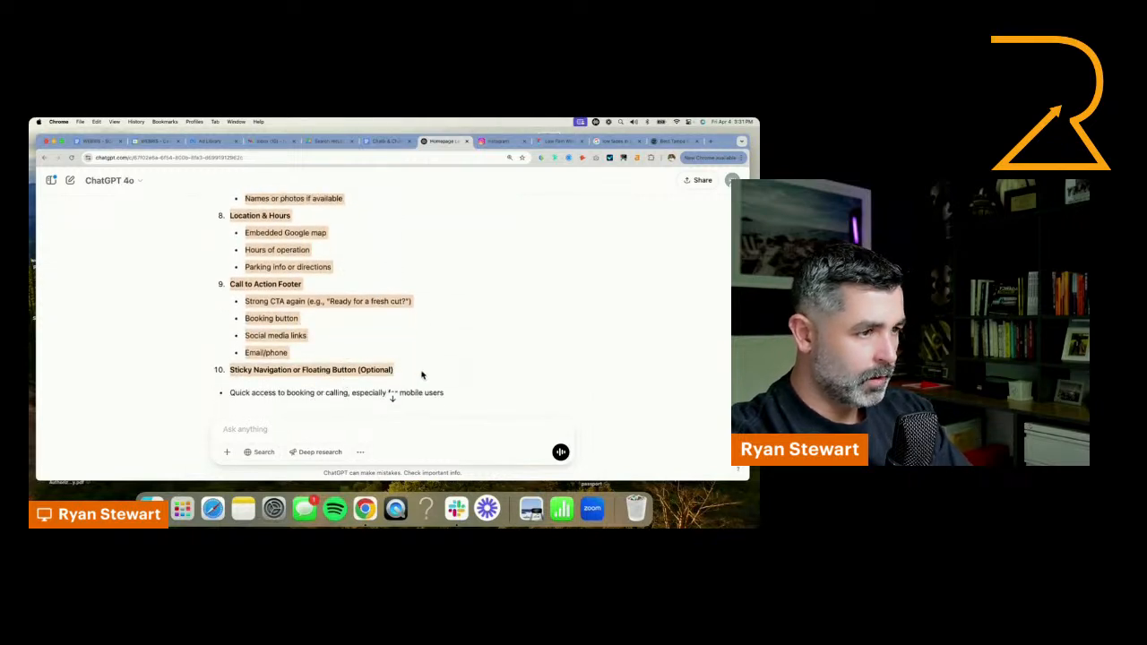
click(565, 142)
click(511, 289)
key(super+v)
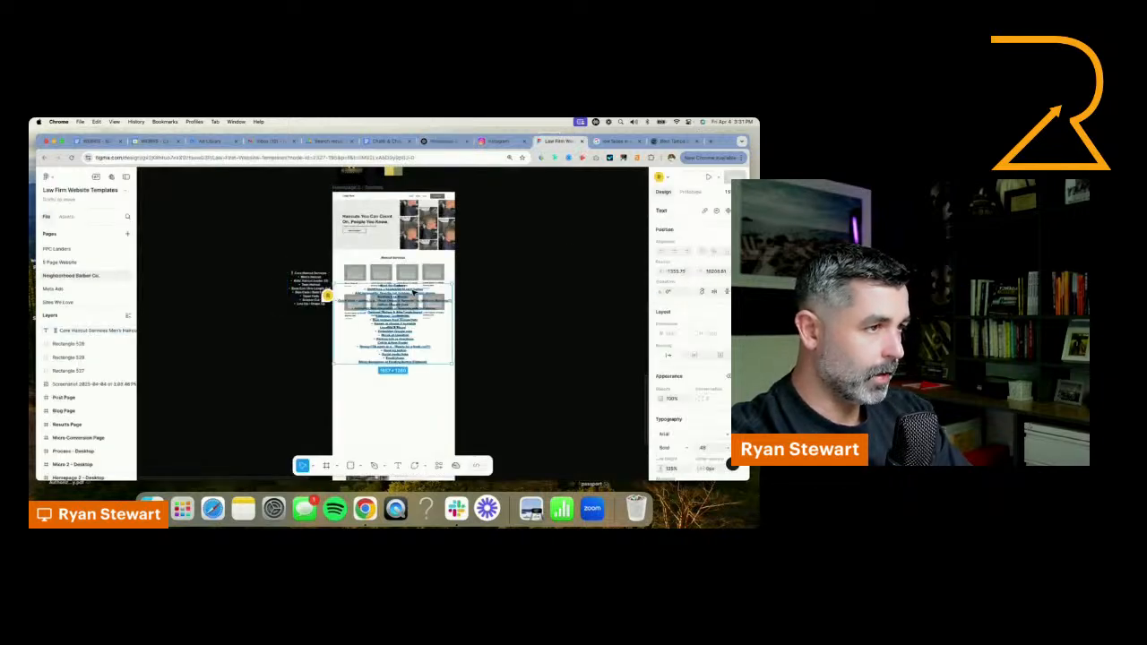
drag(399, 319, 253, 359)
Set the pasted outline text's fill to white (FFFFFF)
scroll(703, 434, down, 2)
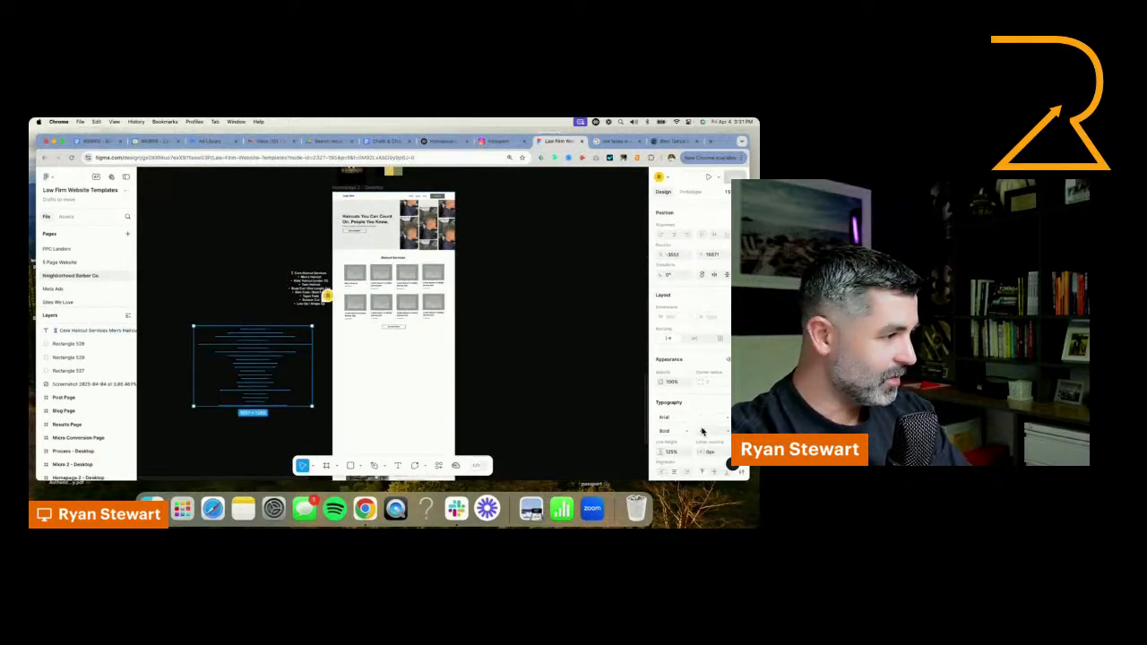
click(661, 456)
drag(580, 331, 554, 284)
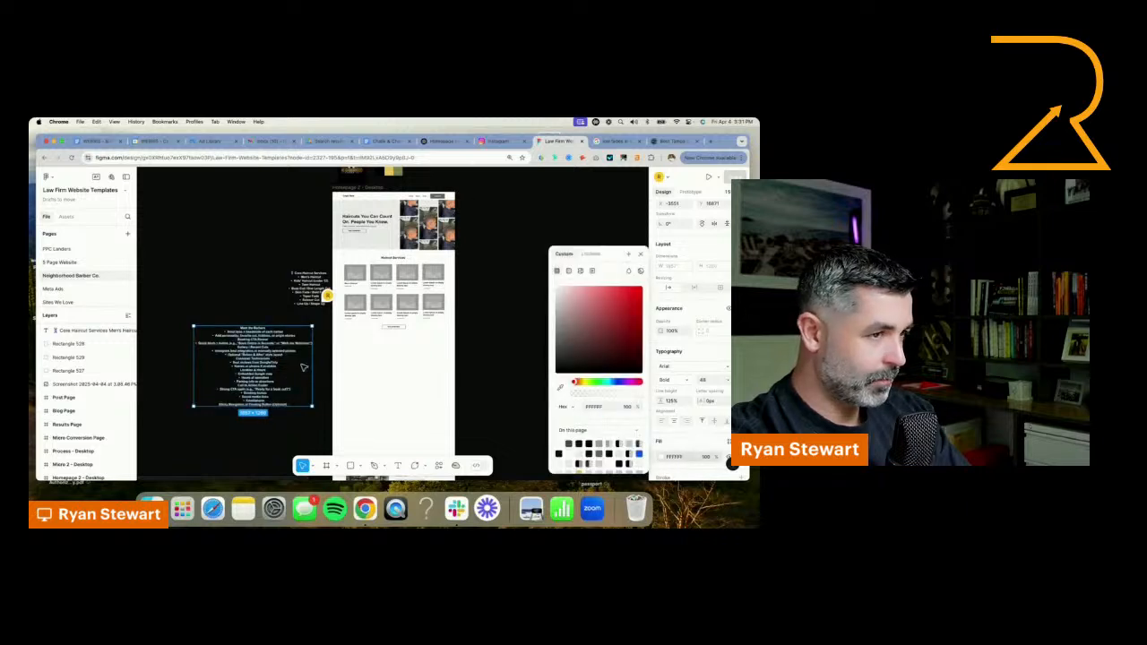
Delete the Meet the Barbers heading and bullets from the pasted outline, and move the BOOK APPOINTMENT button off the page above it
scroll(249, 341, up, 3)
double_click(254, 324)
click(254, 323)
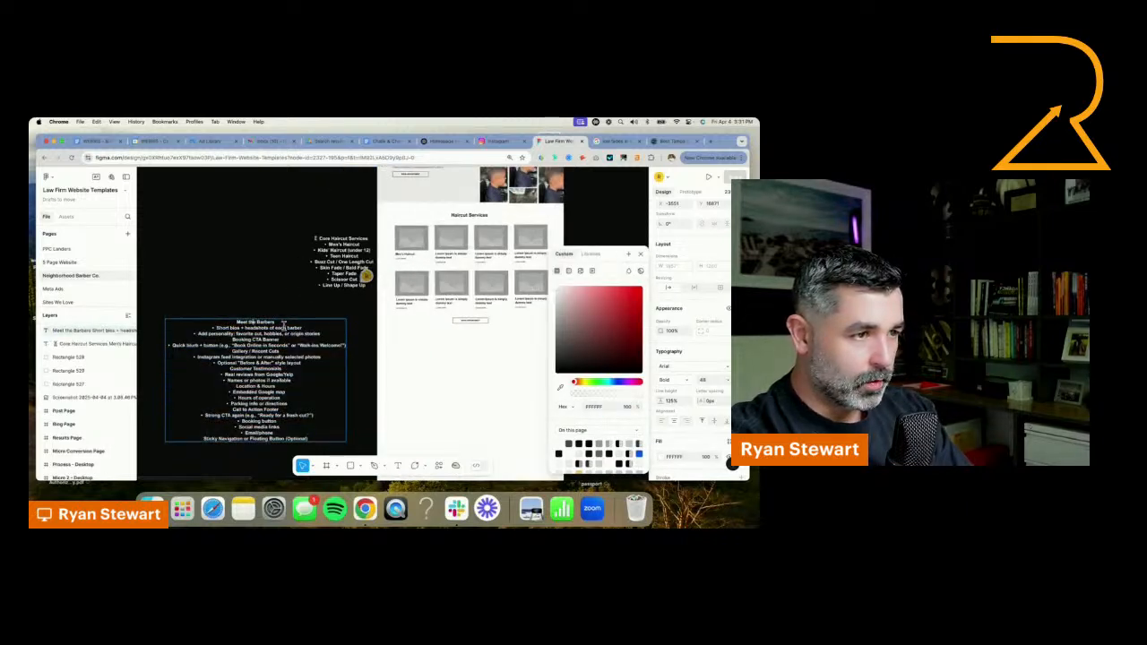
drag(303, 328, 217, 317)
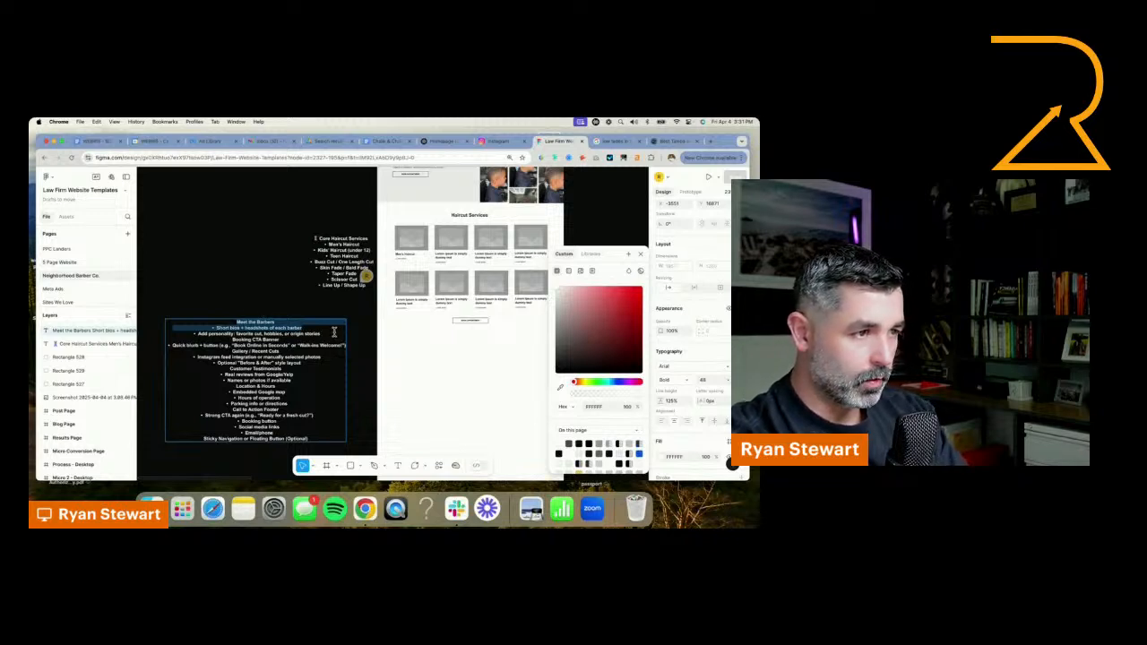
drag(333, 332, 341, 339)
key(BackSpace)
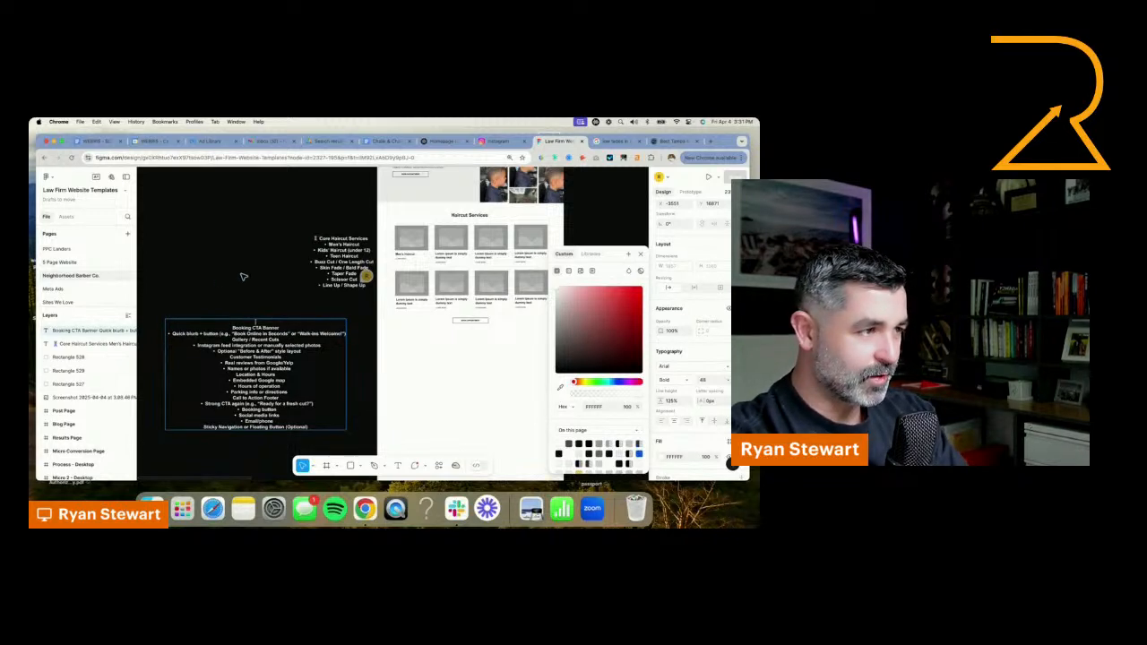
key(Escape)
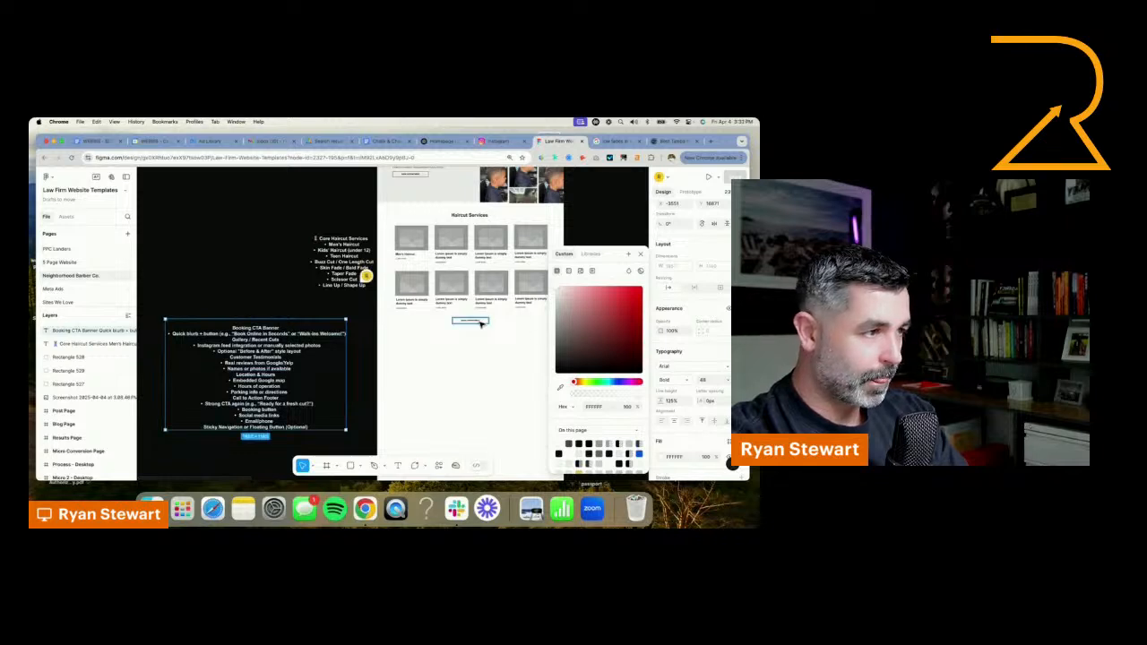
drag(480, 324, 269, 313)
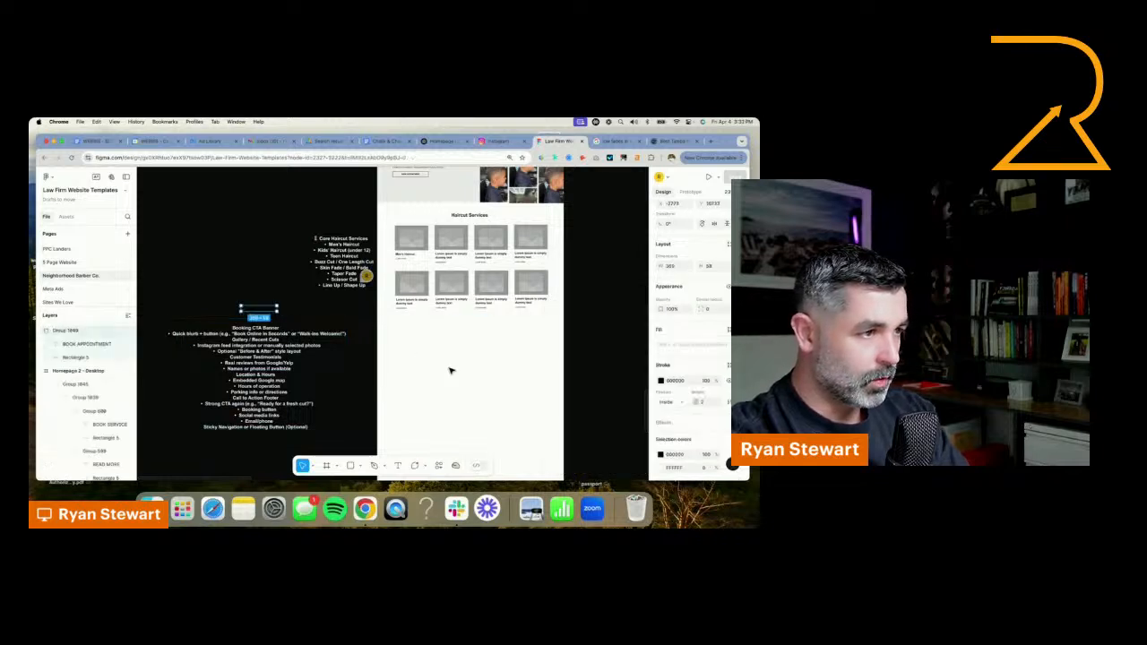
Copy the dark CTA section near the end of the Results Page template, including its background, headline, paragraph and button
scroll(451, 370, down, 5)
drag(564, 234, 315, 383)
scroll(385, 242, down, 3)
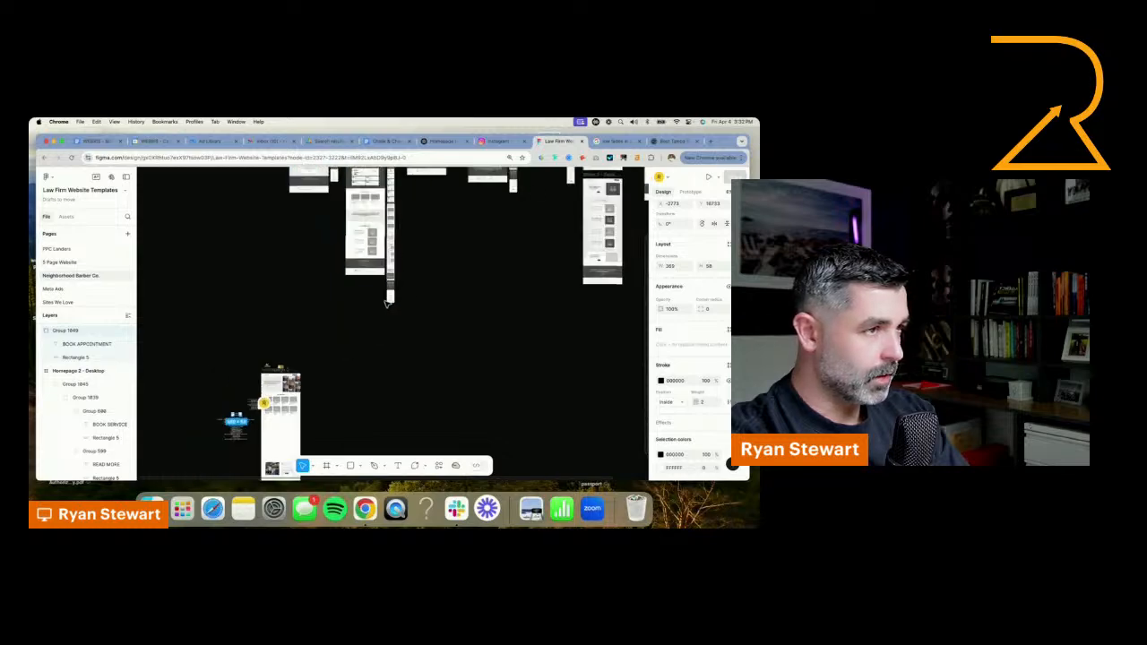
drag(385, 182, 385, 357)
scroll(385, 356, up, 5)
scroll(355, 412, down, 3)
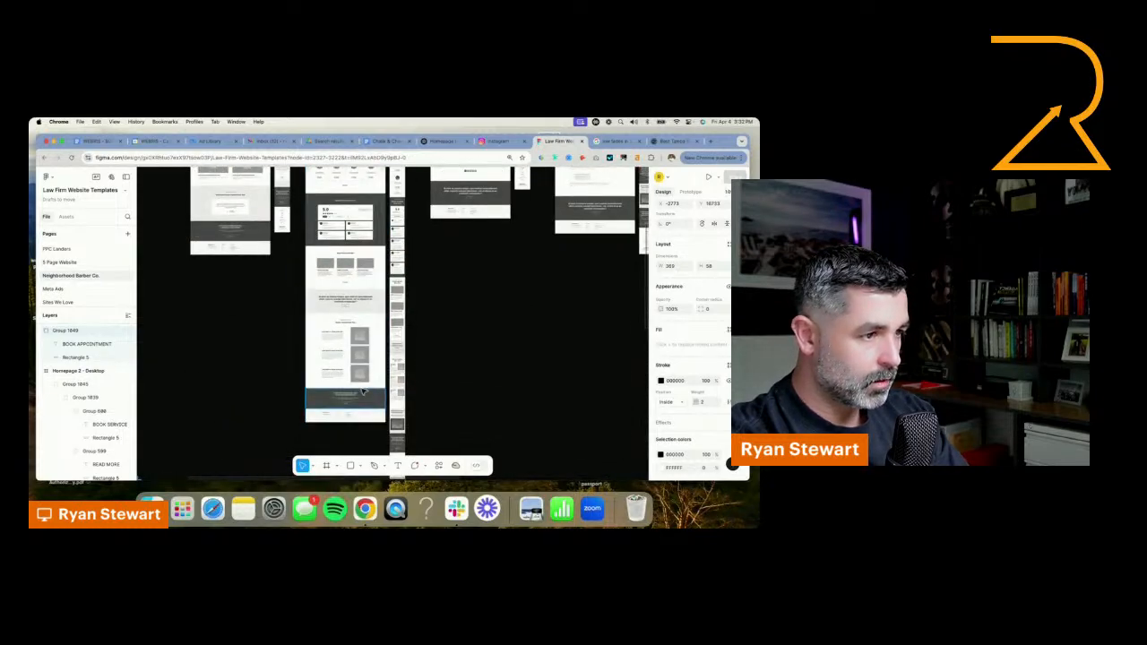
scroll(358, 398, up, 4)
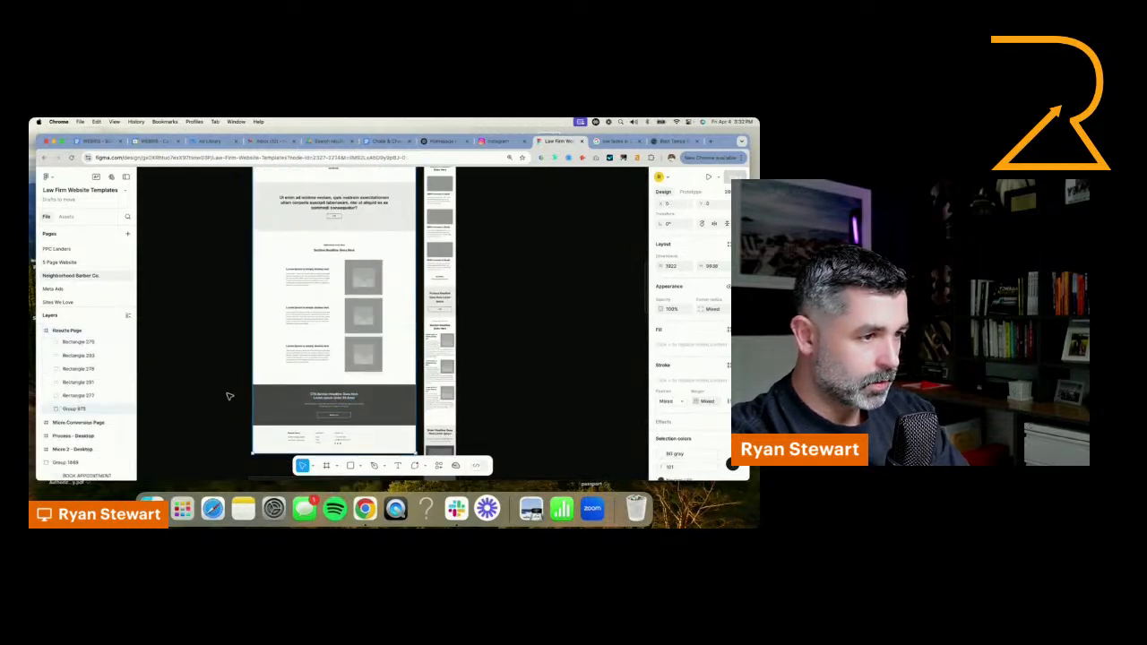
click(341, 402)
scroll(489, 350, down, 3)
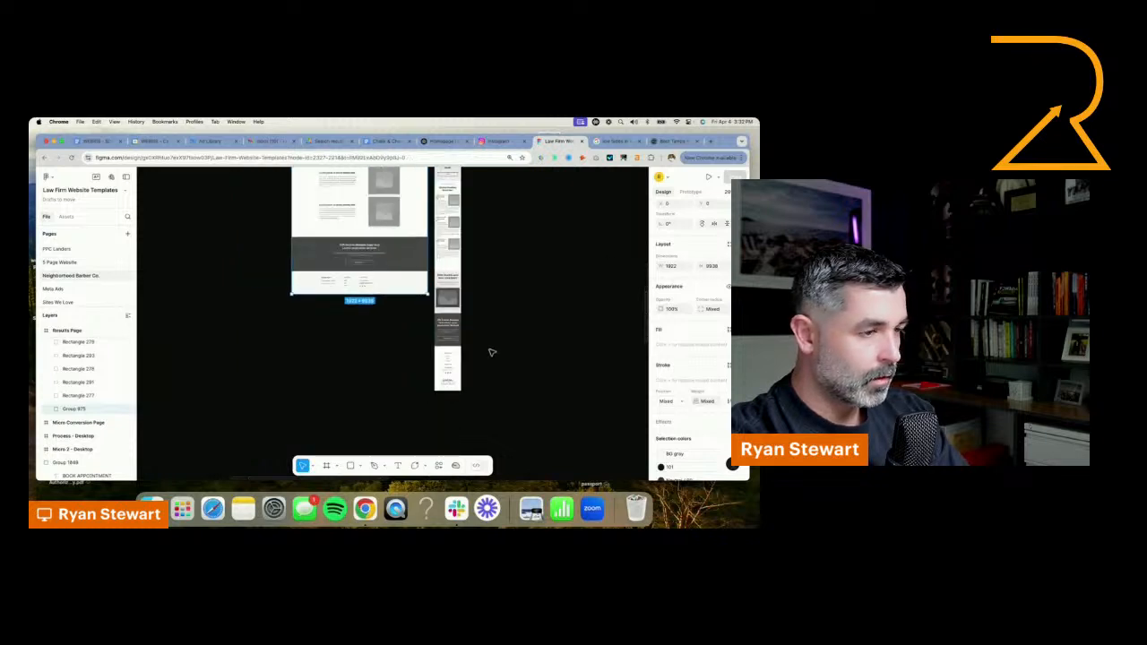
scroll(414, 296, up, 4)
click(416, 296)
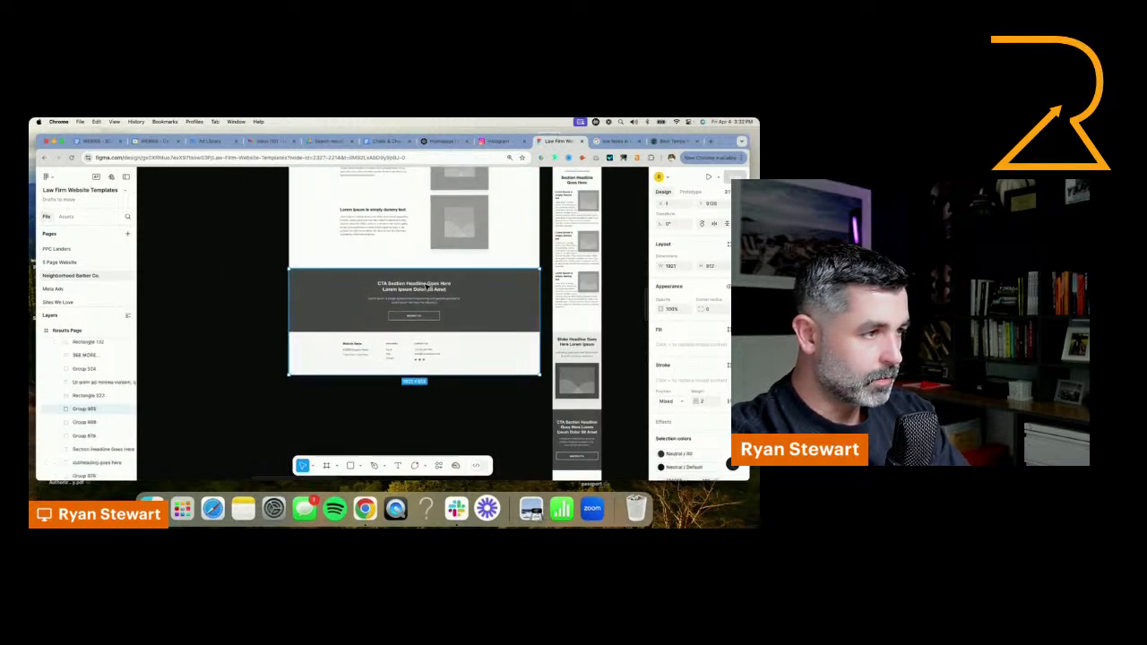
click(426, 287)
click(527, 291)
click(505, 299)
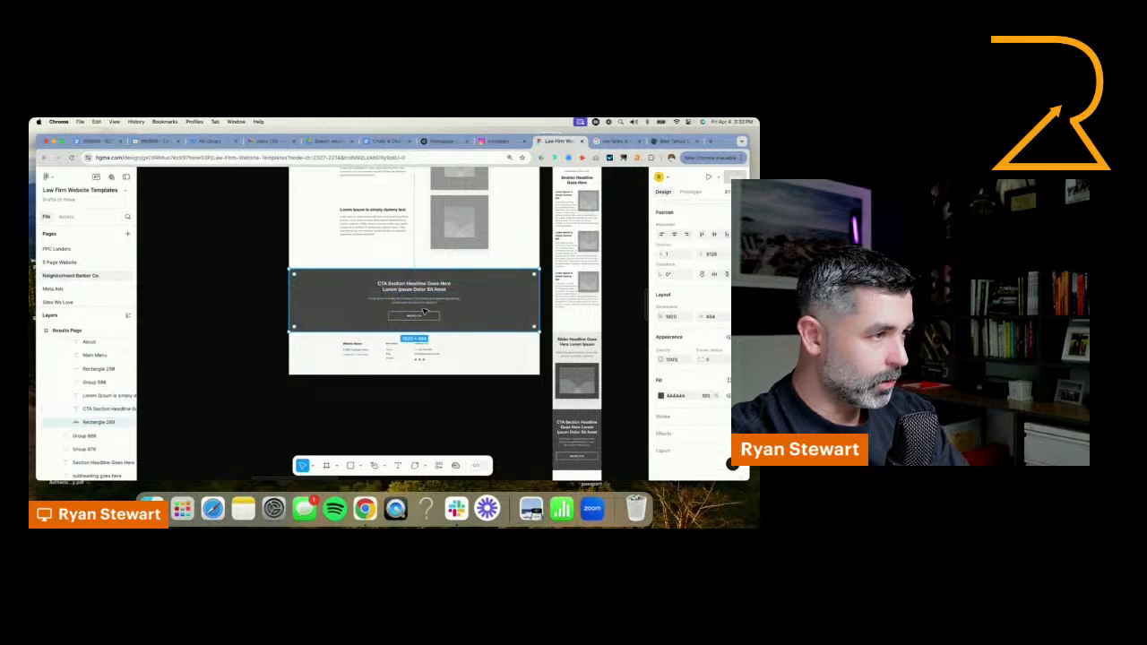
shift+click(421, 301)
shift+click(418, 317)
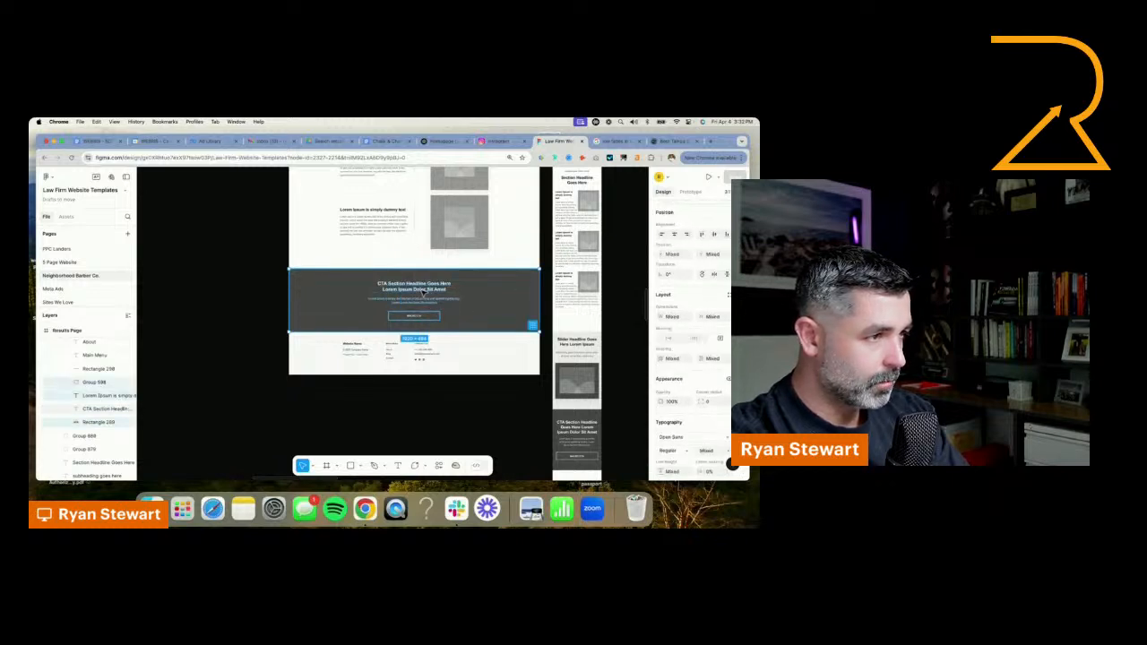
key(super+c)
Paste the CTA section into the barber homepage and align it across the full page width below the haircut service cards
scroll(424, 294, down, 8)
scroll(323, 397, down, 4)
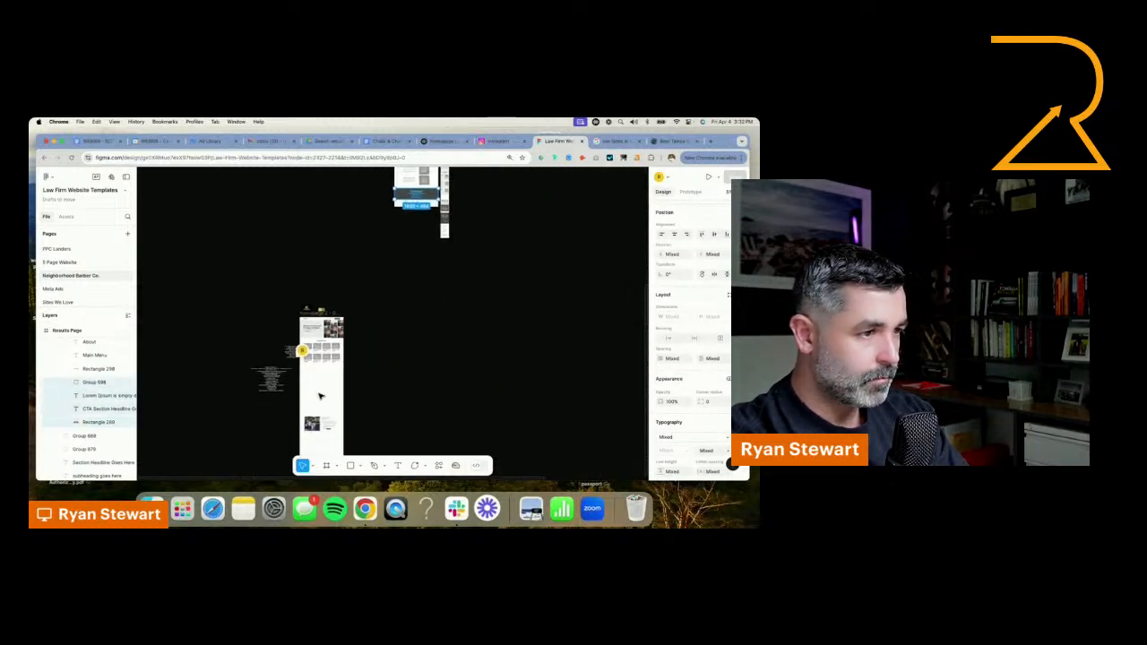
scroll(321, 396, up, 5)
key(super+v)
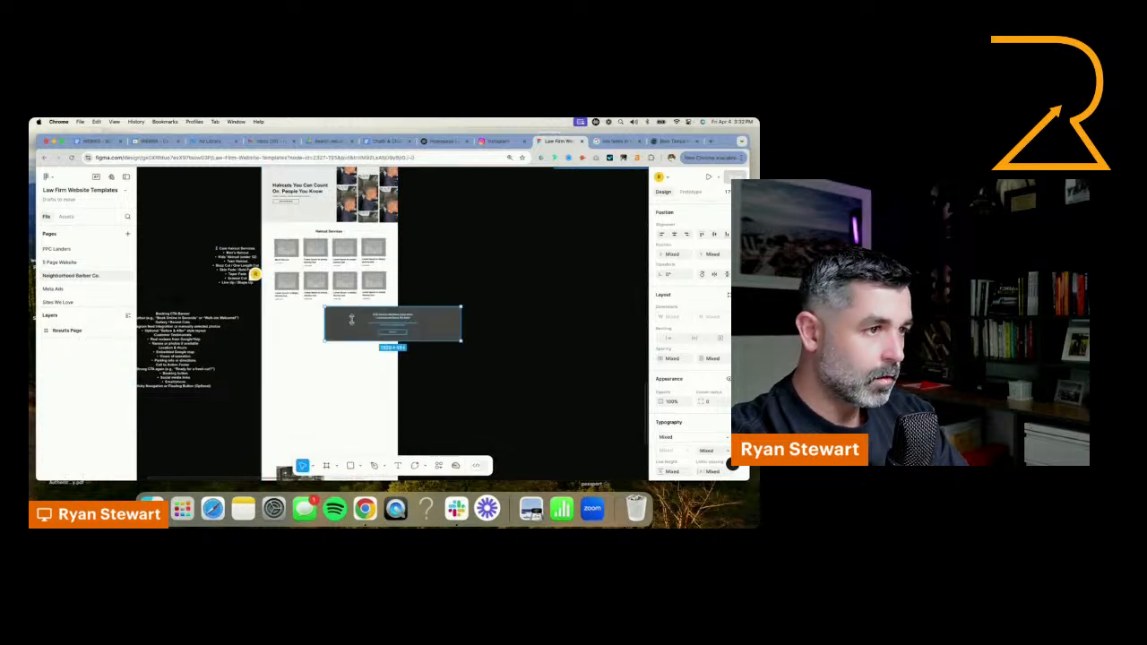
drag(347, 326, 294, 329)
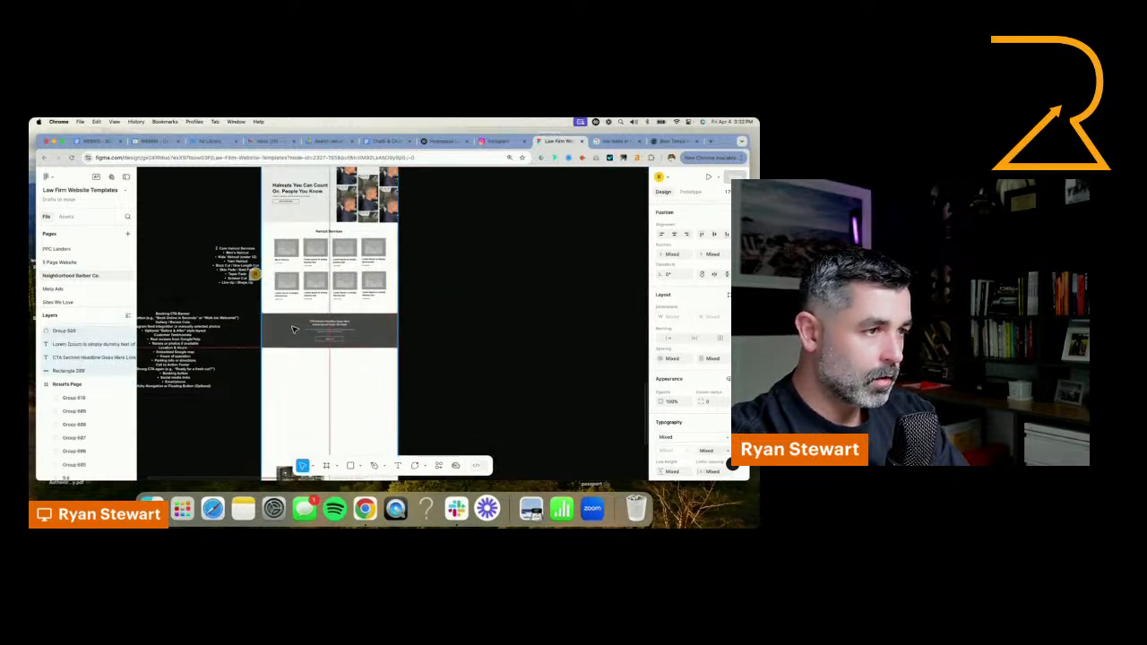
Replace the CTA banner's headline with "First Time? Save 25% Off Your First Haircut"
scroll(326, 323, up, 5)
double_click(333, 324)
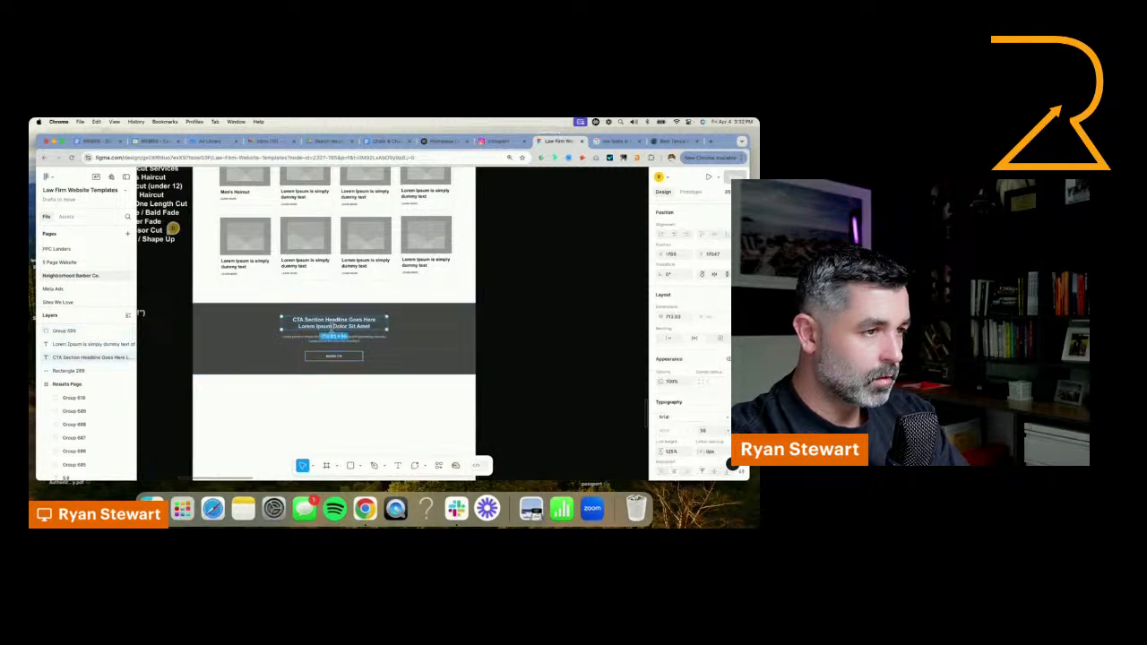
text(Book Your)
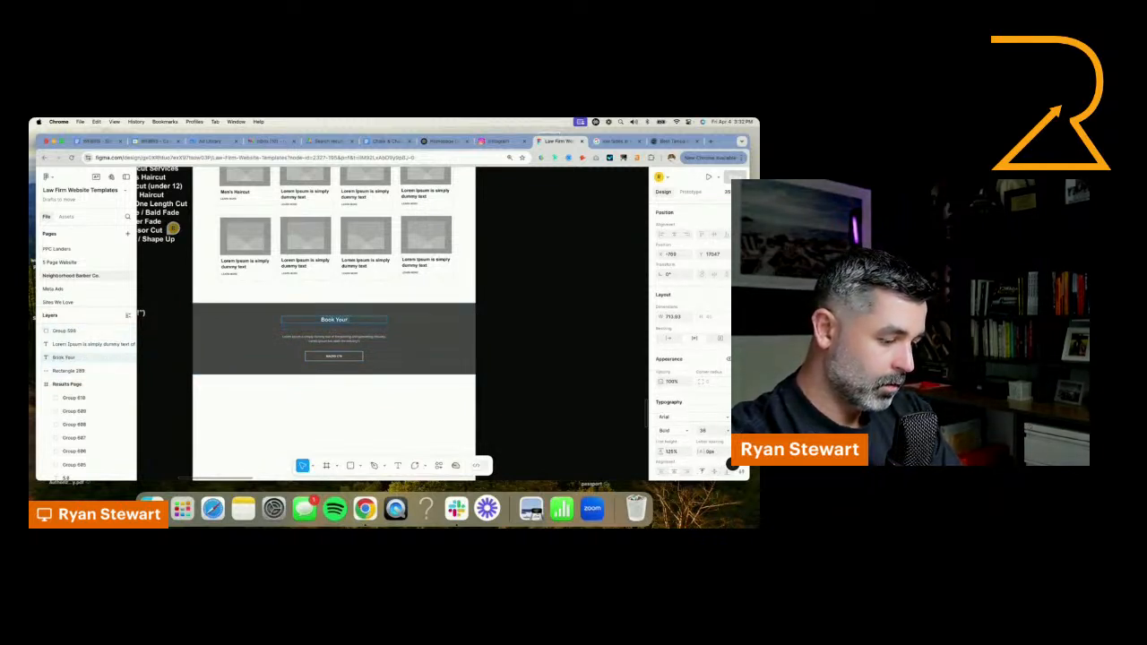
key(super+a)
text(Fi)
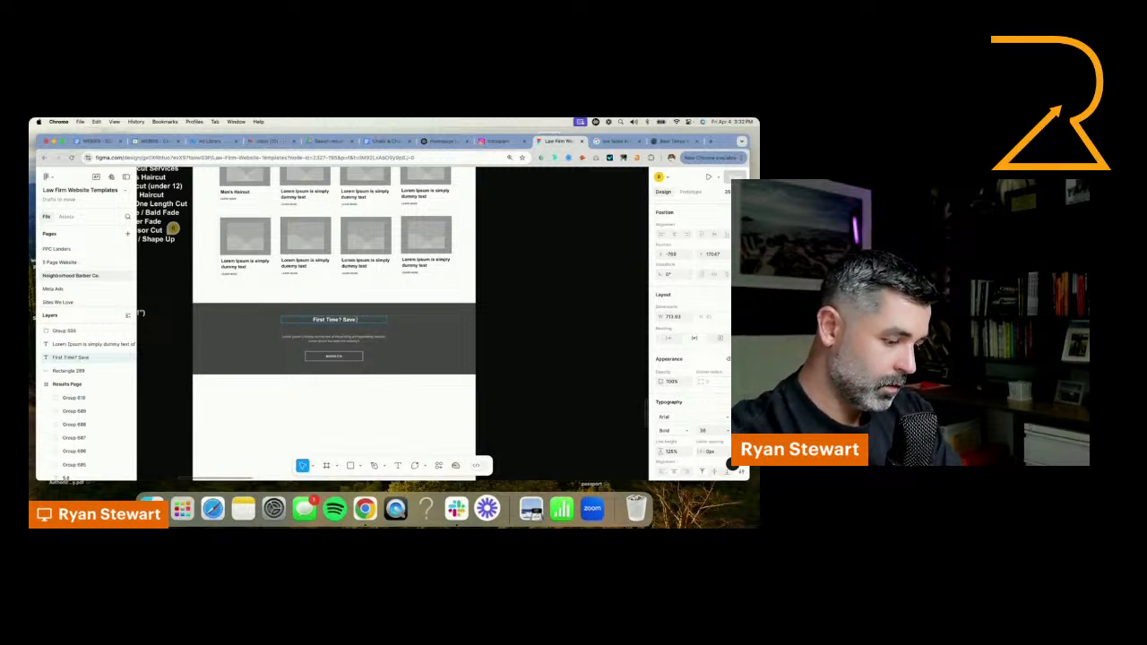
text( 25% Of)
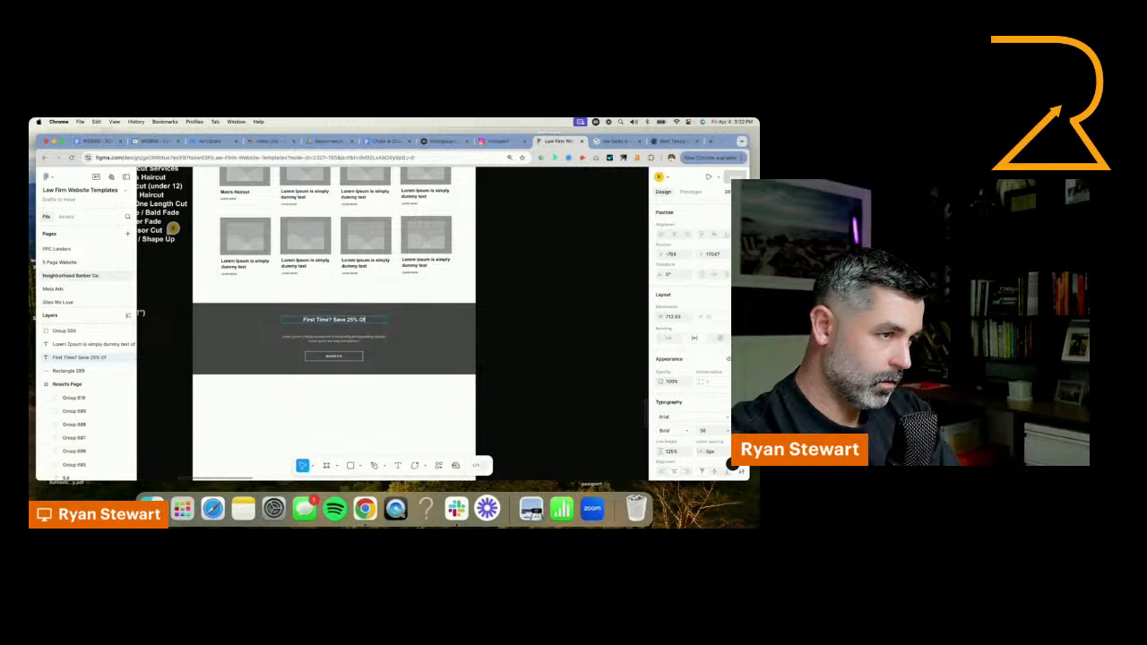
text(f Your First Ha)
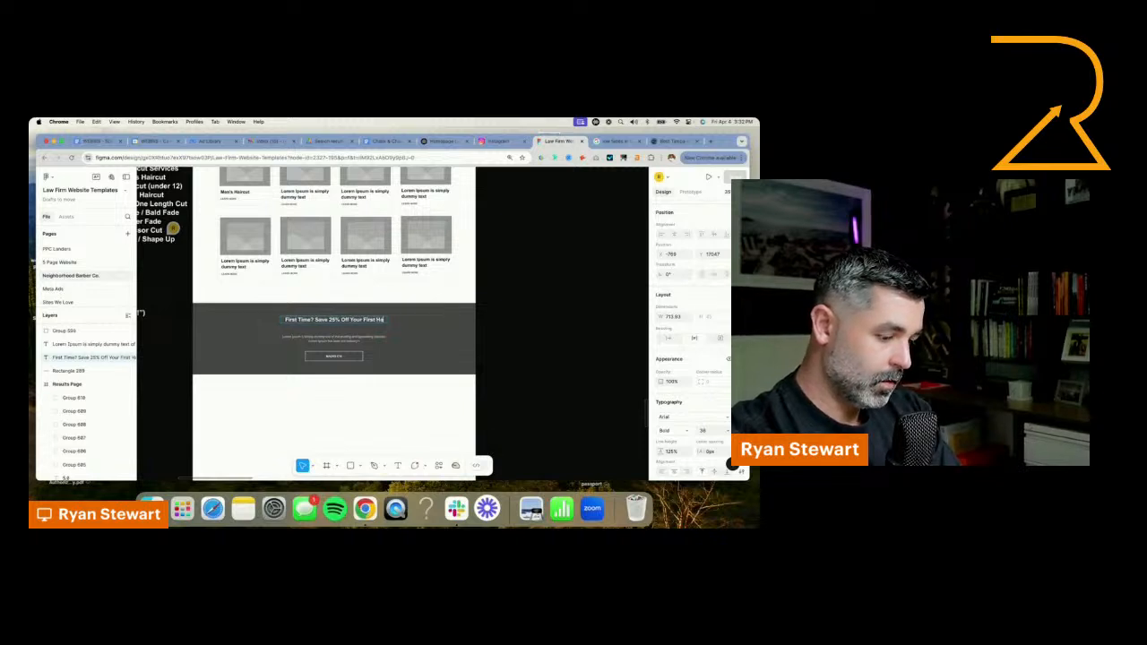
text(ircut)
key(Escape)
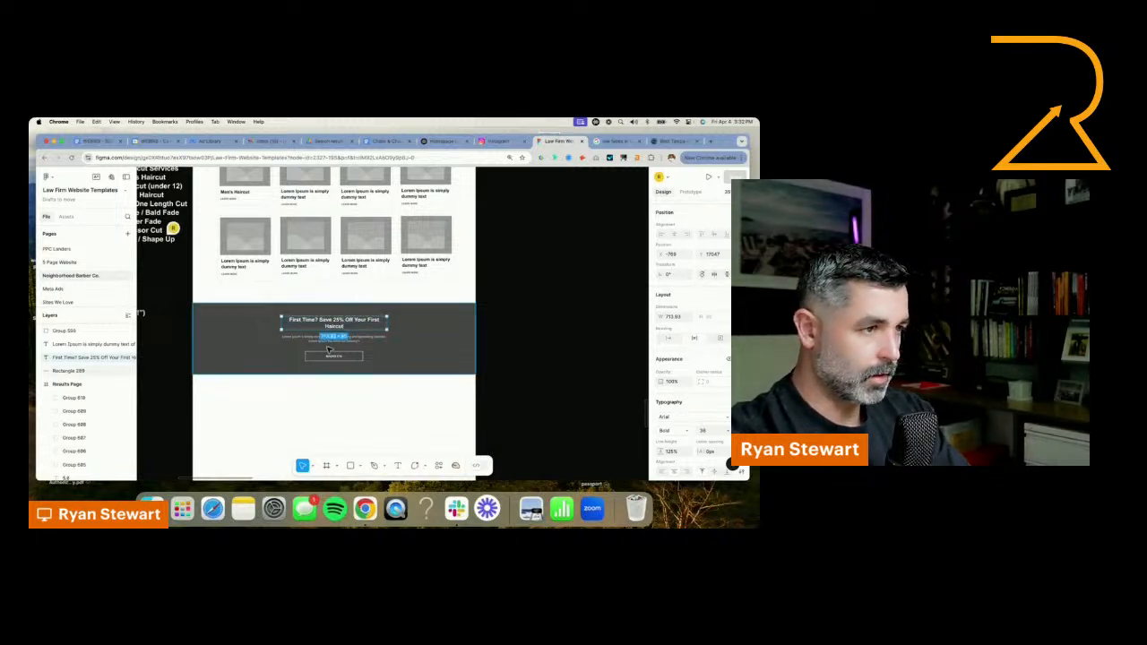
Widen the CTA headline's text box on both sides so the headline fits on one line
scroll(321, 345, up, 4)
drag(422, 312, 445, 312)
drag(259, 306, 248, 306)
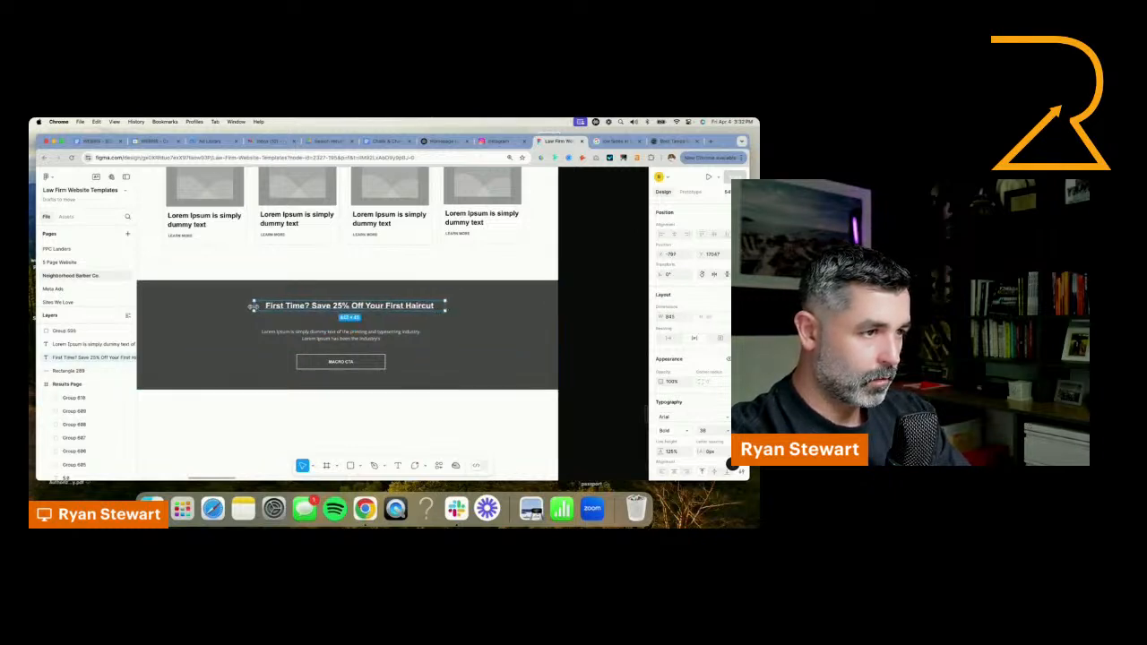
Switch to ChatGPT and send the prompt "write me 30 words on an offer for first imters getting 25% off"
click(387, 336)
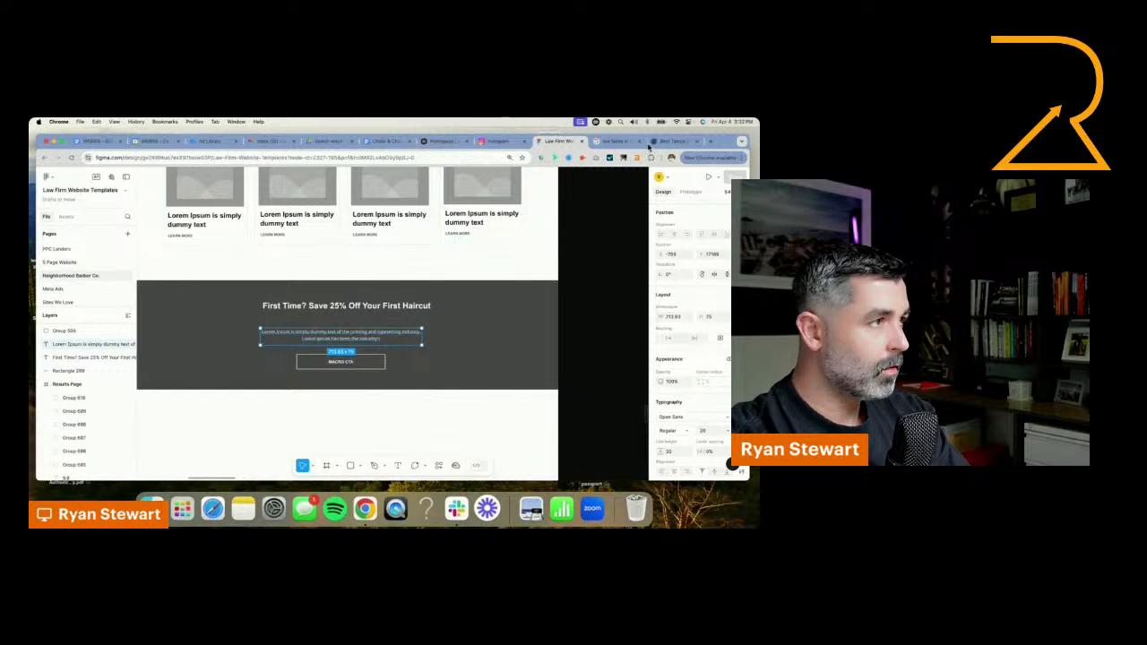
click(441, 141)
click(324, 428)
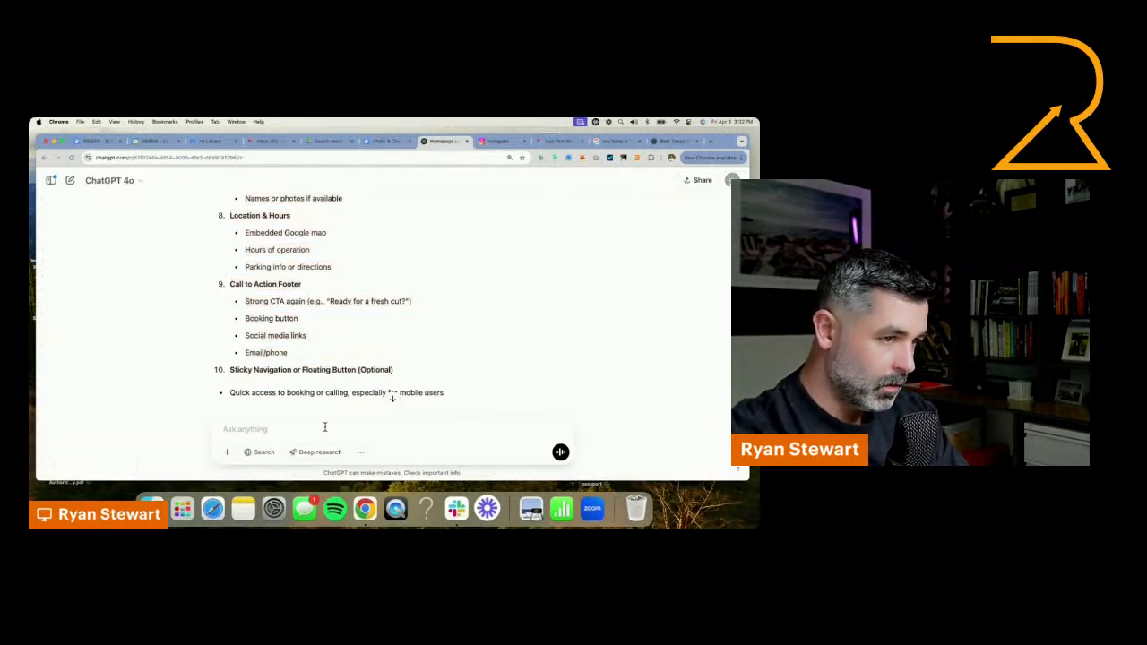
text(write me 30 wor)
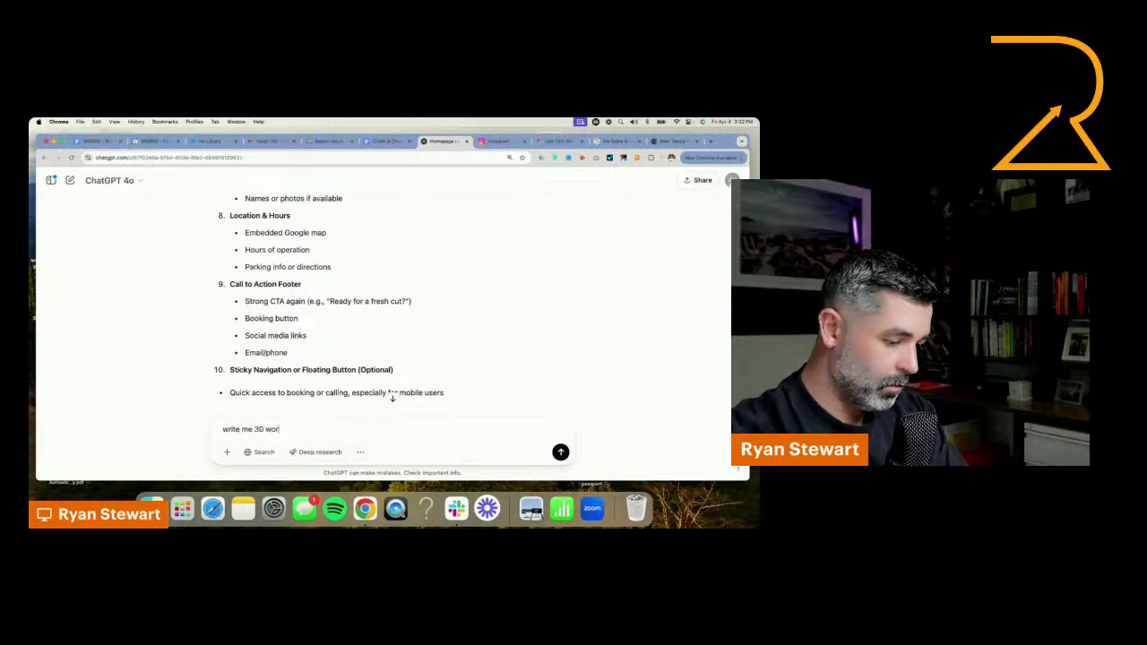
text(ds on an offer for first imters getting)
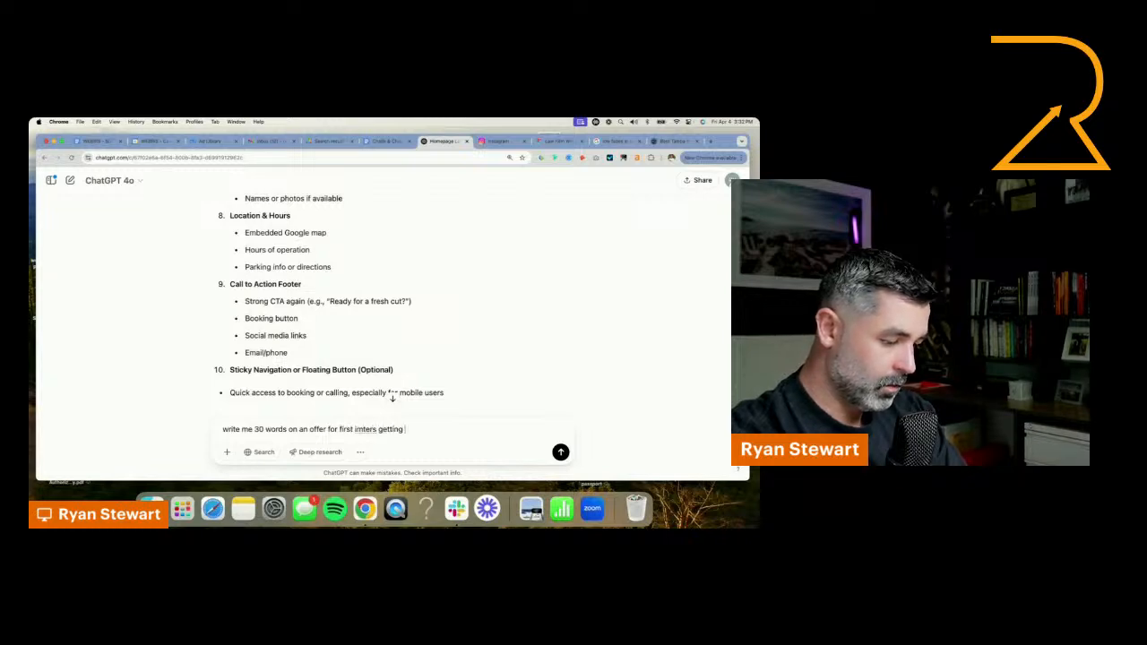
text(f)
key(Return)
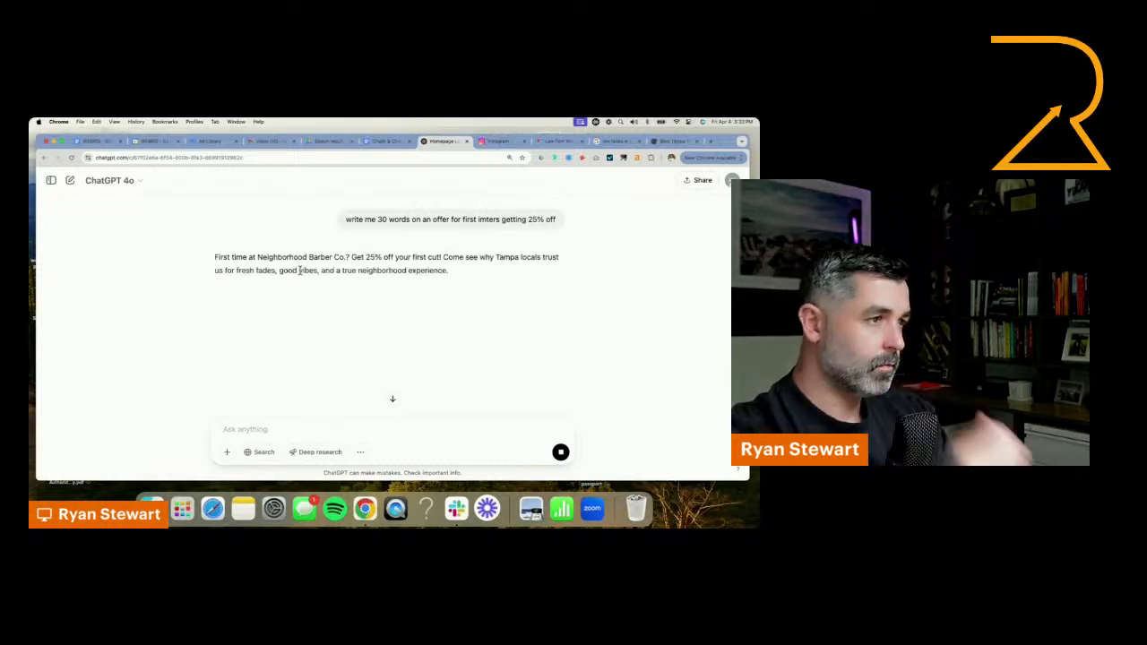
Replace the CTA banner's placeholder paragraph in Figma with the offer text ChatGPT wrote
triple_click(289, 271)
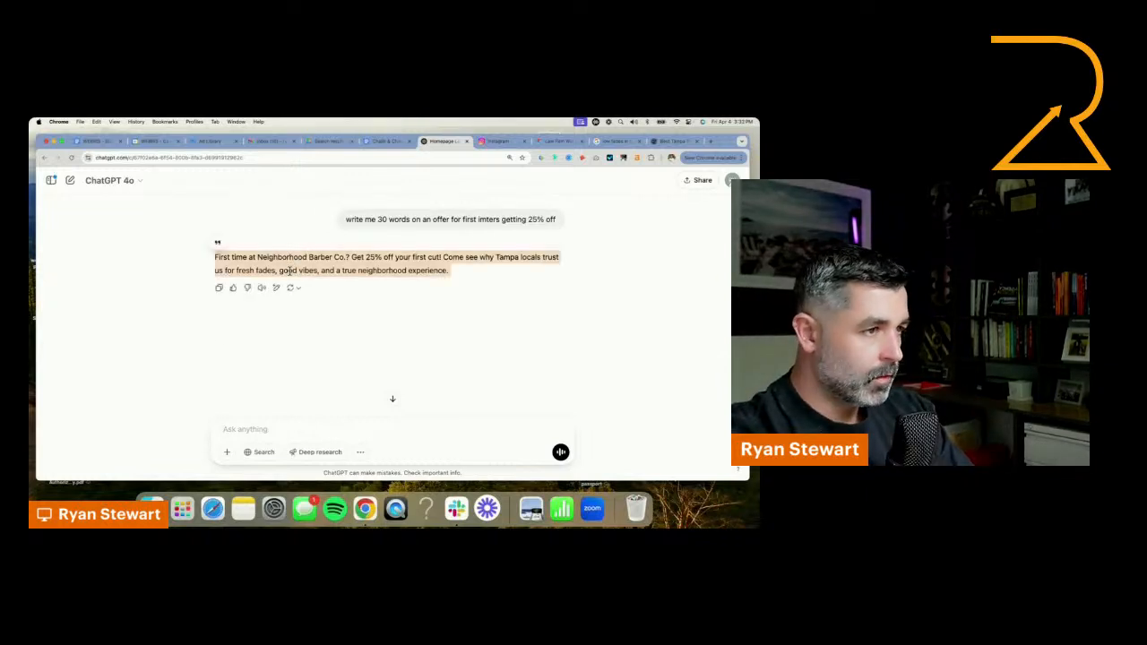
click(558, 140)
key(super+v)
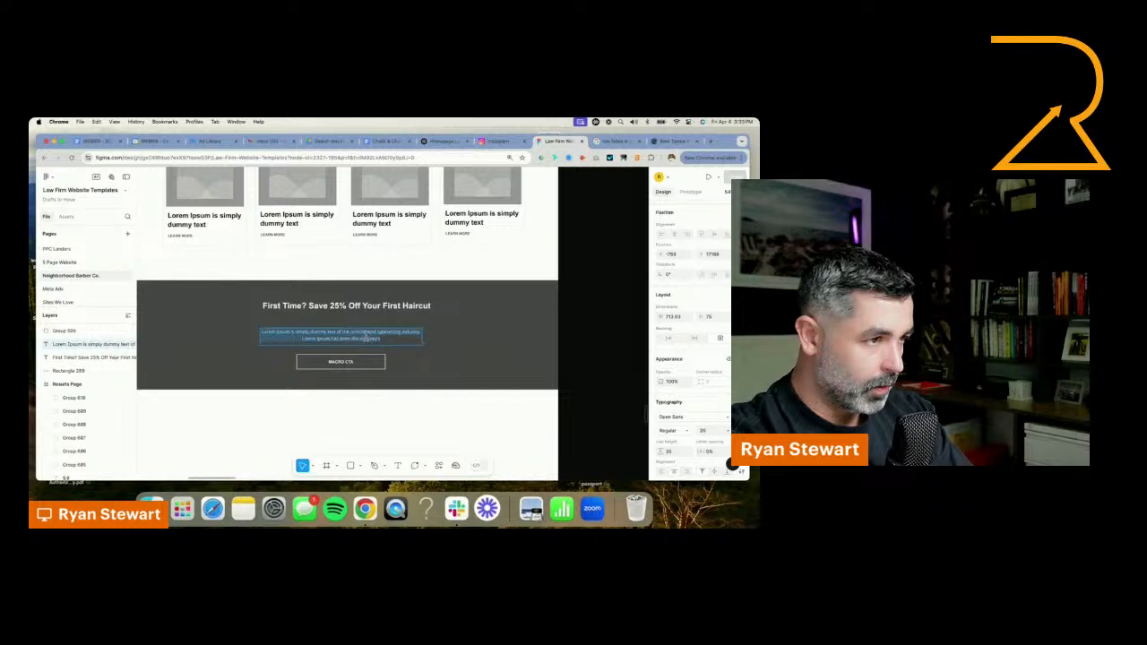
Widen the CTA banner's offer paragraph on both sides to 844 px so the text fits on two lines
scroll(411, 338, up, 2)
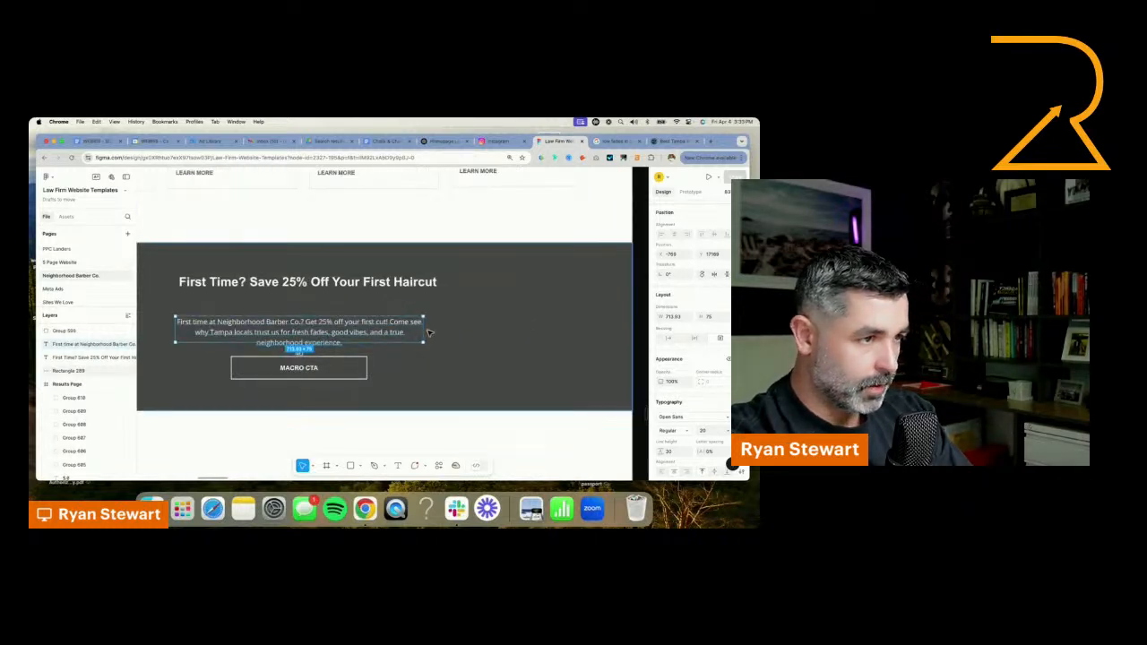
drag(423, 331, 454, 332)
double_click(355, 340)
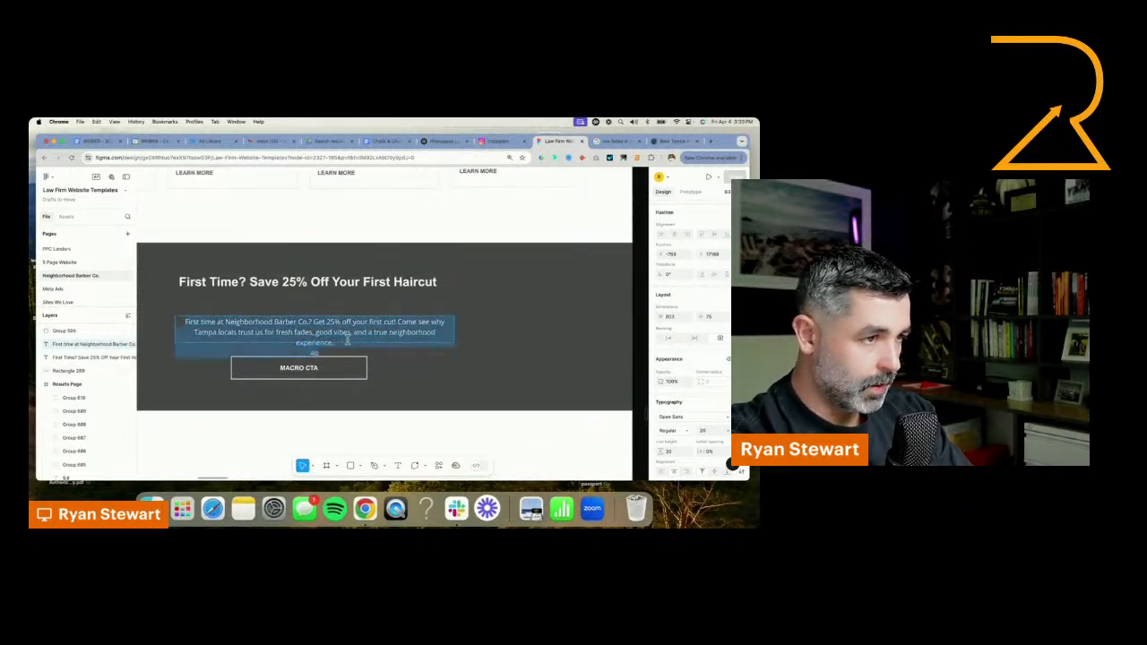
drag(348, 343, 350, 352)
key(BackSpace)
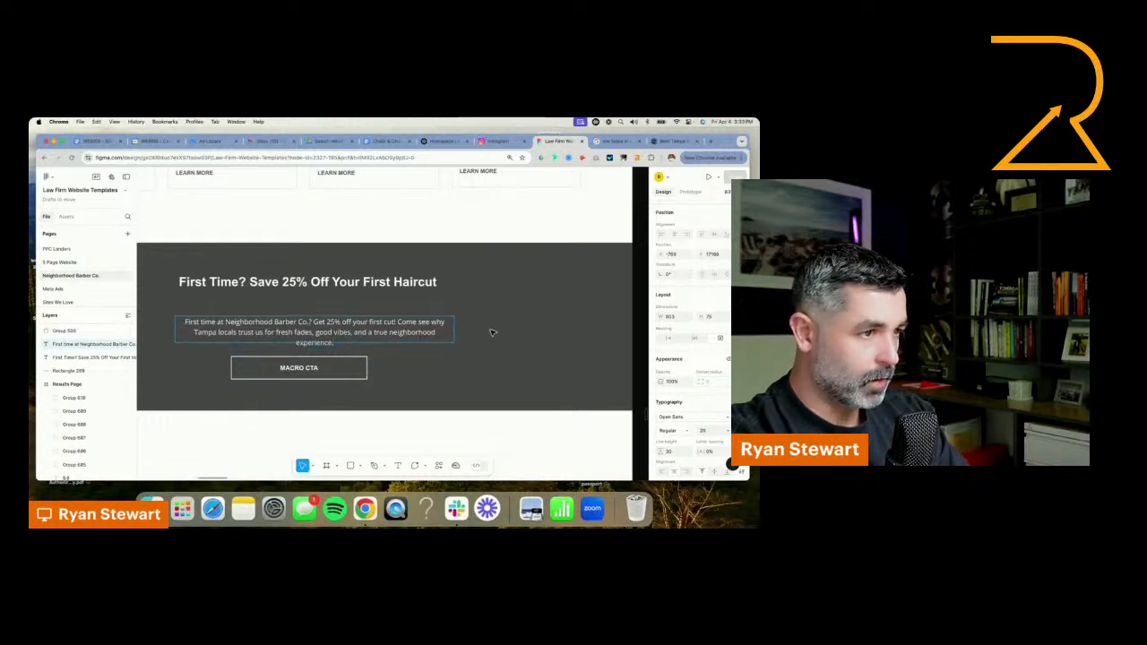
key(Escape)
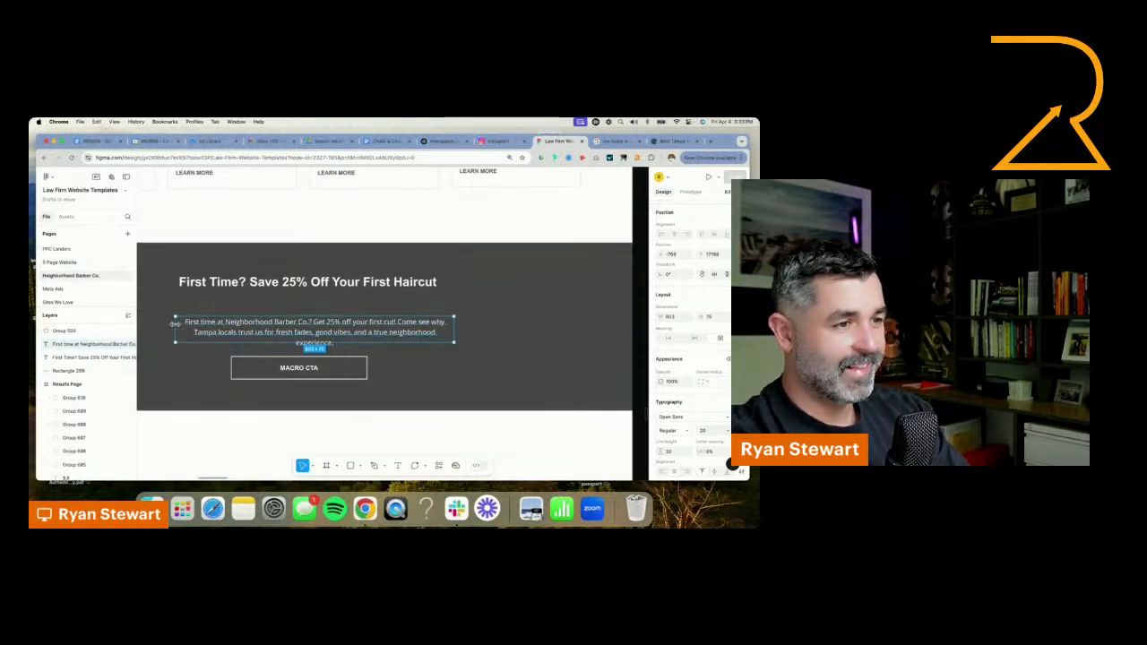
drag(175, 323, 161, 323)
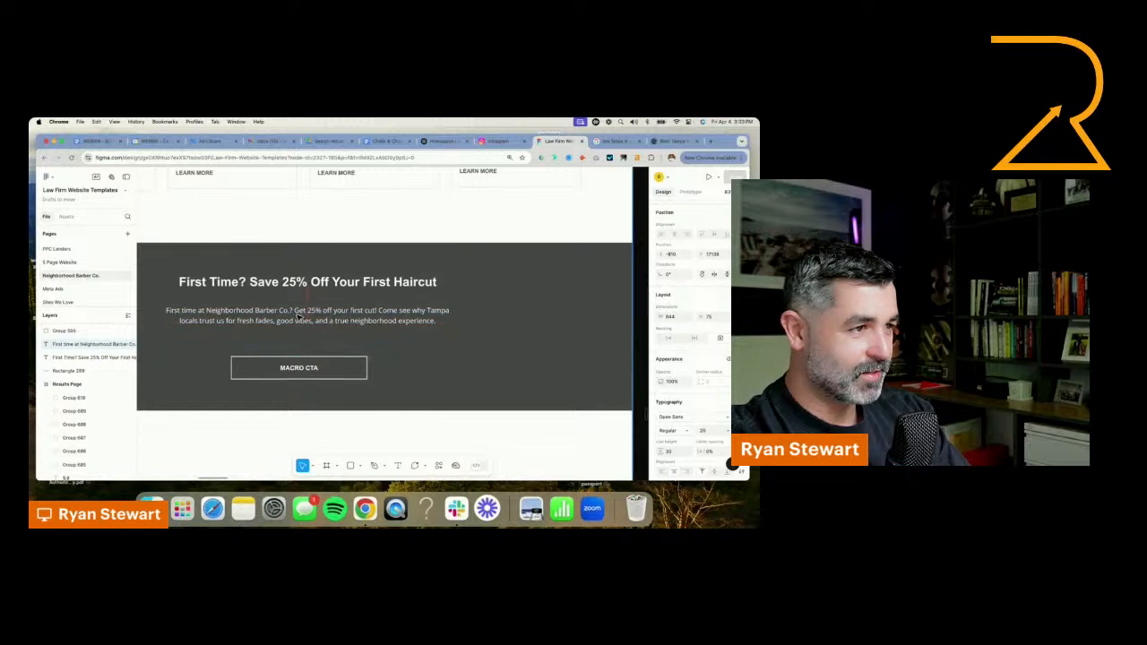
Lower the offer paragraph slightly toward the CTA button and move the headline down closer to the paragraph
drag(298, 315, 298, 324)
click(314, 282)
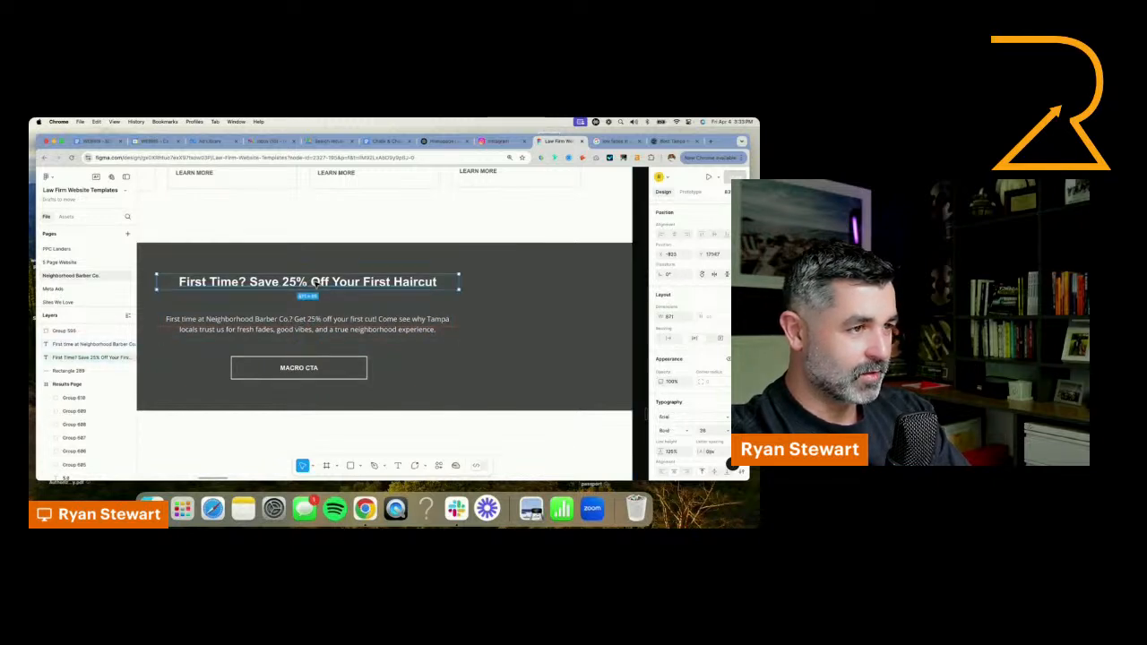
scroll(336, 320, down, 2)
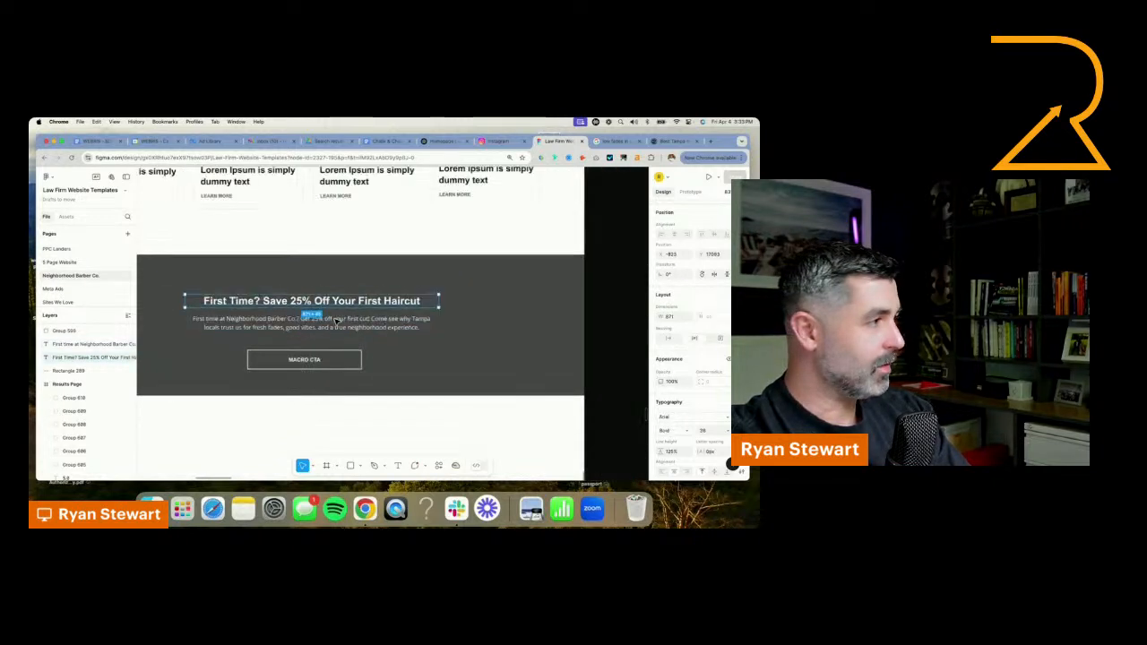
Select the complete CTA banner with its background, headline, paragraph and button, and move it up closer to the Haircut Services cards
scroll(336, 320, down, 3)
scroll(583, 299, up, 4)
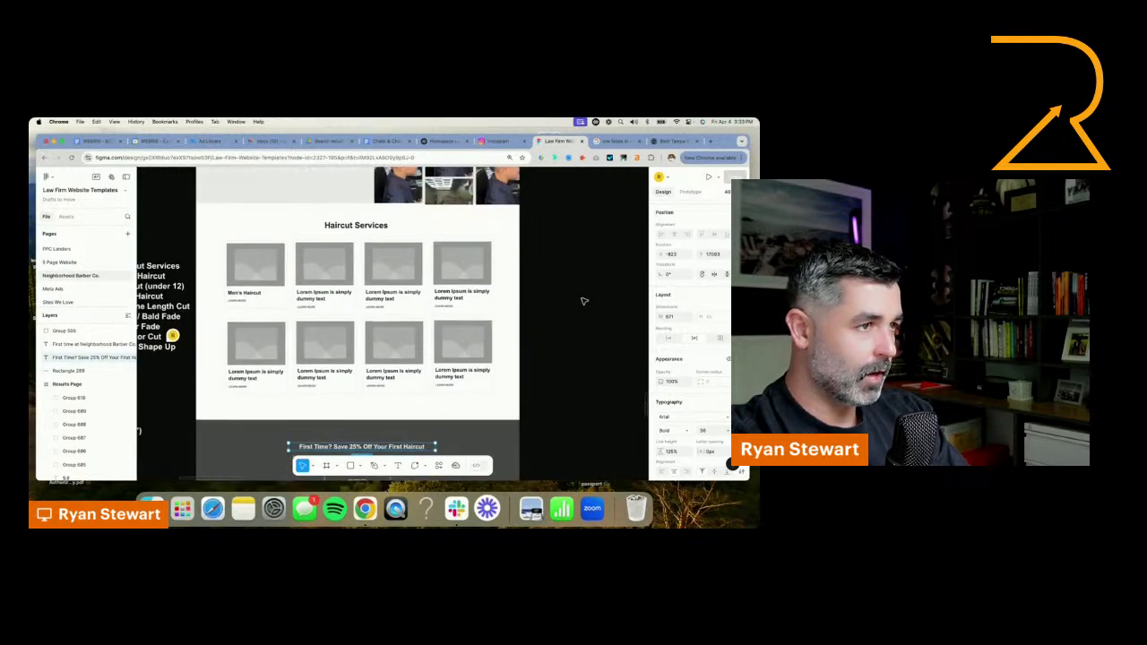
scroll(584, 299, up, 5)
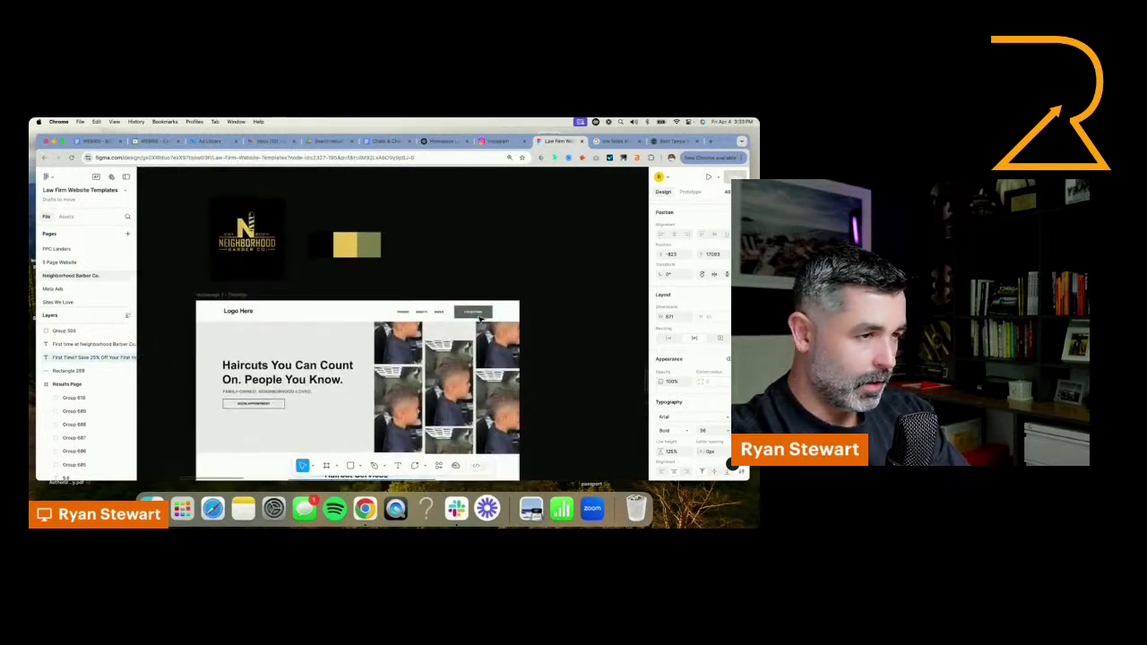
scroll(479, 321, down, 1)
scroll(489, 324, down, 5)
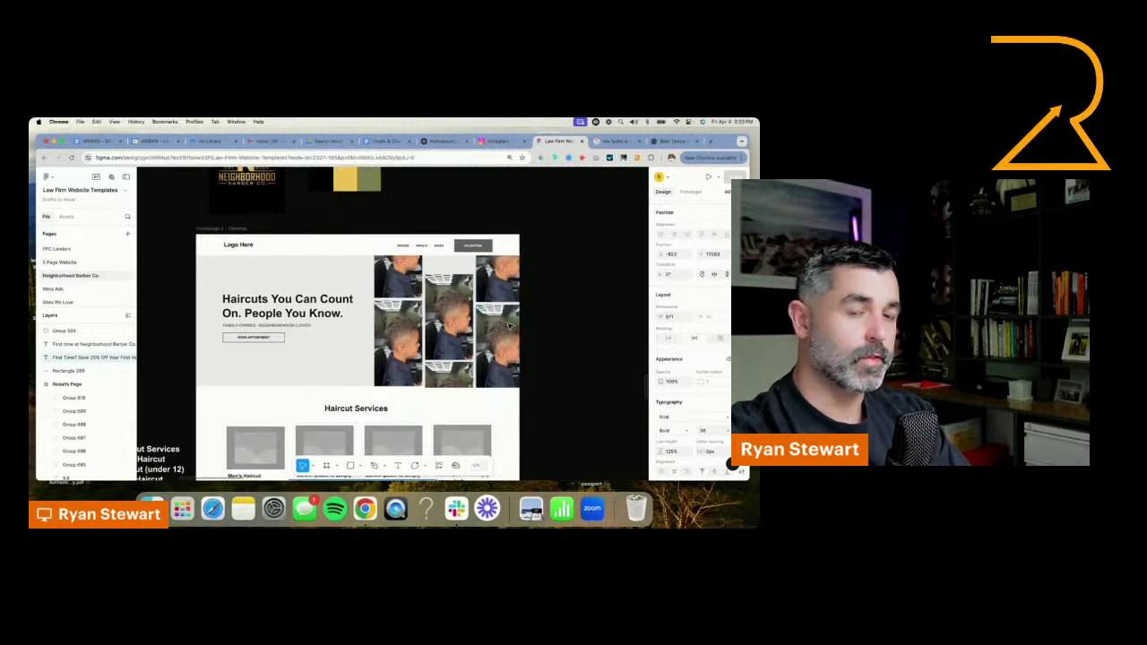
scroll(502, 331, down, 1)
scroll(500, 334, down, 1)
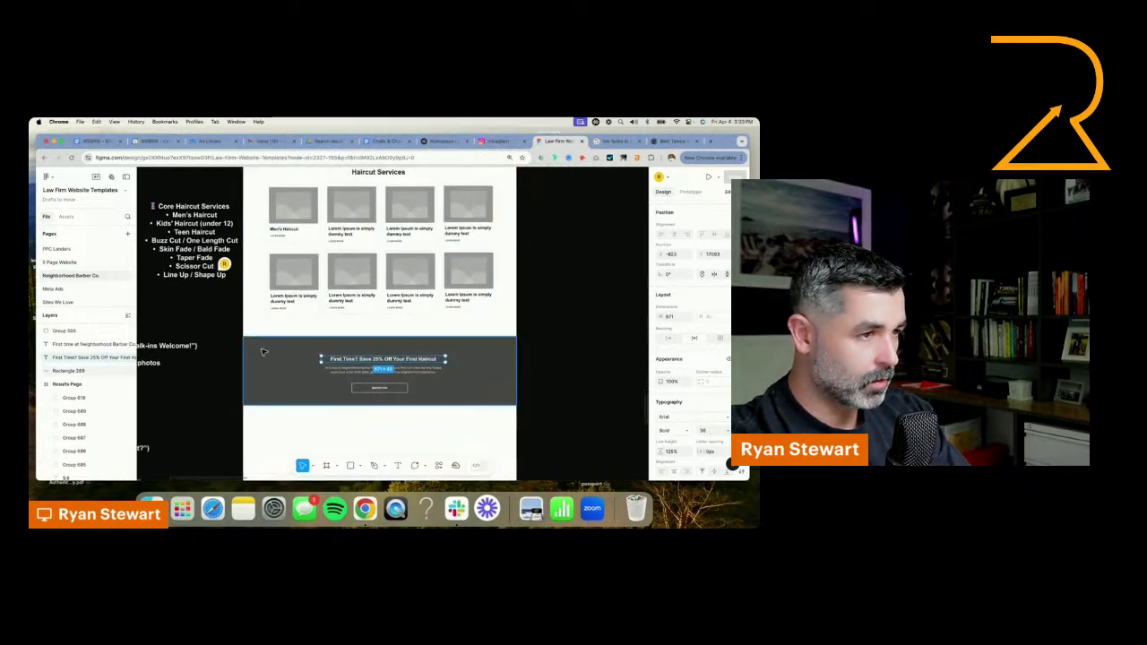
drag(221, 343, 457, 382)
scroll(458, 381, down, 1)
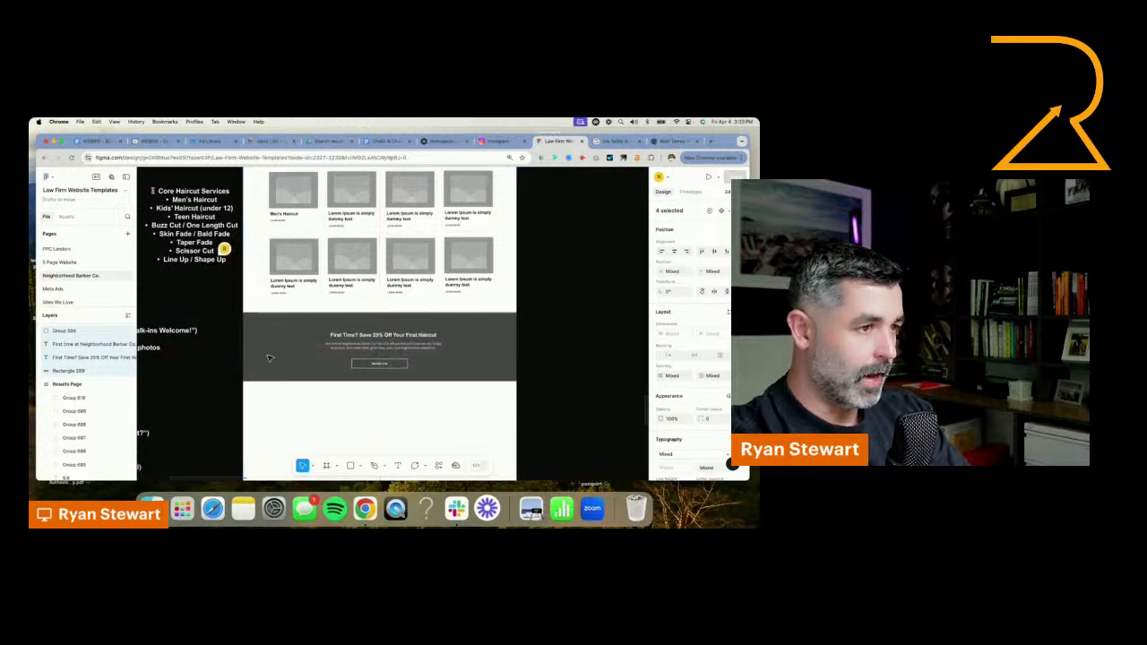
Delete the "Booking CTA Banner" heading and its quick-blurb bullet from the outline notes beside the homepage
scroll(268, 243, left, 5)
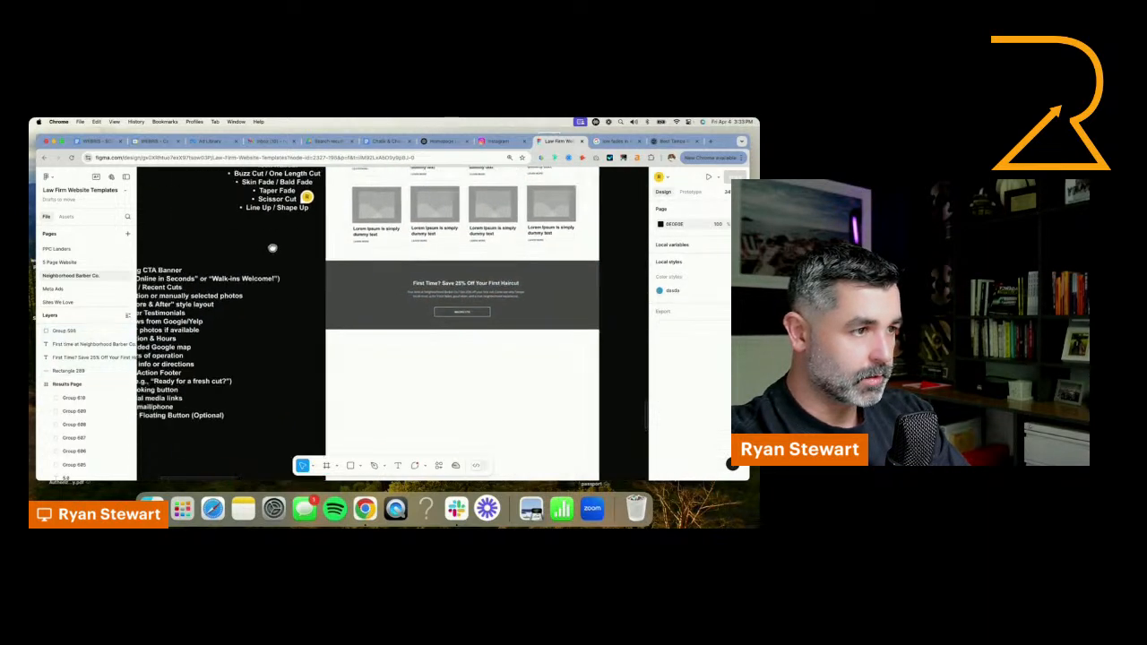
scroll(268, 243, down, 2)
click(297, 254)
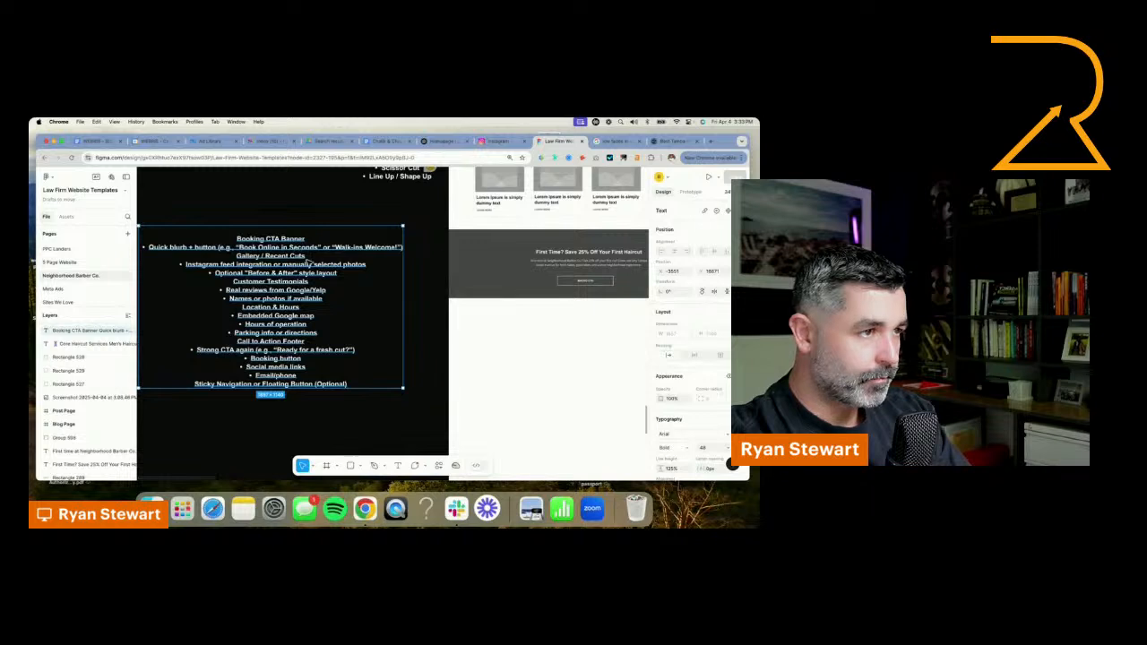
drag(308, 263, 321, 258)
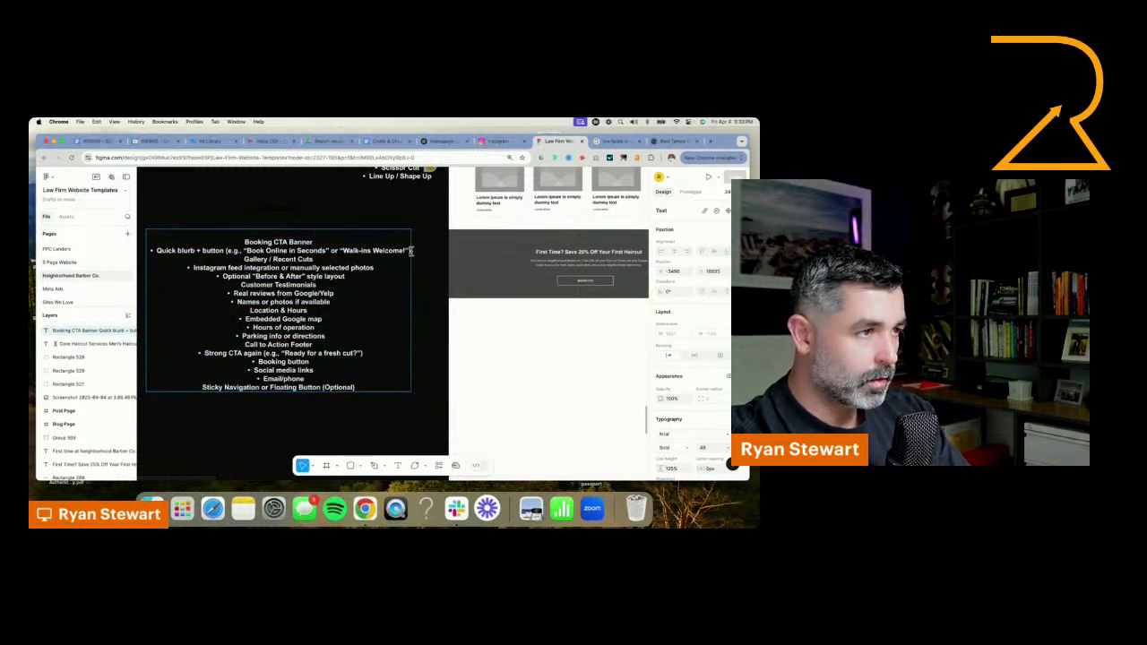
drag(258, 248, 400, 245)
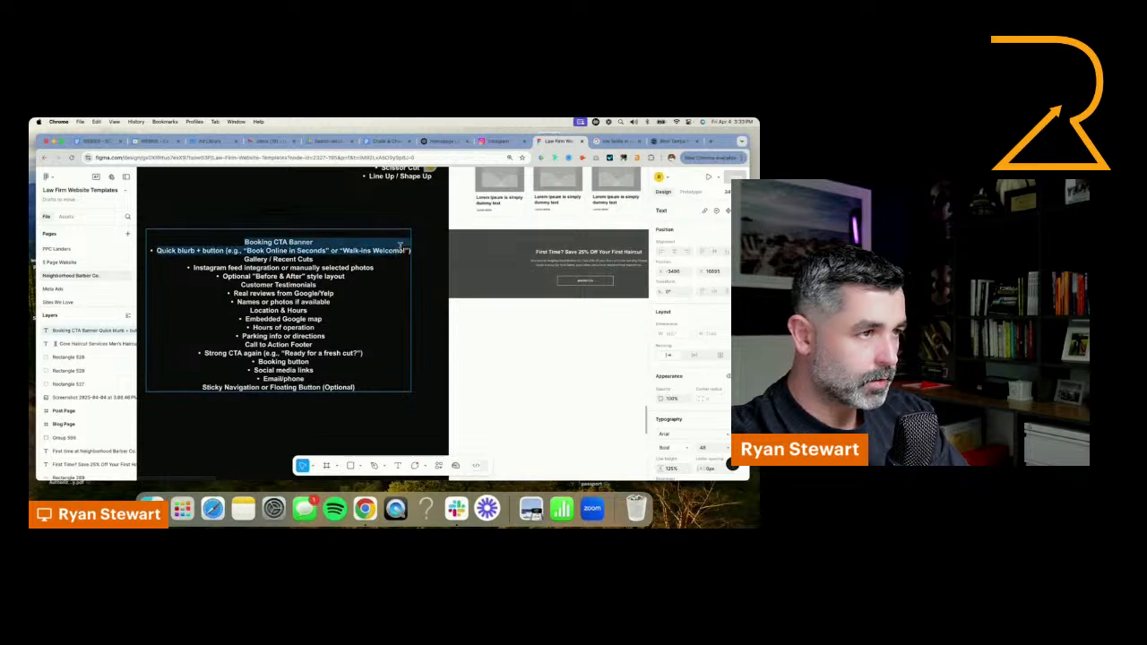
key(BackSpace)
key(Escape)
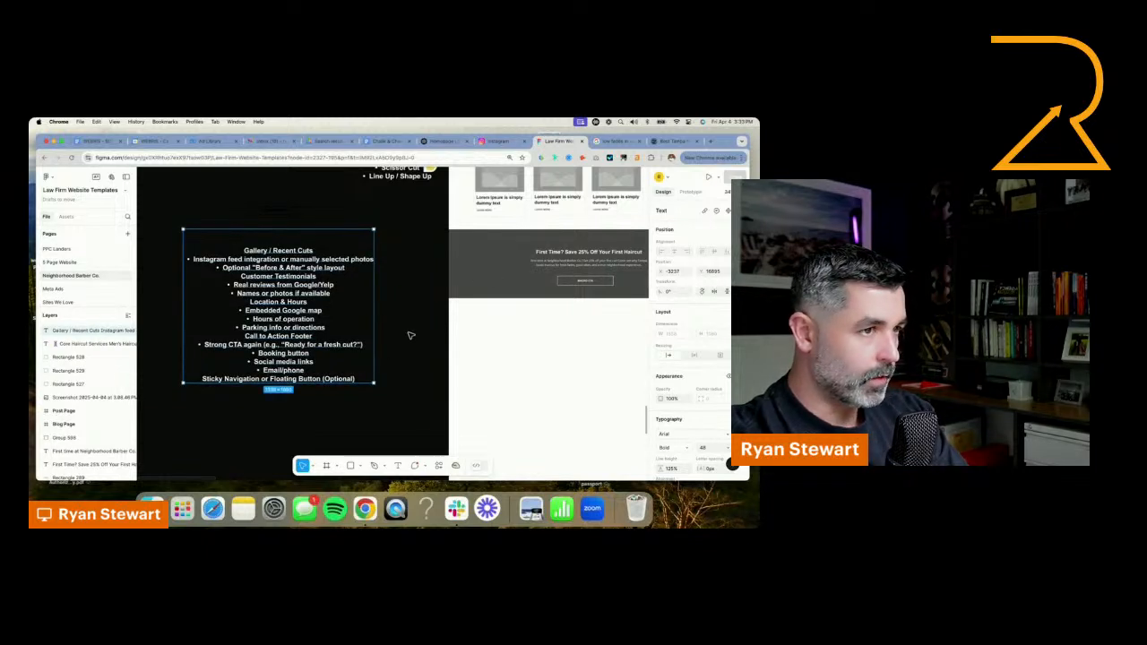
Copy a hero haircut photo to the blank area below the CTA banner and duplicate it into a row of five
scroll(430, 338, up, 5)
scroll(430, 338, right, 2)
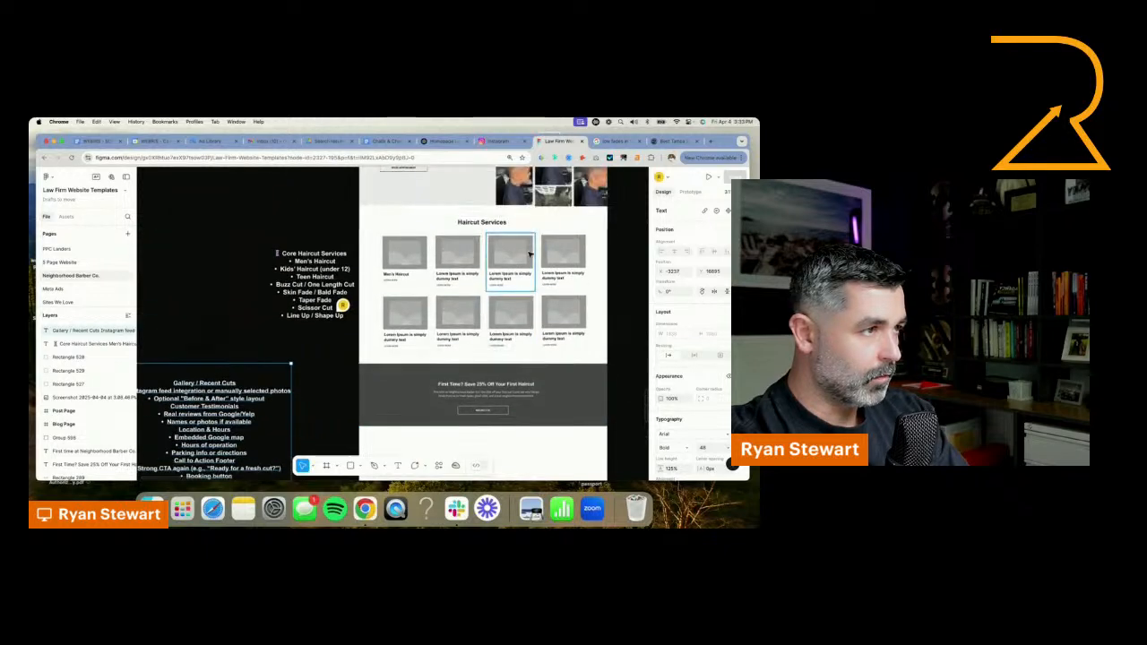
scroll(562, 237, up, 3)
click(532, 235)
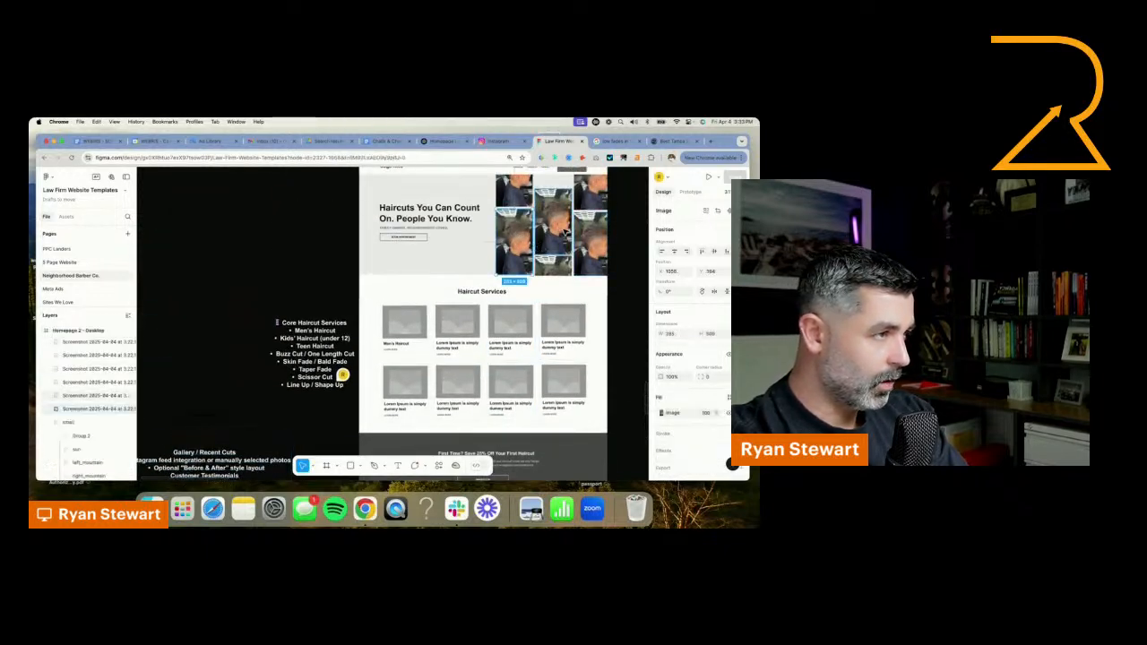
click(556, 233)
scroll(560, 231, down, 5)
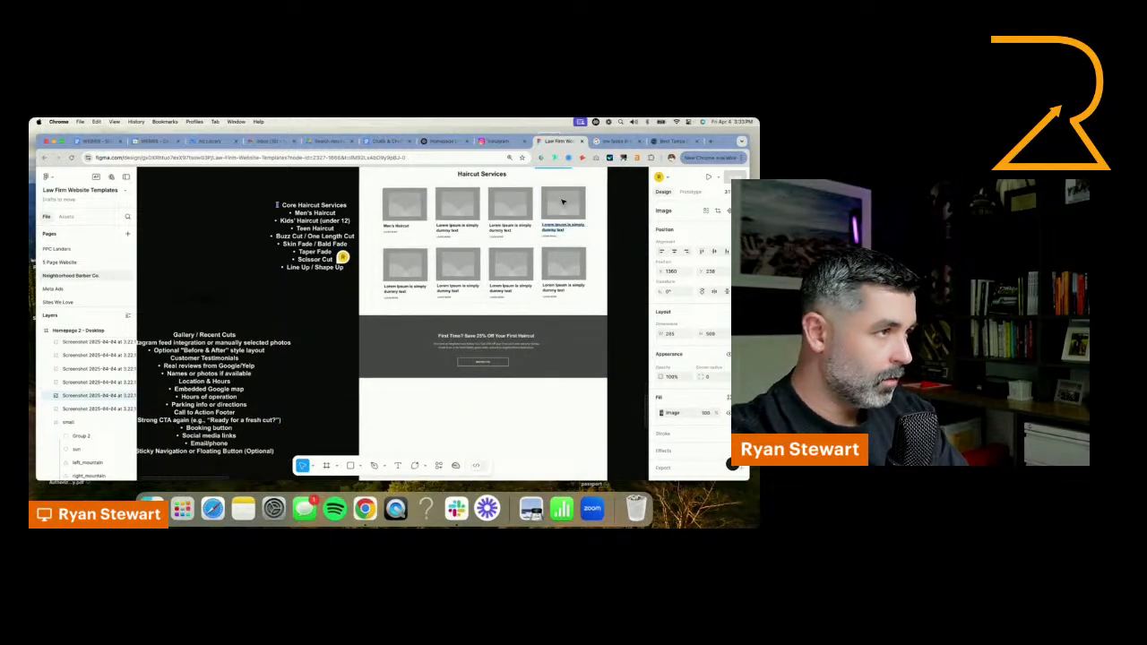
scroll(563, 202, up, 5)
drag(550, 225, 448, 410)
shift+click(405, 414)
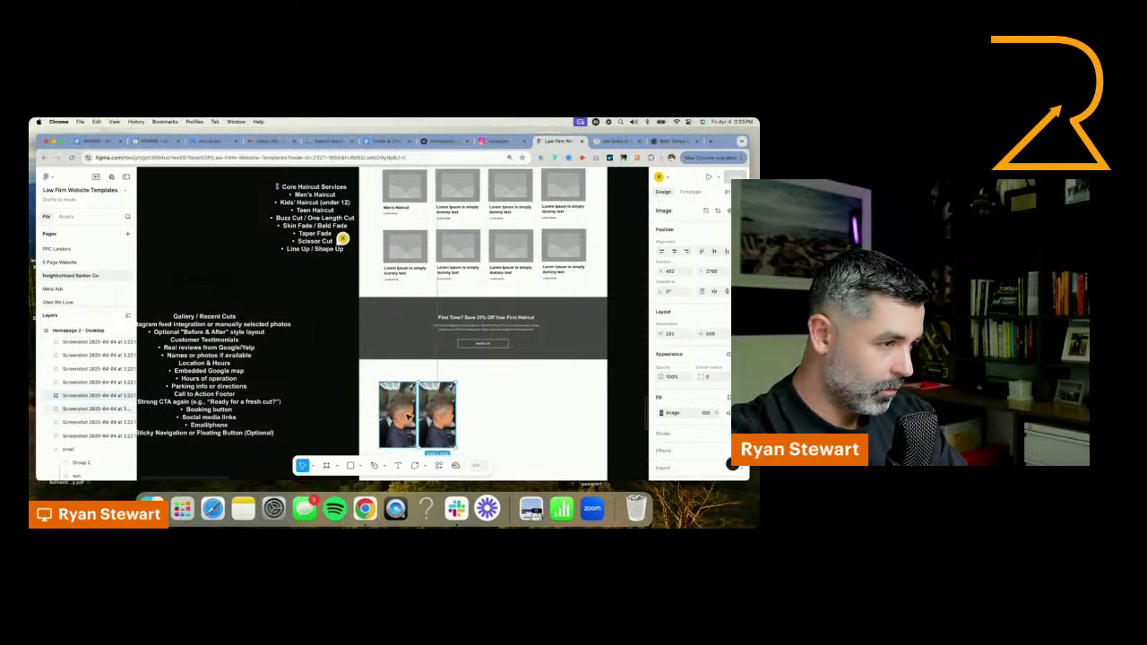
drag(457, 417, 392, 414)
click(528, 409)
Duplicate the photo row directly underneath to form a ten-photo gallery, and centre the gallery on the page
scroll(588, 404, down, 3)
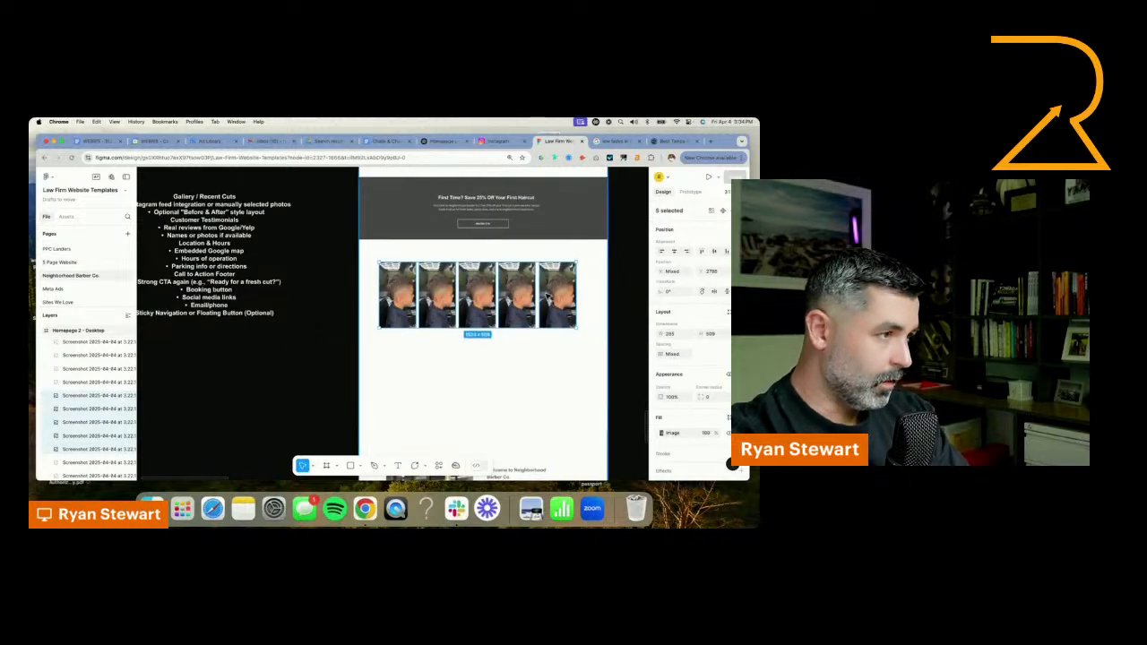
drag(547, 299, 559, 352)
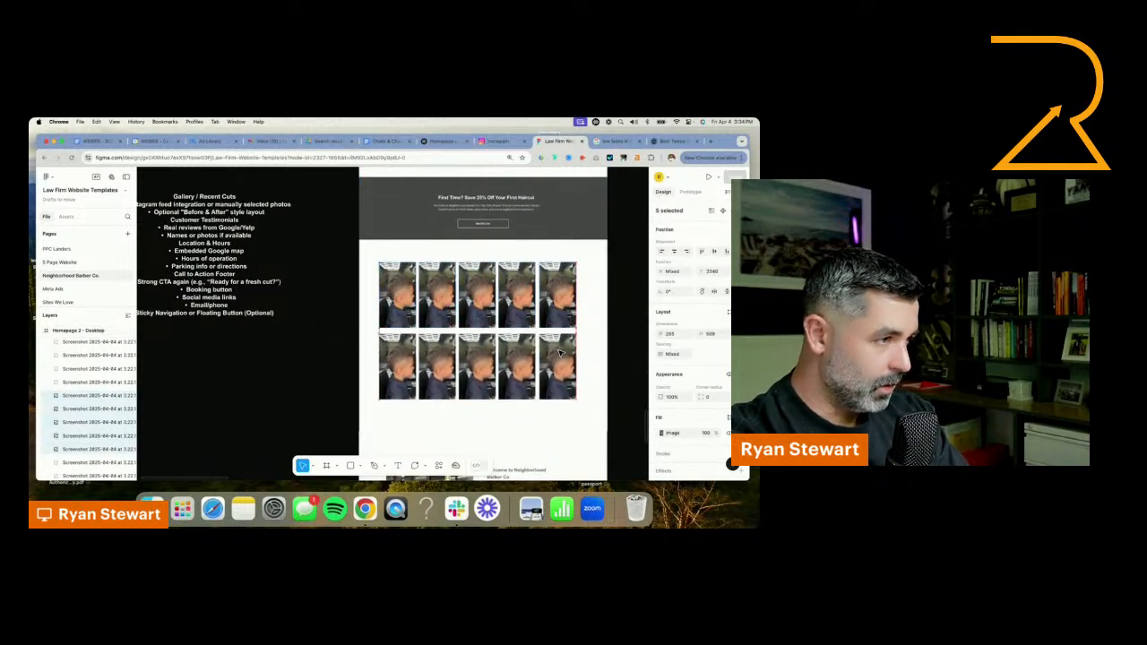
drag(364, 282, 579, 389)
drag(566, 375, 573, 370)
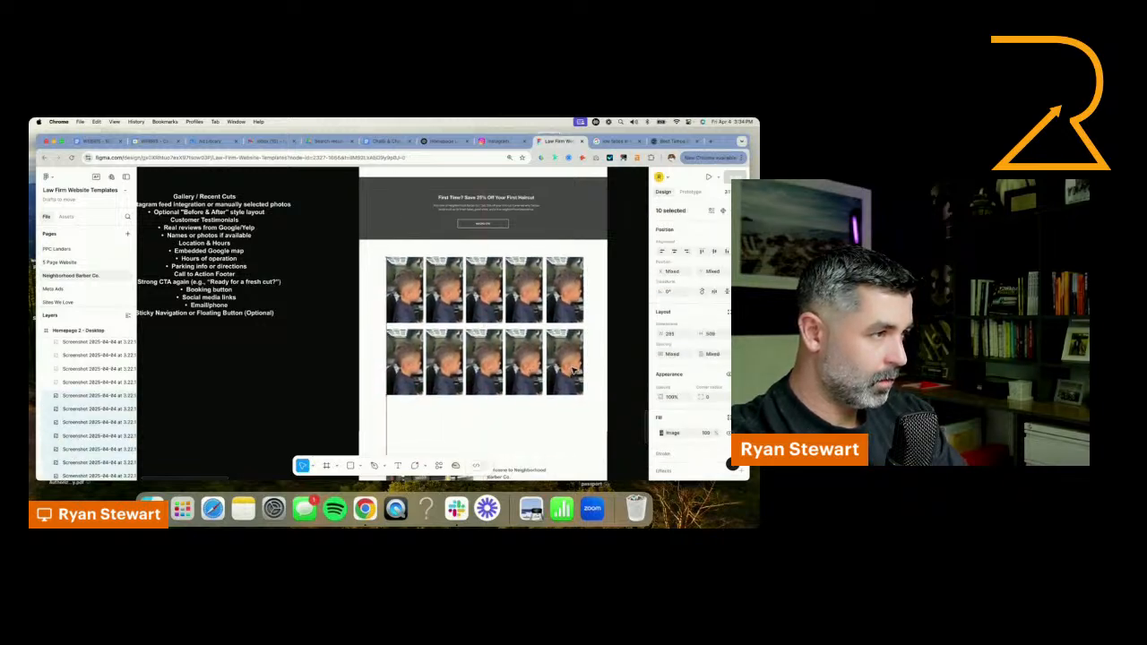
Switch to the barber shop's Instagram profile and browse its posts for haircut photos suited to the gallery
scroll(573, 370, up, 5)
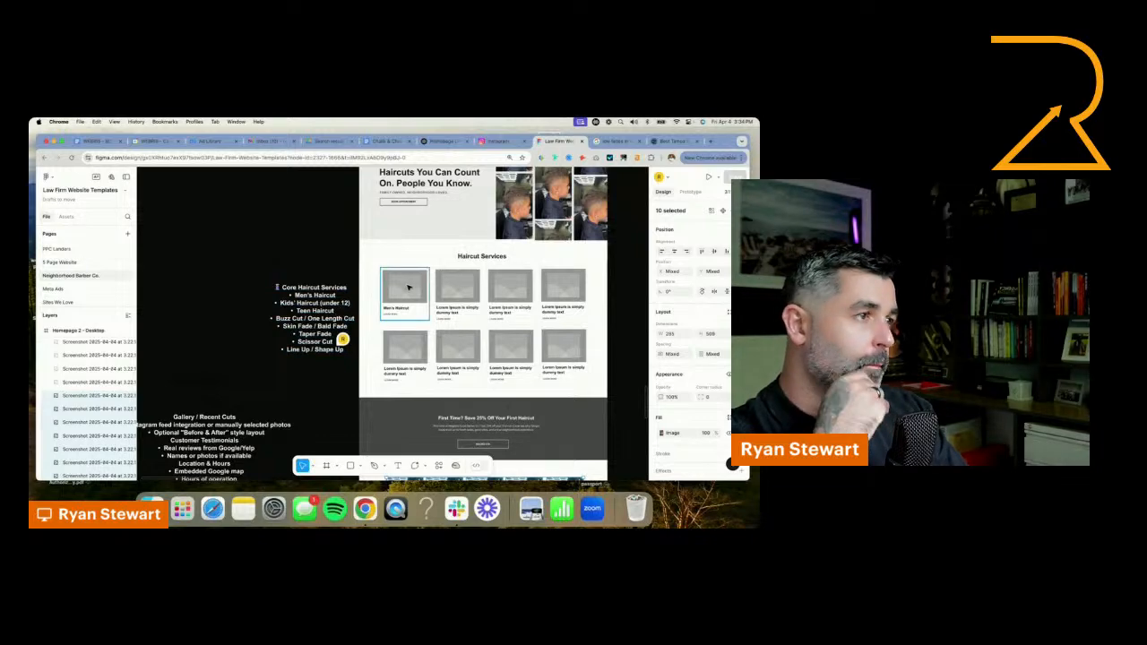
click(481, 145)
scroll(600, 343, down, 10)
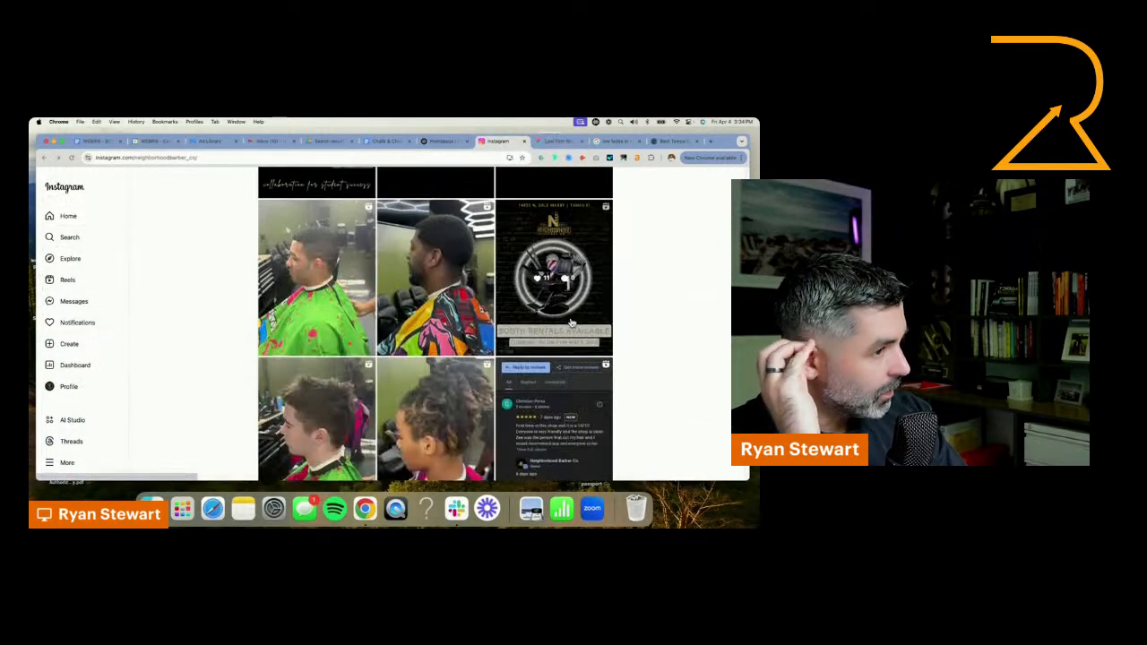
scroll(601, 343, down, 10)
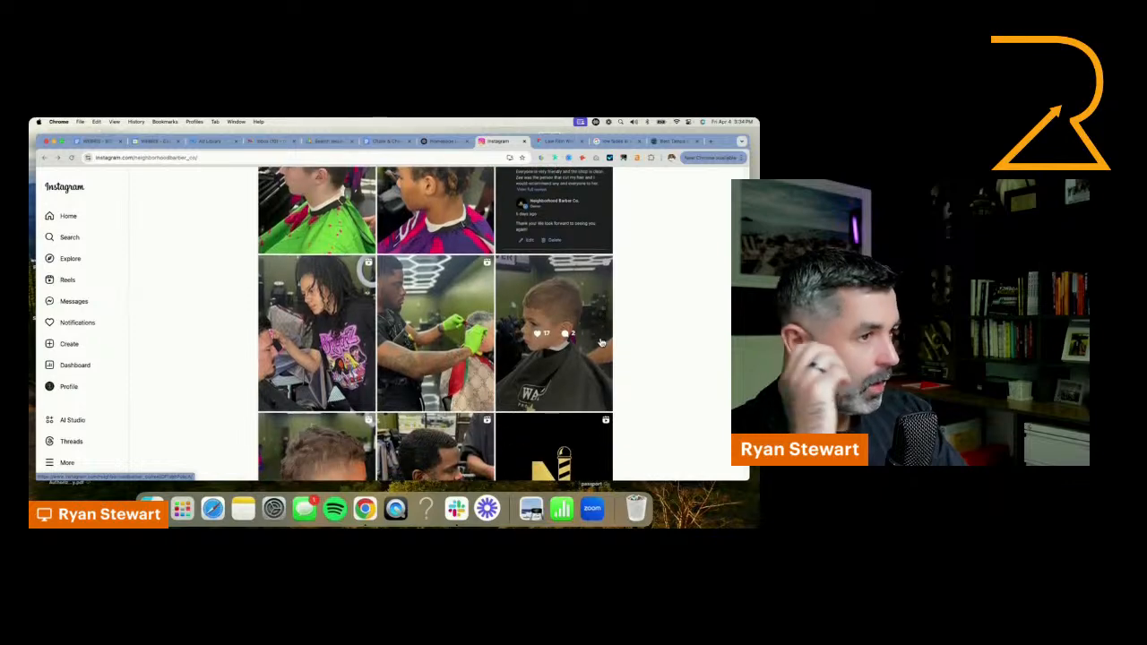
scroll(601, 343, down, 10)
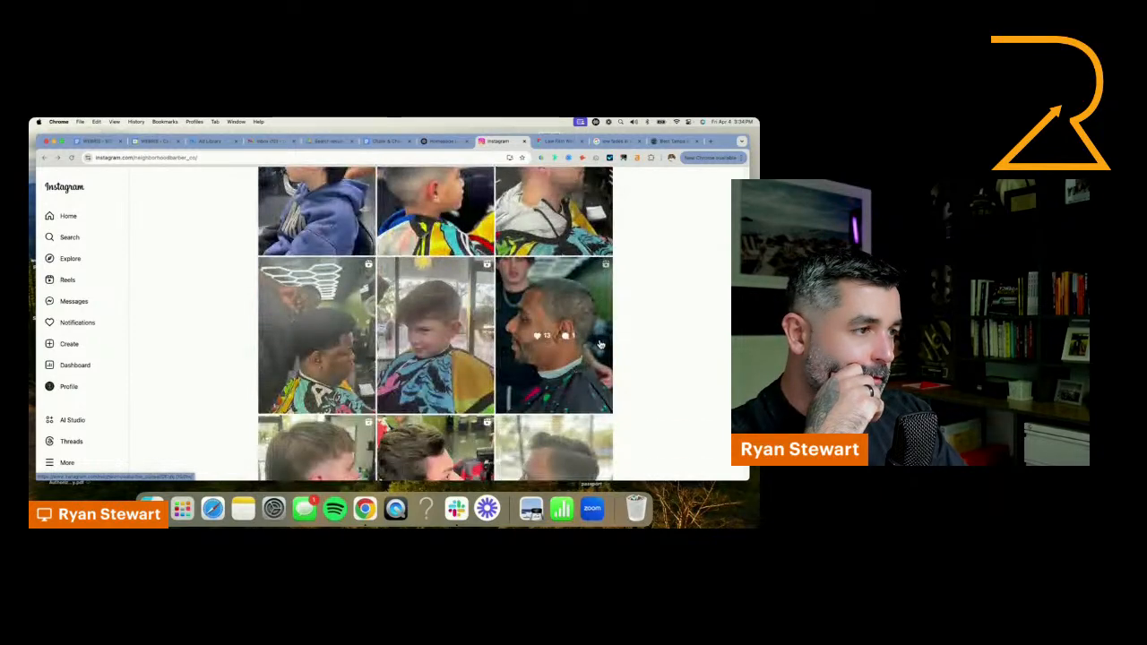
scroll(601, 343, down, 2)
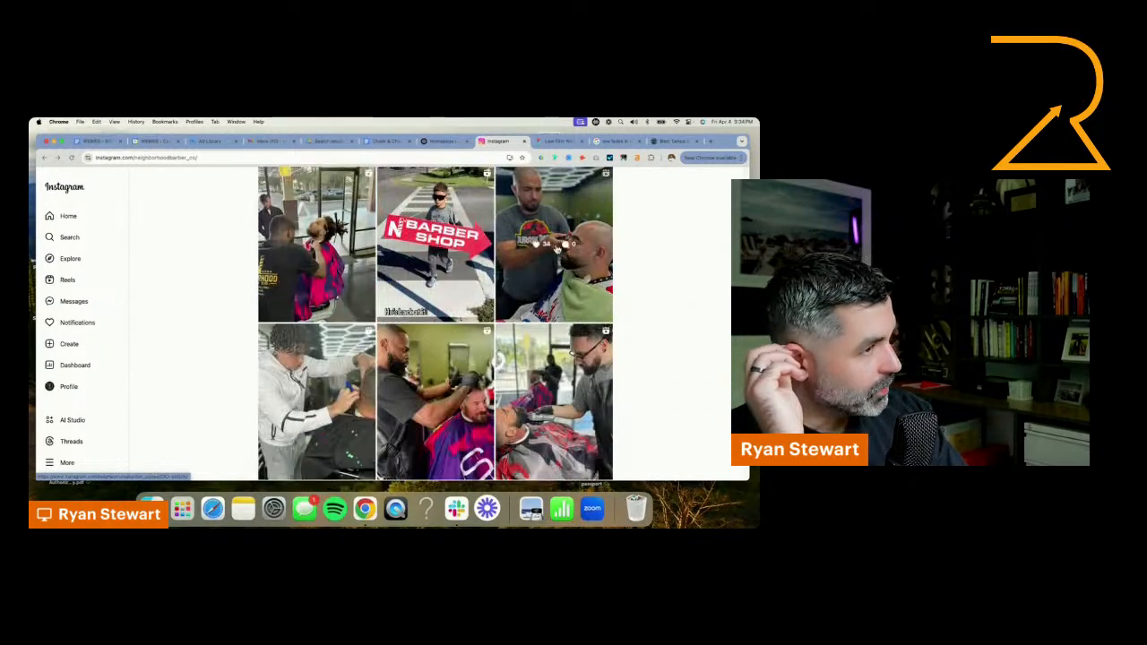
scroll(295, 267, down, 1)
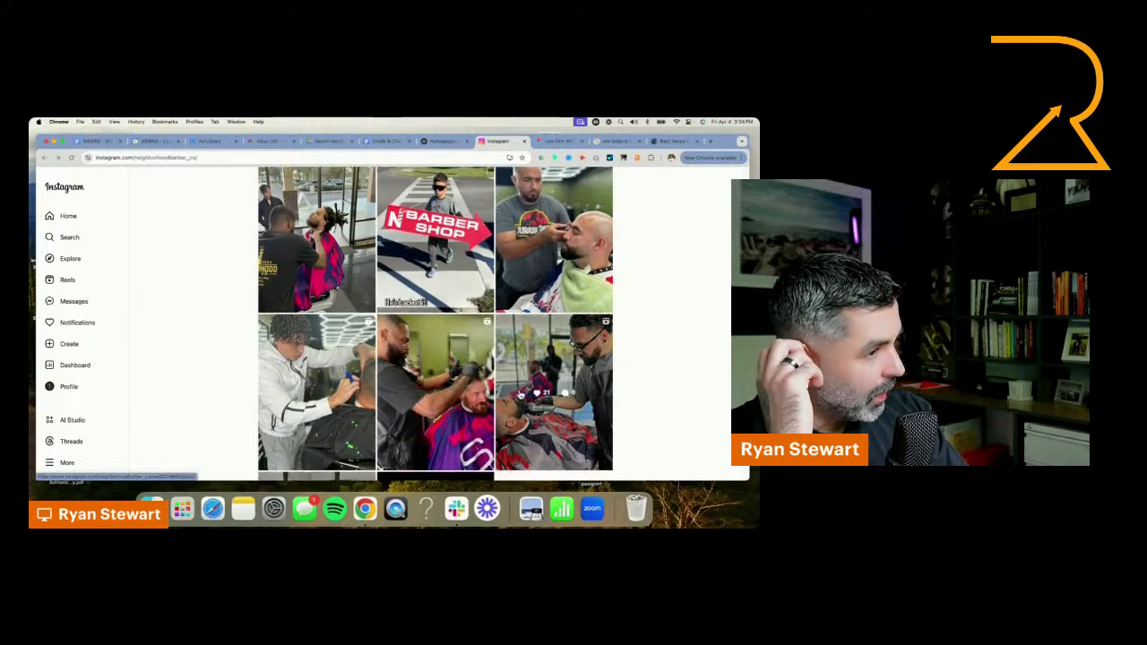
Switch back to Figma and move the ten-photo gallery down to leave heading space below the CTA banner
click(557, 141)
scroll(447, 279, down, 5)
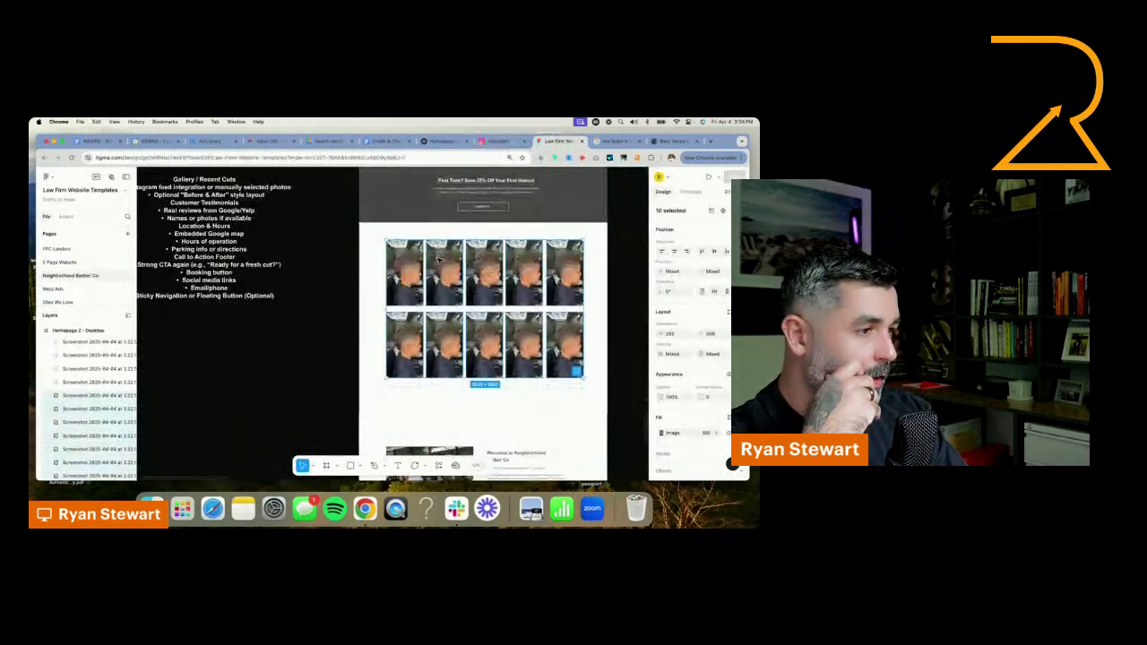
drag(360, 268, 571, 386)
scroll(497, 208, up, 6)
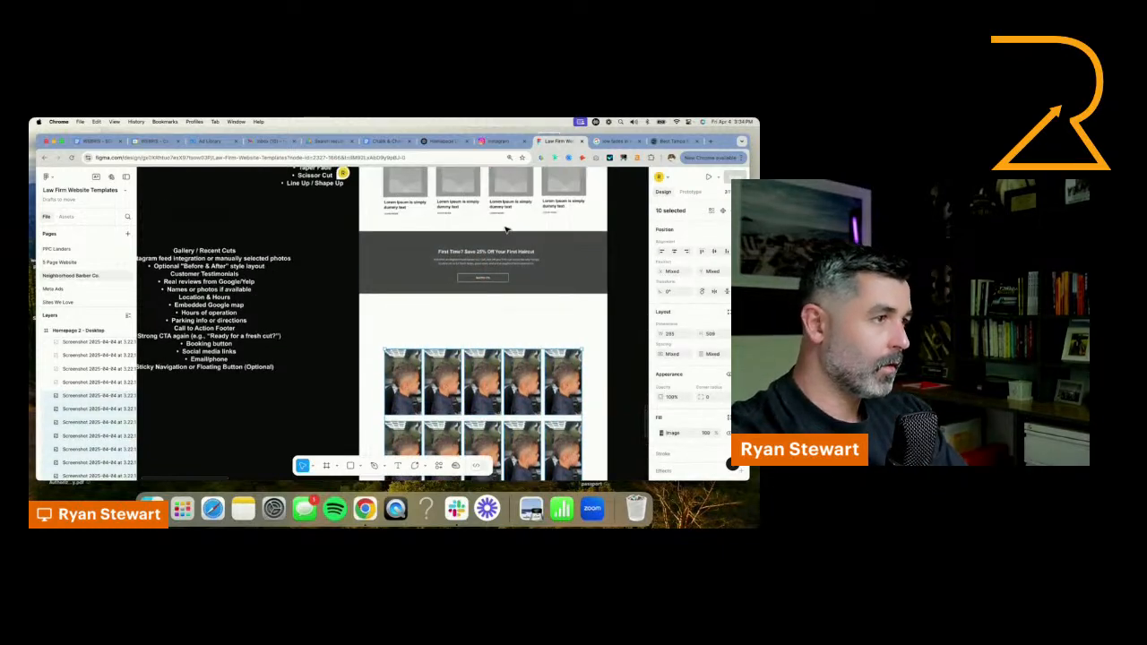
Duplicate the "Haircut Services" heading and place the copy between the CTA banner and the photo gallery
click(491, 255)
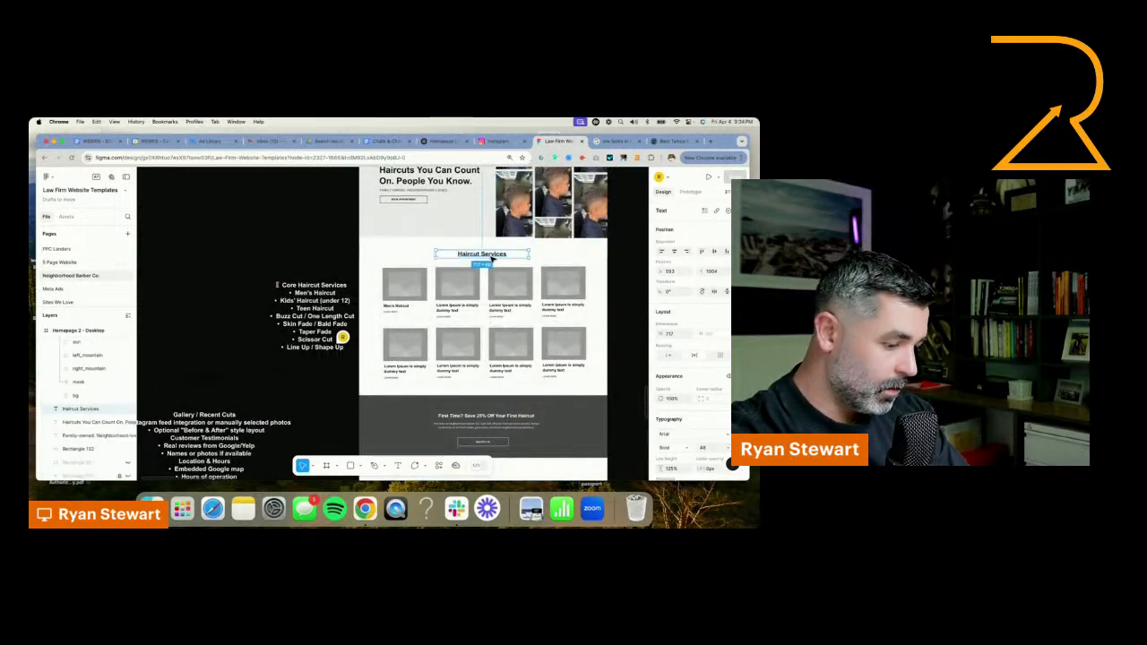
drag(492, 260, 488, 433)
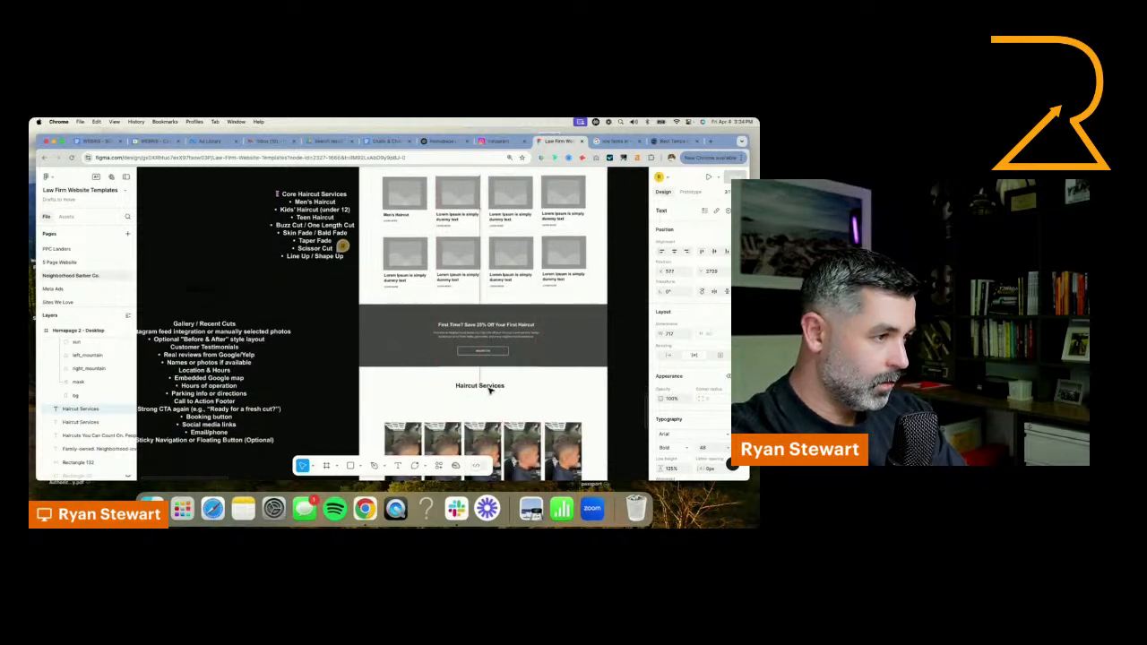
click(491, 388)
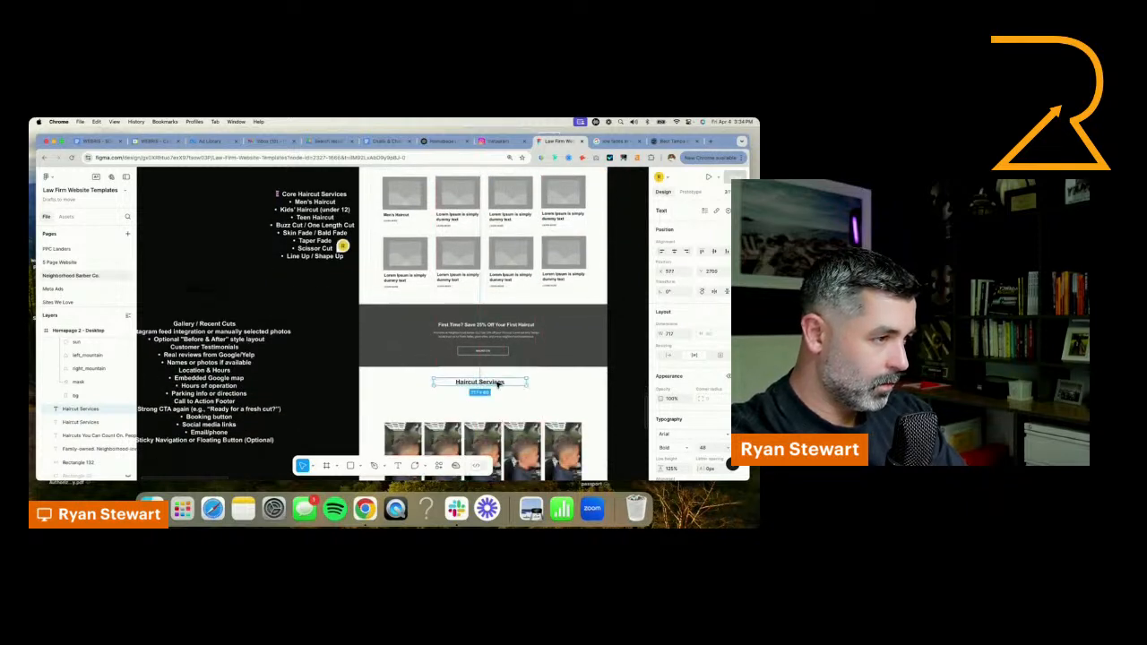
Change the copied heading above the photo gallery to "Our Highly Skilled Barbers Can"
double_click(495, 383)
text(Our Barders)
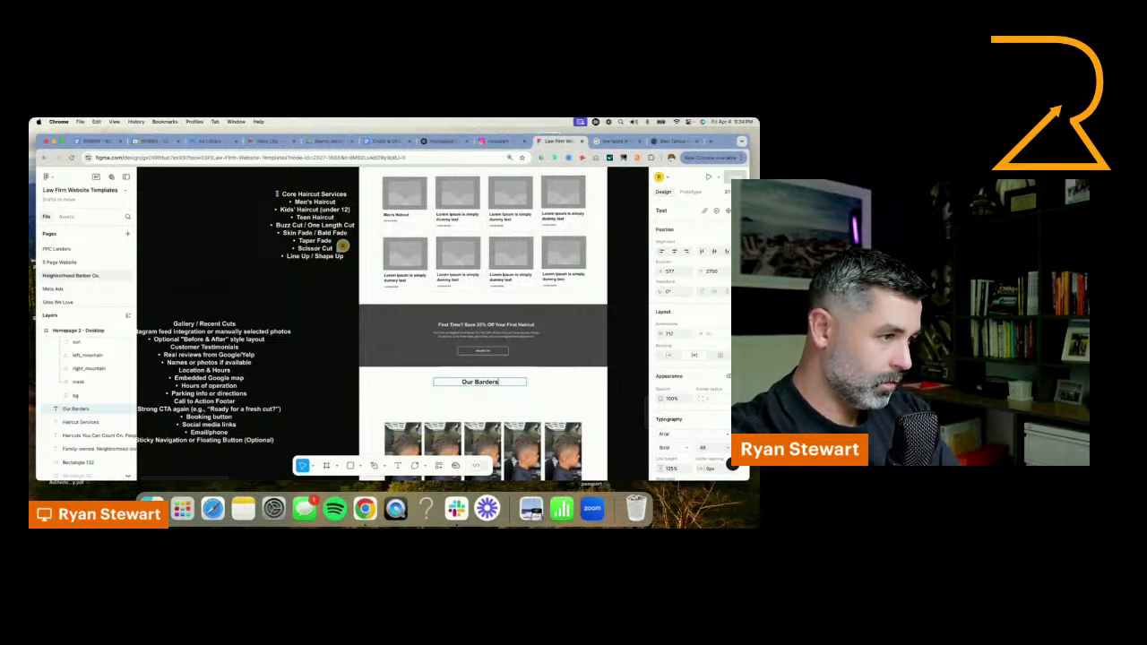
key(BackSpace)
key(BackSpace)
key(BackSpace)
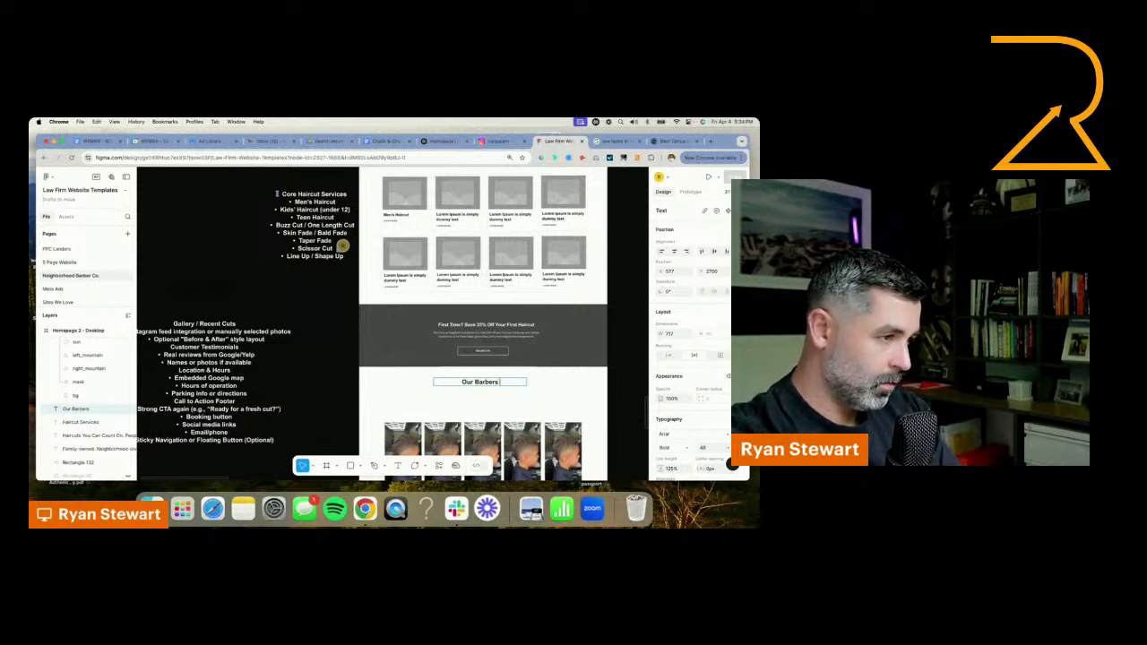
text(Ae)
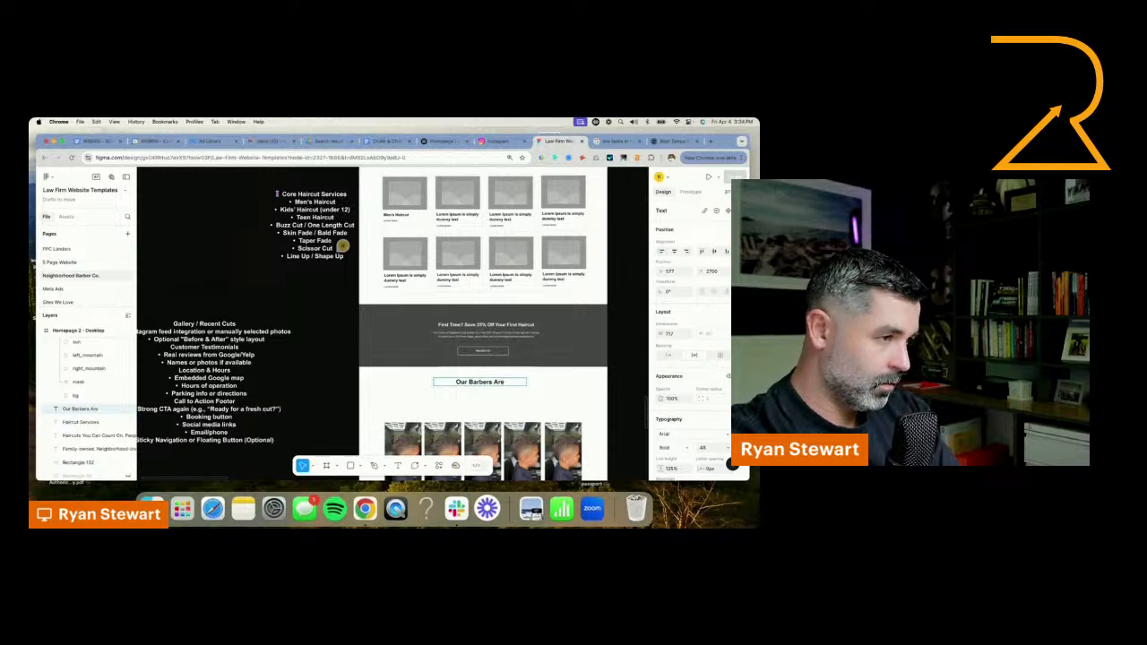
text(H)
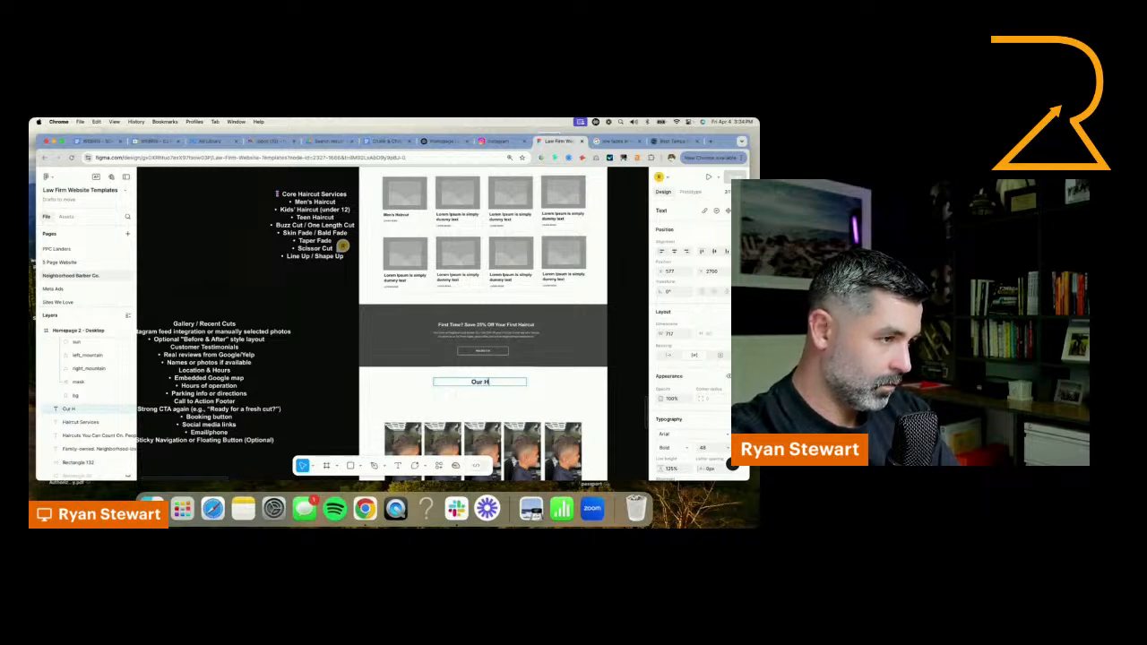
text(ighly Skilled B)
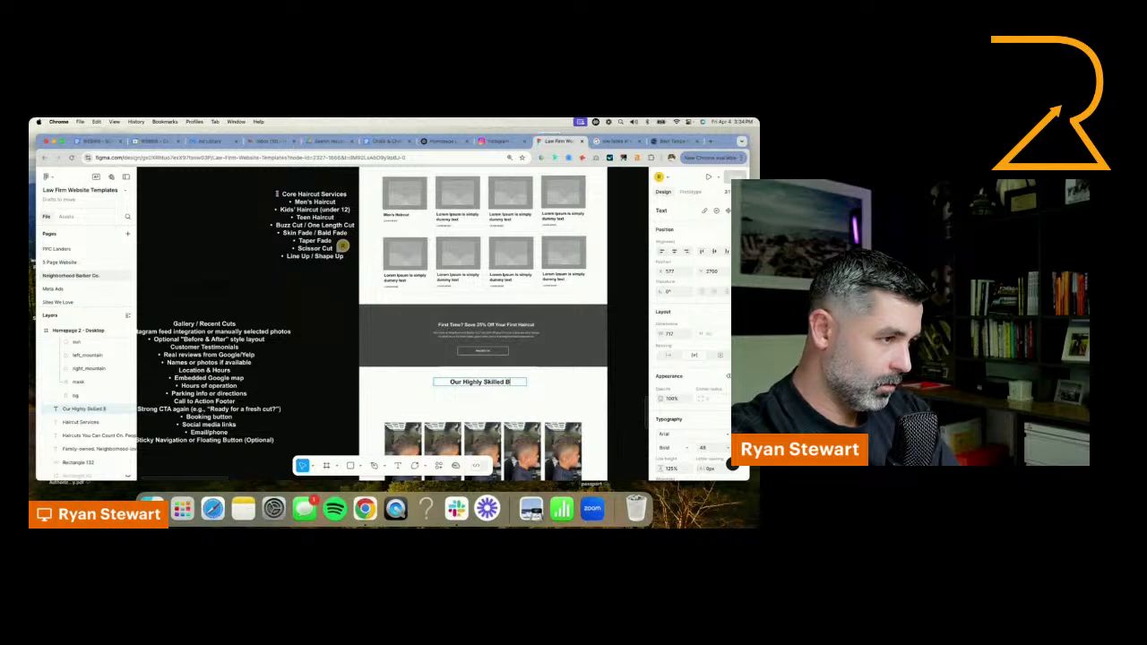
text(arbers)
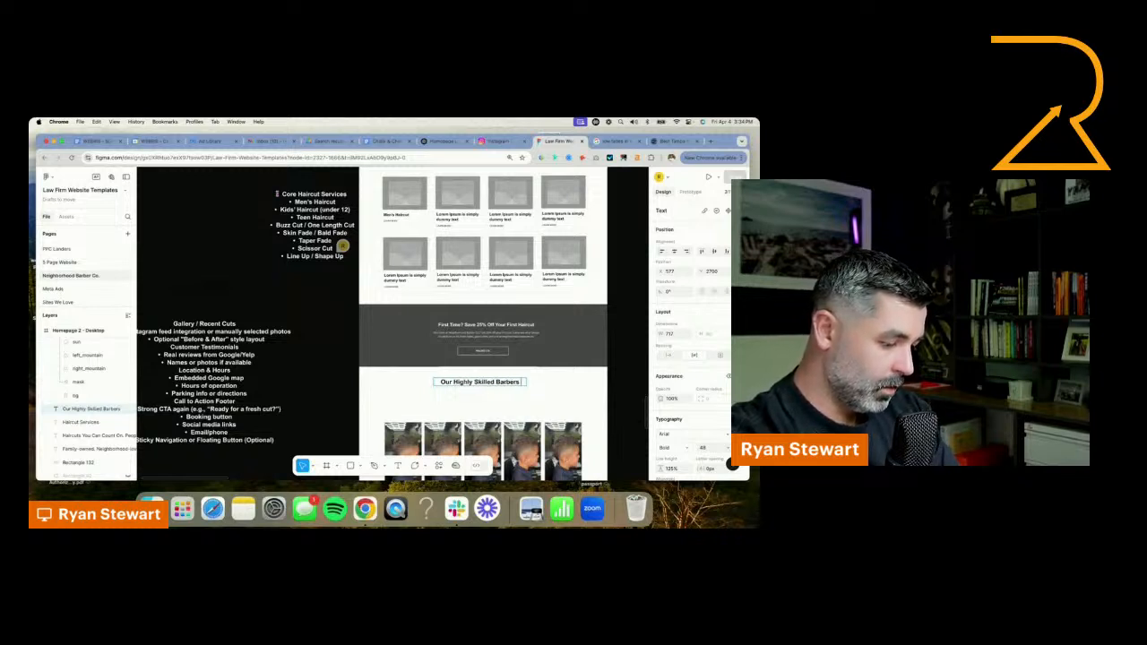
text( Cu)
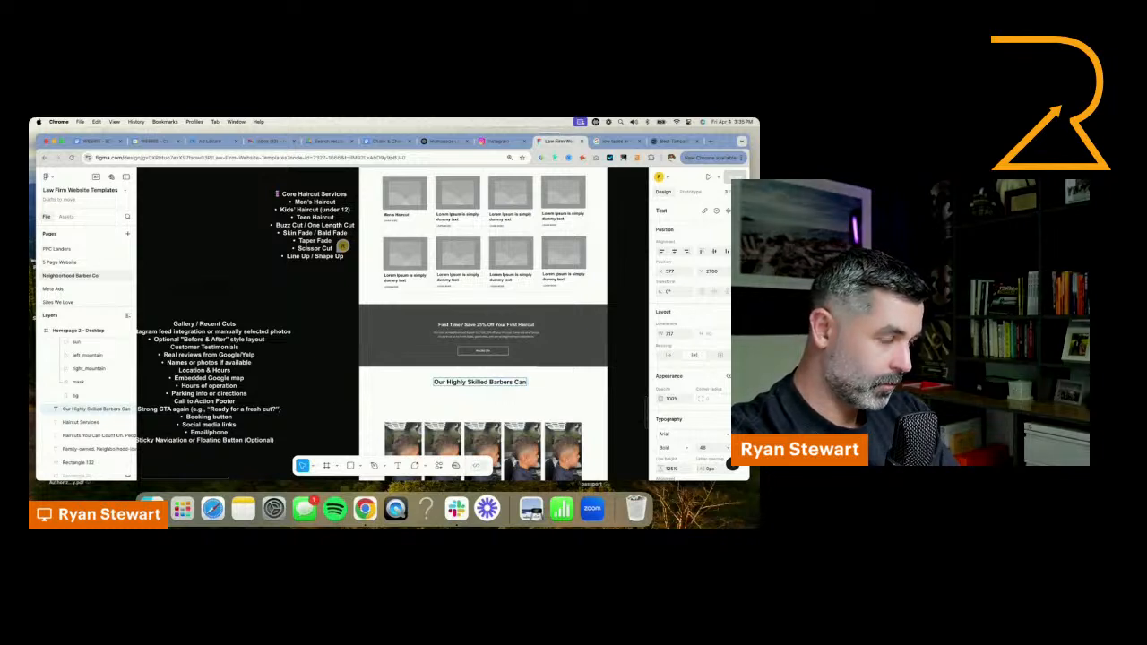
text(N)
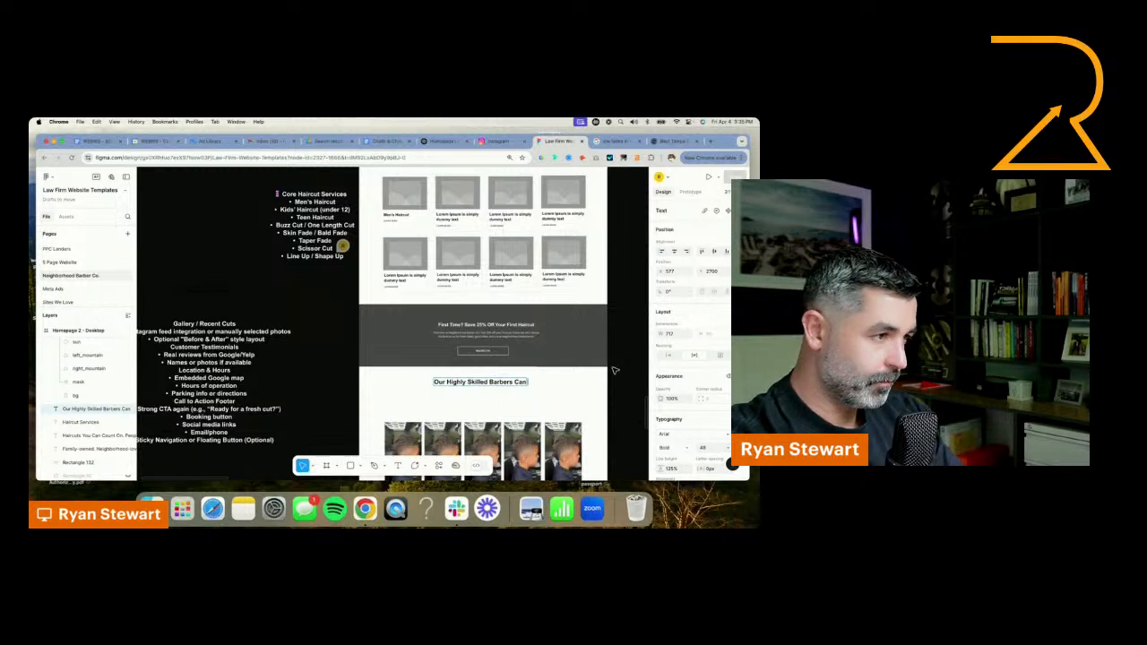
Move the ten-photo gallery up so it sits closely beneath the "Our Highly Skilled Barbers Can" heading
scroll(615, 370, down, 4)
click(356, 242)
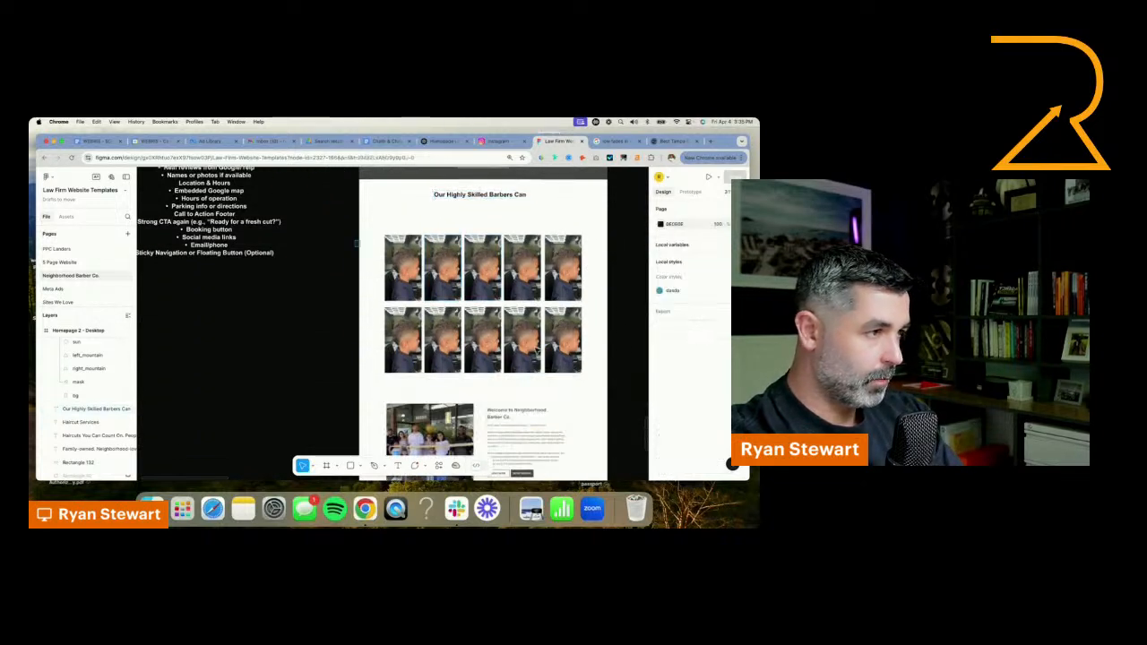
drag(357, 242, 584, 384)
drag(508, 257, 505, 229)
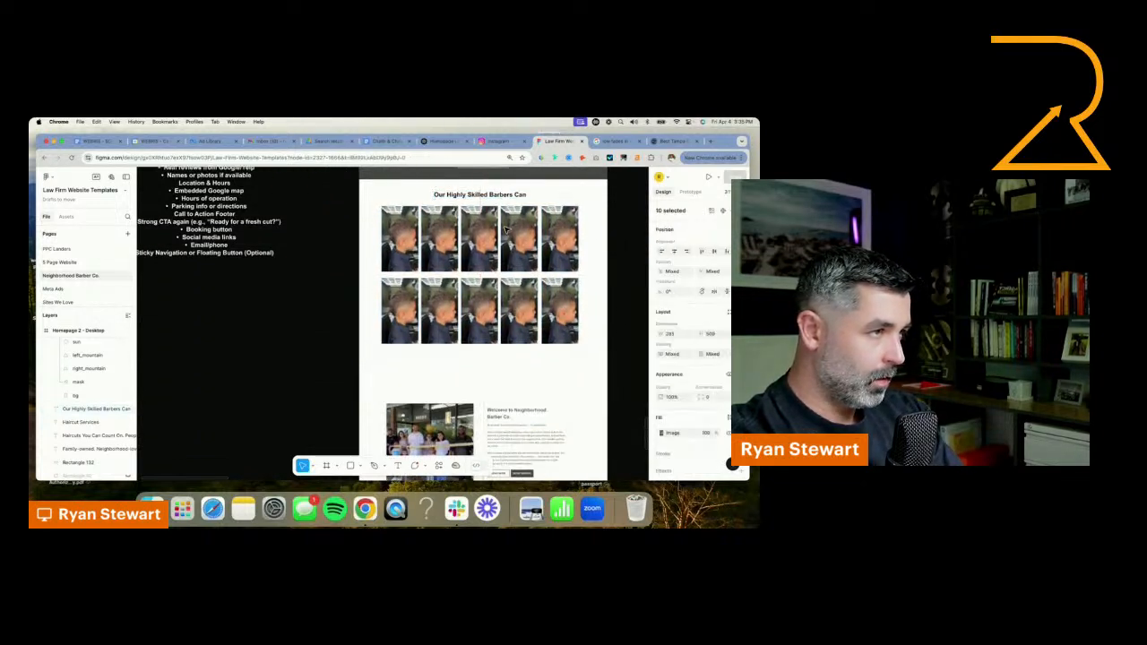
Delete the outline notes from "Gallery / Recent Cuts" through "Customer Testimonials", keeping the review bullets and remaining sections
scroll(504, 229, up, 3)
scroll(504, 229, left, 2)
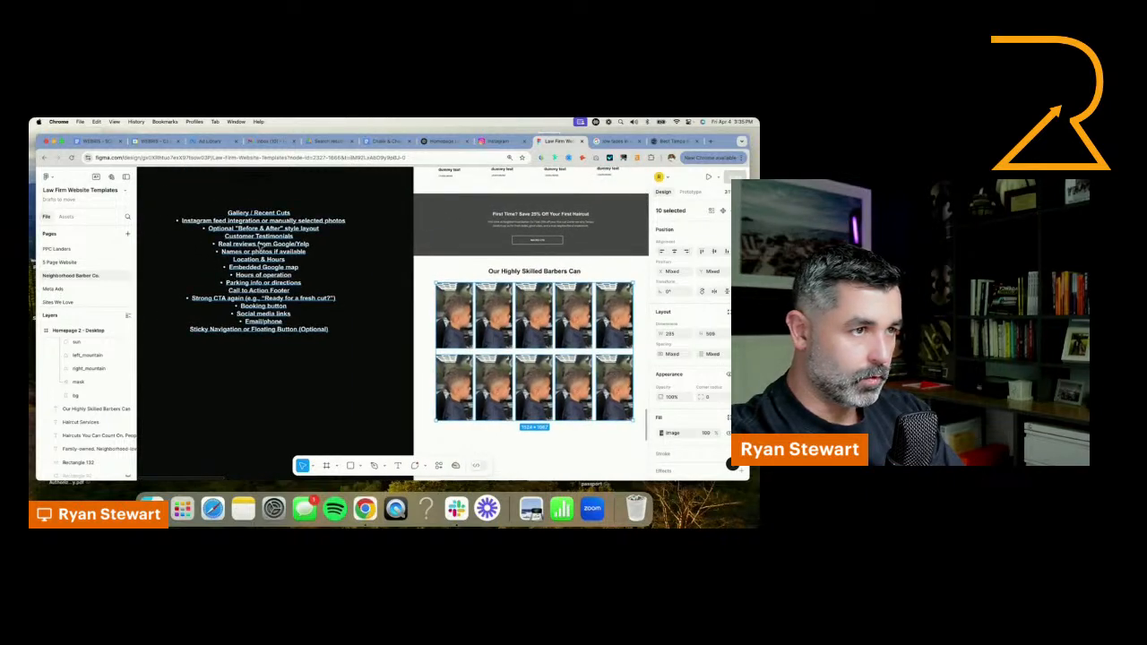
click(258, 244)
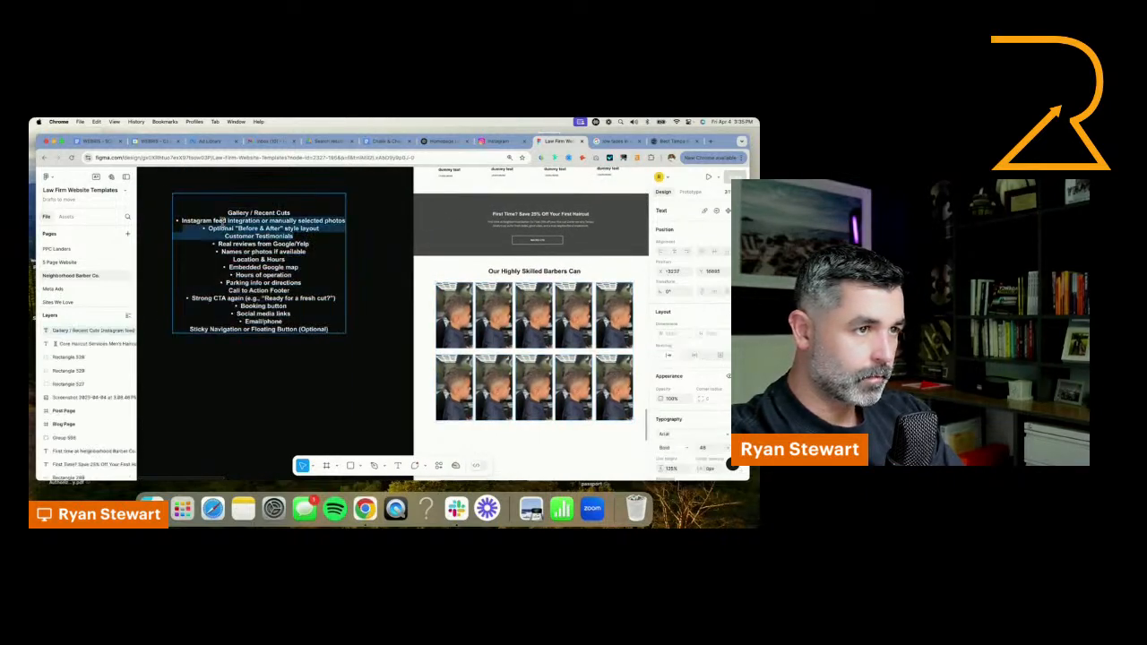
drag(222, 221, 218, 215)
key(BackSpace)
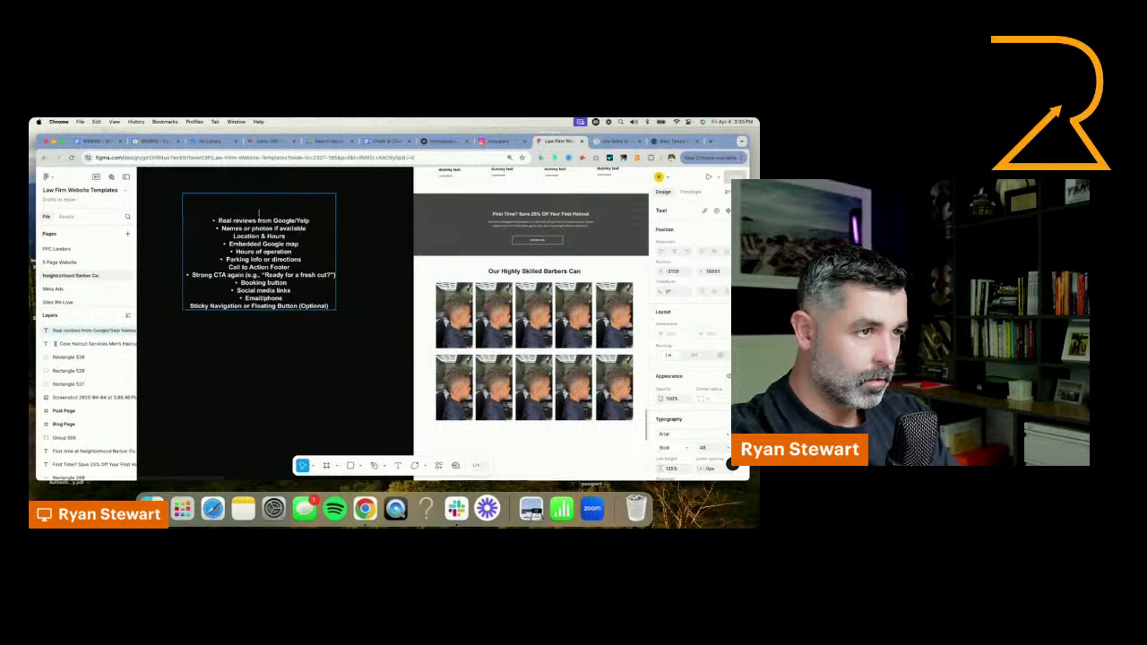
Duplicate the "Our Highly Skilled Barbers Can" heading and place the copy just below the photo gallery
scroll(618, 393, down, 1)
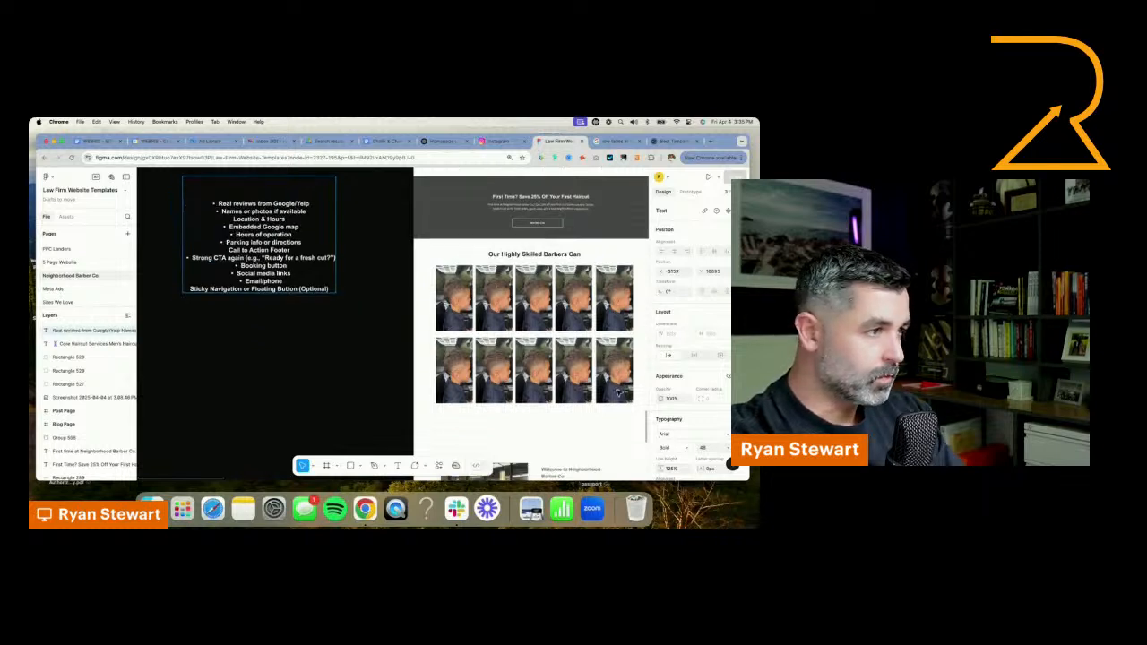
click(549, 255)
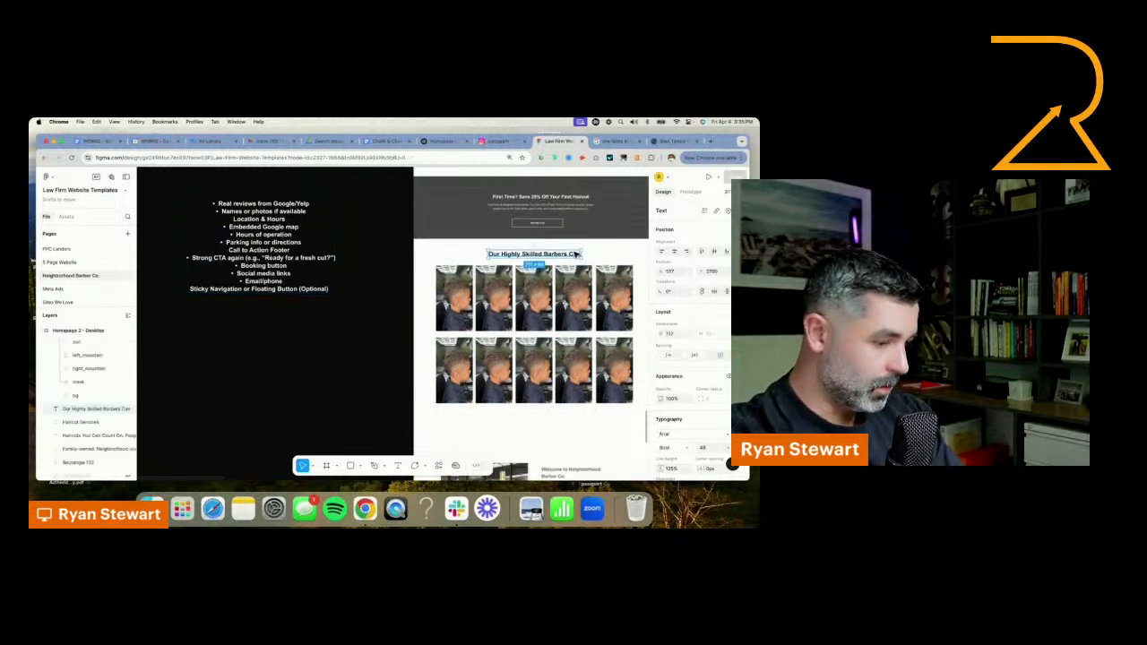
drag(576, 255, 578, 424)
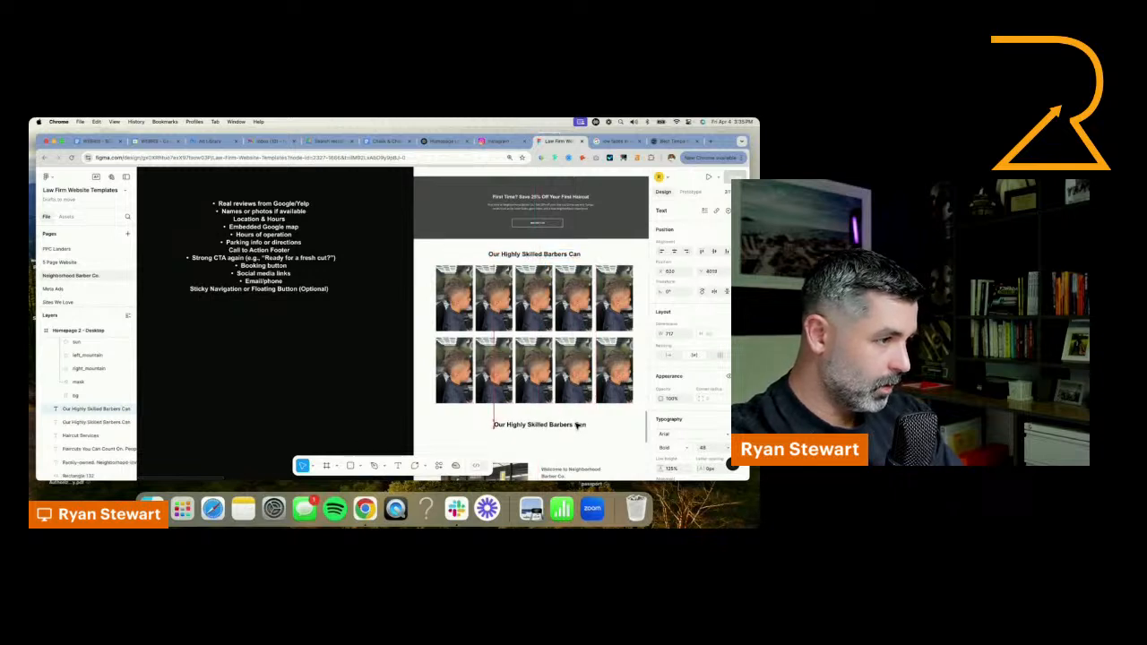
Change the heading below the photo gallery to "Tampa's Top Rated Barbershop"
double_click(574, 426)
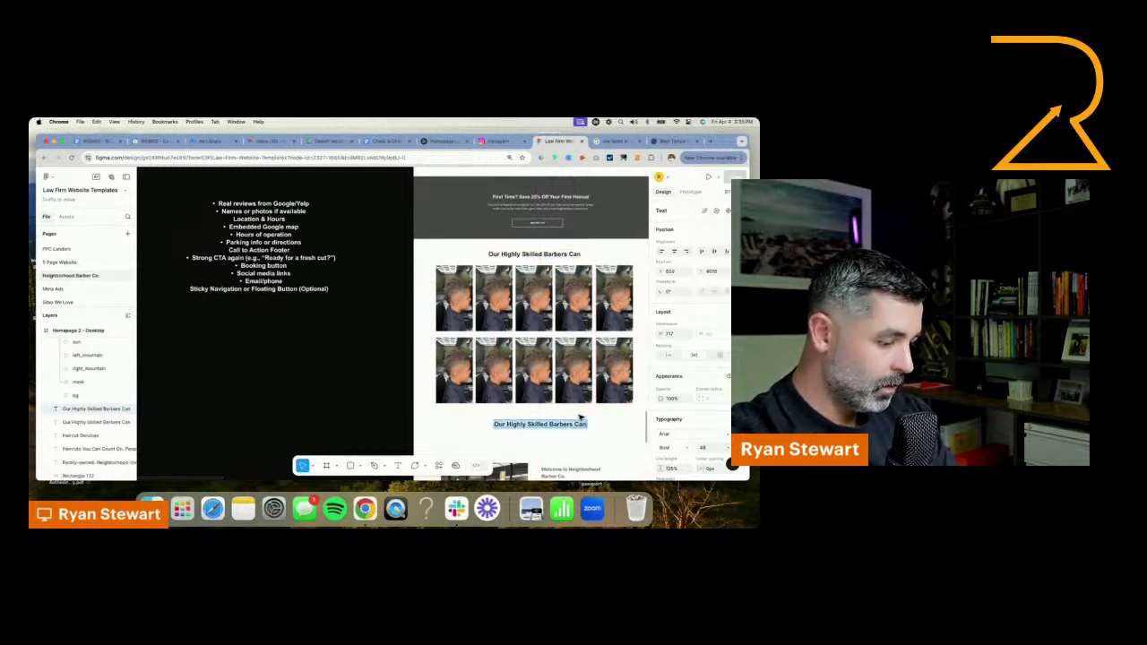
text(ta)
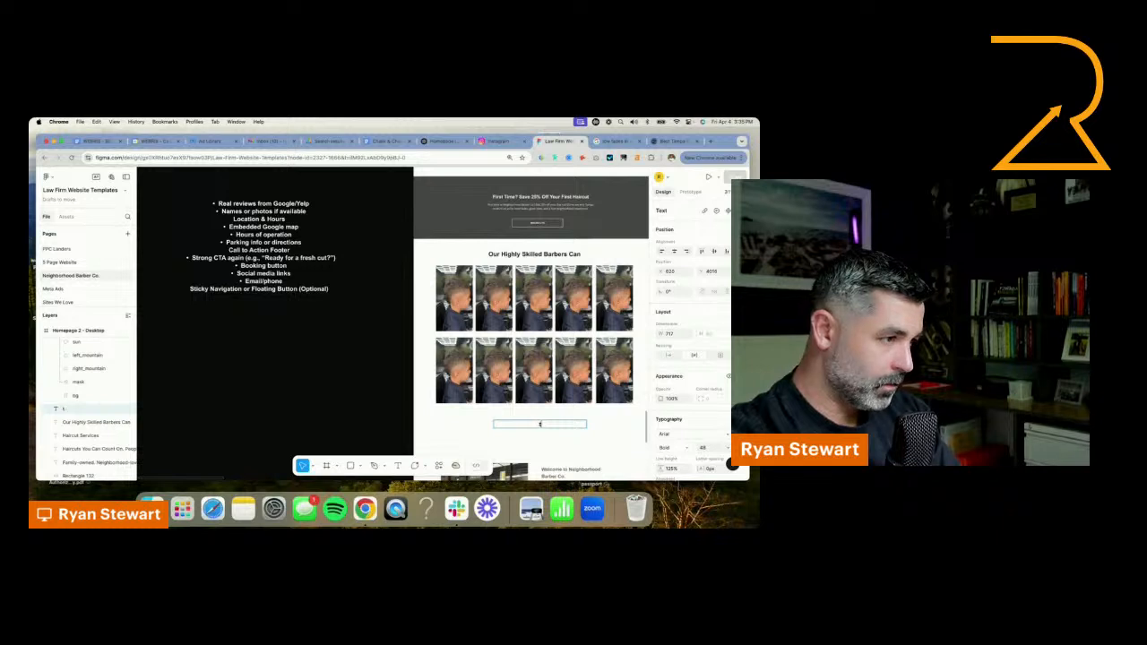
text(mpa)
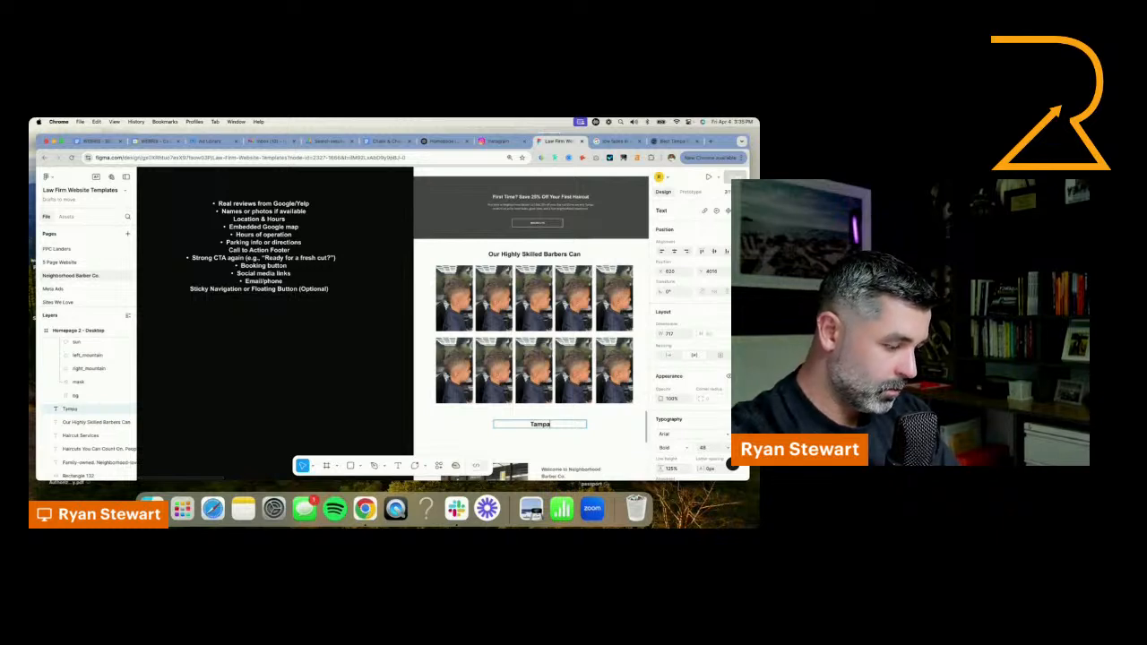
text('s To Rate)
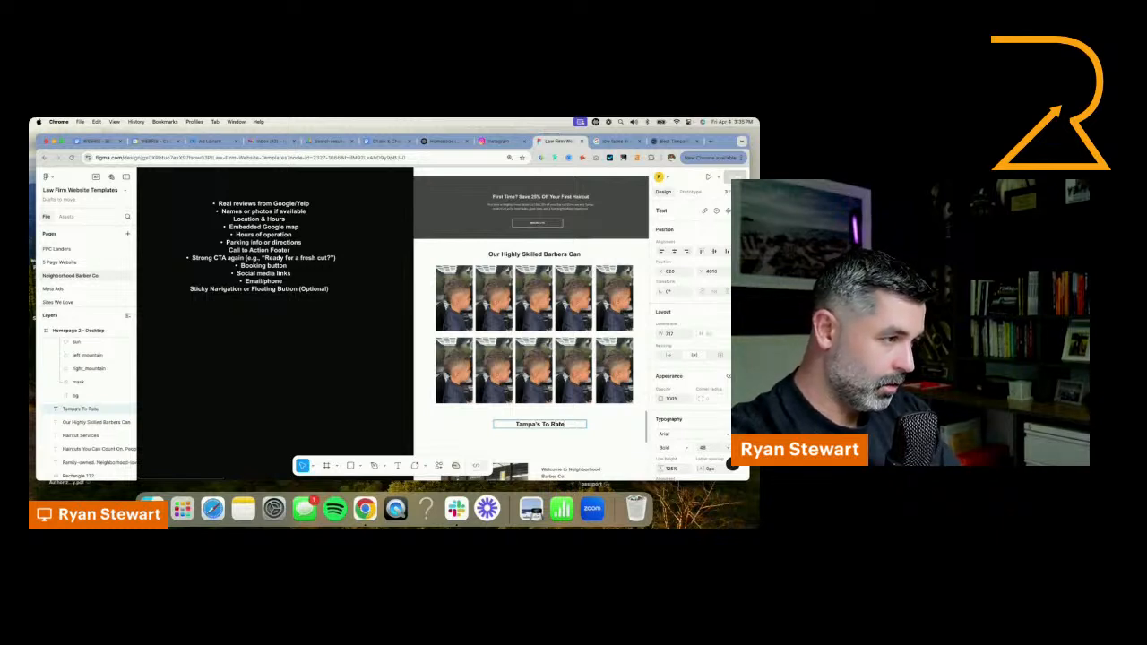
key(BackSpace)
key(BackSpace)
key(BackSpace)
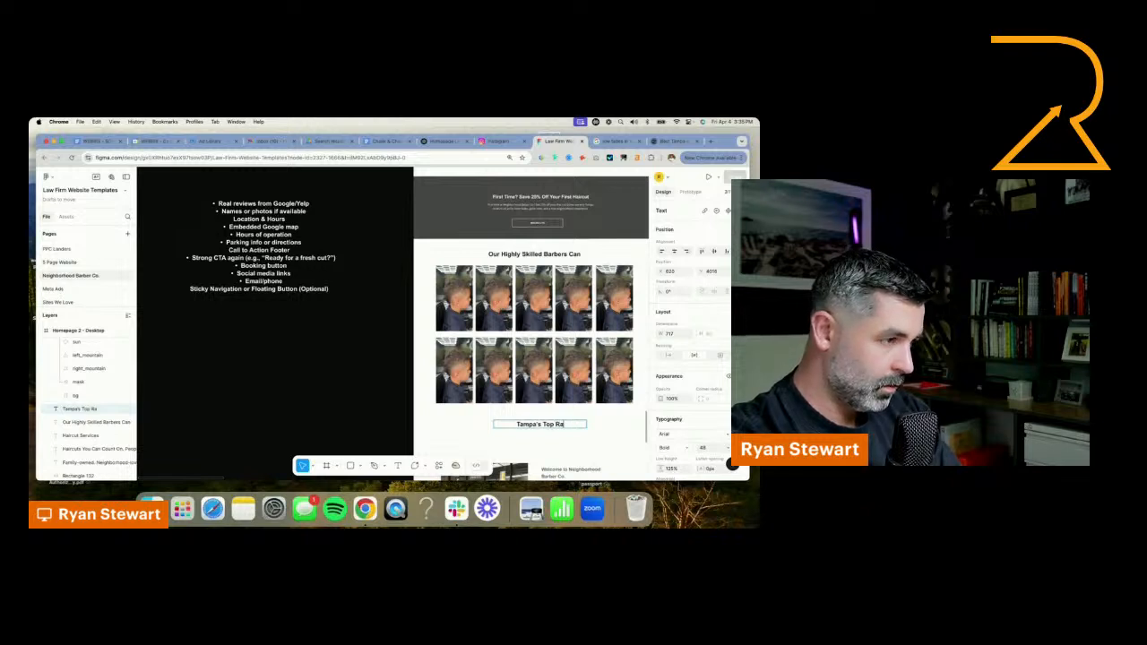
text(ted Barsh)
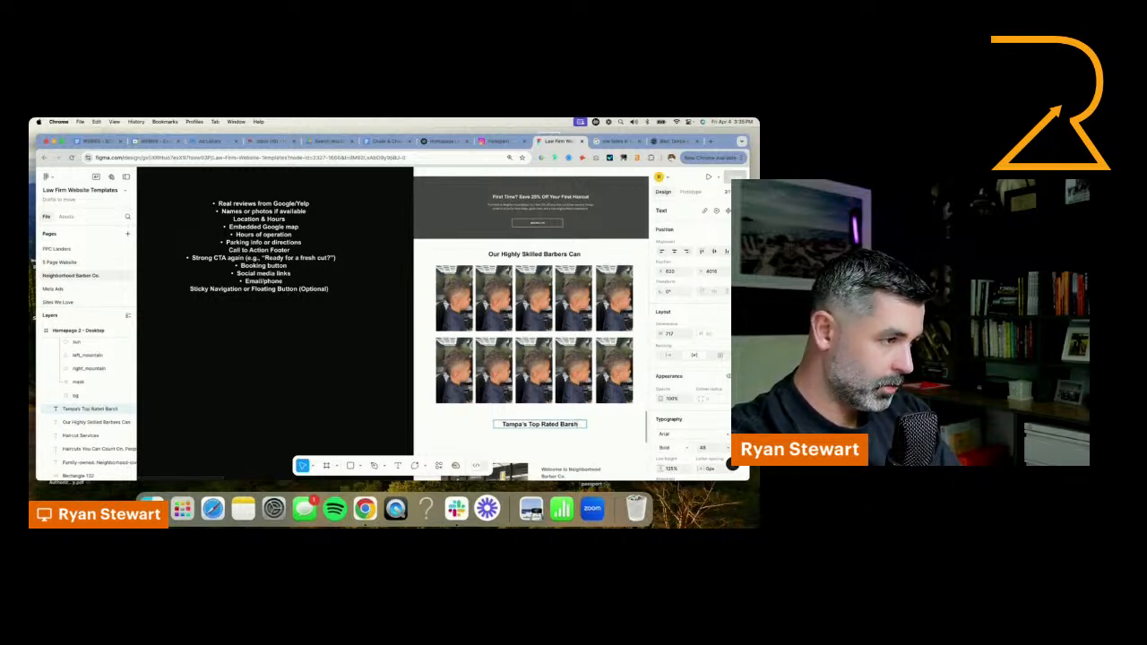
key(BackSpace)
key(BackSpace)
text(bersh)
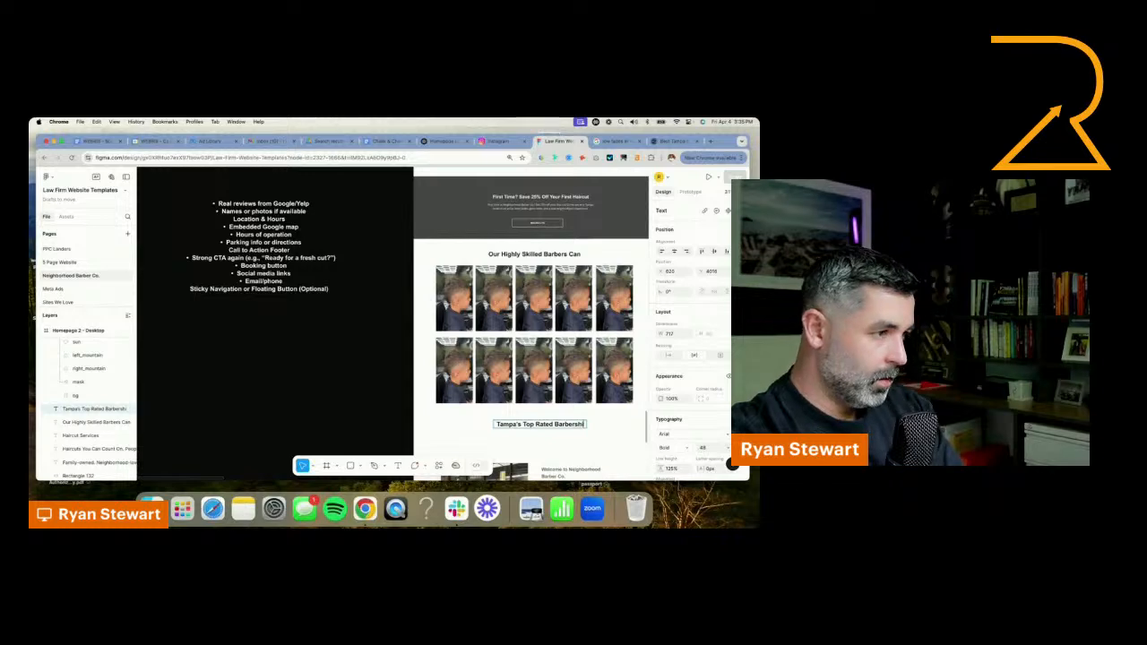
text(op)
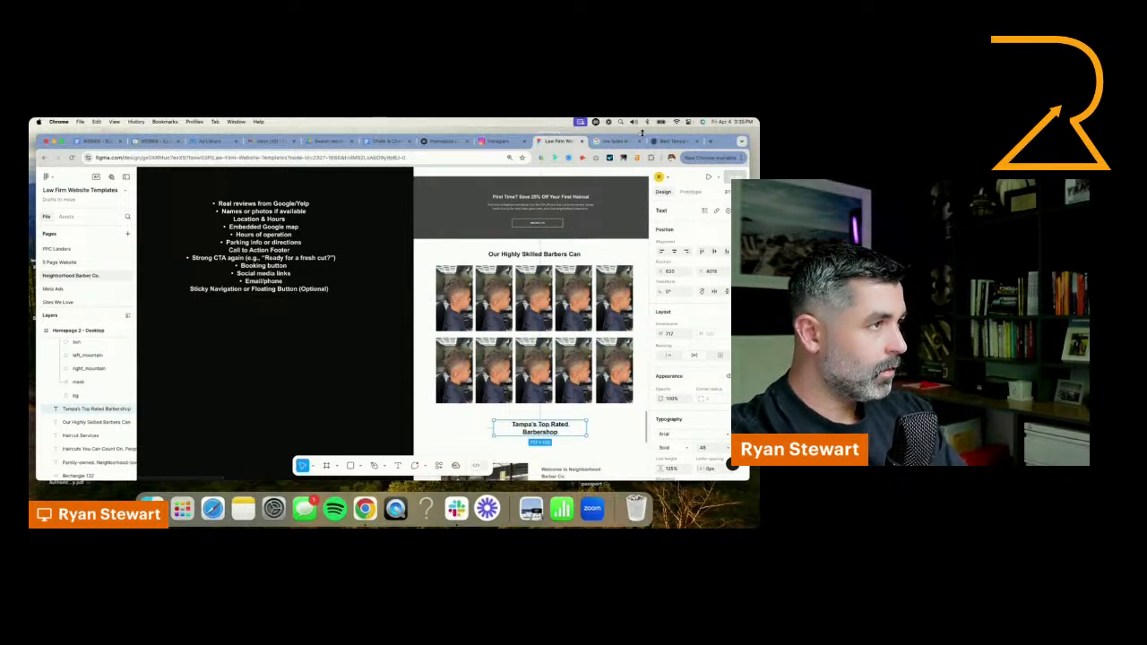
Search Google in a new browser tab for Neighborhood Barber Co in Tampa
click(710, 141)
text(n)
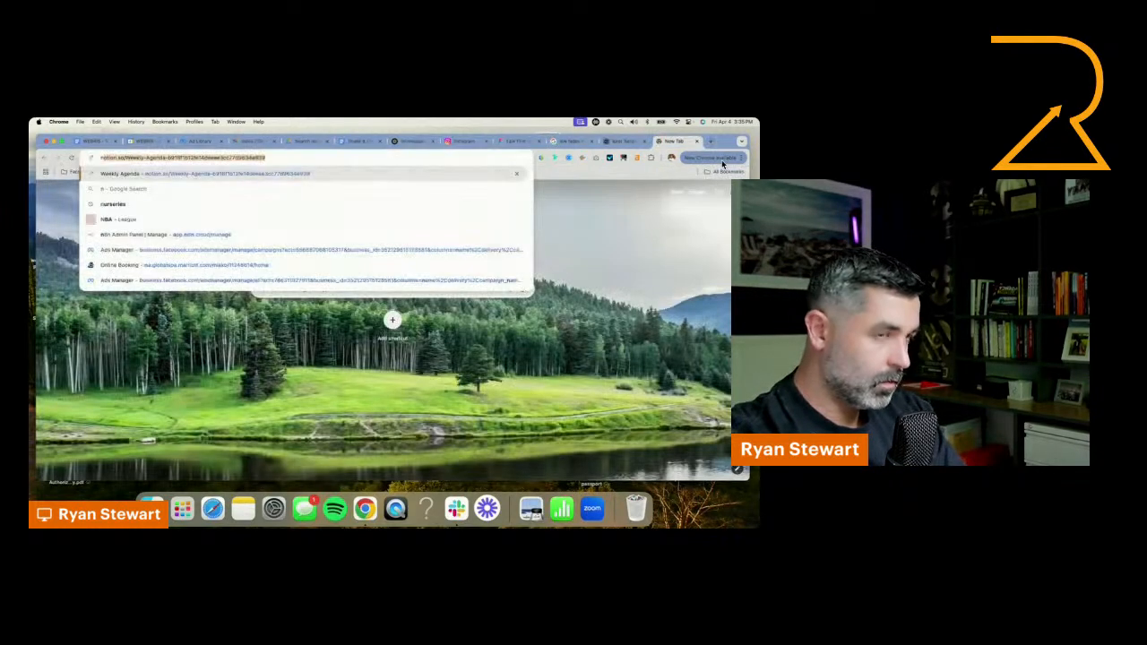
text(ehghbord go)
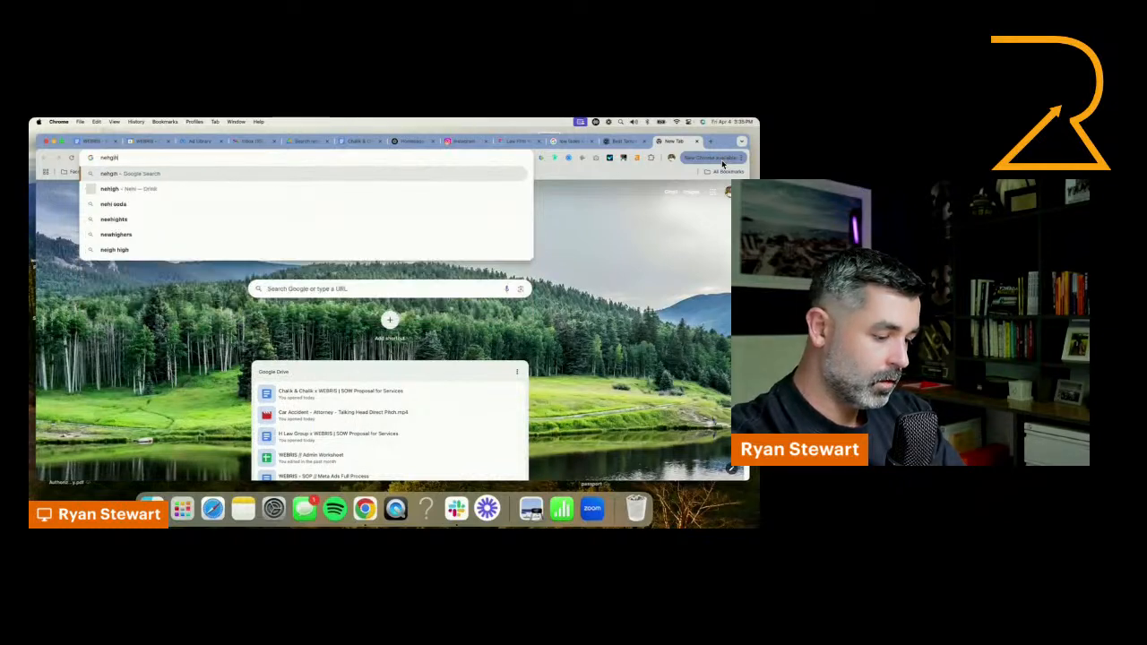
key(BackSpace)
key(BackSpace)
text(hood)
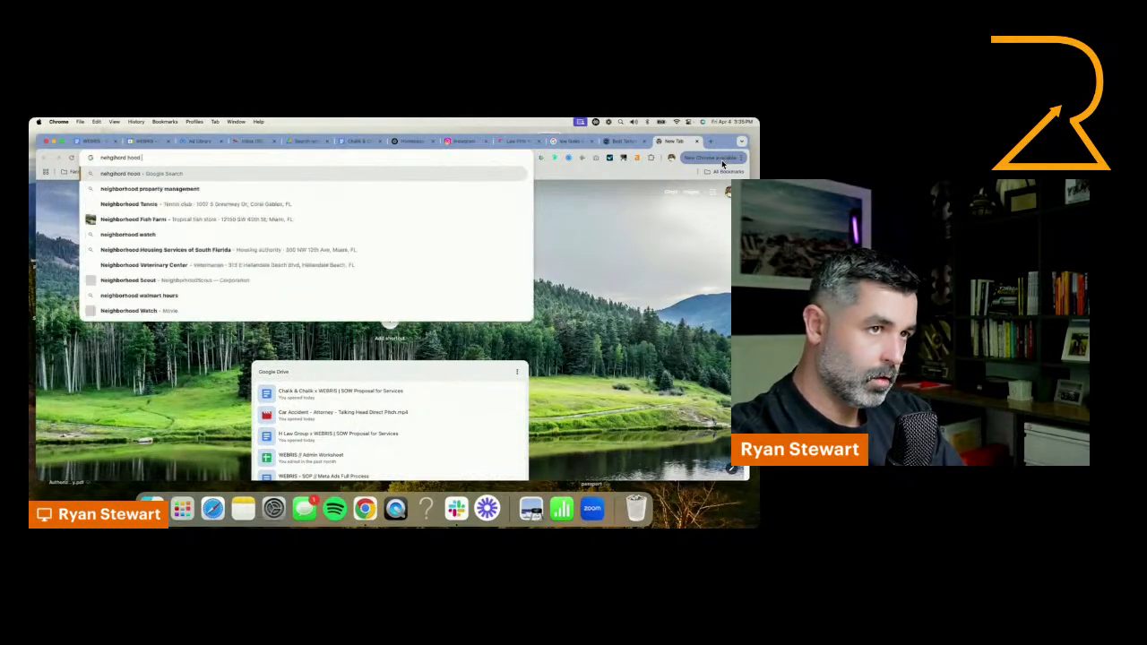
text( barder co tam)
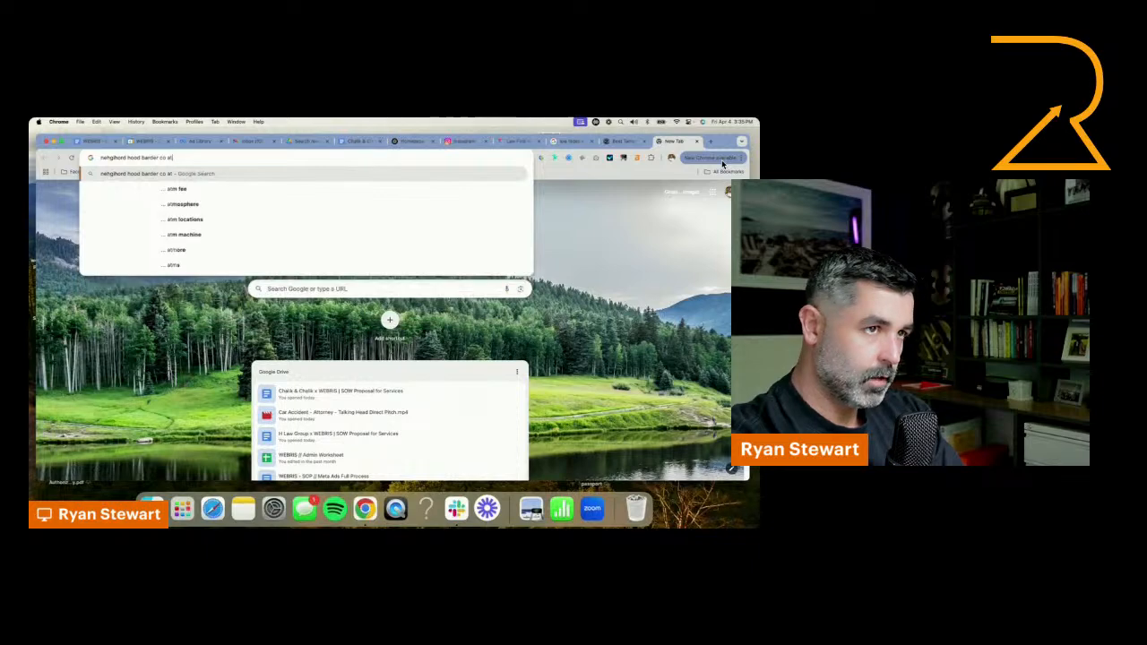
text(pa)
key(Return)
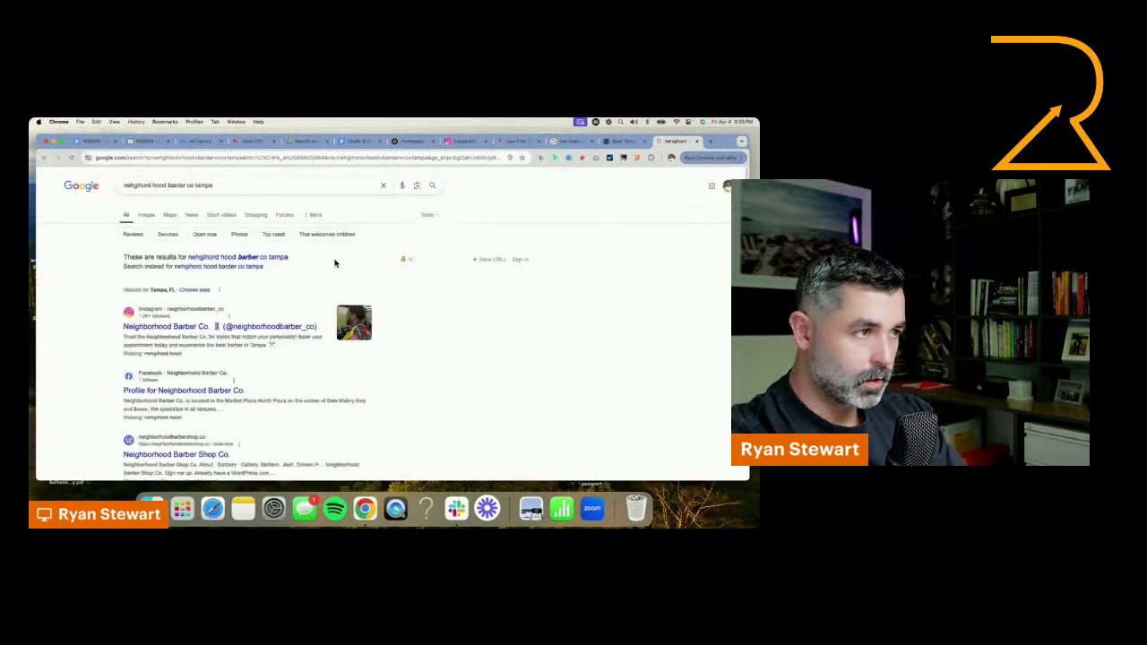
Correct the Google search to "neighborhood barber co tampa" and open the barbershop's Google reviews
click(244, 257)
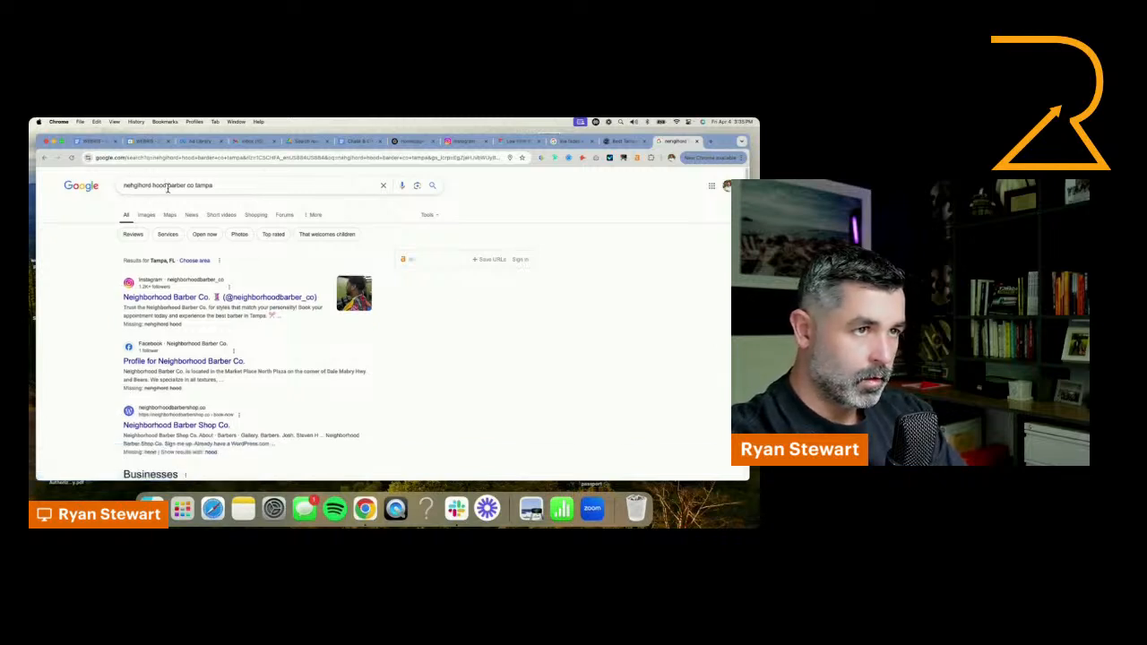
click(149, 184)
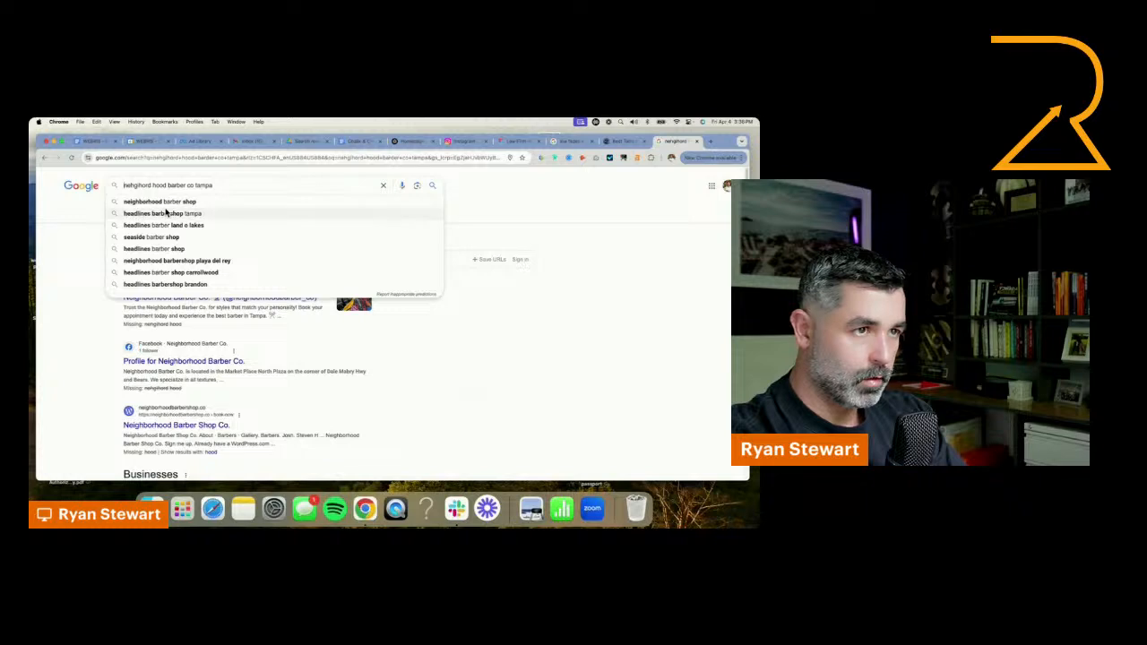
click(166, 202)
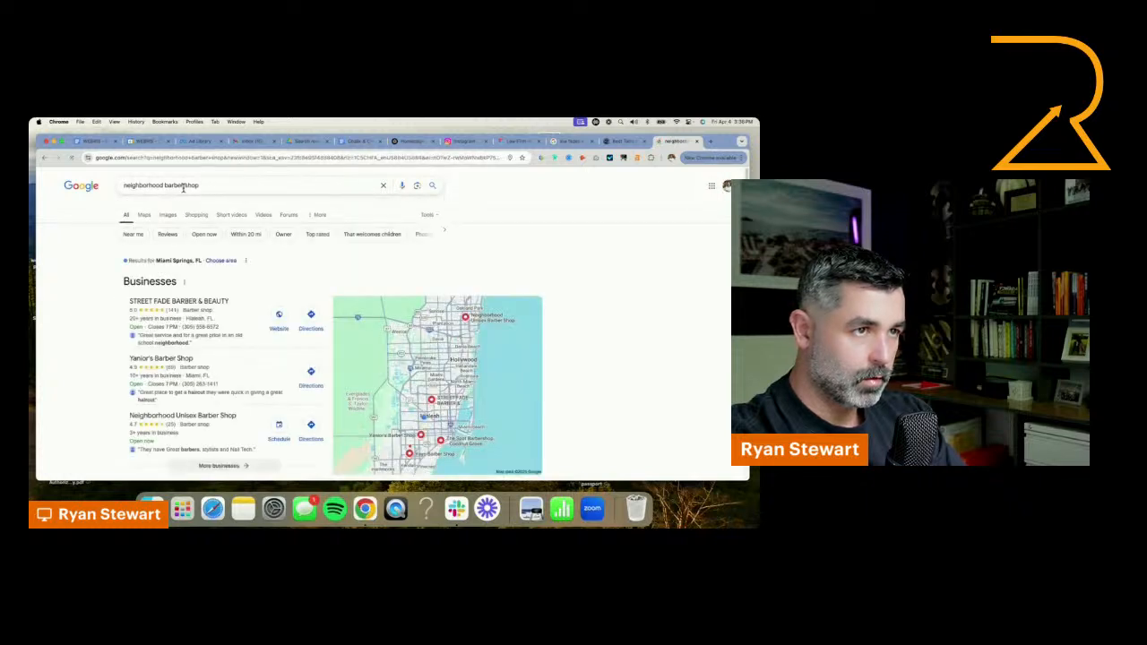
click(183, 185)
text(co)
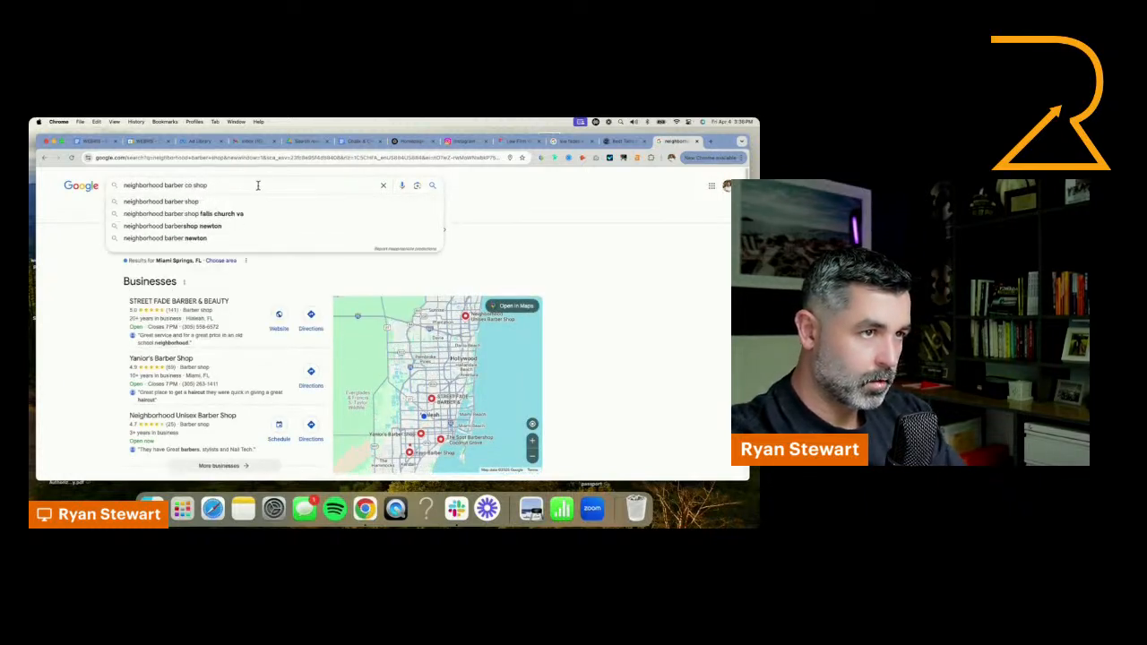
key(BackSpace)
key(BackSpace)
key(BackSpace)
key(BackSpace)
text(tampa)
key(Return)
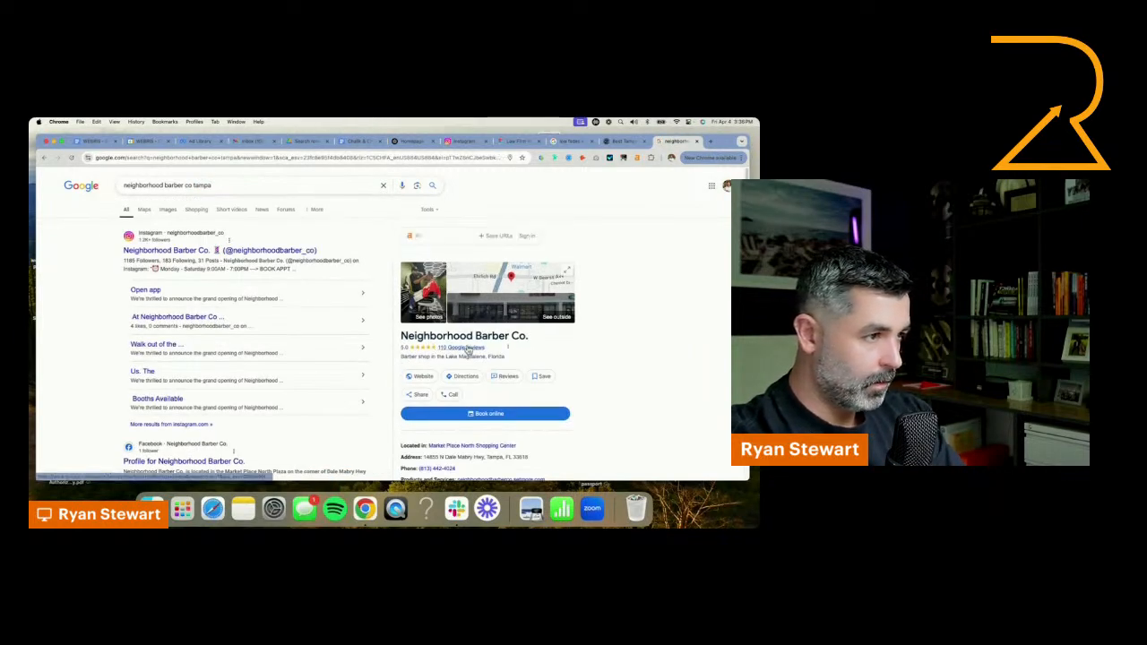
click(437, 314)
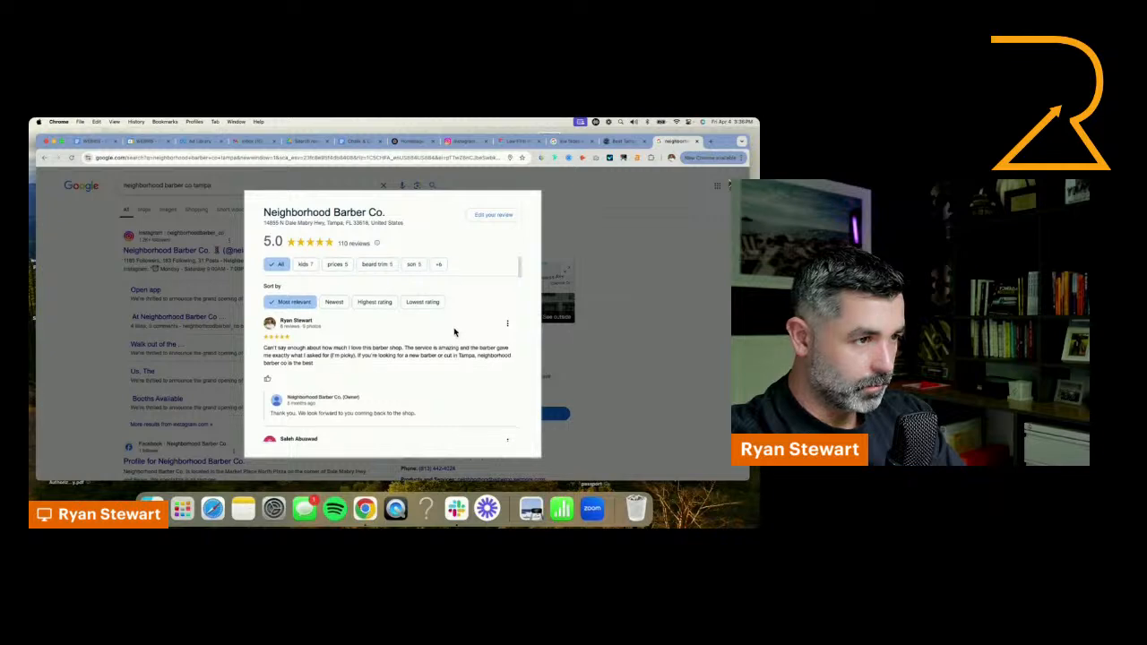
Expand the full Google review praising the kid-friendly barbershop and capture a screenshot of its text
scroll(447, 330, down, 3)
scroll(370, 323, down, 3)
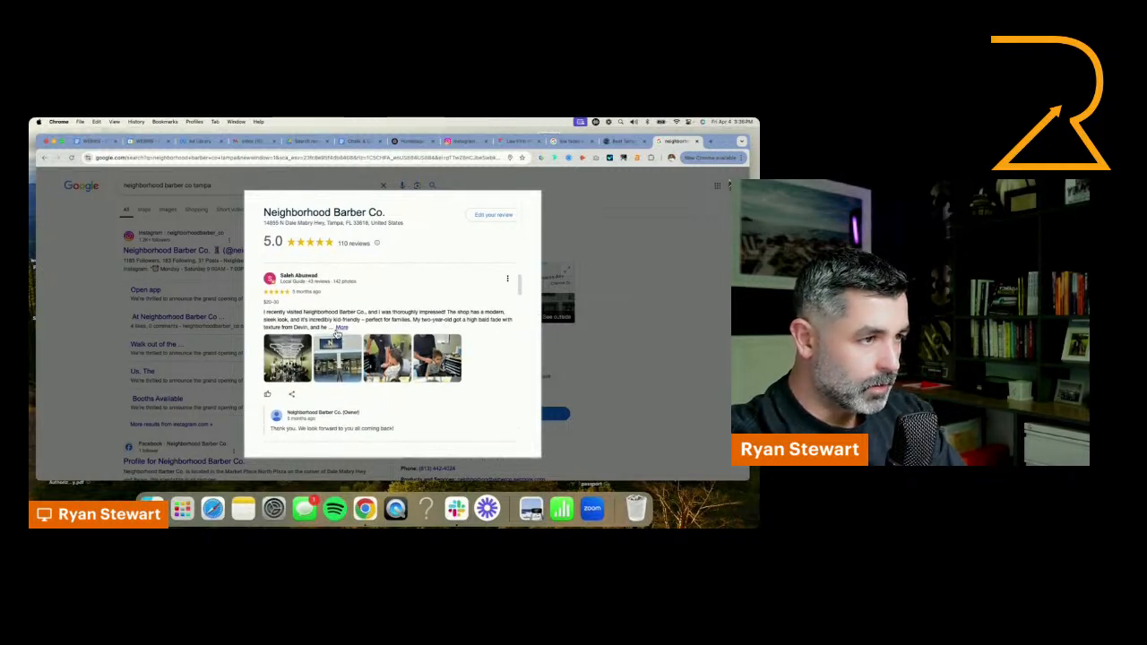
click(339, 328)
scroll(376, 330, down, 1)
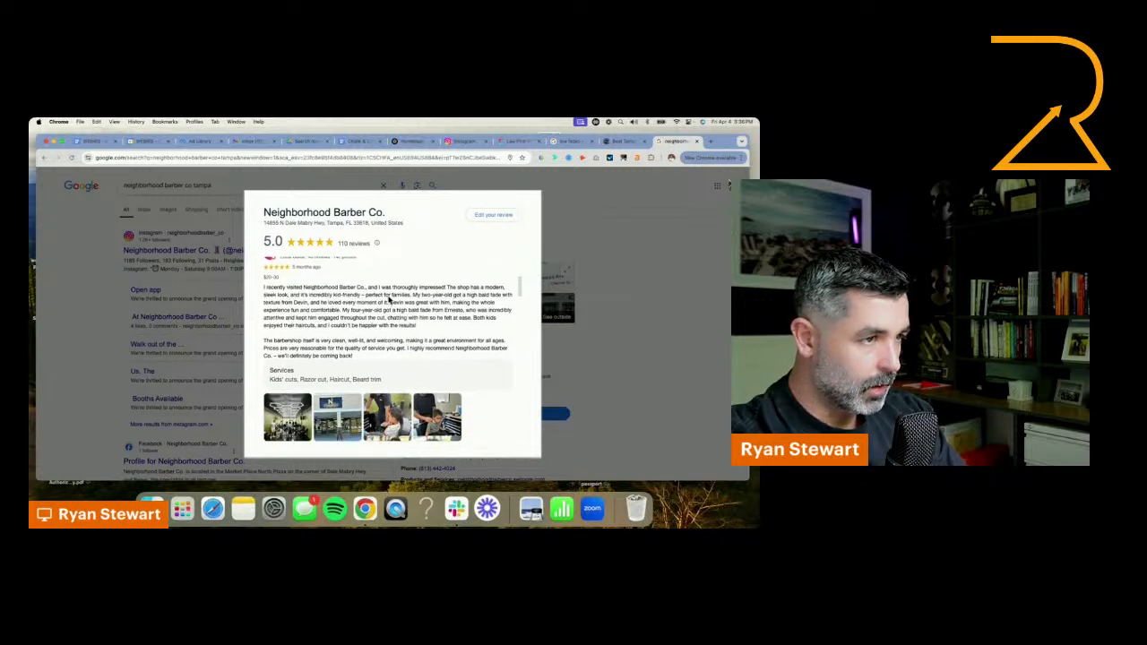
scroll(389, 301, up, 1)
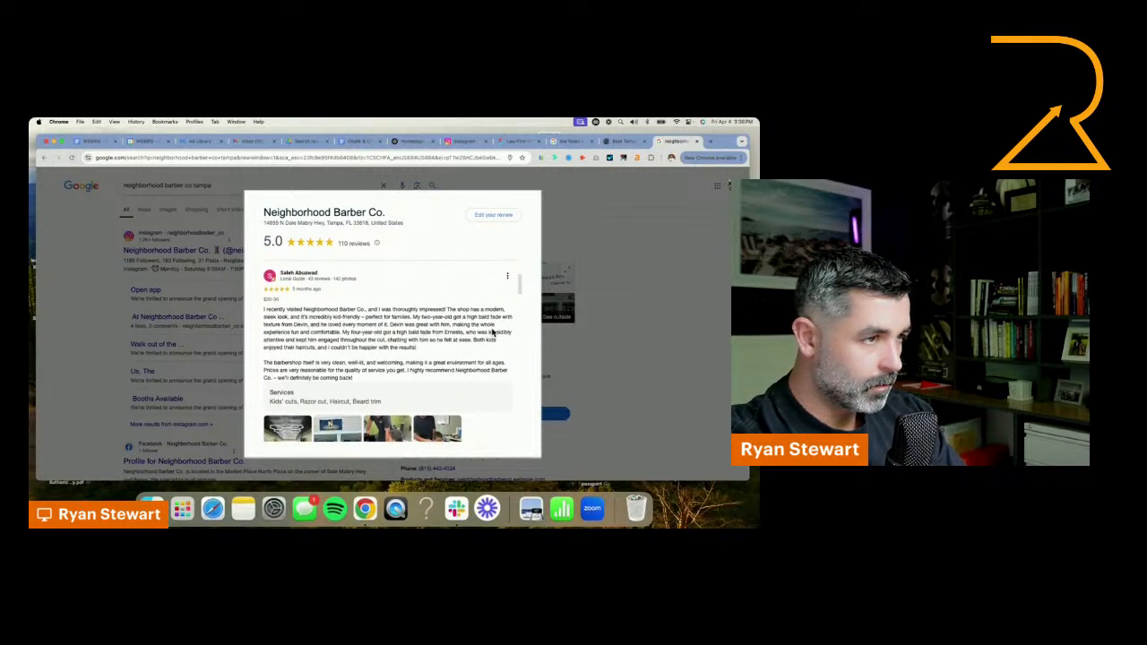
scroll(464, 390, down, 1)
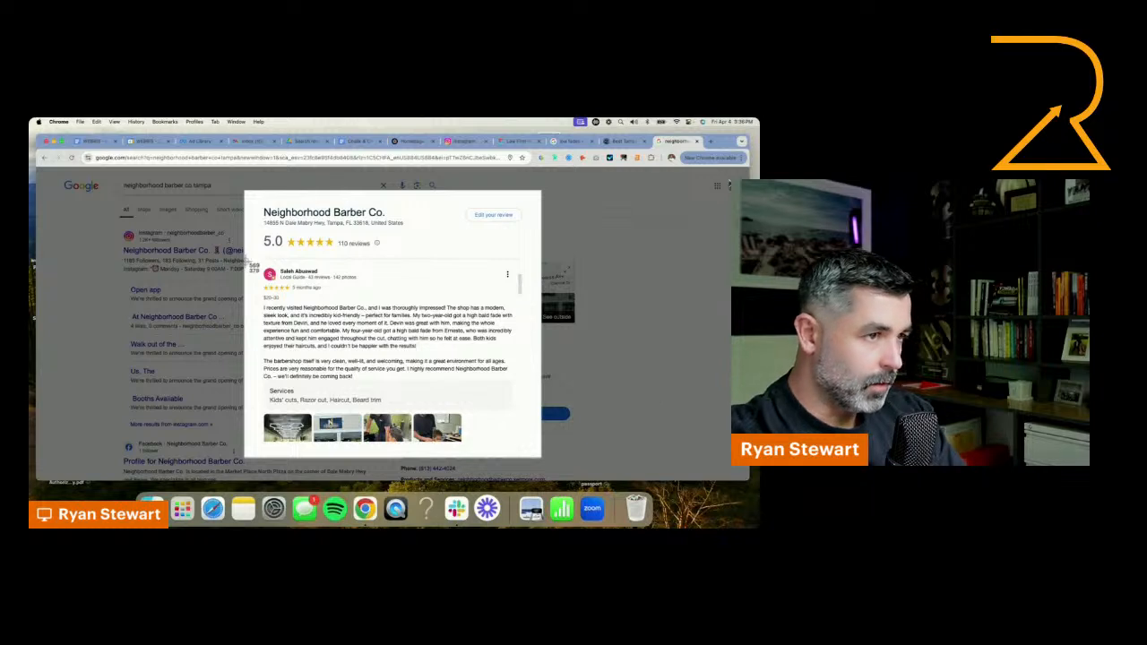
drag(258, 262, 512, 410)
Expand the Google review from the customer who brought a step son and capture a screenshot of its text
scroll(448, 373, down, 5)
scroll(446, 372, up, 2)
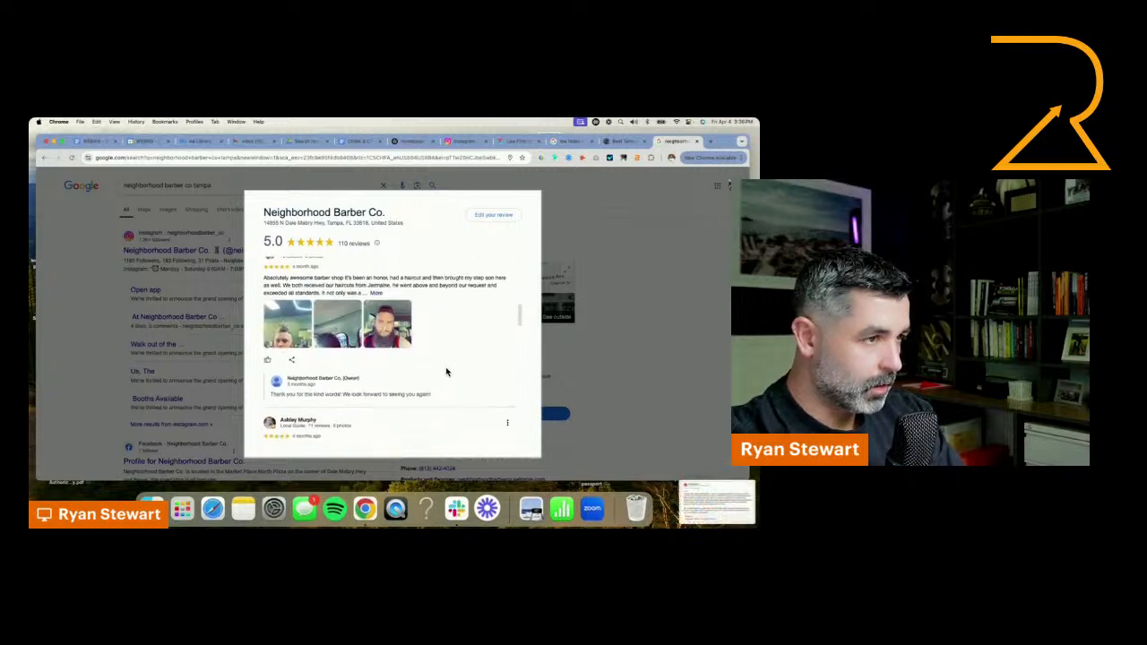
click(377, 320)
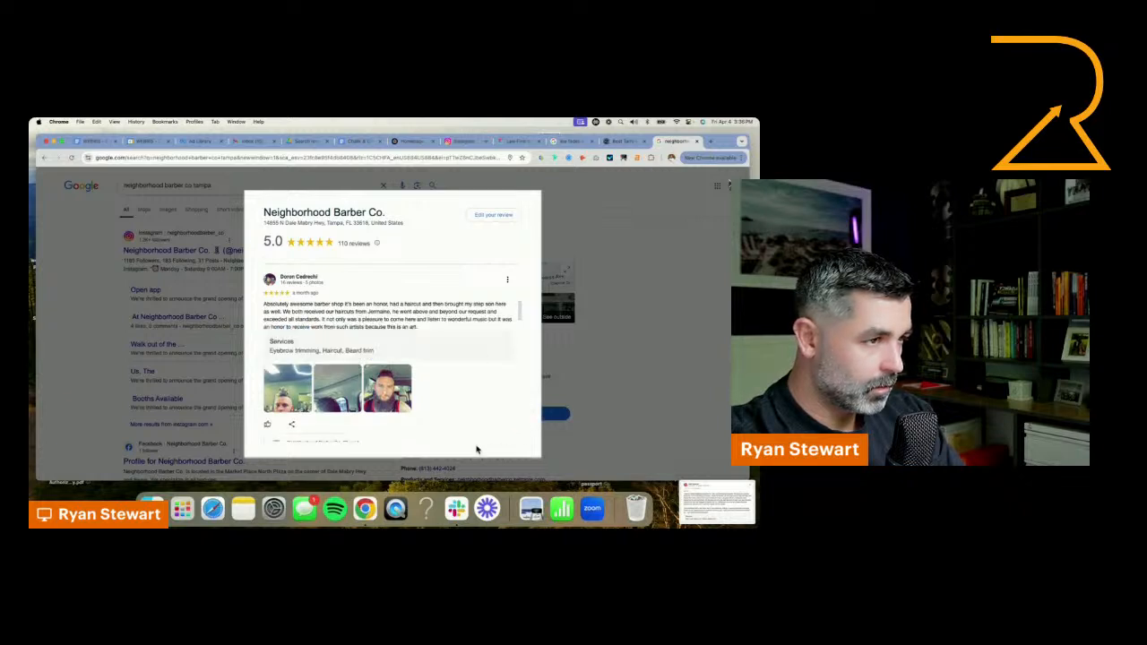
mouse_move(256, 268)
mouse_down()
mouse_move(453, 353)
mouse_move(536, 371)
mouse_move(516, 365)
mouse_up()
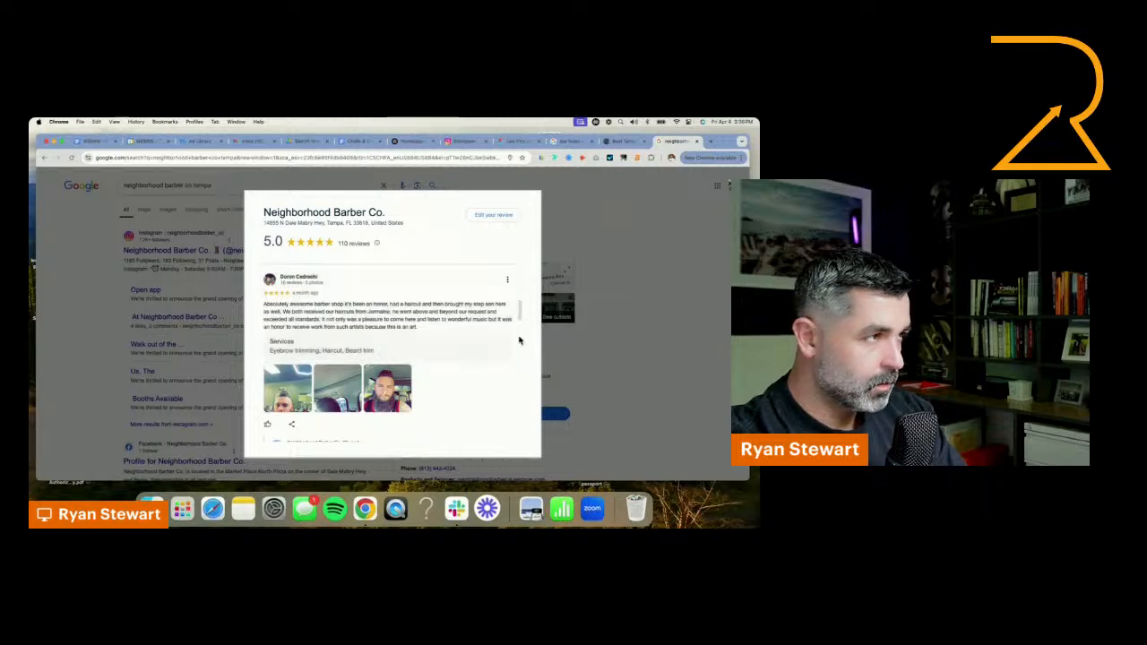
Switch back to the Figma homepage and move the "Welcome to Neighborhood Barber Co." group down to free space below the testimonials heading
click(520, 140)
scroll(581, 407, down, 4)
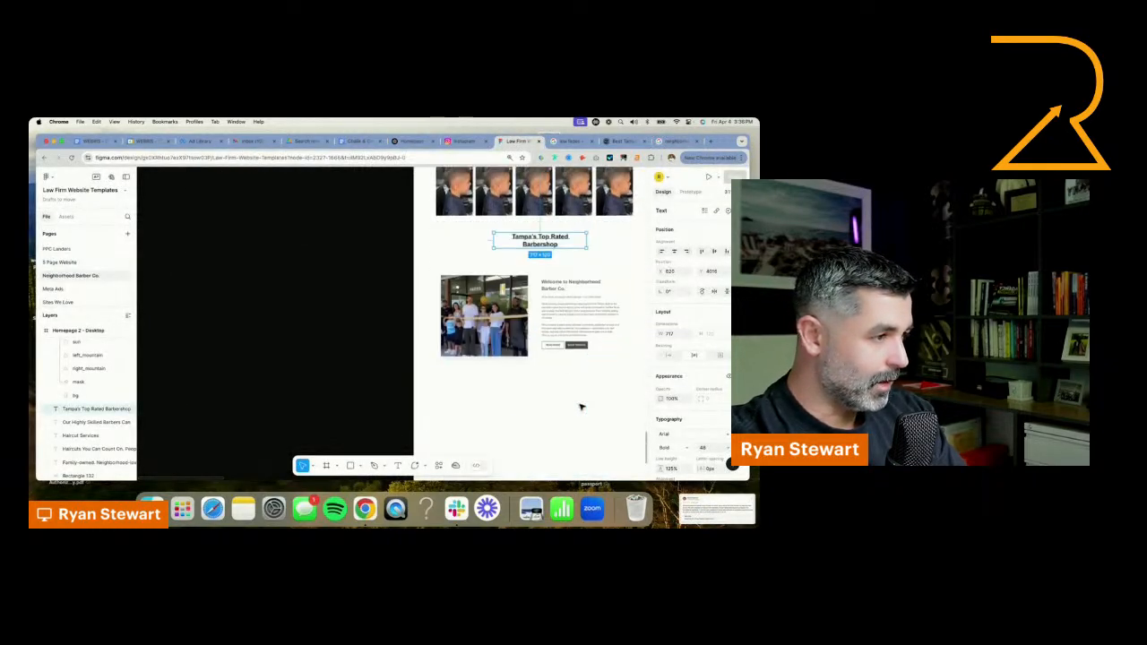
drag(528, 311, 537, 418)
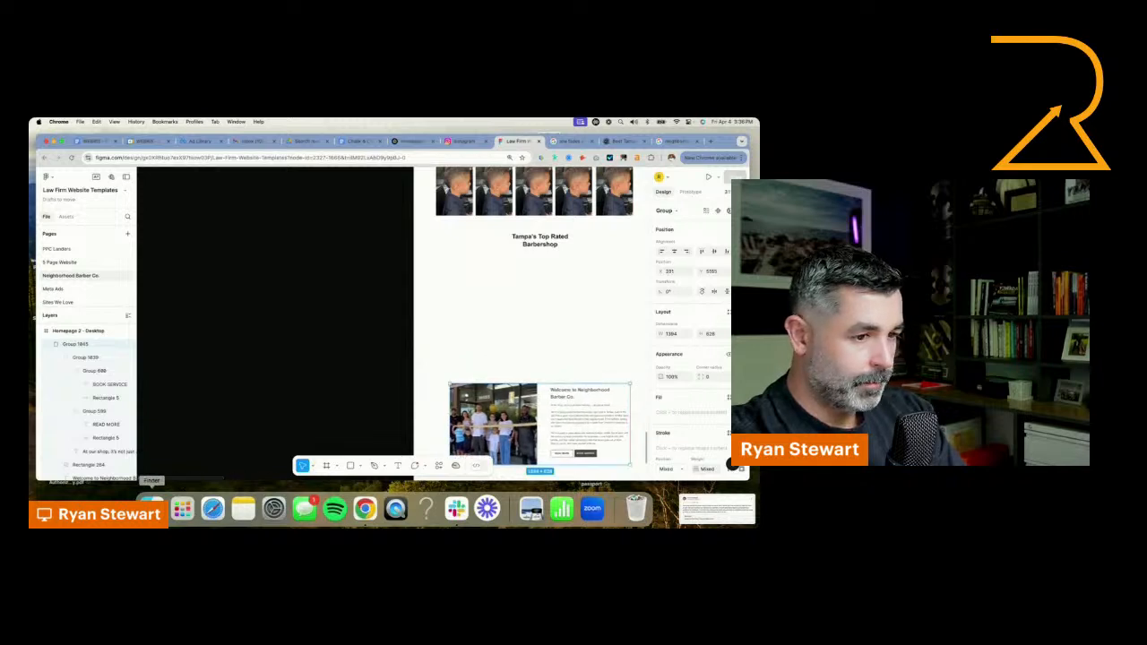
Import the two review screenshots from the Desktop folder and arrange them side by side below the "Tampa's Top Rated Barbershop" heading
click(152, 507)
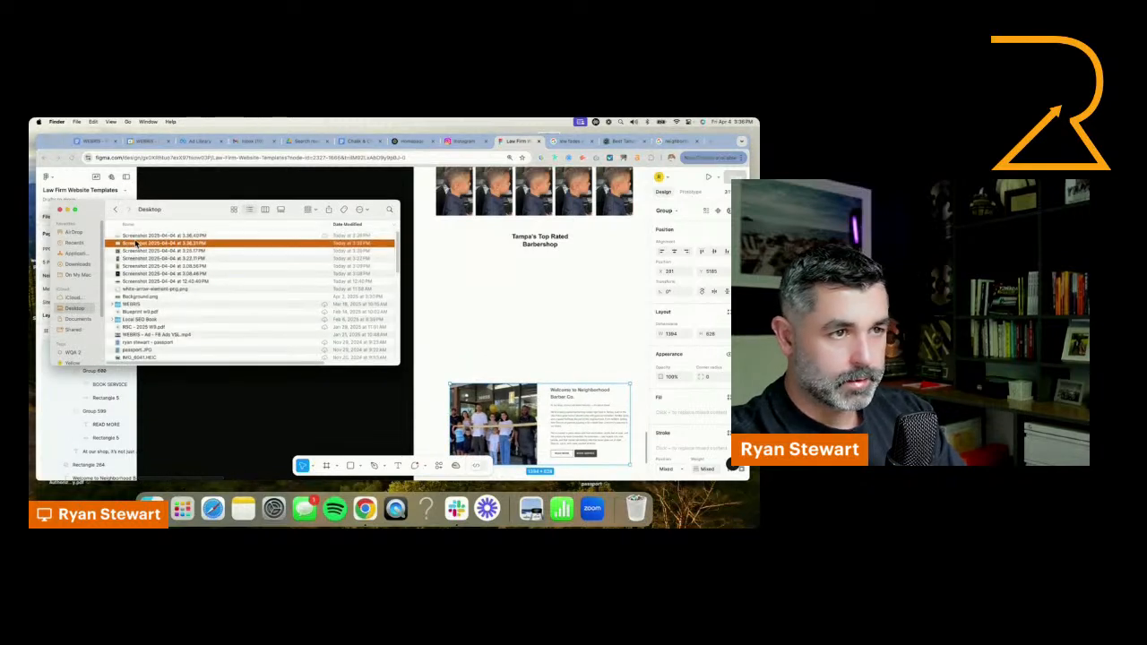
drag(139, 237, 558, 309)
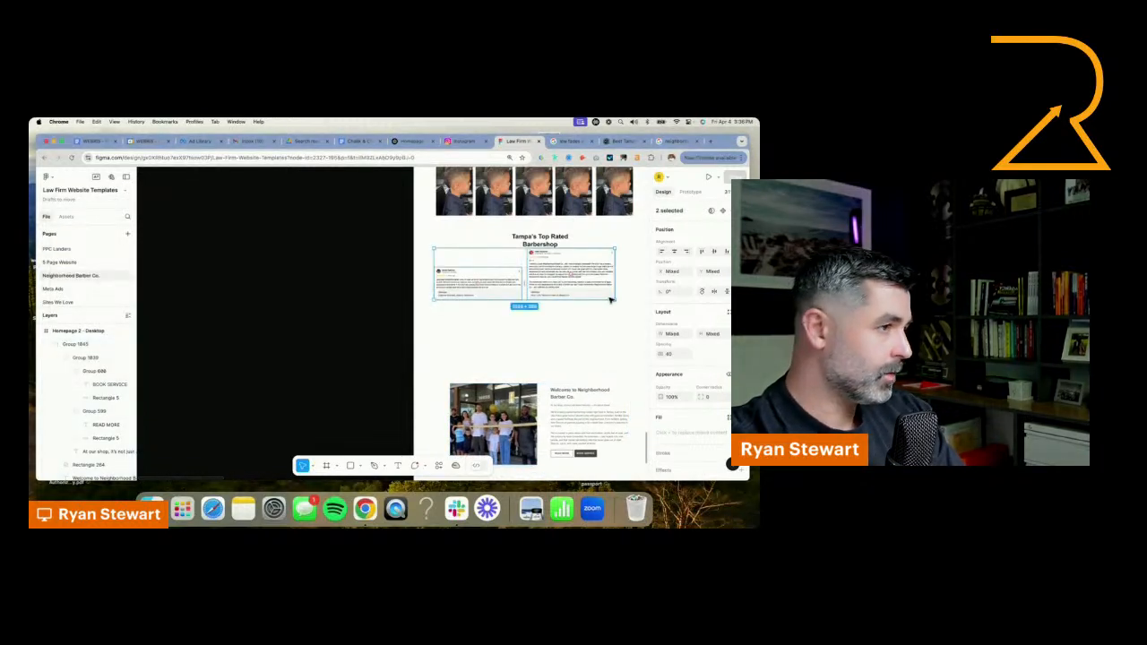
click(612, 303)
drag(494, 284, 556, 299)
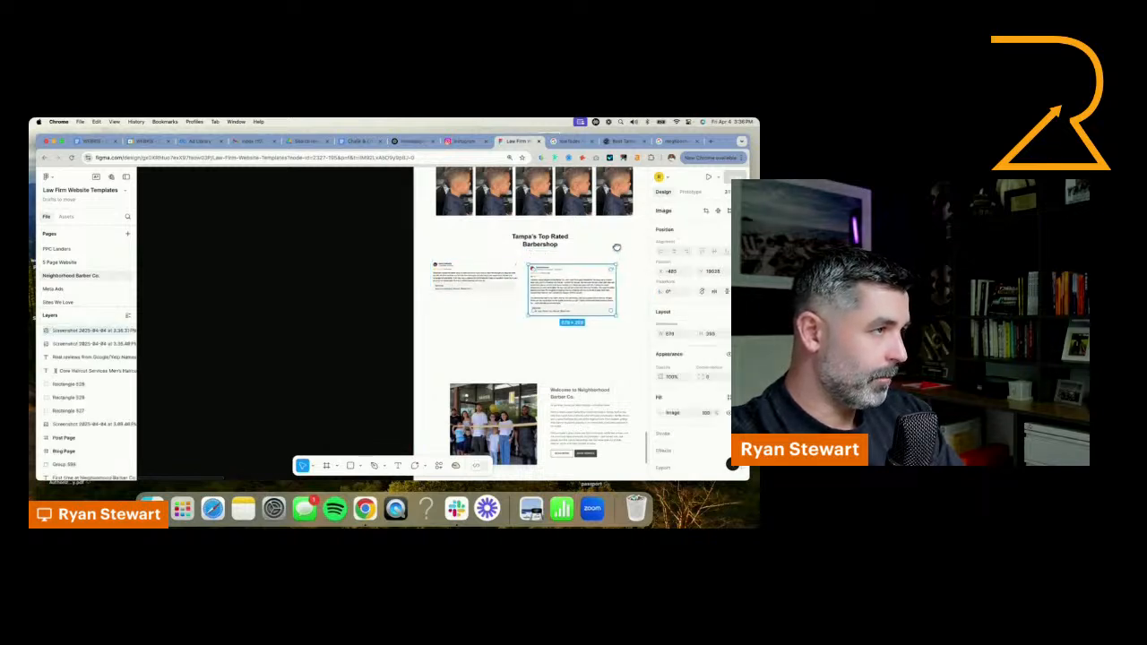
scroll(617, 248, right, 3)
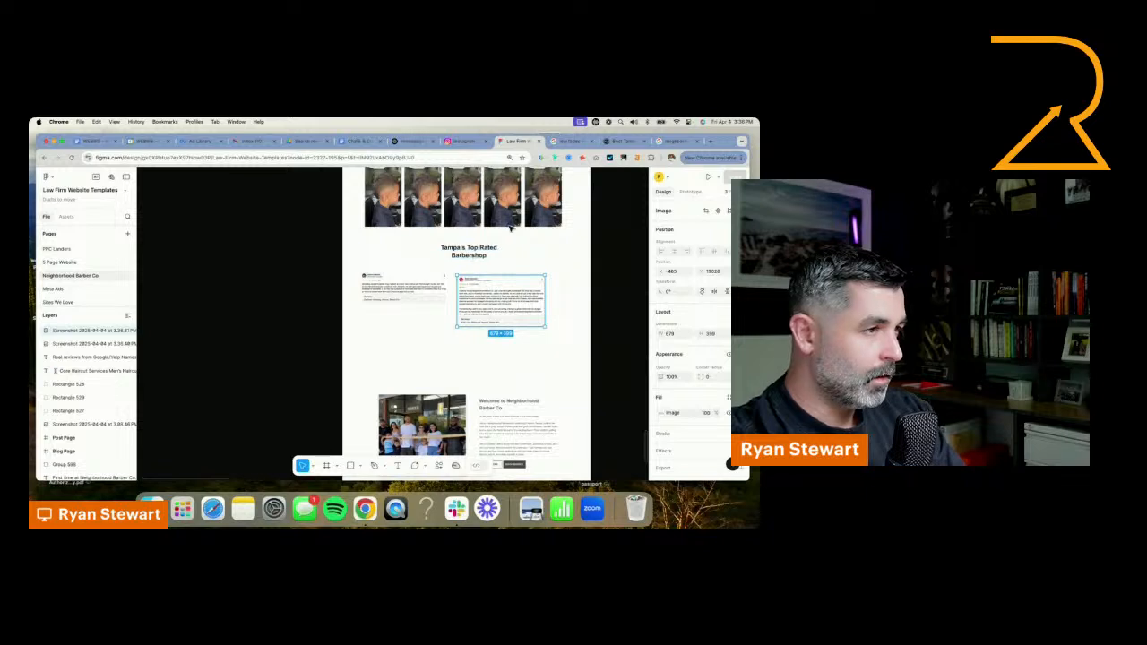
drag(466, 257, 508, 282)
drag(408, 262, 422, 285)
key(super+z)
key(super+z)
key(super+z)
key(super+z)
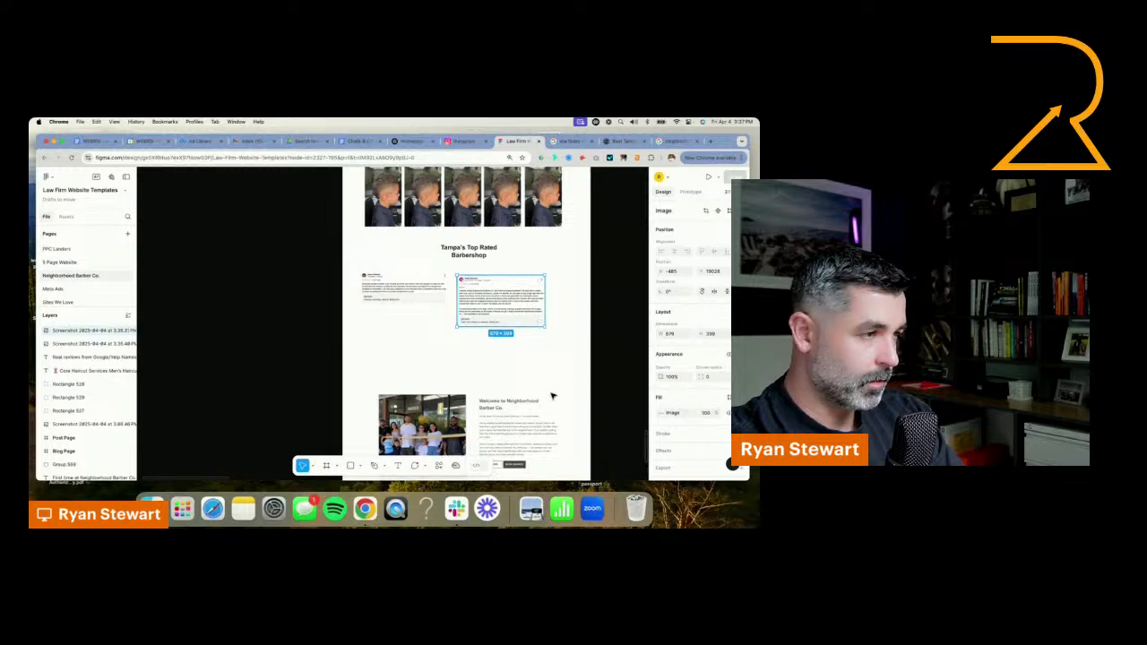
Check the homepage outline, and move the "Welcome to Neighborhood Barber Co." group up to just beneath the review screenshots
scroll(317, 340, down, 2)
scroll(207, 268, up, 10)
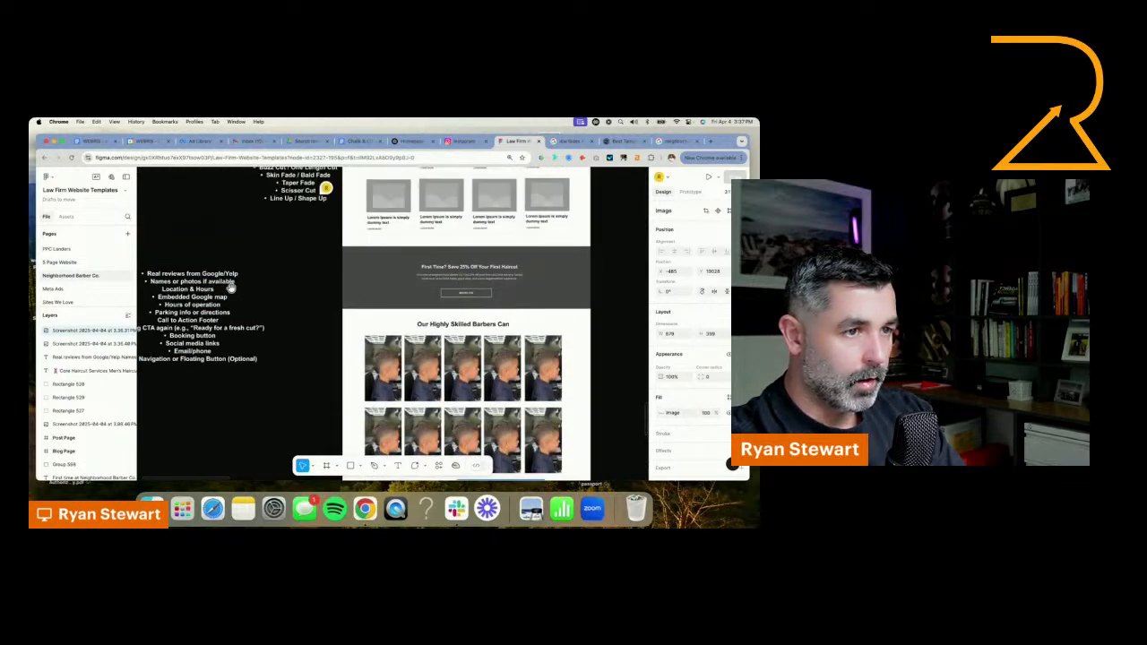
drag(230, 287, 309, 285)
scroll(350, 387, down, 10)
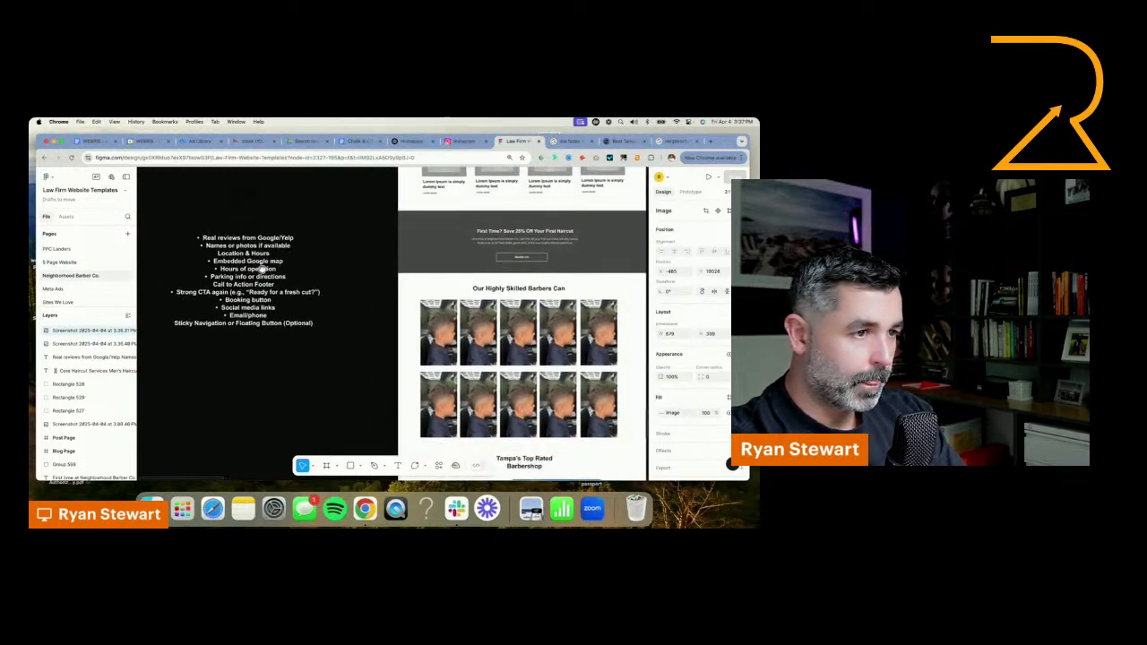
click(439, 328)
drag(461, 296, 452, 248)
scroll(453, 314, up, 2)
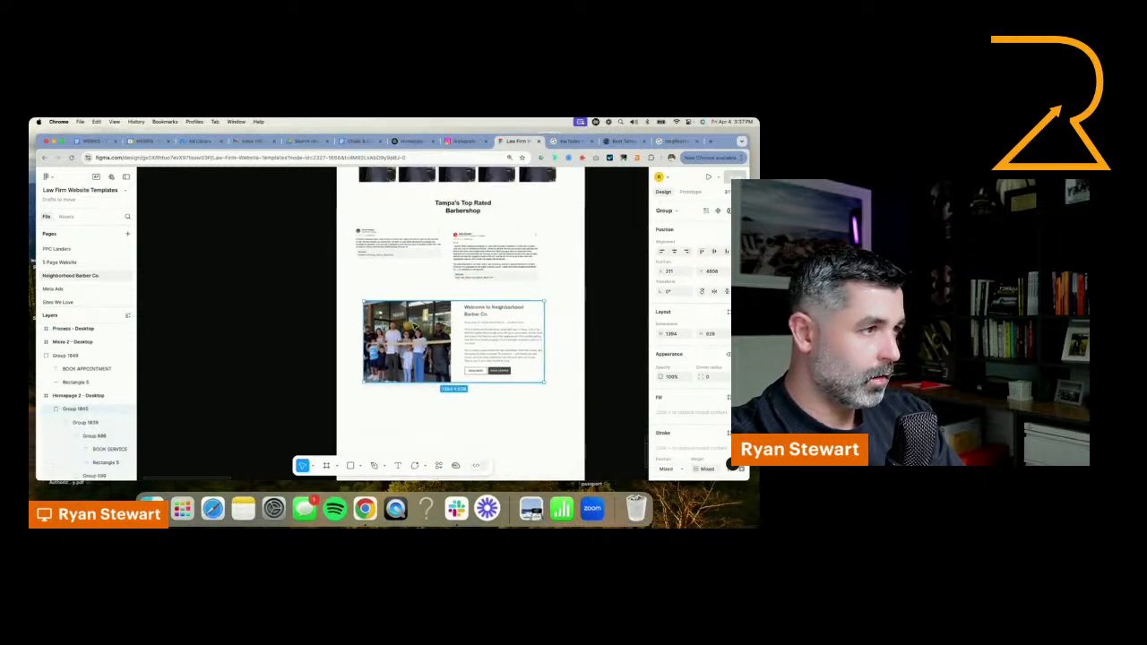
Duplicate the "First Time? Save 25% Off Your First Haircut" band and place the copy below the welcome section
scroll(308, 318, up, 5)
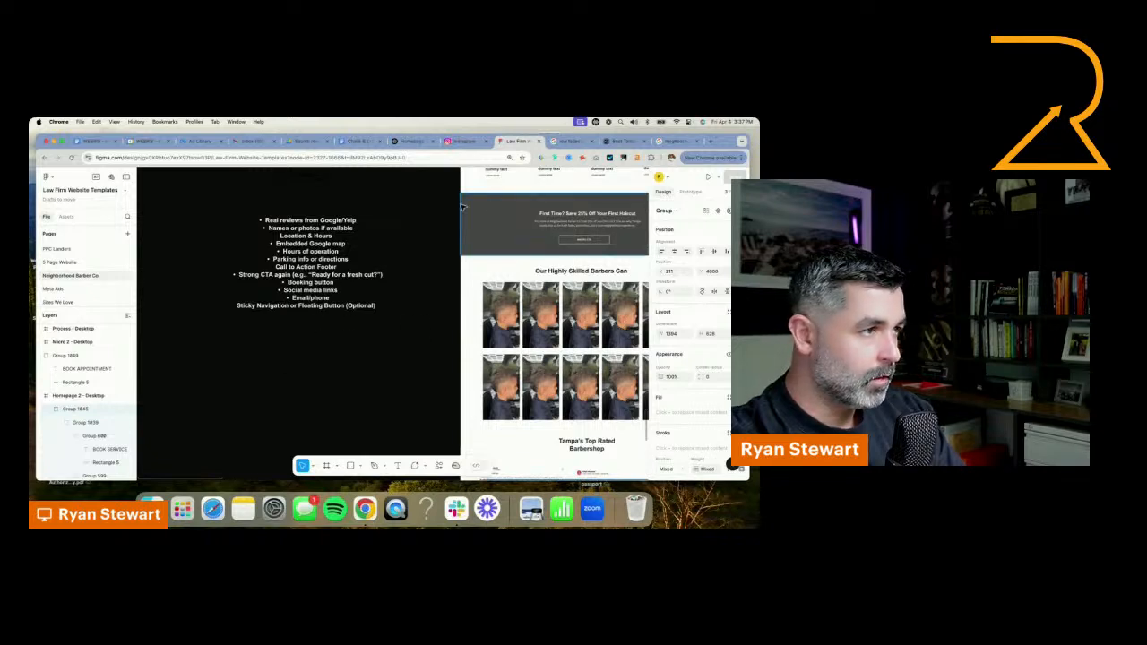
drag(448, 194, 630, 249)
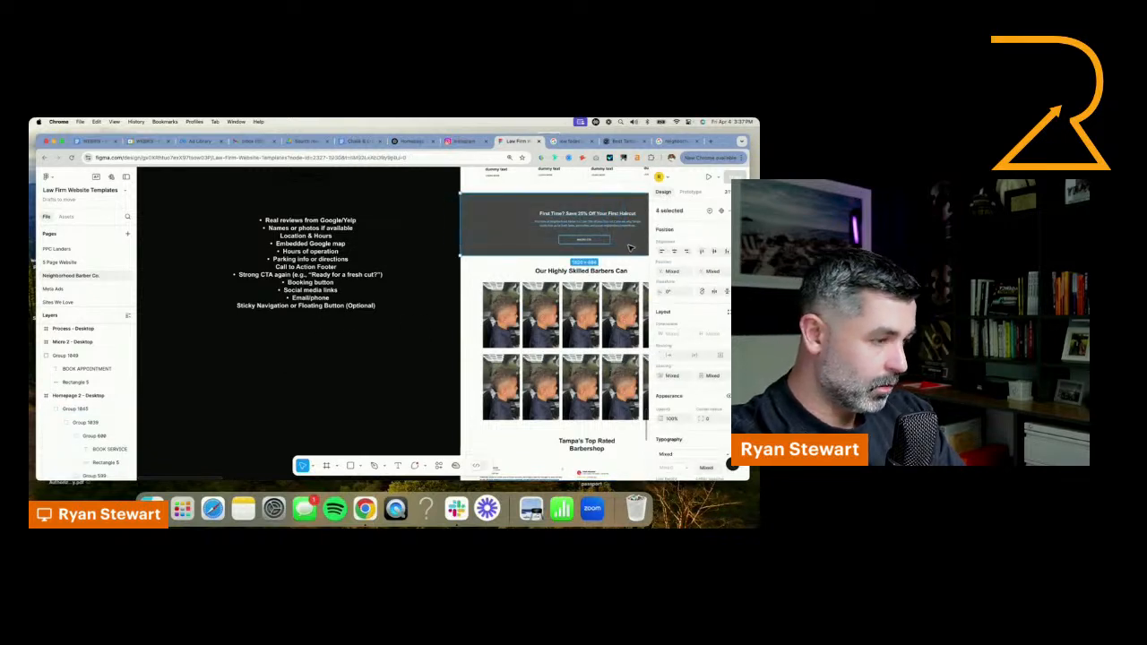
key(super+v)
scroll(570, 247, right, 2)
drag(512, 215, 514, 370)
scroll(338, 332, down, 10)
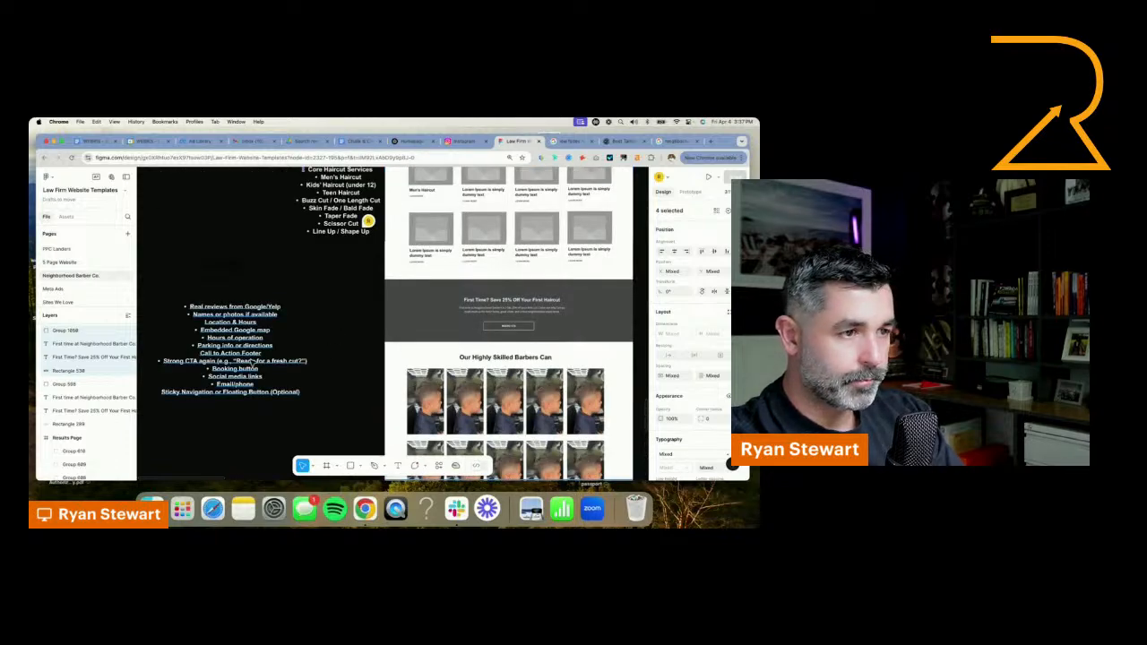
click(254, 361)
scroll(295, 363, down, 10)
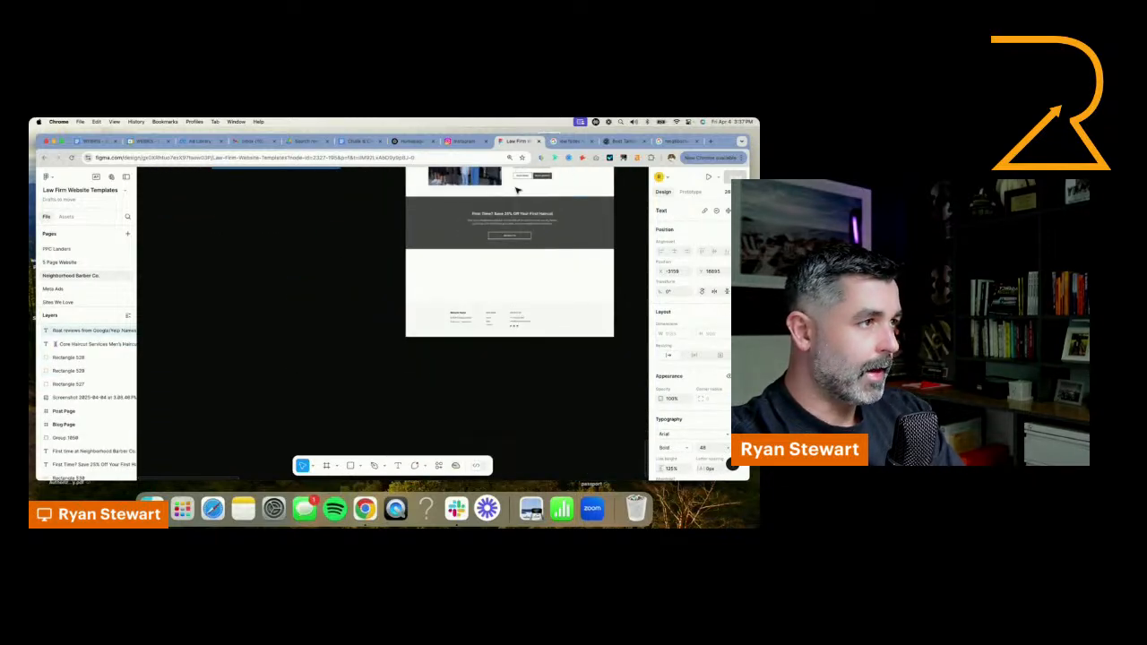
Look through the file's other pages, including Meta Ads, and return to the Neighborhood Barber Co. page
click(526, 321)
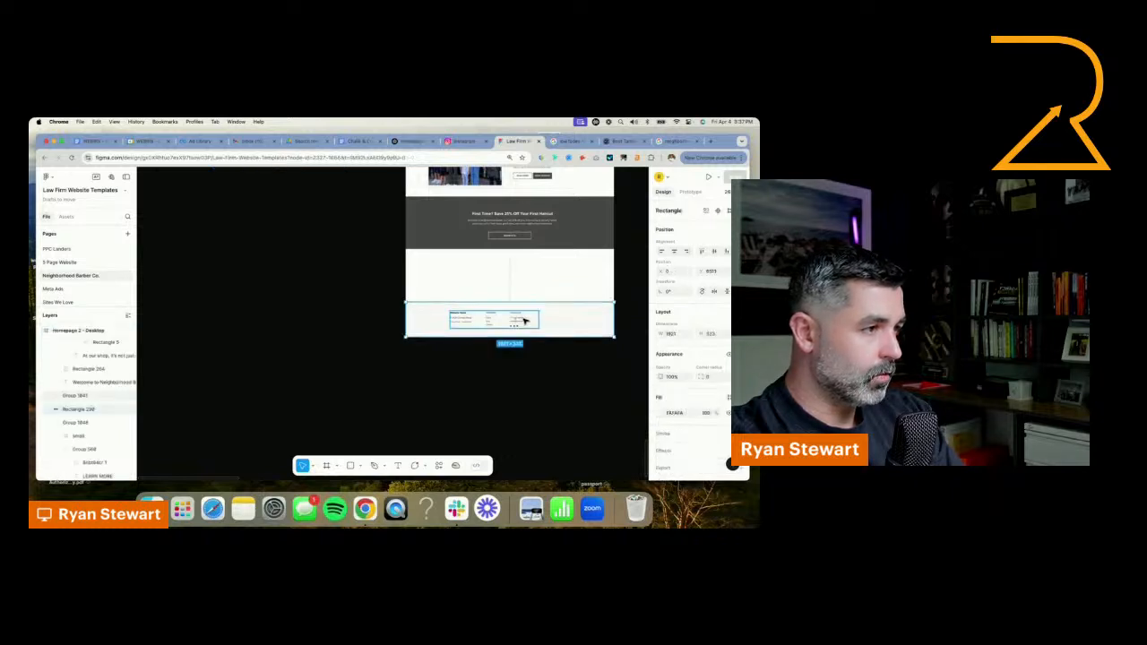
scroll(524, 320, up, 5)
scroll(485, 189, down, 3)
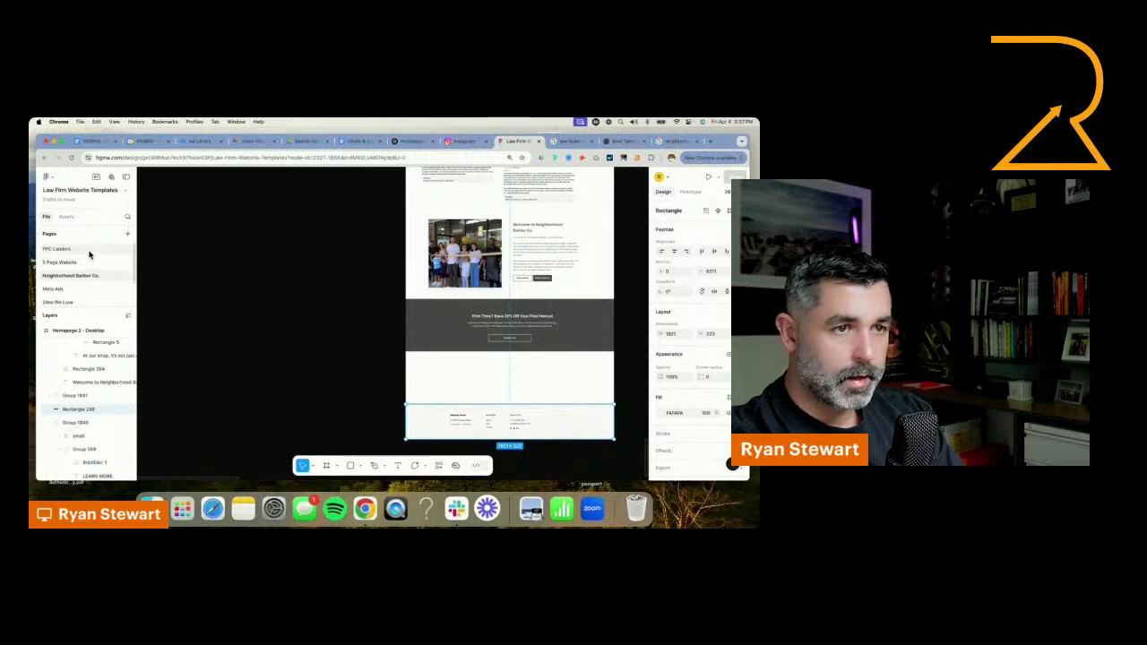
scroll(89, 265, down, 2)
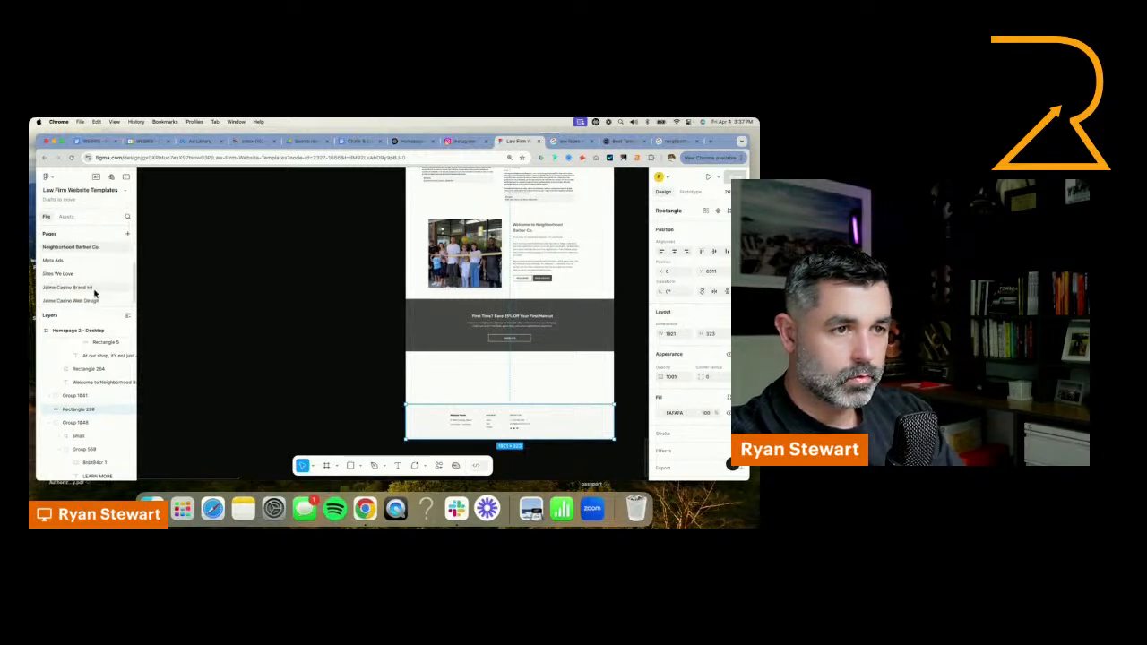
click(90, 301)
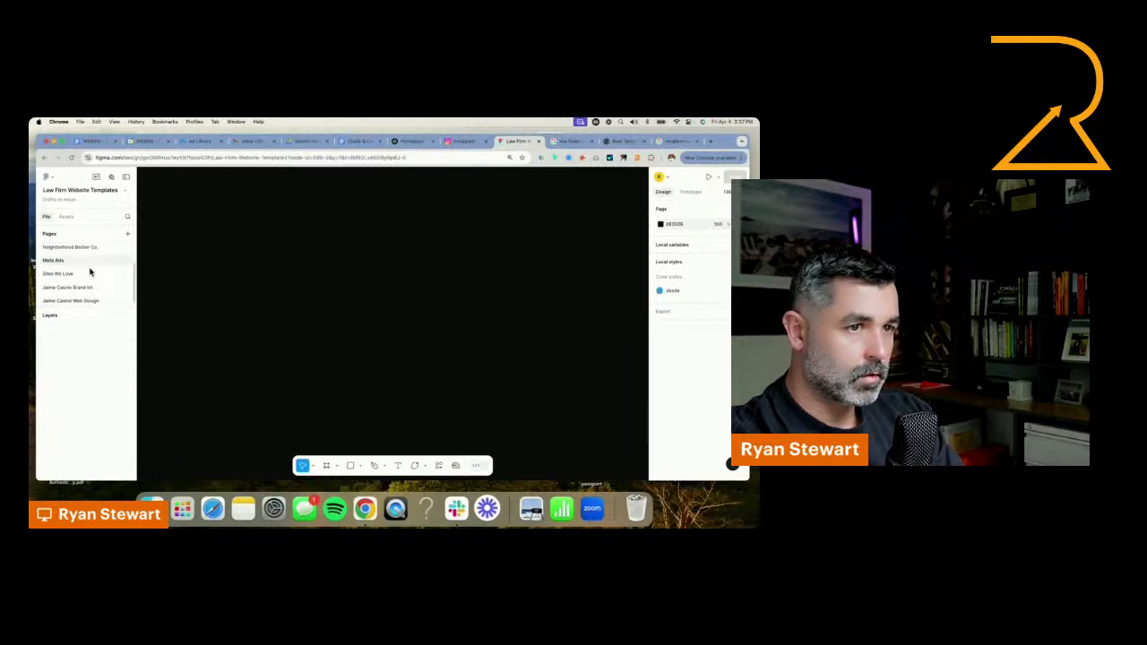
click(126, 176)
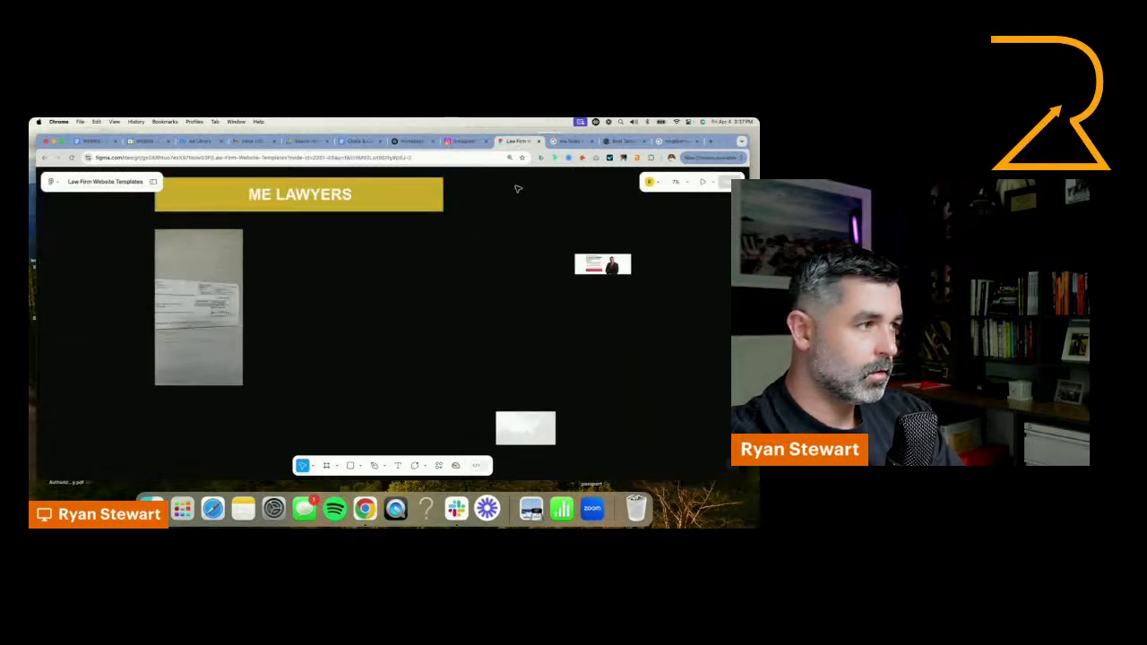
click(150, 183)
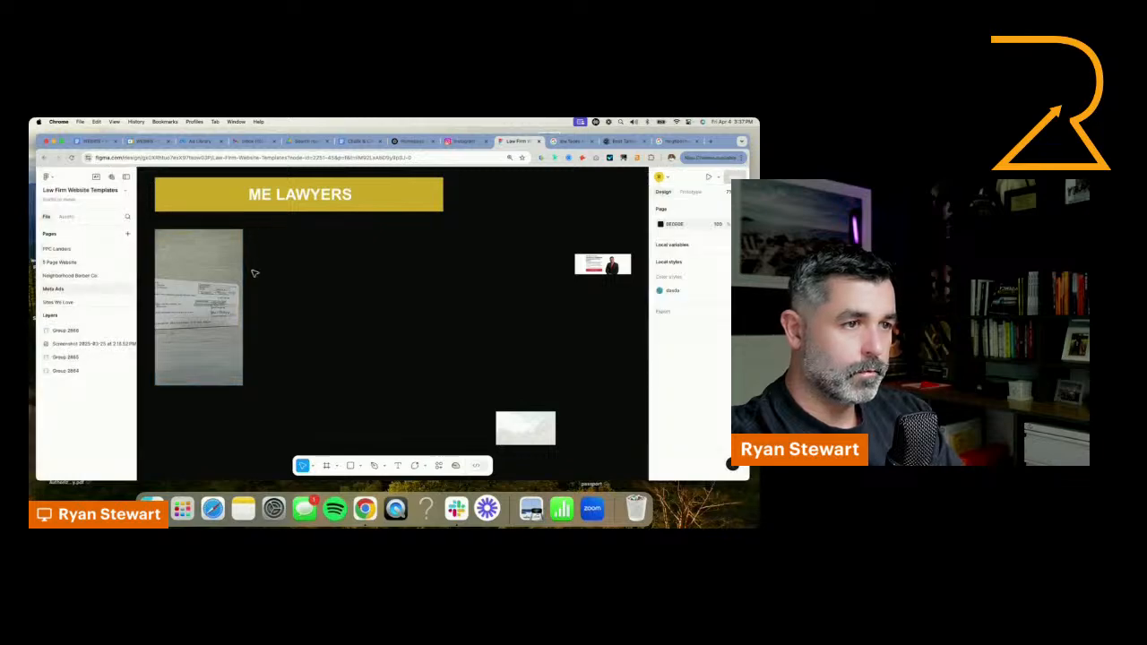
click(82, 275)
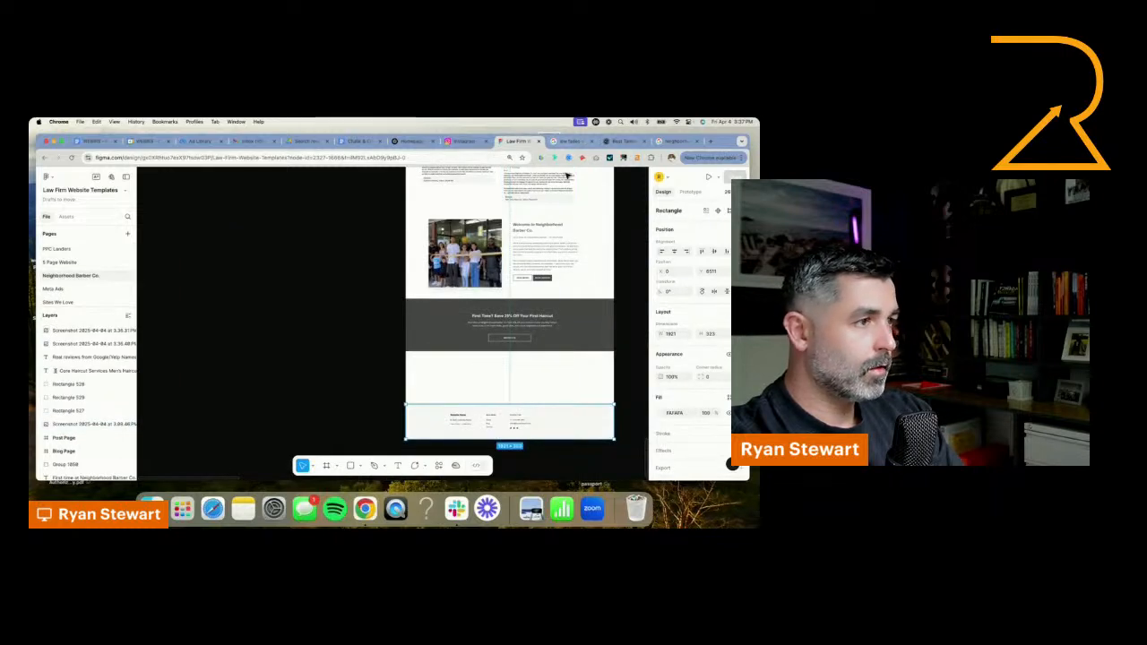
Move the footer background and the footer text group out of the homepage frame to just beneath it
scroll(352, 324, down, 1)
scroll(395, 336, down, 3)
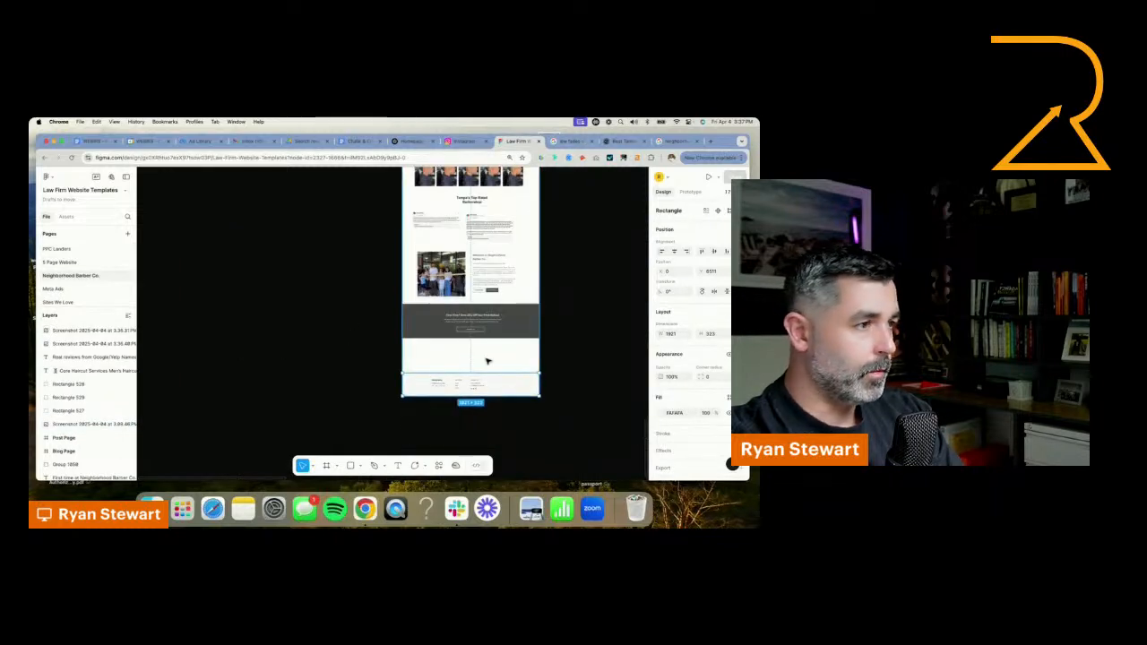
drag(504, 385, 505, 423)
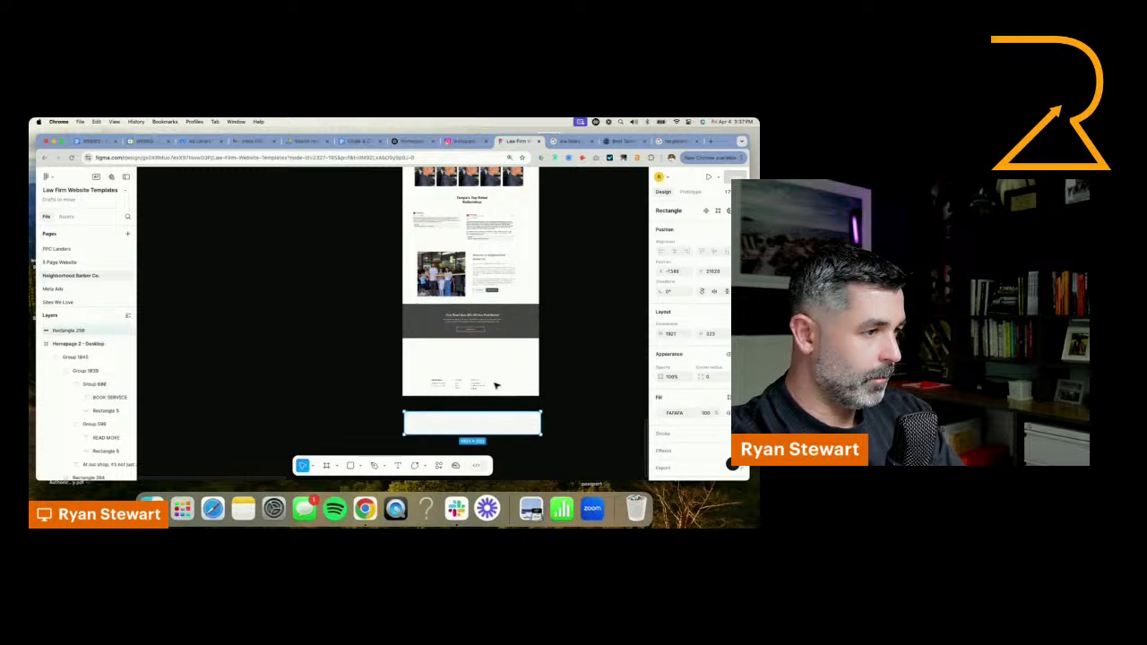
drag(442, 384, 488, 425)
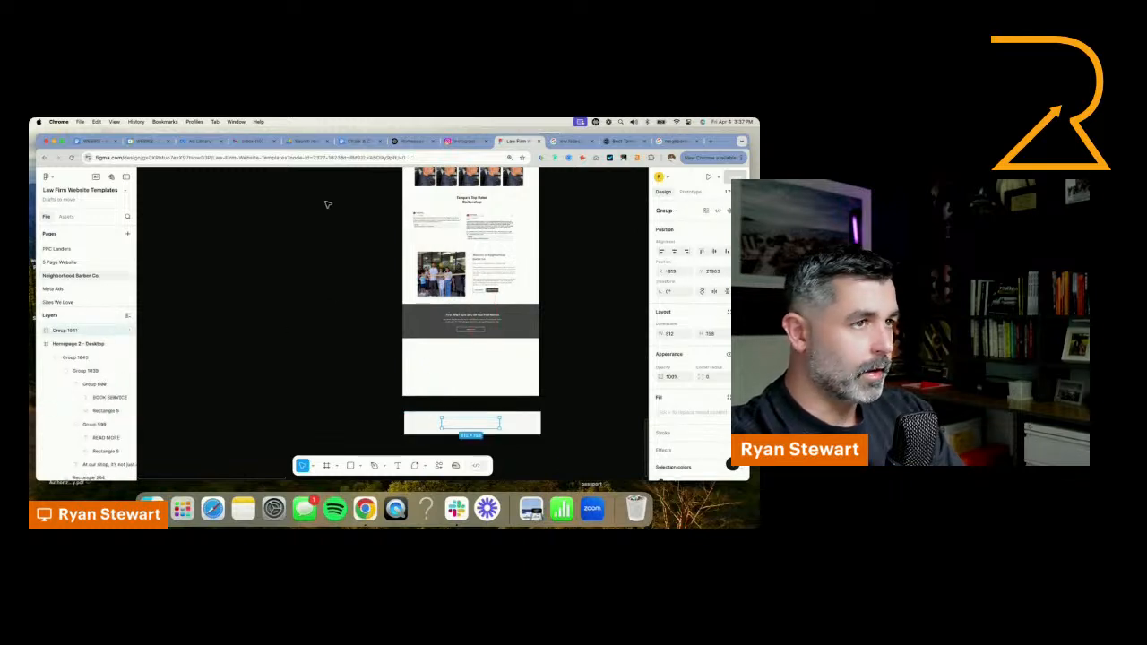
Open the Figma file browser in a separate browser tab and show the recent files
click(47, 176)
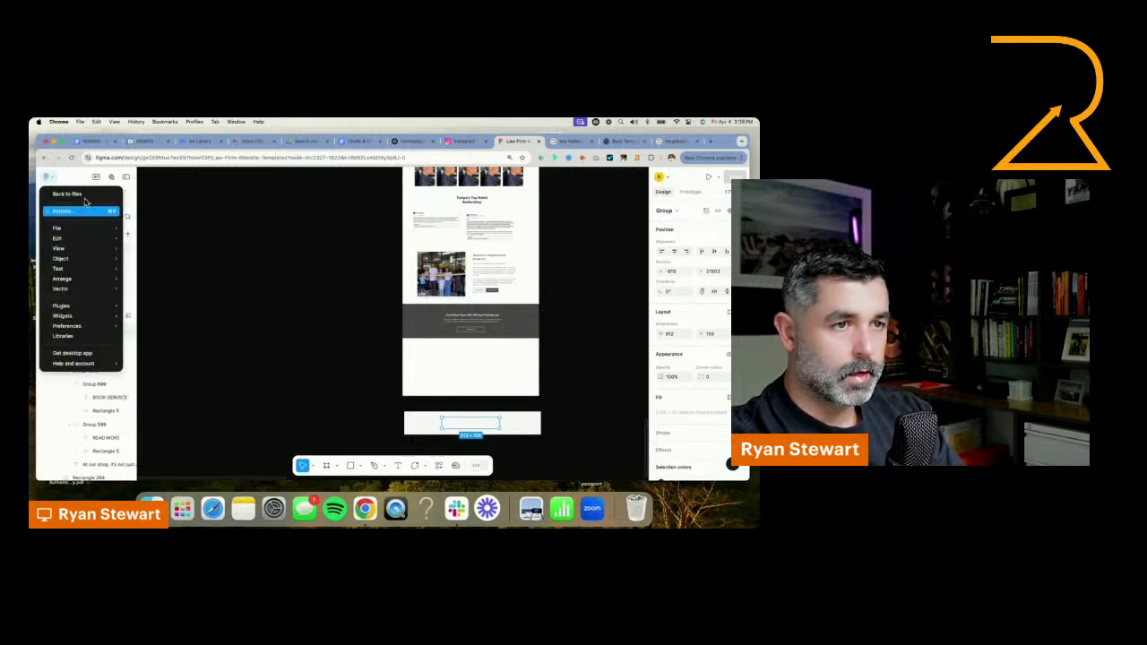
super+click(84, 194)
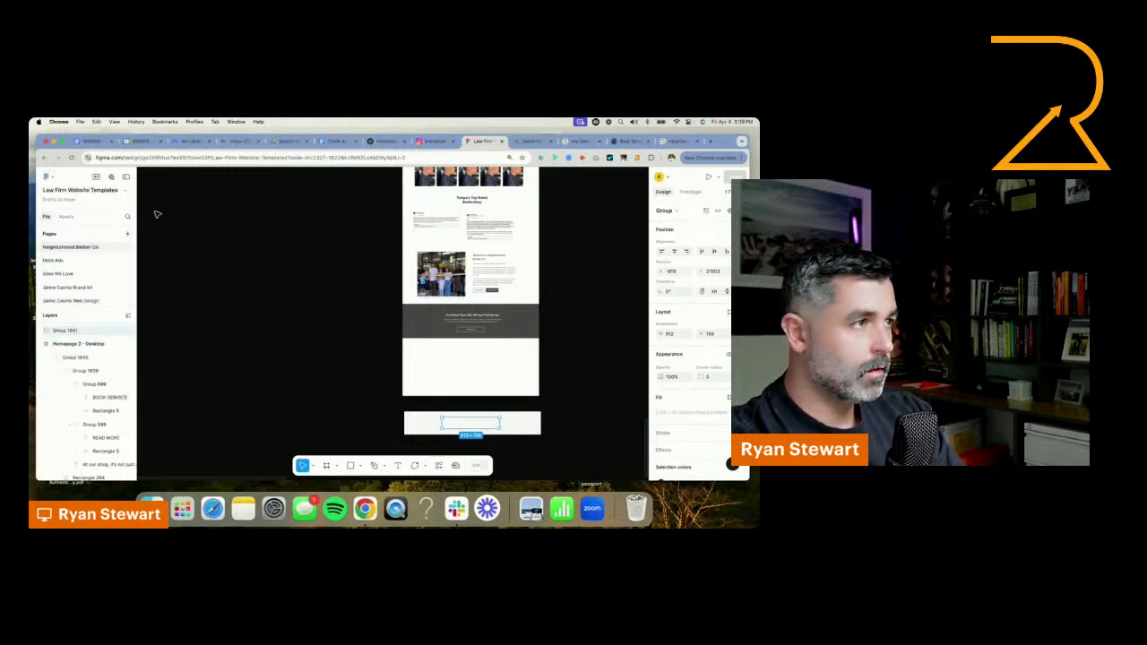
click(90, 261)
click(109, 276)
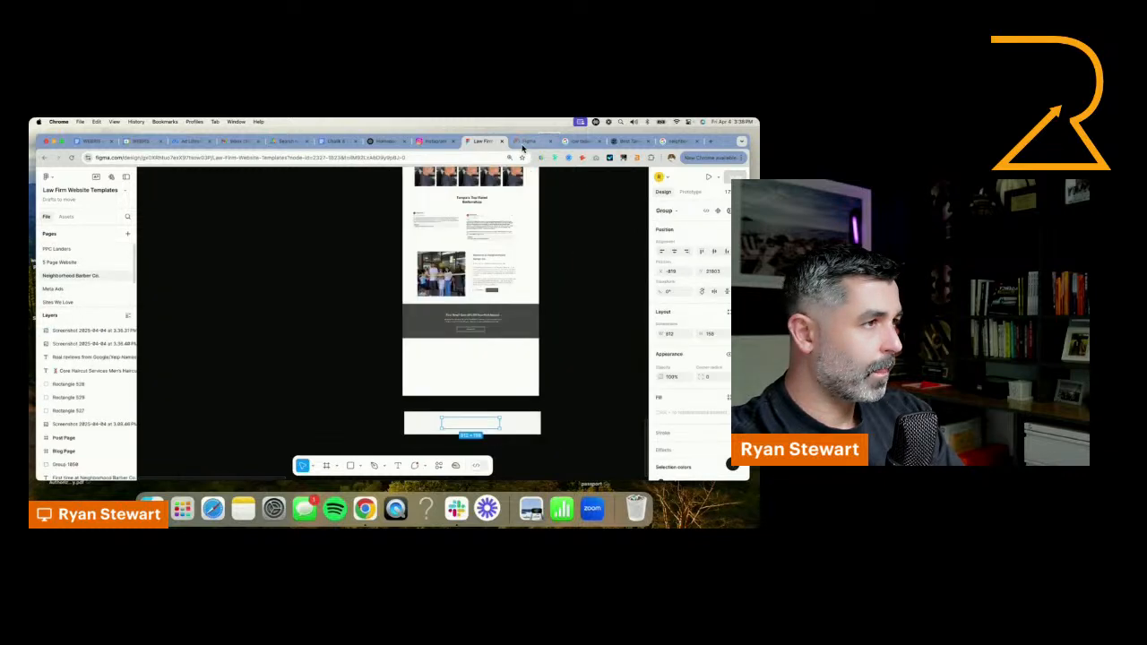
click(527, 142)
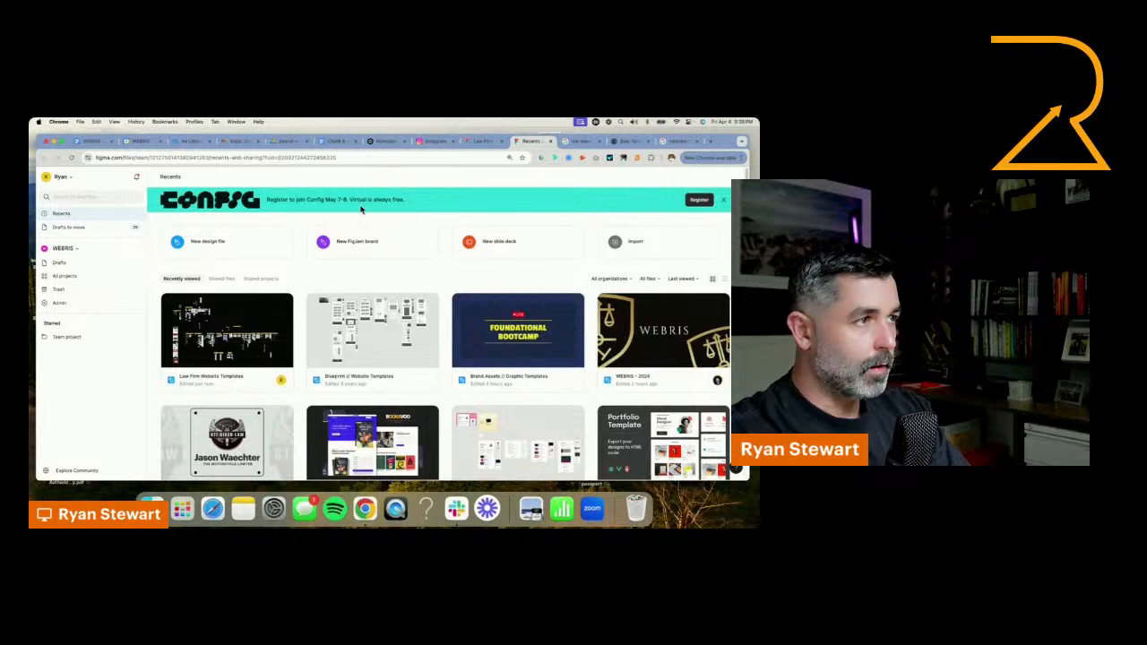
Check the page list of the Law Firm Website Templates file and look through the recent files in the Figma file browser
click(478, 143)
scroll(353, 296, up, 1)
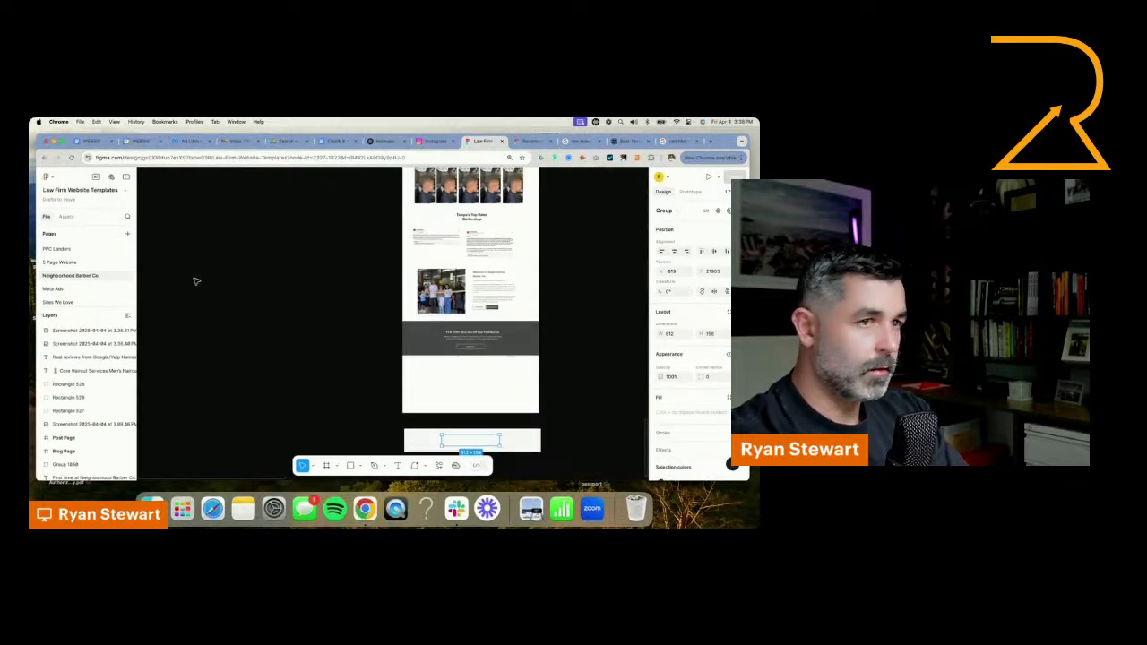
scroll(76, 268, down, 1)
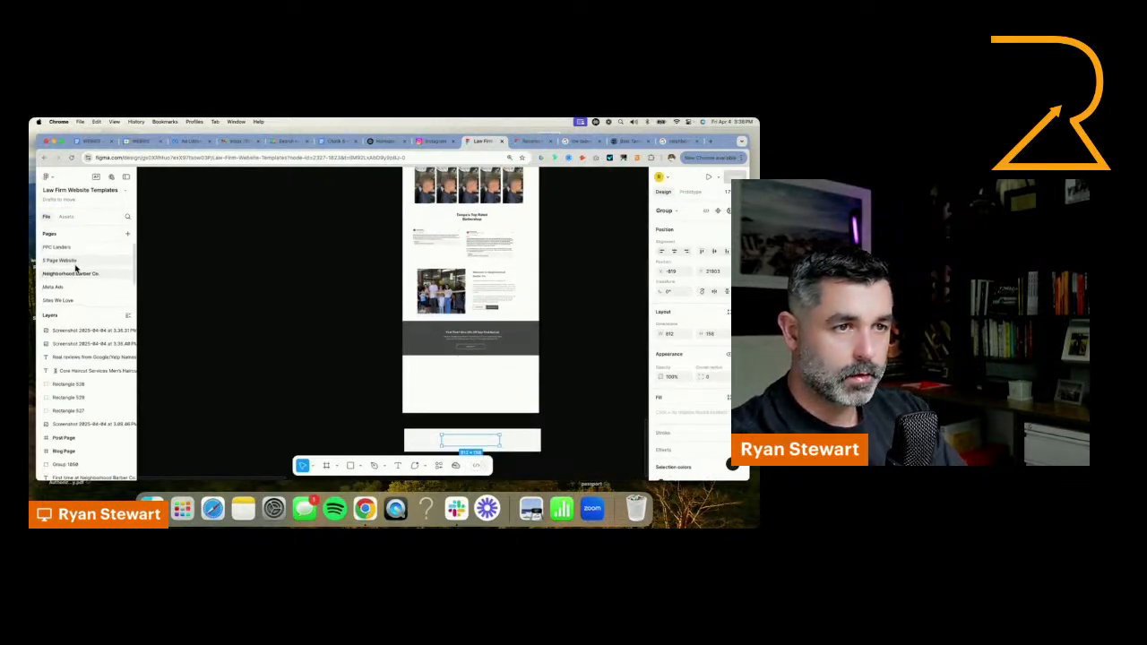
scroll(76, 268, down, 1)
scroll(76, 267, up, 1)
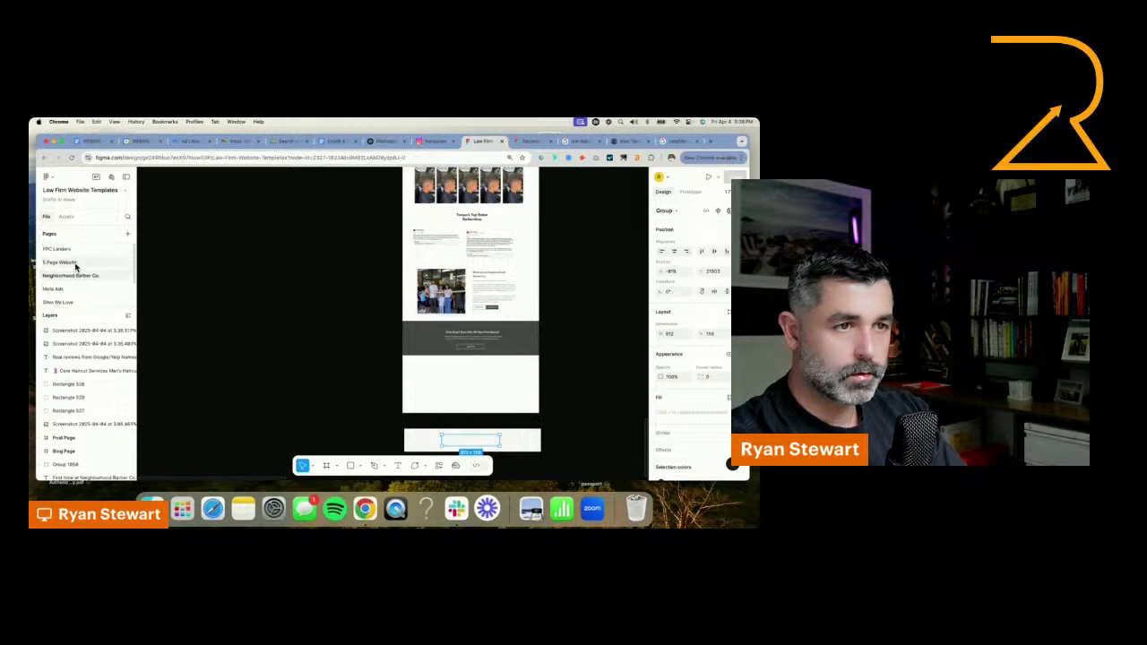
click(537, 144)
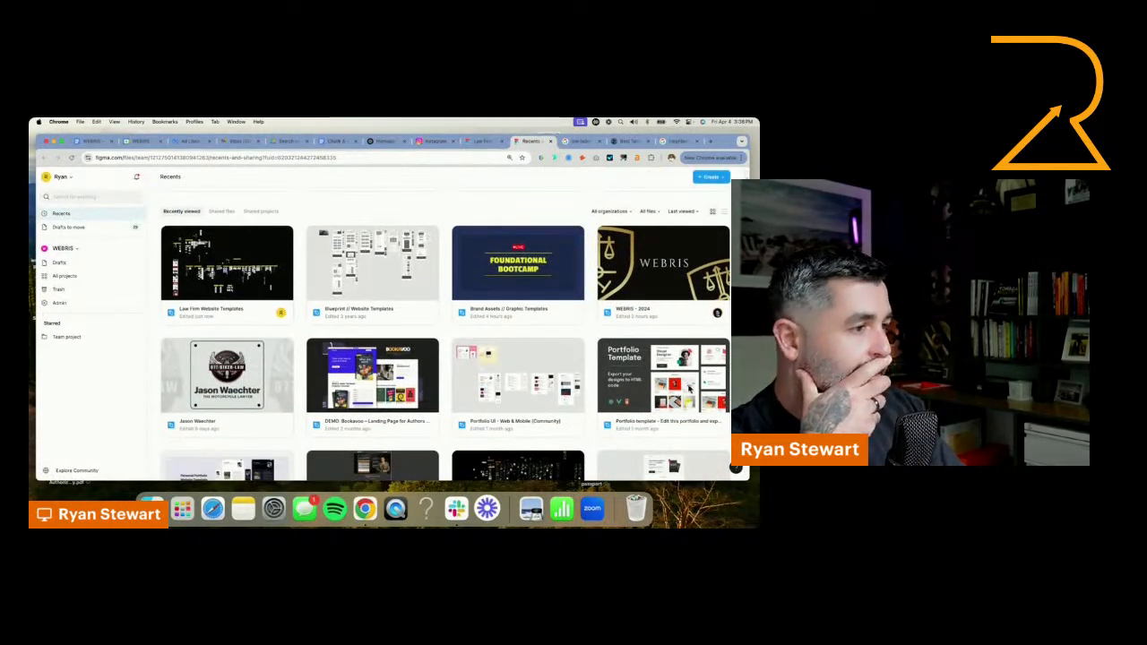
scroll(688, 385, down, 5)
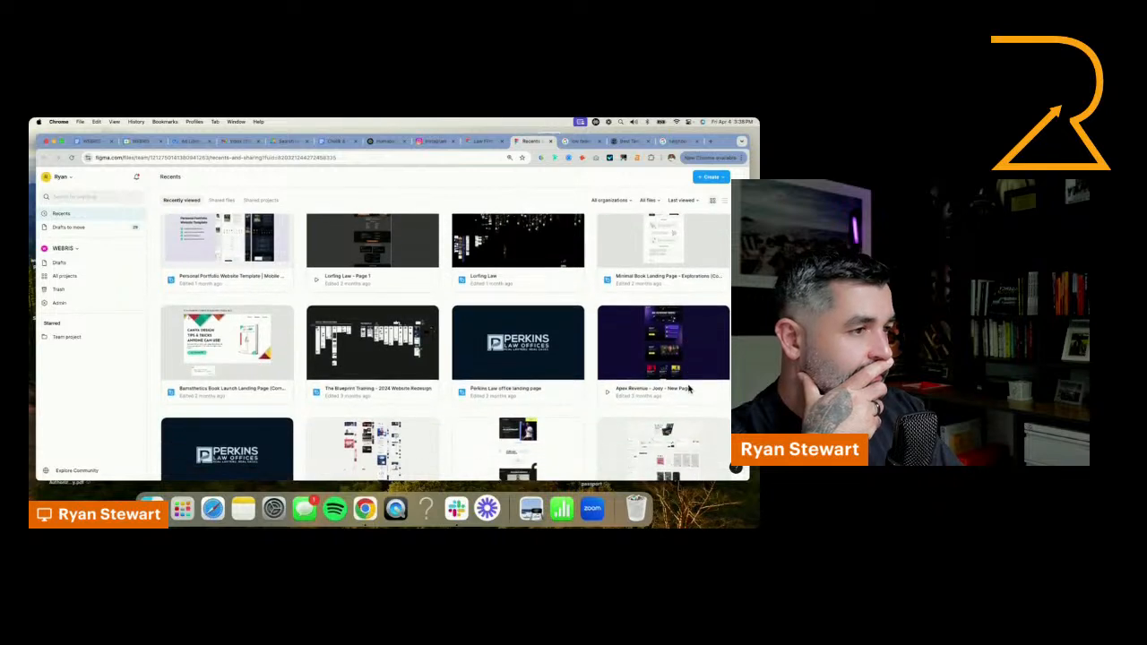
scroll(688, 387, down, 2)
scroll(688, 387, down, 5)
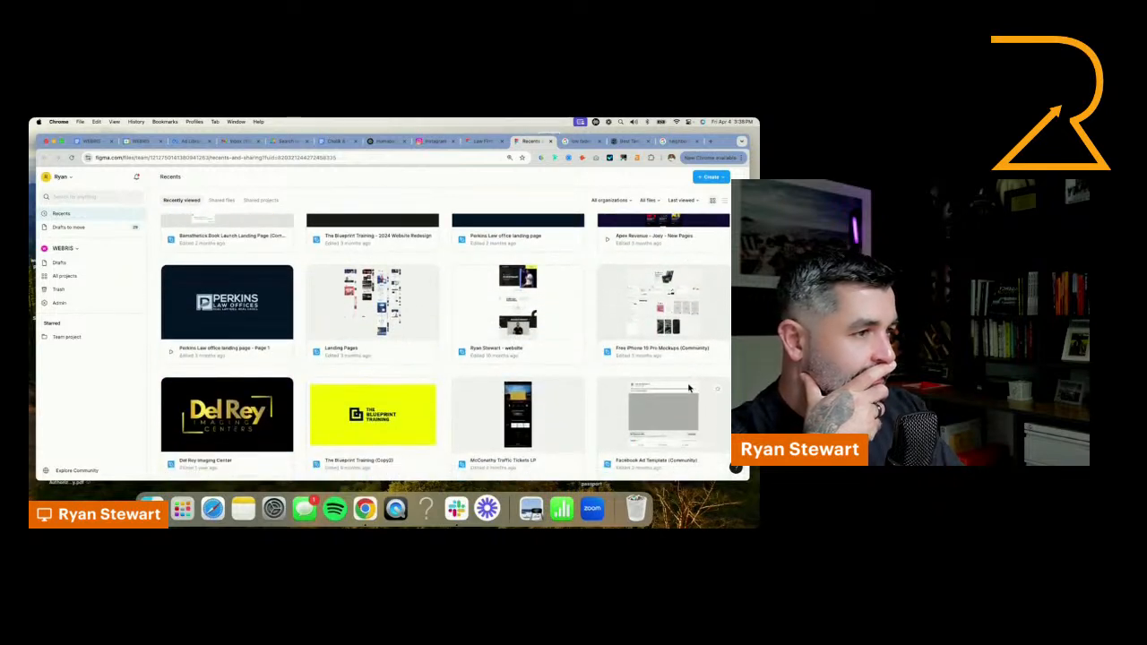
scroll(688, 387, down, 2)
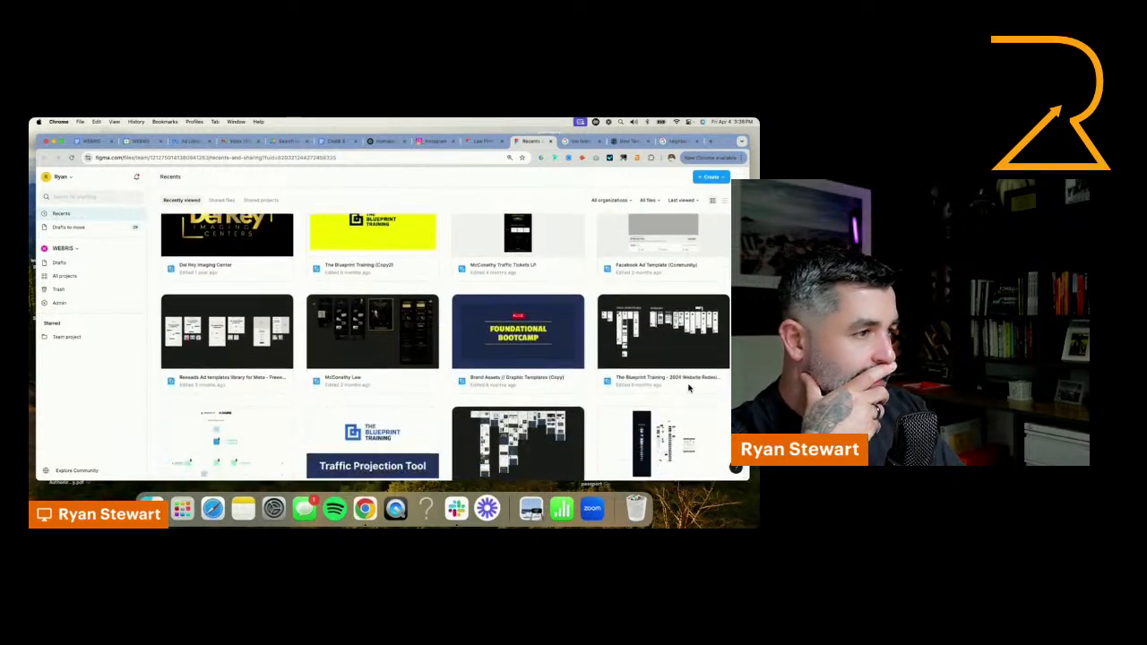
scroll(715, 349, down, 3)
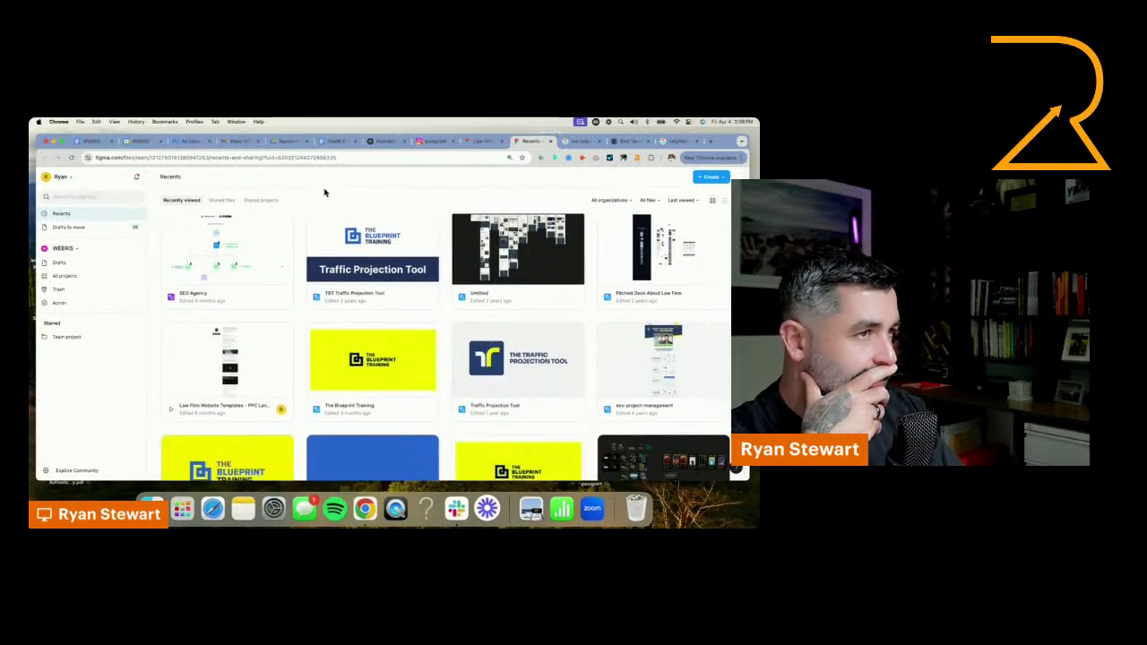
Open the WEBRIS - 2024 design file in place of the file browser by looking up "webris" in the browser's address suggestions
click(348, 160)
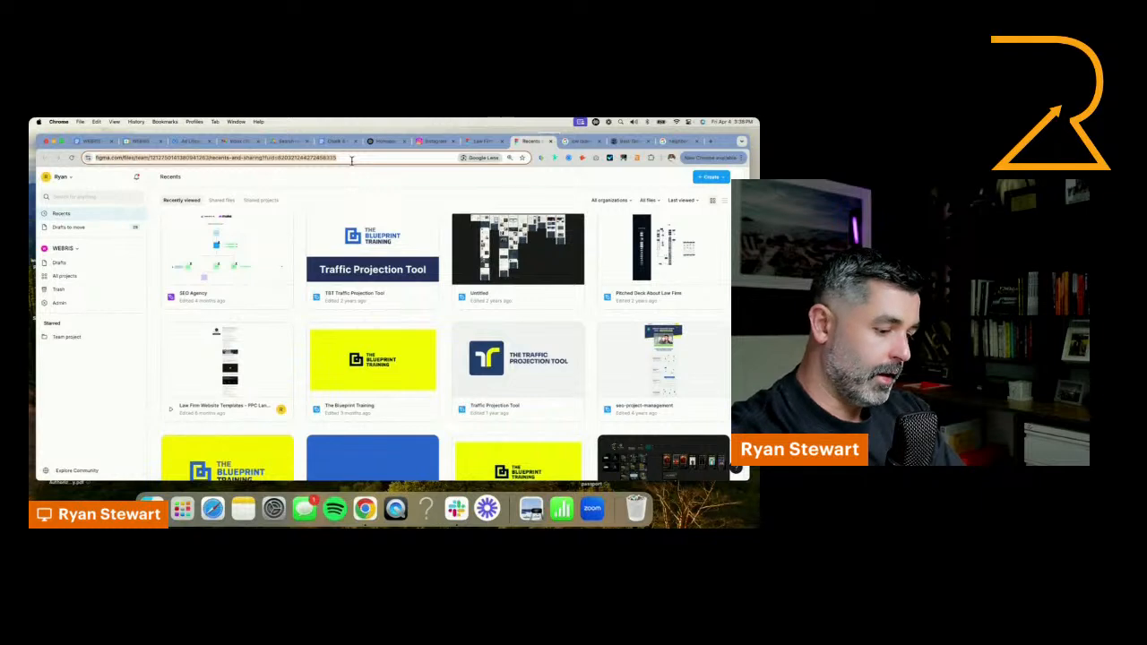
text(webris)
click(235, 189)
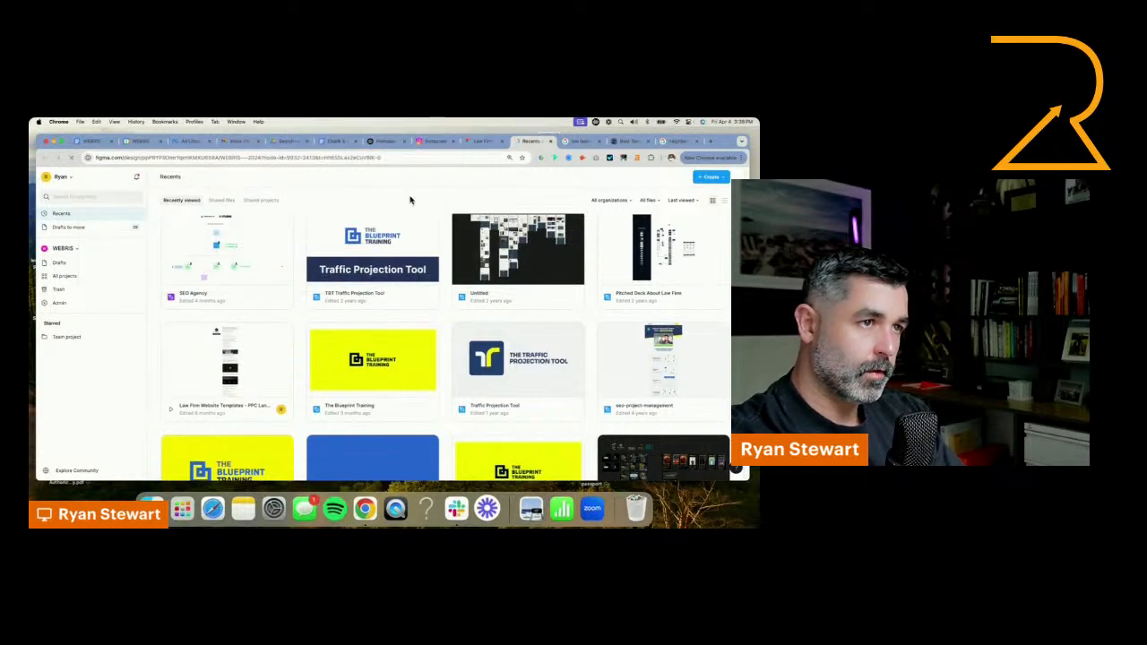
Close the three browser tabs that follow the WEBRIS - 2024 Figma tab
click(599, 142)
click(600, 143)
click(600, 143)
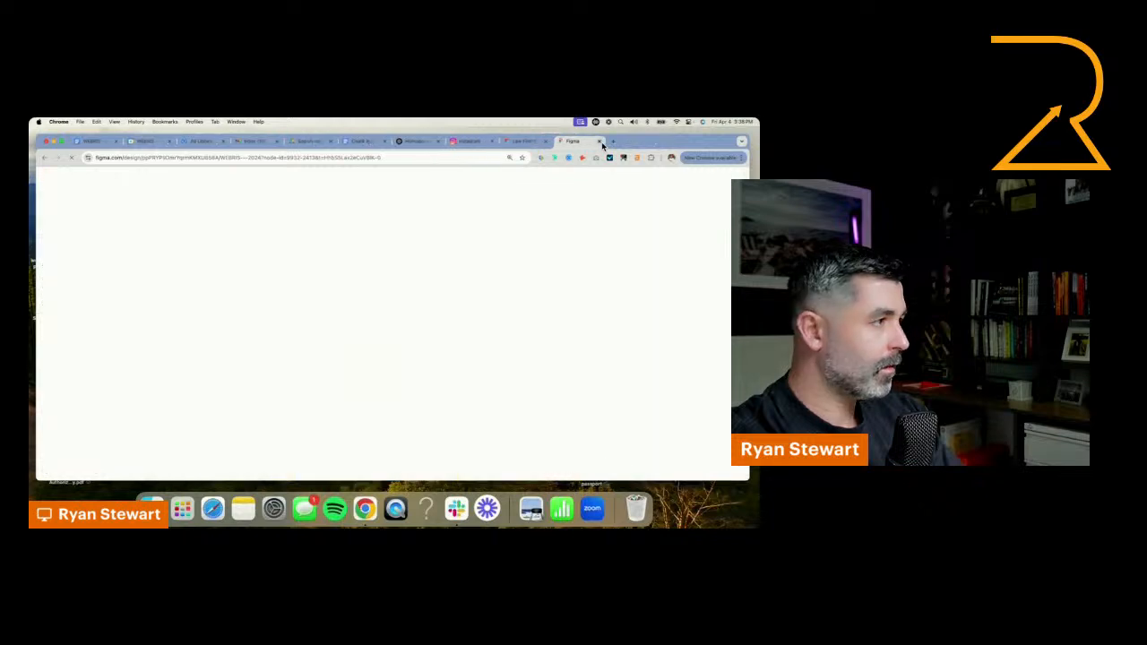
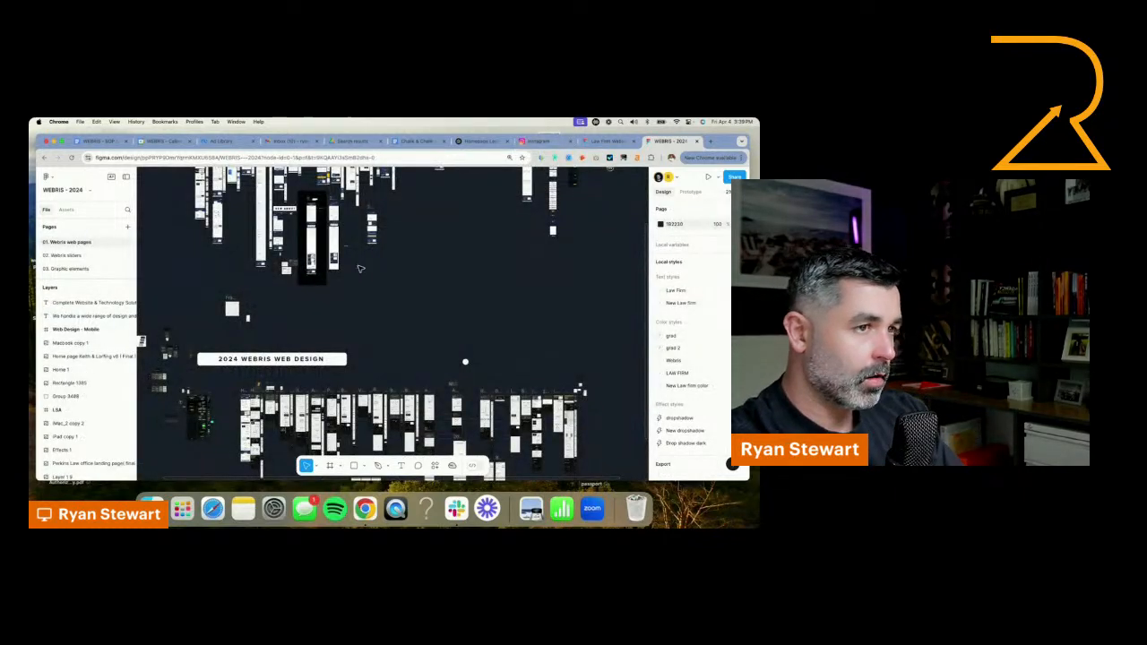
Find the Office Hours block with its map among the WEBRIS web page designs and copy it
scroll(439, 328, down, 5)
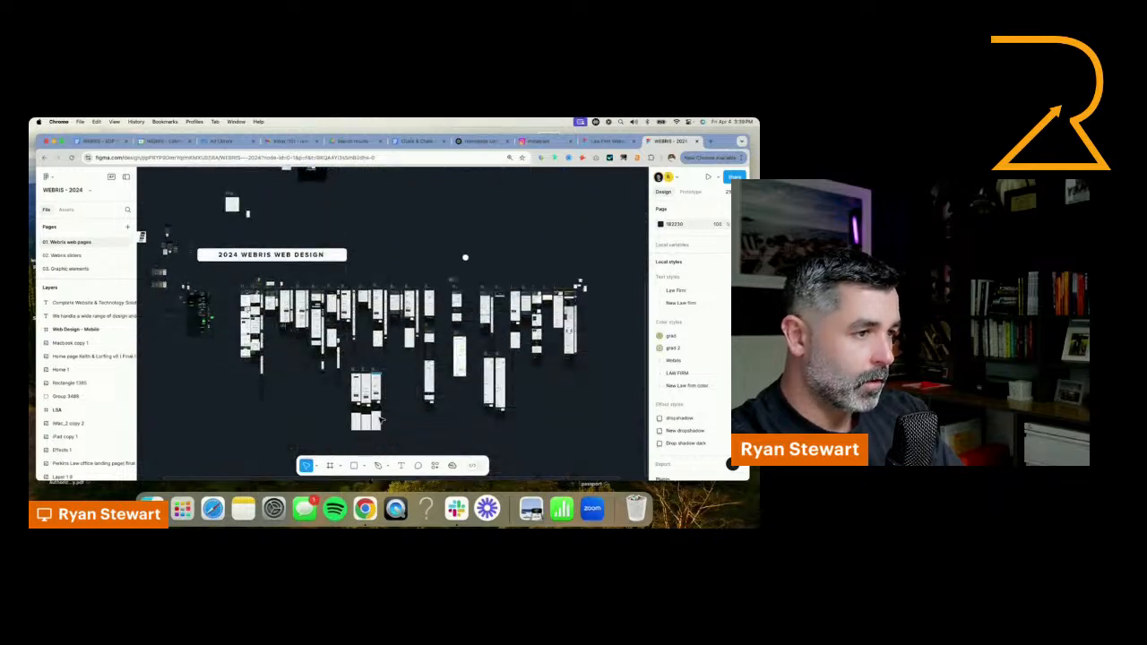
scroll(293, 335, up, 10)
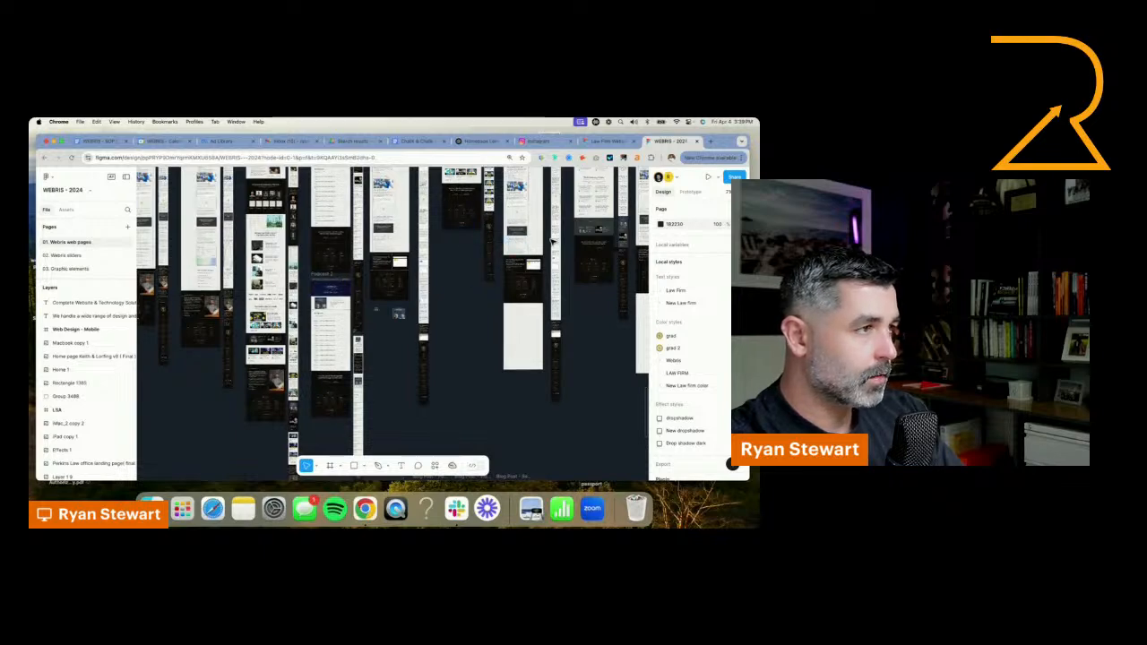
scroll(552, 241, up, 3)
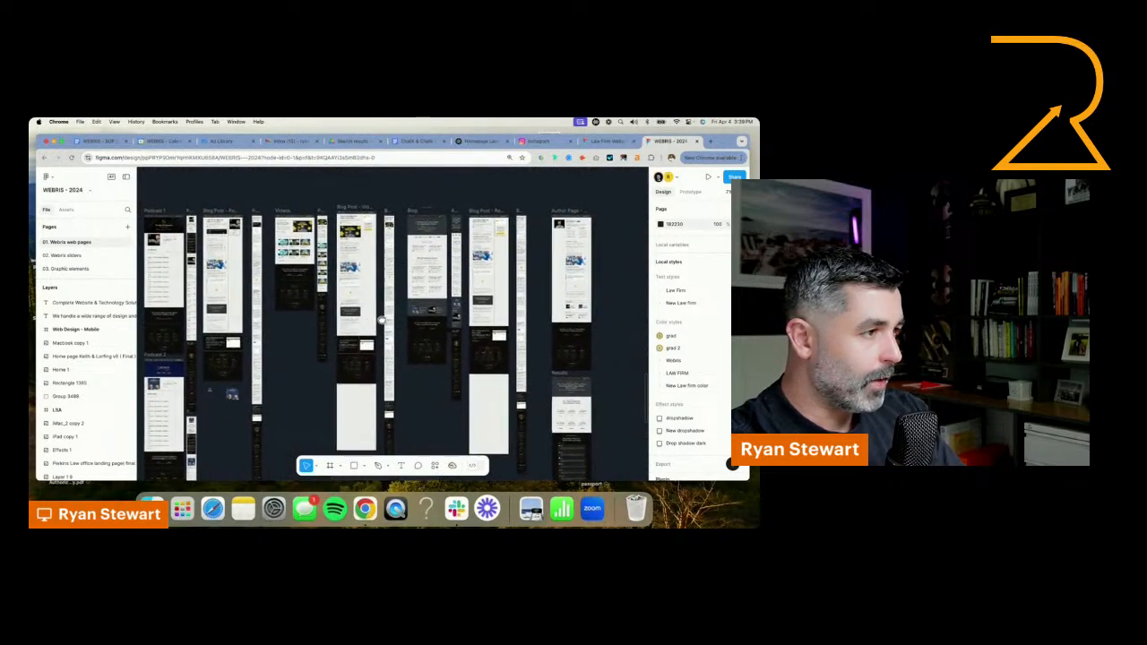
scroll(381, 318, down, 5)
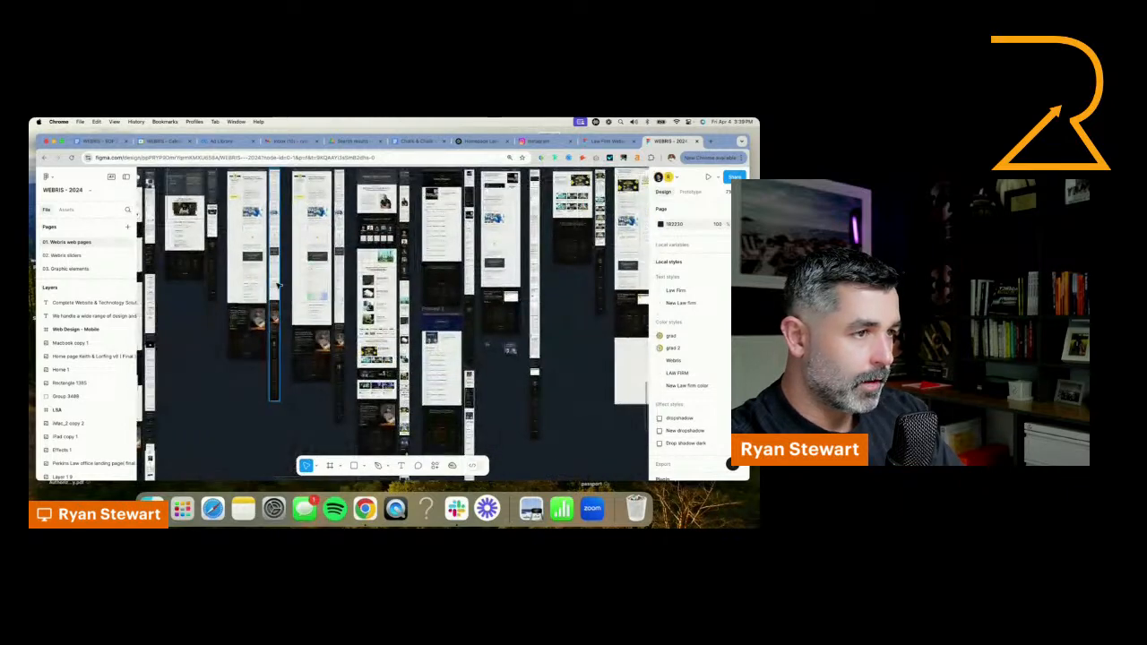
scroll(278, 285, up, 10)
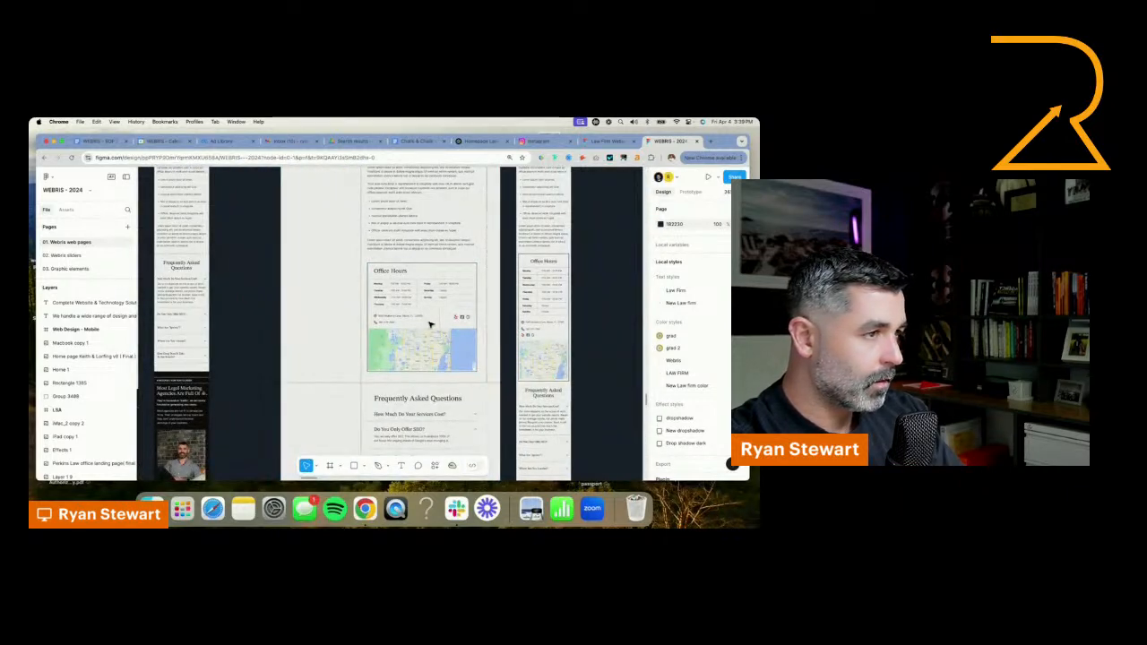
click(465, 344)
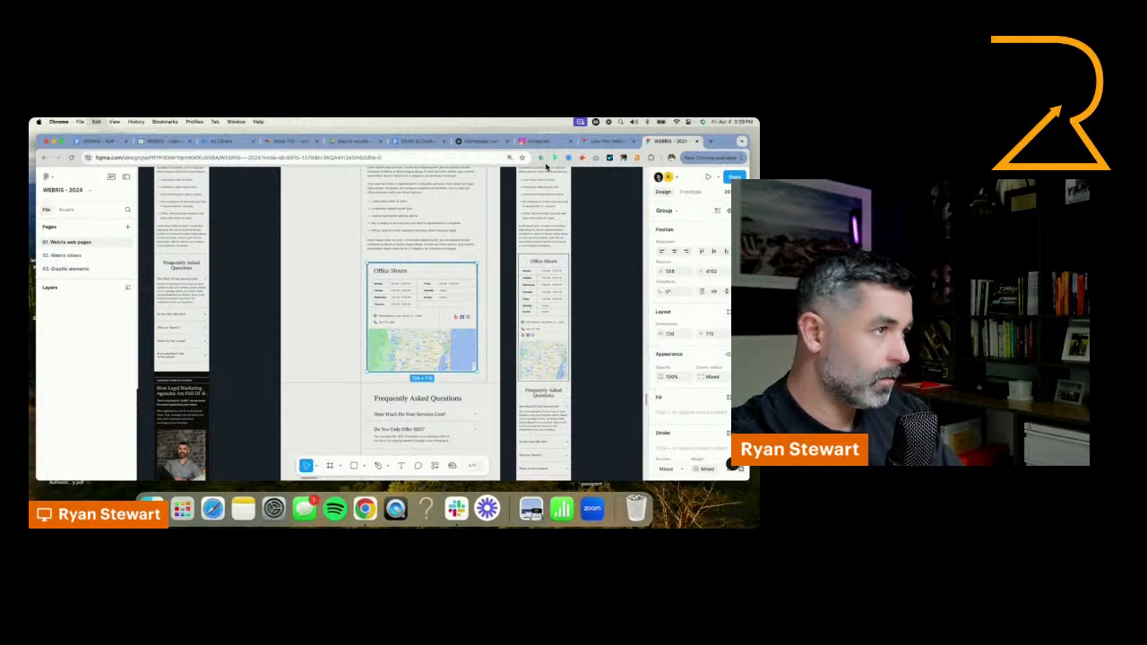
Paste the office hours block into the Neighborhood Barber Co. homepage in the Law Firm Website Templates file, below the dark 25% off banner
click(591, 142)
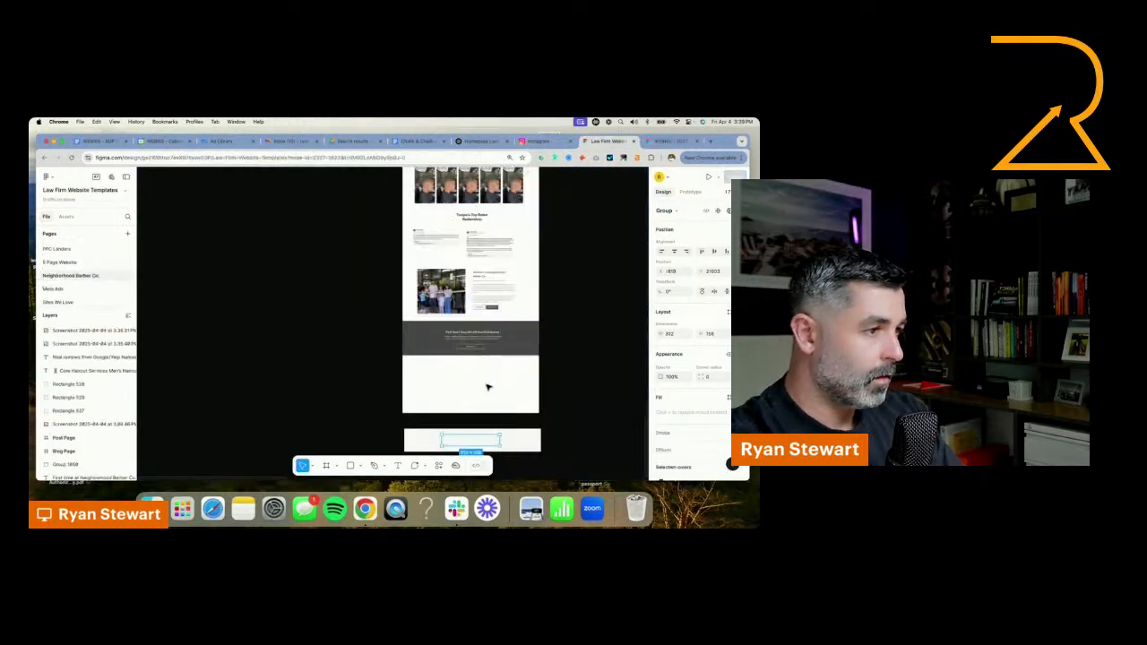
key(super+v)
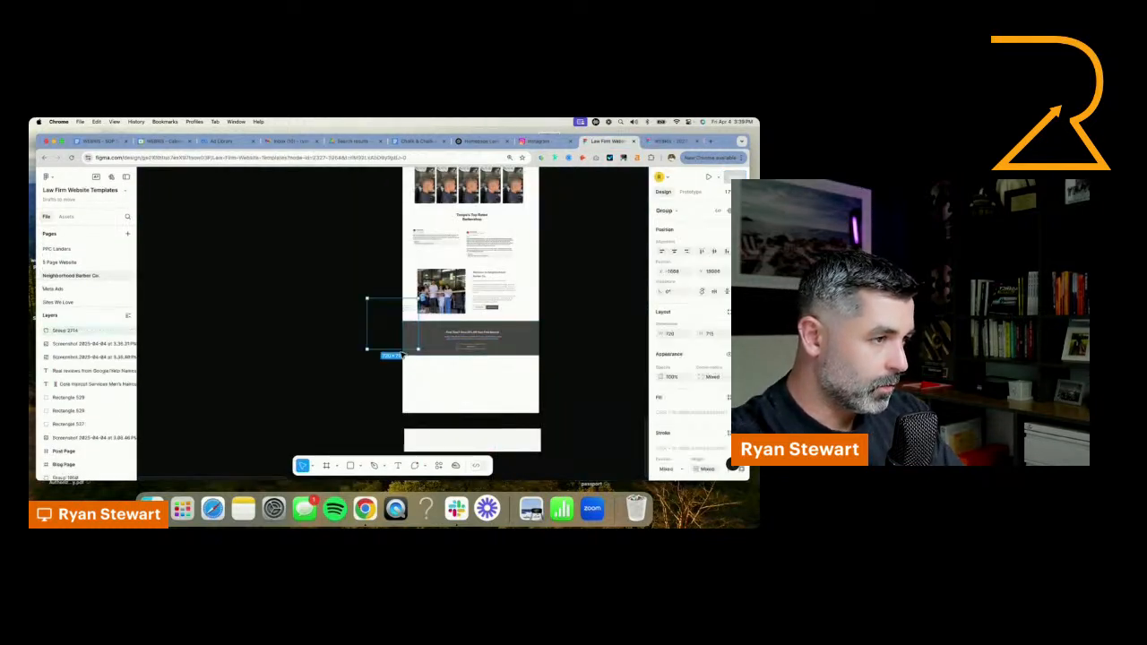
drag(393, 337, 439, 396)
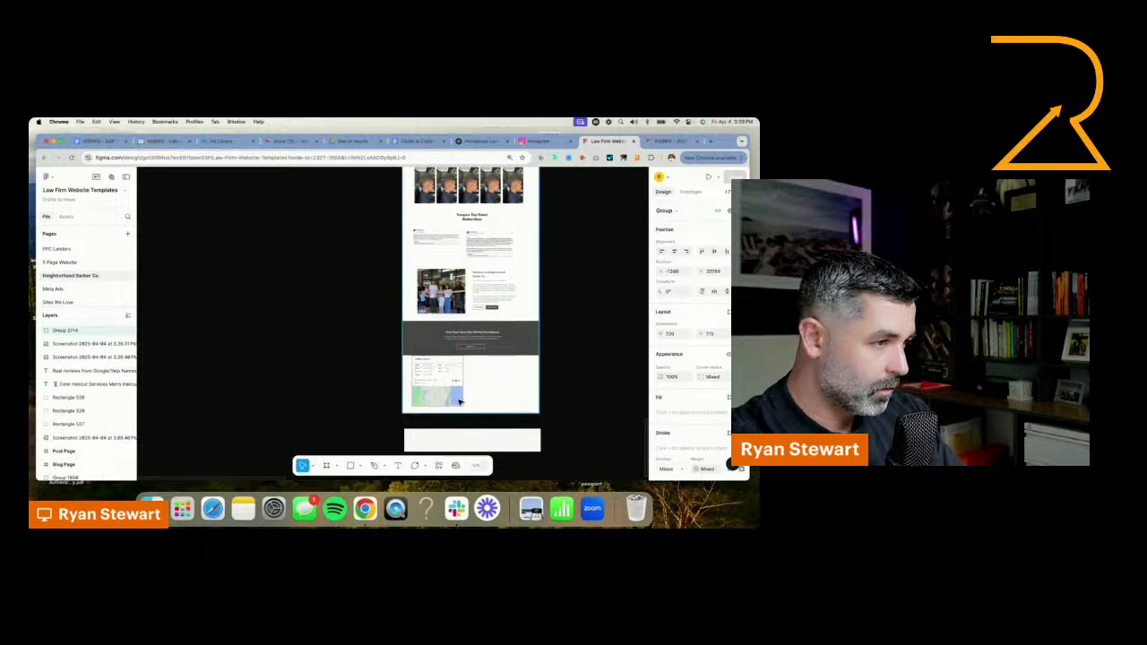
Move the map out of the Office Hours card to its right side and enlarge it to nearly the card's height
scroll(461, 403, up, 5)
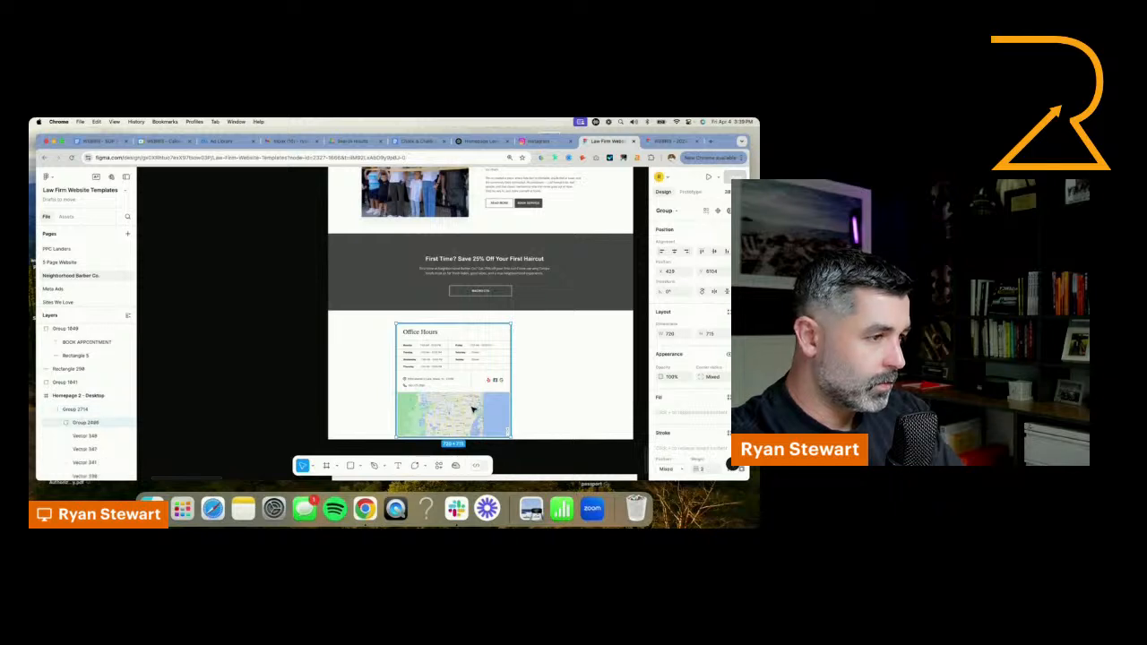
double_click(469, 411)
drag(469, 411, 444, 385)
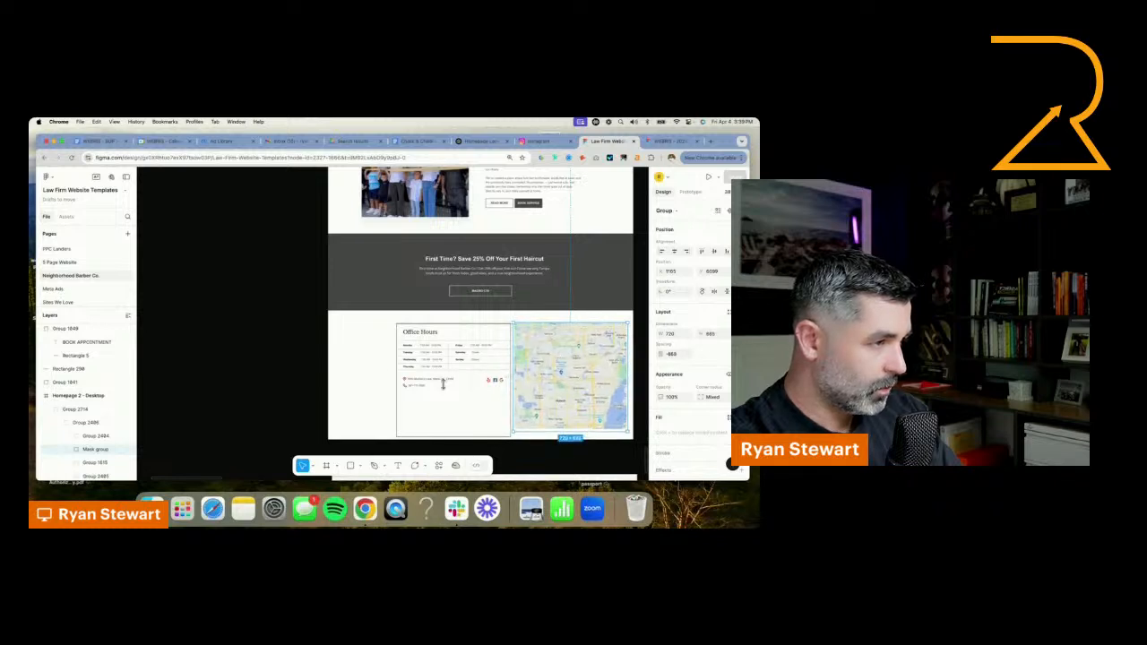
click(548, 377)
Move the contact details, divider and social icons down to the bottom of the Office Hours card
scroll(488, 386, up, 5)
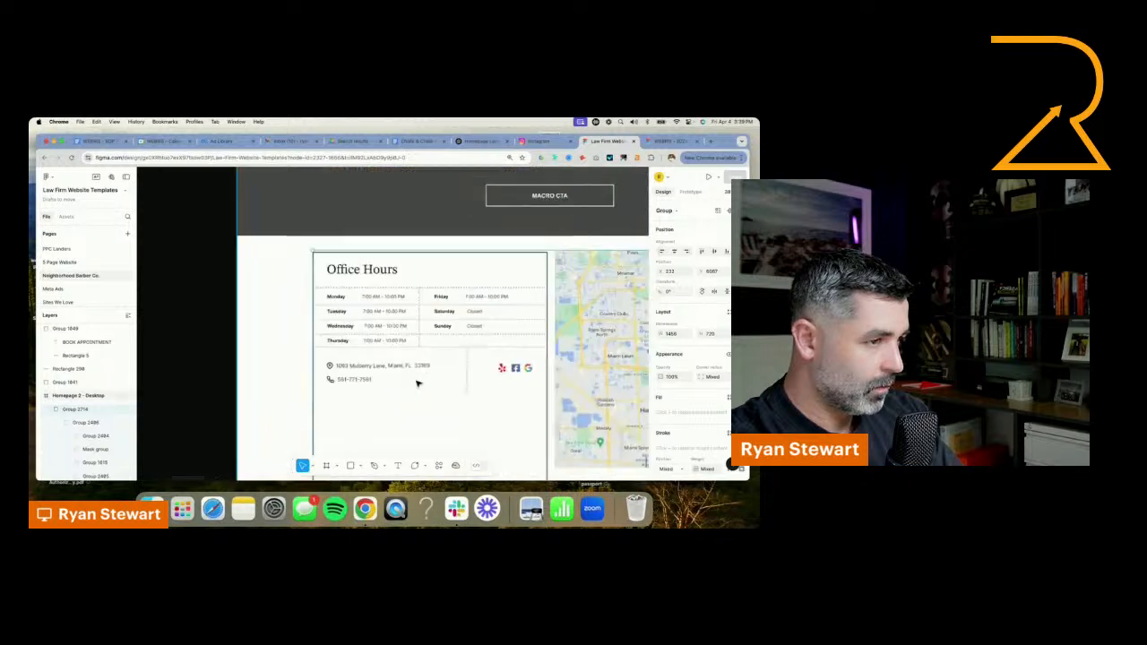
click(389, 367)
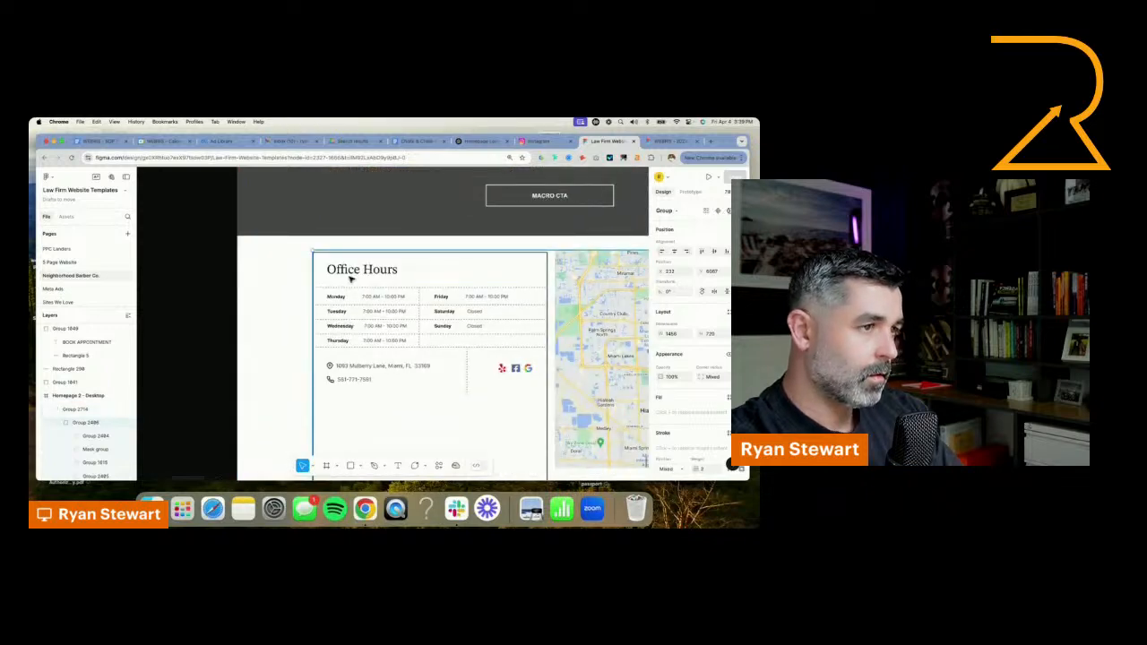
click(350, 372)
shift+click(512, 369)
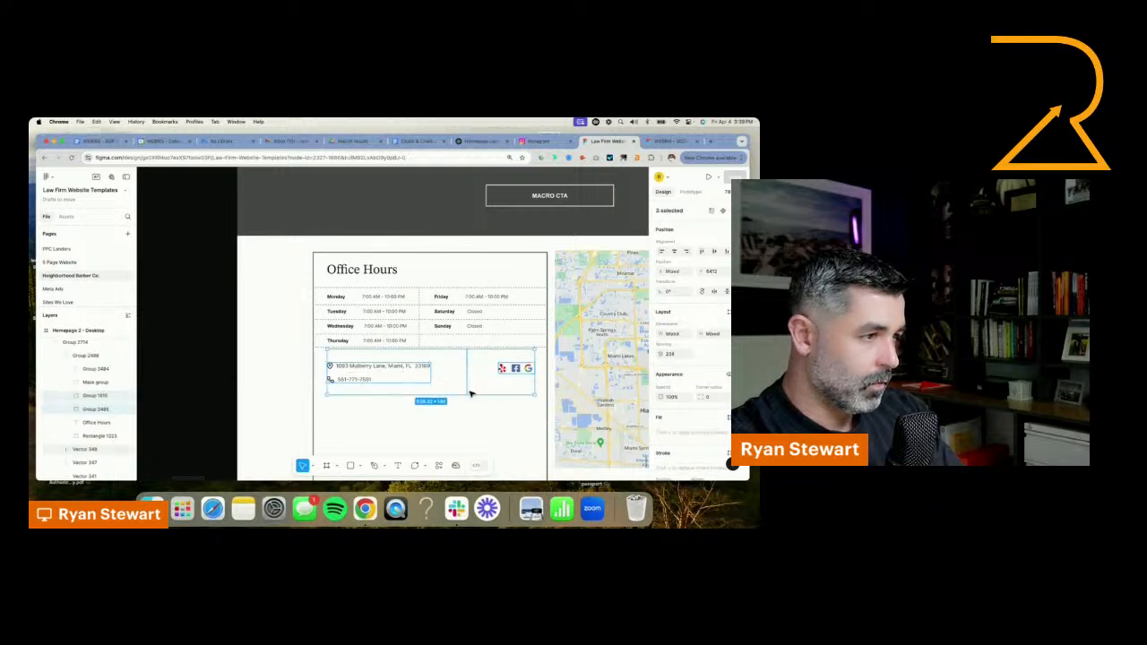
mouse_move(509, 369)
mouse_down()
mouse_move(505, 461)
mouse_move(504, 374)
mouse_up()
Move the Friday, Saturday and Sunday hours into the first column, directly below Thursday
click(451, 233)
double_click(450, 232)
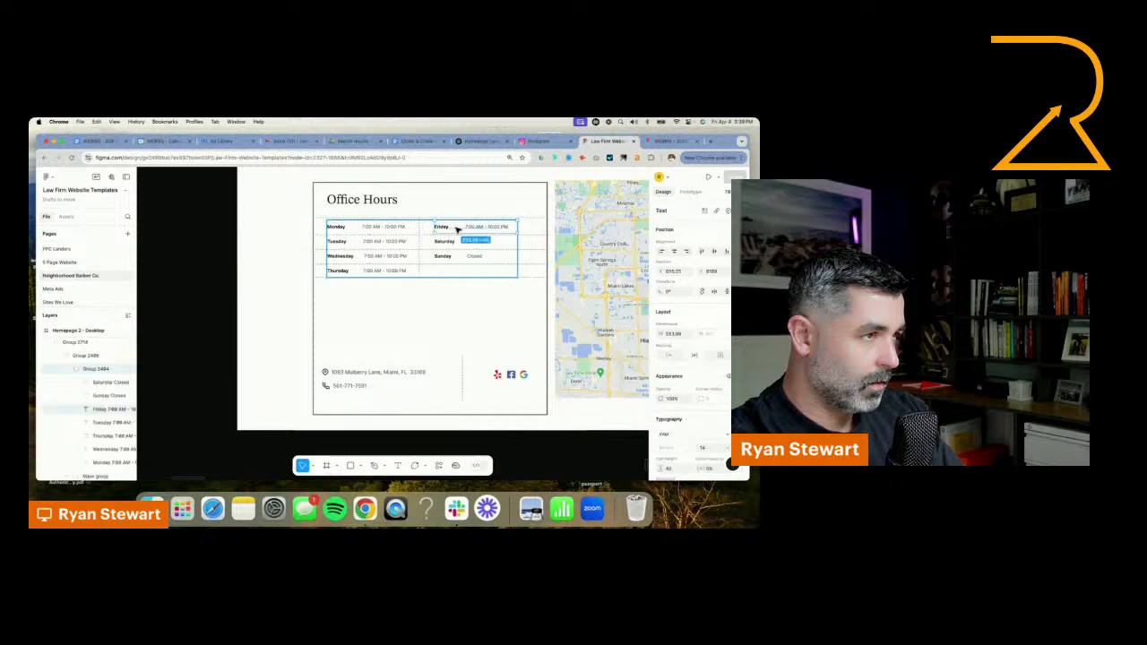
shift+click(446, 242)
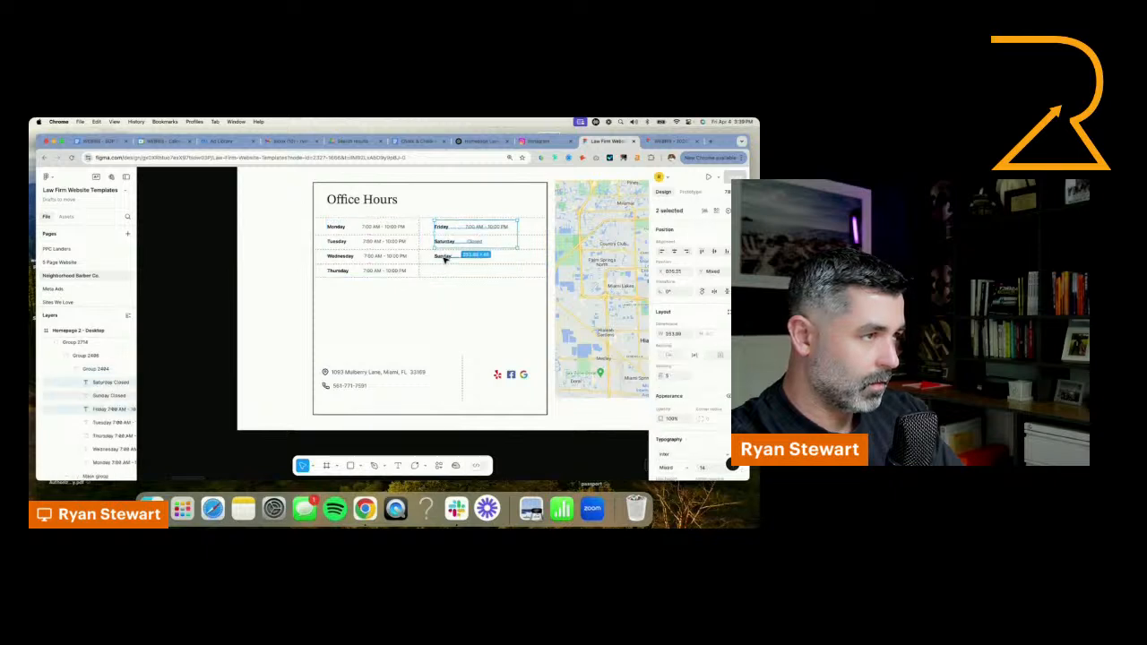
shift+click(445, 257)
drag(444, 244, 341, 305)
Bring the footer text group in front of the light footer rectangle and attach both to the bottom of the homepage
scroll(515, 309, down, 5)
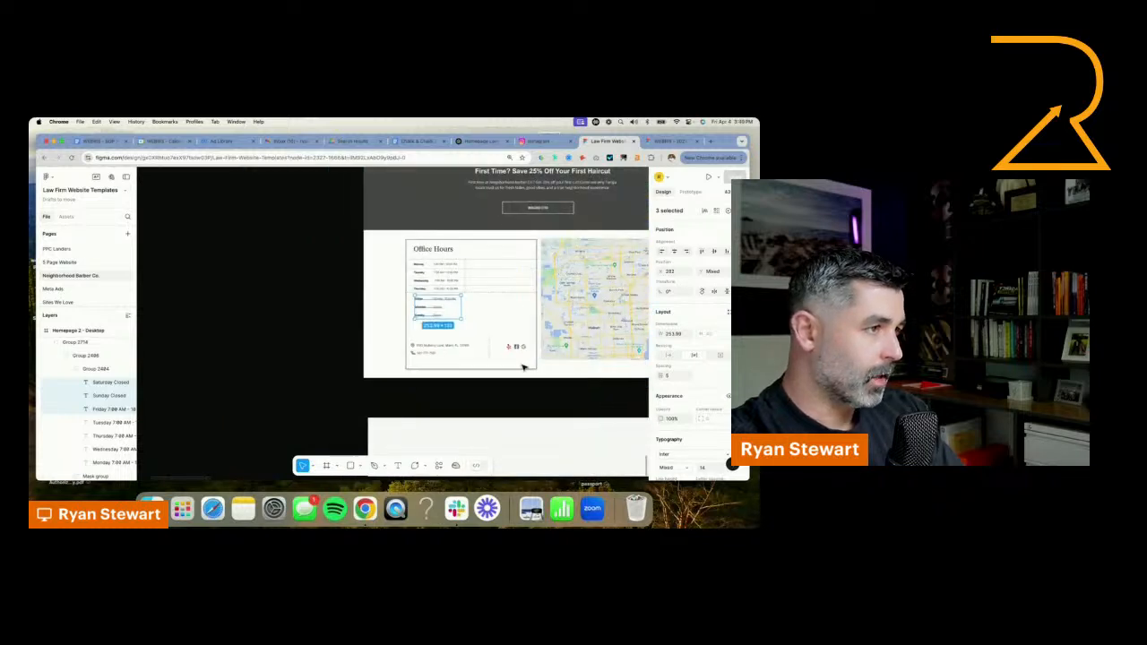
scroll(502, 394, down, 5)
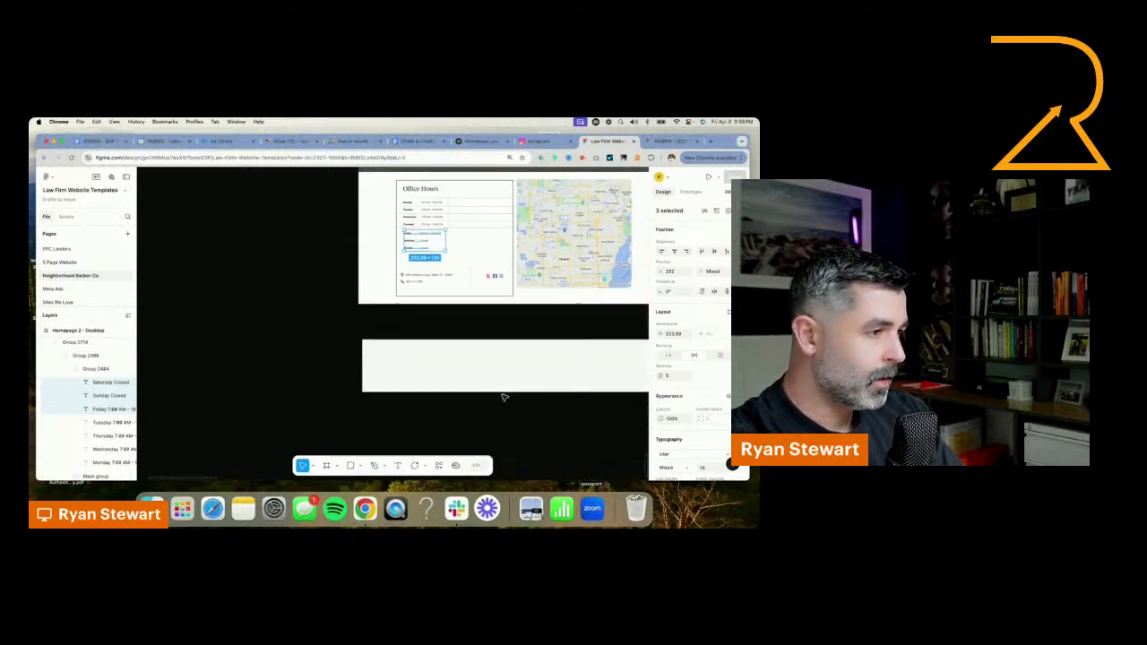
click(519, 334)
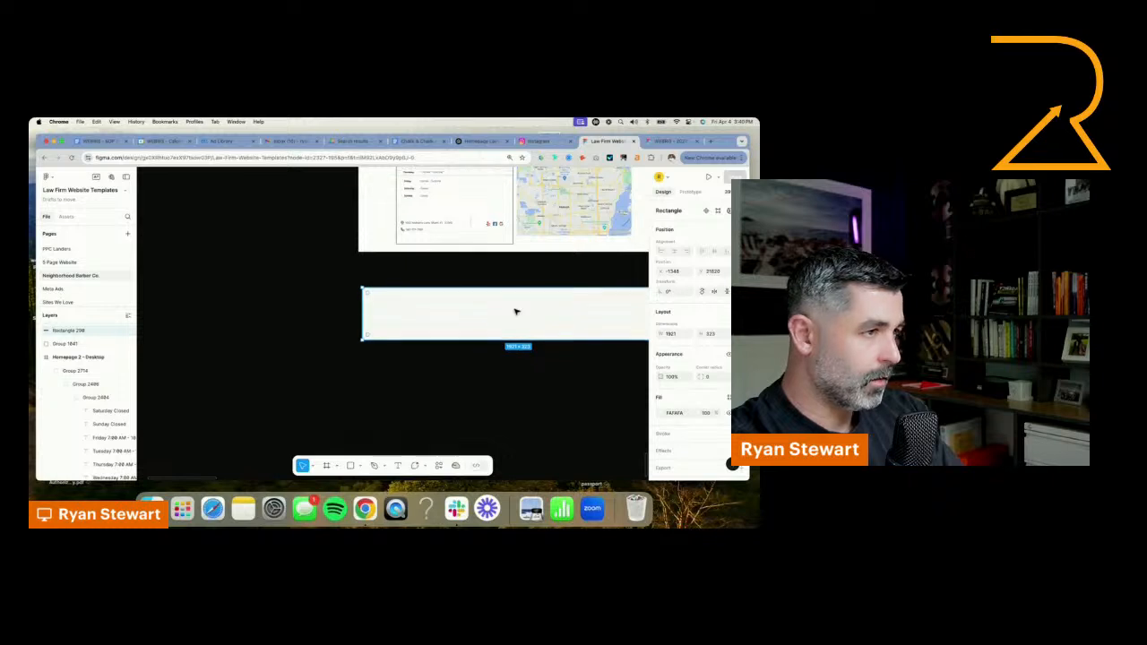
drag(77, 344, 72, 331)
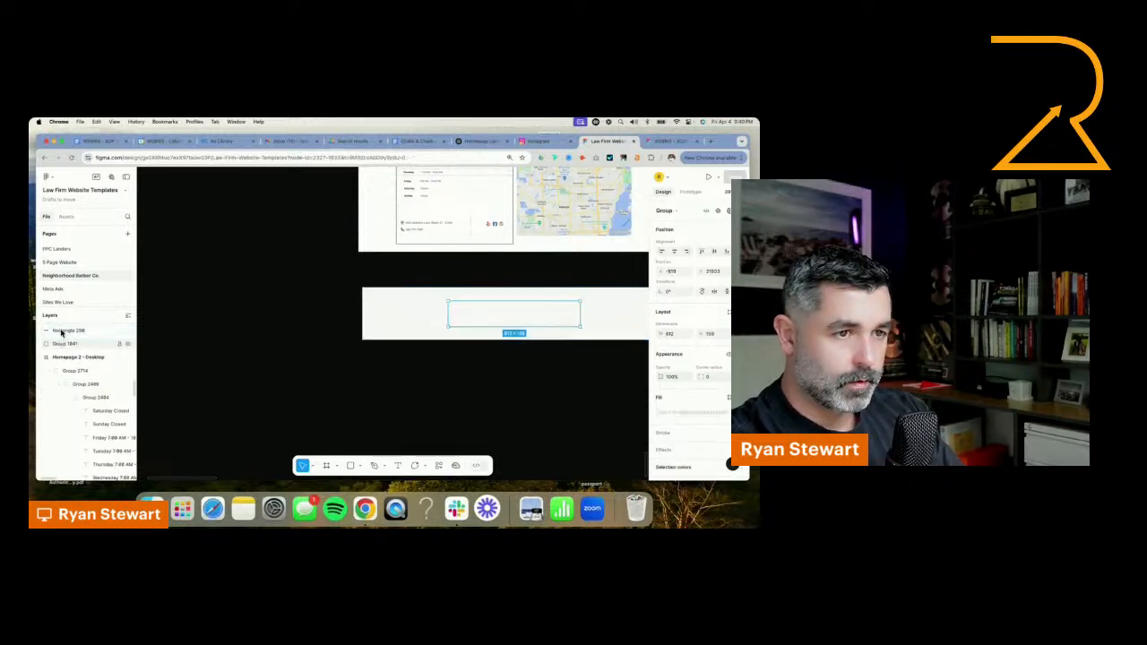
shift+click(608, 315)
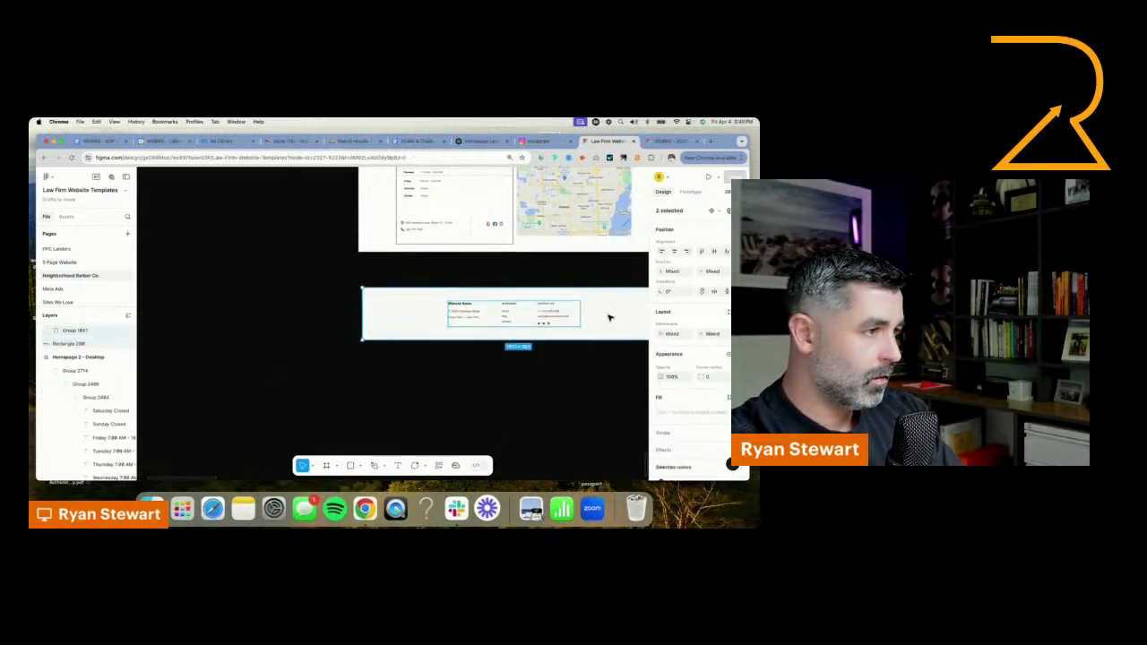
drag(608, 315, 604, 289)
Replace the navigation text in the homepage header with "ABOUT SERVICES"
scroll(609, 309, down, 5)
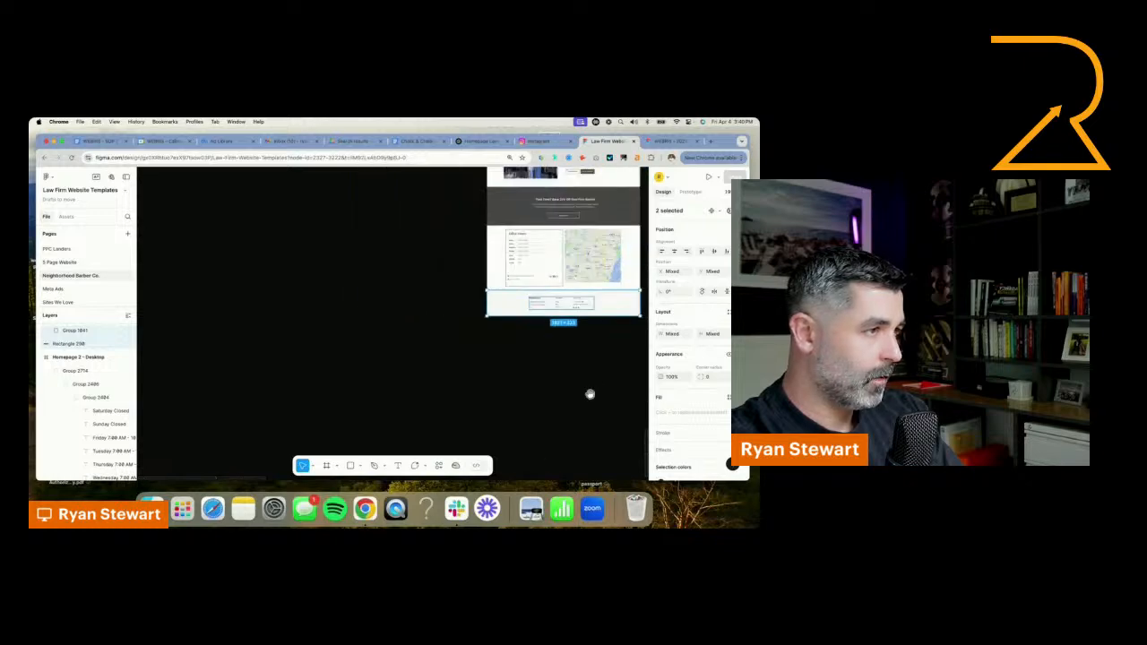
drag(619, 224, 464, 304)
drag(520, 192, 517, 297)
drag(508, 240, 489, 385)
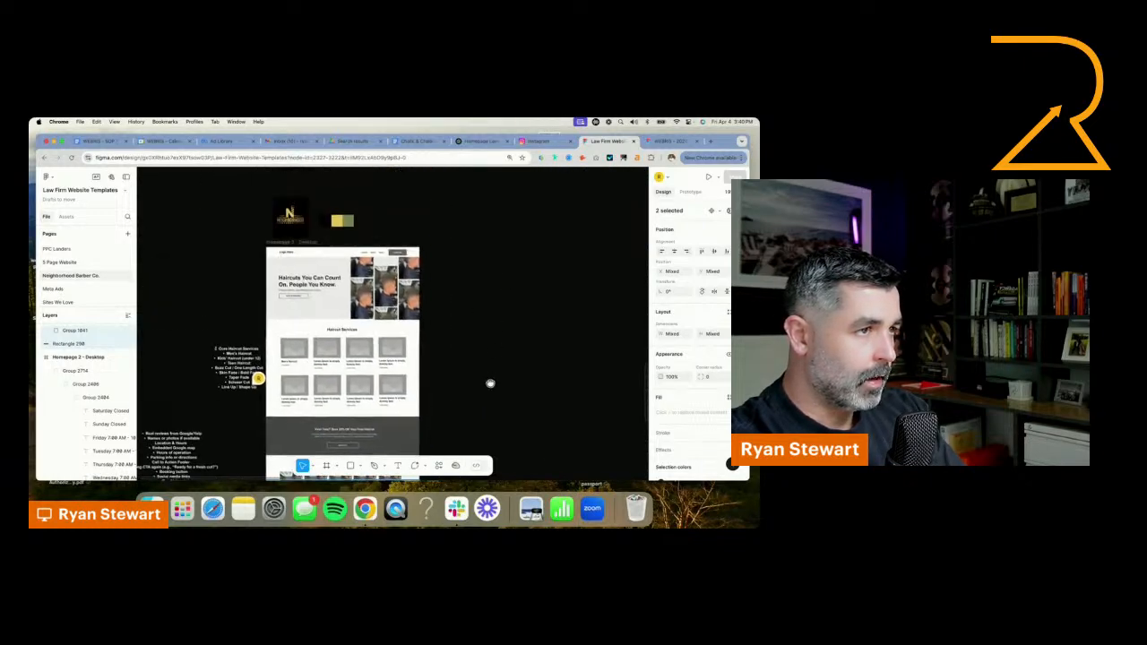
scroll(411, 255, up, 5)
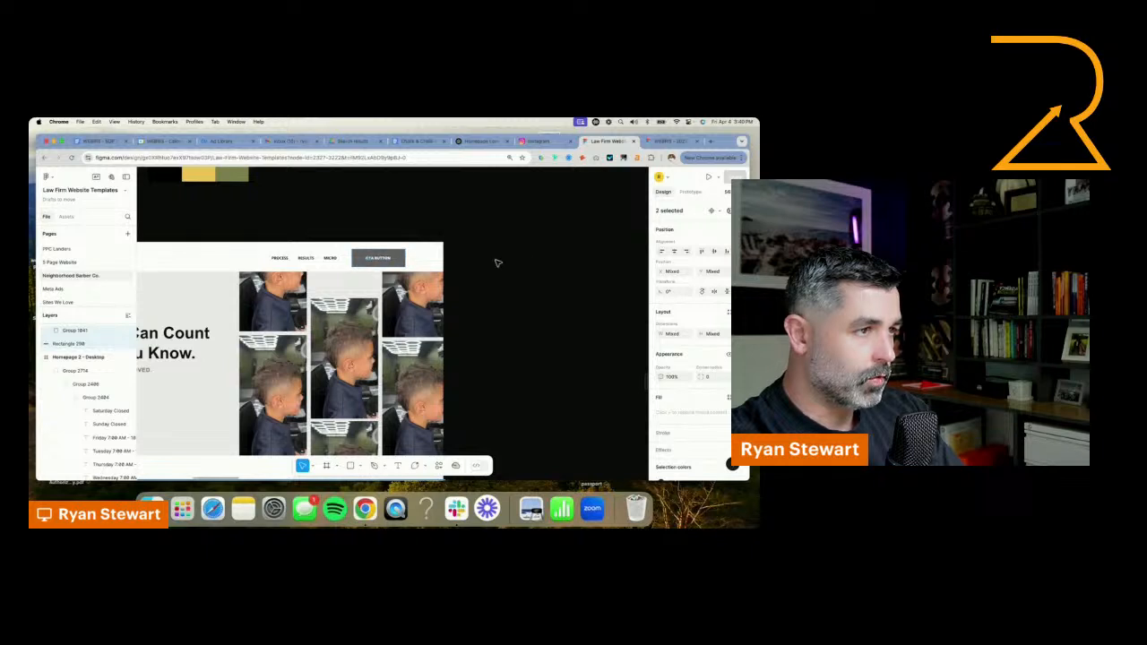
drag(482, 274, 568, 263)
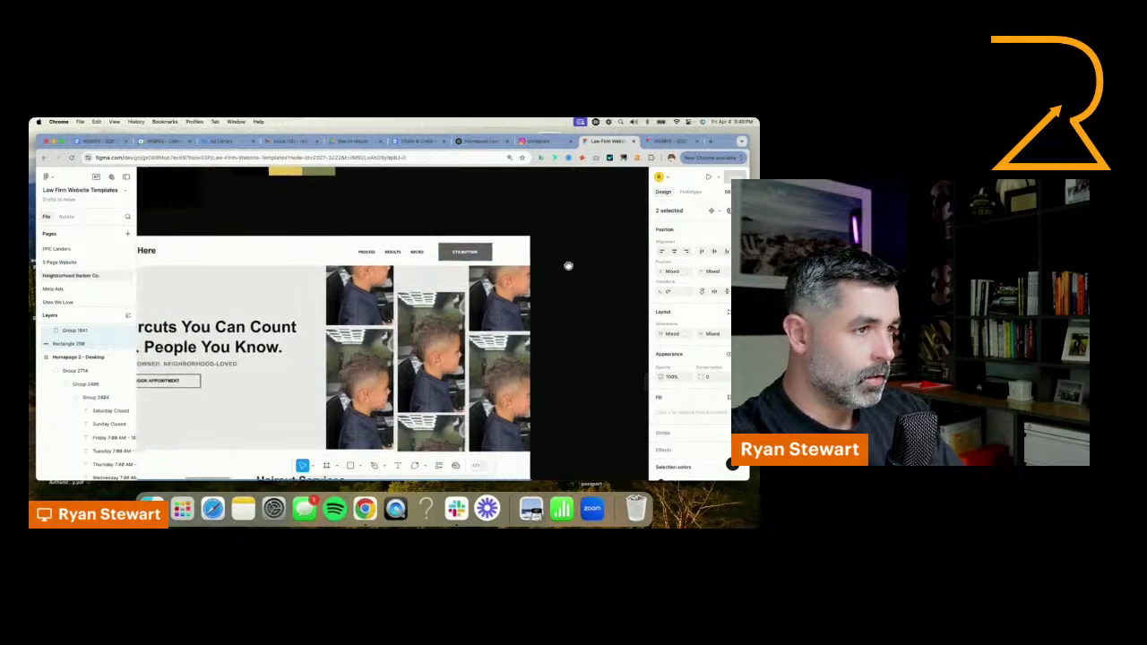
click(390, 252)
double_click(389, 252)
key(BackSpace)
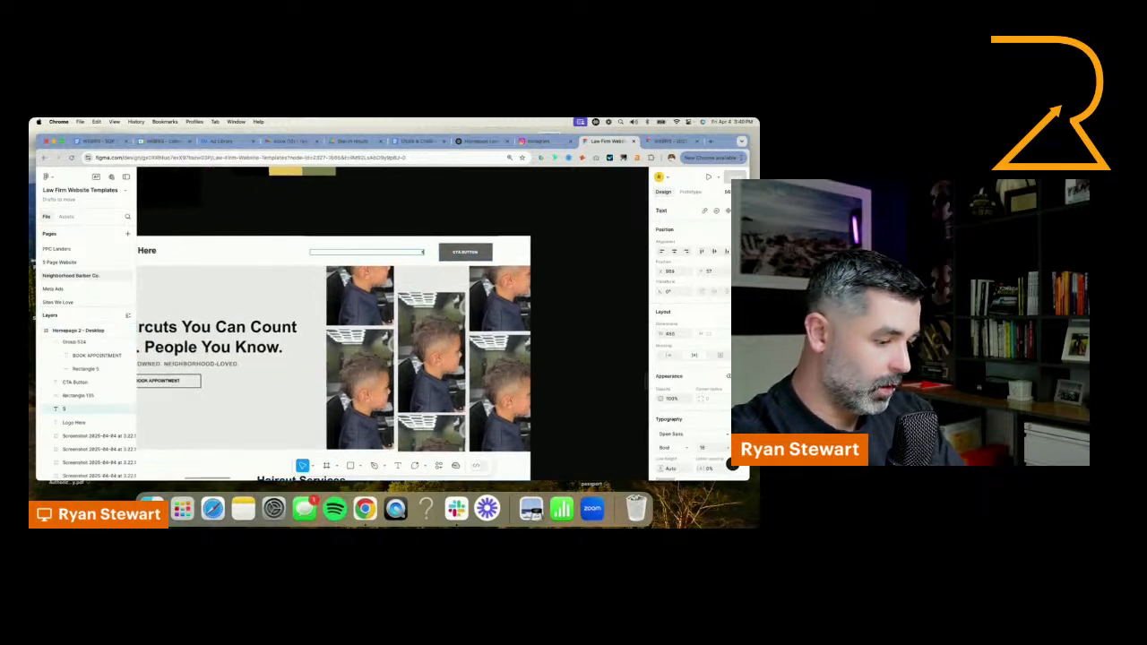
text(ABOUT)
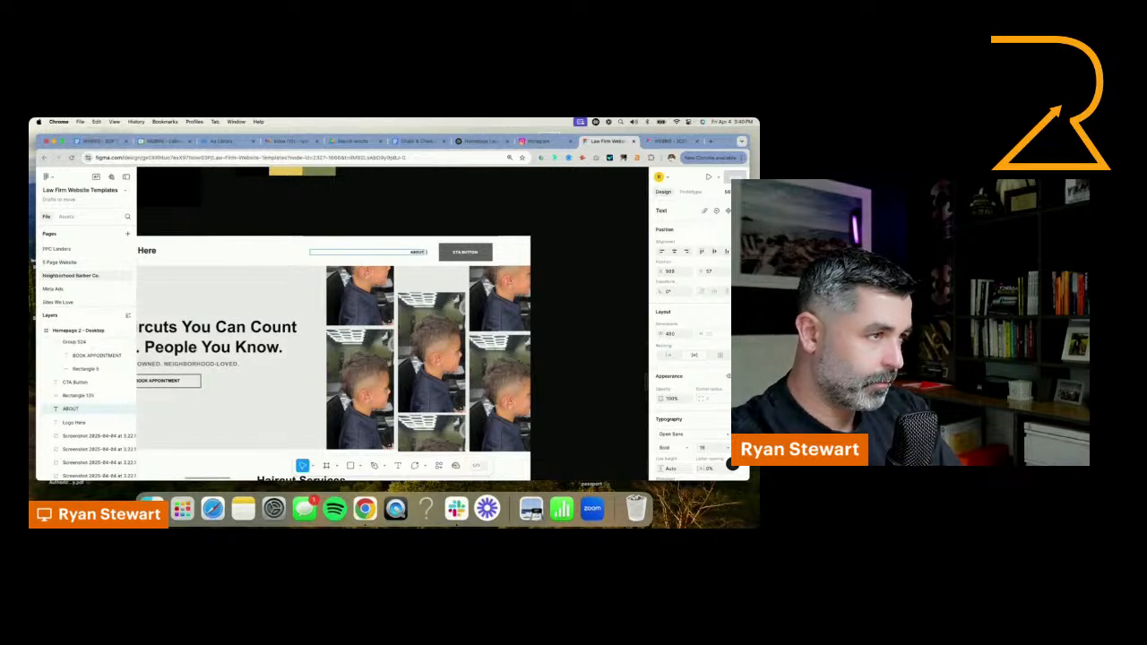
text( SERVICES)
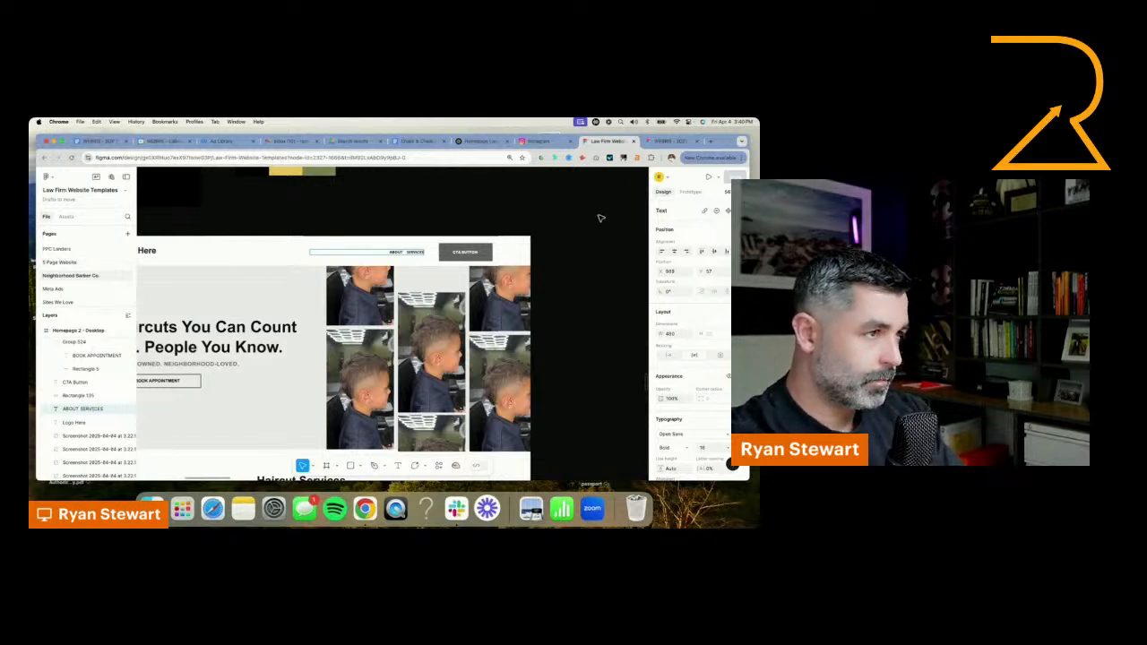
Review the core haircut services notes and the homepage sections from the hero down to the reviews and welcome section
scroll(553, 258, down, 4)
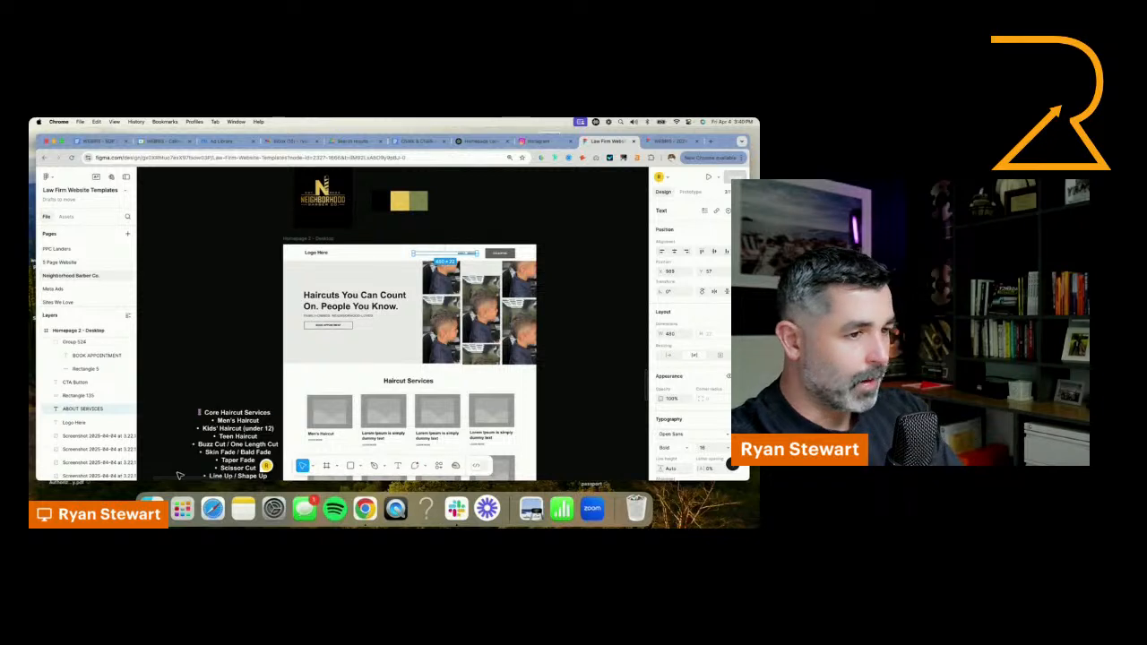
click(204, 461)
scroll(573, 359, down, 5)
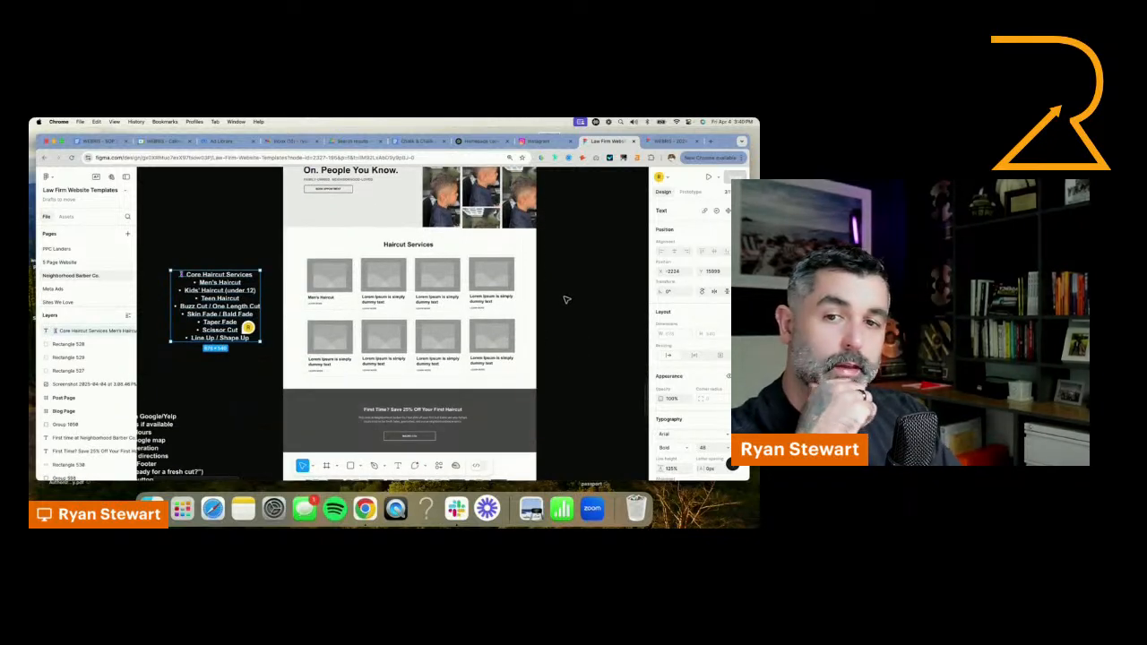
scroll(563, 296, up, 5)
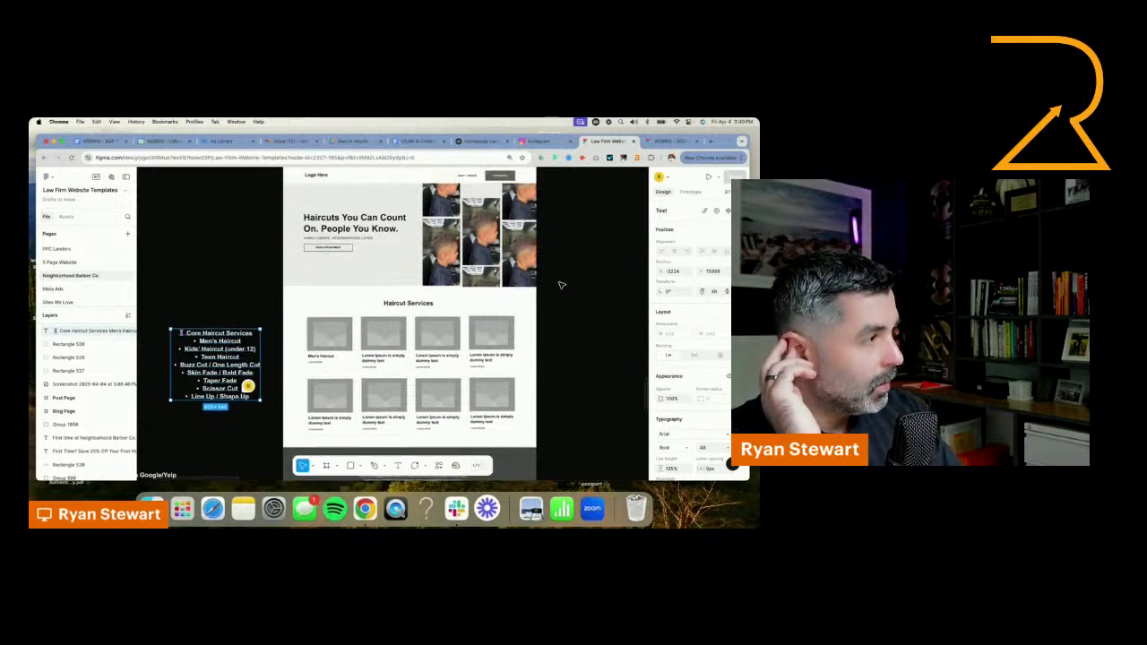
scroll(560, 283, down, 5)
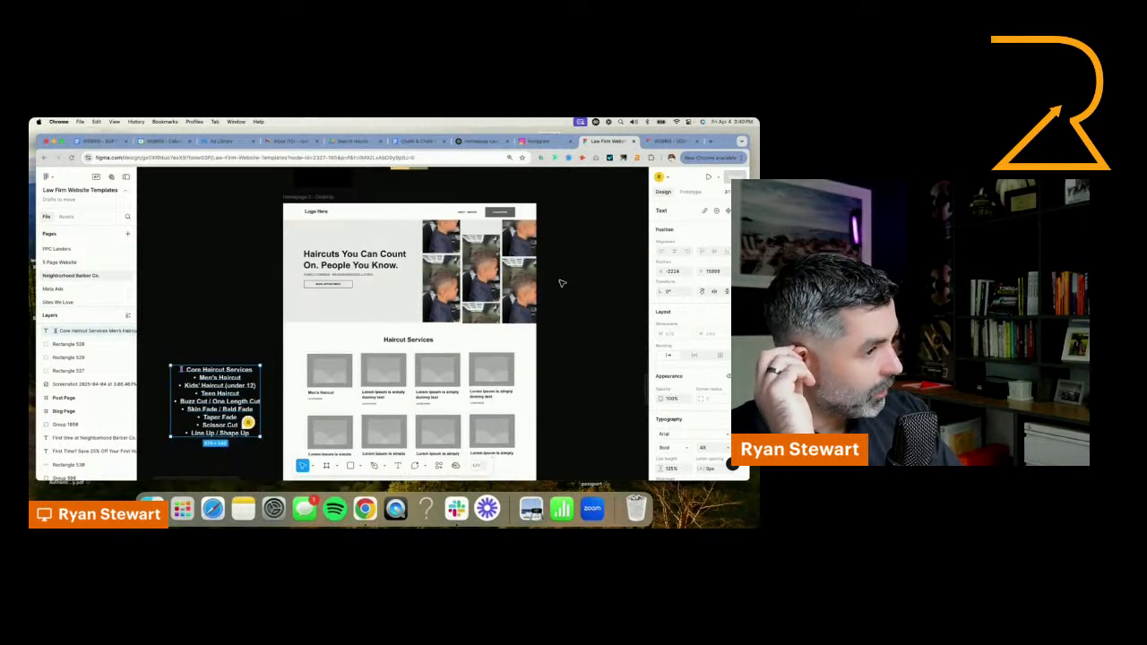
scroll(563, 286, down, 5)
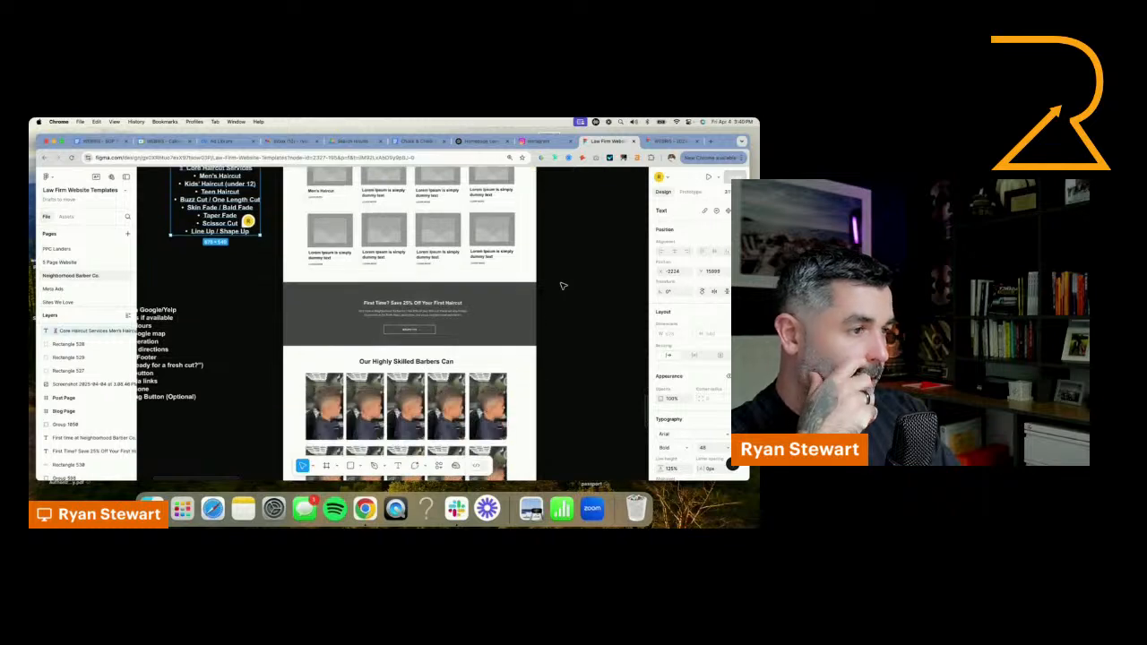
scroll(563, 285, down, 2)
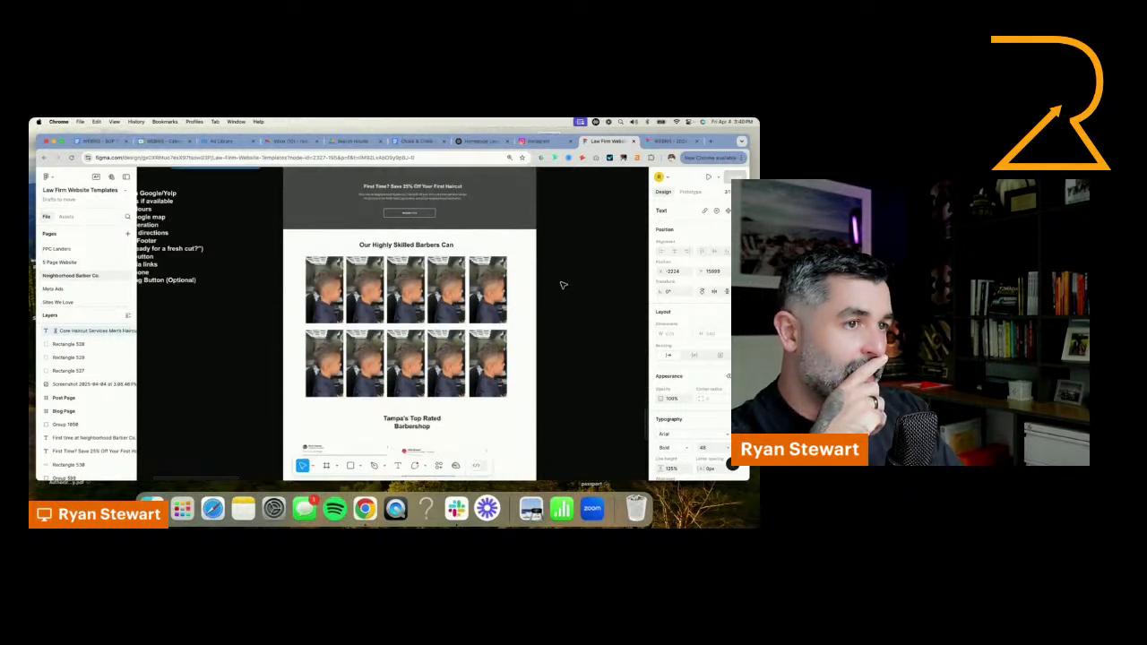
scroll(529, 301, down, 5)
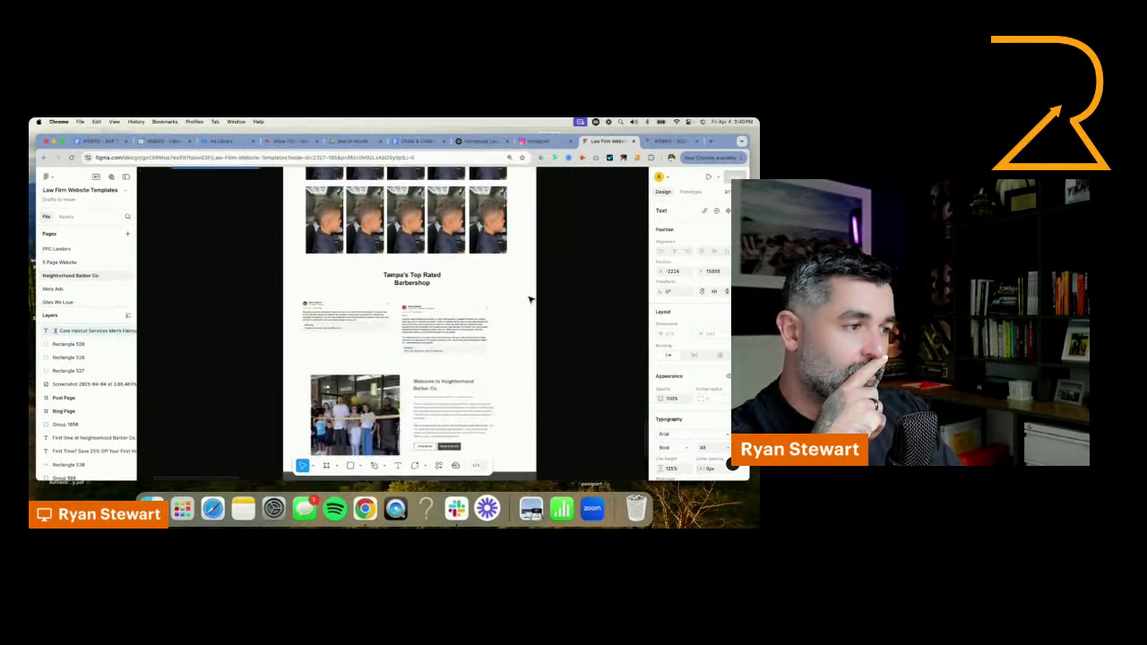
Switch to ChatGPT, send the prompt "can you design a website header for me" and review the suggested header navigation links
scroll(529, 300, down, 2)
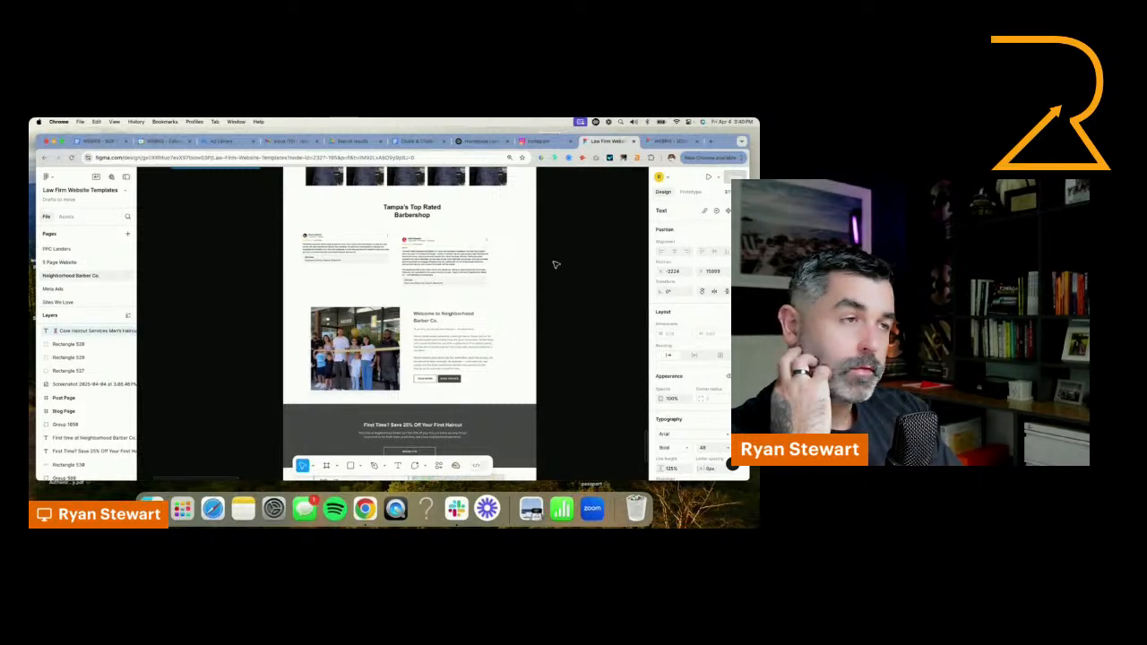
click(491, 144)
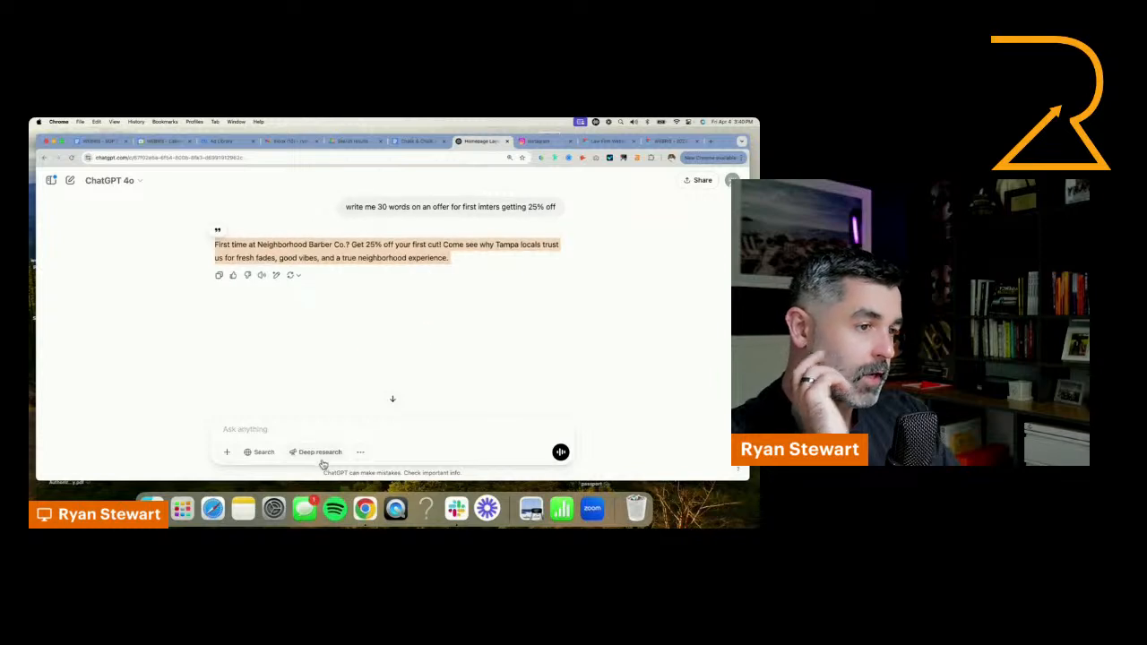
text(can you )
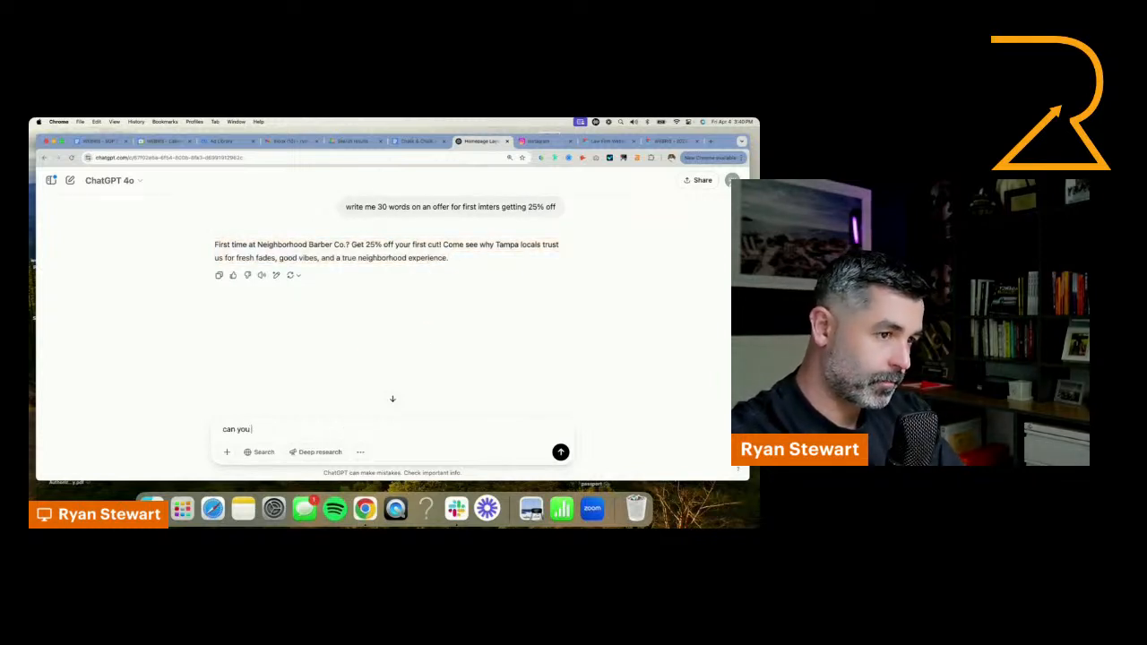
text(design a website header for me)
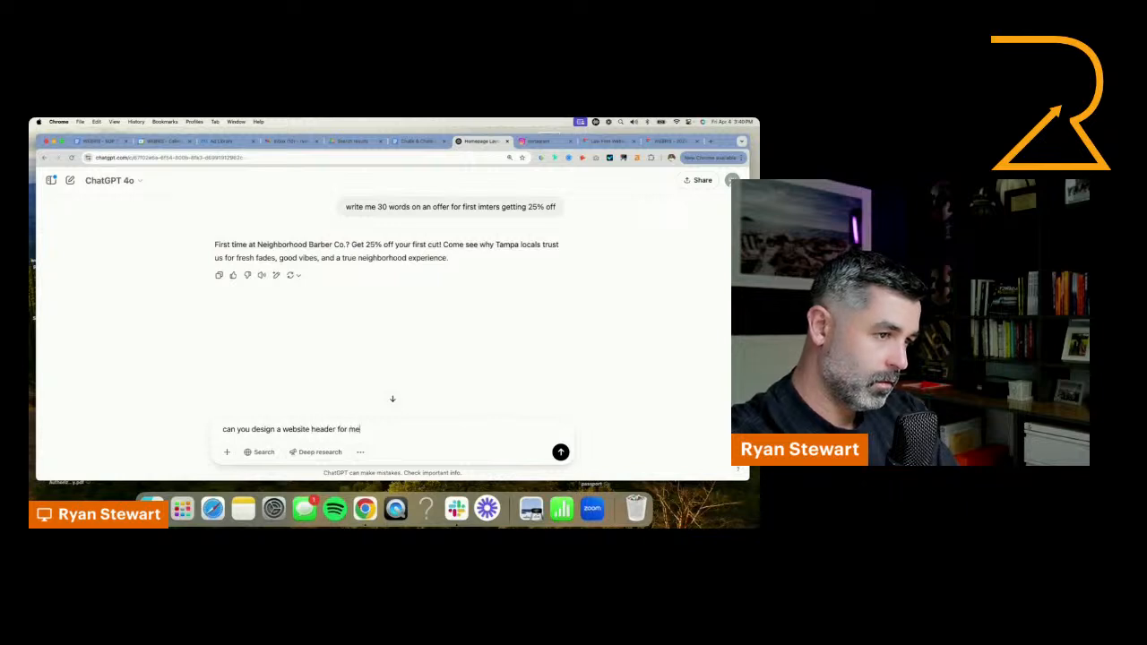
key(Return)
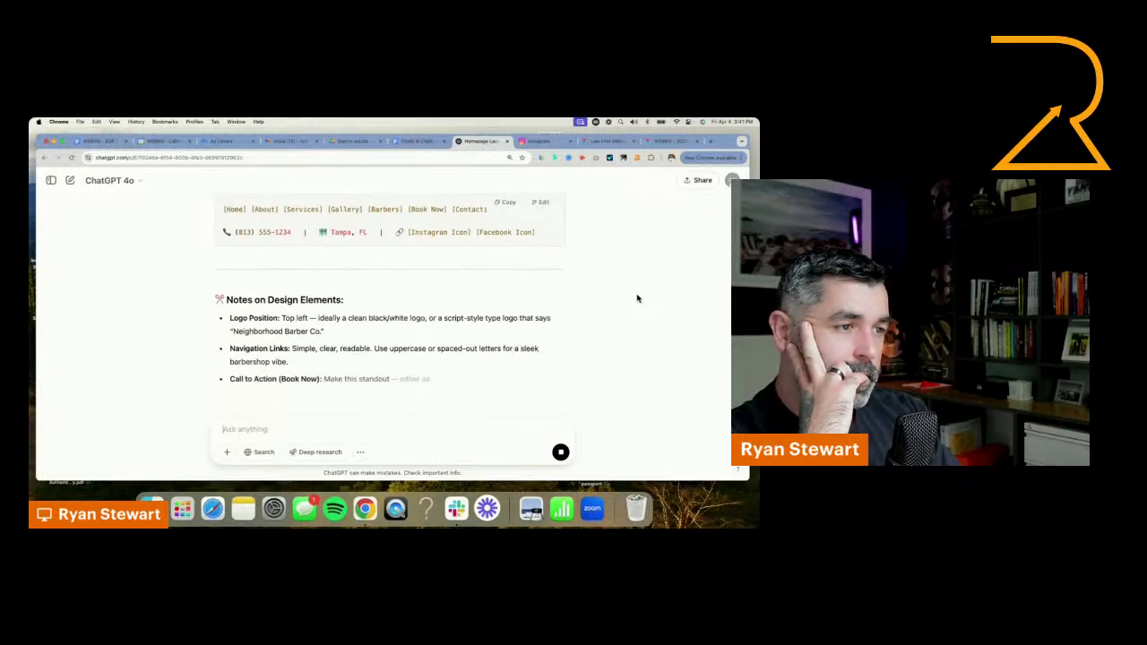
scroll(631, 300, up, 10)
scroll(631, 301, down, 6)
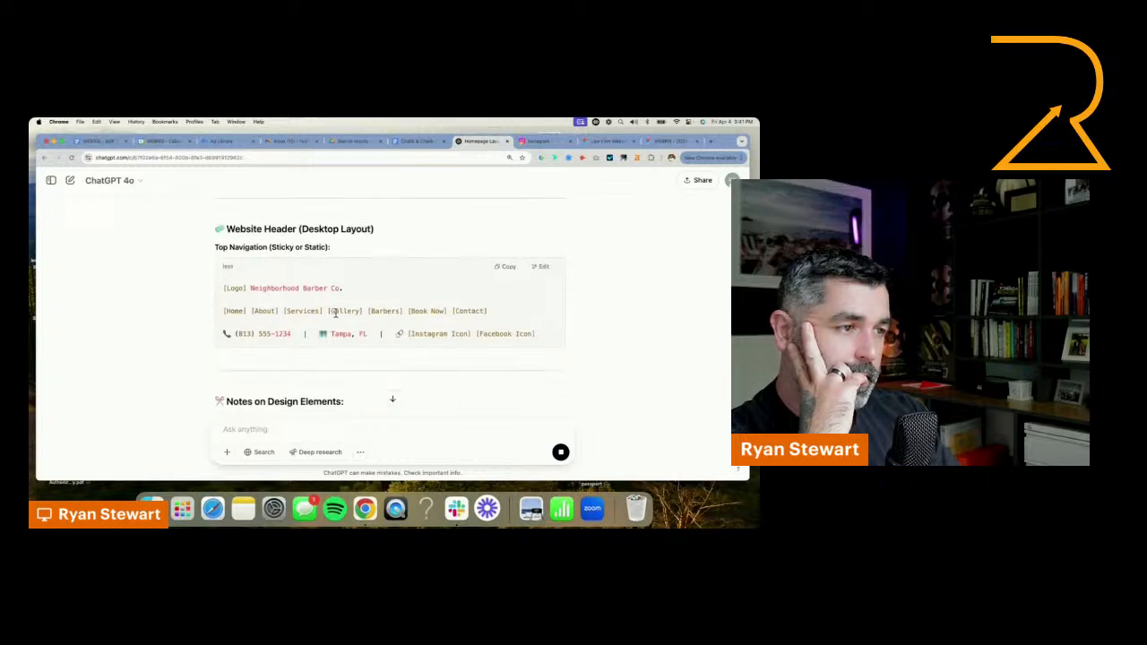
triple_click(336, 313)
click(358, 312)
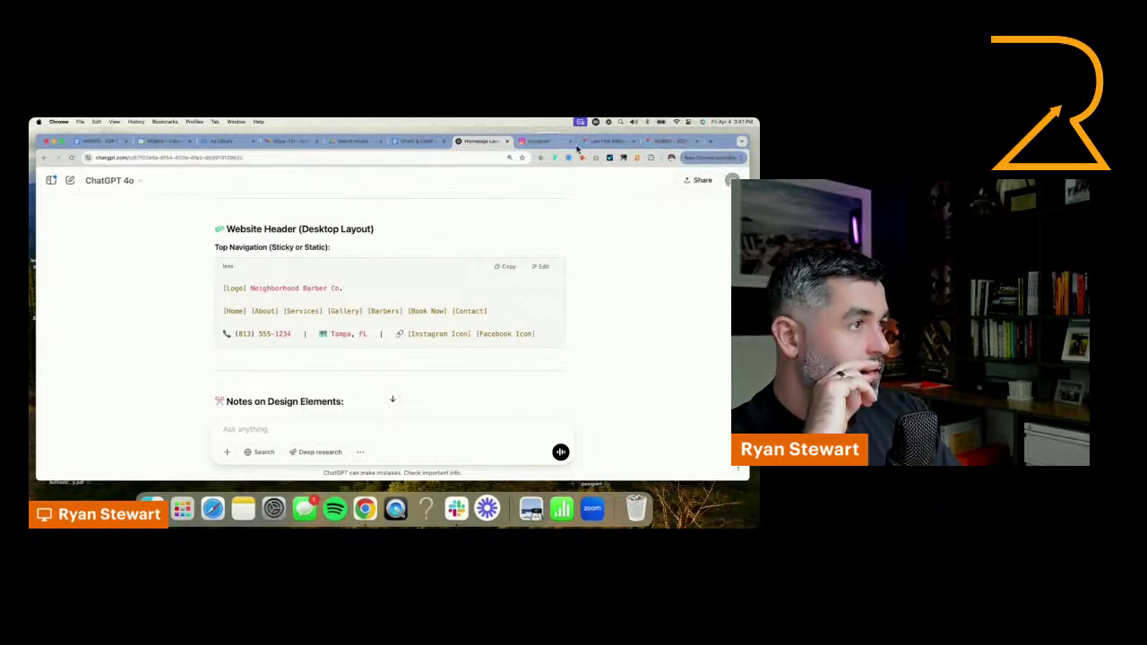
Back in Figma, add "GALLERY" after "SERVICES" in the homepage header navigation text and even out the spacing between the links
click(607, 140)
scroll(465, 284, up, 10)
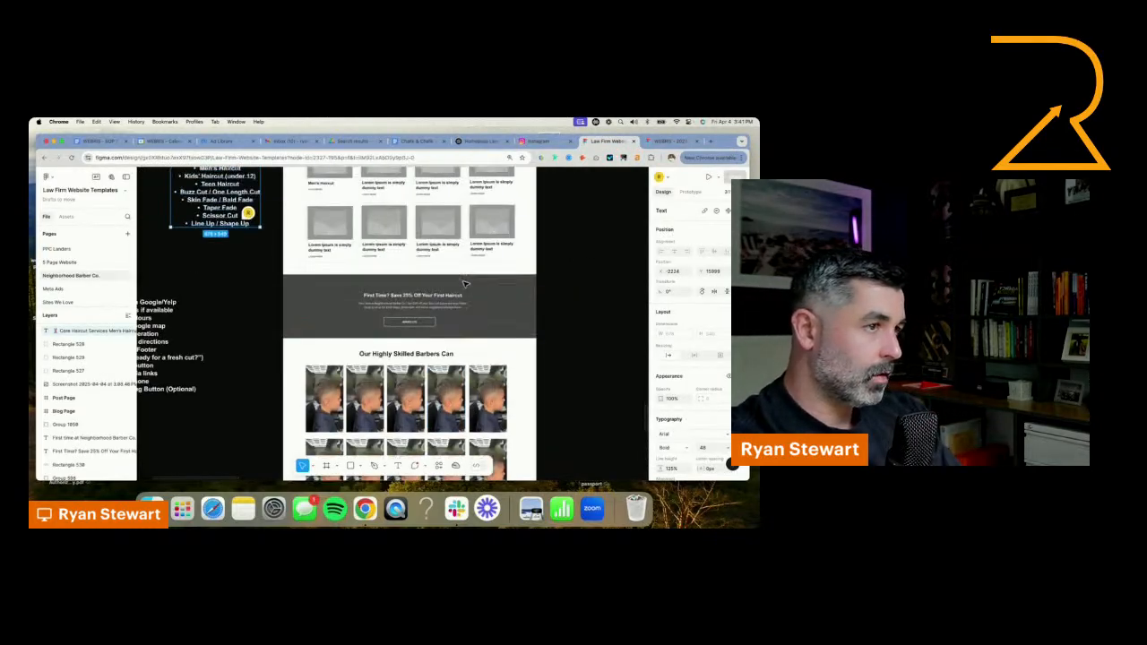
scroll(465, 283, up, 10)
ctrl+scroll(474, 307, up, 5)
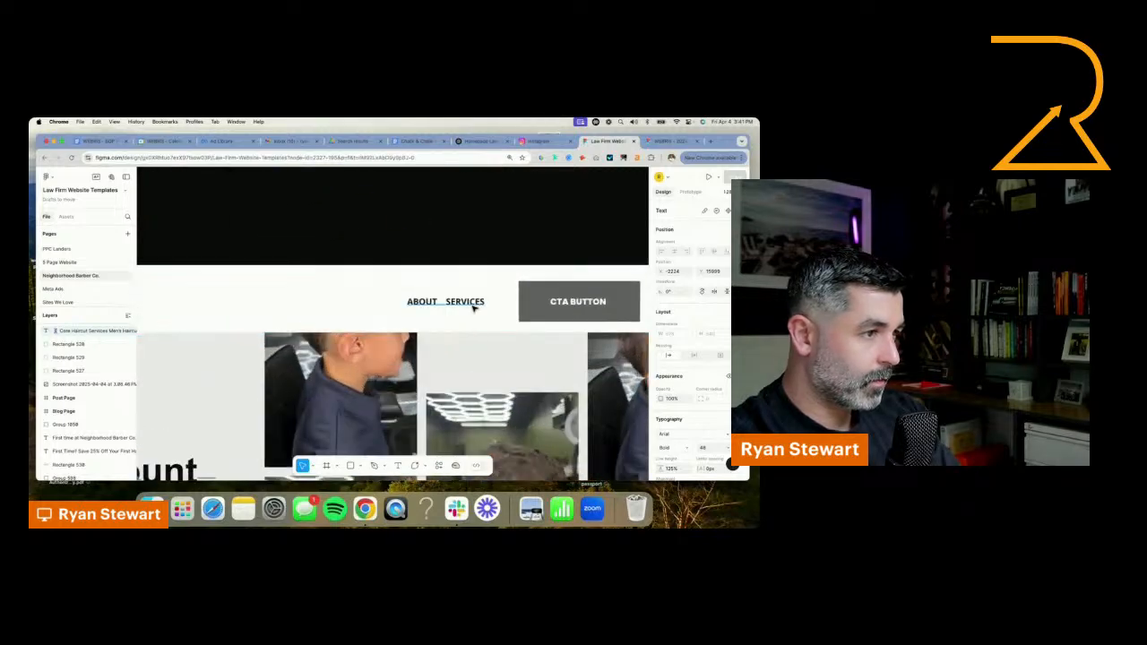
click(472, 306)
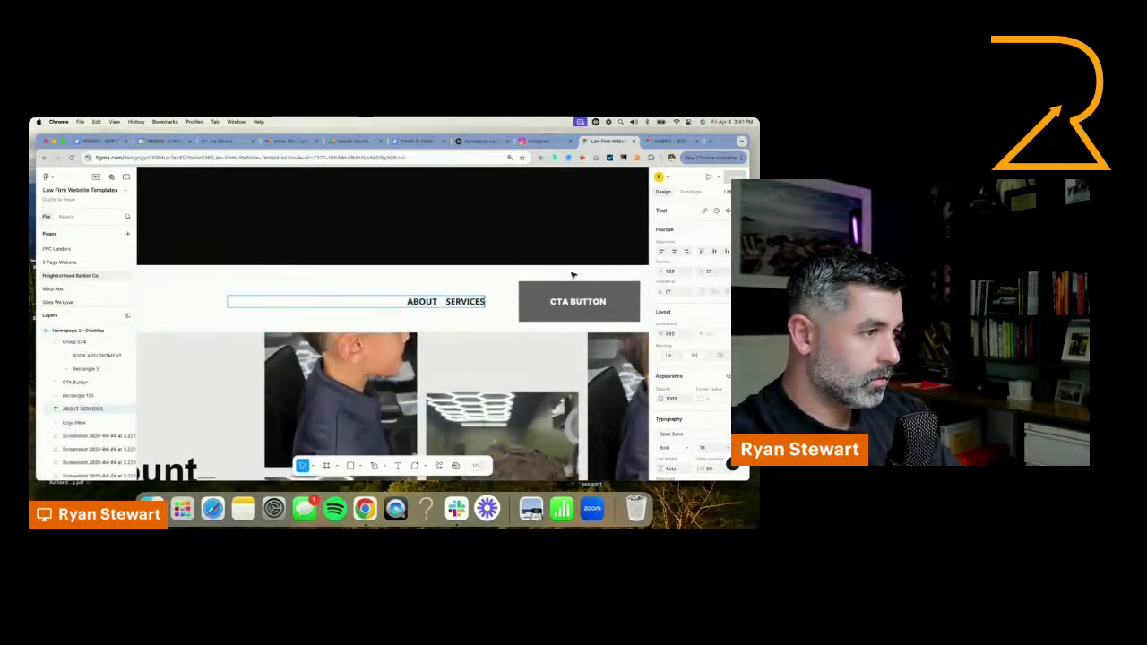
text(GALLERY)
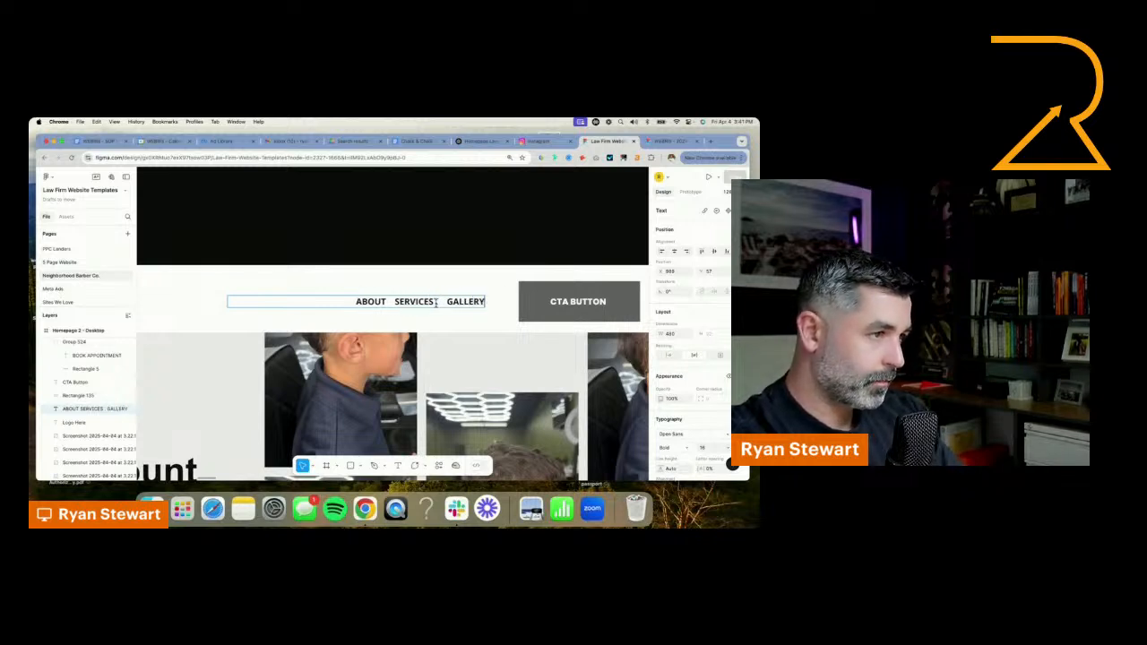
key(Escape)
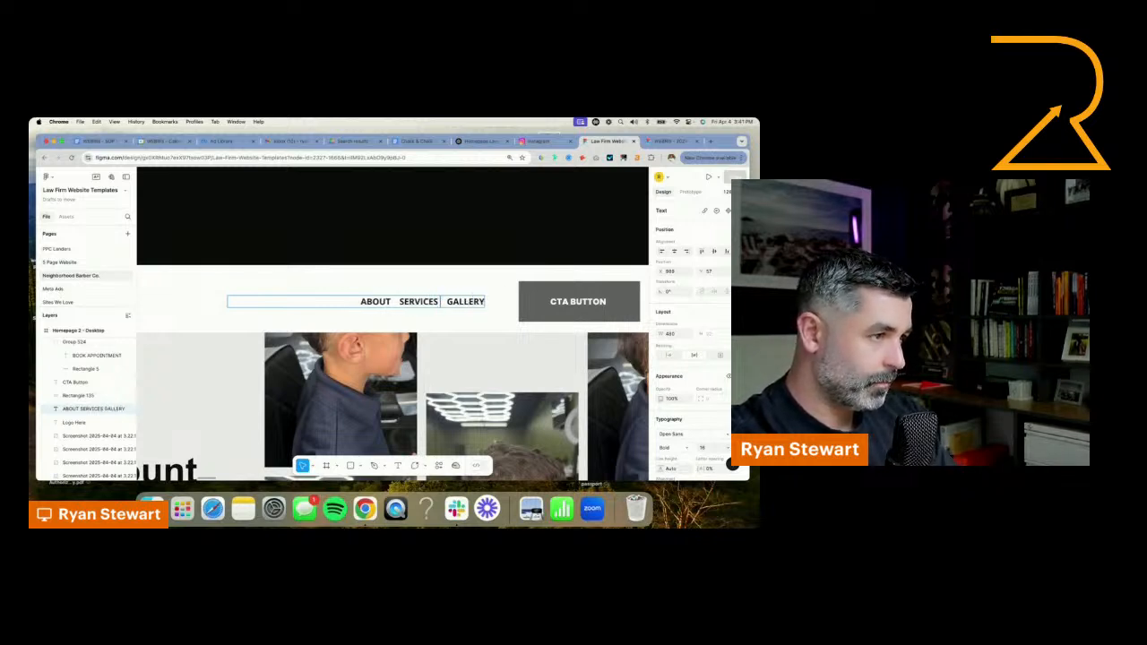
Replace the "CTA BUTTON" label in the homepage header with "BOOK SERVICE"
double_click(572, 301)
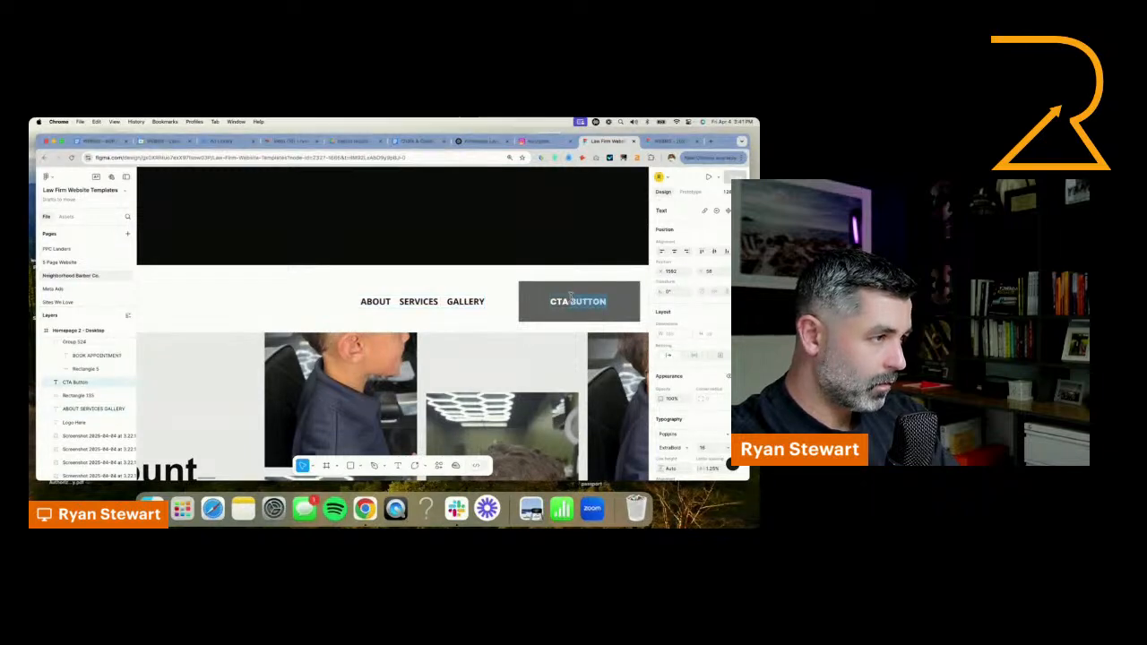
text(BOOK SERVICES)
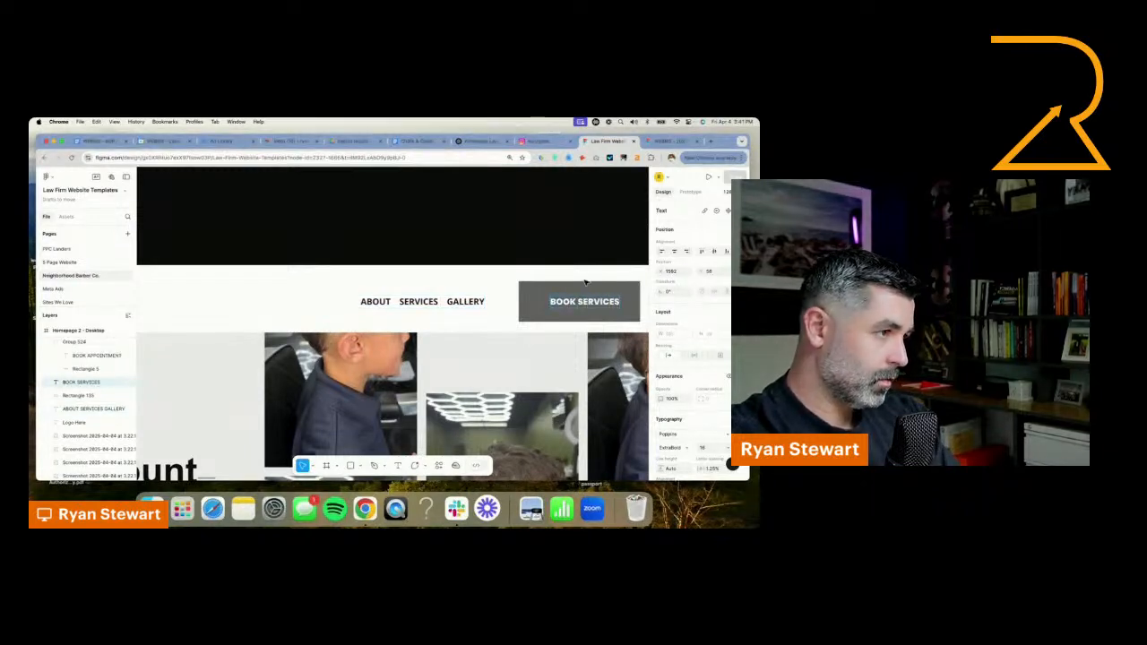
key(BackSpace)
click(500, 244)
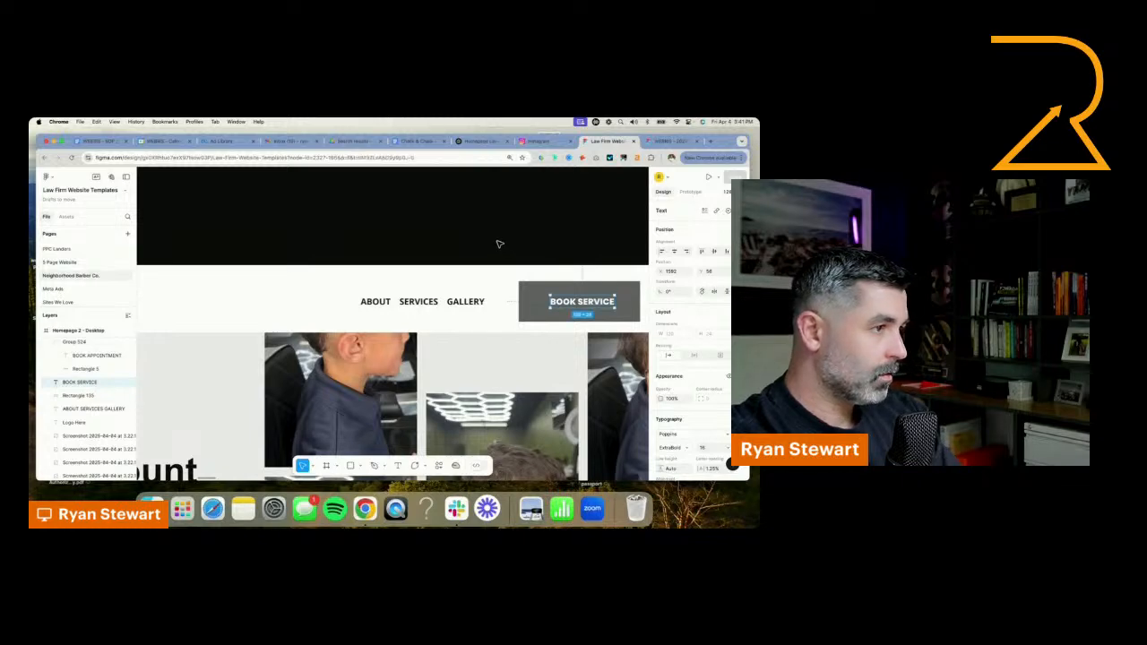
click(498, 244)
Return to ChatGPT and send the follow-up prompt "no i mean like design the image for the header of the website"
scroll(485, 243, down, 5)
scroll(573, 349, down, 1)
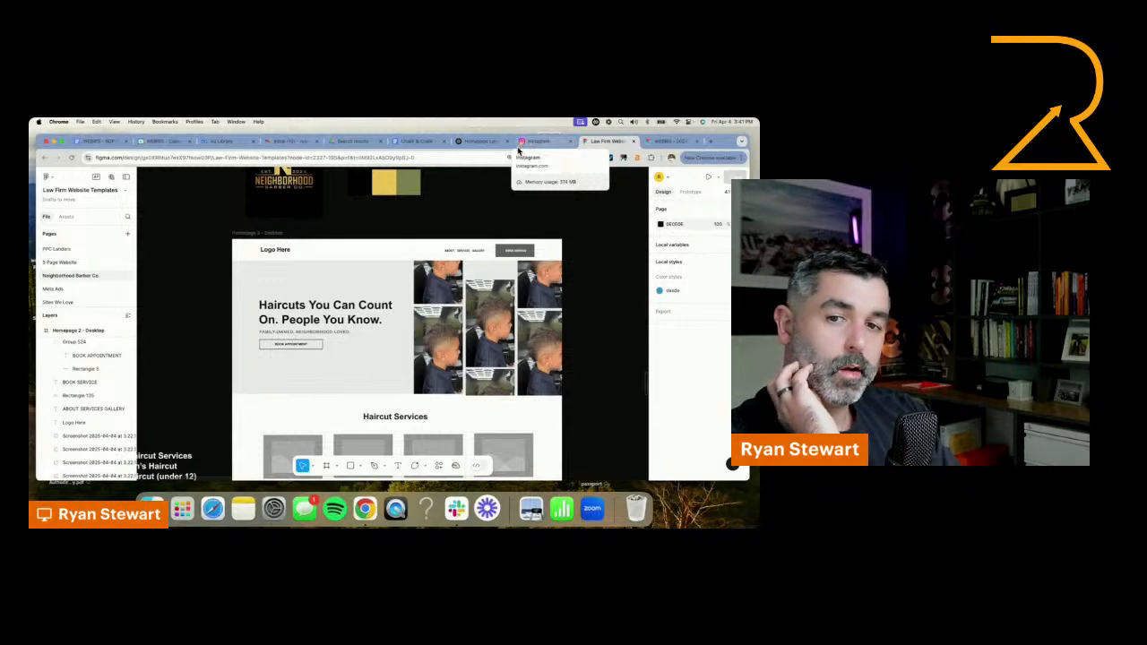
click(489, 143)
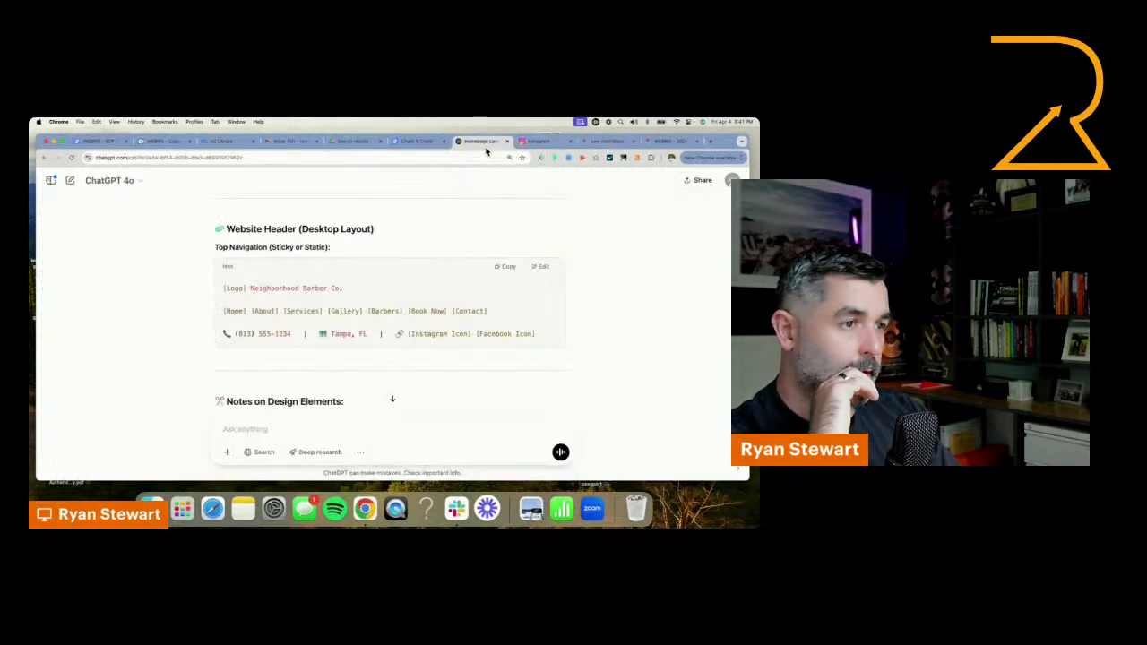
scroll(419, 419, down, 3)
scroll(419, 418, down, 1)
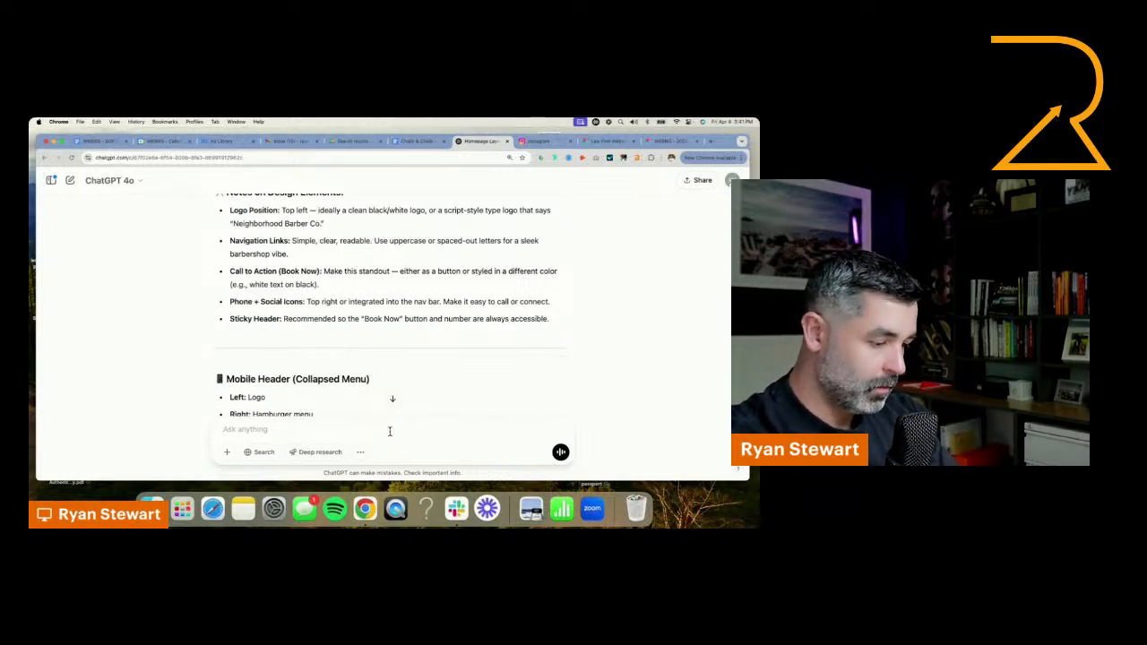
text(no i mean like design the image for the he)
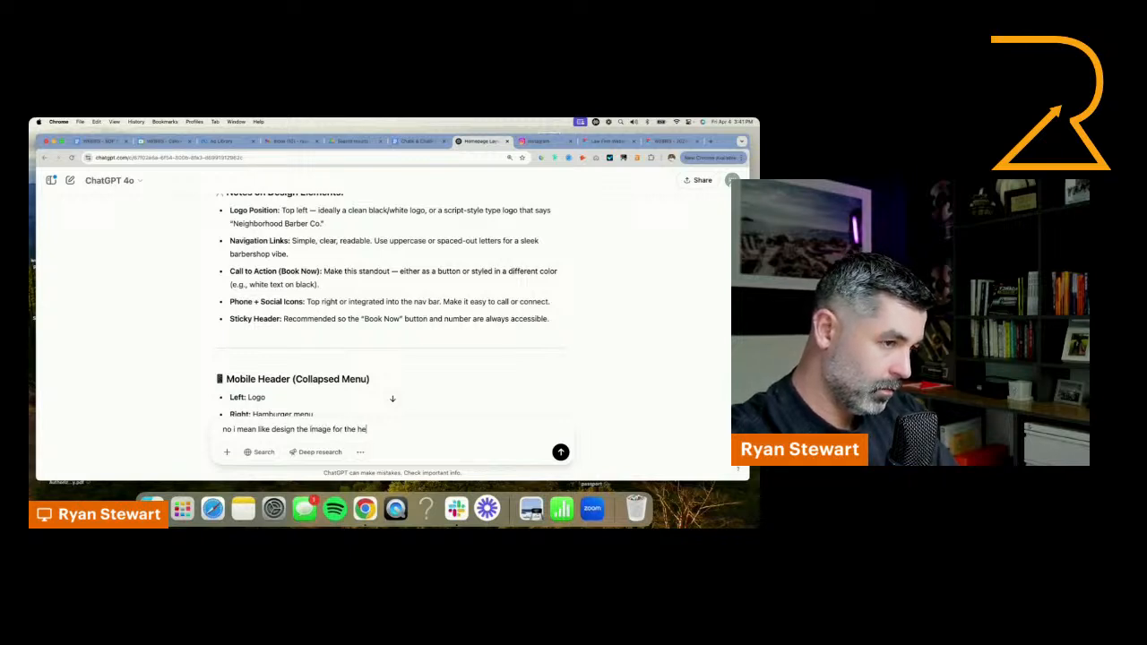
text(ader of the websi)
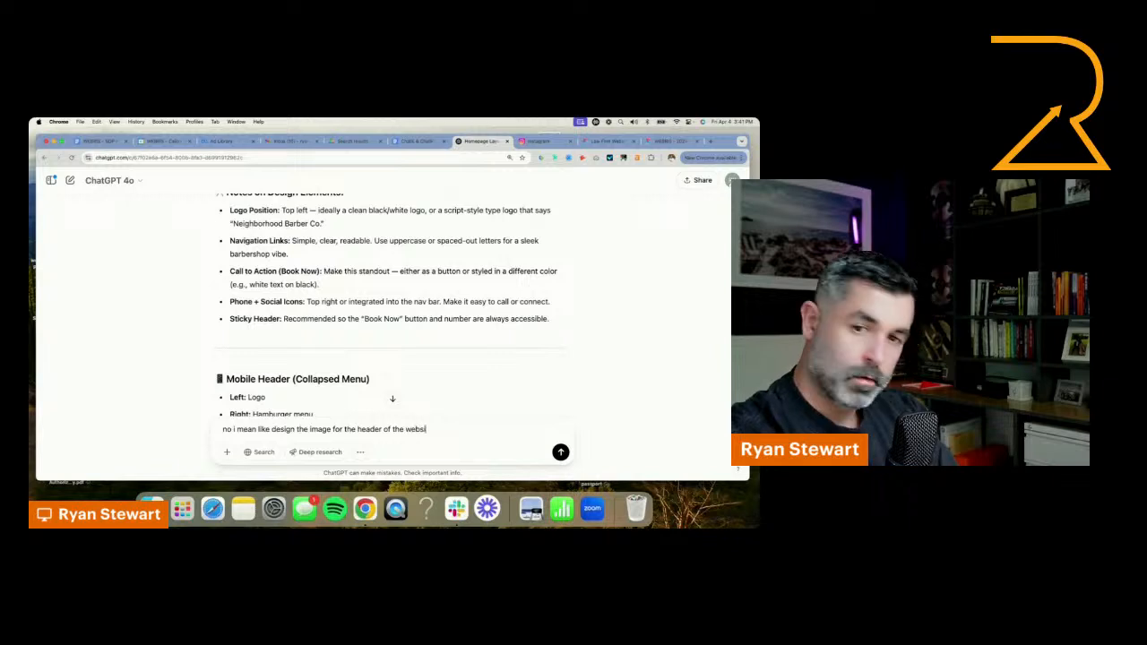
text(te)
key(Return)
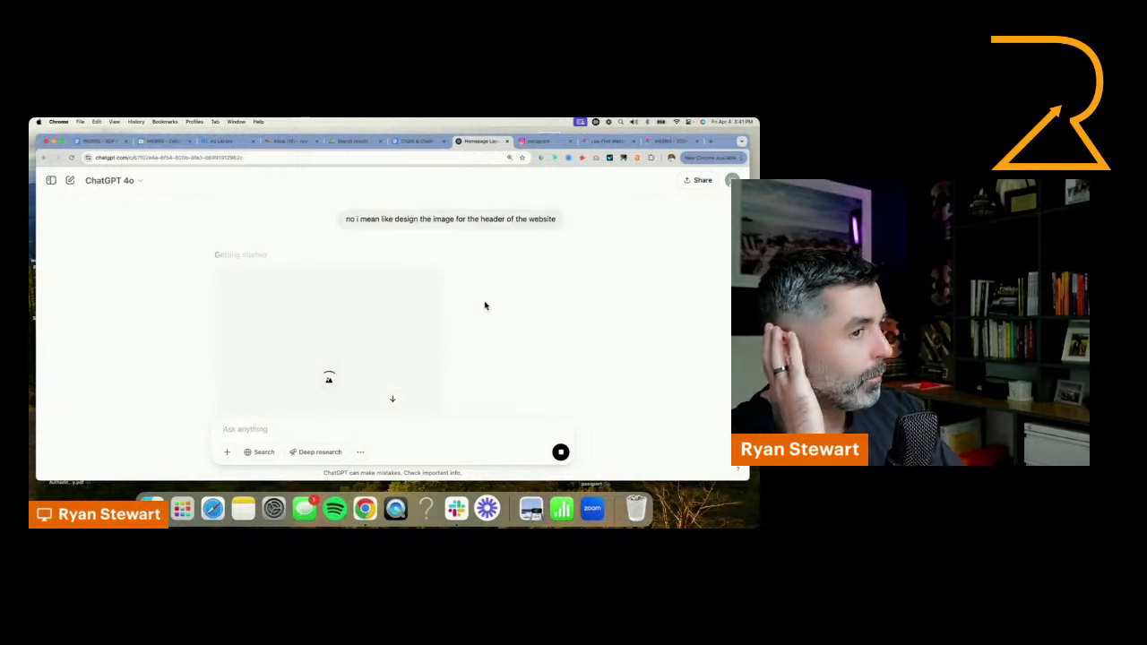